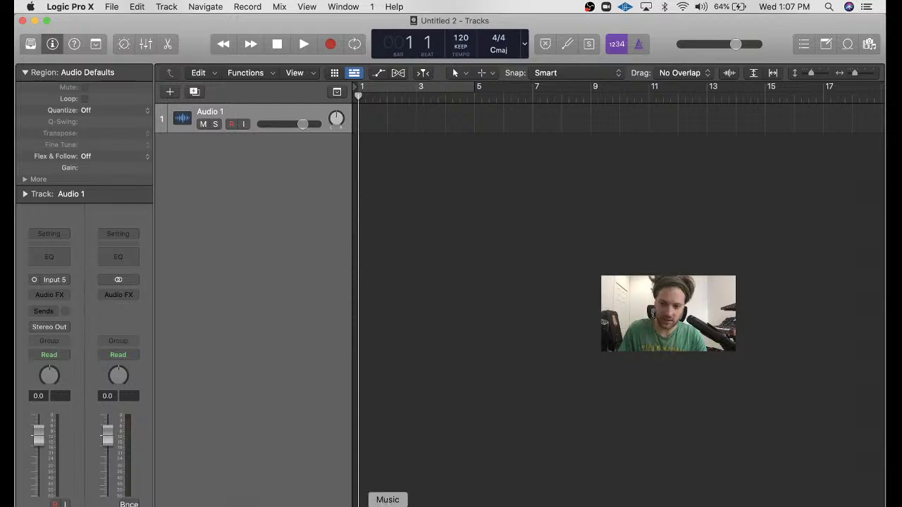
- Switch to the Music app, browse the song library and search it for "aboki"
{"action": "left_click", "coordinate": [387, 505]}
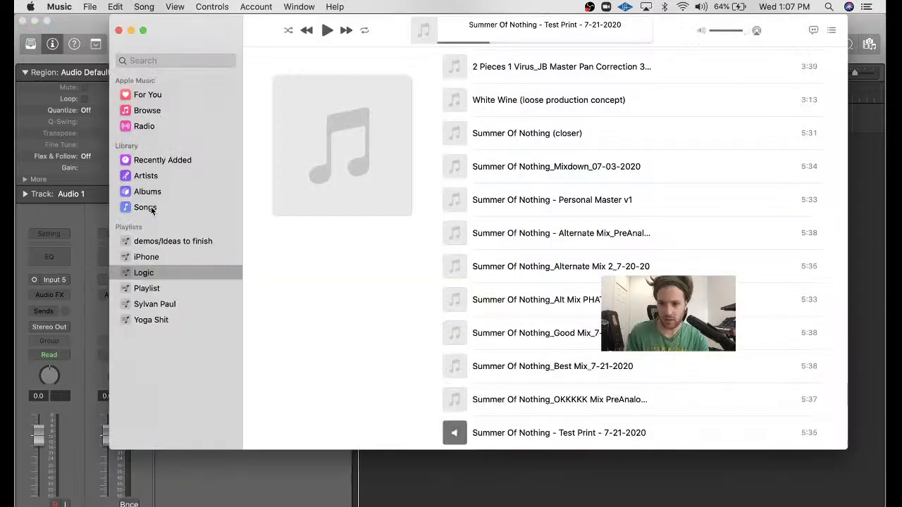
{"action": "left_click", "coordinate": [145, 207]}
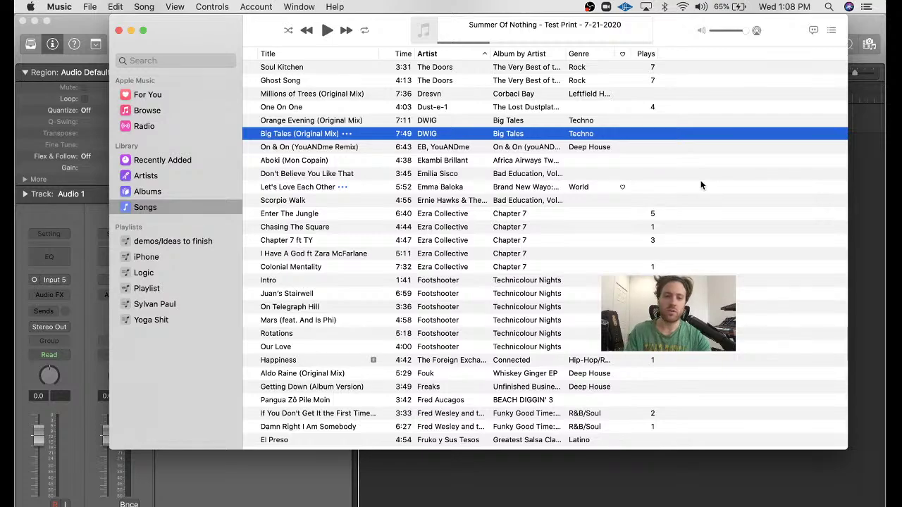
{"action": "scroll", "coordinate": [701, 185], "scroll_direction": "down", "scroll_amount": 10}
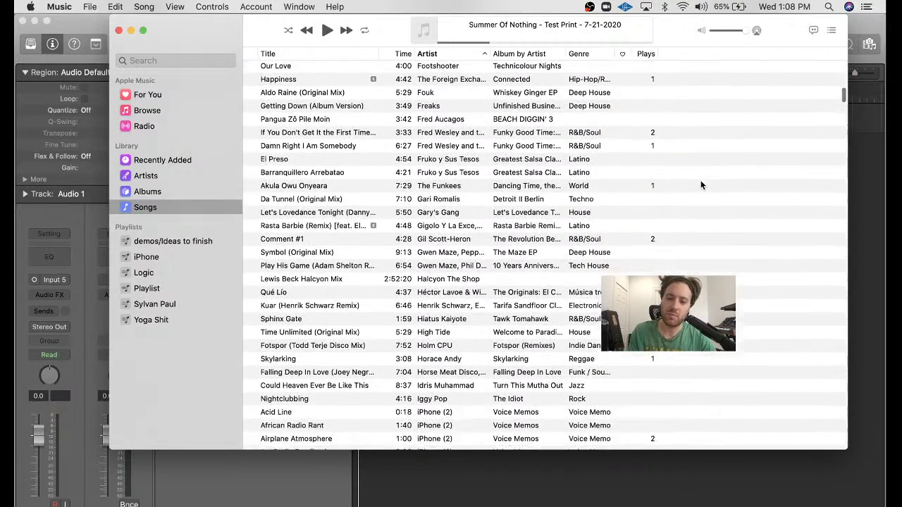
{"action": "scroll", "coordinate": [701, 185], "scroll_direction": "down", "scroll_amount": 6}
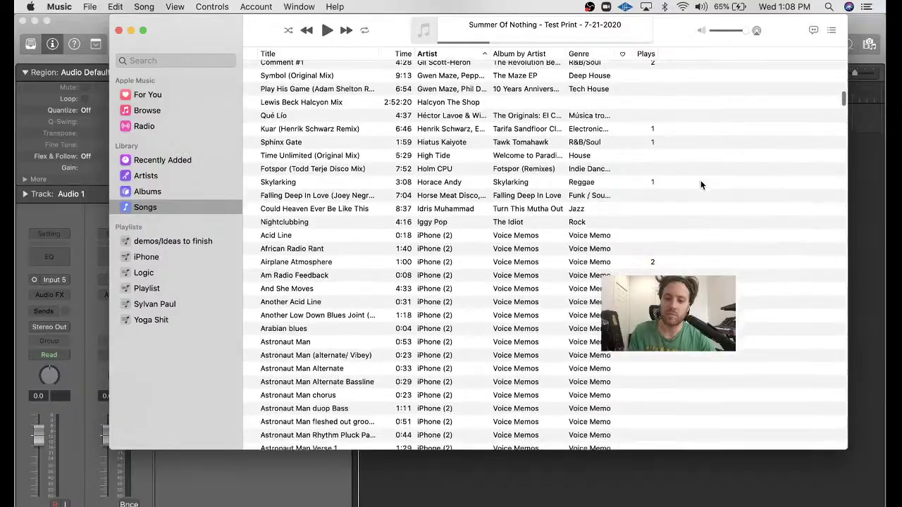
{"action": "scroll", "coordinate": [701, 184], "scroll_direction": "down", "scroll_amount": 20}
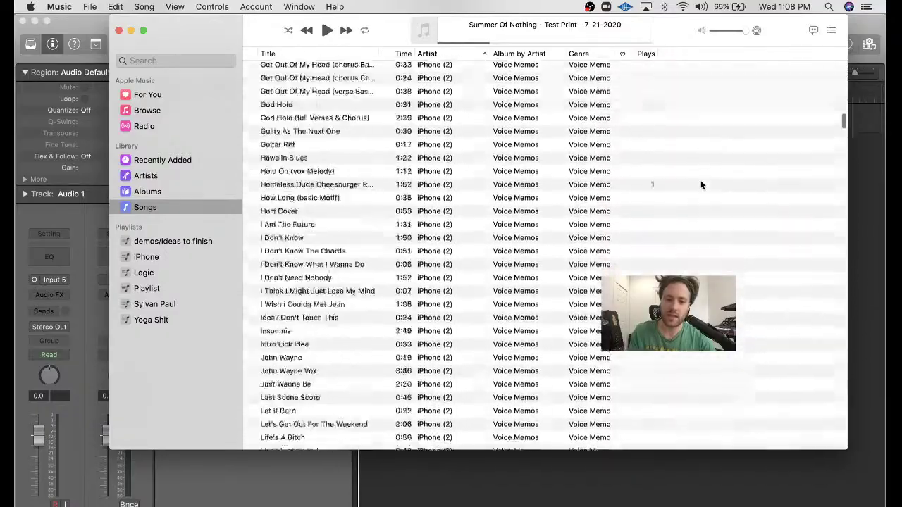
{"action": "scroll", "coordinate": [700, 185], "scroll_direction": "down", "scroll_amount": 20}
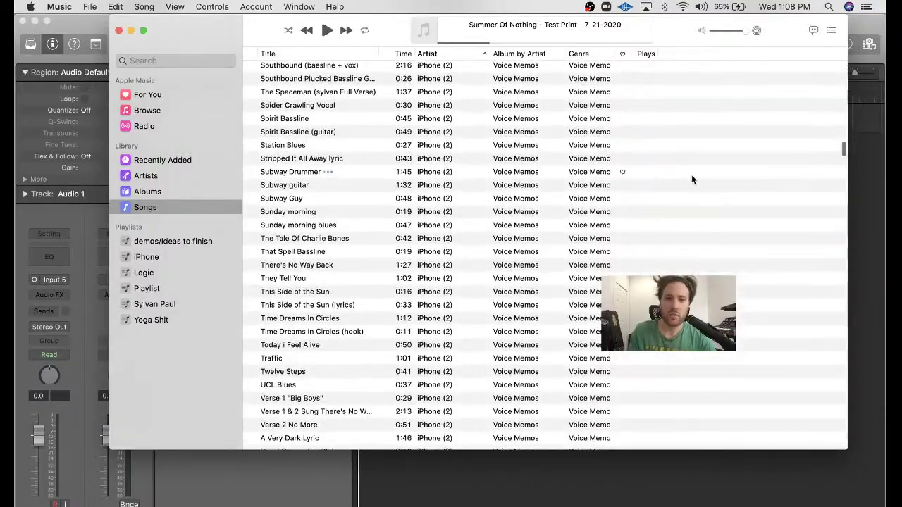
{"action": "left_click", "coordinate": [176, 61]}
{"action": "type", "text": "aboki"}
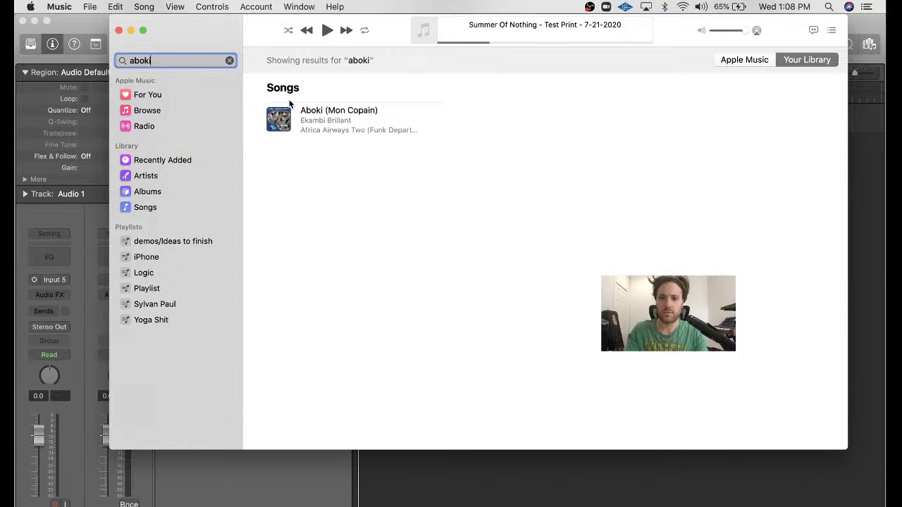
- Bring the song Aboki (Mon Copain) from Music into the Logic Pro X project, placing it on the Audio 1 track at bar 1
{"action": "left_click_drag", "start_coordinate": [209, 22], "coordinate": [364, 252]}
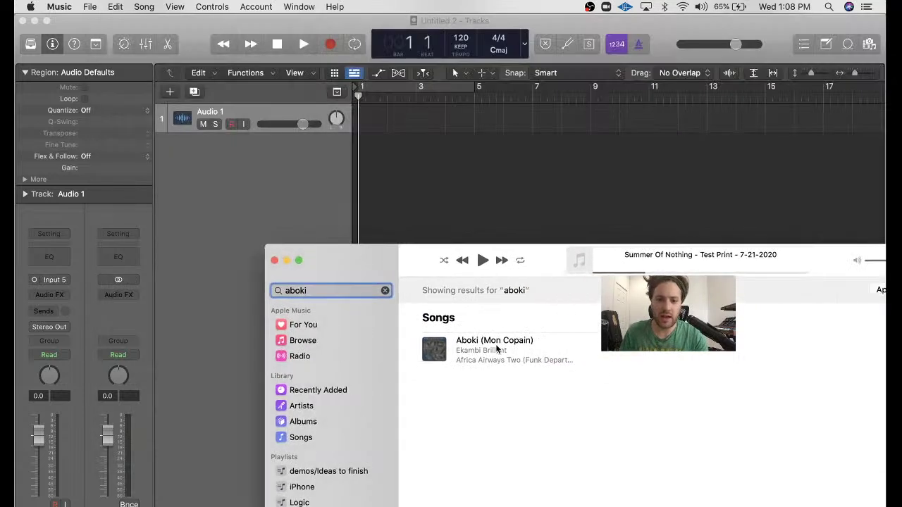
{"action": "left_click_drag", "start_coordinate": [507, 361], "coordinate": [370, 130]}
{"action": "left_click", "coordinate": [479, 350]}
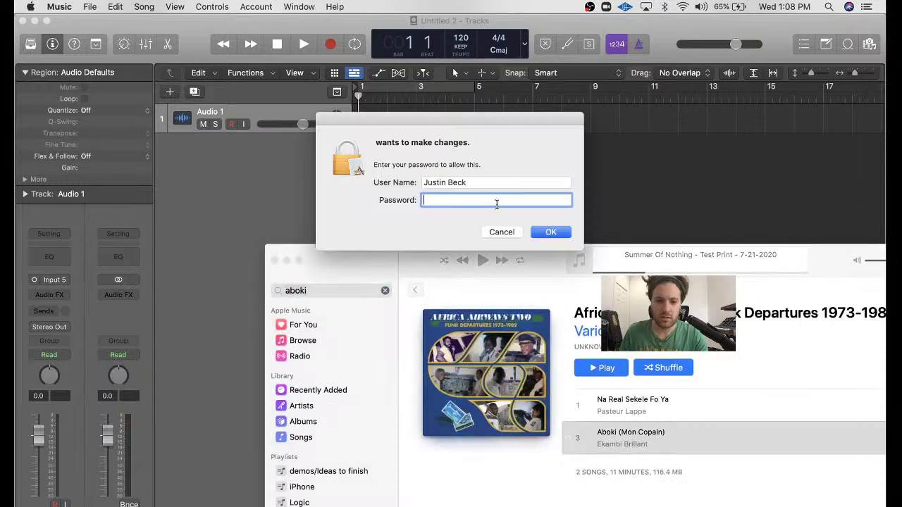
{"action": "left_click", "coordinate": [501, 232]}
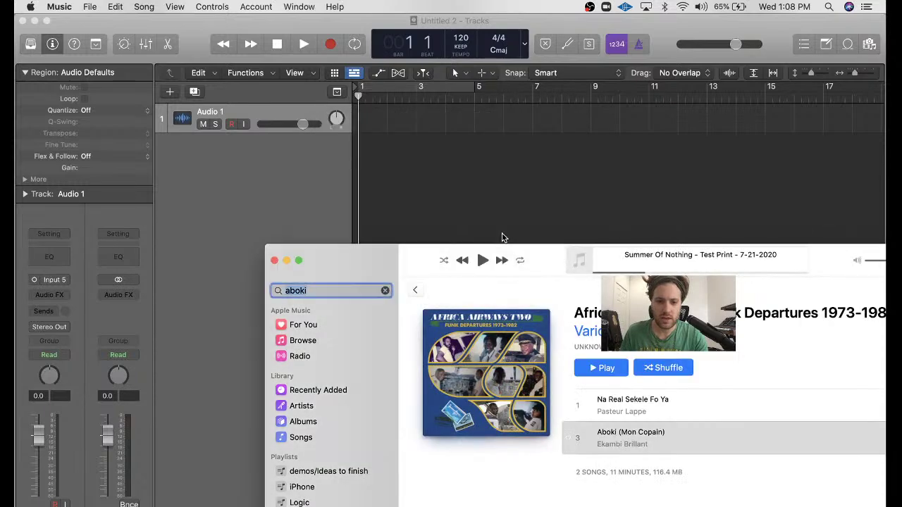
{"action": "left_click", "coordinate": [650, 437]}
{"action": "left_click_drag", "start_coordinate": [649, 437], "coordinate": [363, 134]}
{"action": "left_click", "coordinate": [455, 180]}
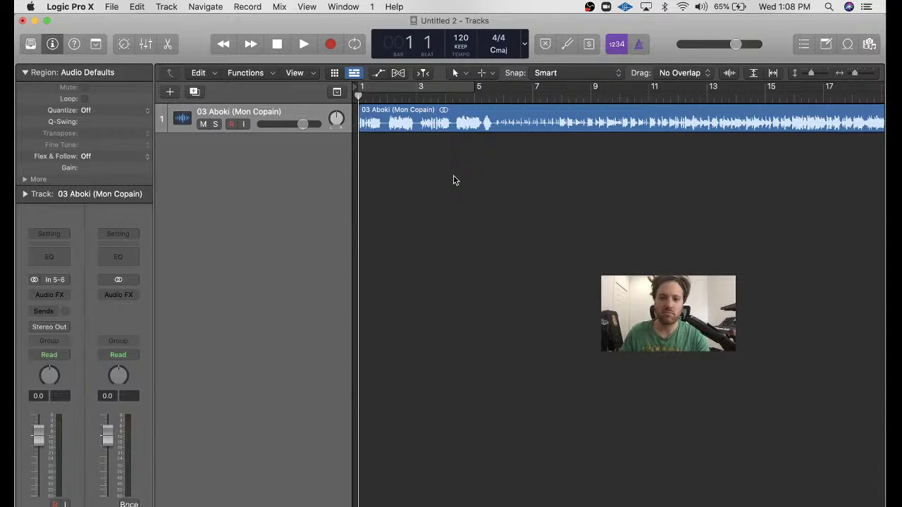
- Listen to the imported song from bar 1 to about bar 21
{"action": "key", "text": "space"}
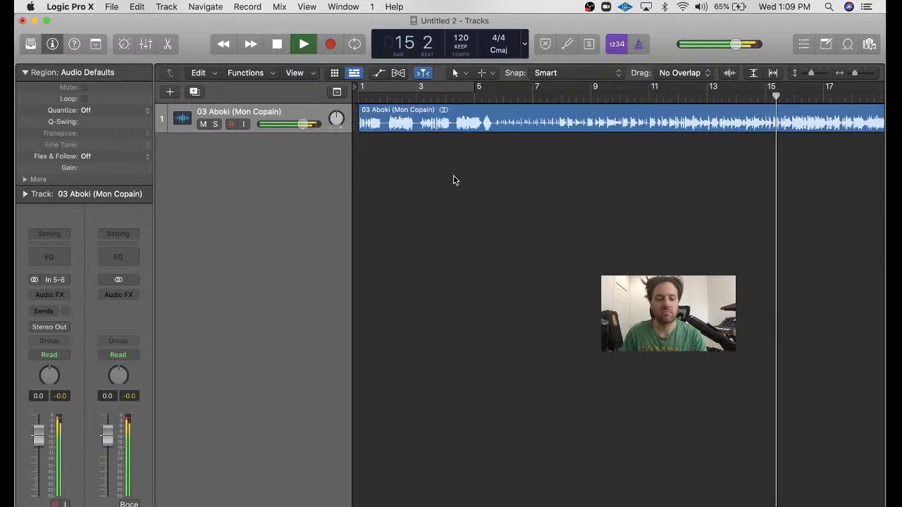
{"action": "key", "text": "super+Left"}
{"action": "key", "text": "super+Left"}
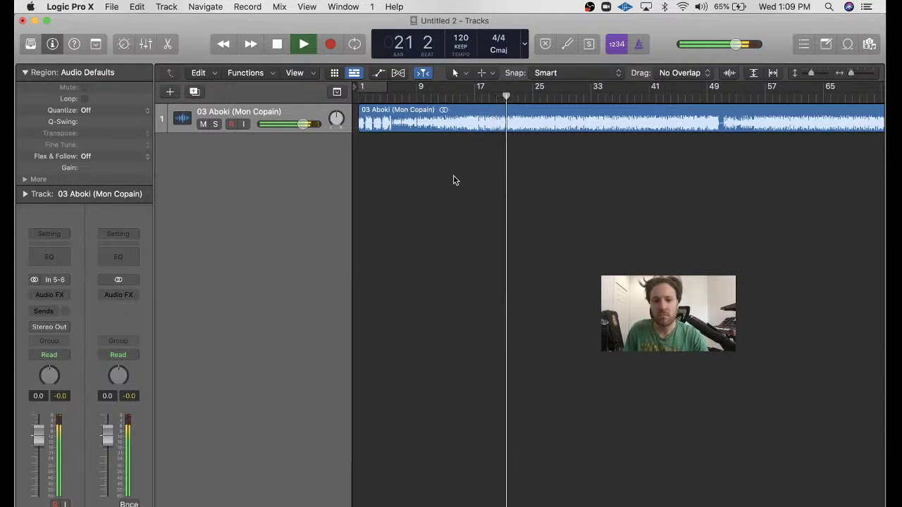
{"action": "key", "text": "space"}
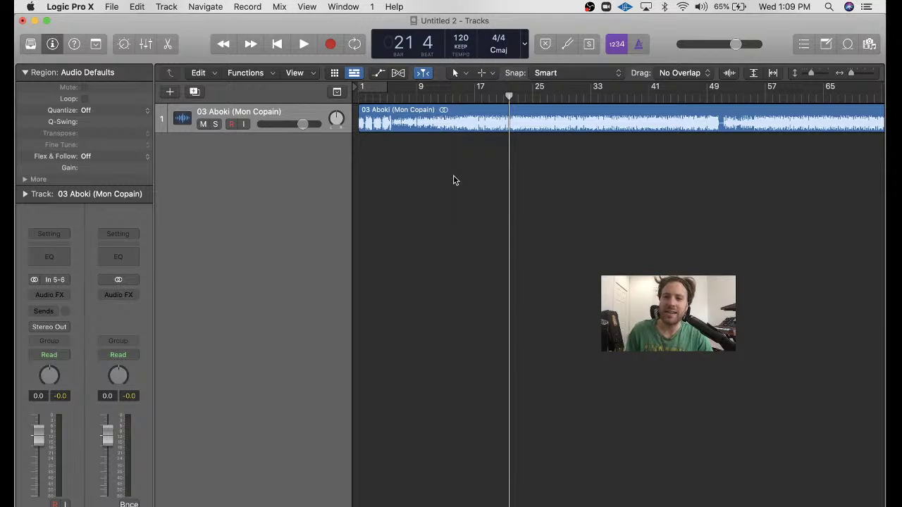
- Audition the sparse percussion passage of the song from about bar 6, playing it twice
{"action": "left_click", "coordinate": [395, 94]}
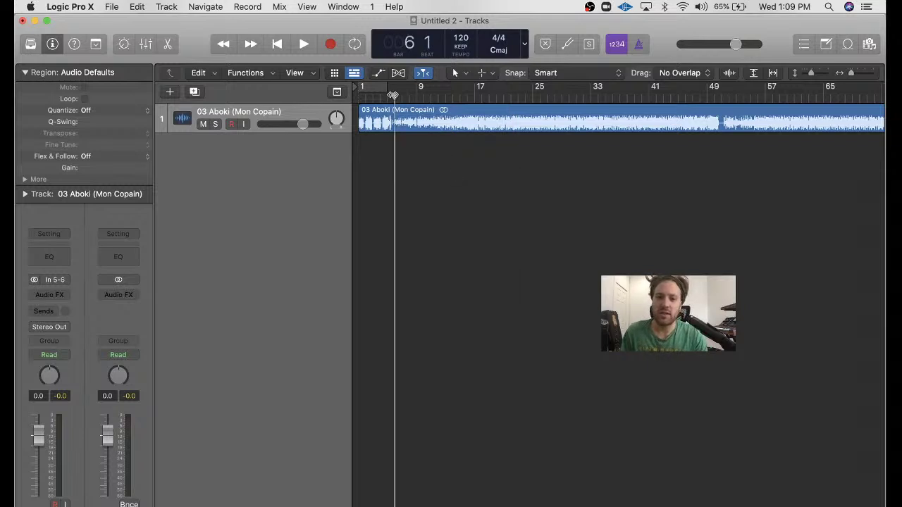
{"action": "key", "text": "super+Right"}
{"action": "key", "text": "super+Right"}
{"action": "key", "text": "space"}
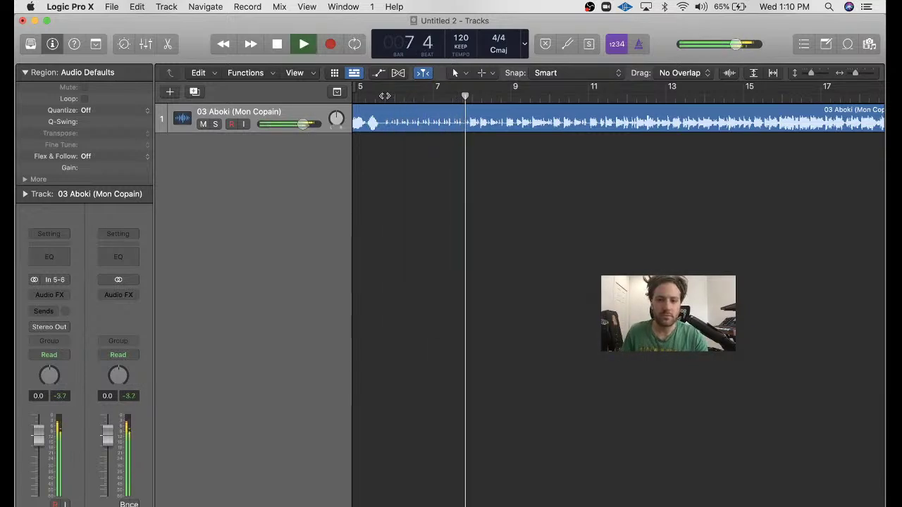
{"action": "key", "text": "space"}
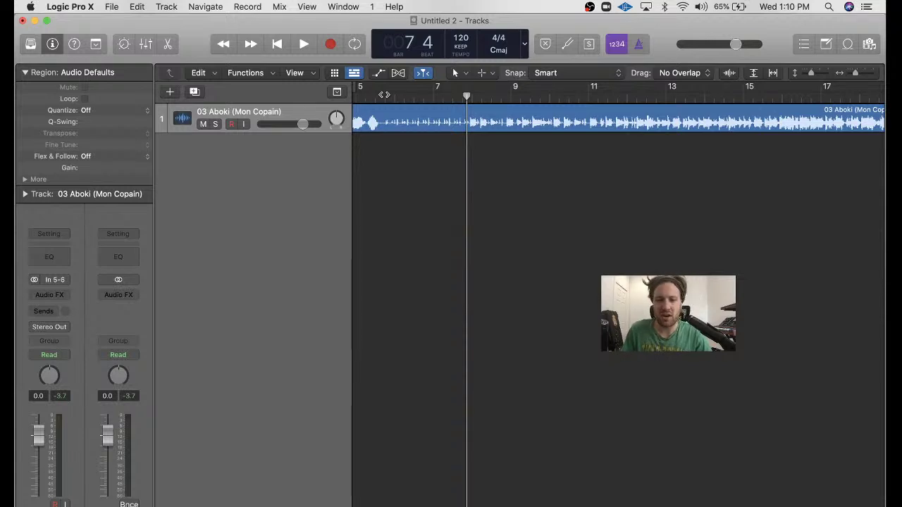
{"action": "key", "text": "space"}
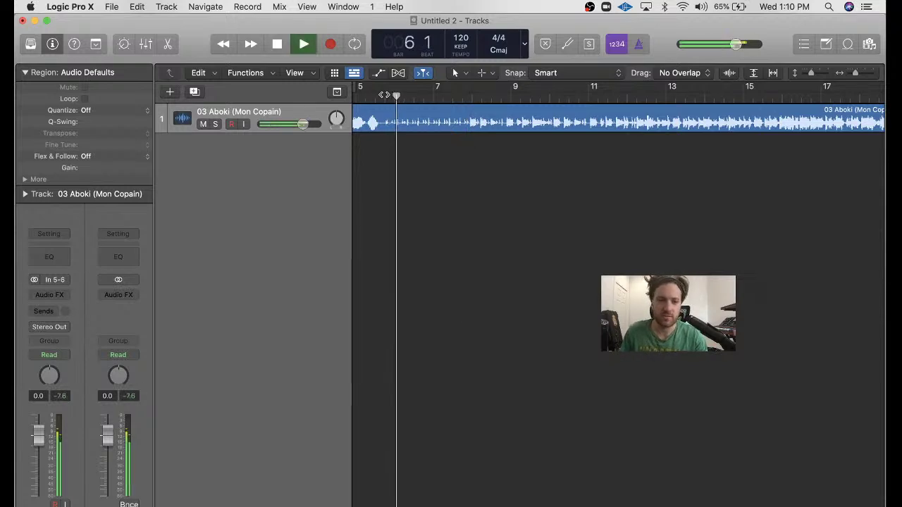
{"action": "key", "text": "space"}
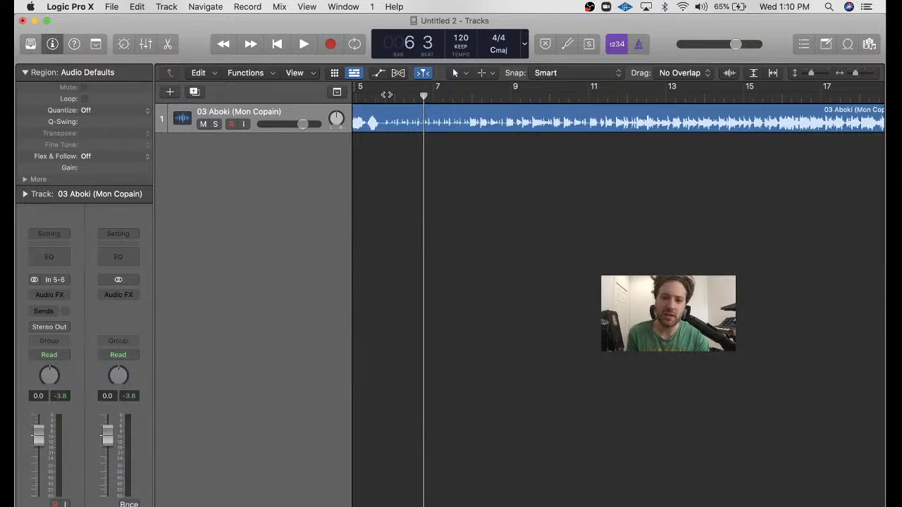
- Play the song from bar 7 beat 4 to about bar 12 to find a sample section
{"action": "left_click", "coordinate": [471, 96]}
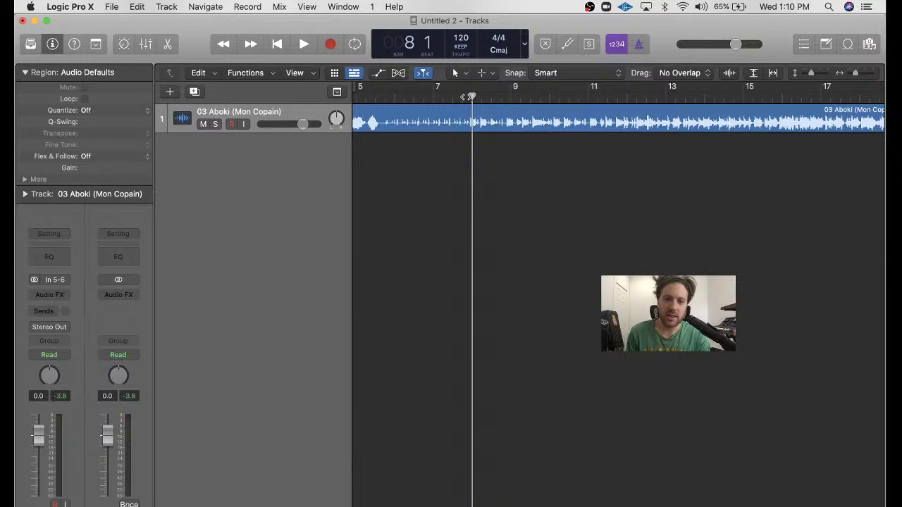
{"action": "left_click", "coordinate": [468, 96]}
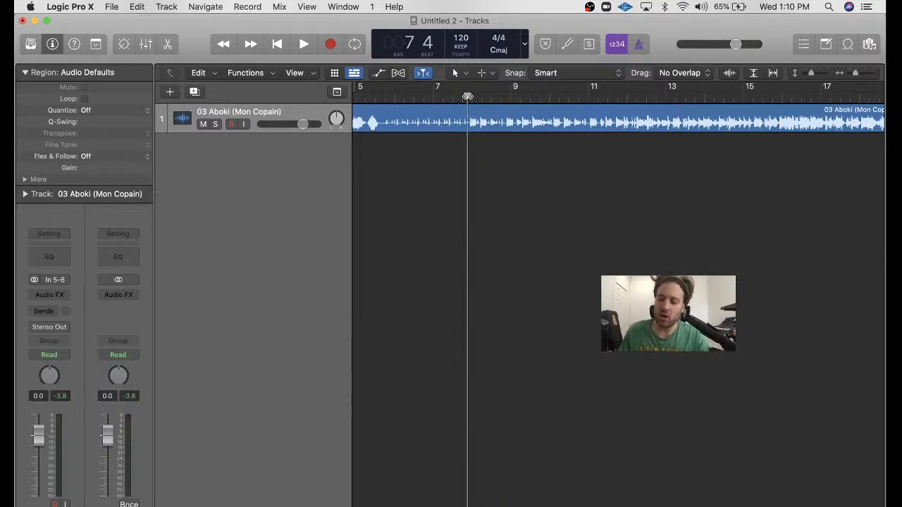
{"action": "key", "text": "space"}
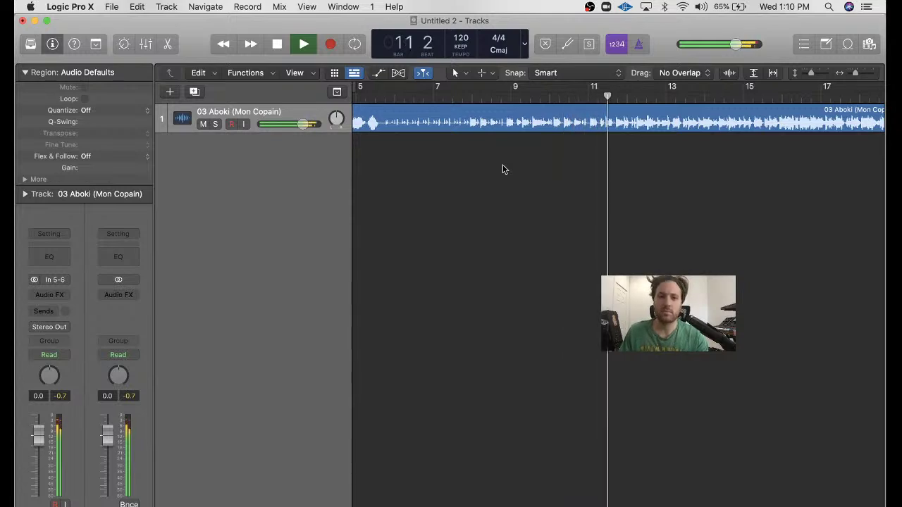
{"action": "key", "text": "space"}
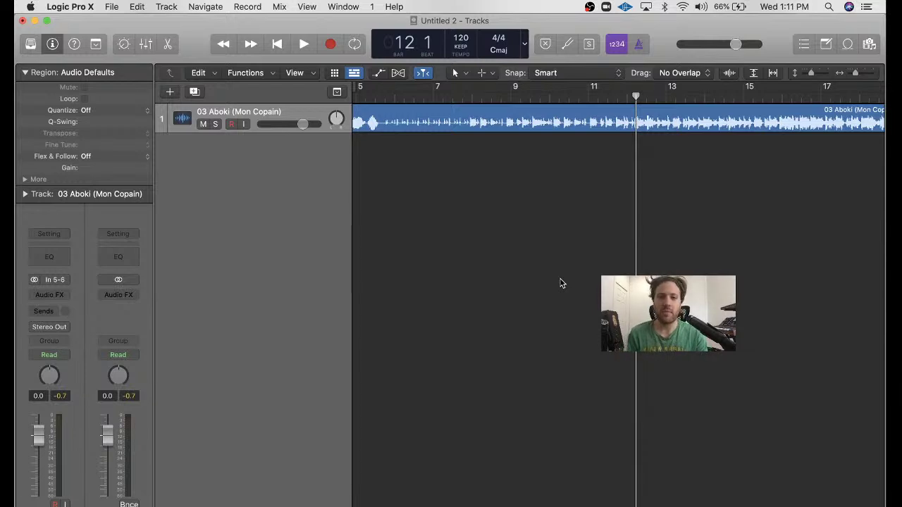
- Audition the groove closely from just before bar 8 to about bar 10 to locate the cut points
{"action": "left_click_drag", "start_coordinate": [471, 99], "coordinate": [464, 98]}
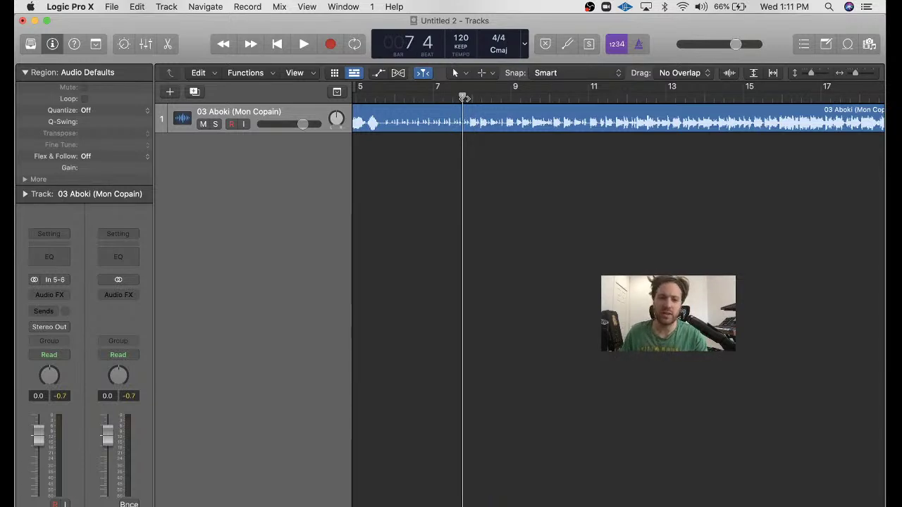
{"action": "key", "text": "super+Right"}
{"action": "key", "text": "super+Right"}
{"action": "key", "text": "super+Down"}
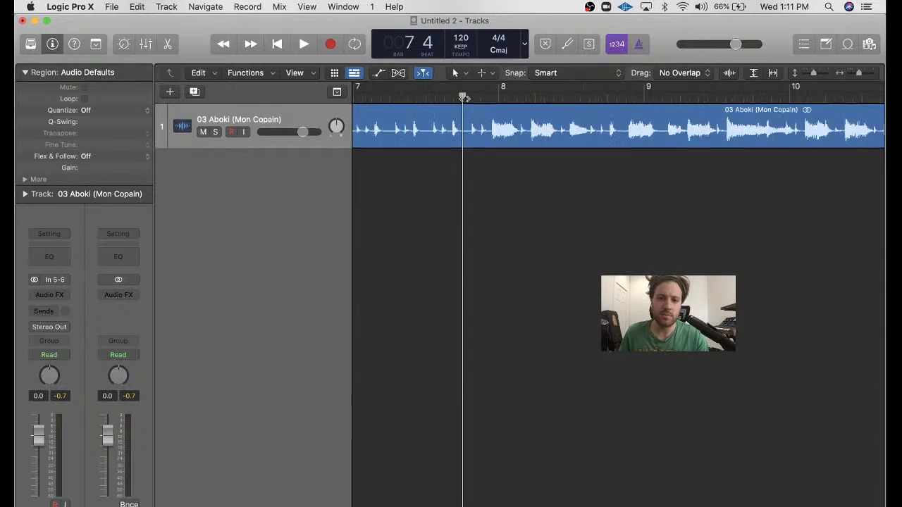
{"action": "key", "text": "space"}
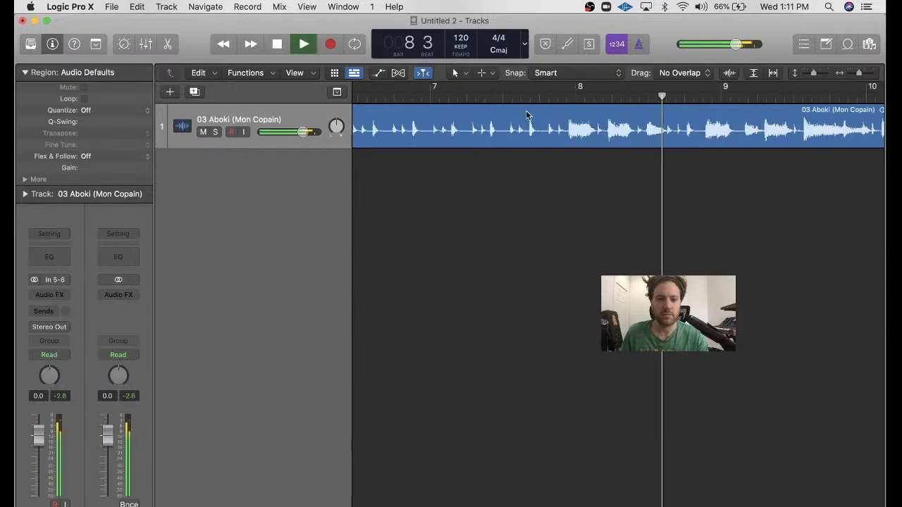
{"action": "key", "text": "super+Left"}
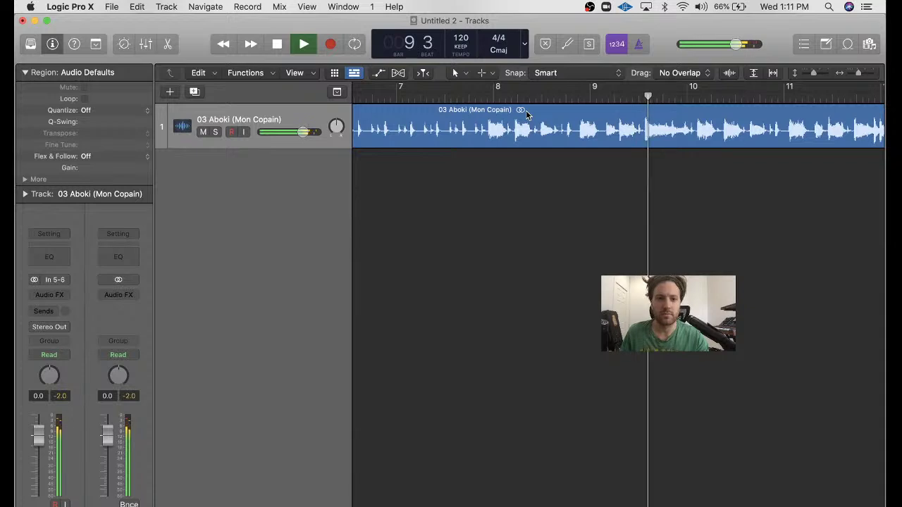
{"action": "key", "text": "space"}
- Split the Aboki region with the Scissors Tool just before bar 8 and at about bar 10
{"action": "key", "text": "t"}
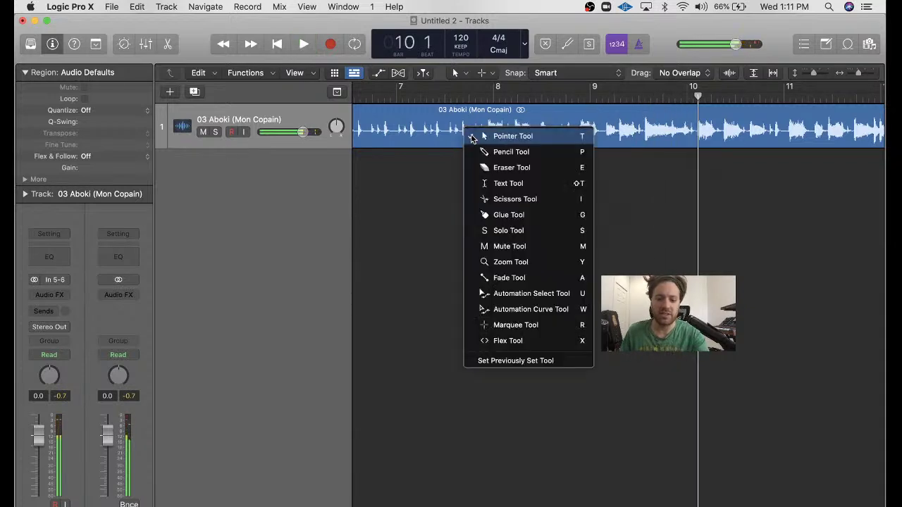
{"action": "key", "text": "Down"}
{"action": "key", "text": "Down"}
{"action": "key", "text": "Down"}
{"action": "key", "text": "Down"}
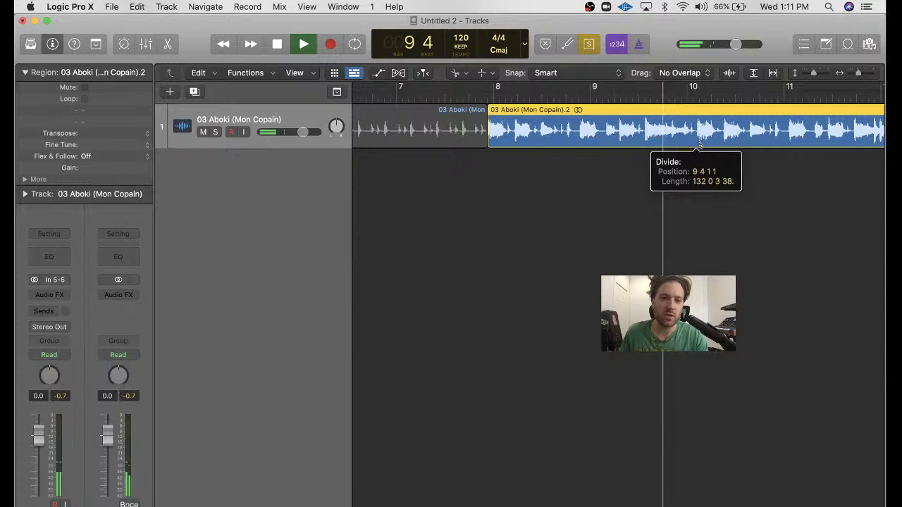
{"action": "left_click", "coordinate": [699, 142]}
{"action": "key", "text": "space"}
- Return to the Pointer Tool and delete the rest of the song after about bar 10
{"action": "key", "text": "t"}
{"action": "key", "text": "t"}
{"action": "key", "text": "Delete"}
{"action": "key", "text": "super+Left"}
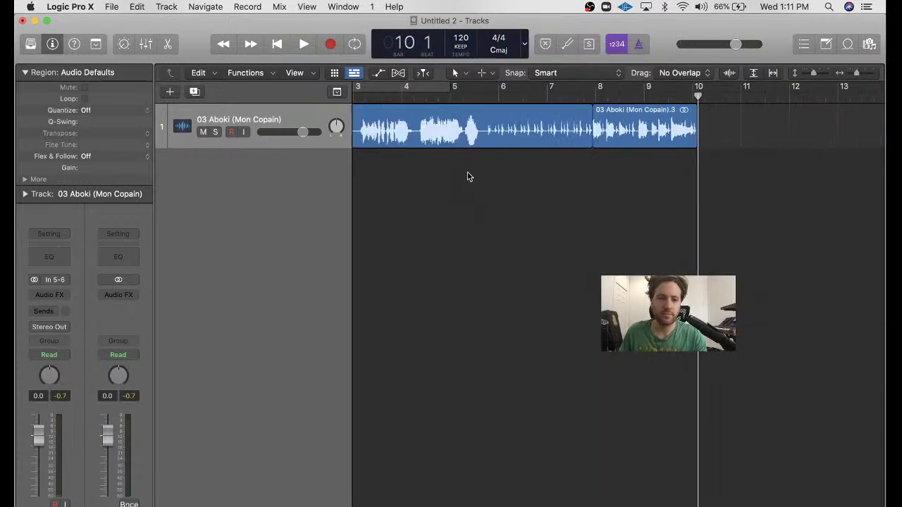
- Play the remaining intro region from the project start to bar 5 beat 4
{"action": "scroll", "coordinate": [475, 130], "scroll_direction": "left", "scroll_amount": 3}
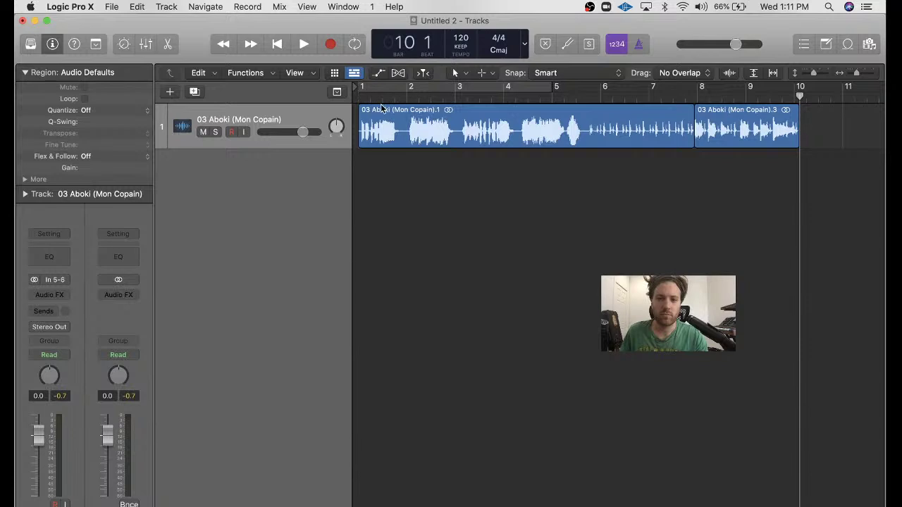
{"action": "key", "text": "Return"}
{"action": "key", "text": "space"}
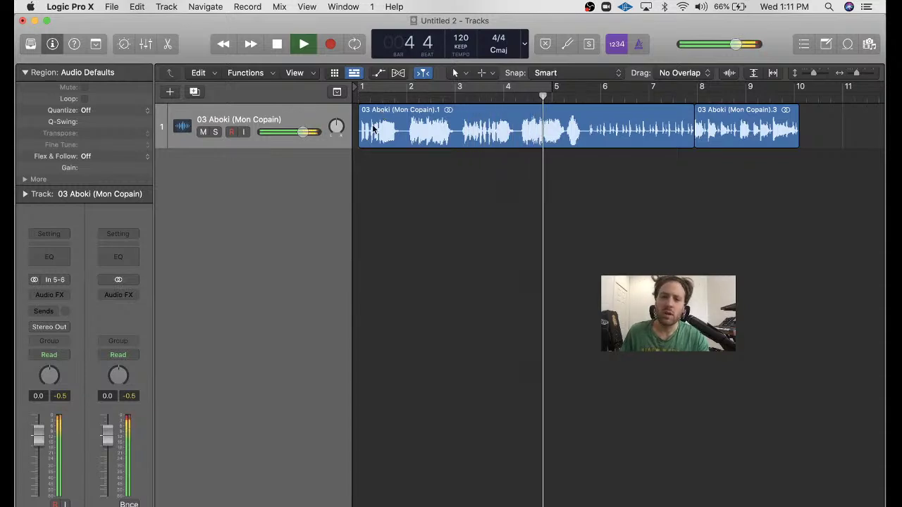
{"action": "key", "text": "space"}
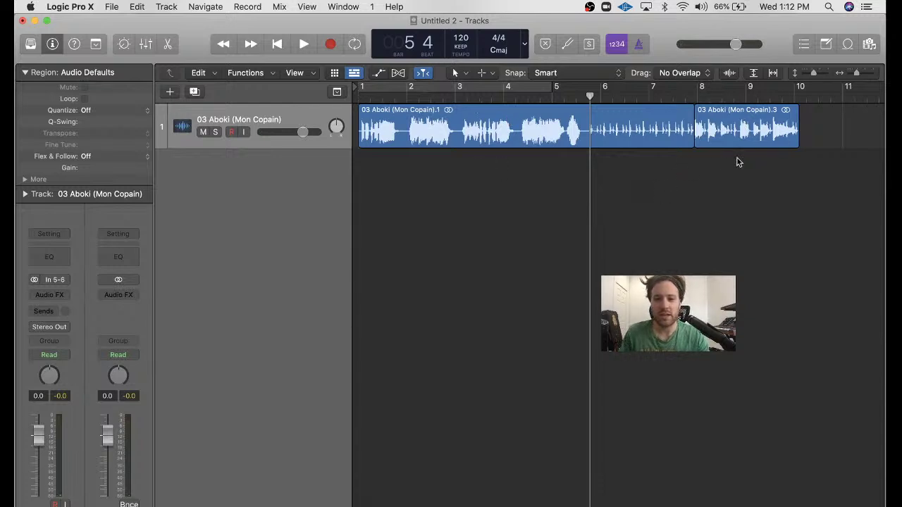
- Trim the start of the intro region to about bar 5 beat 2 and check the new start by playing it
{"action": "left_click_drag", "start_coordinate": [361, 141], "coordinate": [566, 169]}
{"action": "left_click", "coordinate": [564, 101]}
{"action": "key", "text": "space"}
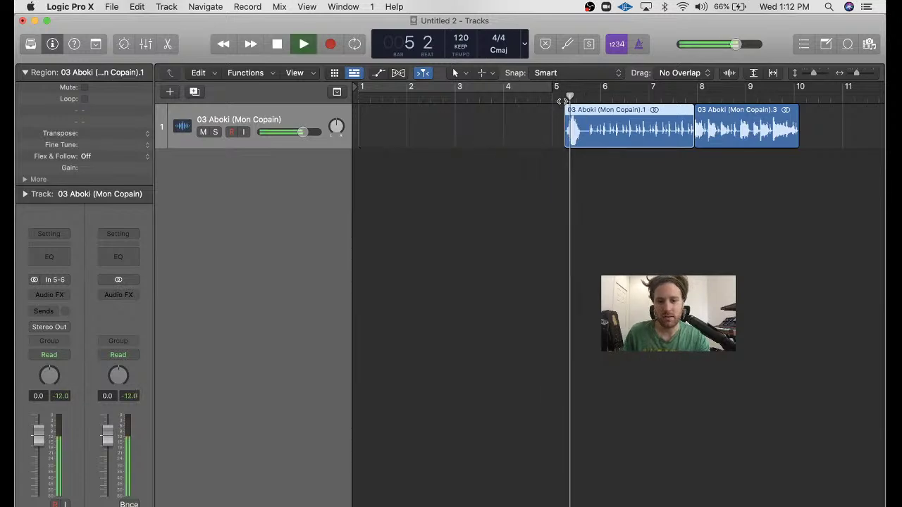
{"action": "key", "text": "space"}
{"action": "left_click", "coordinate": [689, 160]}
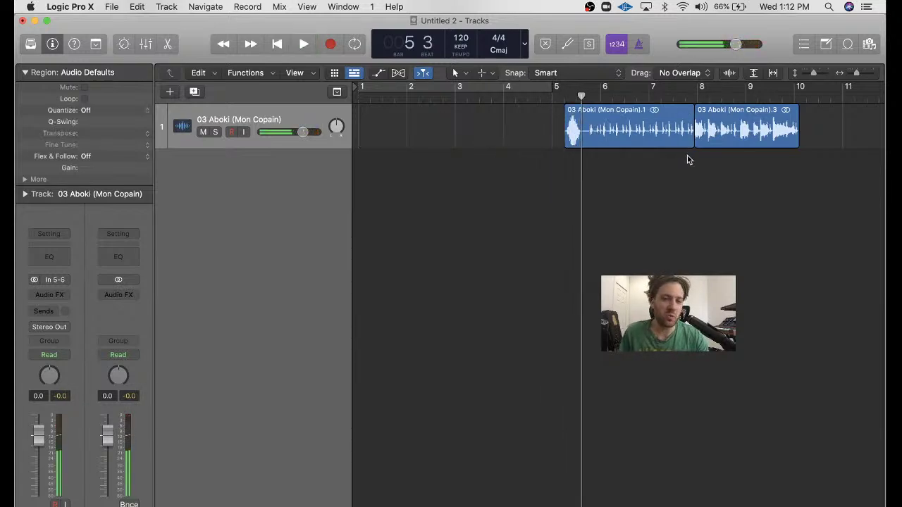
- Split the intro region just after its opening sound in bar 5 with the Scissors Tool and play across the cut
{"action": "key", "text": "t"}
{"action": "key", "text": "i"}
{"action": "left_click_drag", "start_coordinate": [591, 139], "coordinate": [585, 139]}
{"action": "key", "text": "t"}
{"action": "key", "text": "t"}
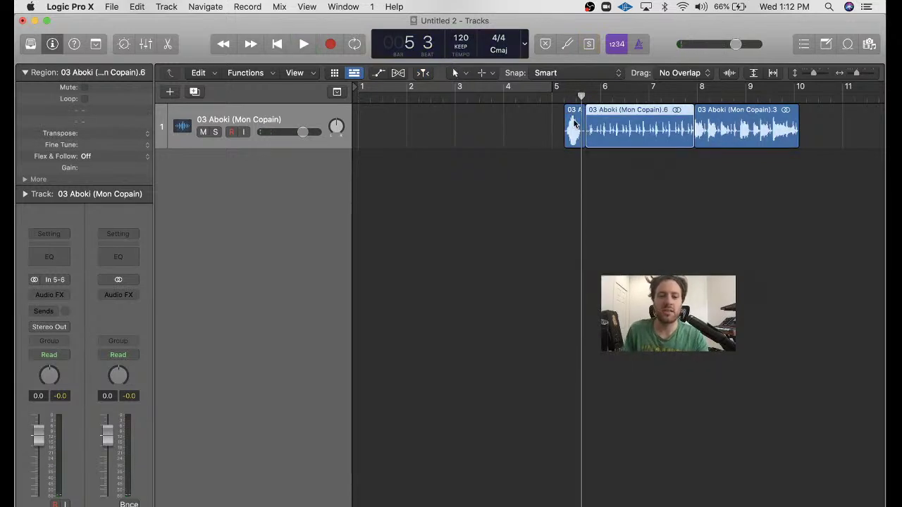
{"action": "key", "text": "space"}
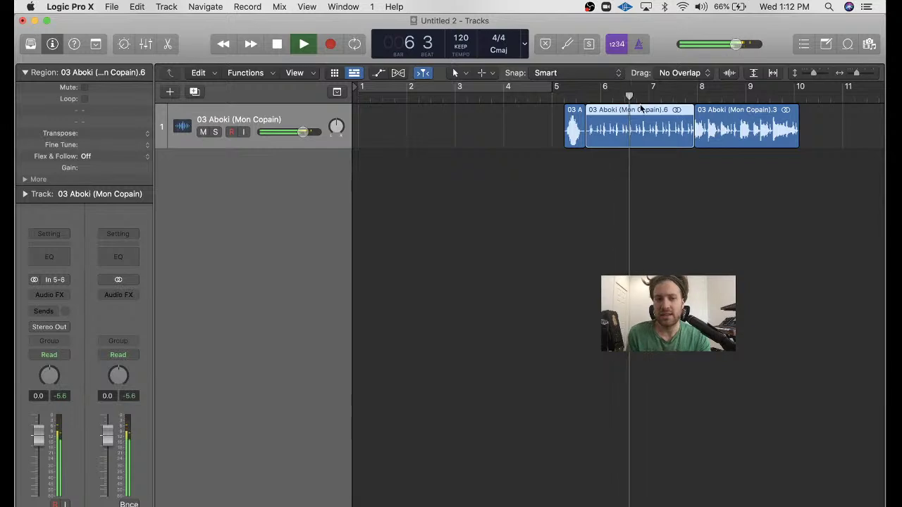
{"action": "key", "text": "space"}
- Add two audio tracks, moving the middle region down to Audio 2 and the last region to bar 1 of Audio 3
{"action": "left_click", "coordinate": [194, 92]}
{"action": "left_click", "coordinate": [194, 92]}
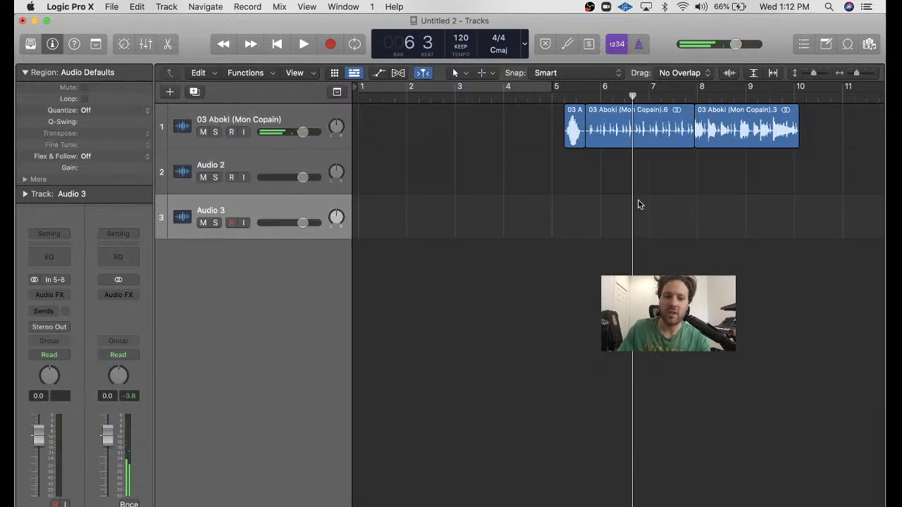
{"action": "left_click_drag", "start_coordinate": [625, 144], "coordinate": [624, 190]}
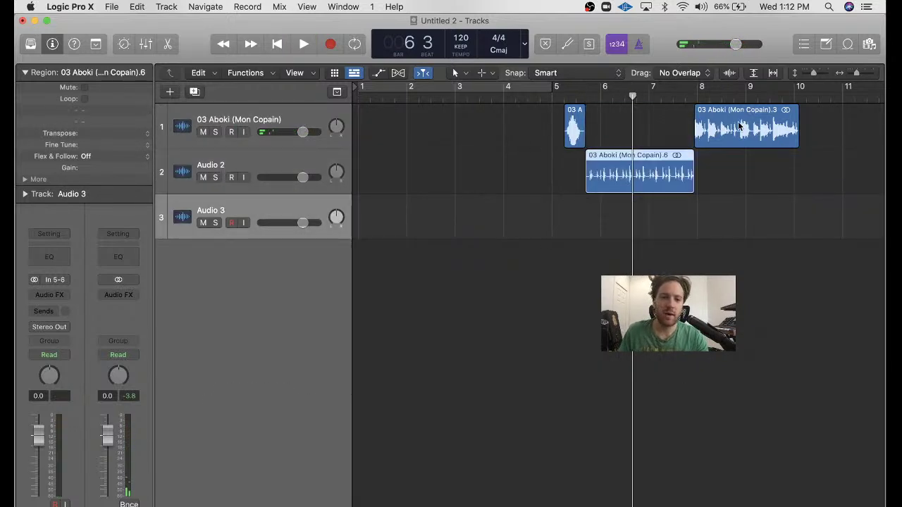
{"action": "left_click_drag", "start_coordinate": [740, 125], "coordinate": [403, 215]}
- Move the Audio 3 track above the others and mute the 03 Aboki (Mon Copain) and Audio 2 tracks
{"action": "left_click_drag", "start_coordinate": [218, 211], "coordinate": [221, 124]}
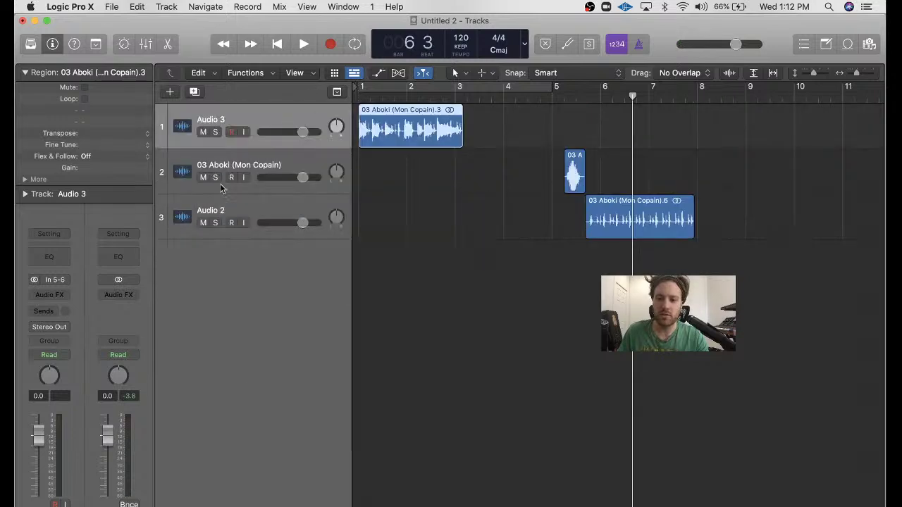
{"action": "left_click", "coordinate": [203, 177]}
{"action": "left_click", "coordinate": [203, 223]}
{"action": "key", "text": "Return"}
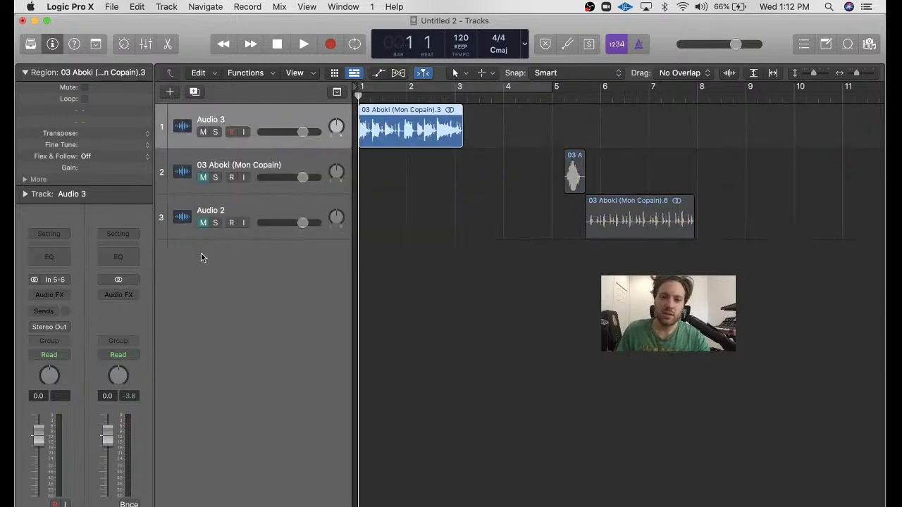
- Play the Audio 3 region from the project start to about bar 3
{"action": "key", "text": "super+Right"}
{"action": "key", "text": "super+Down"}
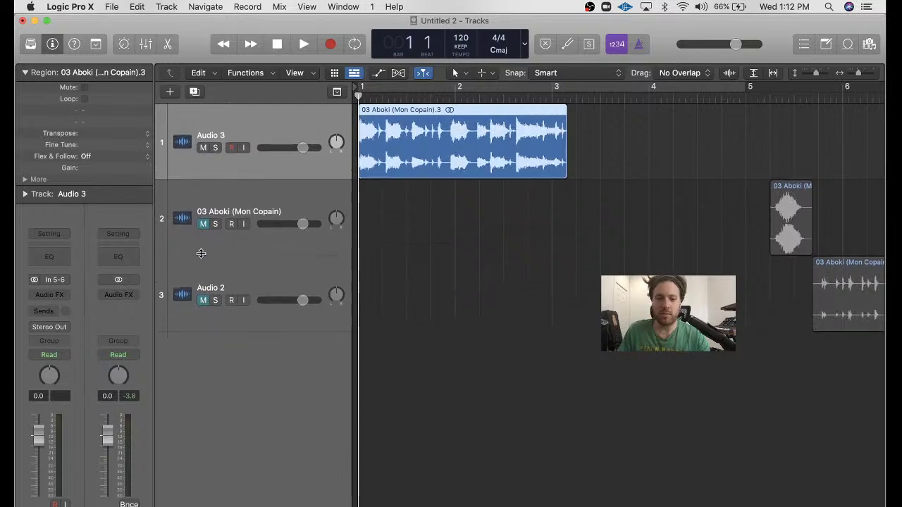
{"action": "key", "text": "super+Right"}
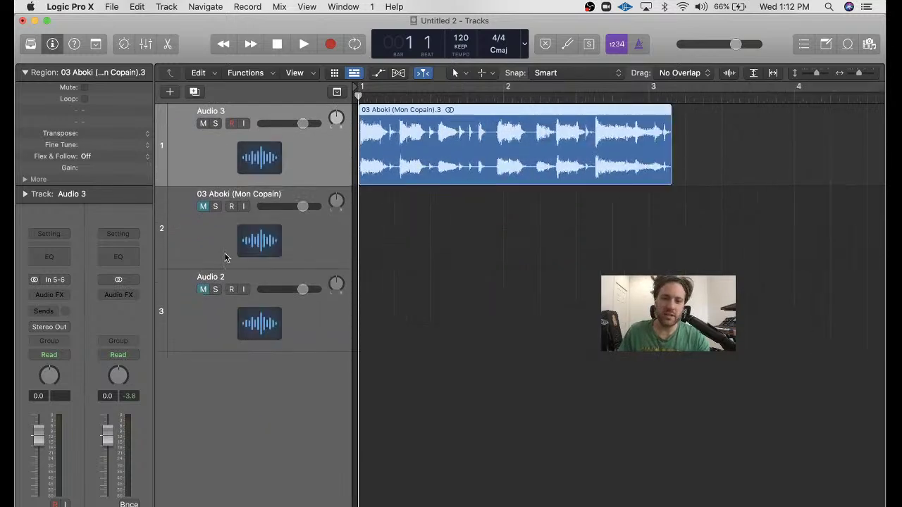
{"action": "key", "text": "space"}
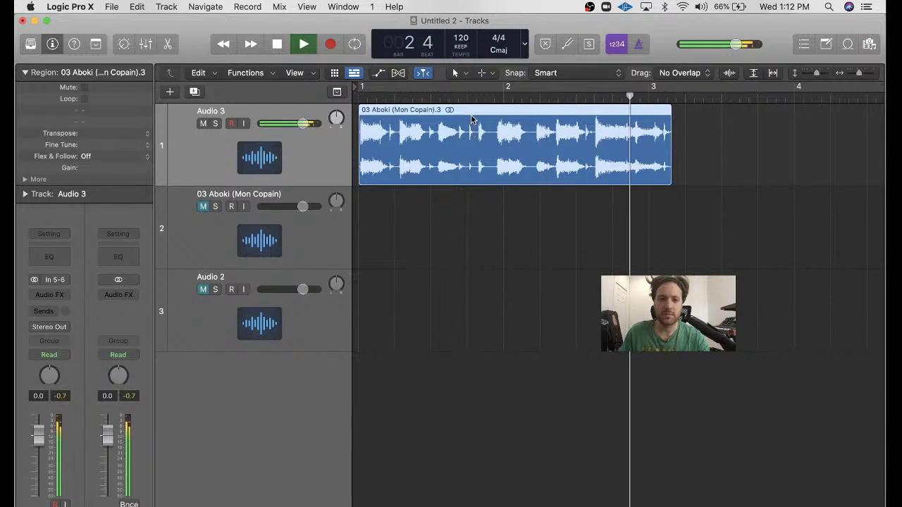
{"action": "key", "text": "space"}
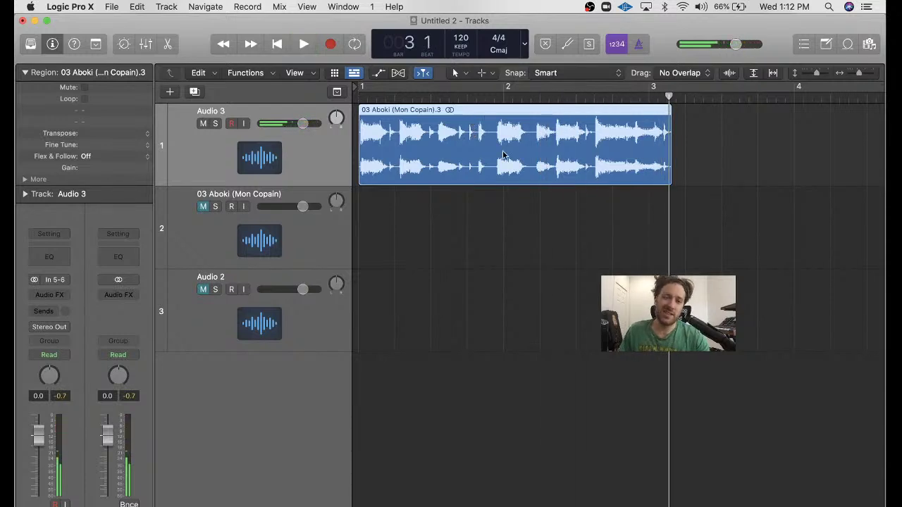
- Set the project tempo to 112 and trim the leading silence of the Audio 3 region so its first hit starts at bar 1
{"action": "left_click", "coordinate": [517, 214]}
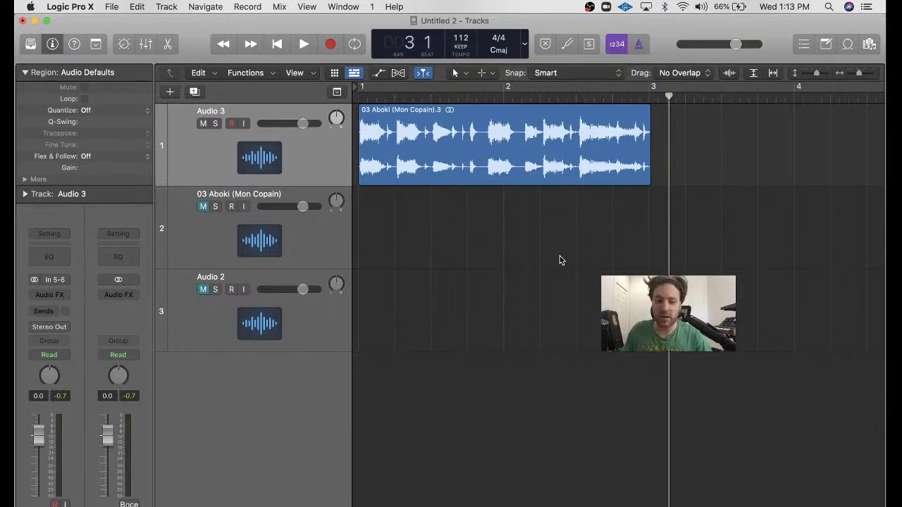
{"action": "key", "text": "super+Right"}
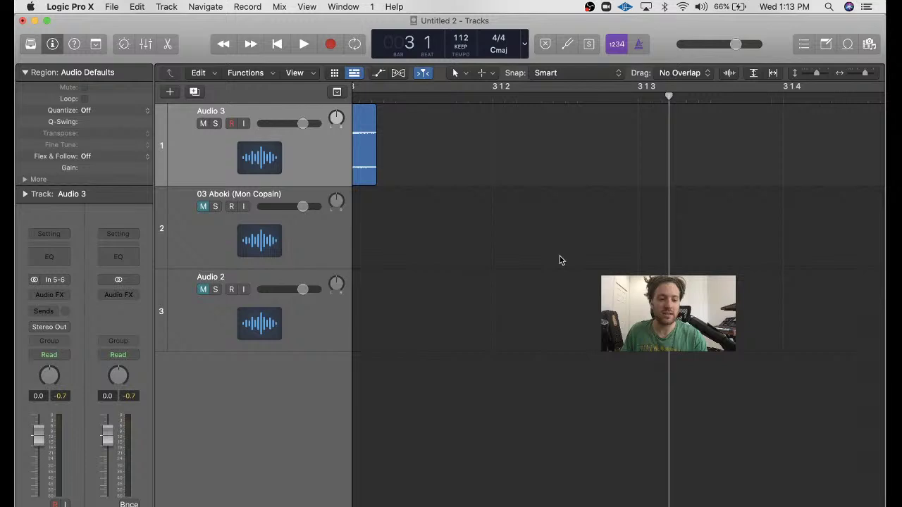
{"action": "key", "text": "Return"}
{"action": "left_click", "coordinate": [361, 176]}
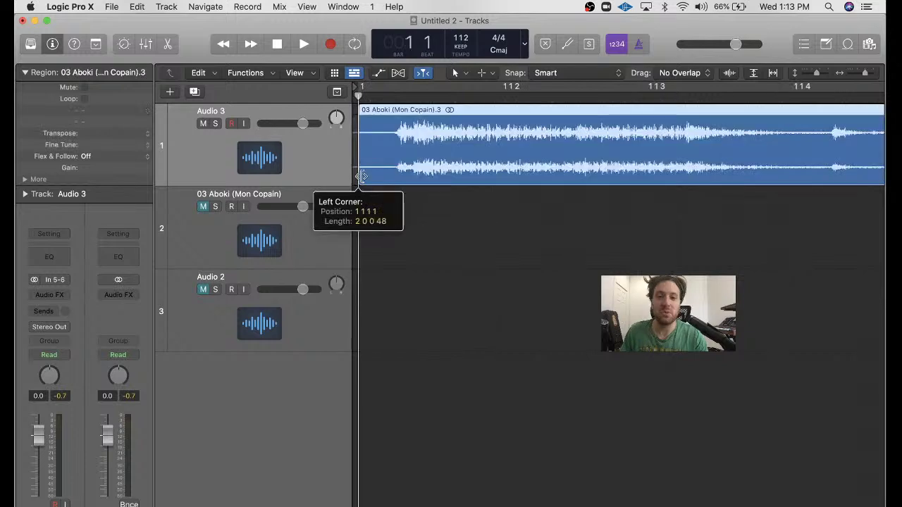
{"action": "left_click_drag", "start_coordinate": [361, 176], "coordinate": [395, 178]}
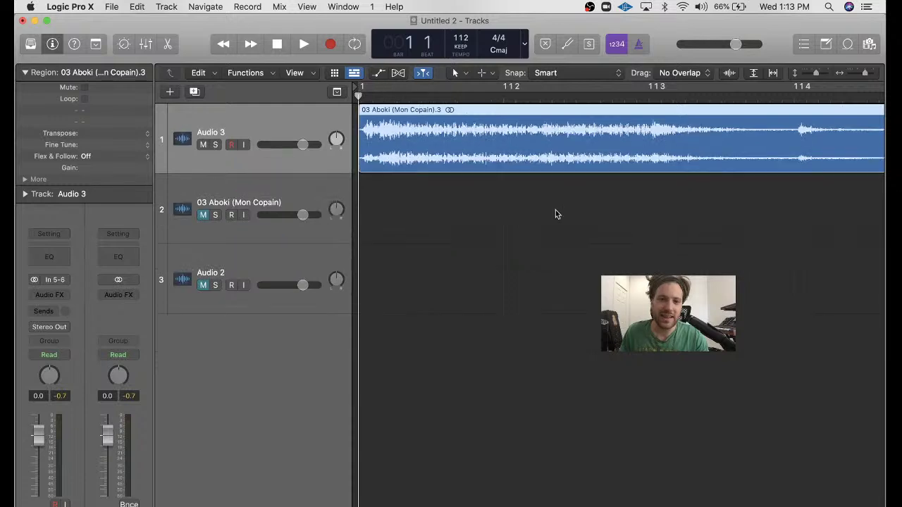
{"action": "key", "text": "z"}
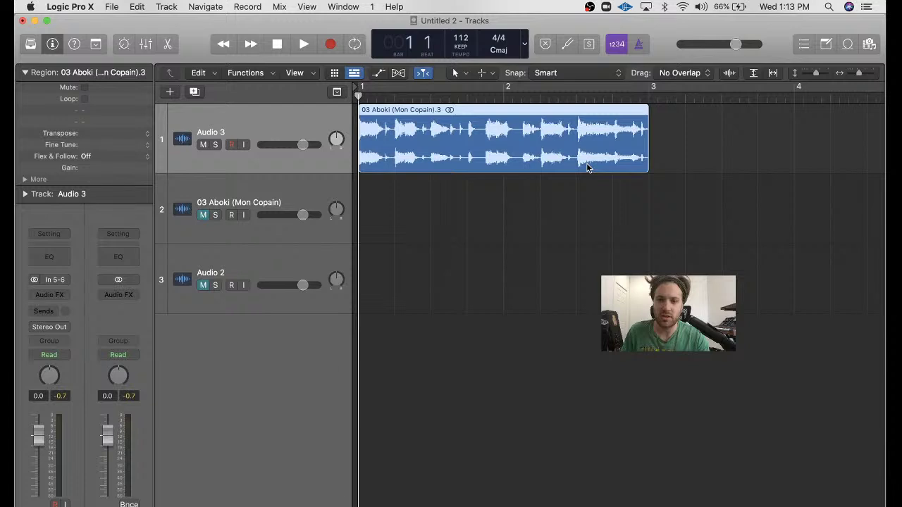
- Turn on the metronome while playing the start of the trimmed Audio 3 region
{"action": "key", "text": "space"}
{"action": "left_click", "coordinate": [640, 45]}
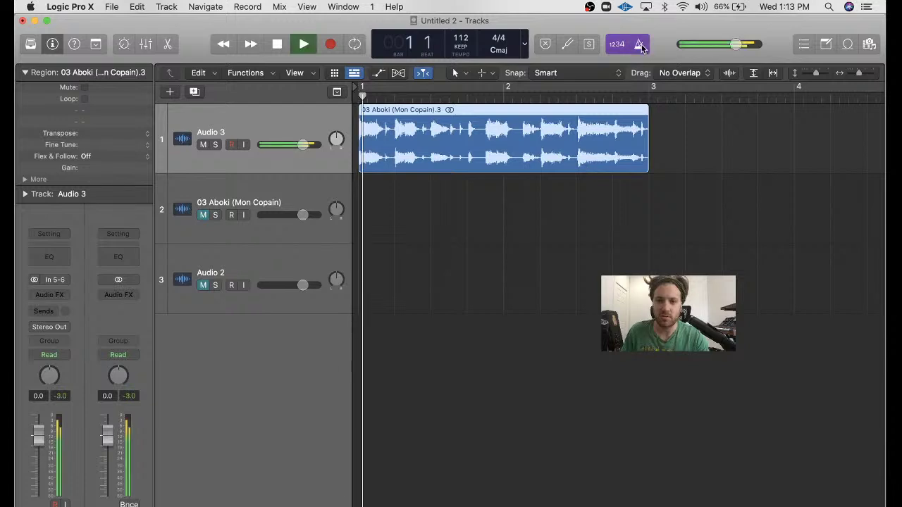
{"action": "key", "text": "space"}
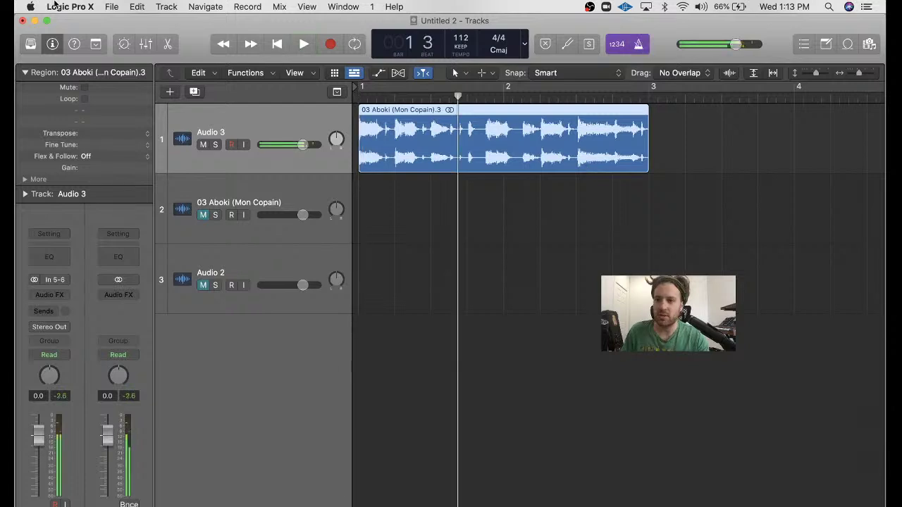
- Raise the metronome's click volume to about three quarters in the Metronome project settings while playing the region
{"action": "left_click", "coordinate": [112, 6]}
{"action": "mouse_move", "coordinate": [179, 186]}
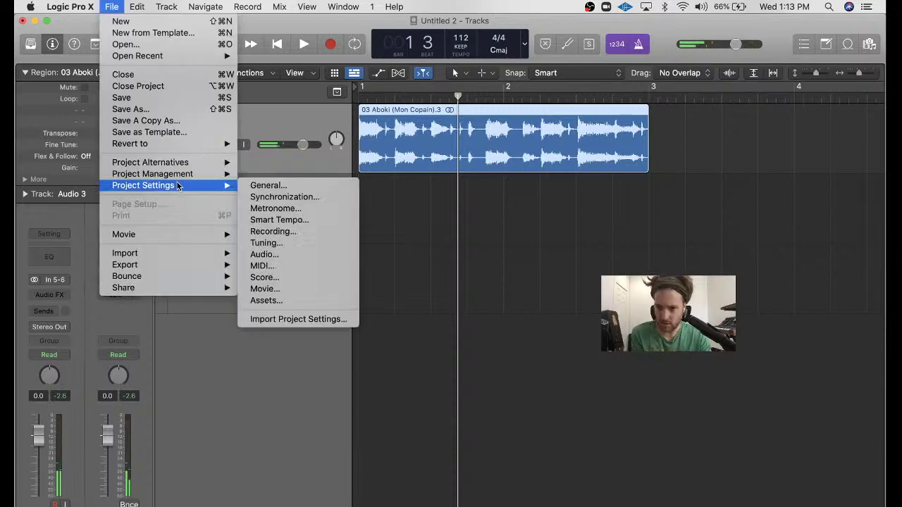
{"action": "left_click", "coordinate": [313, 209]}
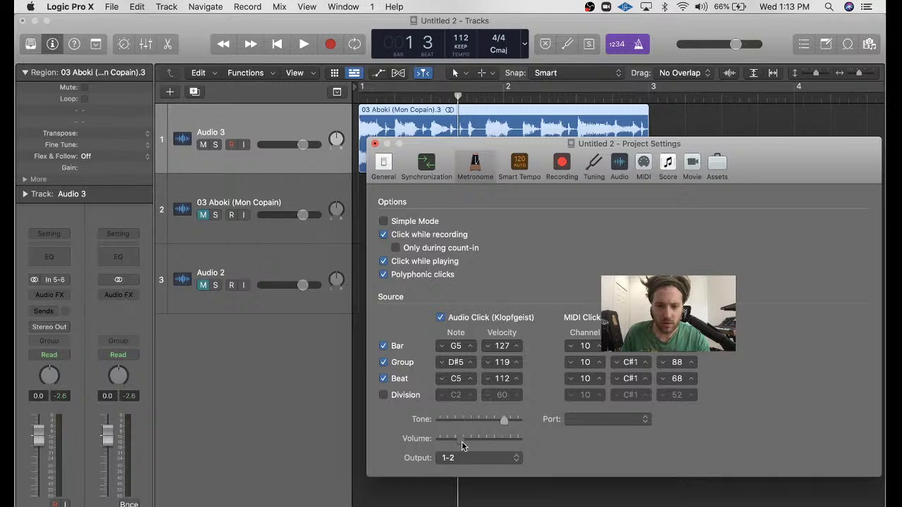
{"action": "key", "text": "space"}
{"action": "left_click_drag", "start_coordinate": [462, 441], "coordinate": [509, 443]}
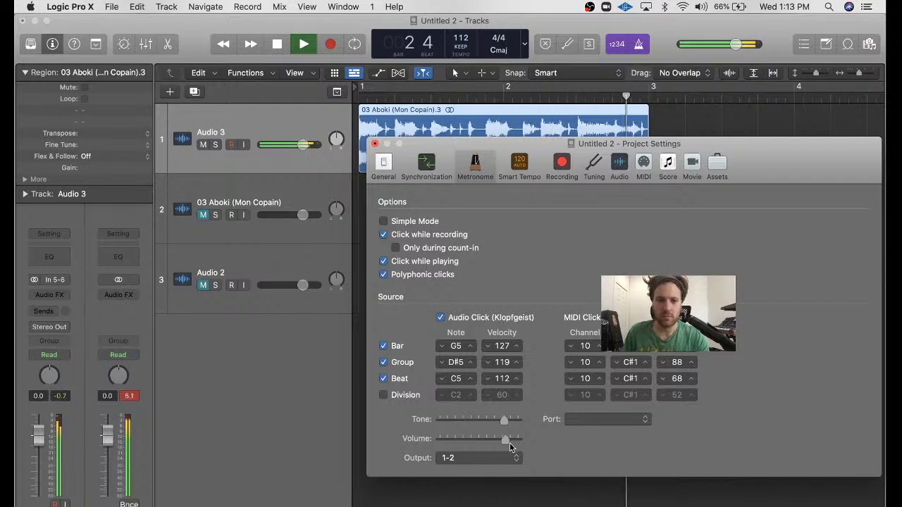
{"action": "key", "text": "space"}
- Enable a cycle range from bar 1 to bar 3 and play the loop against the click
{"action": "left_click", "coordinate": [366, 90]}
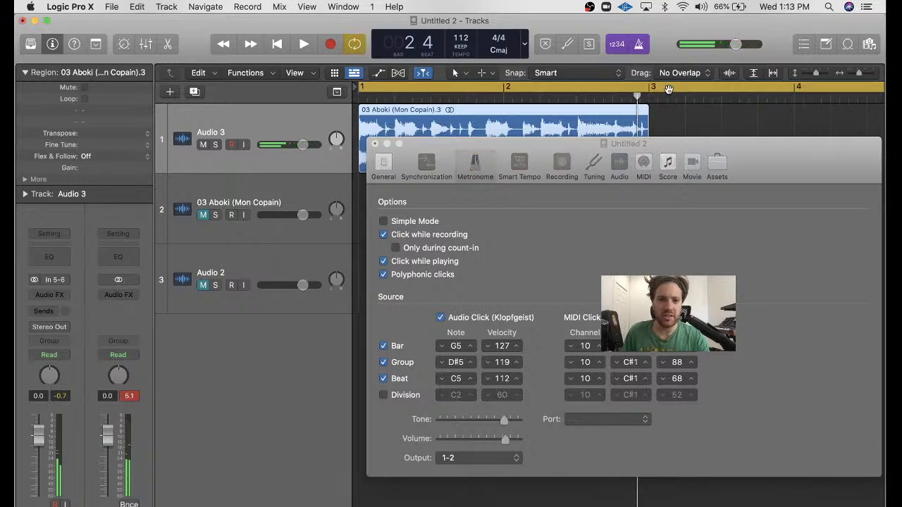
{"action": "left_click_drag", "start_coordinate": [414, 91], "coordinate": [653, 113]}
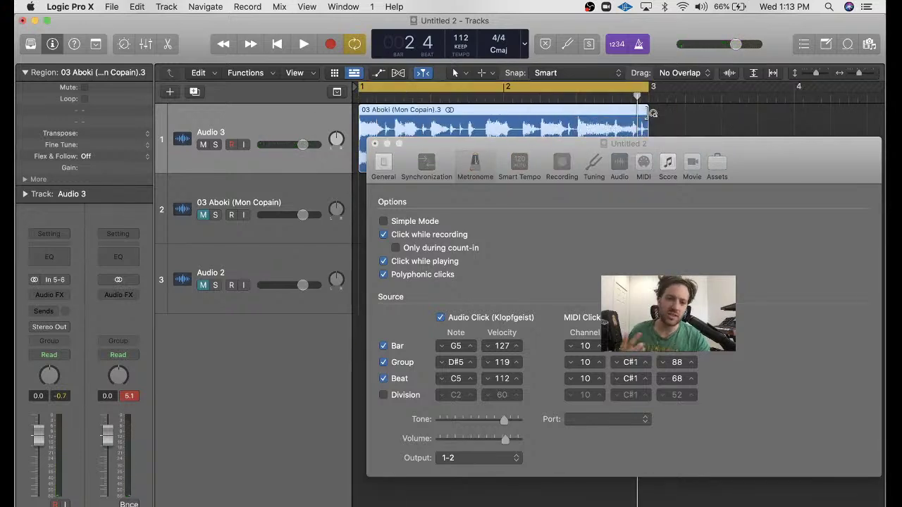
{"action": "key", "text": "space"}
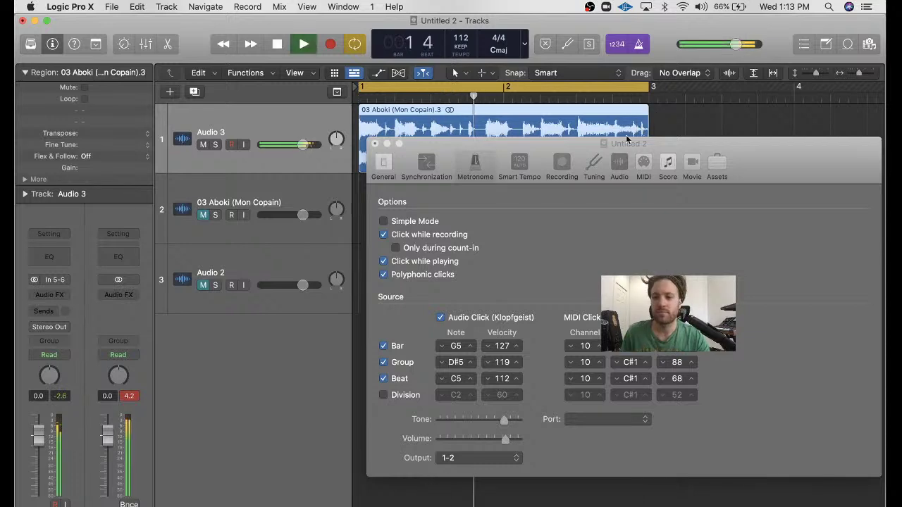
{"action": "left_click", "coordinate": [131, 397]}
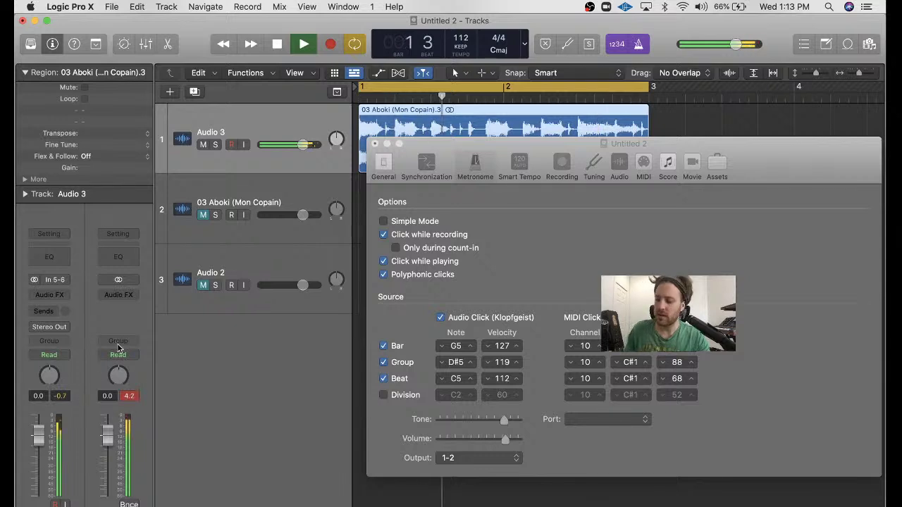
{"action": "key", "text": "space"}
- Clear the peak level readouts and turn off the metronome after closing the project settings
{"action": "left_click", "coordinate": [129, 399]}
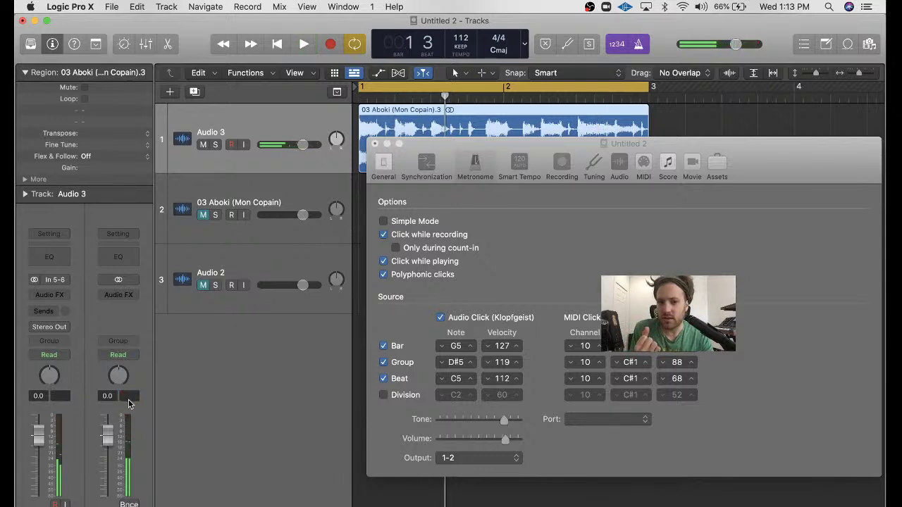
{"action": "key", "text": "super+w"}
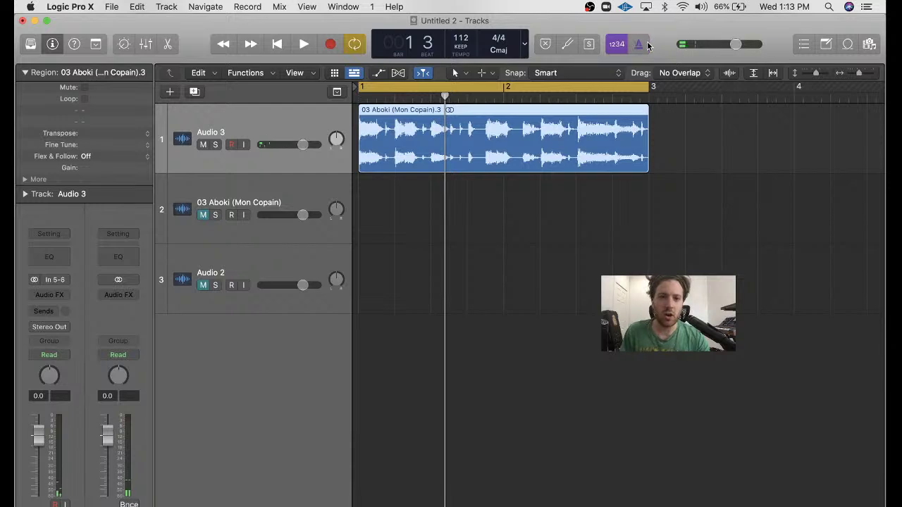
{"action": "left_click", "coordinate": [539, 244]}
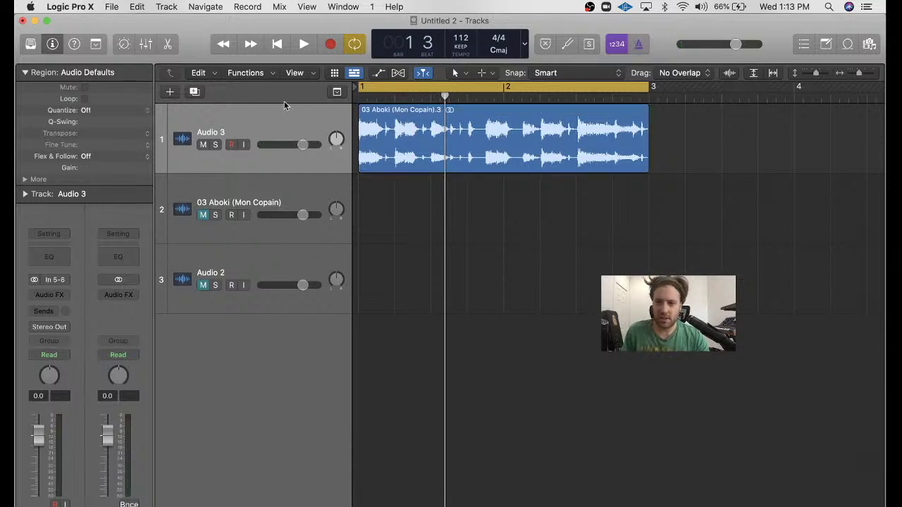
- Show the Flex controls and enable Flex on the Audio 3 track in Polyphonic mode
{"action": "left_click", "coordinate": [398, 73]}
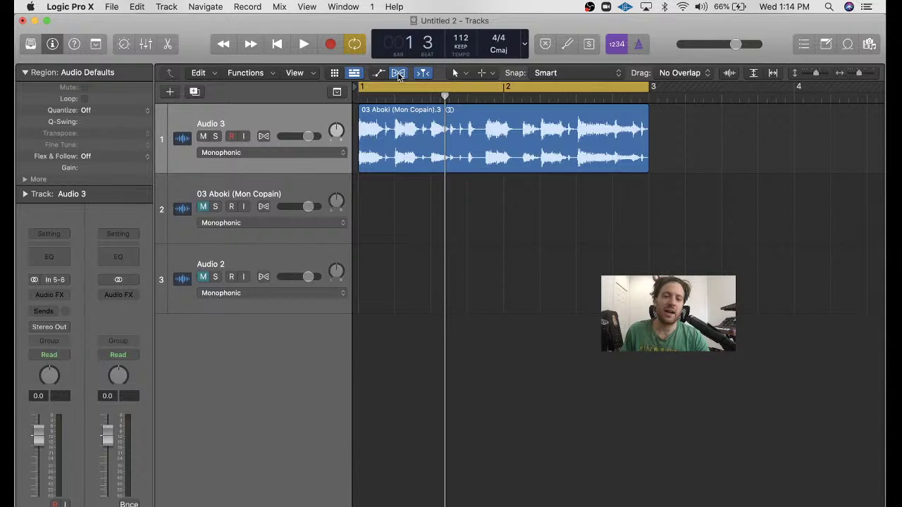
{"action": "left_click", "coordinate": [303, 152]}
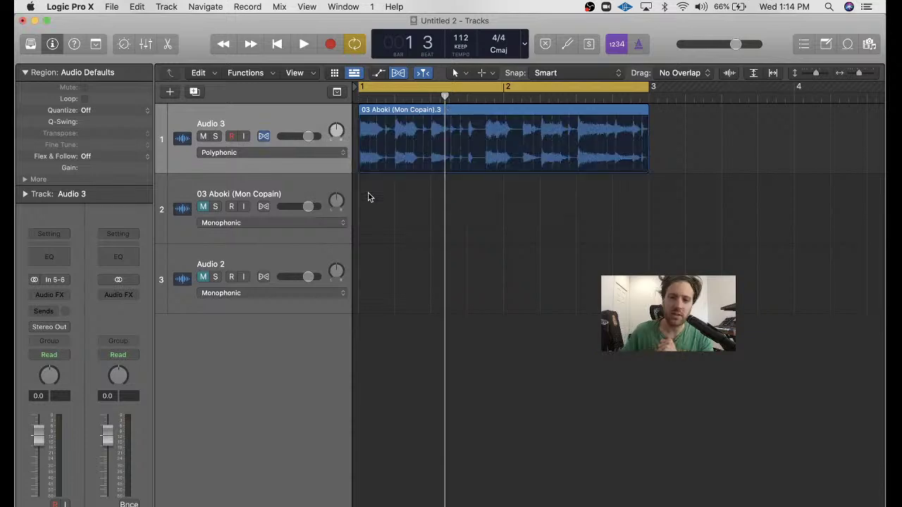
- Add Flex markers at the transients of the Audio 3 region throughout bars 1 and 2
{"action": "key", "text": "super+Right"}
{"action": "key", "text": "super+Right"}
{"action": "key", "text": "super+Right"}
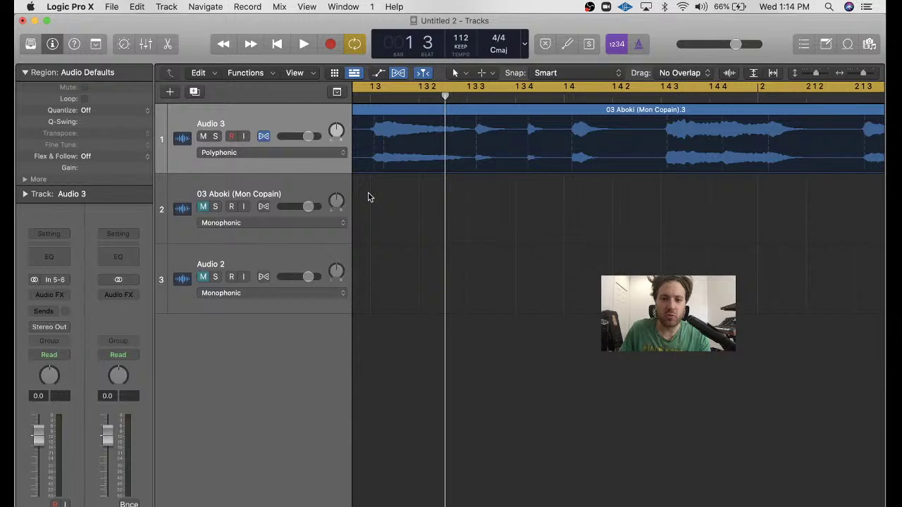
{"action": "scroll", "coordinate": [523, 196], "scroll_direction": "left", "scroll_amount": 5}
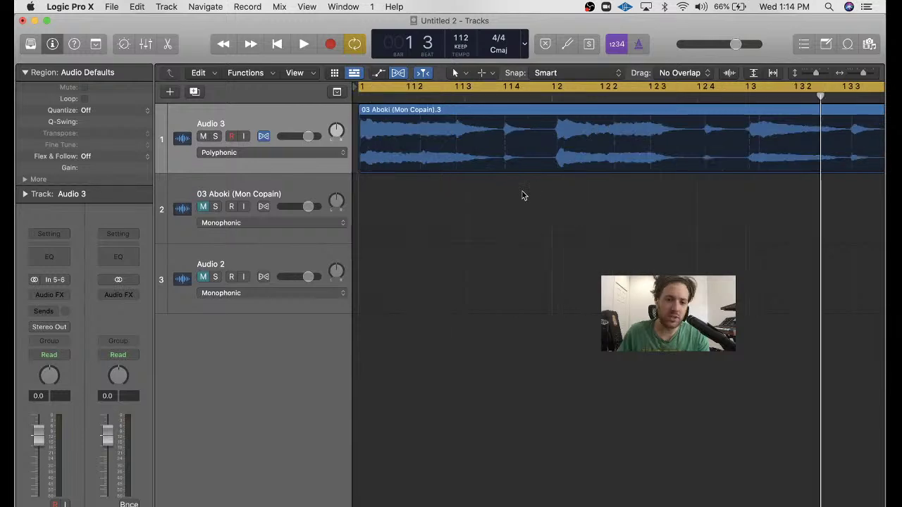
{"action": "left_click", "coordinate": [447, 144]}
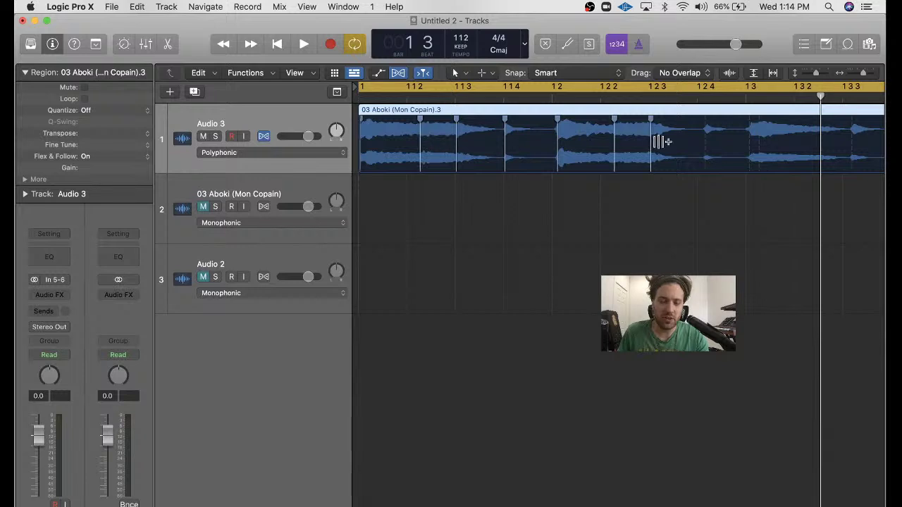
{"action": "scroll", "coordinate": [676, 143], "scroll_direction": "right", "scroll_amount": 5}
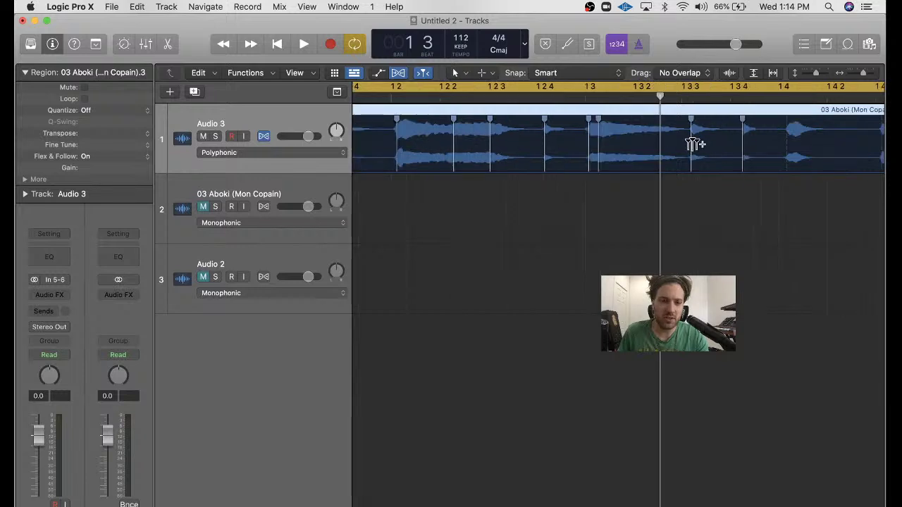
{"action": "scroll", "coordinate": [691, 143], "scroll_direction": "right", "scroll_amount": 7}
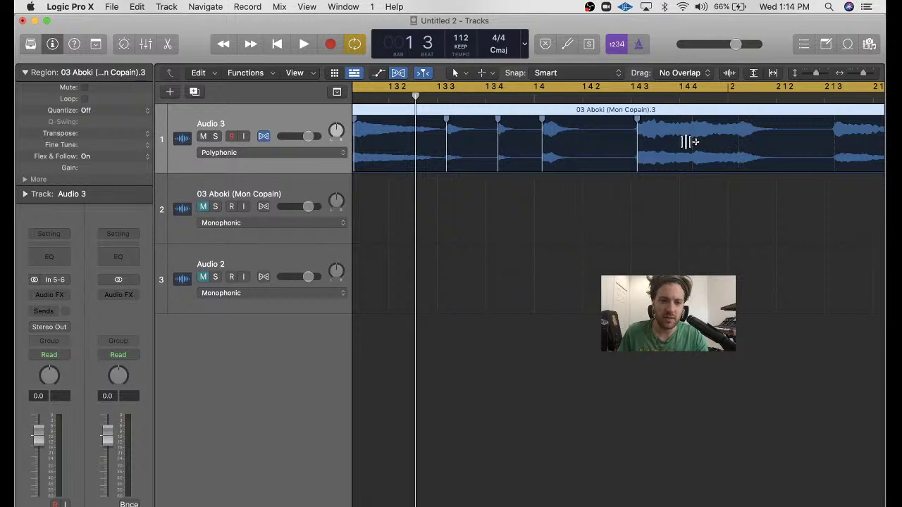
{"action": "scroll", "coordinate": [663, 141], "scroll_direction": "right", "scroll_amount": 6}
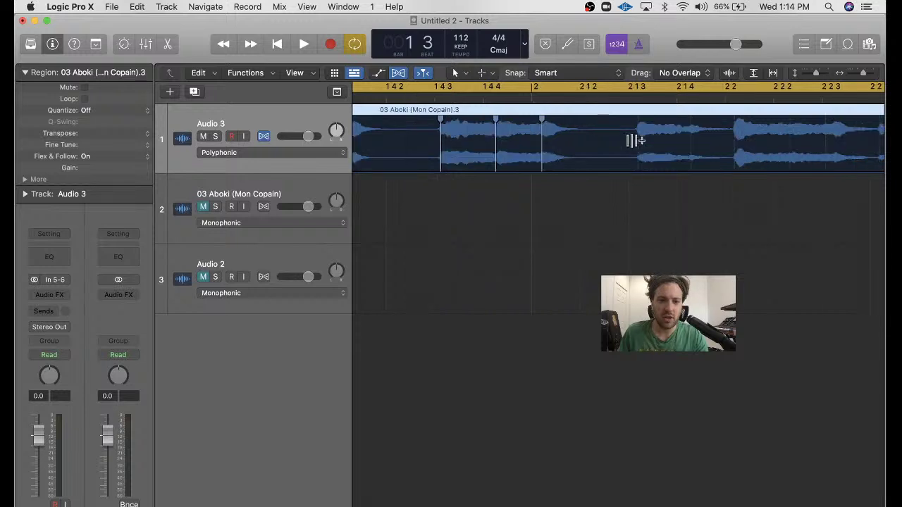
{"action": "scroll", "coordinate": [606, 141], "scroll_direction": "right", "scroll_amount": 6}
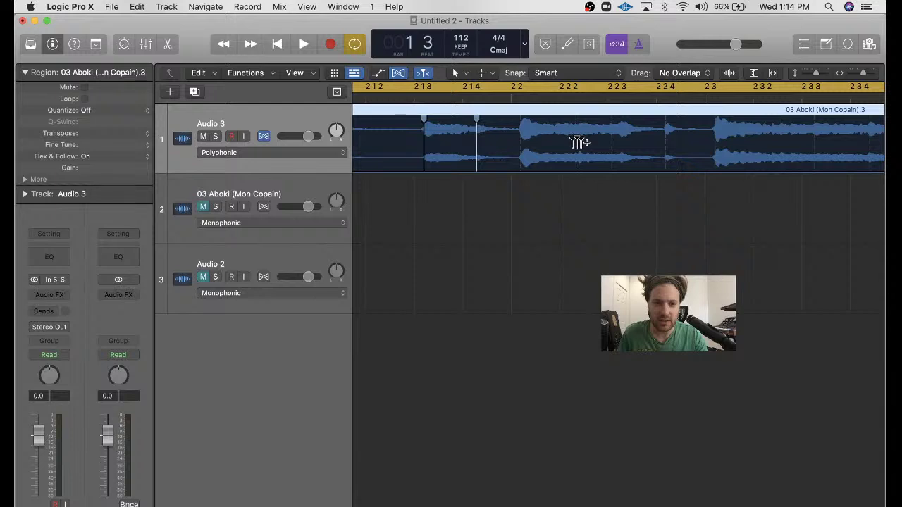
{"action": "scroll", "coordinate": [579, 143], "scroll_direction": "right", "scroll_amount": 8}
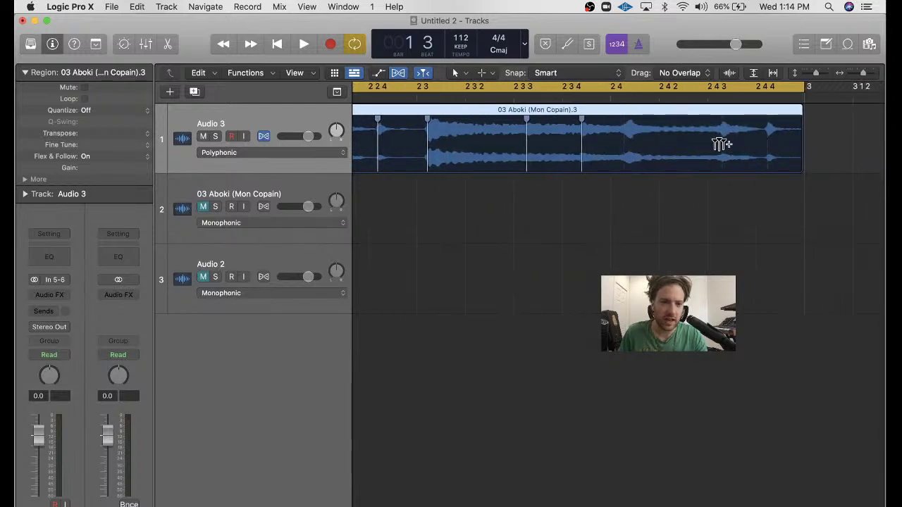
{"action": "key", "text": "super+Left"}
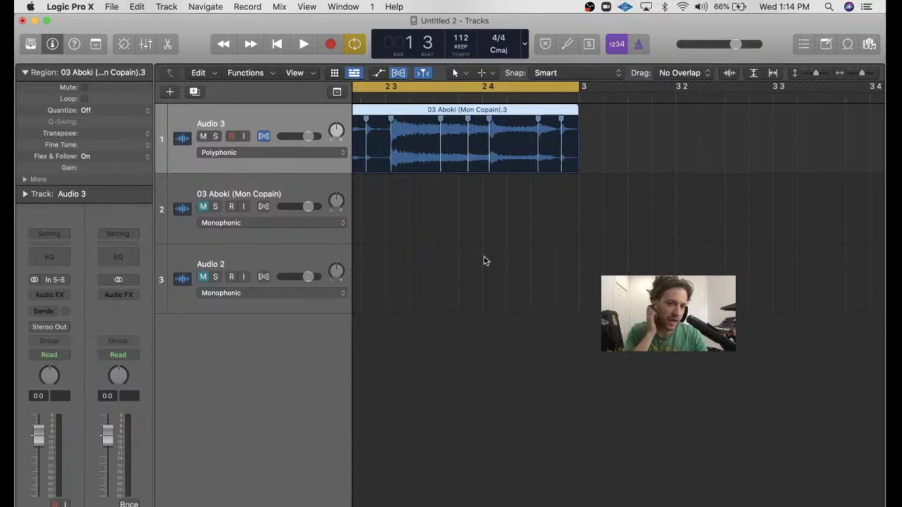
{"action": "scroll", "coordinate": [484, 258], "scroll_direction": "left", "scroll_amount": 10}
{"action": "scroll", "coordinate": [484, 259], "scroll_direction": "left", "scroll_amount": 8}
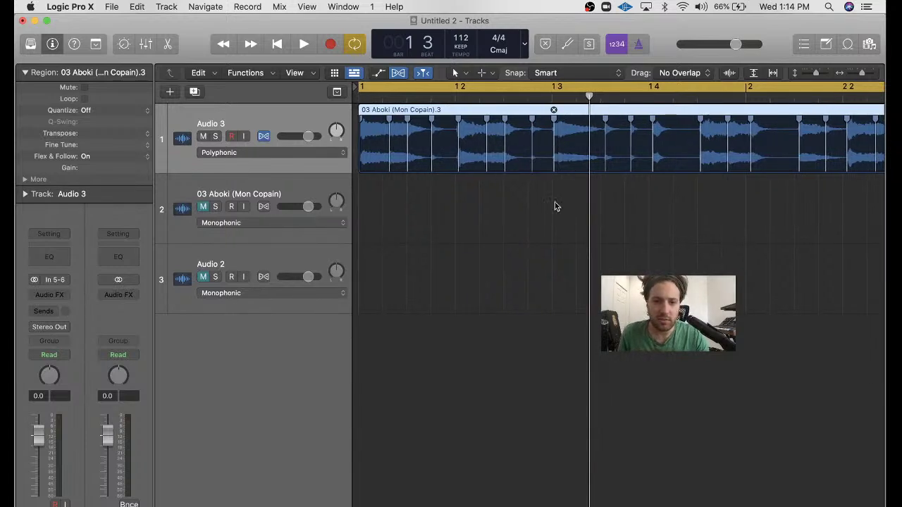
- Turn on the metronome and play the loop against the click with the tracks enlarged vertically
{"action": "left_click", "coordinate": [639, 44]}
{"action": "key", "text": "super+Down"}
{"action": "key", "text": "super+Down"}
{"action": "key", "text": "super+Down"}
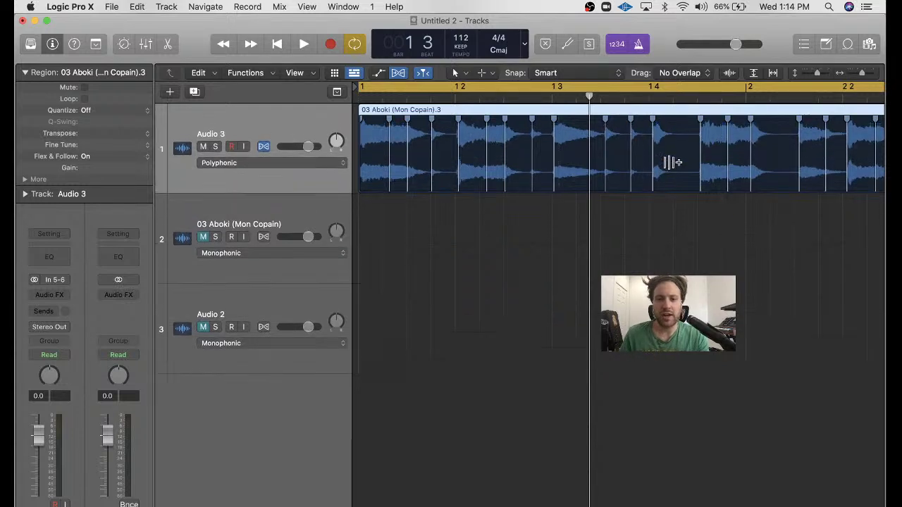
{"action": "key", "text": "space"}
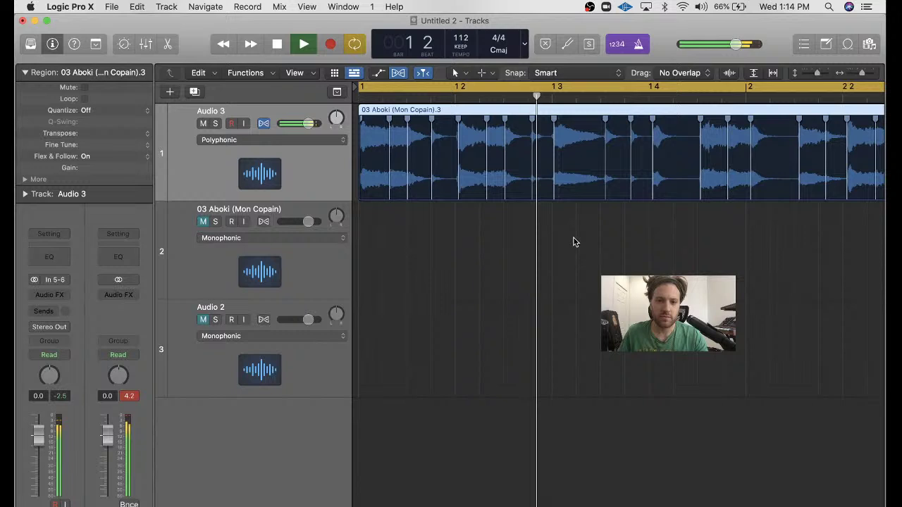
{"action": "scroll", "coordinate": [626, 196], "scroll_direction": "right", "scroll_amount": 3}
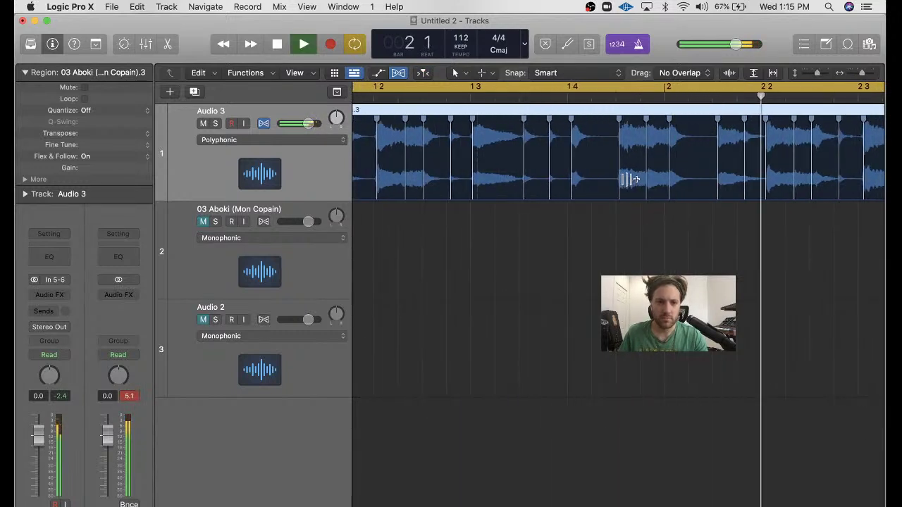
{"action": "key", "text": "space"}
- Delete the Flex marker between 1 4 3 and bar 2, align those two neighbouring markers with the grid, and audition the loop
{"action": "mouse_move", "coordinate": [668, 130]}
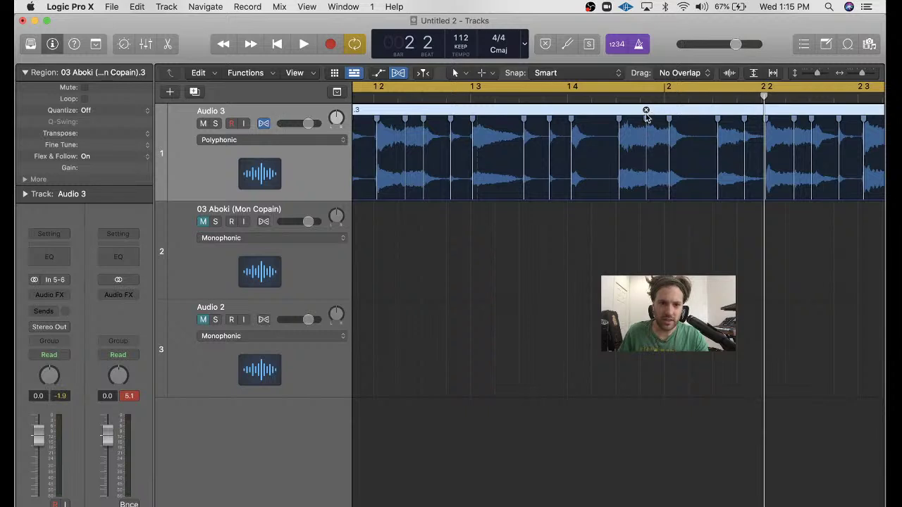
{"action": "left_click", "coordinate": [616, 150]}
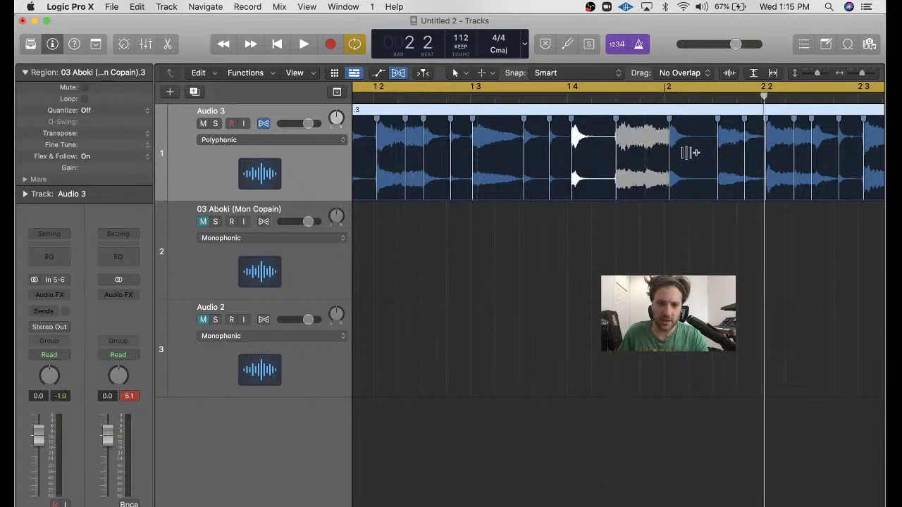
{"action": "left_click_drag", "start_coordinate": [670, 153], "coordinate": [665, 153]}
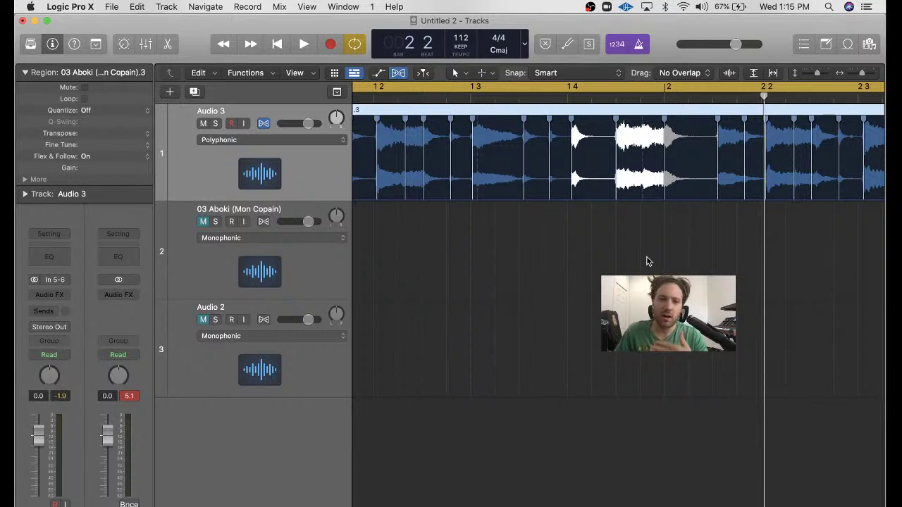
{"action": "key", "text": "space"}
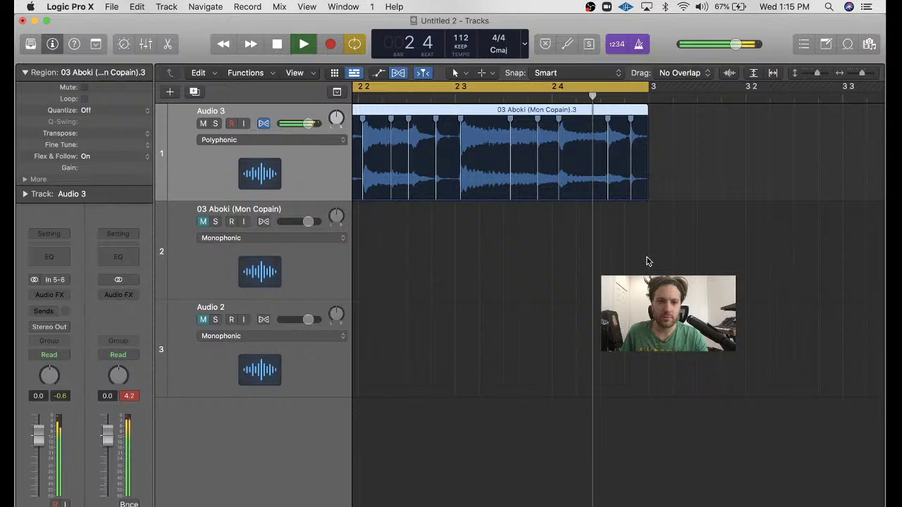
{"action": "key", "text": "space"}
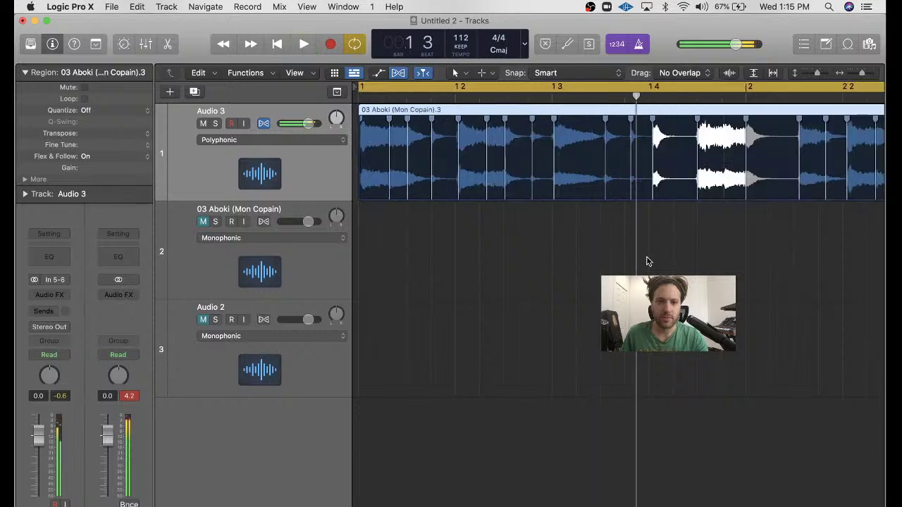
- Shift the Flex markers at 1 3, 1 3 3, 1 3 4 and 1 4 slightly earlier onto the grid, checking against the click
{"action": "left_click", "coordinate": [551, 141]}
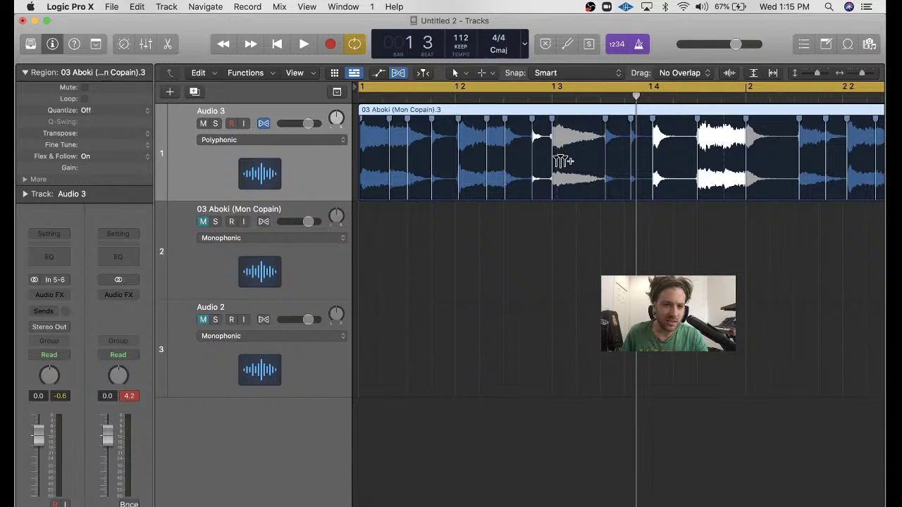
{"action": "key", "text": "space"}
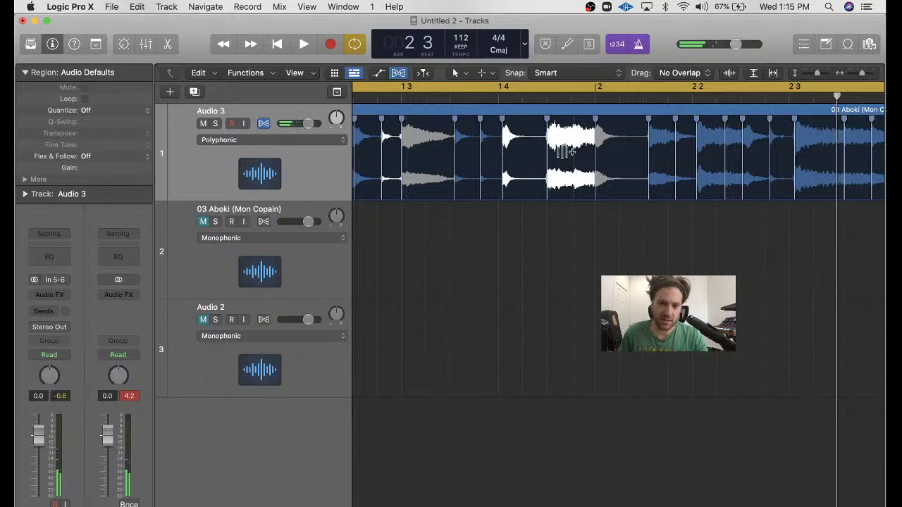
{"action": "scroll", "coordinate": [567, 151], "scroll_direction": "left", "scroll_amount": 3}
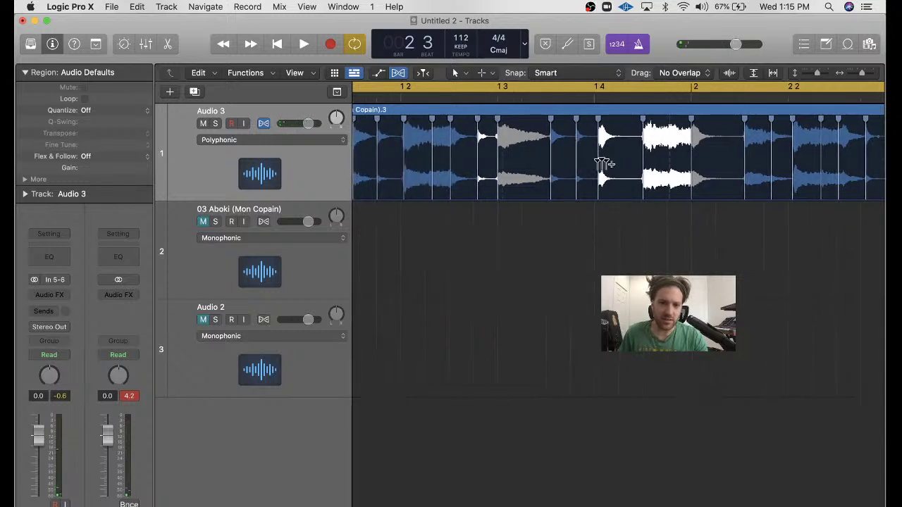
{"action": "left_click", "coordinate": [597, 158]}
{"action": "mouse_move", "coordinate": [597, 158]}
{"action": "left_mouse_down"}
{"action": "mouse_move", "coordinate": [592, 151]}
{"action": "mouse_move", "coordinate": [548, 155]}
{"action": "left_mouse_up"}
{"action": "key", "text": "space"}
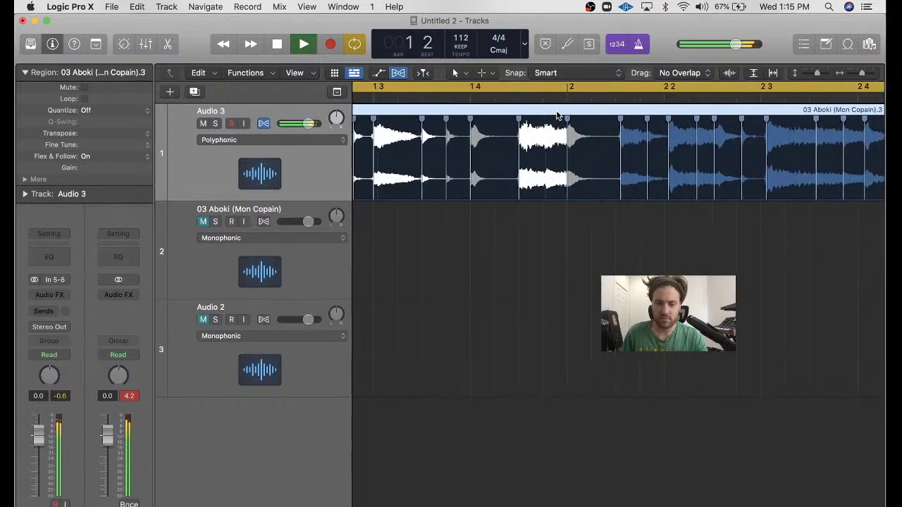
{"action": "key", "text": "space"}
{"action": "scroll", "coordinate": [568, 207], "scroll_direction": "left", "scroll_amount": 3}
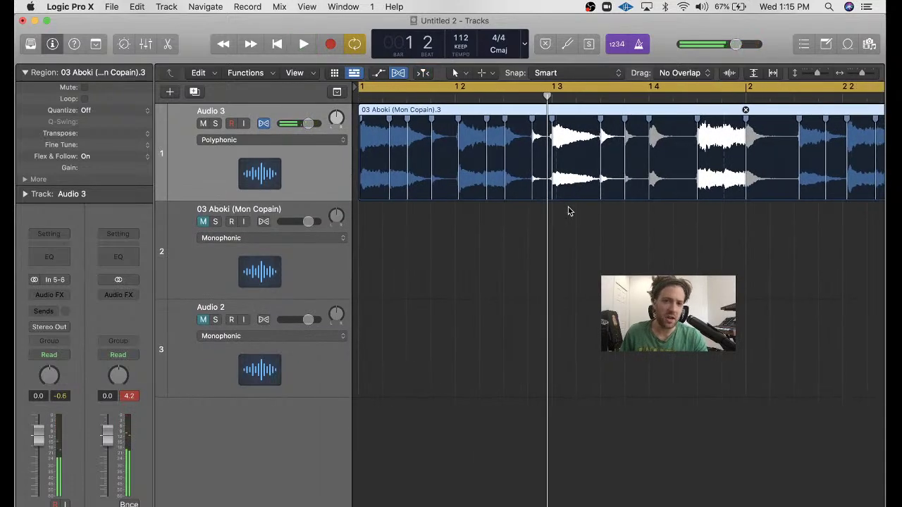
- Align the Flex markers at 2 4 3 and 2 4 4 with the grid and remove the three markers between 2 3 and 2 4 3
{"action": "key", "text": "space"}
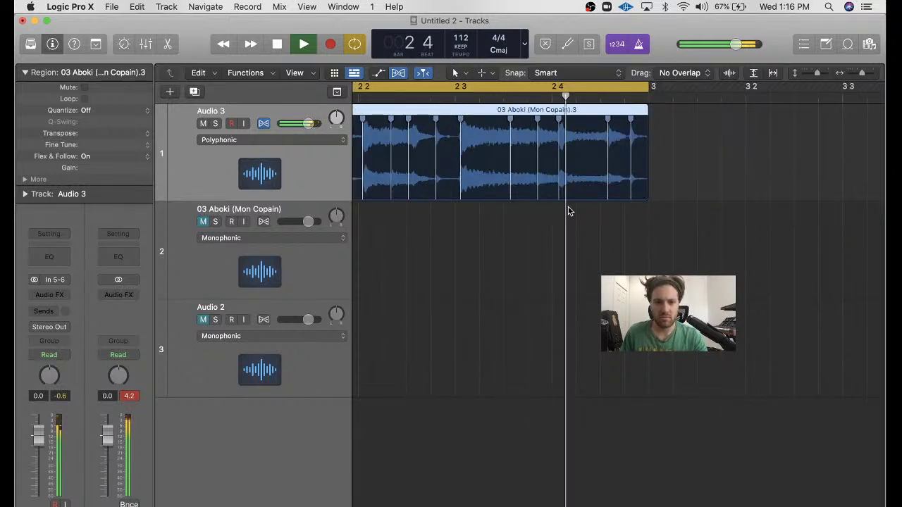
{"action": "key", "text": "space"}
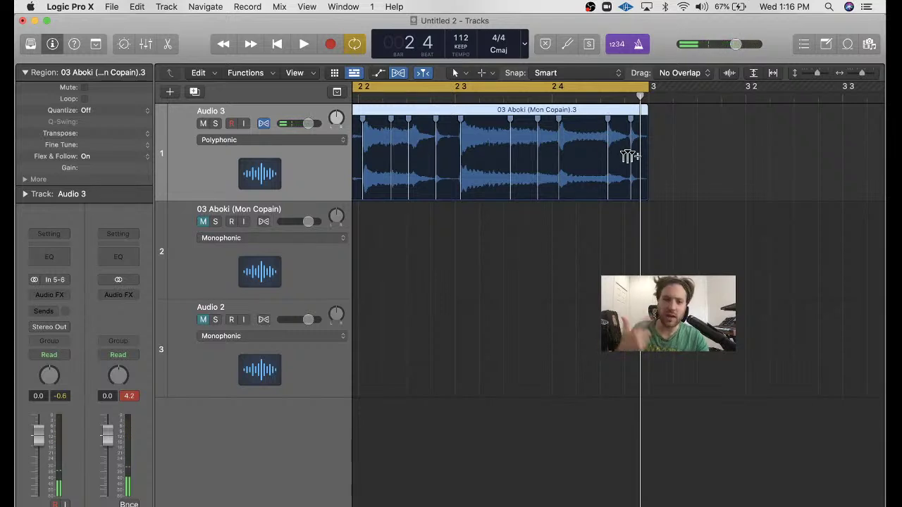
{"action": "left_click", "coordinate": [601, 152]}
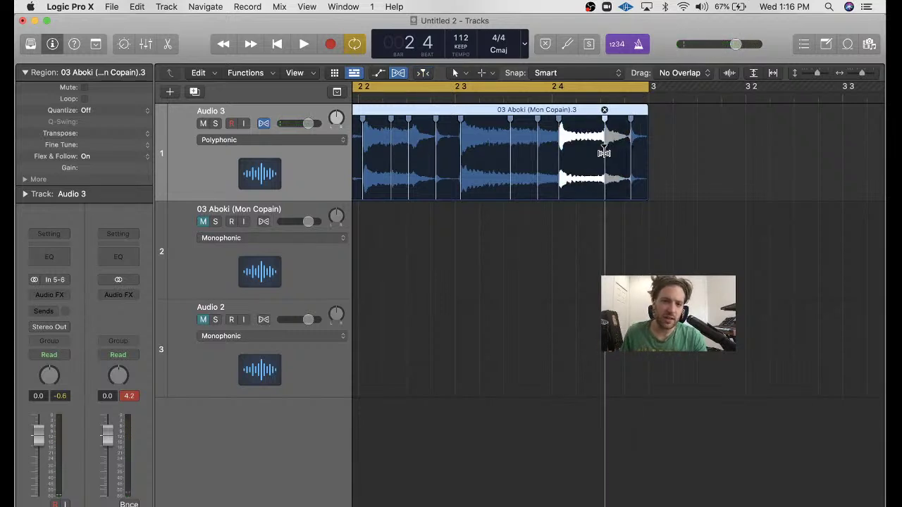
{"action": "left_click_drag", "start_coordinate": [631, 156], "coordinate": [624, 156]}
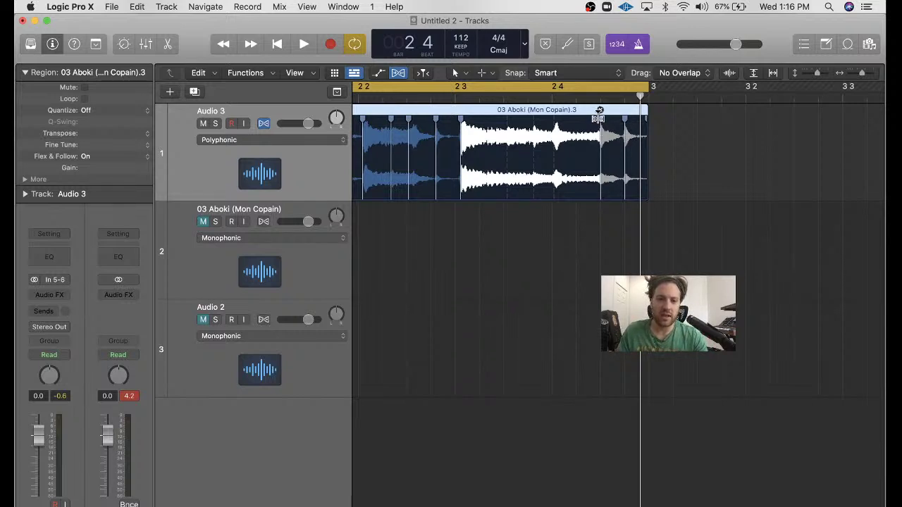
{"action": "left_click_drag", "start_coordinate": [604, 149], "coordinate": [620, 145]}
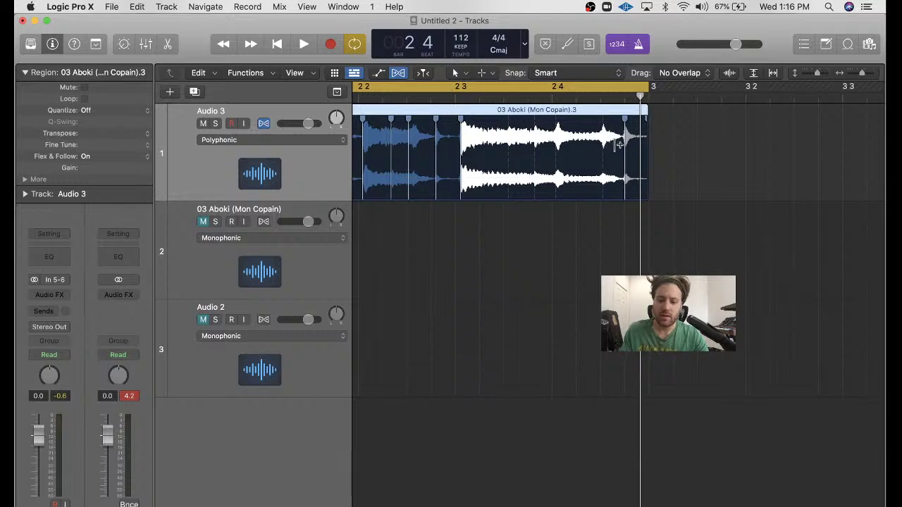
{"action": "key", "text": "super+z"}
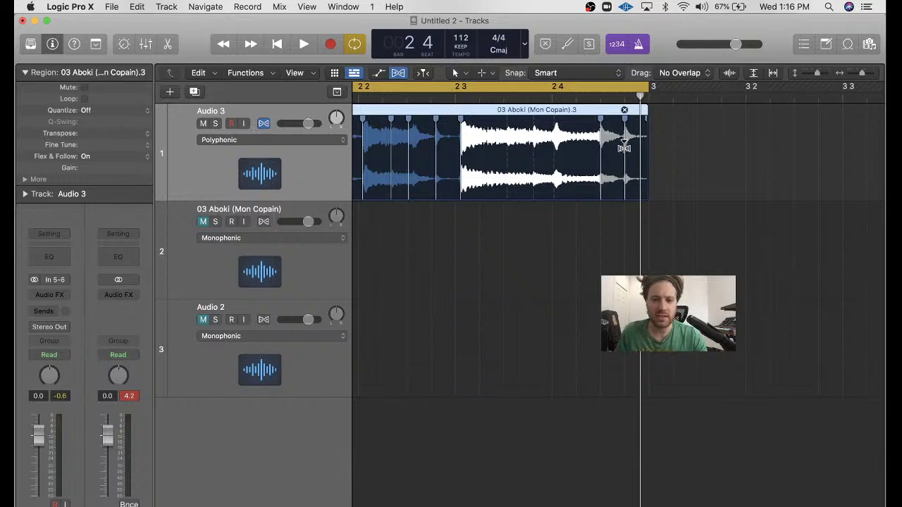
- Move the Flex marker at beat 3 of bar 2 slightly earlier onto the grid and play the loop against the click
{"action": "mouse_move", "coordinate": [459, 160]}
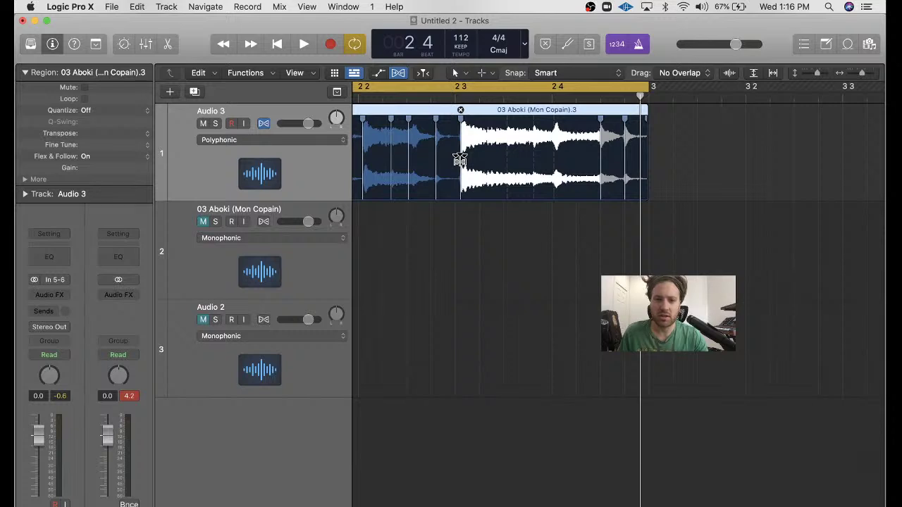
{"action": "left_click_drag", "start_coordinate": [459, 159], "coordinate": [455, 161]}
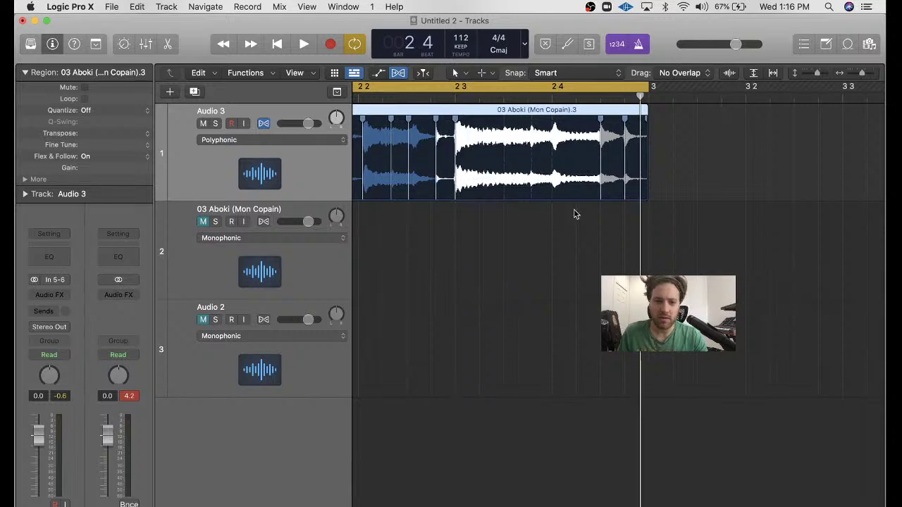
{"action": "left_click", "coordinate": [575, 214]}
{"action": "key", "text": "super+Left"}
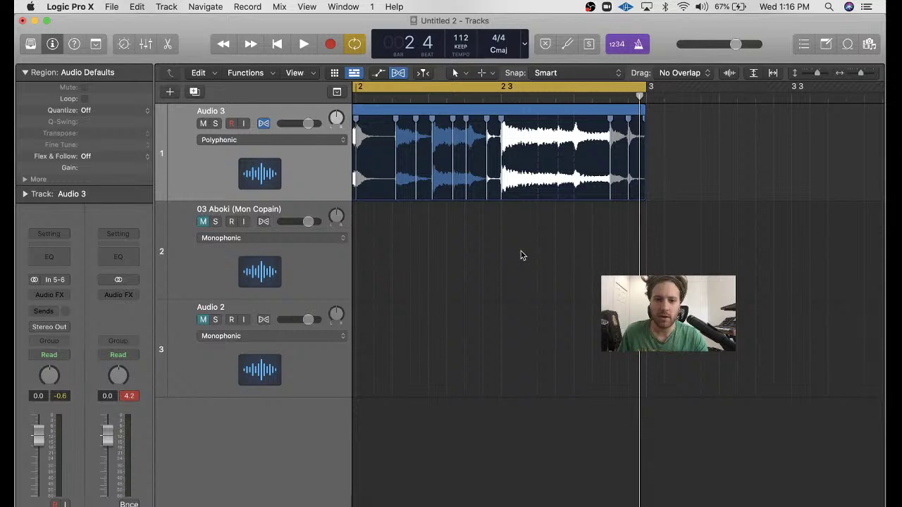
{"action": "key", "text": "space"}
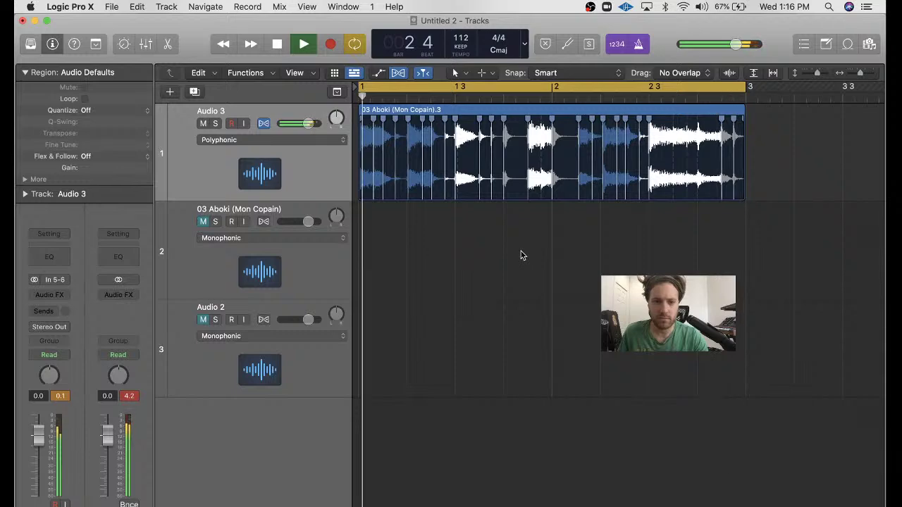
{"action": "key", "text": "super+Right"}
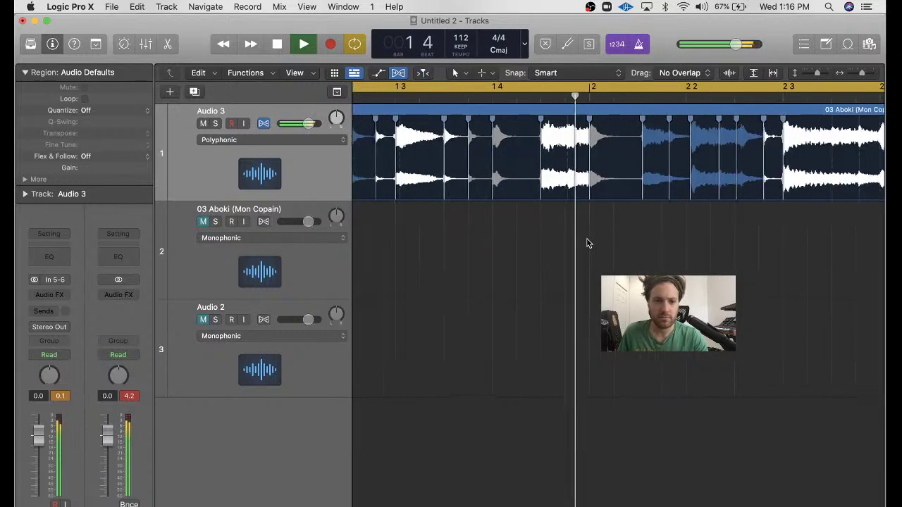
{"action": "key", "text": "space"}
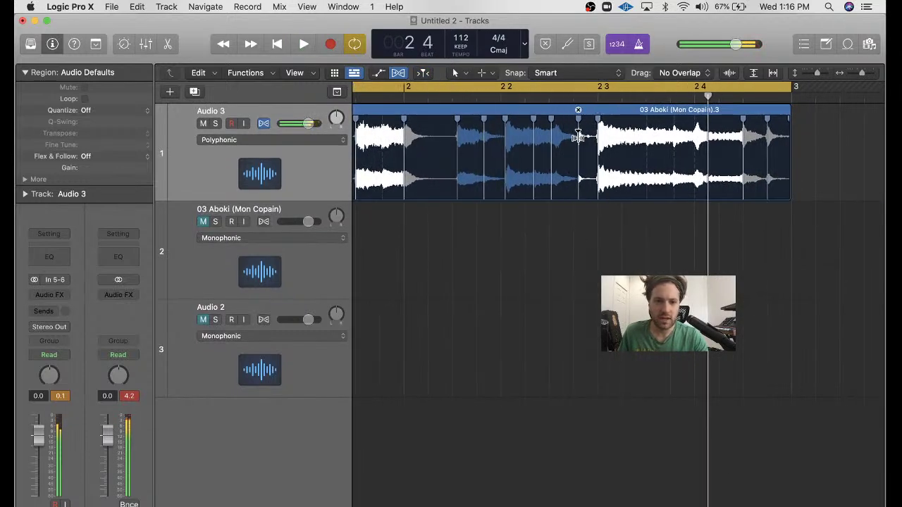
- Move the Flex marker at 2 2 4 slightly earlier onto the grid and play the loop against the click
{"action": "left_click", "coordinate": [576, 148]}
{"action": "left_click_drag", "start_coordinate": [576, 147], "coordinate": [571, 147]}
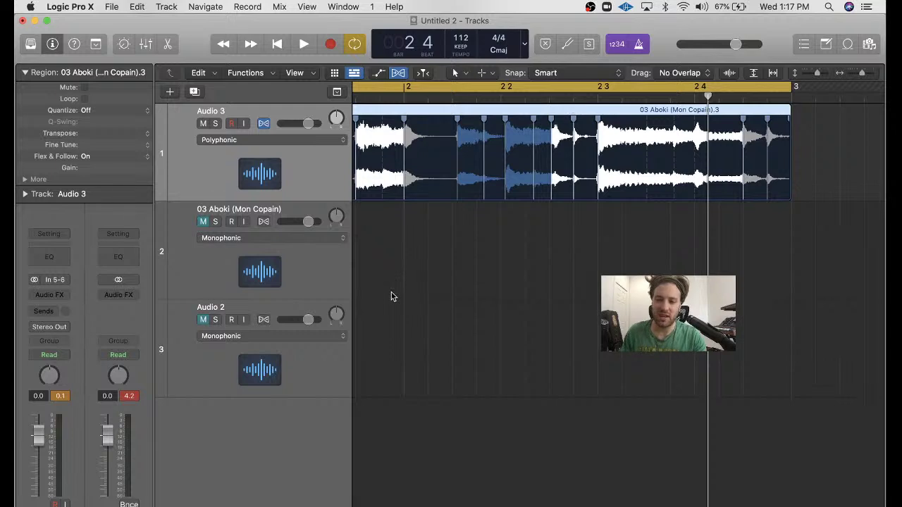
{"action": "key", "text": "space"}
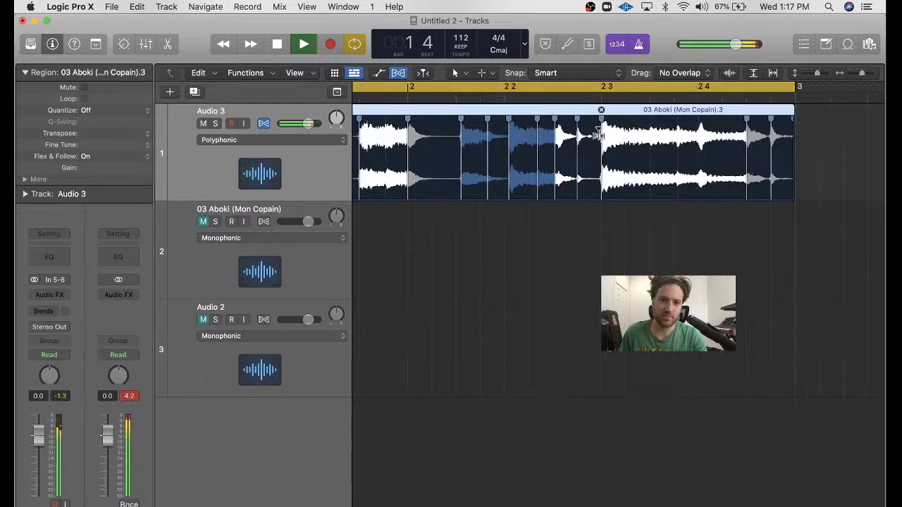
{"action": "key", "text": "space"}
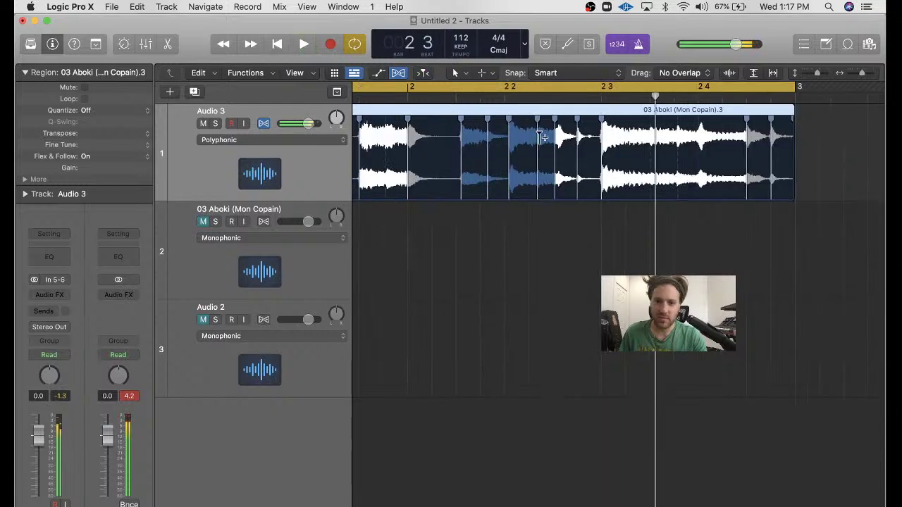
- Remove the three Flex markers between 2 2 and 2 3 and check the result by playing the loop
{"action": "double_click", "coordinate": [555, 122]}
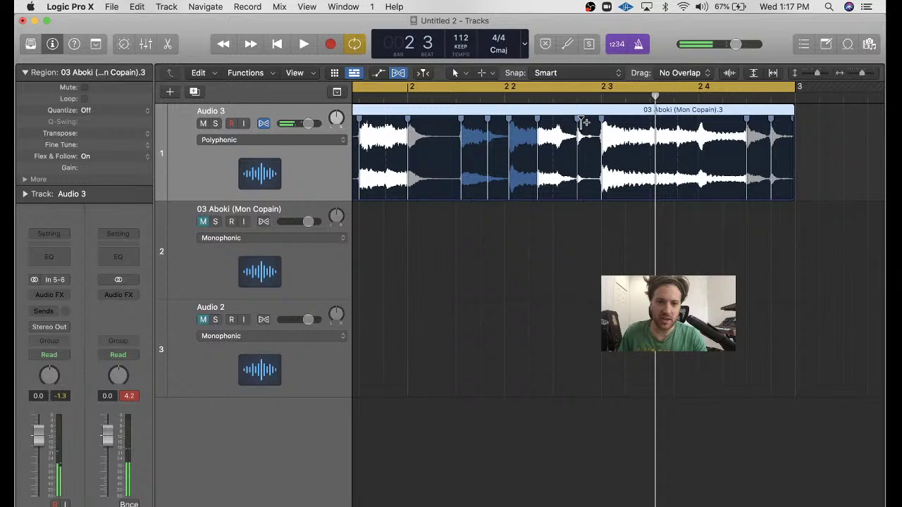
{"action": "left_click_drag", "start_coordinate": [584, 123], "coordinate": [528, 139]}
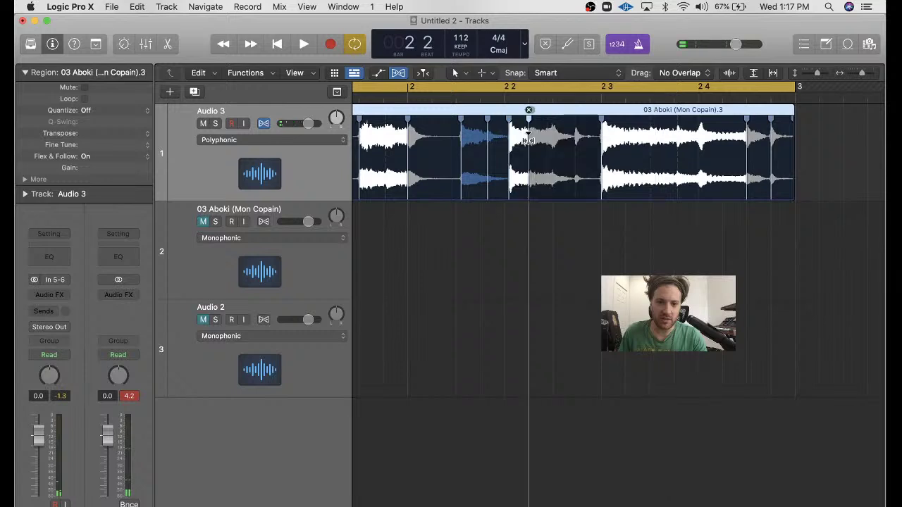
{"action": "key", "text": "space"}
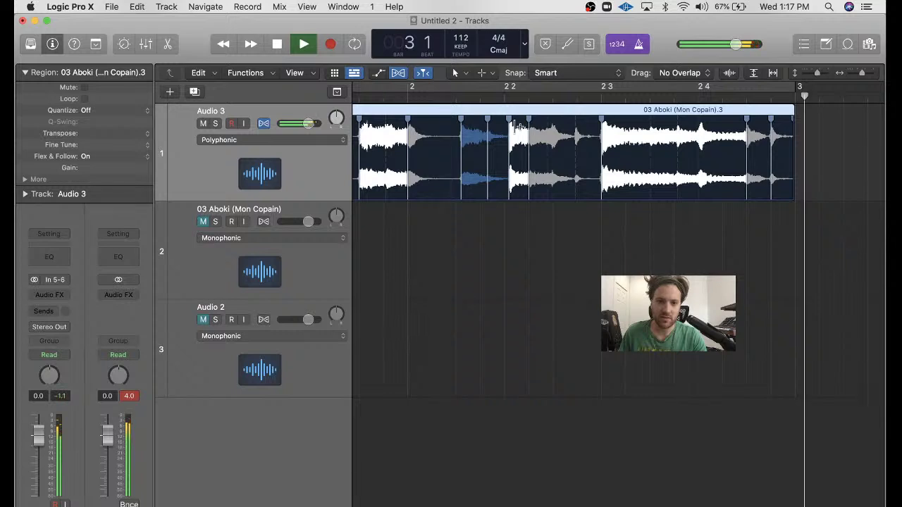
{"action": "key", "text": "space"}
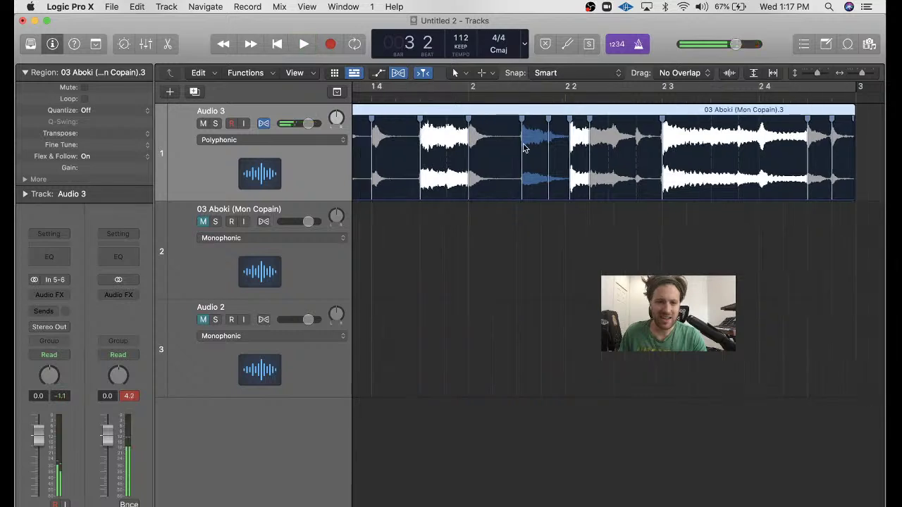
{"action": "scroll", "coordinate": [524, 148], "scroll_direction": "right", "scroll_amount": 1}
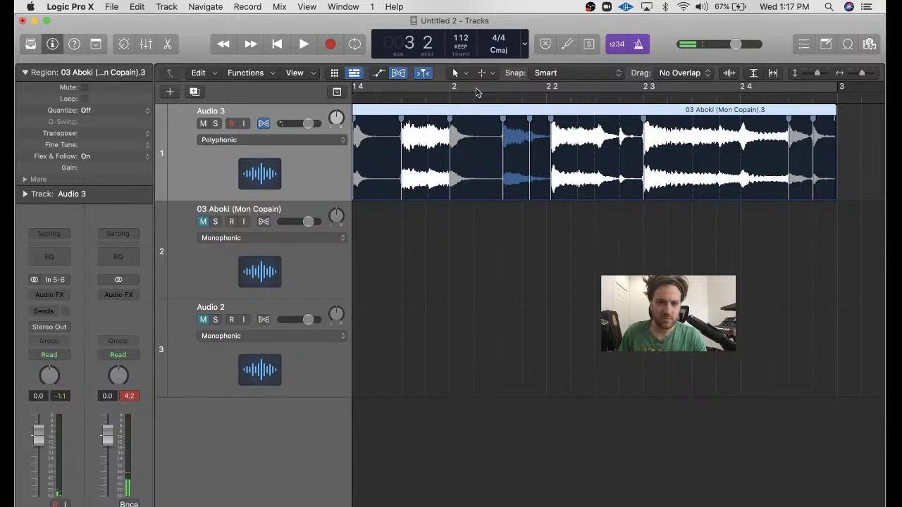
- Cycle the loop again, move the Flex marker at 2 2 slightly earlier onto the grid, and remove the two markers between bar 2 and 2 2
{"action": "key", "text": "space"}
{"action": "left_click", "coordinate": [478, 90]}
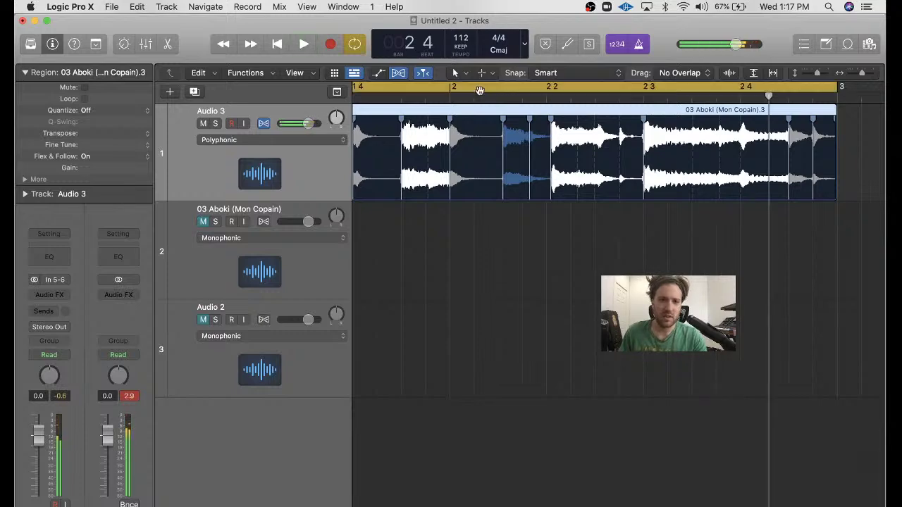
{"action": "key", "text": "super+Left"}
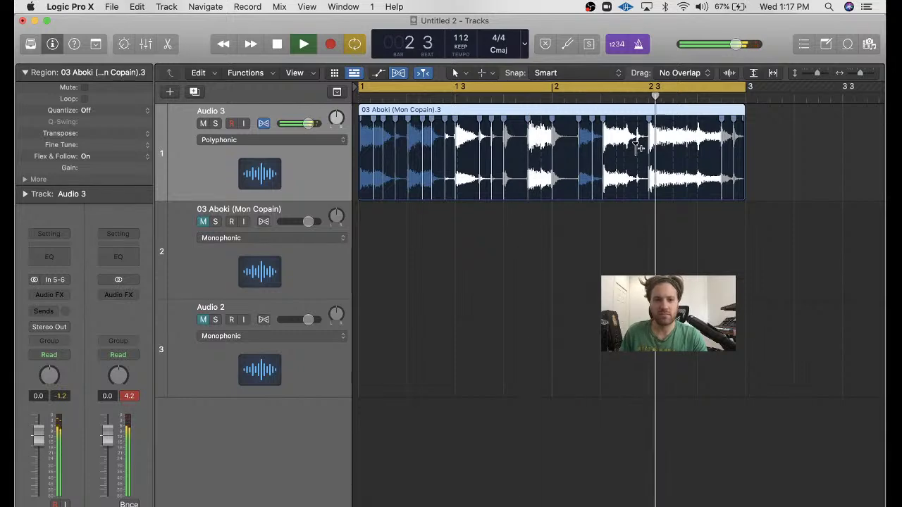
{"action": "scroll", "coordinate": [599, 139], "scroll_direction": "up", "scroll_amount": 3}
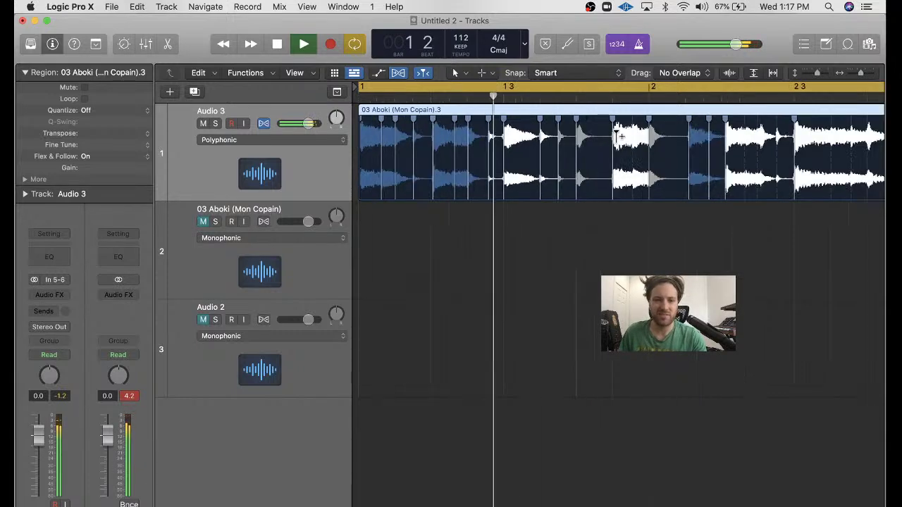
{"action": "scroll", "coordinate": [606, 140], "scroll_direction": "right", "scroll_amount": 3}
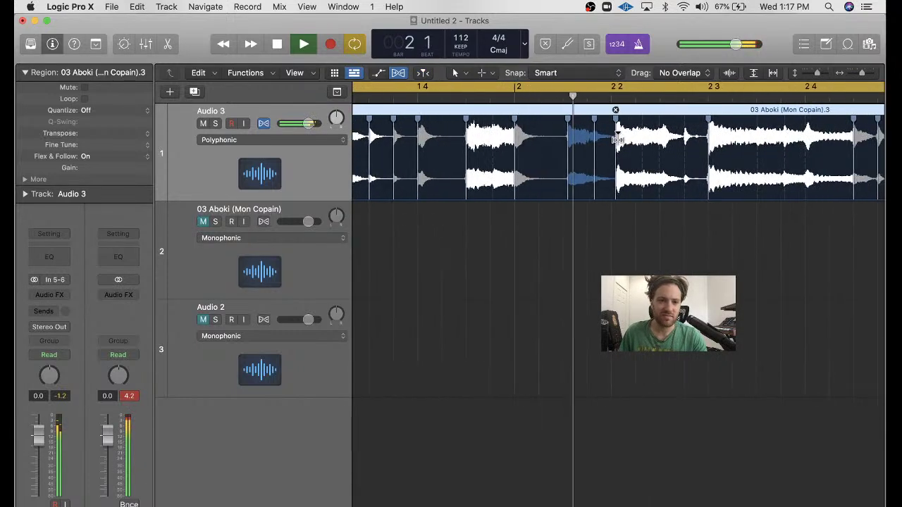
{"action": "left_click_drag", "start_coordinate": [616, 185], "coordinate": [613, 186]}
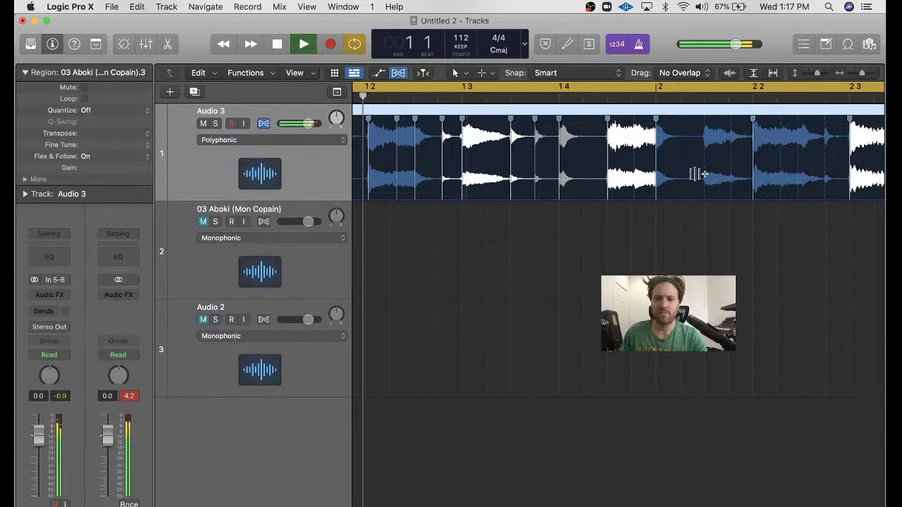
- Stop the loop playback and clear the peak level readings
{"action": "key", "text": "super+Left"}
{"action": "key", "text": "space"}
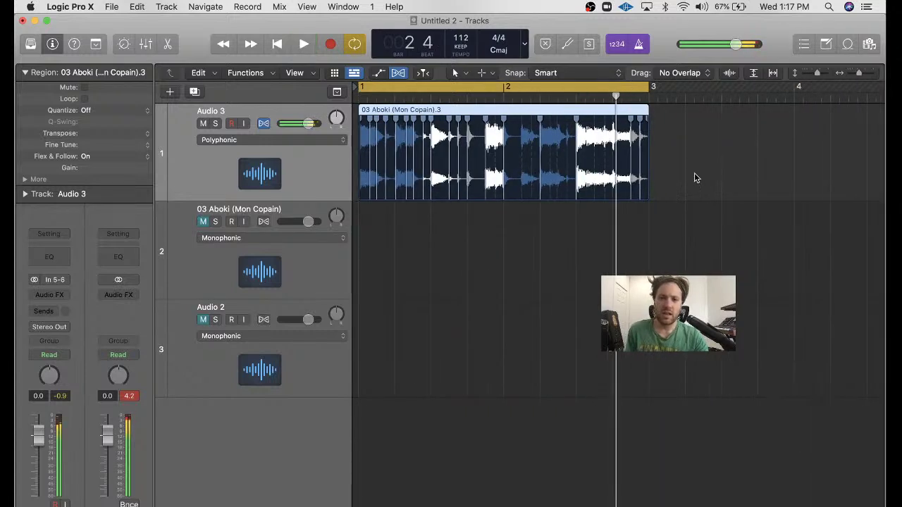
{"action": "left_click", "coordinate": [129, 397]}
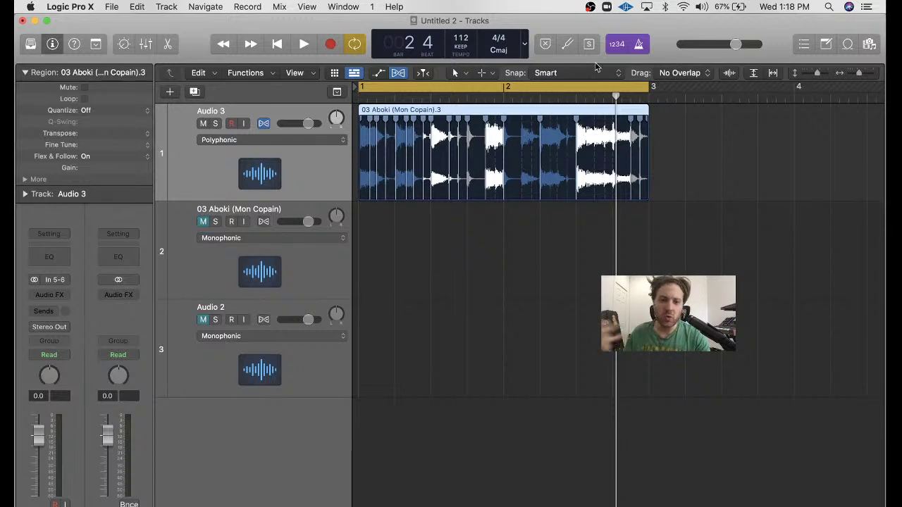
- Save the project in the Logic folder under the name "Logic TV Sampling Ep. 1"
{"action": "left_click", "coordinate": [113, 6]}
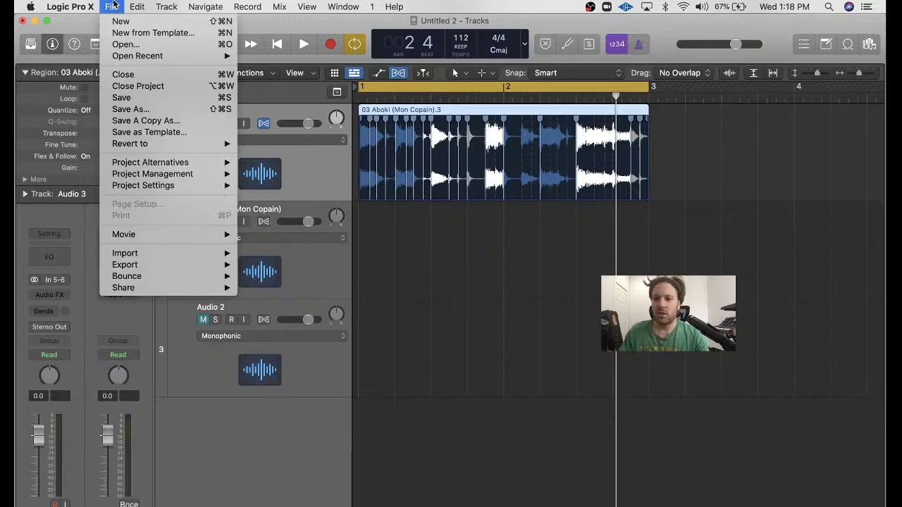
{"action": "left_click", "coordinate": [167, 110]}
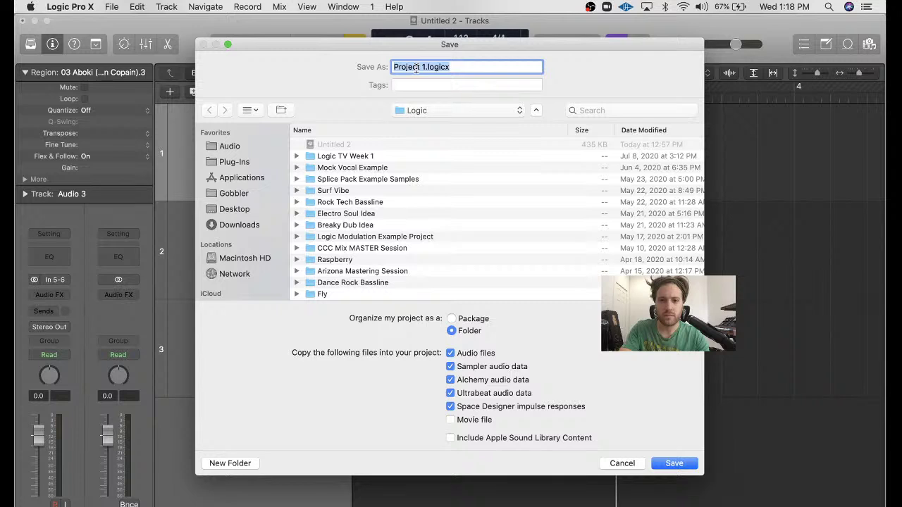
{"action": "left_click_drag", "start_coordinate": [426, 67], "coordinate": [390, 69]}
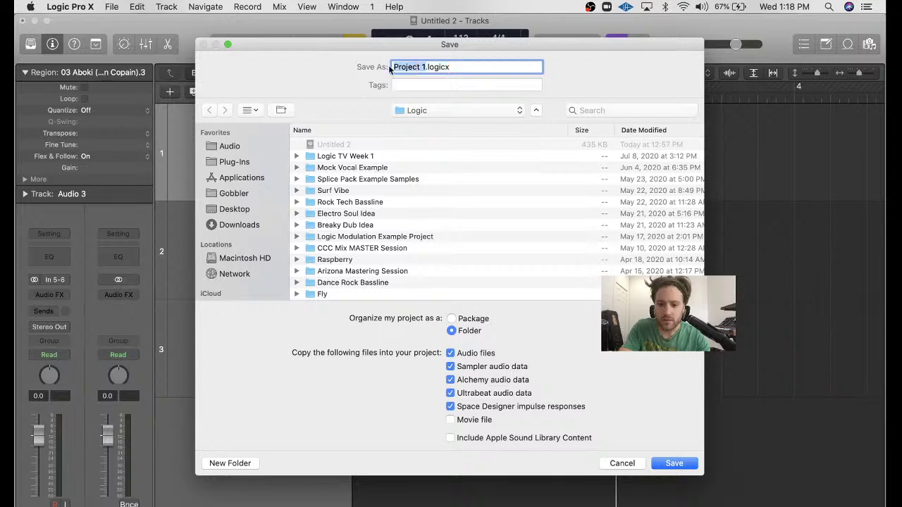
{"action": "type", "text": "Logiv"}
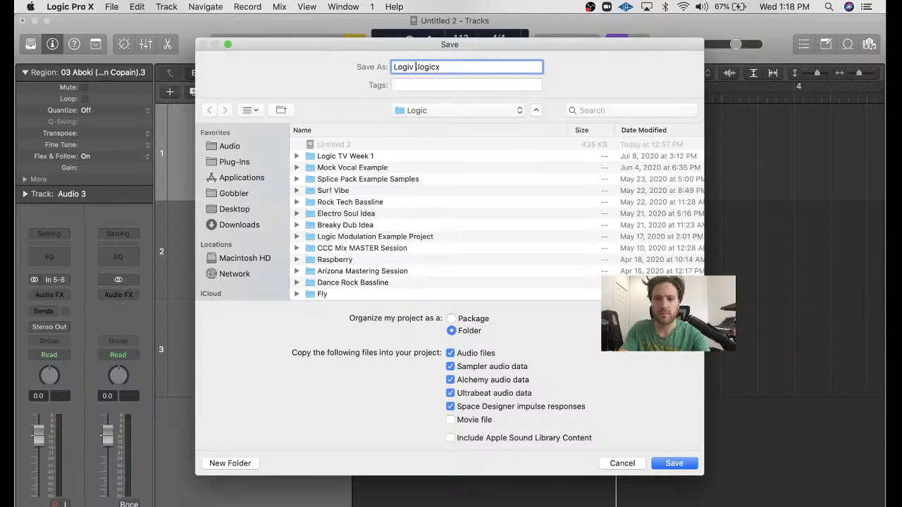
{"action": "key", "text": "BackSpace"}
{"action": "key", "text": "BackSpace"}
{"action": "type", "text": "c TV W"}
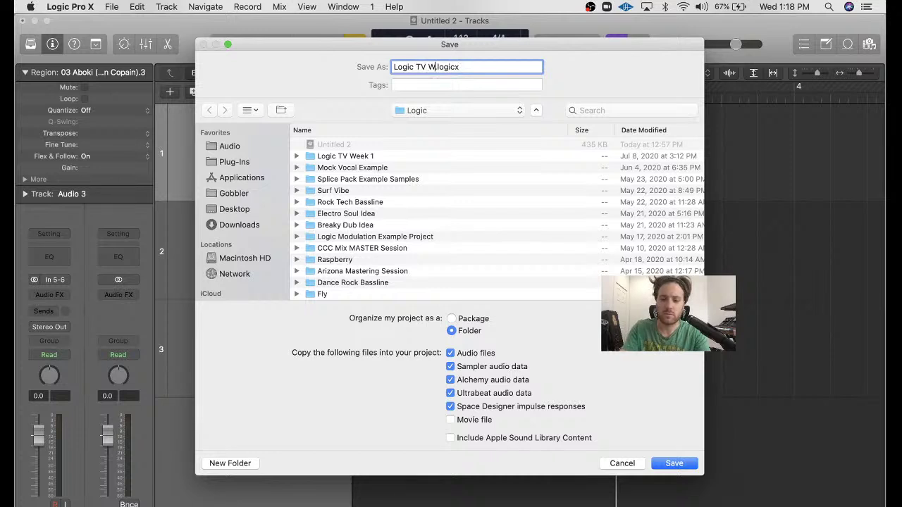
{"action": "key", "text": "BackSpace"}
{"action": "type", "text": "Smapl"}
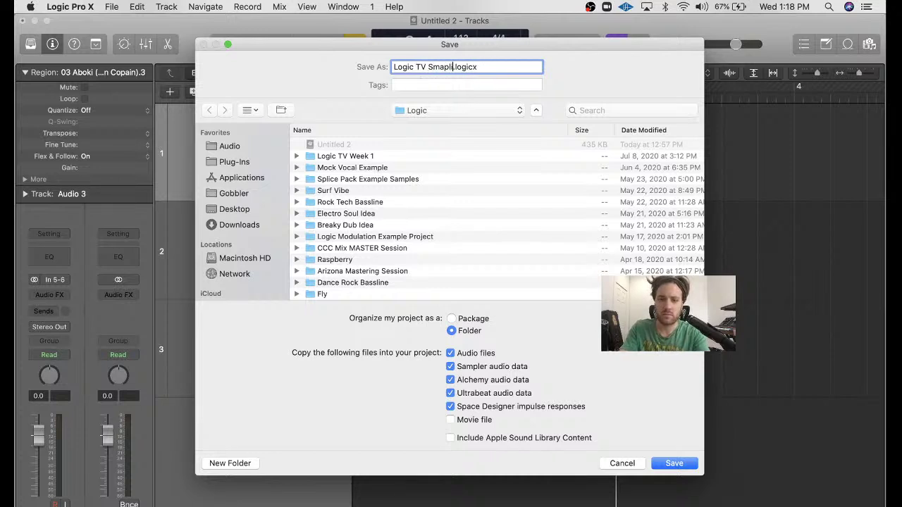
{"action": "key", "text": "BackSpace"}
{"action": "key", "text": "BackSpace"}
{"action": "key", "text": "BackSpace"}
{"action": "key", "text": "BackSpace"}
{"action": "type", "text": "am"}
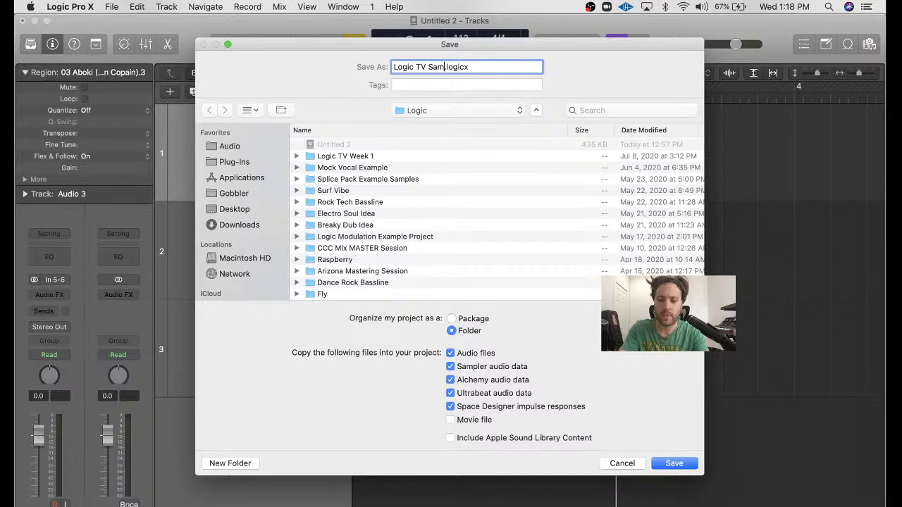
{"action": "type", "text": "pling Ep"}
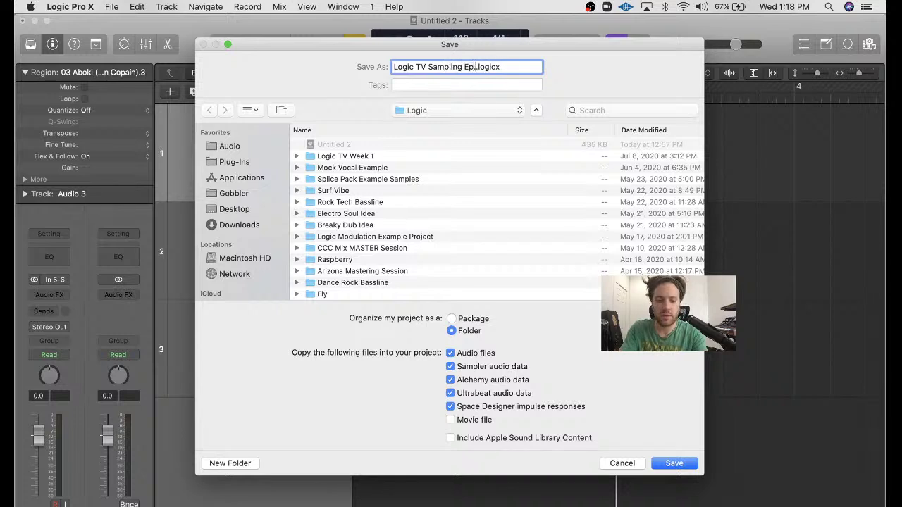
{"action": "type", "text": ". 1"}
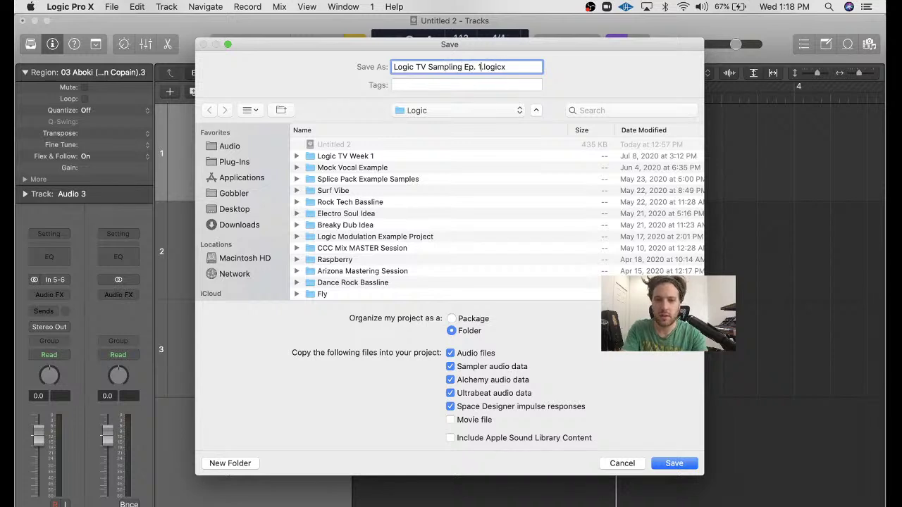
{"action": "left_click", "coordinate": [674, 465]}
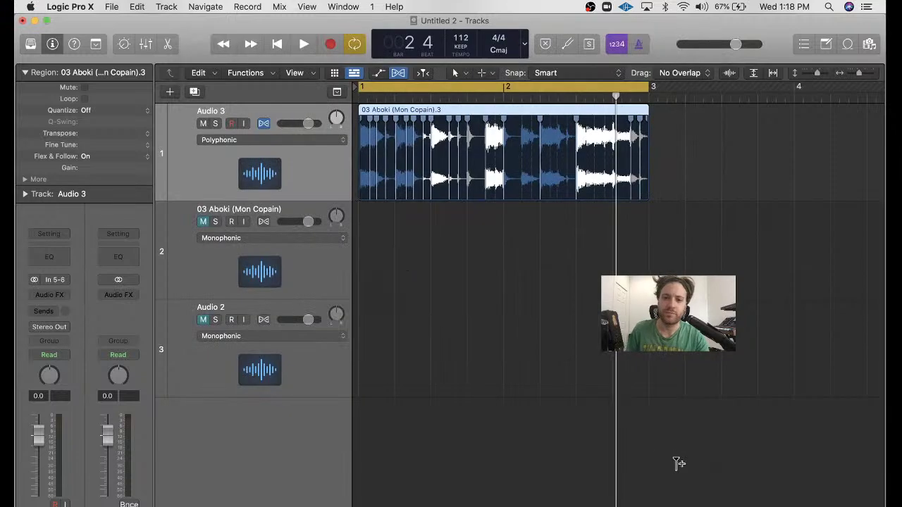
- Deselect the loop region, play it from bar 1 without the click, and collapse the Region inspector
{"action": "left_click", "coordinate": [447, 278]}
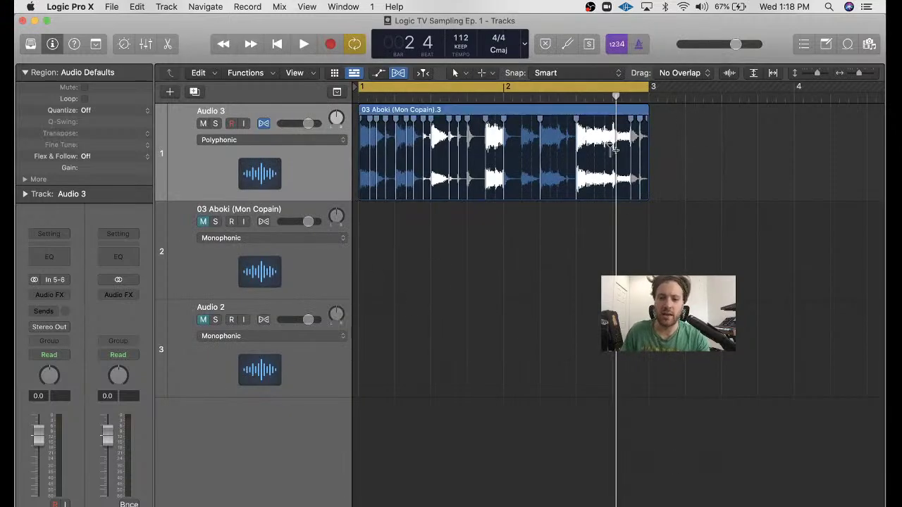
{"action": "key", "text": "Return"}
{"action": "key", "text": "space"}
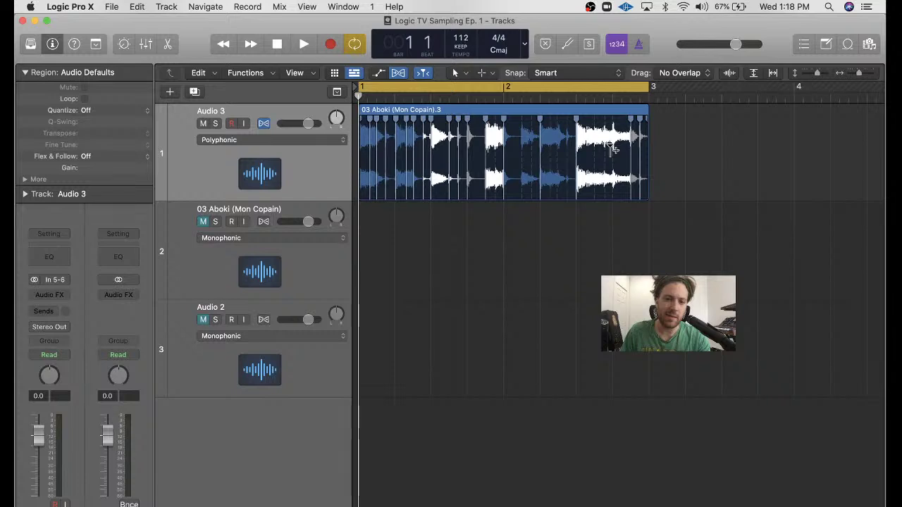
{"action": "left_click", "coordinate": [85, 71]}
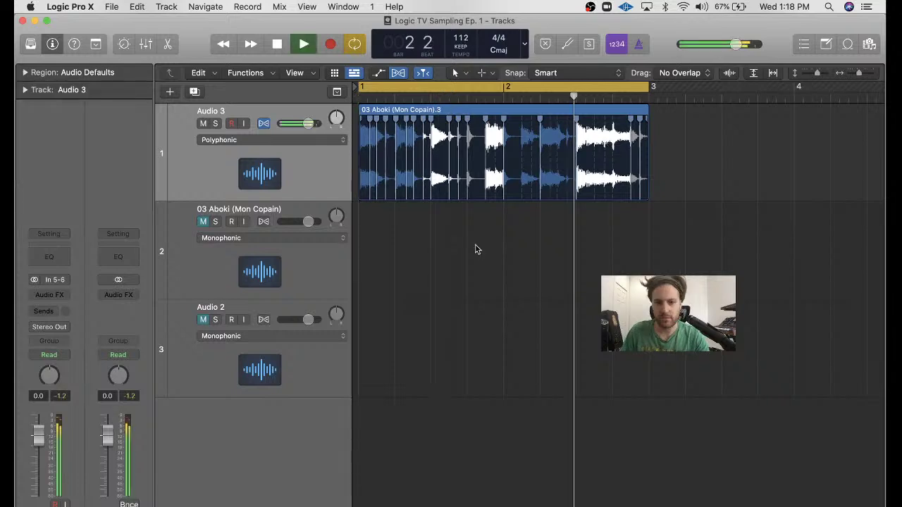
{"action": "key", "text": "comma"}
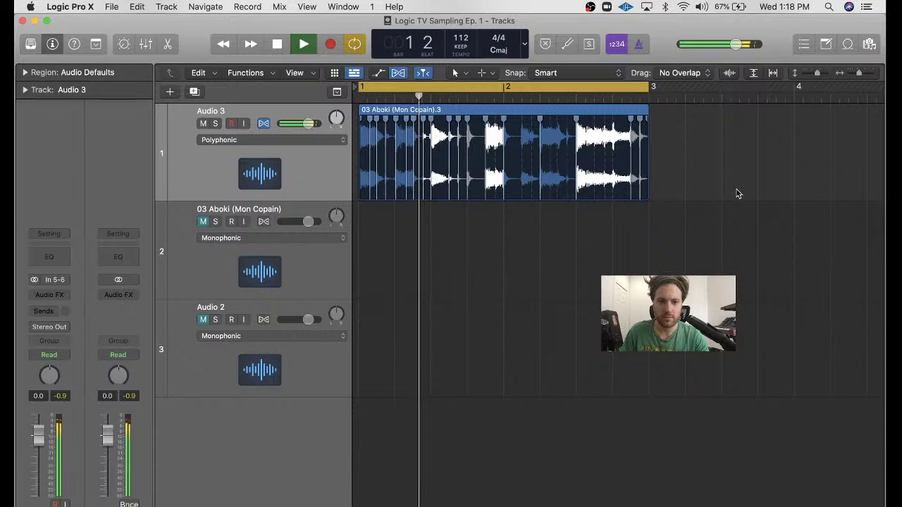
- Extend the loop region's end slightly past bar 3 and trim it exactly at bar 3 with the Scissors tool
{"action": "key", "text": "super+Right"}
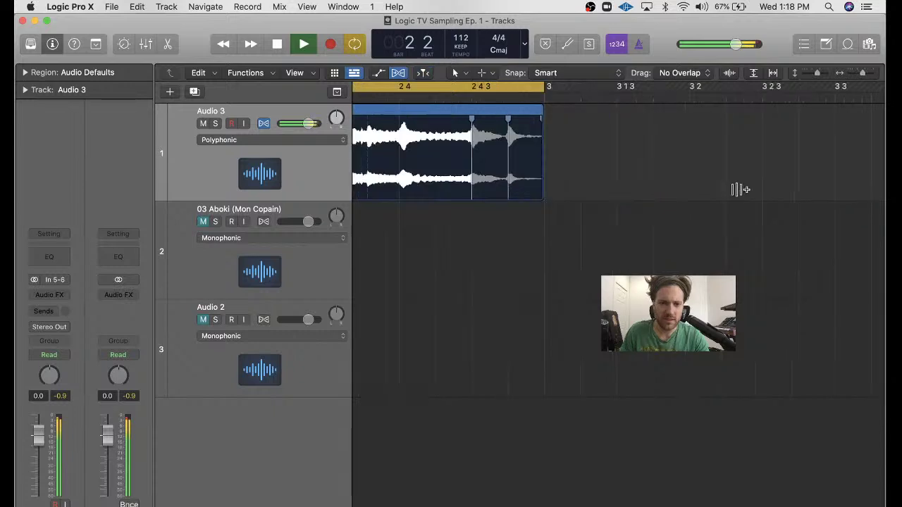
{"action": "left_click_drag", "start_coordinate": [544, 195], "coordinate": [554, 196]}
{"action": "key", "text": "t"}
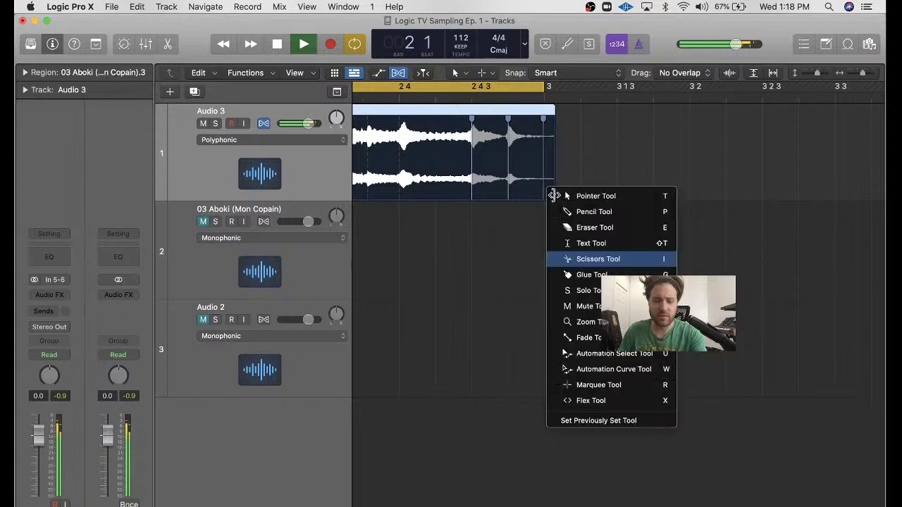
{"action": "key", "text": "Escape"}
{"action": "key", "text": "super+z"}
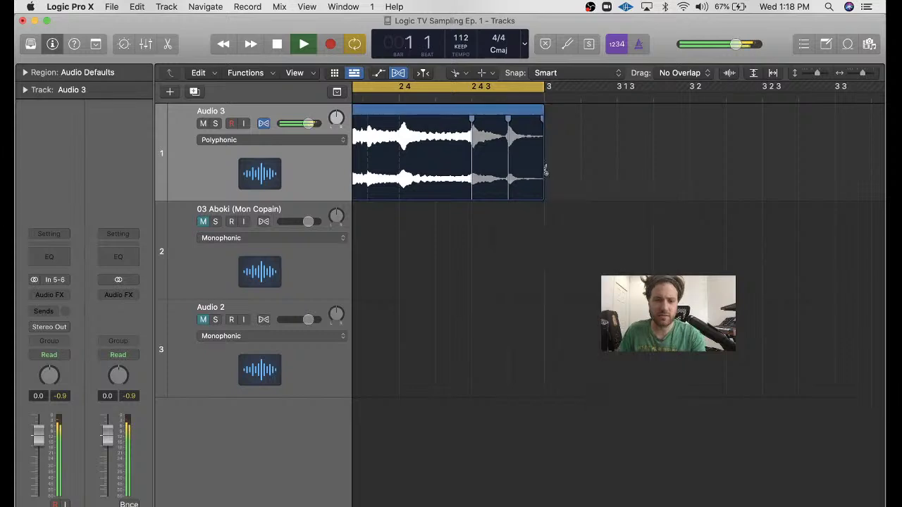
{"action": "key", "text": "z"}
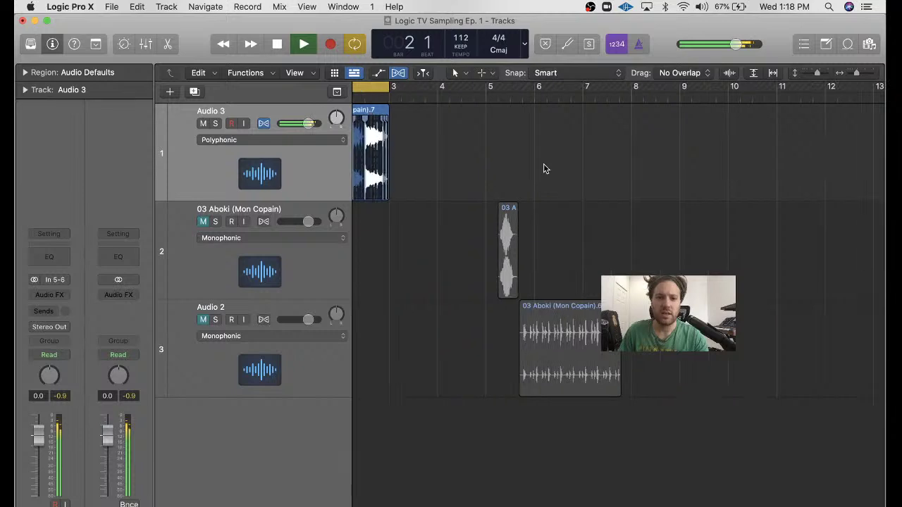
{"action": "key", "text": "space"}
{"action": "left_click", "coordinate": [400, 113]}
{"action": "key", "text": "r"}
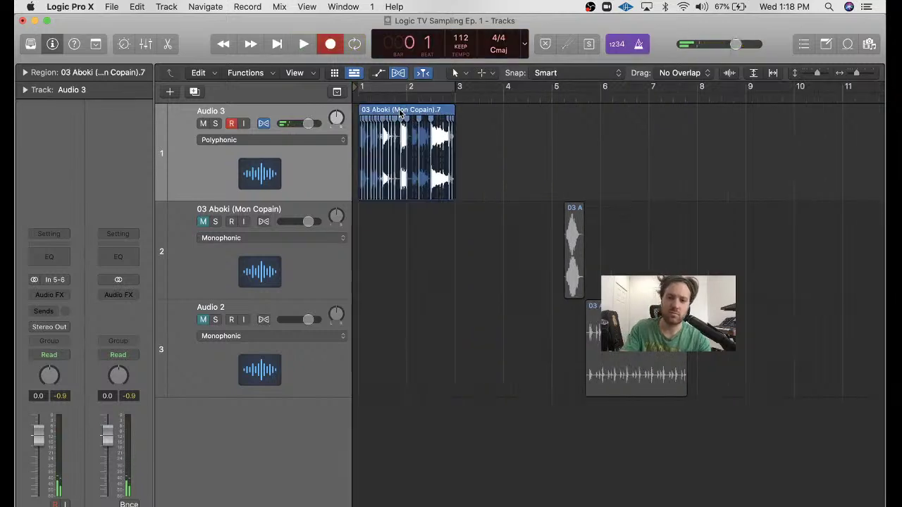
{"action": "key", "text": "space"}
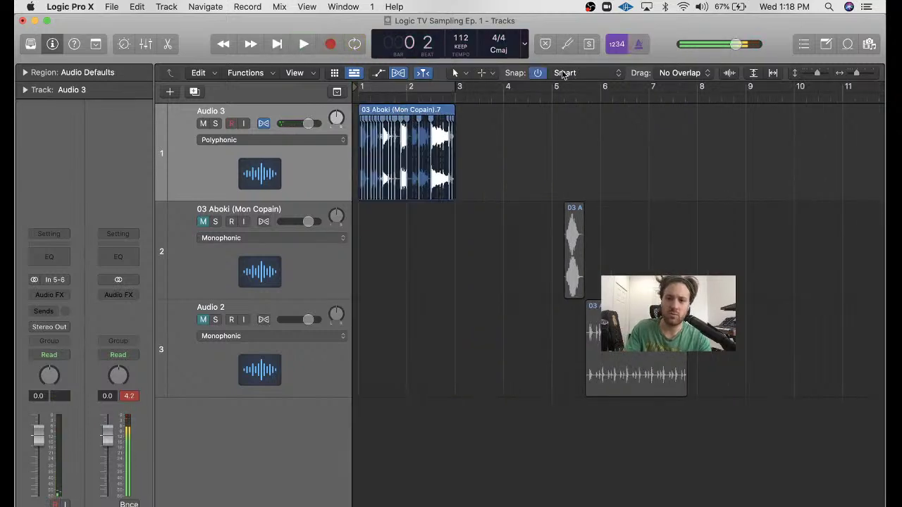
- Repeat the two-bar loop region on Audio 3 three times so the loops run from bar 1 to bar 9
{"action": "left_click", "coordinate": [417, 112]}
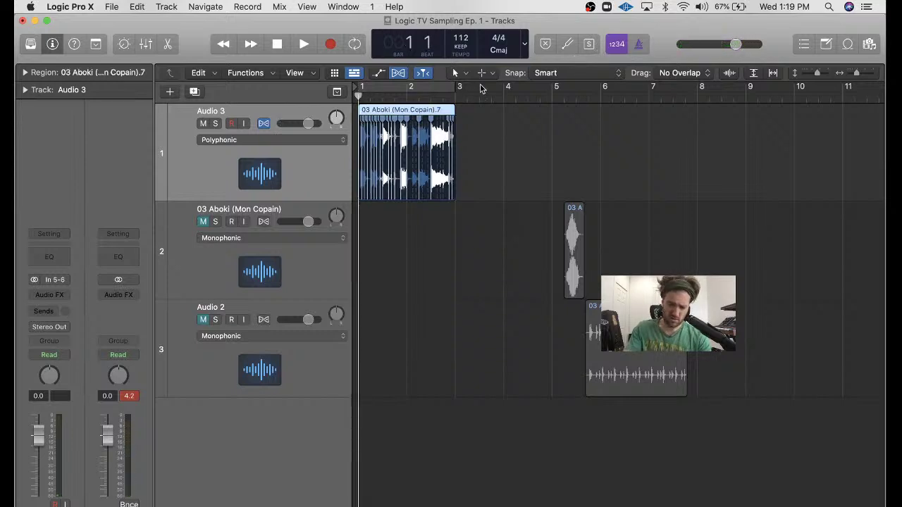
{"action": "key", "text": "super+r"}
{"action": "key", "text": "super+r"}
{"action": "key", "text": "super+r"}
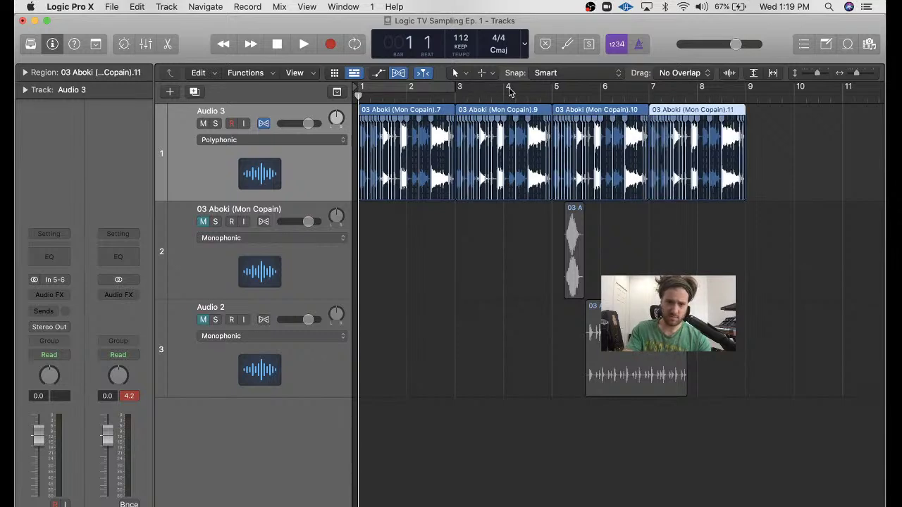
- Play the repeated loops from bar 1, deselect the regions, and stop playback
{"action": "key", "text": "space"}
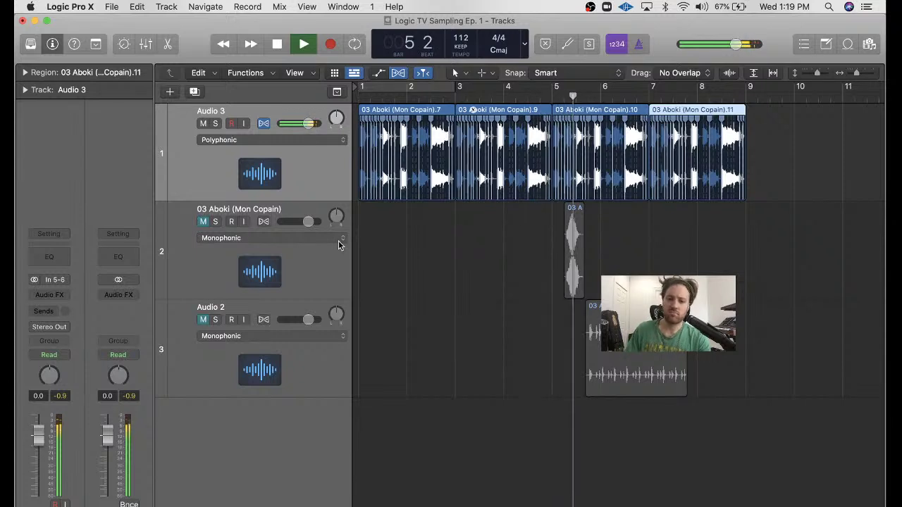
{"action": "left_click", "coordinate": [445, 281]}
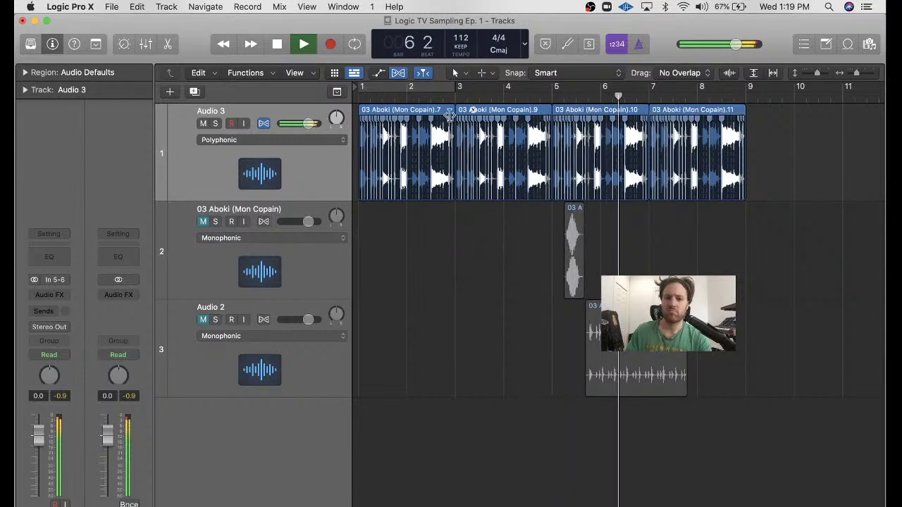
{"action": "key", "text": "space"}
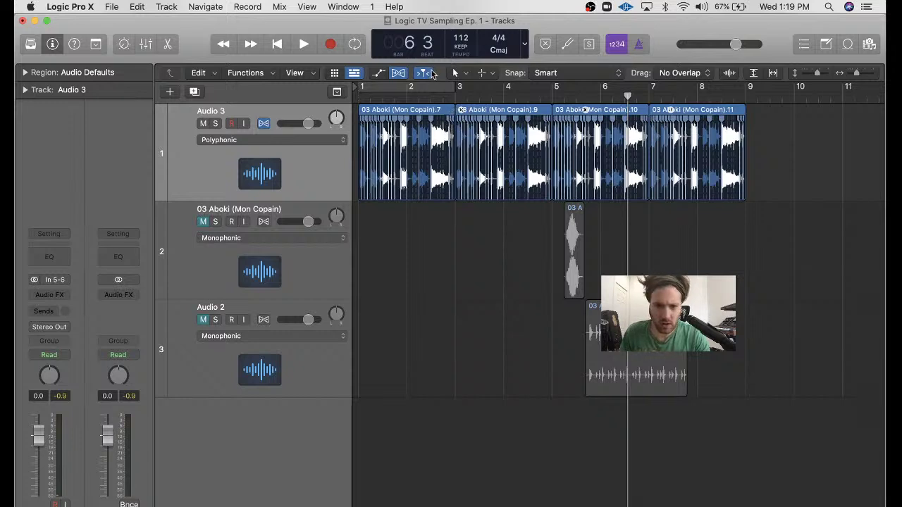
- Hide the flex markers and automation on the tracks, return to bar 1, and fit all regions in the window
{"action": "left_click", "coordinate": [399, 73]}
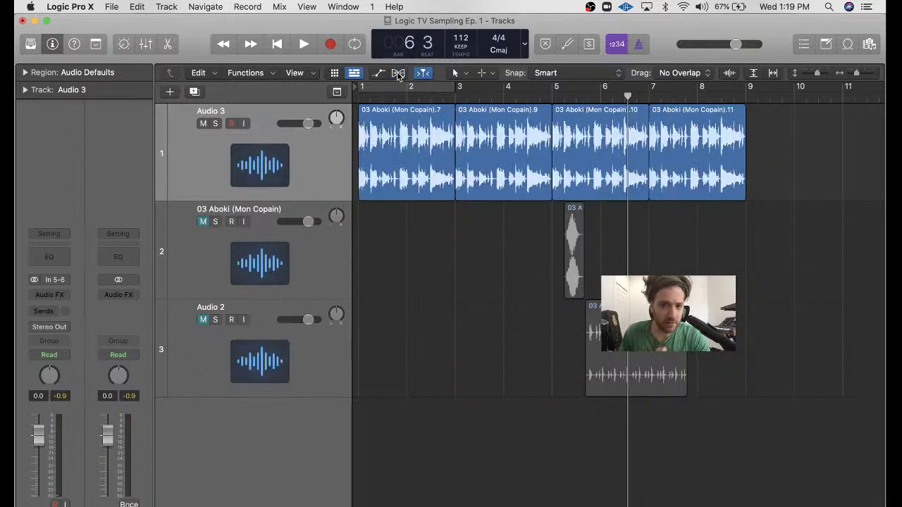
{"action": "left_click", "coordinate": [398, 73]}
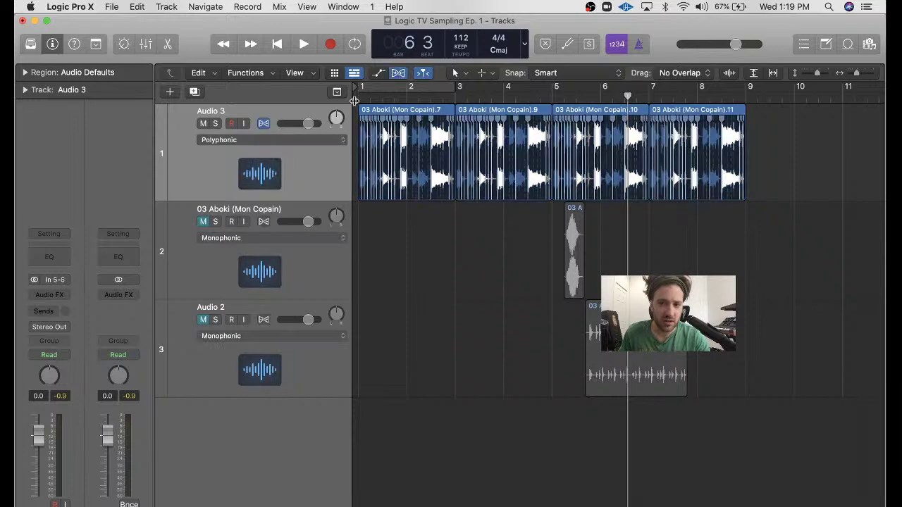
{"action": "left_click", "coordinate": [398, 74]}
{"action": "key", "text": "z"}
{"action": "left_click", "coordinate": [400, 73]}
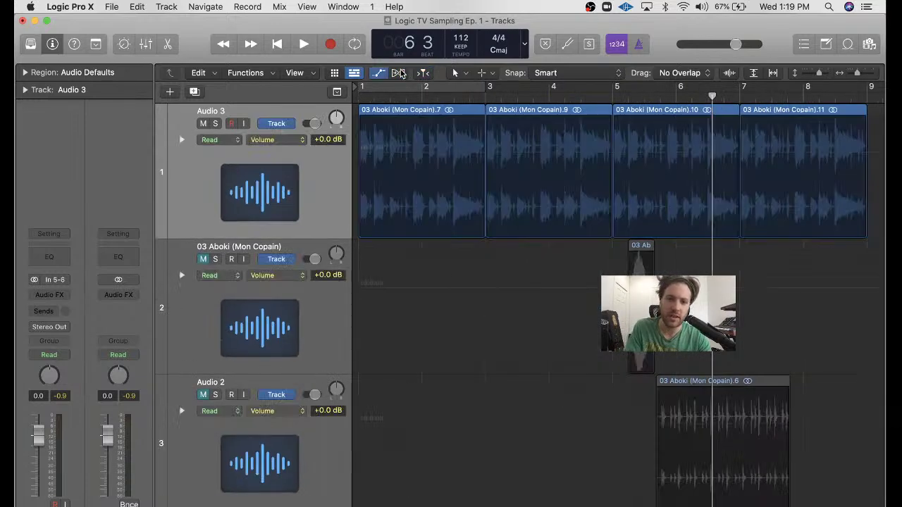
{"action": "left_click", "coordinate": [402, 74]}
{"action": "key", "text": "a"}
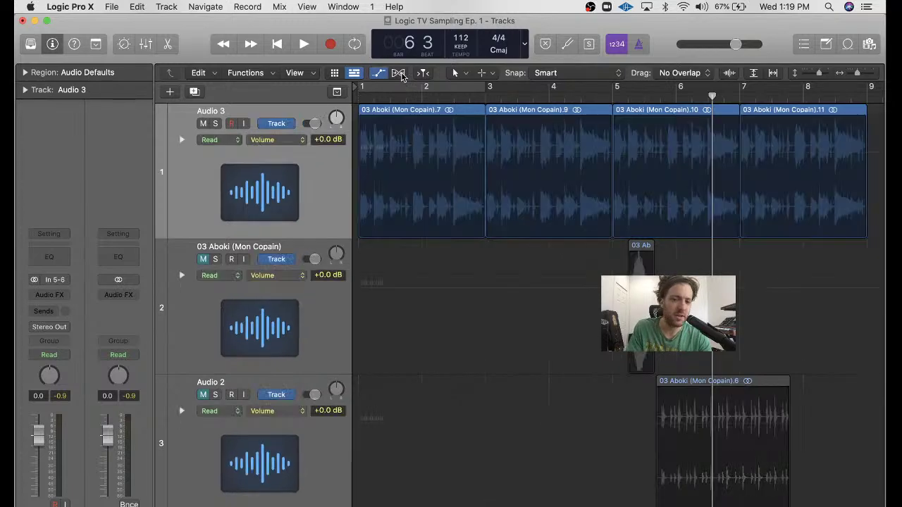
{"action": "key", "text": "a"}
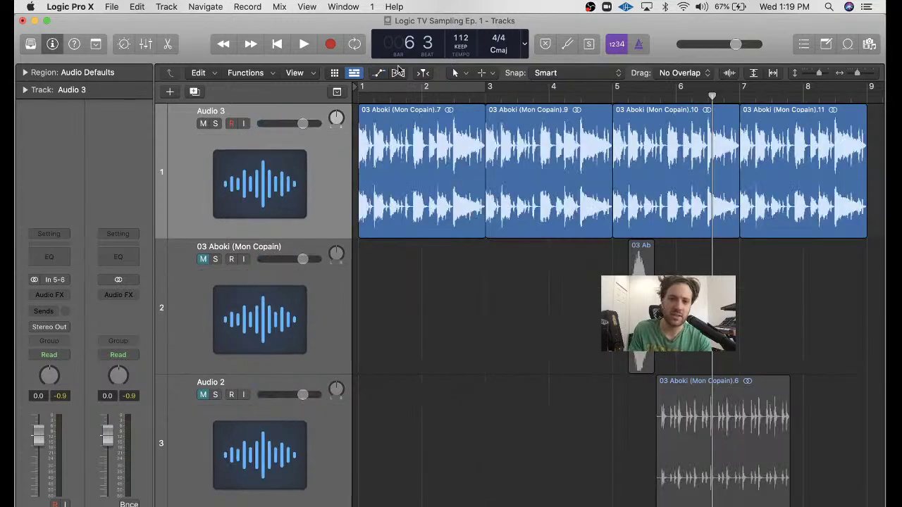
{"action": "key", "text": "Return"}
{"action": "key", "text": "z"}
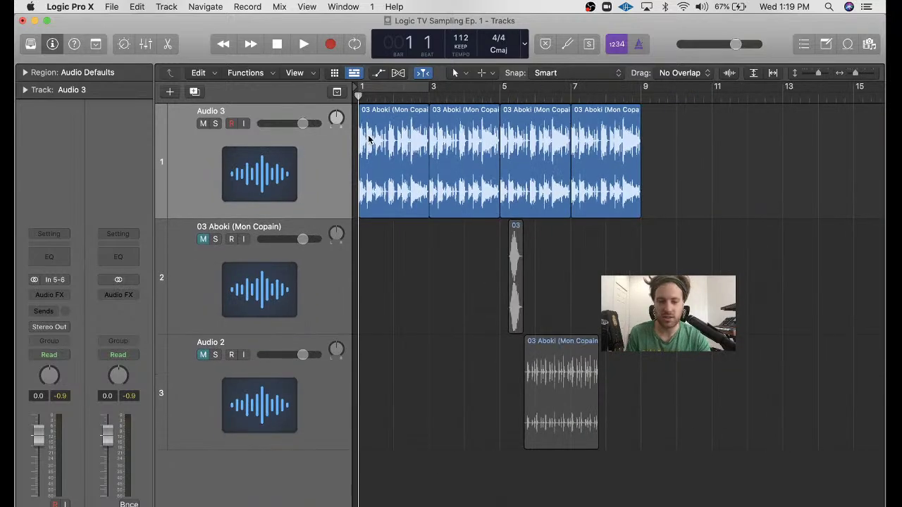
- Play the loops from bar 1 and lower the Audio 3 track volume to -4.5 dB
{"action": "key", "text": "space"}
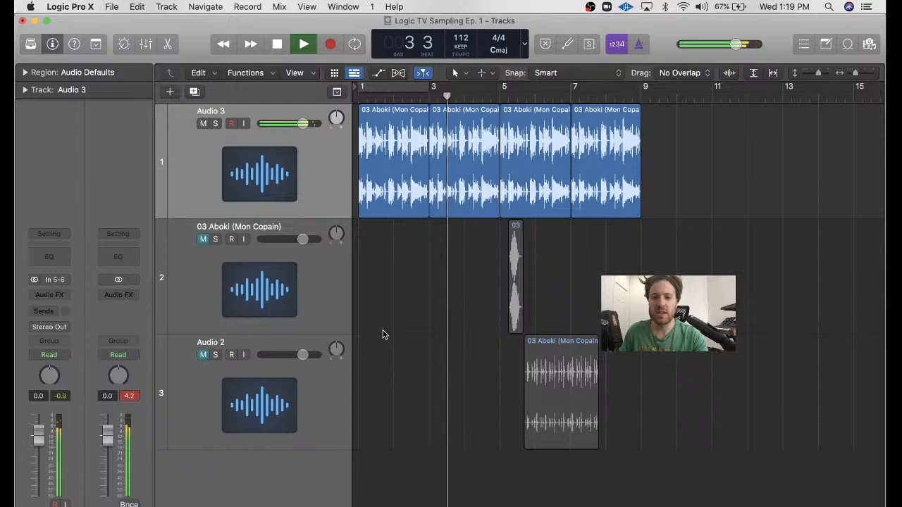
{"action": "key", "text": "space"}
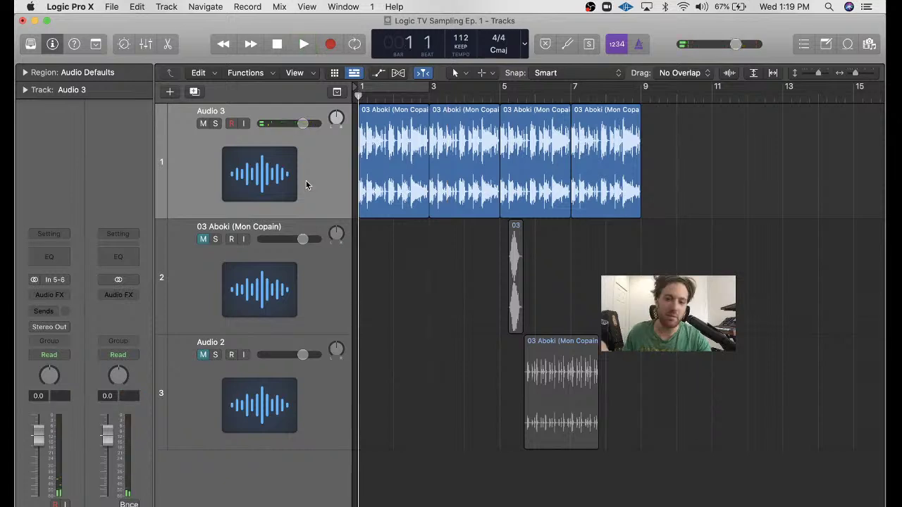
{"action": "key", "text": "space"}
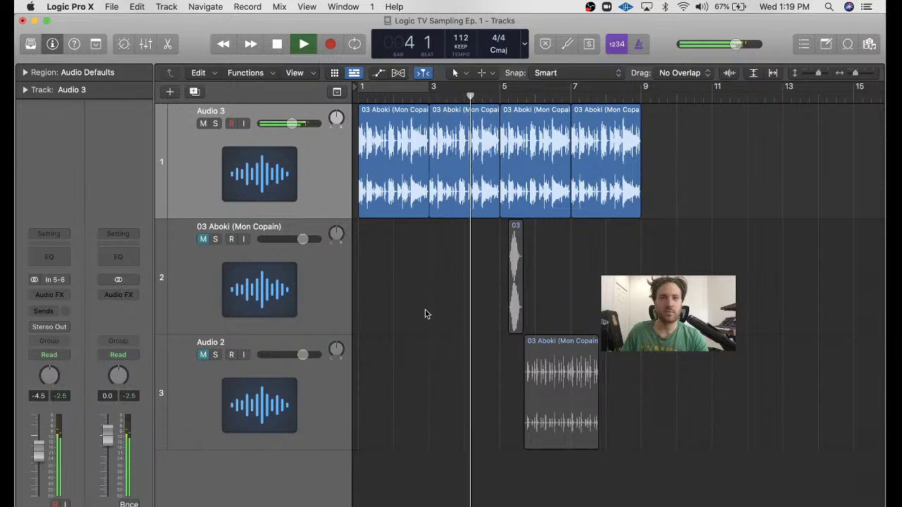
{"action": "key", "text": "space"}
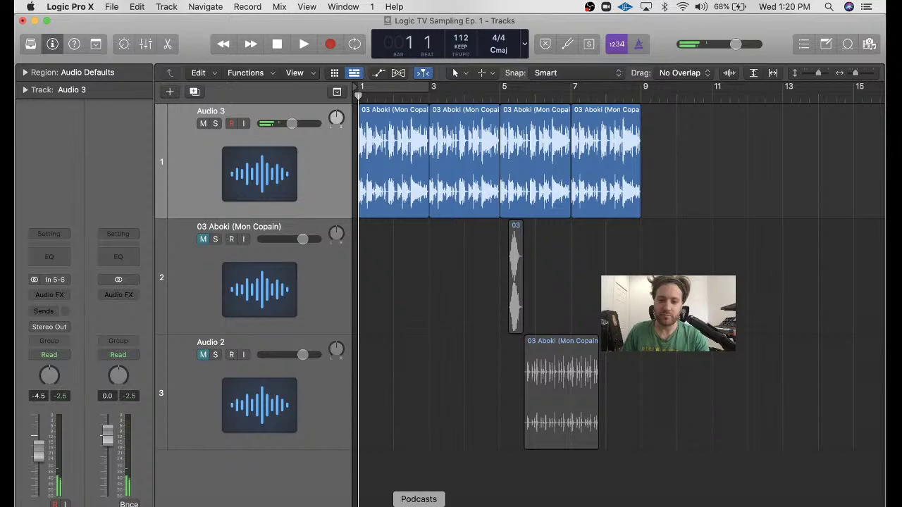
- Switch to the Music app and search the library for "luther john"
{"action": "left_click", "coordinate": [396, 504]}
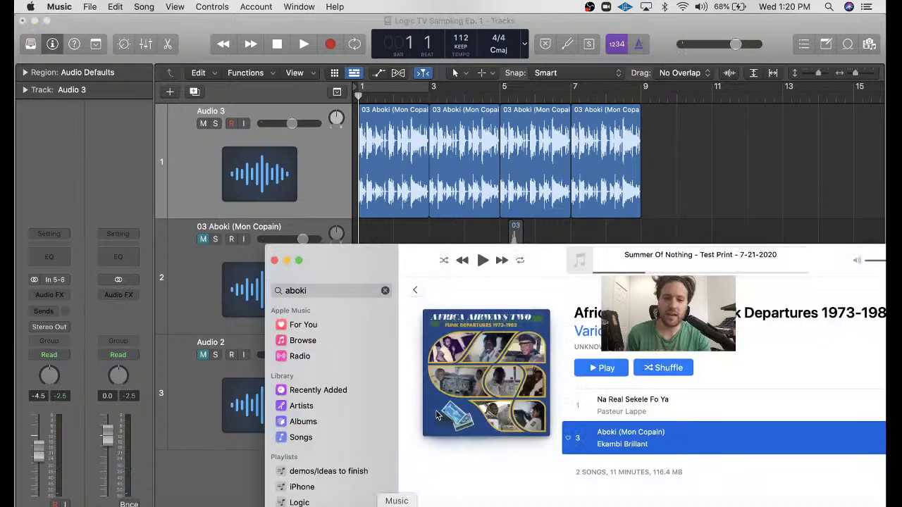
{"action": "left_click_drag", "start_coordinate": [396, 262], "coordinate": [225, 56]}
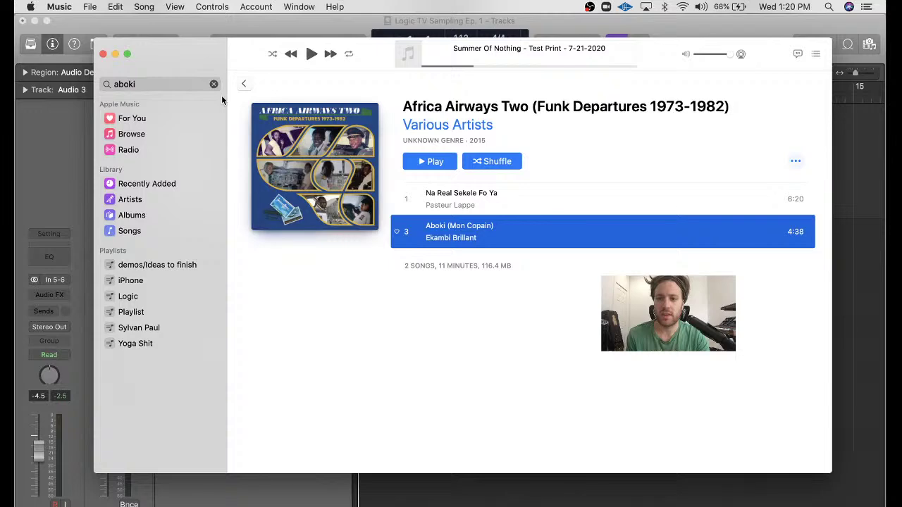
{"action": "left_click", "coordinate": [213, 84]}
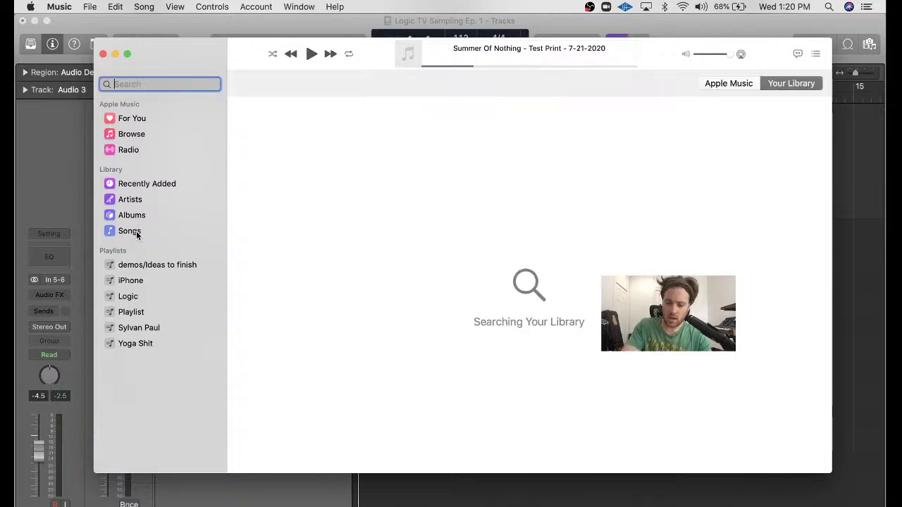
{"action": "type", "text": "luther john"}
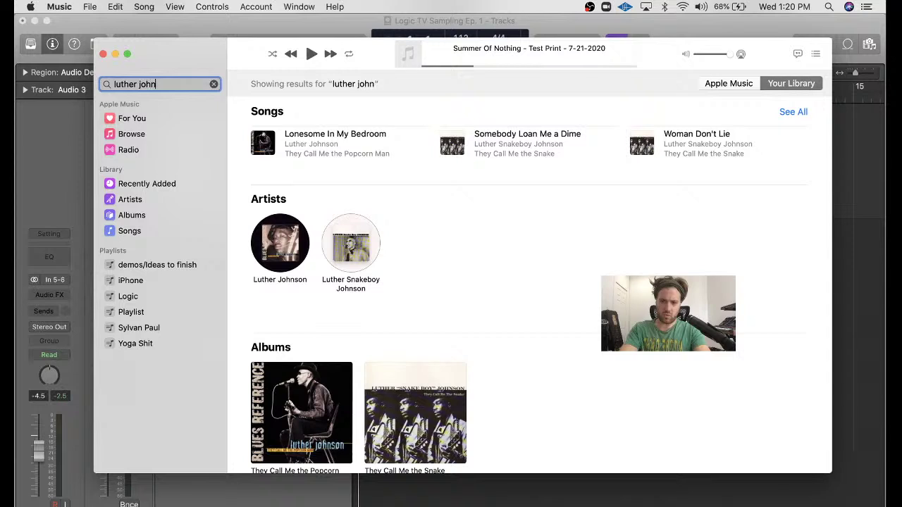
- Start the song Somebody Loan Me a Dime and switch the computer's sound output from the internal speakers to Multi-Output Device
{"action": "left_click", "coordinate": [453, 143]}
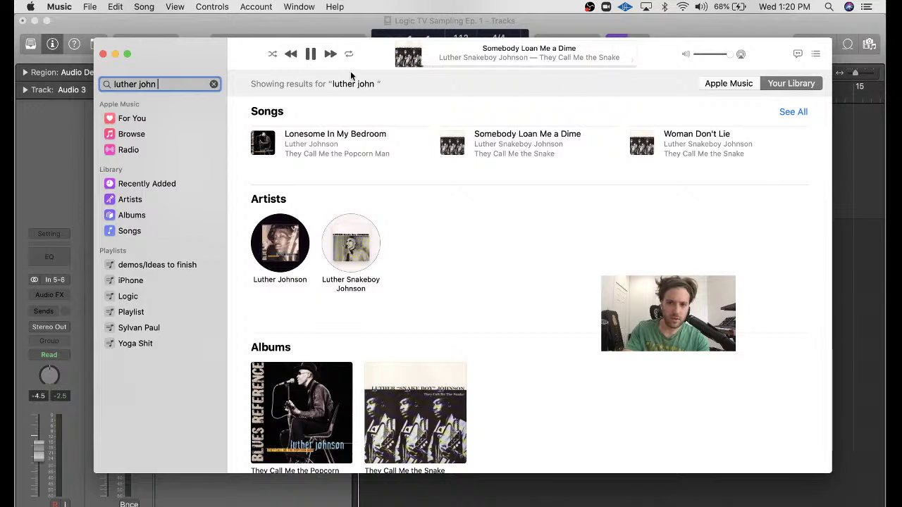
{"action": "left_click", "coordinate": [699, 6]}
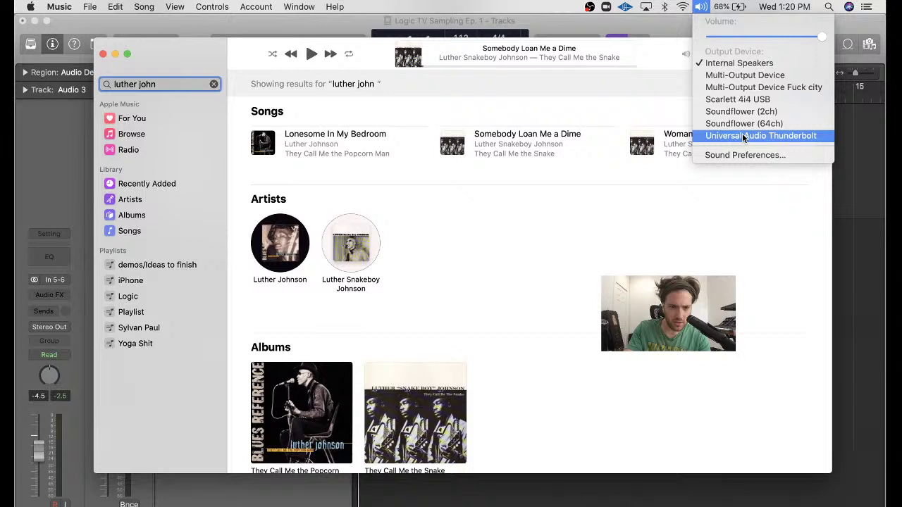
{"action": "left_click", "coordinate": [743, 136]}
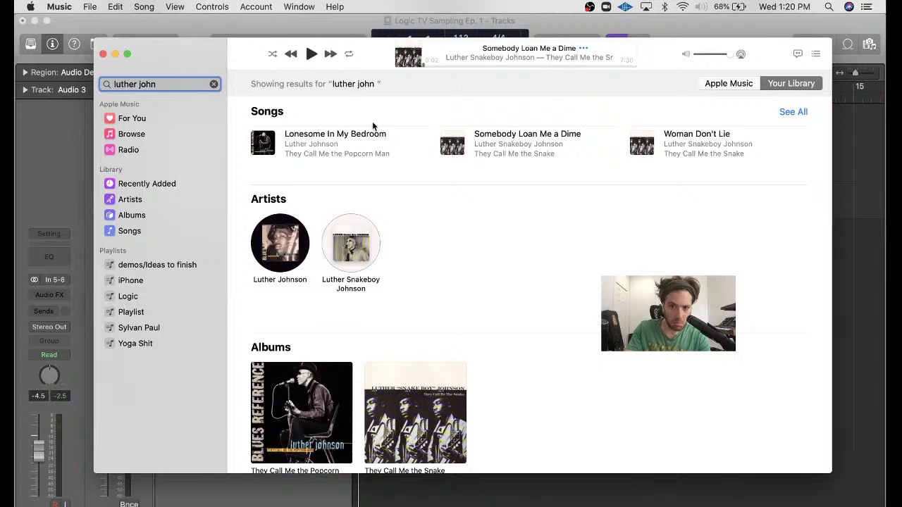
{"action": "left_click", "coordinate": [312, 54]}
{"action": "left_click", "coordinate": [313, 54]}
{"action": "left_click", "coordinate": [701, 7]}
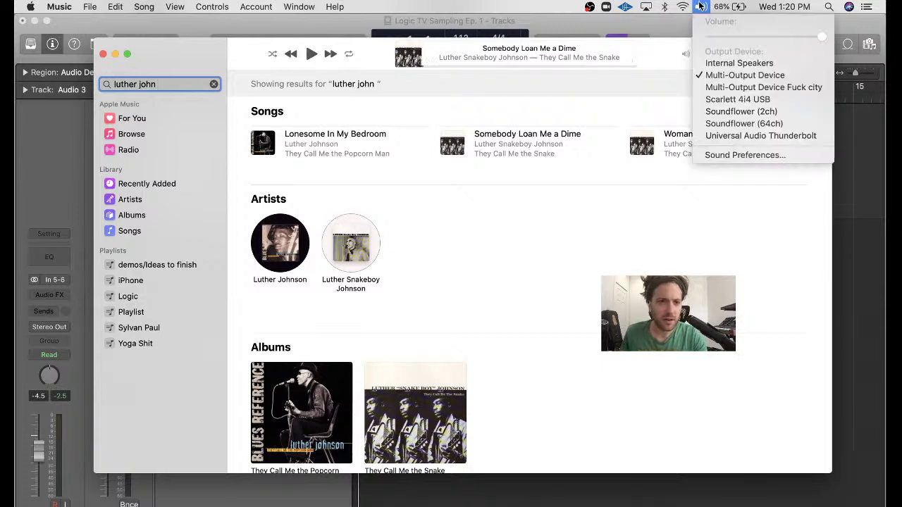
{"action": "left_click", "coordinate": [726, 124]}
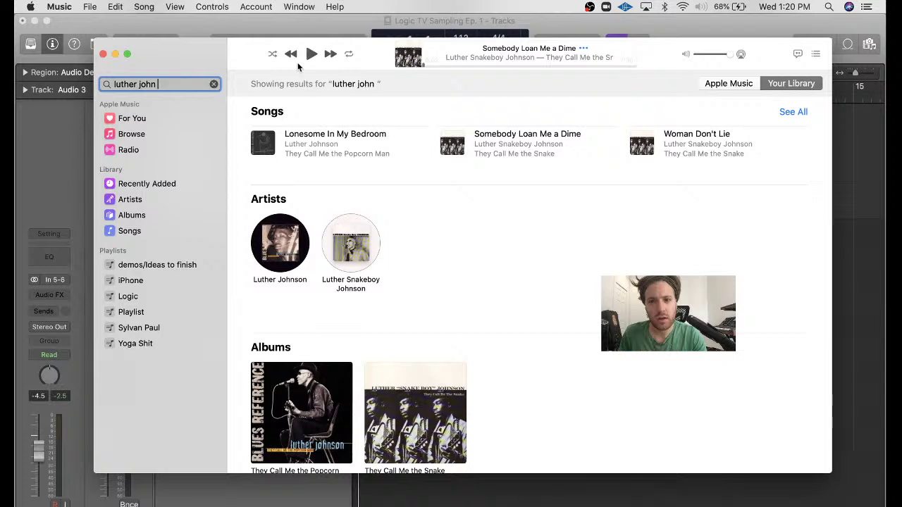
- Preview the songs Somebody Loan Me a Dime and Woman Don't Lie, and pause playback
{"action": "left_click", "coordinate": [454, 141]}
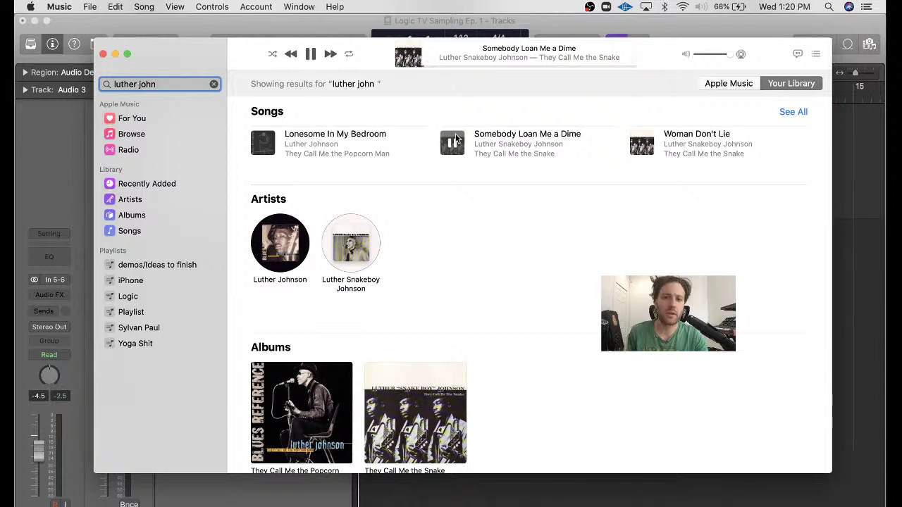
{"action": "left_click", "coordinate": [642, 145]}
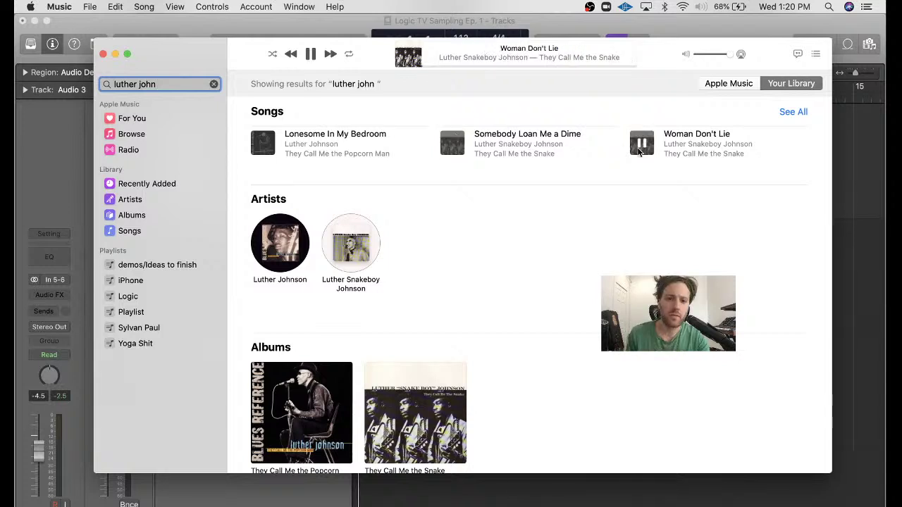
{"action": "left_click_drag", "start_coordinate": [203, 56], "coordinate": [225, 107]}
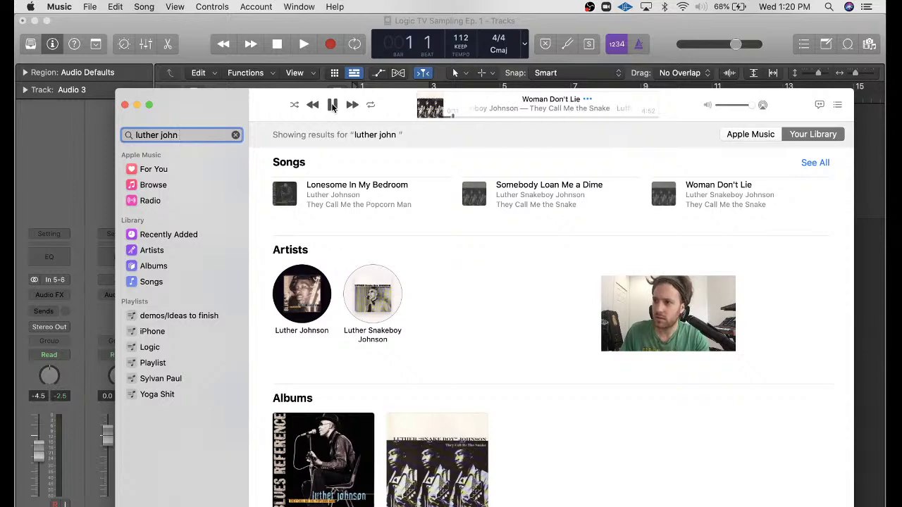
{"action": "left_click", "coordinate": [333, 104]}
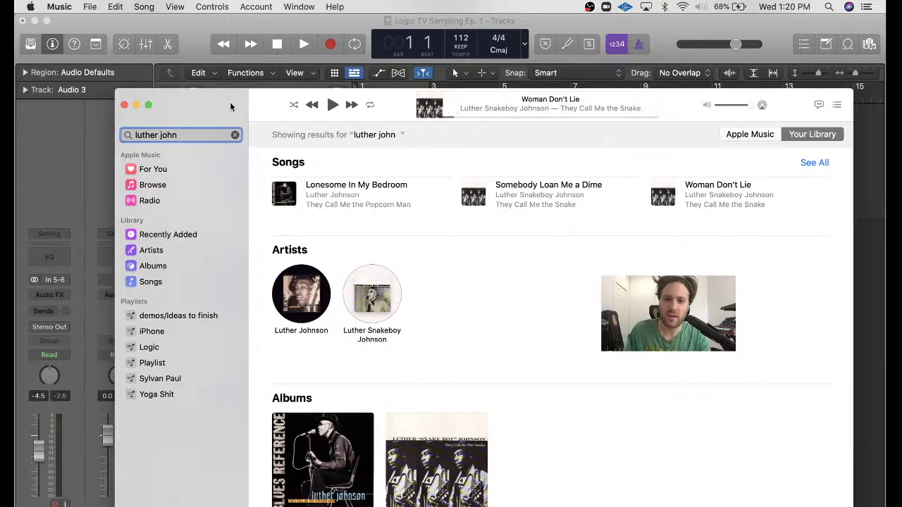
- Open the album They Call Me the Snake and place its song Woman Don't Lie on a new Logic track at bar 1
{"action": "left_click_drag", "start_coordinate": [230, 102], "coordinate": [20, 307]}
{"action": "scroll", "coordinate": [484, 239], "scroll_direction": "up", "scroll_amount": 1}
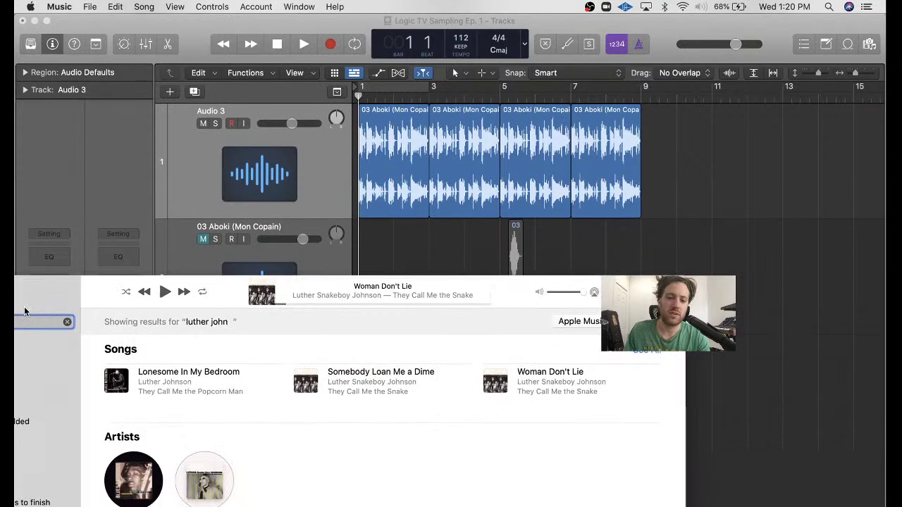
{"action": "left_click_drag", "start_coordinate": [495, 381], "coordinate": [536, 376]}
{"action": "left_click", "coordinate": [539, 374]}
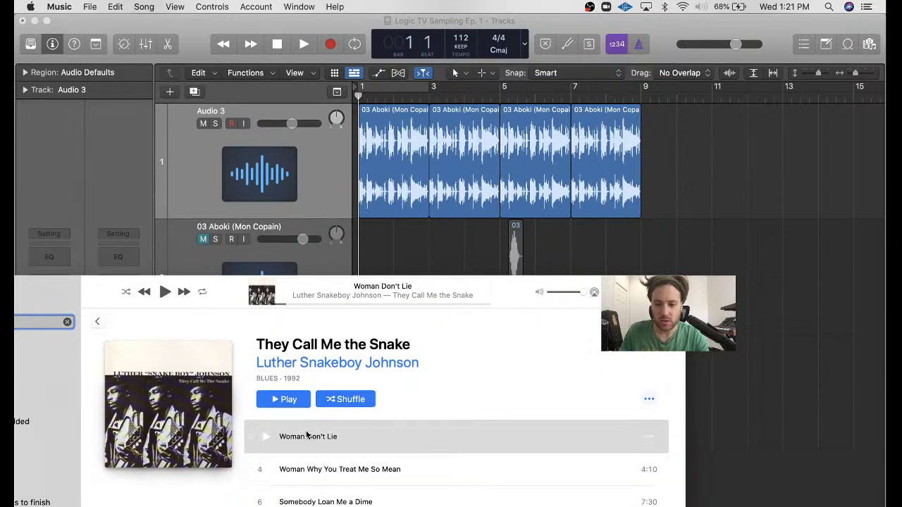
{"action": "left_click_drag", "start_coordinate": [306, 435], "coordinate": [367, 458]}
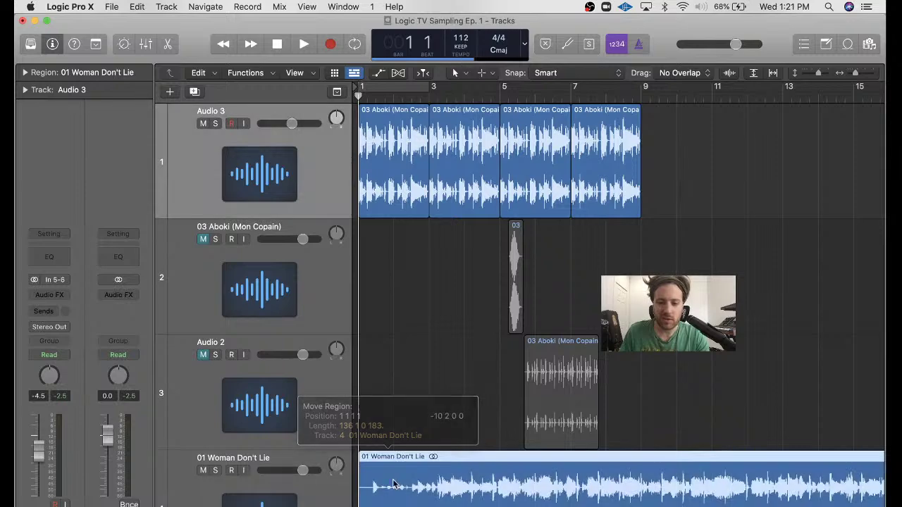
- Trim the start of the Woman Don't Lie region to bar 7
{"action": "scroll", "coordinate": [412, 407], "scroll_direction": "down", "scroll_amount": 1}
{"action": "key", "text": "super+Down"}
{"action": "key", "text": "super+Right"}
{"action": "scroll", "coordinate": [412, 407], "scroll_direction": "down", "scroll_amount": 2}
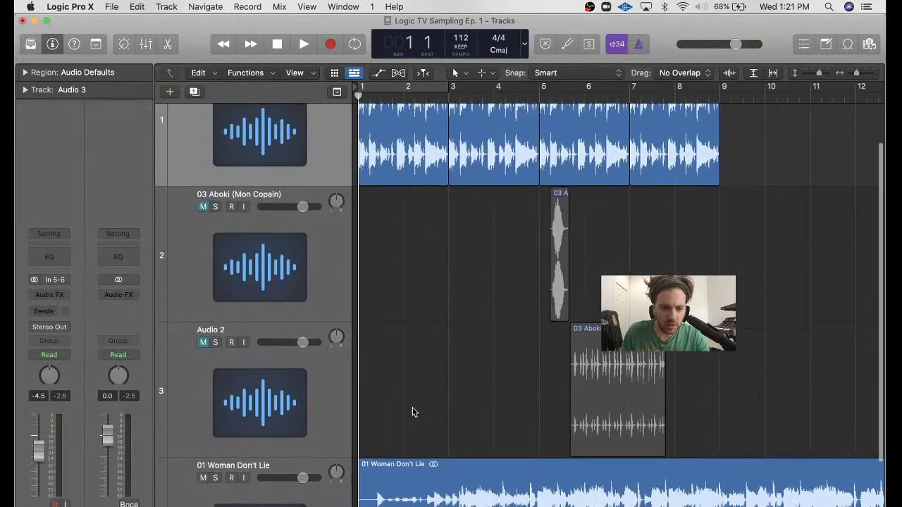
{"action": "scroll", "coordinate": [413, 409], "scroll_direction": "down", "scroll_amount": 1}
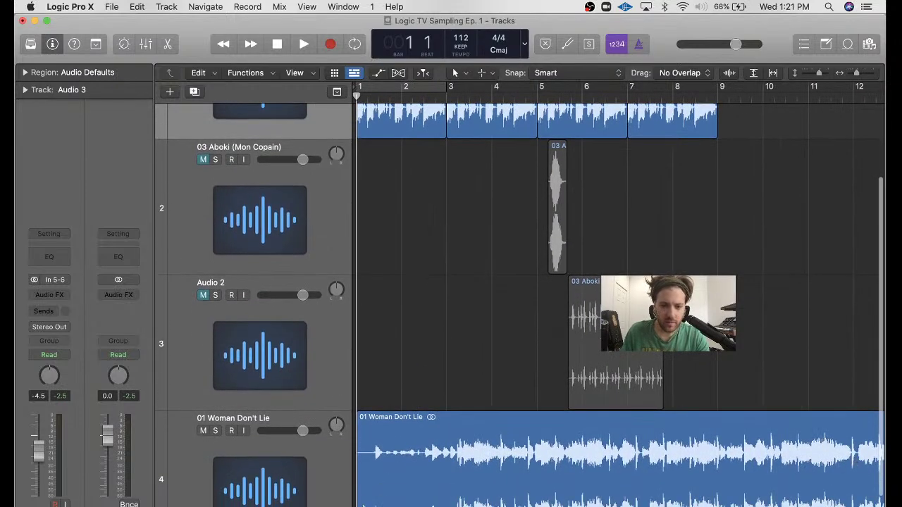
{"action": "scroll", "coordinate": [511, 472], "scroll_direction": "down", "scroll_amount": 3}
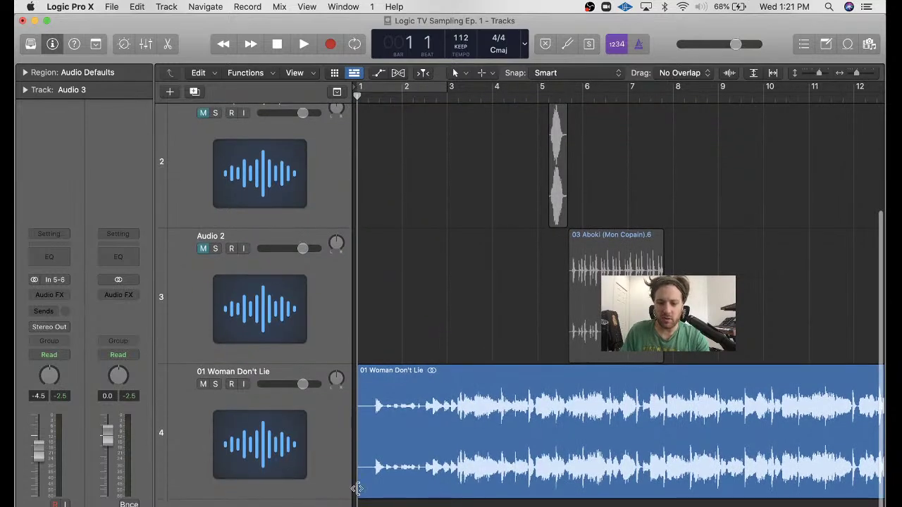
{"action": "left_click_drag", "start_coordinate": [356, 488], "coordinate": [631, 491]}
{"action": "scroll", "coordinate": [641, 425], "scroll_direction": "up", "scroll_amount": 8}
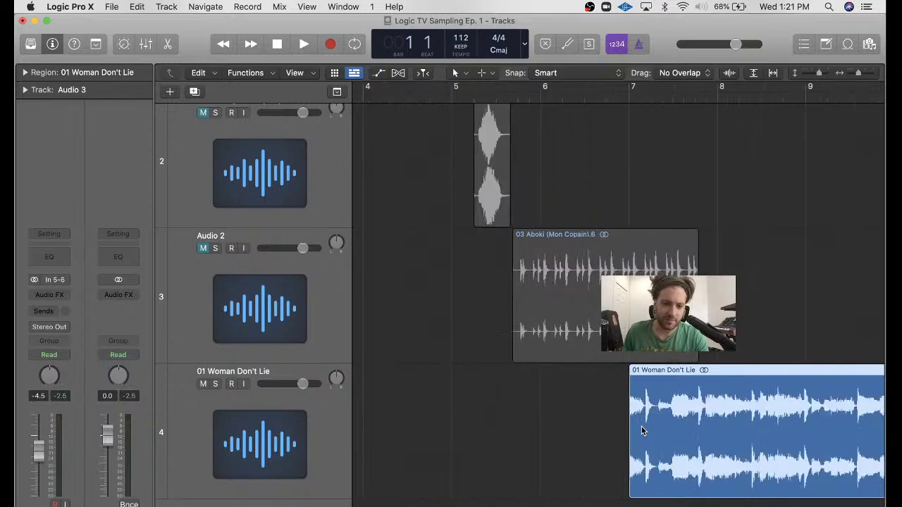
- Trim the start of the Woman Don't Lie region to the hit just after bar 7 and audition it in solo
{"action": "left_click_drag", "start_coordinate": [628, 497], "coordinate": [676, 493]}
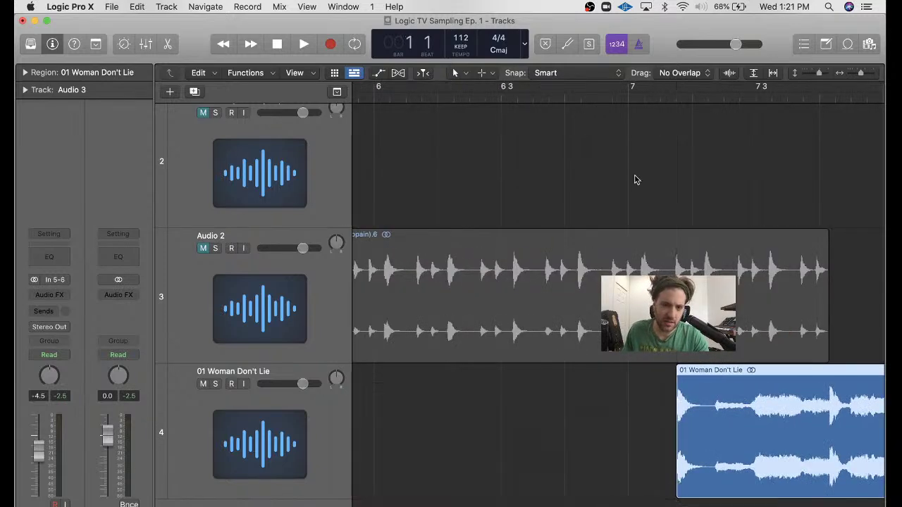
{"action": "left_click", "coordinate": [643, 93]}
{"action": "key", "text": "space"}
{"action": "left_click", "coordinate": [658, 93]}
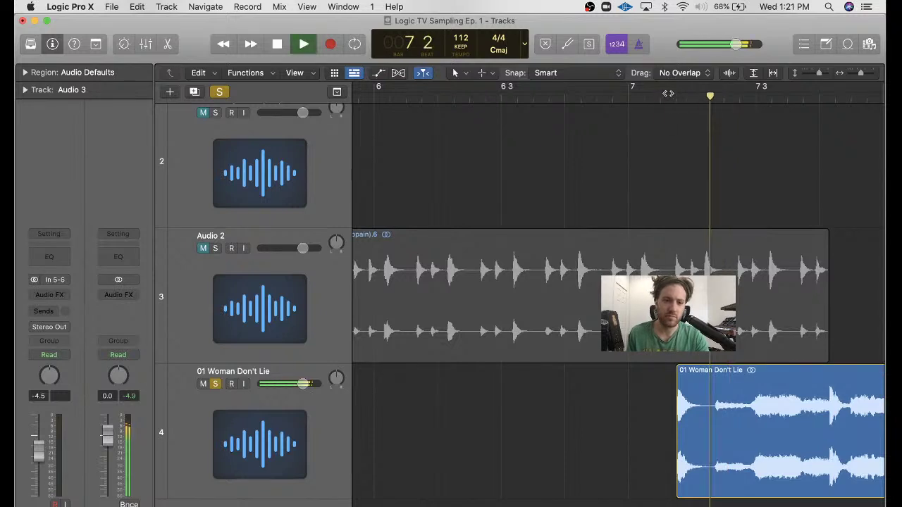
{"action": "key", "text": "space"}
- Cut two short slices from the start of the Woman Don't Lie region and move them apart, to bar 6 beat 3 and just after bar 7
{"action": "left_click", "coordinate": [738, 426]}
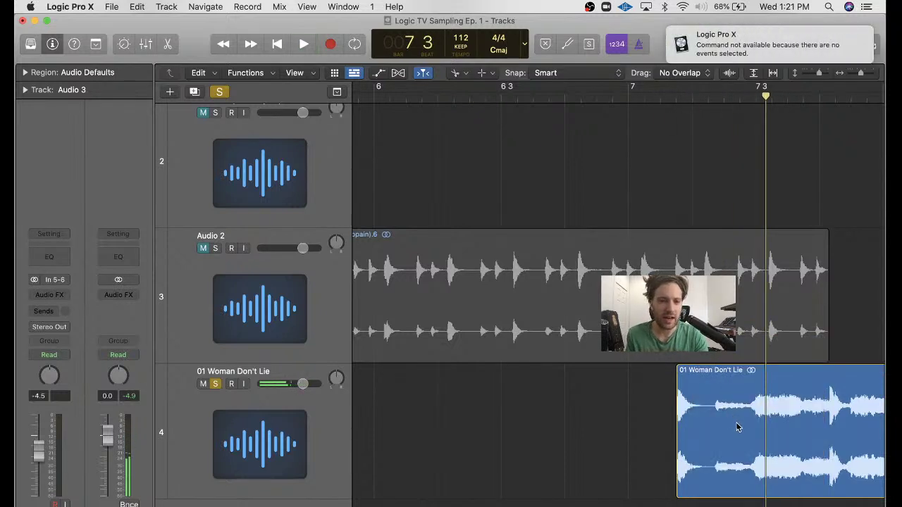
{"action": "left_click_drag", "start_coordinate": [746, 420], "coordinate": [714, 436]}
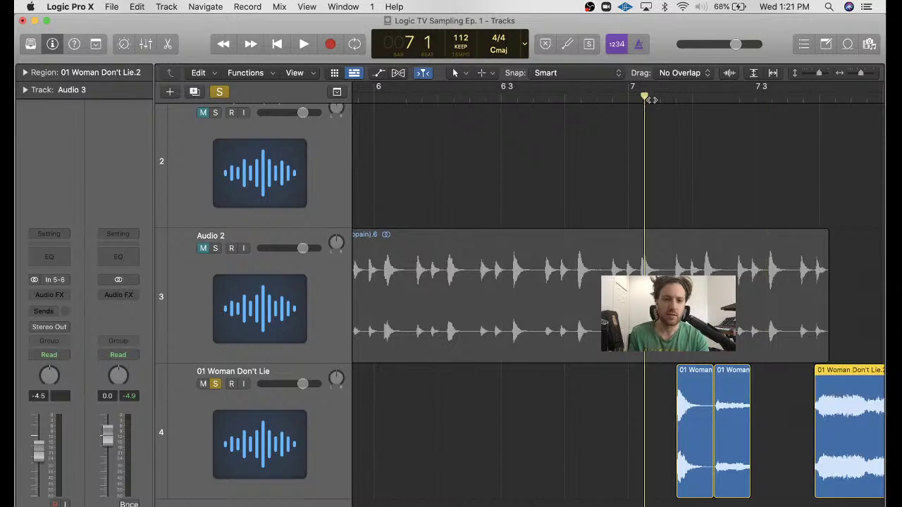
{"action": "left_click_drag", "start_coordinate": [693, 415], "coordinate": [518, 418]}
{"action": "left_click", "coordinate": [727, 432]}
{"action": "left_click_drag", "start_coordinate": [728, 432], "coordinate": [669, 433]}
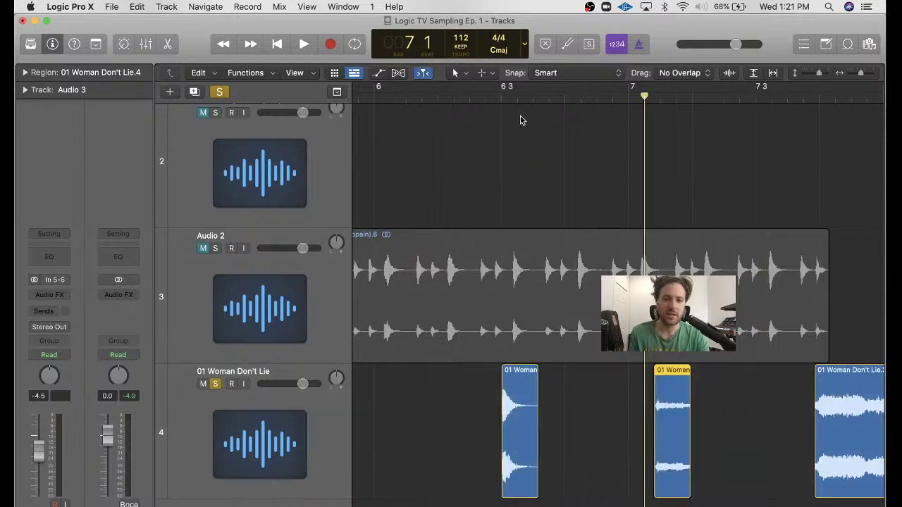
- Audition the two separated Woman Don't Lie slices from bar 6 beat 3
{"action": "left_click", "coordinate": [507, 87]}
{"action": "key", "text": "space"}
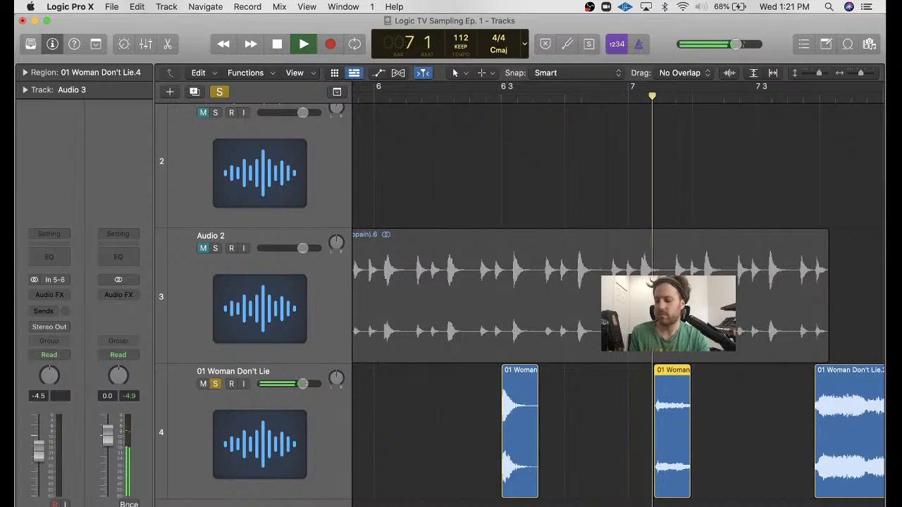
{"action": "key", "text": "space"}
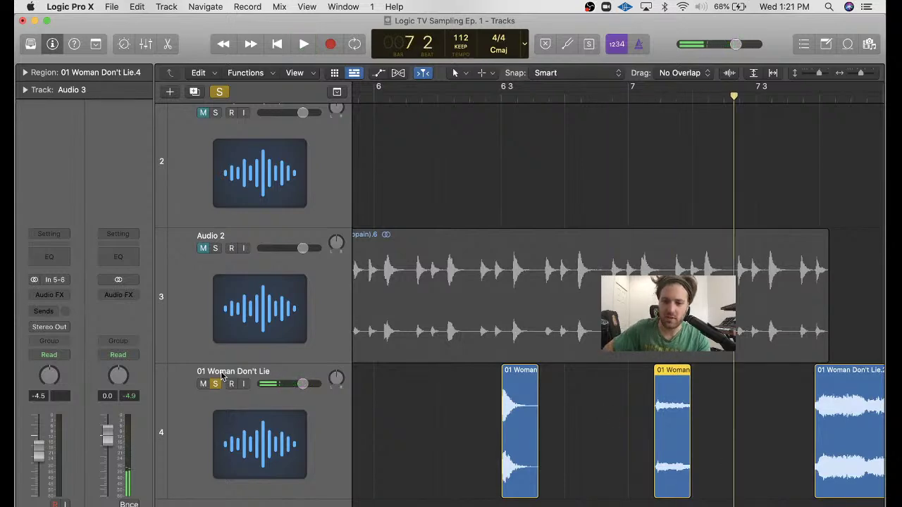
- Move the 01 Woman Don't Lie track up to second place, directly below Audio 3
{"action": "left_click", "coordinate": [493, 159]}
{"action": "scroll", "coordinate": [493, 161], "scroll_direction": "up", "scroll_amount": 2}
{"action": "key", "text": "z"}
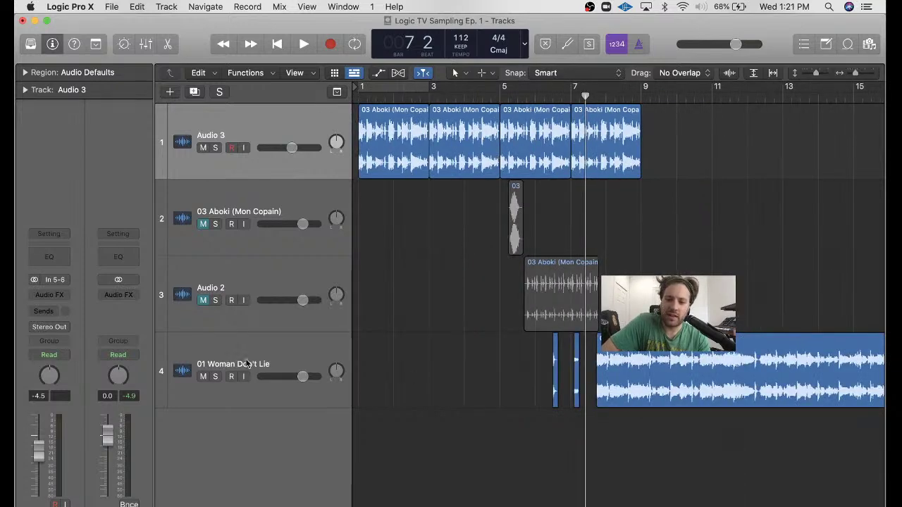
{"action": "left_click_drag", "start_coordinate": [247, 364], "coordinate": [247, 215]}
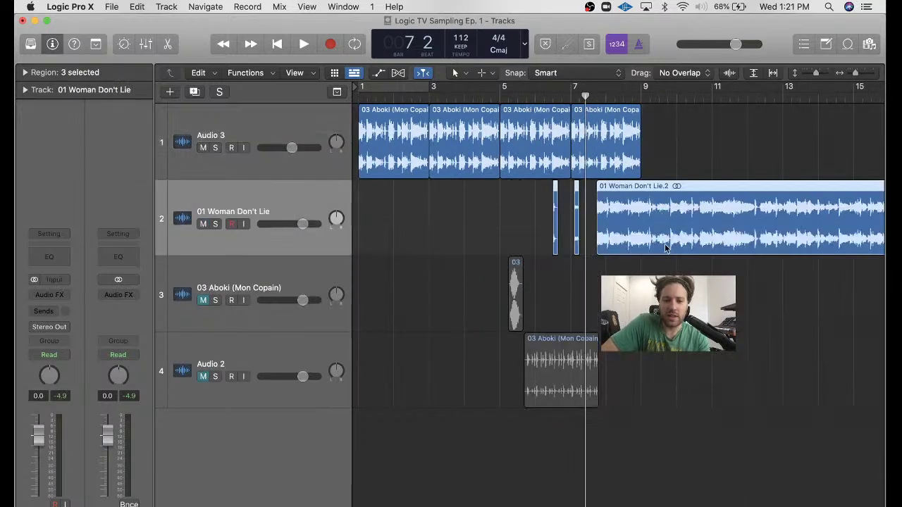
- Create an audio track below 01 Woman Don't Lie and move the long remaining song region onto it
{"action": "key", "text": "alt+super+a"}
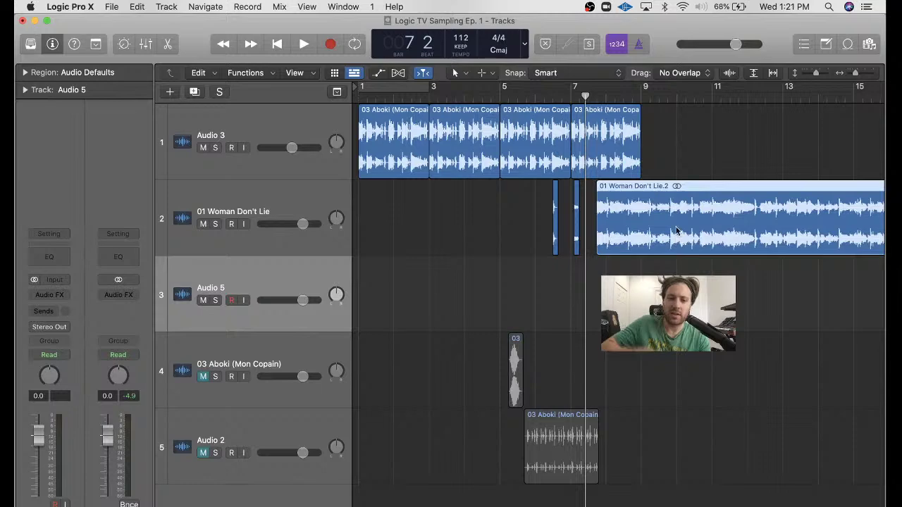
{"action": "left_click_drag", "start_coordinate": [634, 218], "coordinate": [634, 295]}
- Place six copies of the first Woman Don't Lie slice on beats 2 and 4 of bars 1 to 3
{"action": "left_click_drag", "start_coordinate": [554, 212], "coordinate": [444, 208]}
{"action": "left_click", "coordinate": [367, 207], "text": "shift"}
- Add another empty audio track directly below the 01 Woman Don't Lie track
{"action": "left_click", "coordinate": [284, 197]}
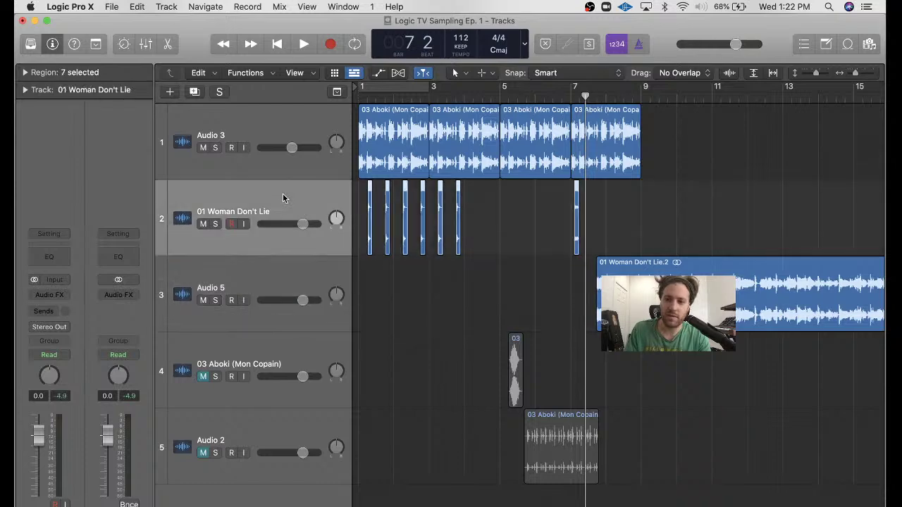
{"action": "left_click", "coordinate": [195, 92]}
{"action": "key", "text": "Up"}
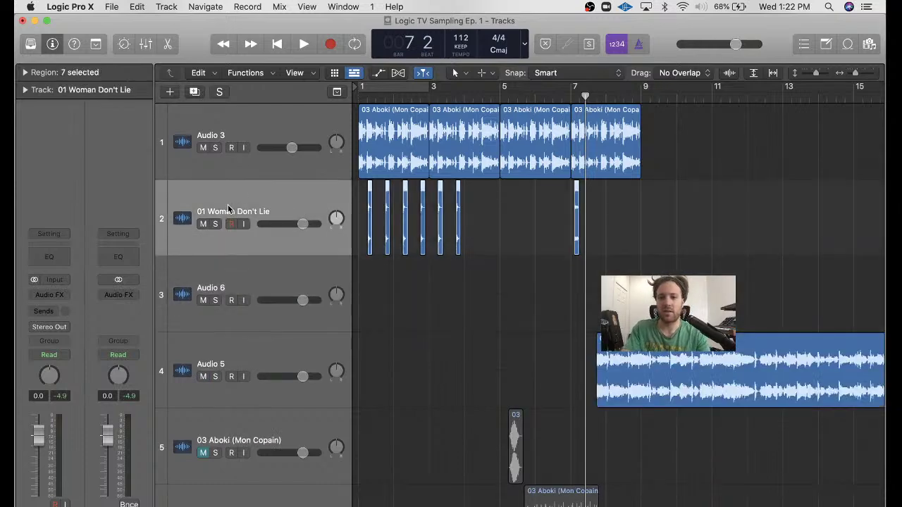
- Rename the Audio 3 track to Aboki Sample
{"action": "double_click", "coordinate": [210, 134]}
{"action": "type", "text": "Main Samp"}
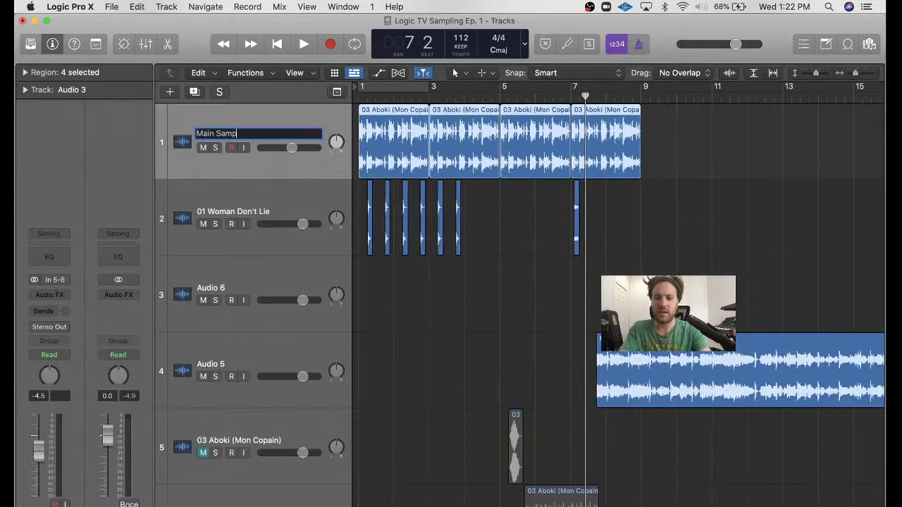
{"action": "type", "text": "le"}
{"action": "double_click", "coordinate": [214, 133]}
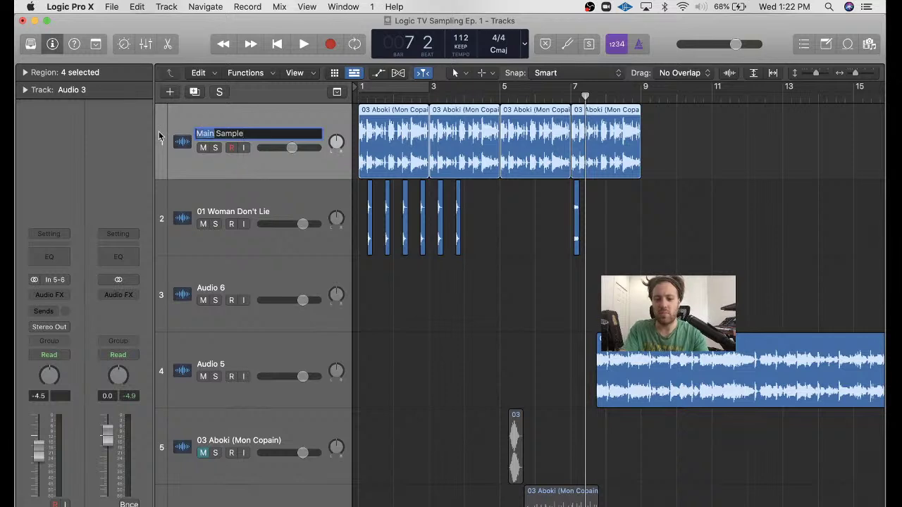
{"action": "type", "text": "Aboki"}
{"action": "key", "text": "Return"}
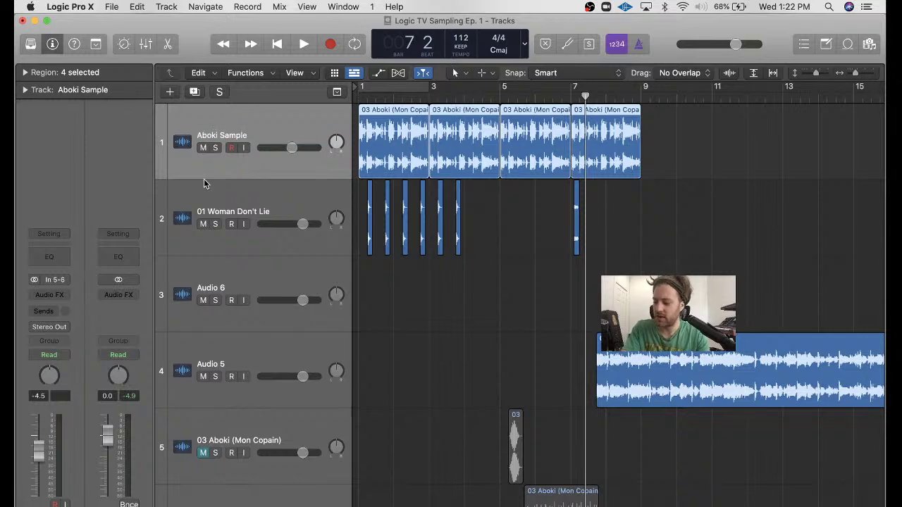
- Rename the 01 Woman Don't Lie track to Luther Snare
{"action": "double_click", "coordinate": [245, 210]}
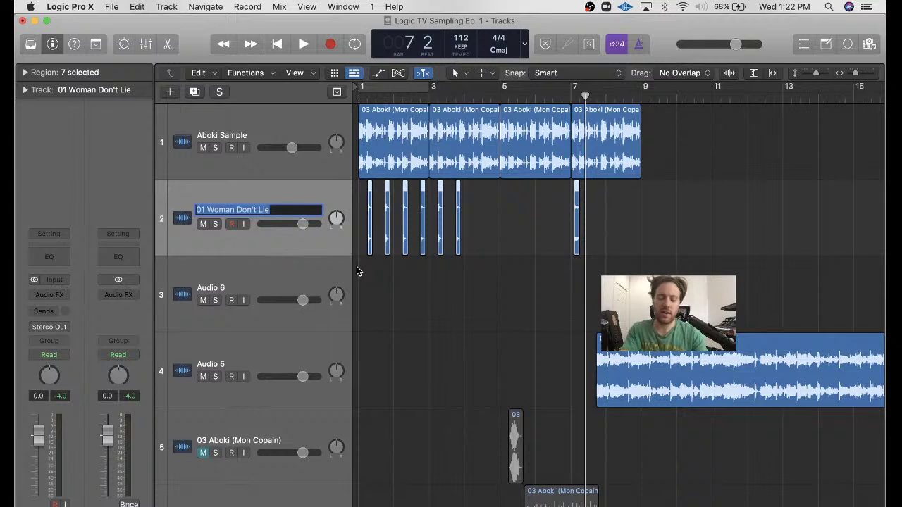
{"action": "type", "text": "Lu"}
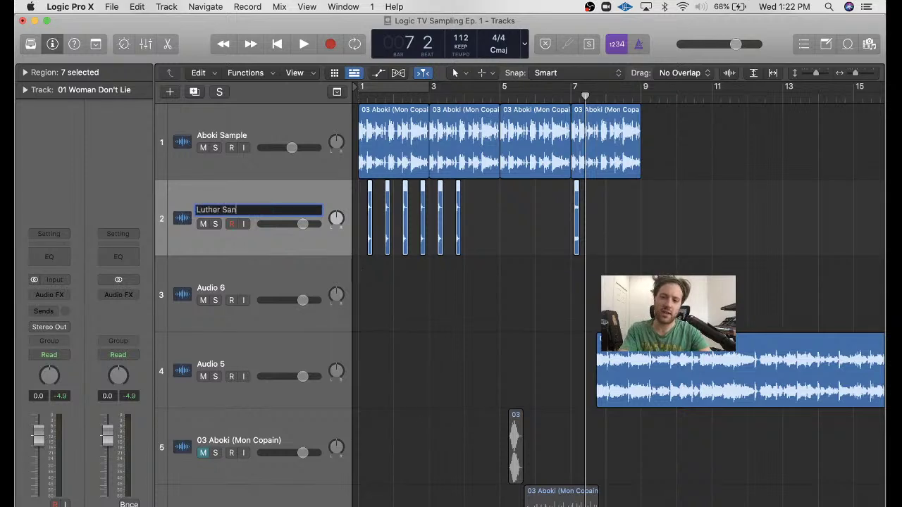
{"action": "type", "text": "ther Snare"}
{"action": "key", "text": "Return"}
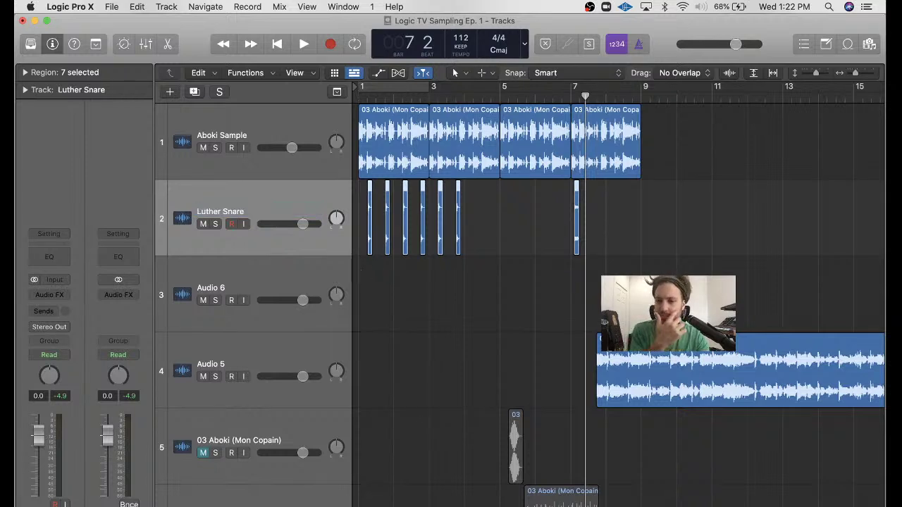
- Play the arrangement from the start and raise the Luther Snare track's volume to 2.1 dB
{"action": "key", "text": "Return"}
{"action": "key", "text": "space"}
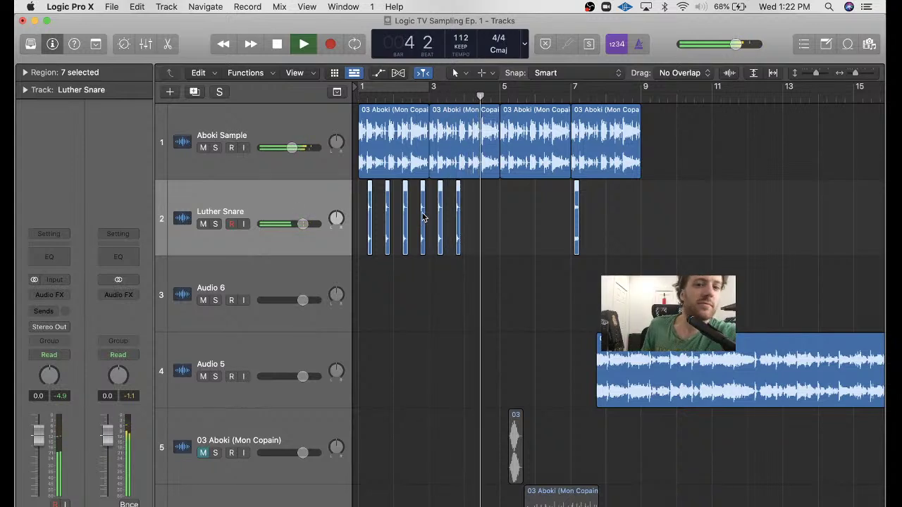
{"action": "key", "text": "Return"}
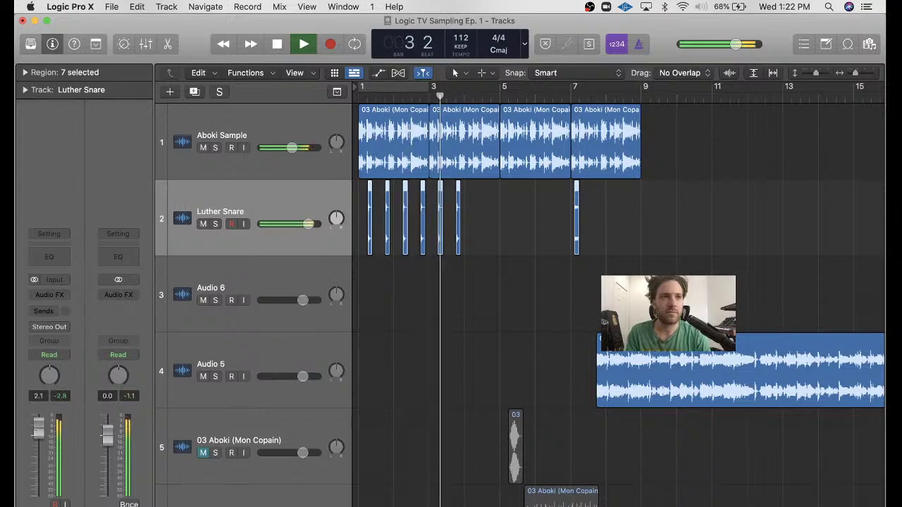
{"action": "key", "text": "space"}
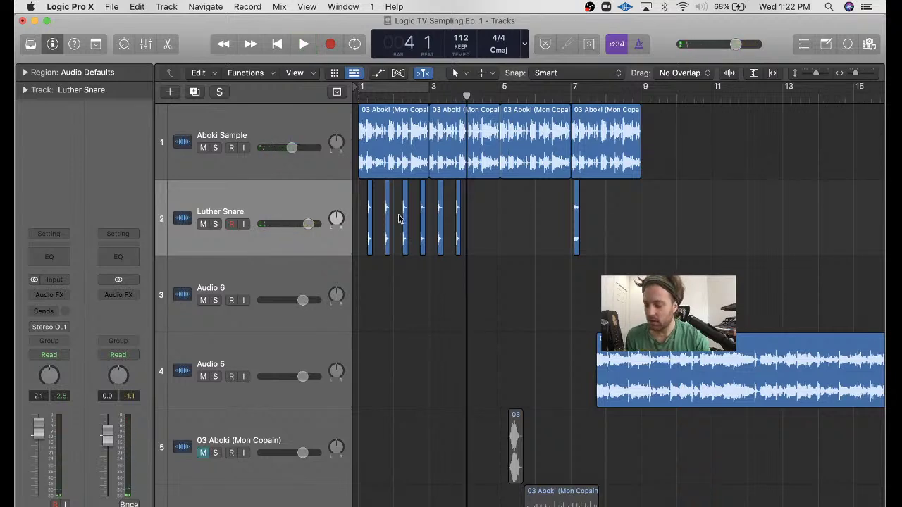
- Join the six snare slices in bars 1 to 3 of the Luther Snare track into one region
{"action": "left_click_drag", "start_coordinate": [398, 214], "coordinate": [515, 224]}
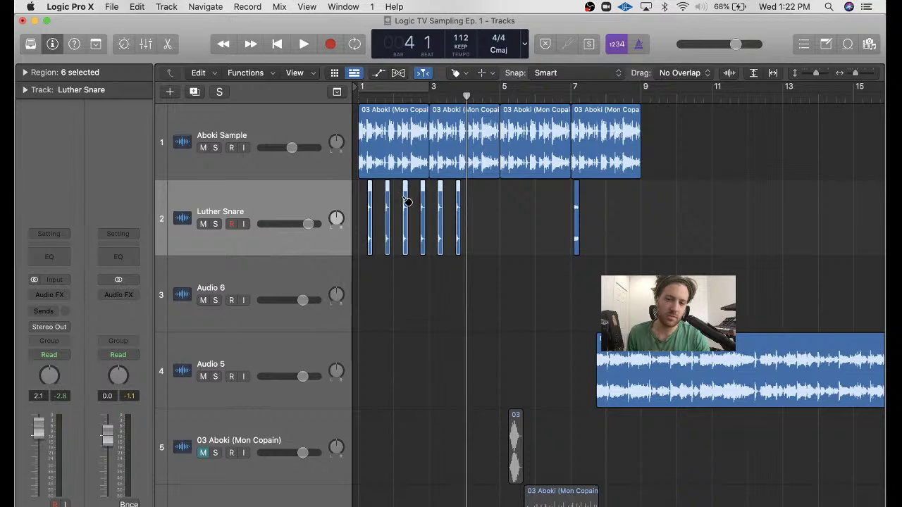
{"action": "key", "text": "super+j"}
{"action": "key", "text": "Return"}
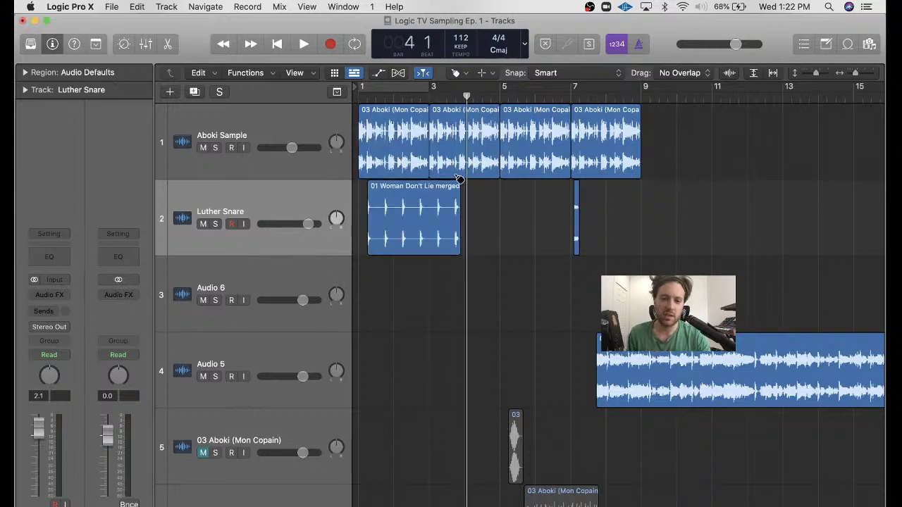
- Split the merged snare region at bars 2 and 3
{"action": "key", "text": "t"}
{"action": "key", "text": "i"}
{"action": "left_click", "coordinate": [395, 246]}
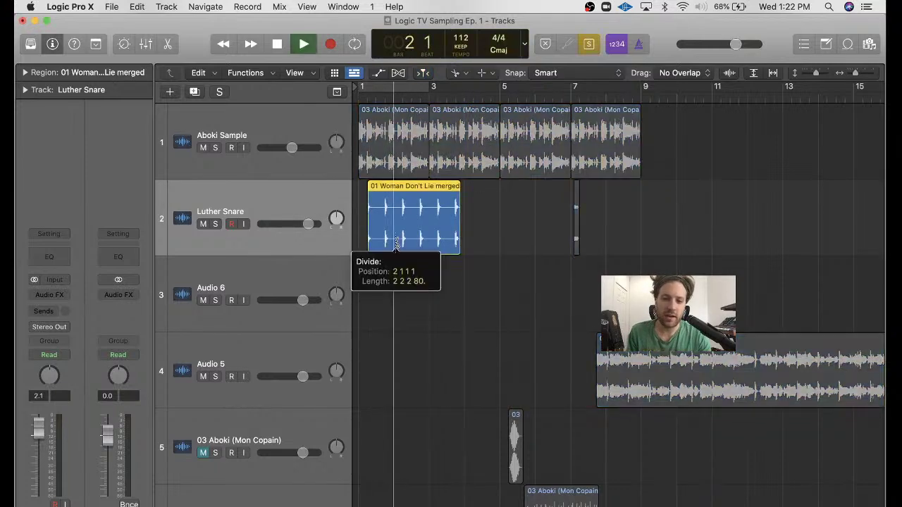
{"action": "left_click", "coordinate": [431, 234]}
{"action": "key", "text": "t"}
{"action": "key", "text": "t"}
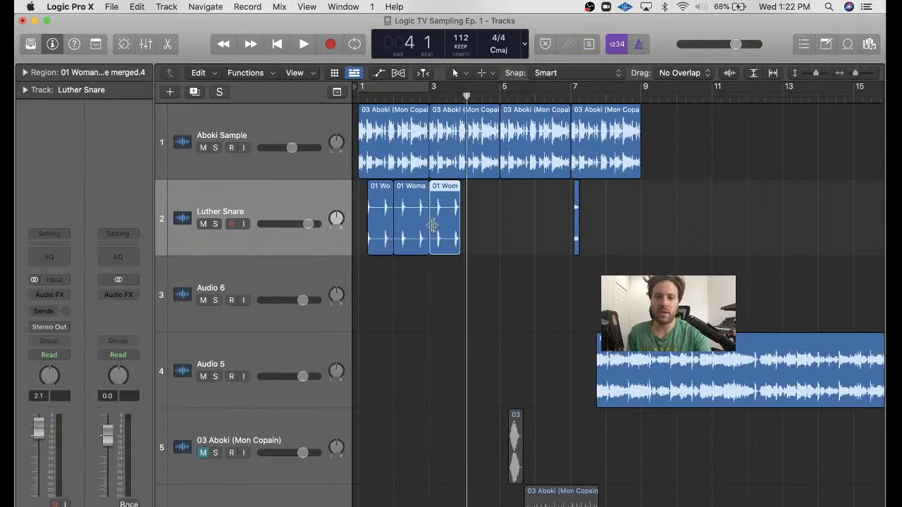
- Delete the first and last pieces of the split snare region and move the one-bar middle piece to bar 1
{"action": "left_click", "coordinate": [380, 208]}
{"action": "key", "text": "Delete"}
{"action": "left_click", "coordinate": [409, 231]}
{"action": "left_click_drag", "start_coordinate": [396, 231], "coordinate": [361, 229]}
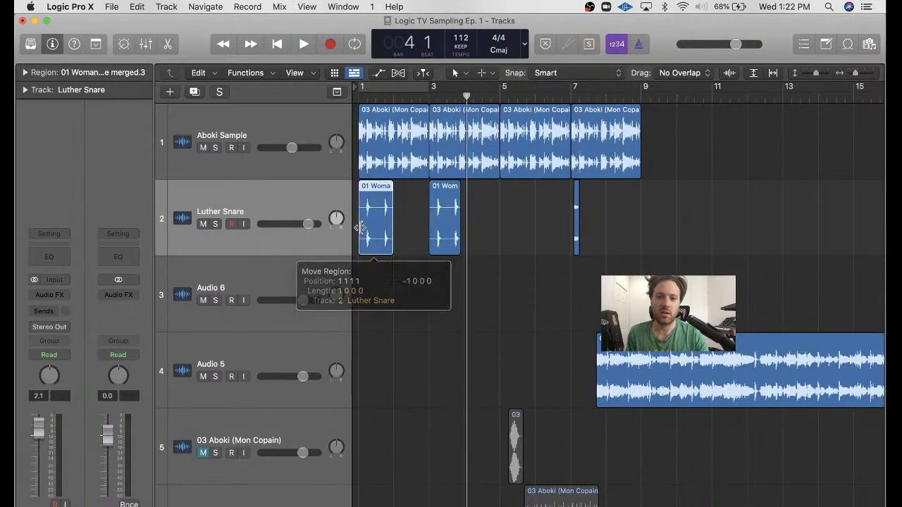
{"action": "left_click", "coordinate": [444, 226]}
{"action": "key", "text": "Delete"}
- Loop the one-bar snare region up to bar 9 and move the other short slice to the Audio 6 track in bar 2
{"action": "left_click_drag", "start_coordinate": [393, 185], "coordinate": [513, 185]}
{"action": "left_click_drag", "start_coordinate": [576, 197], "coordinate": [381, 289]}
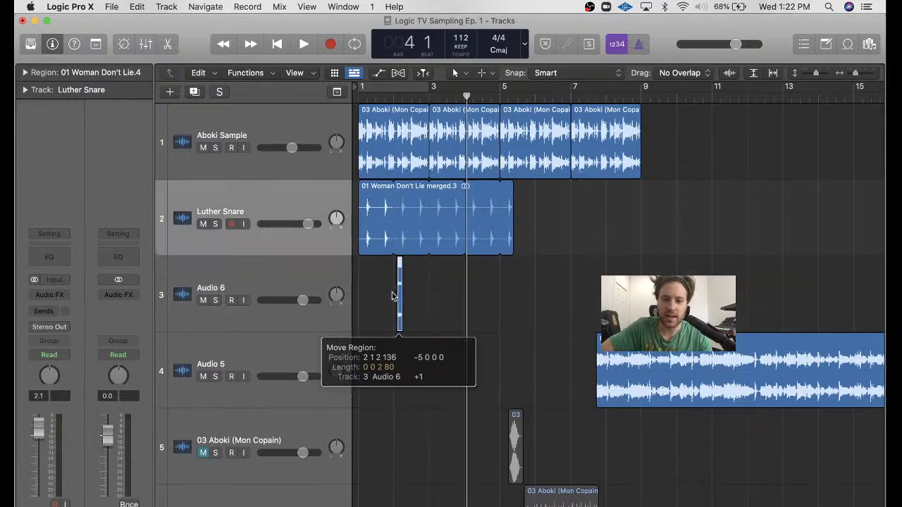
{"action": "left_click_drag", "start_coordinate": [512, 191], "coordinate": [638, 206]}
- Mute the Audio 6 track while playing the arrangement from the start, and reset the output's peak level display
{"action": "key", "text": "Return"}
{"action": "key", "text": "space"}
{"action": "left_click", "coordinate": [203, 300]}
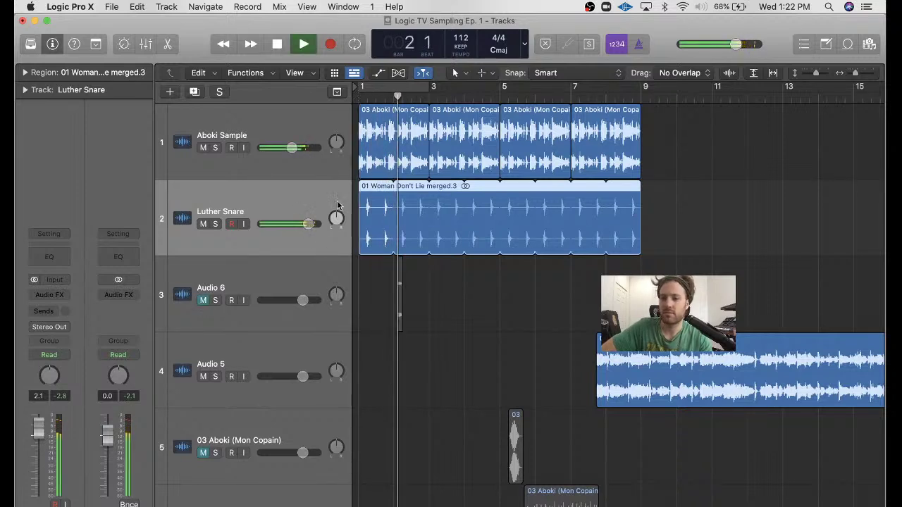
{"action": "left_click", "coordinate": [127, 398]}
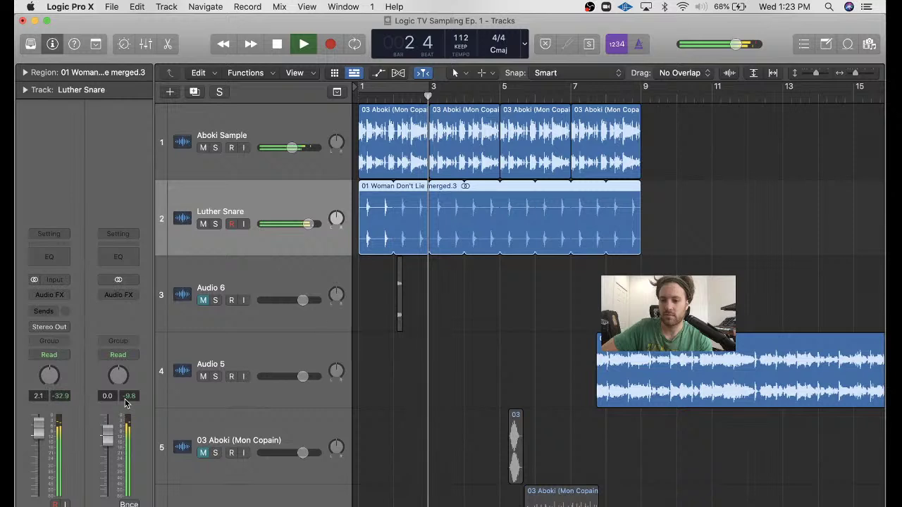
{"action": "left_click", "coordinate": [423, 302]}
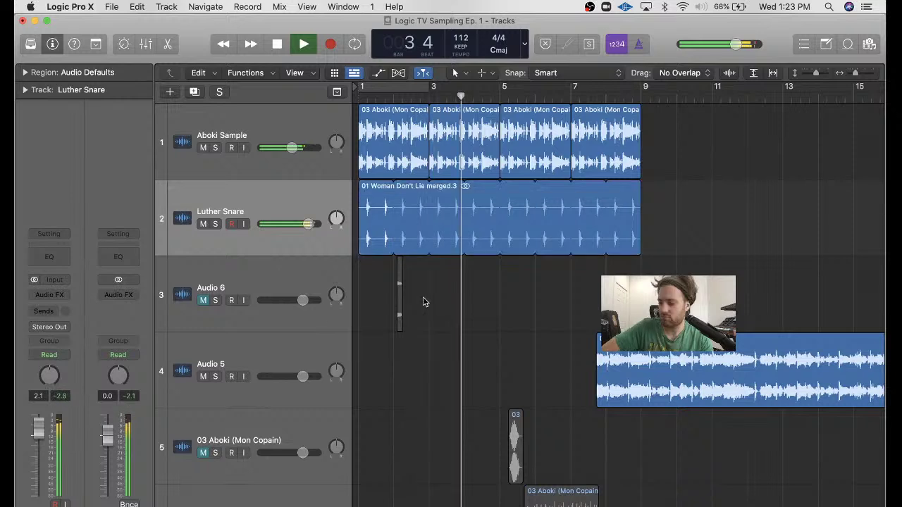
{"action": "key", "text": "space"}
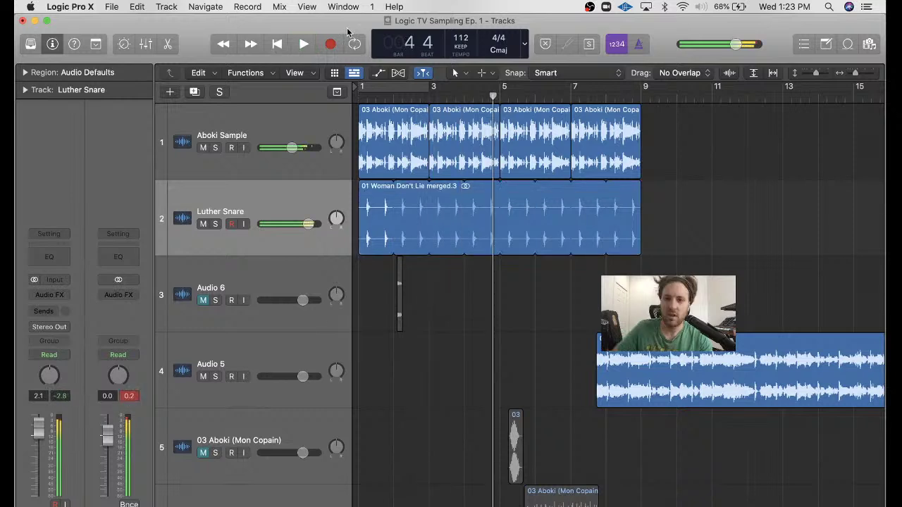
- Enable Flex on the Luther Snare track, keep it in Monophonic mode, and play the arrangement from the start
{"action": "key", "text": "super+f"}
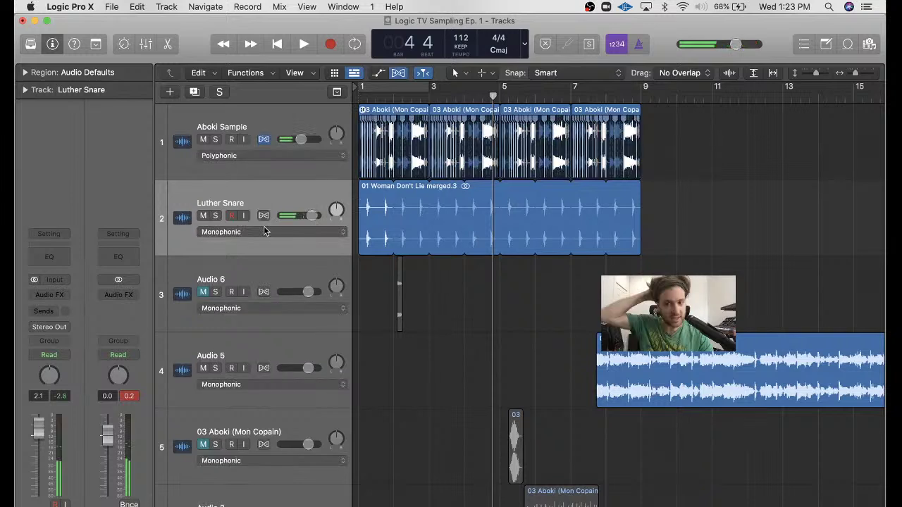
{"action": "left_click", "coordinate": [265, 227]}
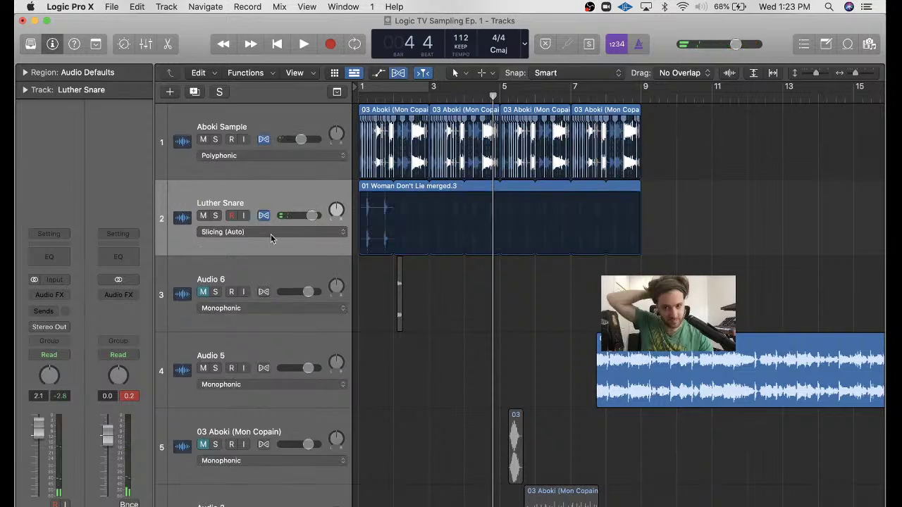
{"action": "key", "text": "super+z"}
{"action": "key", "text": "Return"}
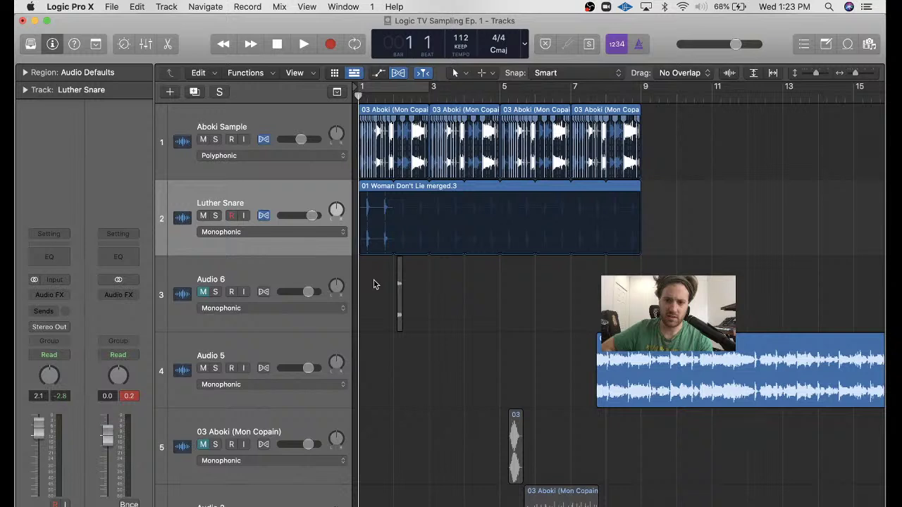
{"action": "key", "text": "space"}
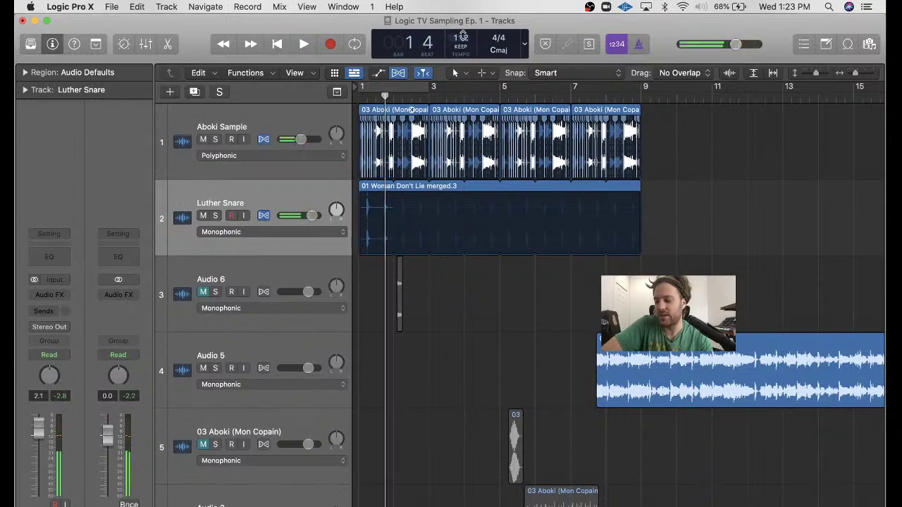
- Turn on the metronome click and play the arrangement from the start against it
{"action": "left_click", "coordinate": [637, 46]}
{"action": "key", "text": "space"}
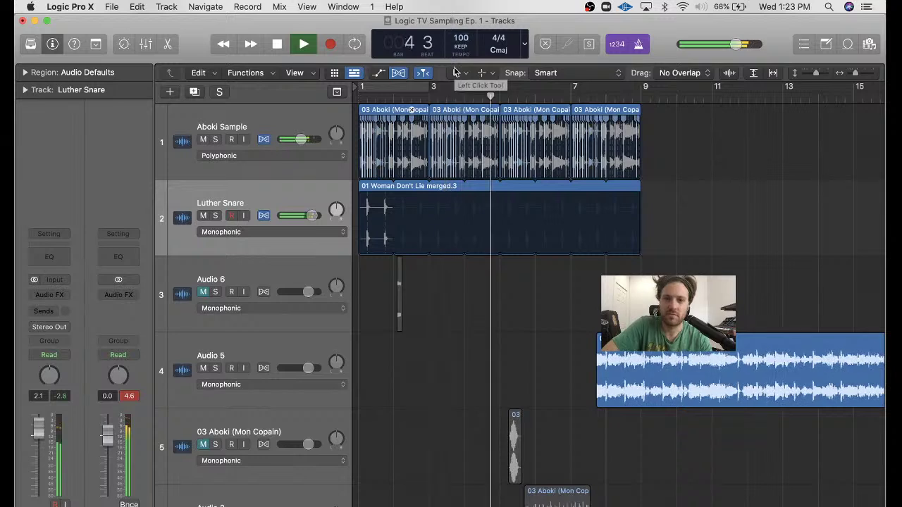
{"action": "key", "text": "space"}
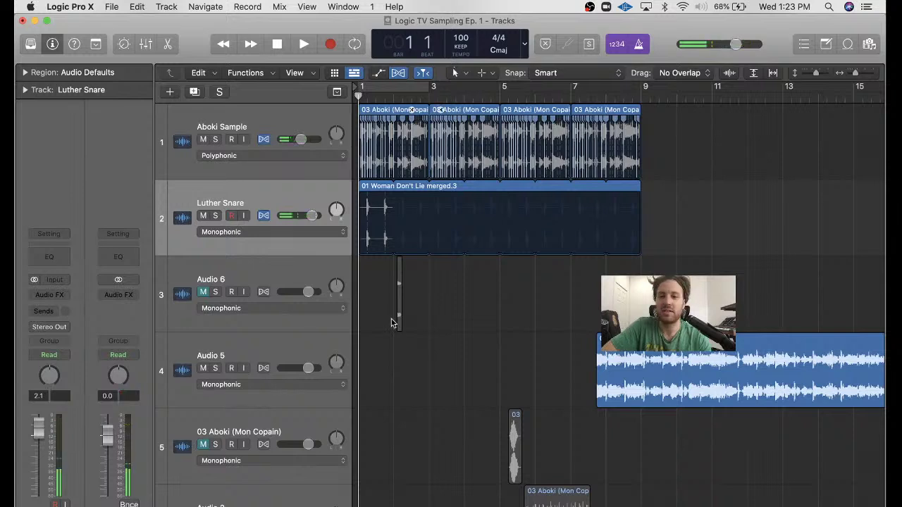
{"action": "key", "text": "space"}
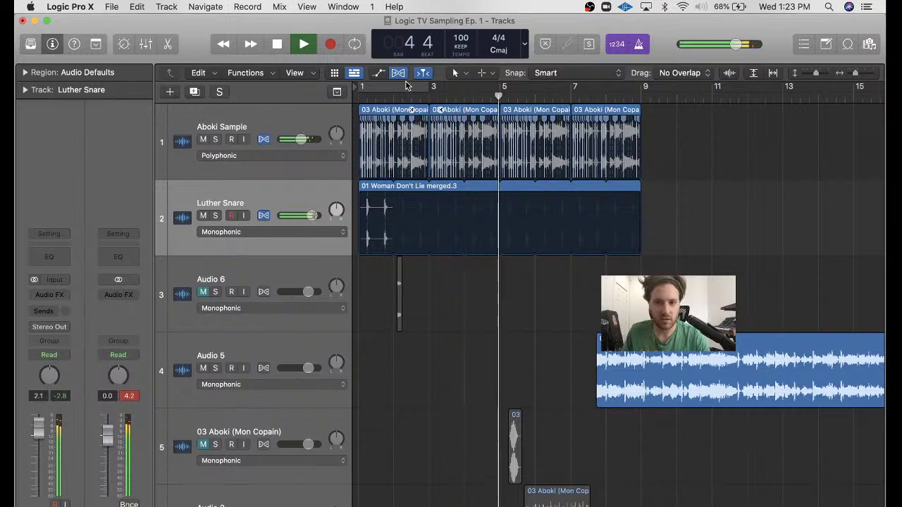
- Set a cycle range over bars 1 to 9 and play it from the start, clearing the output's peak level display
{"action": "left_click_drag", "start_coordinate": [362, 86], "coordinate": [636, 105]}
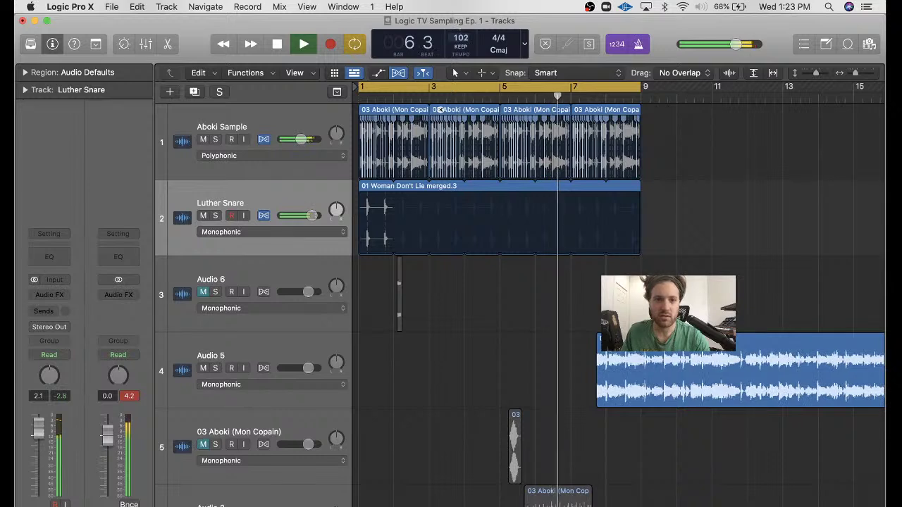
{"action": "key", "text": "space"}
{"action": "key", "text": "Return"}
{"action": "key", "text": "space"}
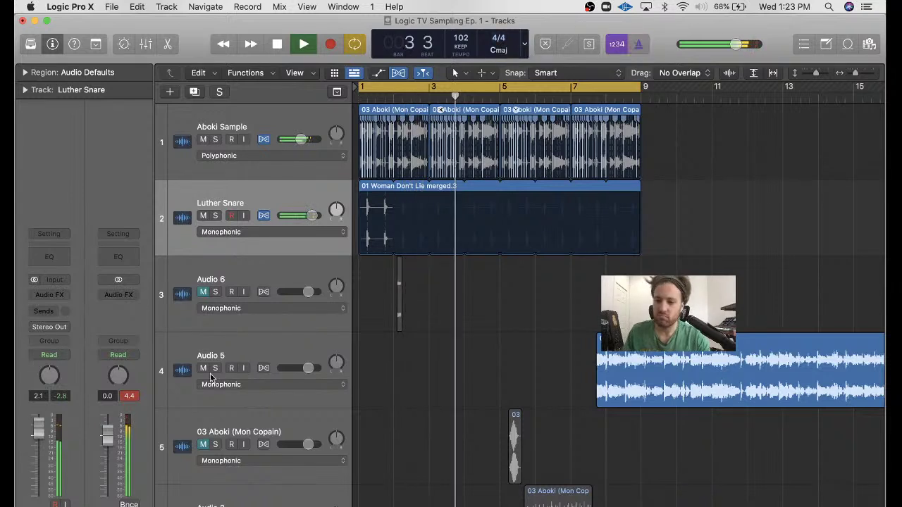
{"action": "left_click", "coordinate": [129, 396]}
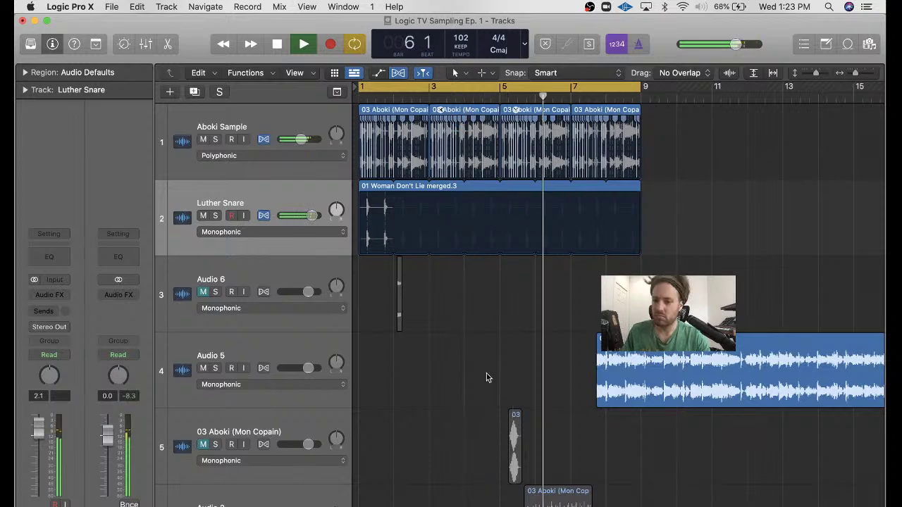
{"action": "key", "text": "space"}
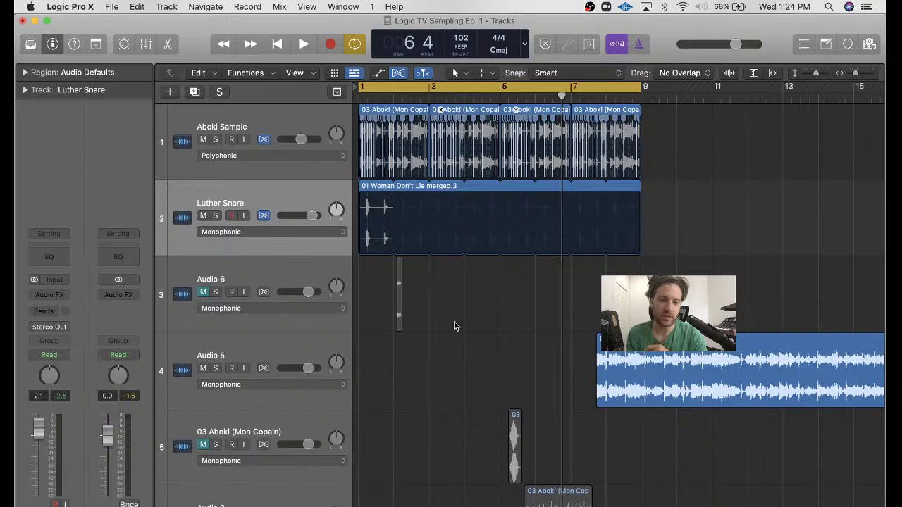
- Delete the long region on the Audio 5 track and unmute the Audio 6 track
{"action": "key", "text": "Delete"}
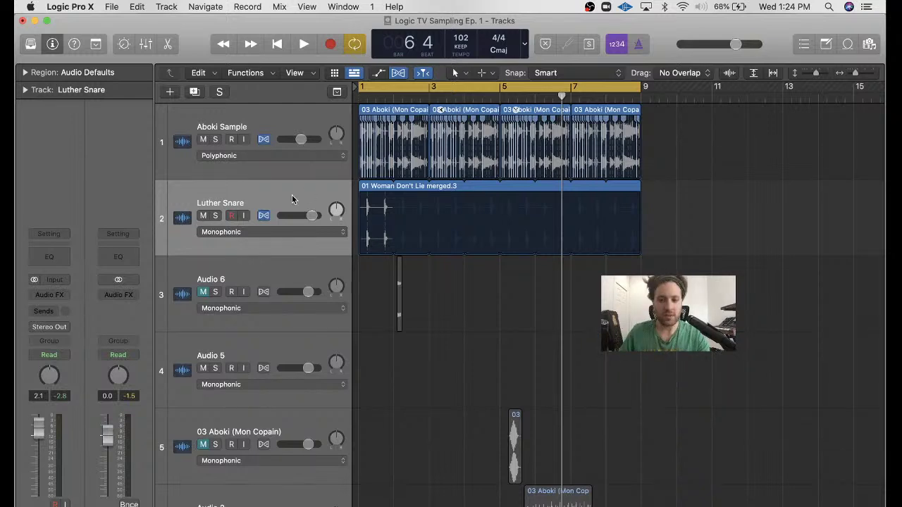
{"action": "key", "text": "Down"}
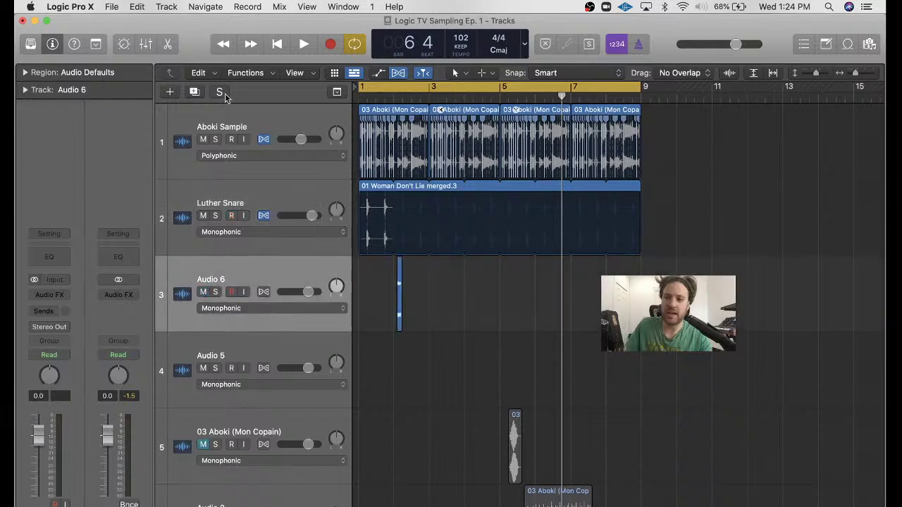
- Create one software instrument track below Audio 6 with Sampler (Multi-Sample) as its instrument and Output 3 + 4
{"action": "key", "text": "alt+super+n"}
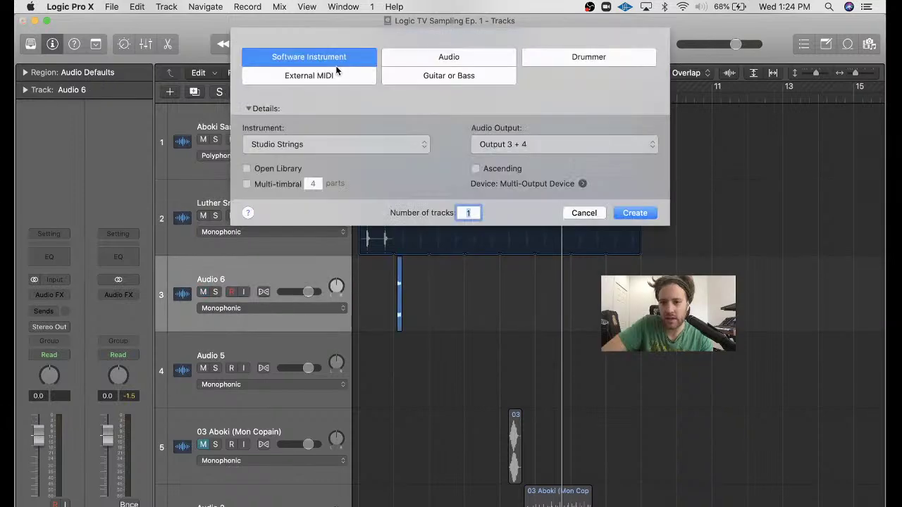
{"action": "left_click", "coordinate": [335, 144]}
{"action": "mouse_move", "coordinate": [334, 328]}
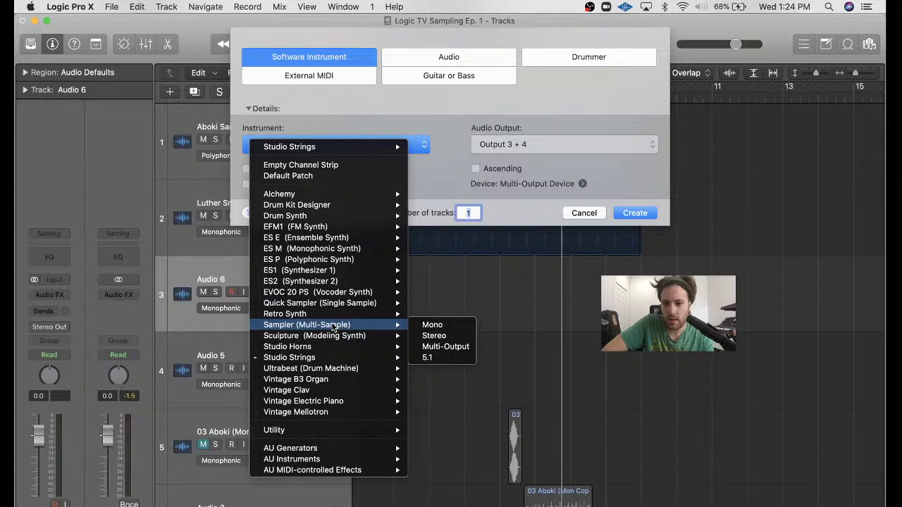
{"action": "key", "text": "Escape"}
{"action": "key", "text": "Escape"}
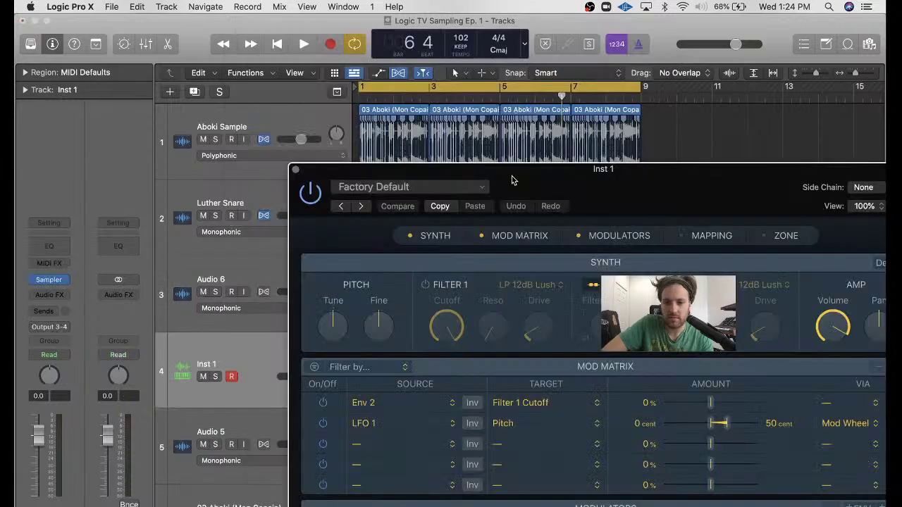
- Try to load the short Woman Don't Lie slice from the Audio 6 track into the new Sampler instrument
{"action": "left_click_drag", "start_coordinate": [513, 180], "coordinate": [237, 332]}
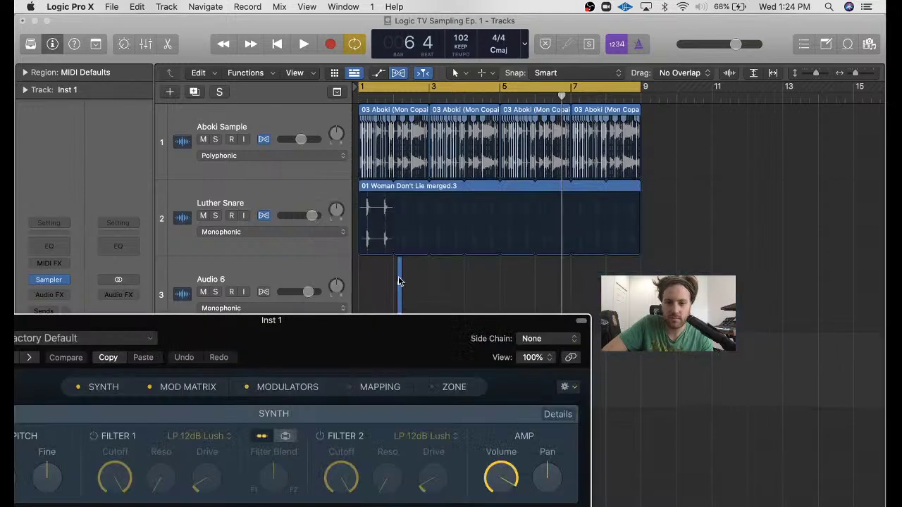
{"action": "left_click_drag", "start_coordinate": [399, 281], "coordinate": [364, 343]}
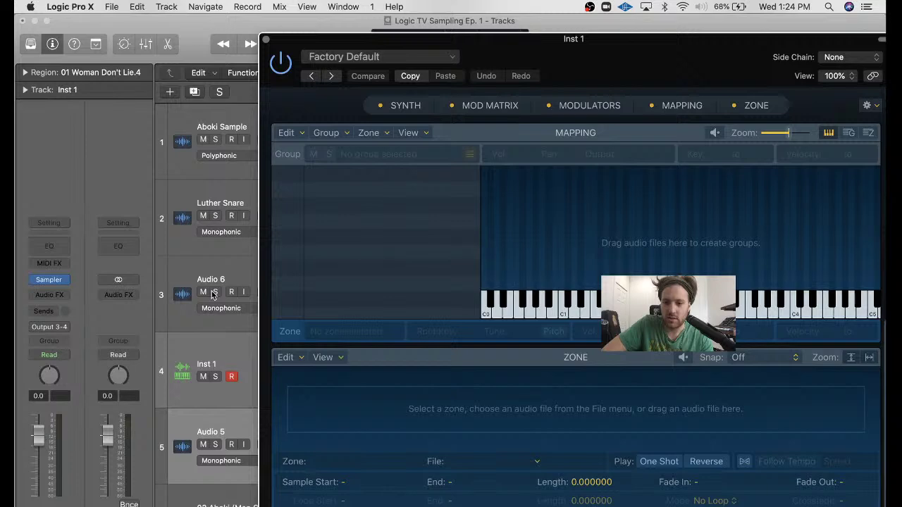
{"action": "left_click_drag", "start_coordinate": [581, 38], "coordinate": [411, 9]}
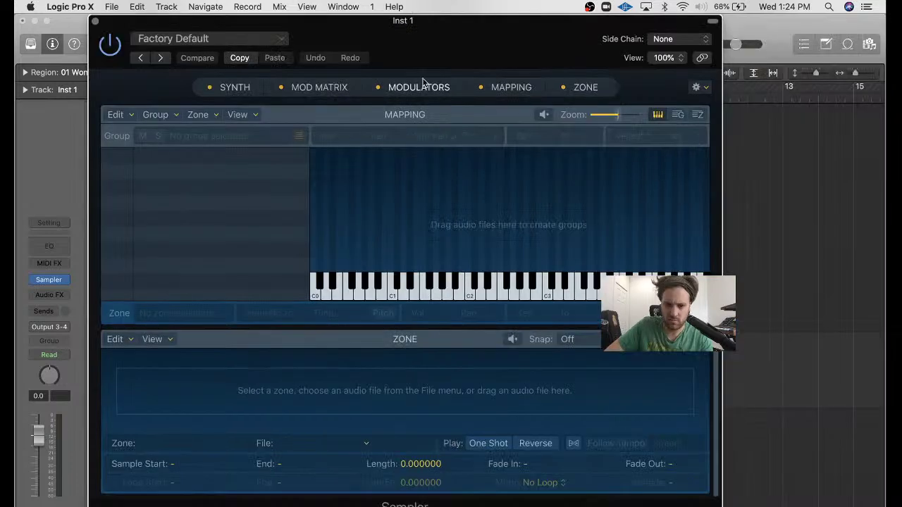
{"action": "left_click_drag", "start_coordinate": [423, 20], "coordinate": [476, 87]}
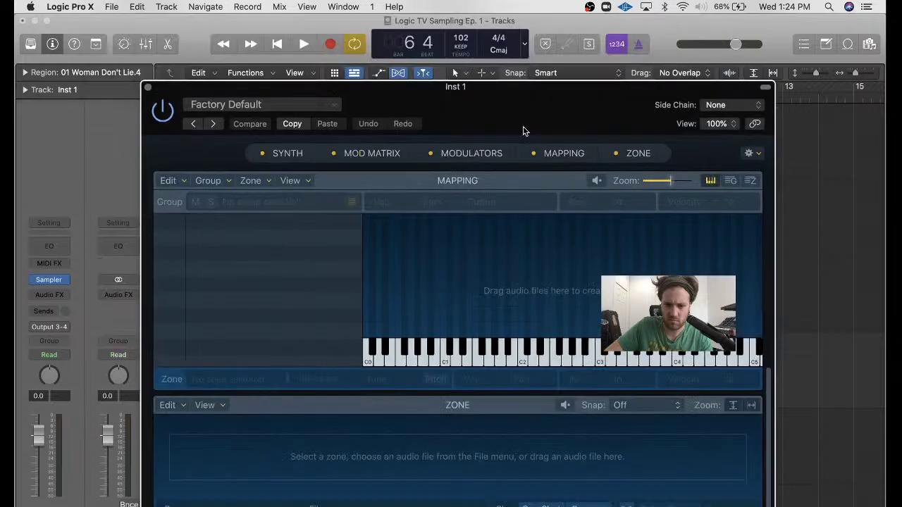
{"action": "left_click_drag", "start_coordinate": [523, 131], "coordinate": [397, 395]}
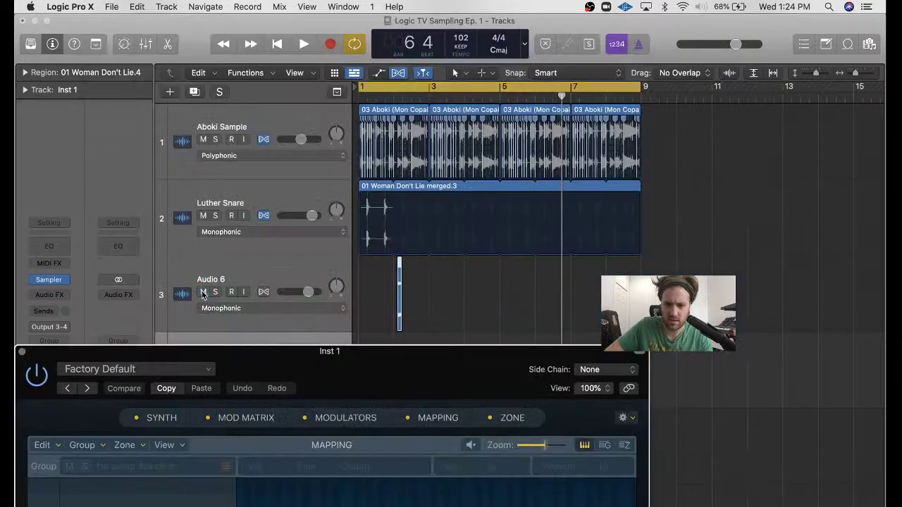
- Drop the short Audio 6 slice onto the Sampler's mapping area and audition its G#1 root key
{"action": "left_click", "coordinate": [219, 279]}
{"action": "left_click_drag", "start_coordinate": [399, 292], "coordinate": [398, 455]}
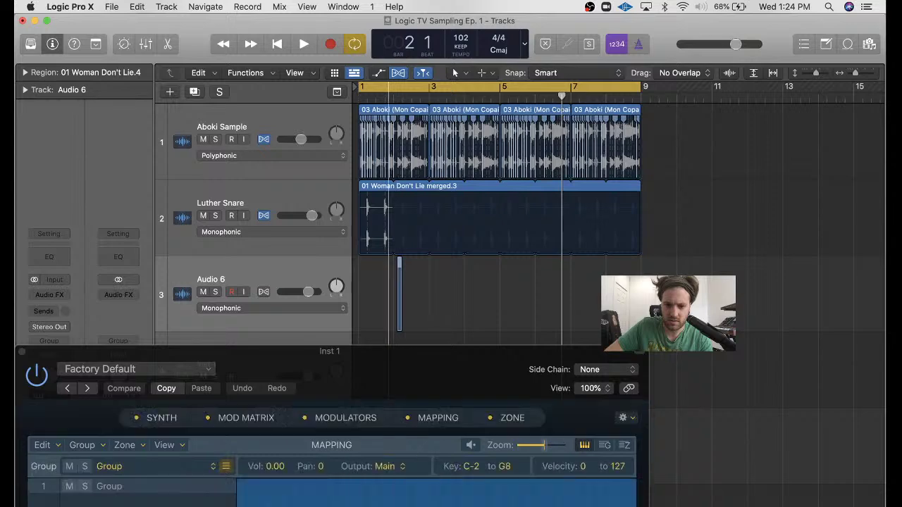
{"action": "left_click_drag", "start_coordinate": [390, 362], "coordinate": [523, 94]}
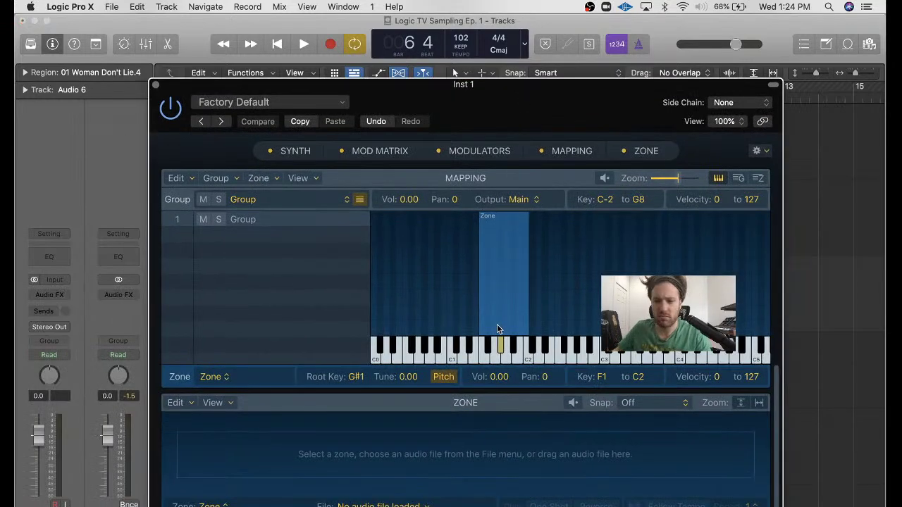
{"action": "left_click", "coordinate": [501, 346]}
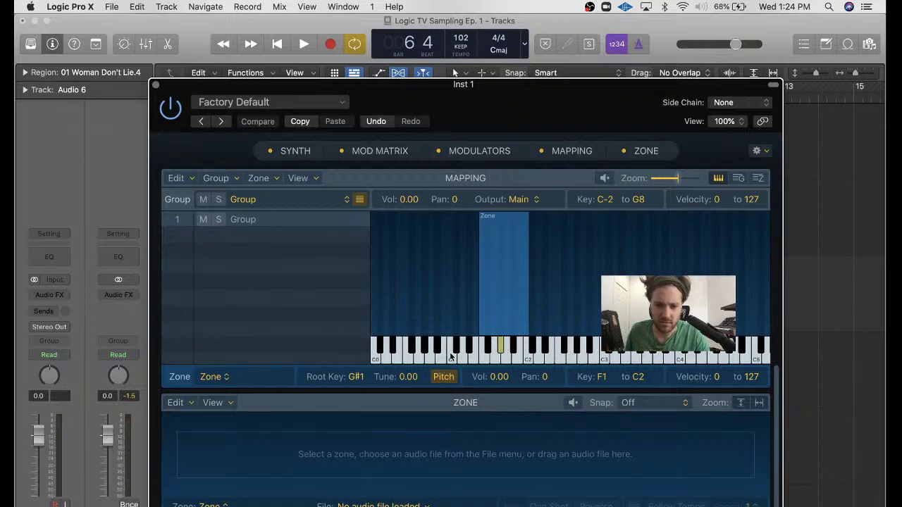
- Move the short slice on the Audio 6 track to bar 11, clear of the Sampler window
{"action": "left_click_drag", "start_coordinate": [463, 84], "coordinate": [285, 334]}
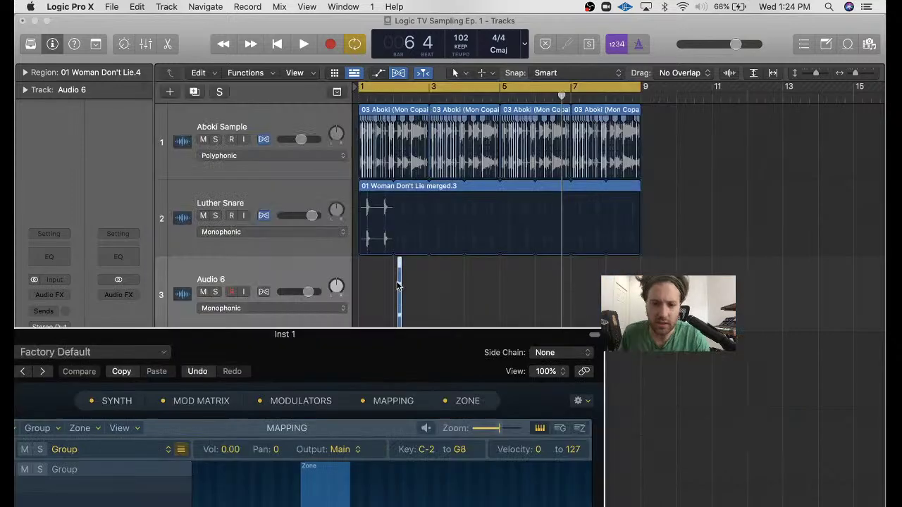
{"action": "left_click", "coordinate": [399, 286]}
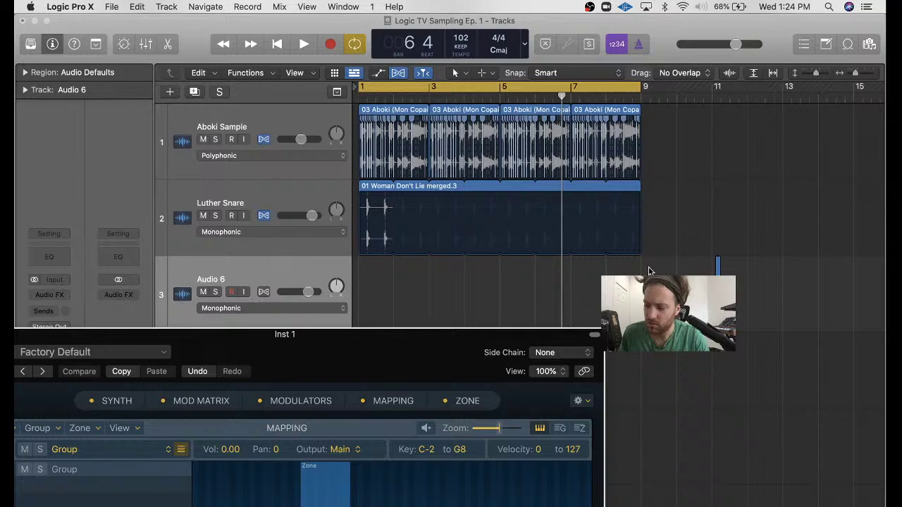
{"action": "left_click_drag", "start_coordinate": [493, 334], "coordinate": [571, 27]}
- Try to load the slice from bar 11 into the Sampler's zone editor, and check the zone's audio file options
{"action": "left_click", "coordinate": [296, 301]}
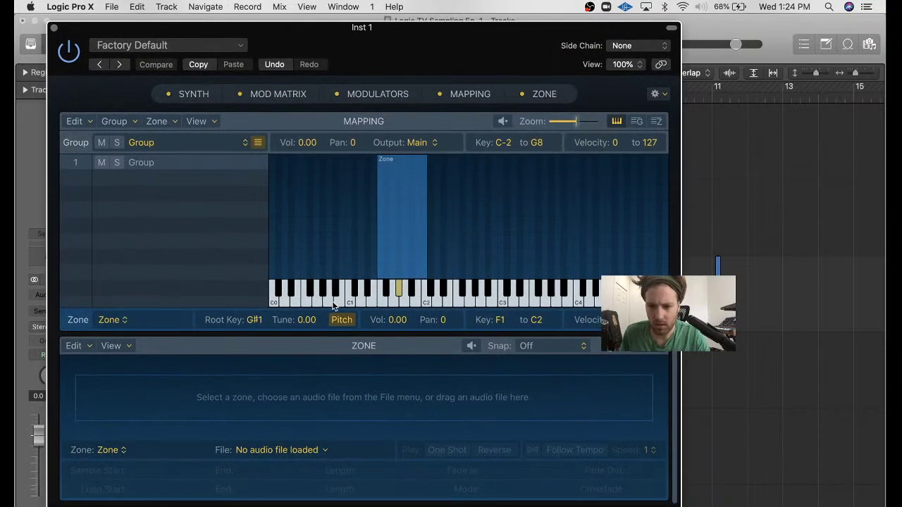
{"action": "left_click", "coordinate": [367, 173]}
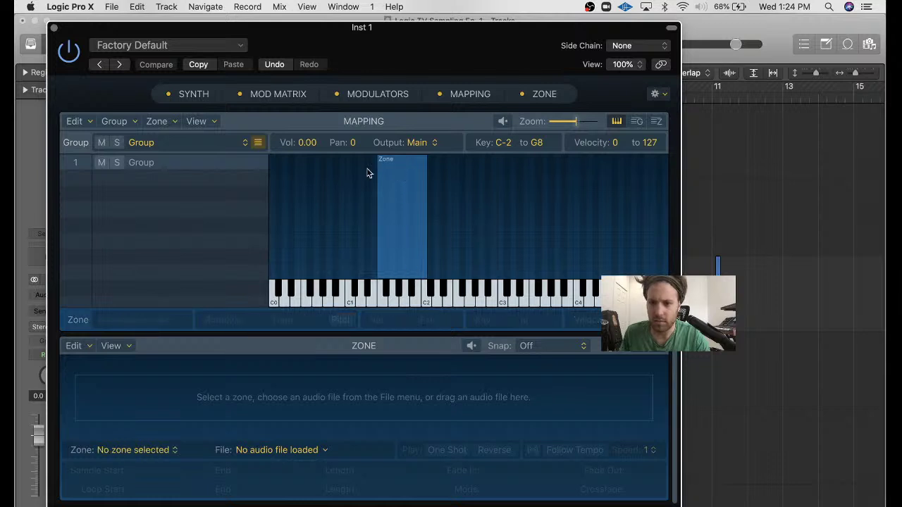
{"action": "left_click", "coordinate": [158, 162]}
{"action": "left_click", "coordinate": [343, 414]}
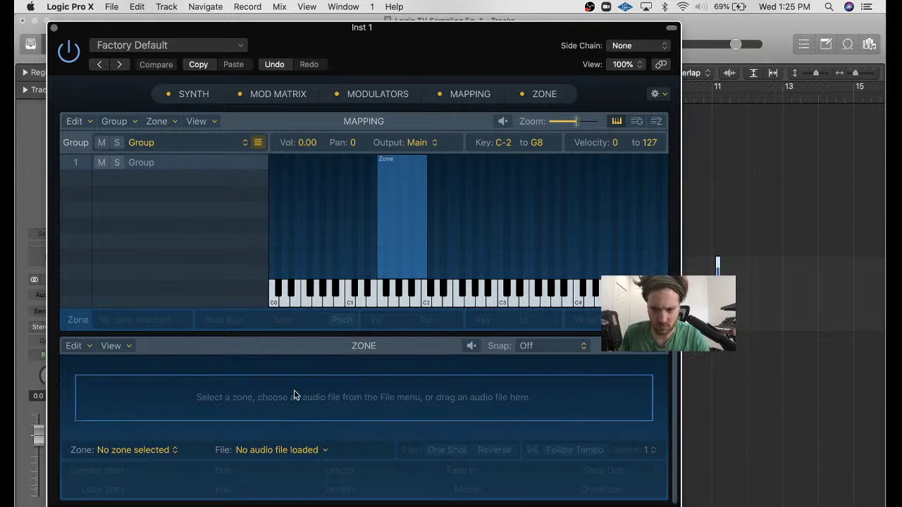
{"action": "left_click_drag", "start_coordinate": [712, 345], "coordinate": [501, 391]}
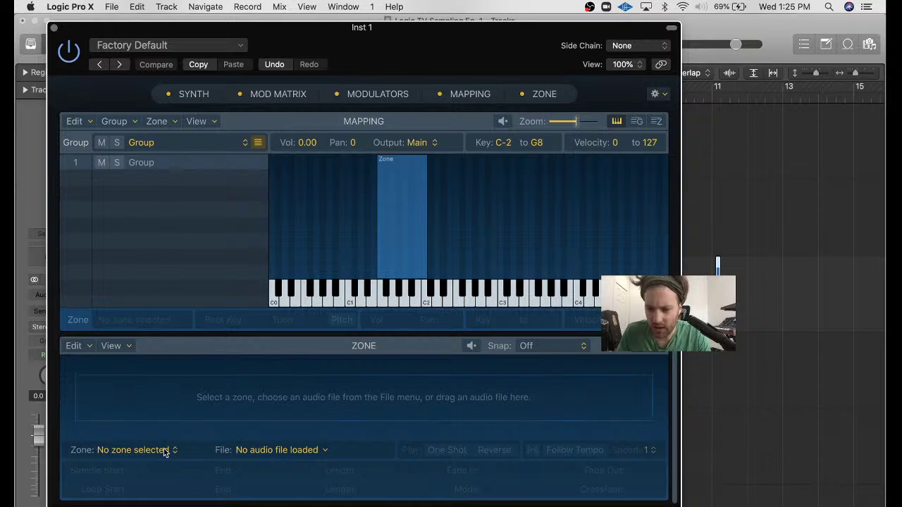
{"action": "left_click", "coordinate": [322, 452]}
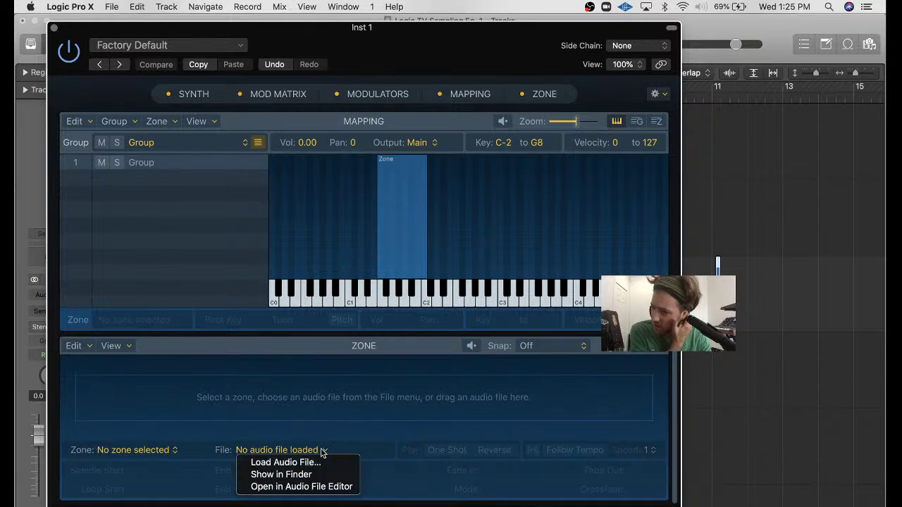
{"action": "left_click", "coordinate": [330, 415]}
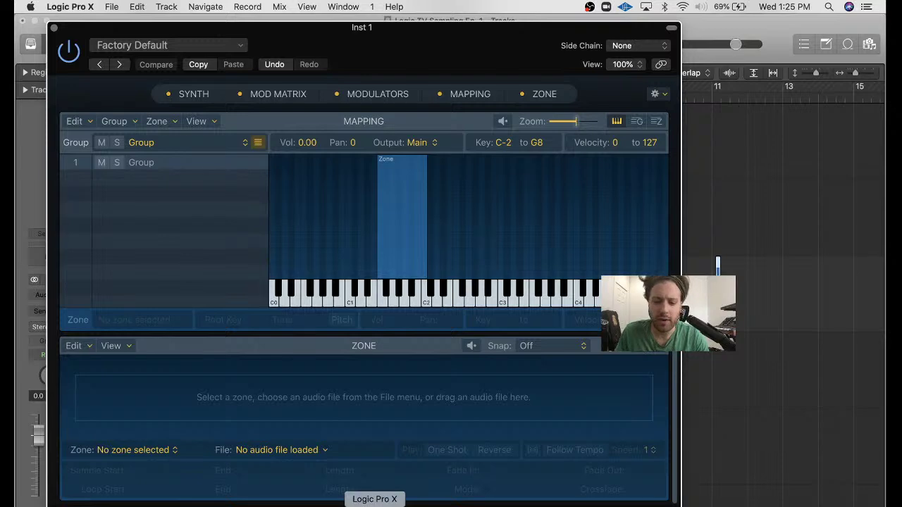
- Switch to the Music app and load the song Woman Don't Lie from it into the Sampler as a zone on C1
{"action": "left_click", "coordinate": [397, 504]}
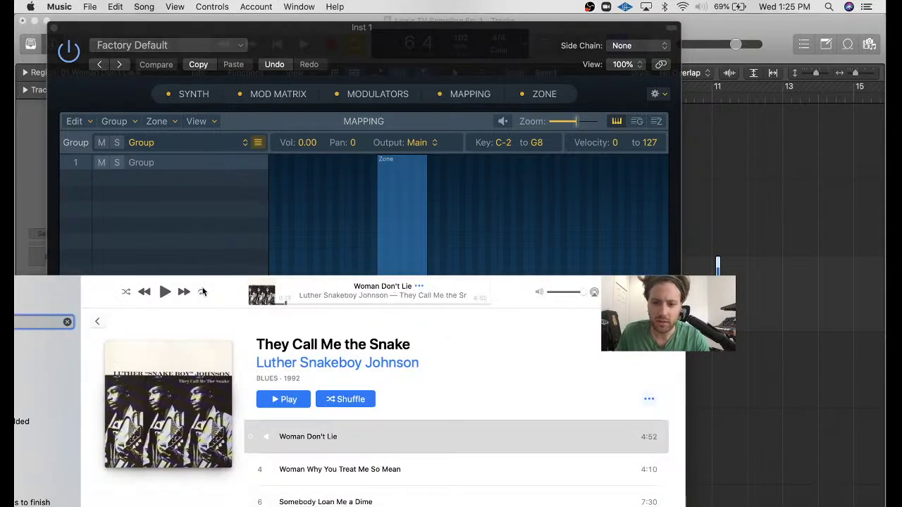
{"action": "left_click_drag", "start_coordinate": [95, 294], "coordinate": [596, 34]}
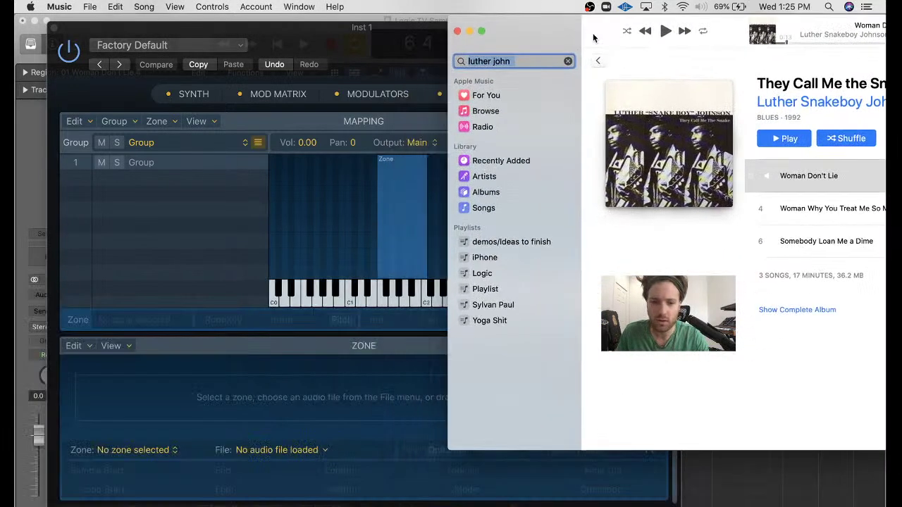
{"action": "left_click_drag", "start_coordinate": [833, 181], "coordinate": [288, 250]}
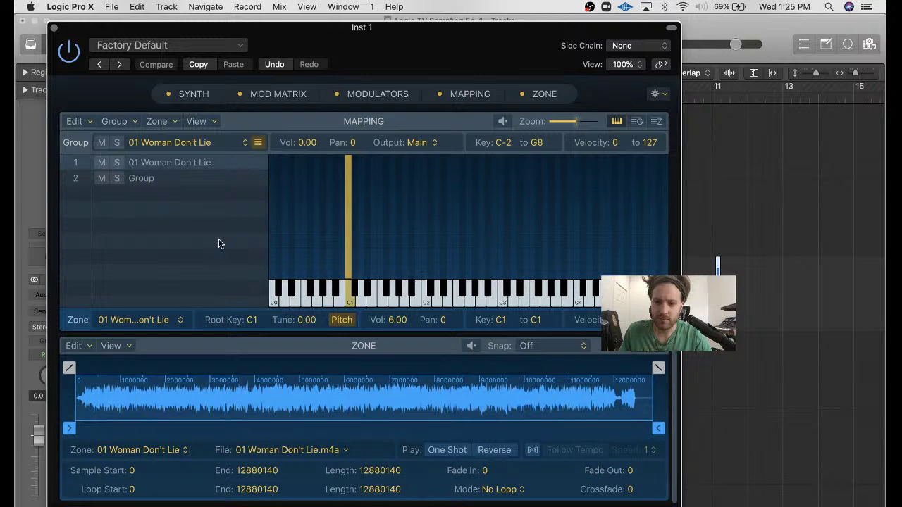
- Set the Woman Don't Lie zone's sample start to about 585560 in the Sampler's waveform, just before a hit
{"action": "mouse_move", "coordinate": [69, 367]}
{"action": "left_mouse_down"}
{"action": "mouse_move", "coordinate": [111, 369]}
{"action": "mouse_move", "coordinate": [70, 368]}
{"action": "left_mouse_up"}
{"action": "left_click_drag", "start_coordinate": [69, 428], "coordinate": [98, 429]}
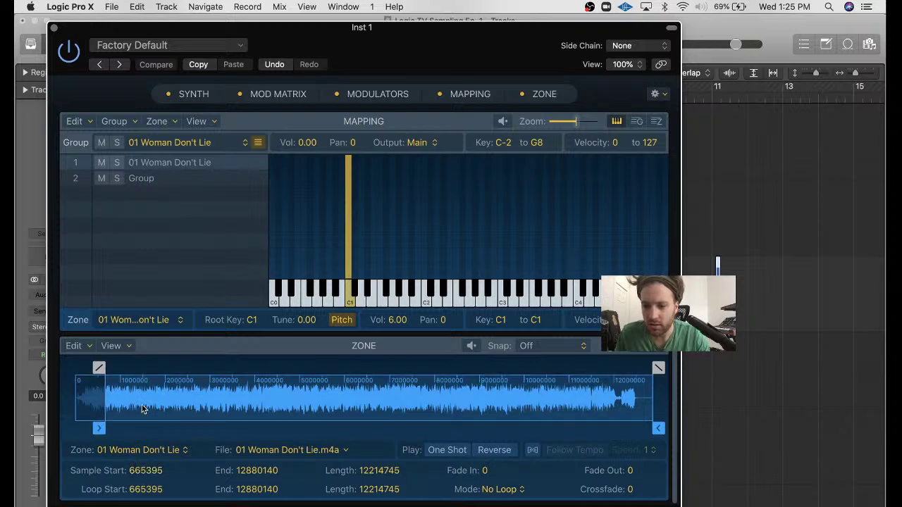
{"action": "scroll", "coordinate": [136, 399], "scroll_direction": "up", "scroll_amount": 3}
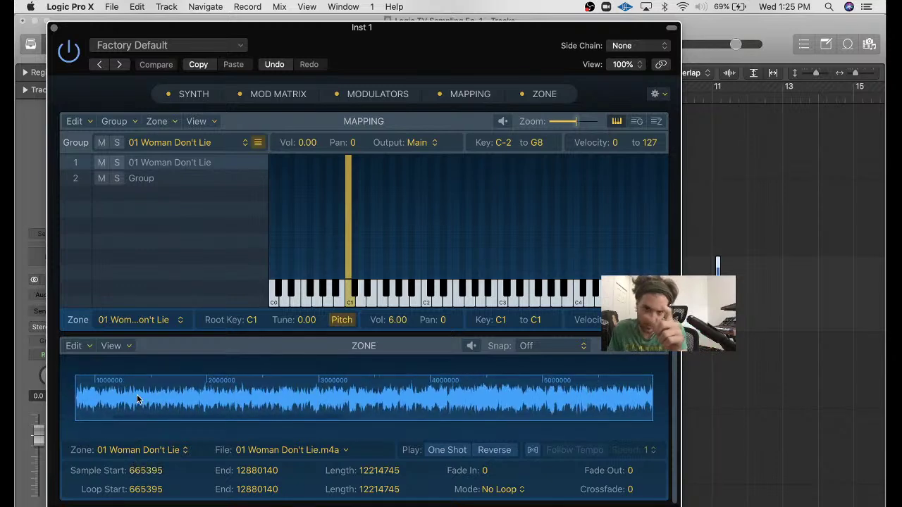
{"action": "scroll", "coordinate": [136, 399], "scroll_direction": "up", "scroll_amount": 3}
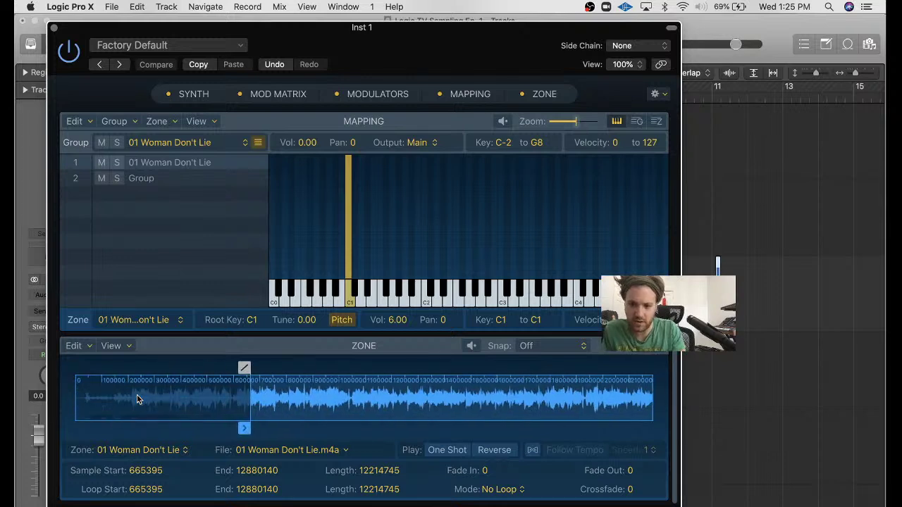
{"action": "scroll", "coordinate": [260, 425], "scroll_direction": "up", "scroll_amount": 2}
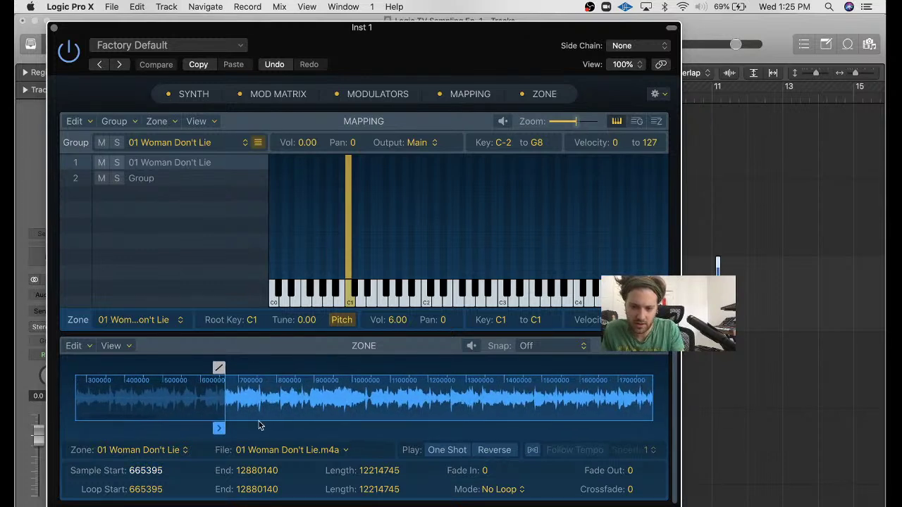
{"action": "scroll", "coordinate": [259, 425], "scroll_direction": "up", "scroll_amount": 2}
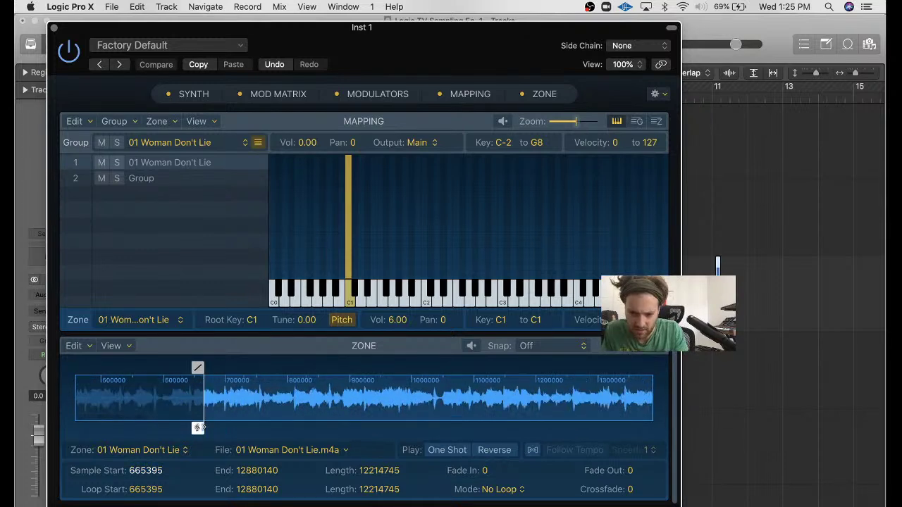
{"action": "left_click_drag", "start_coordinate": [204, 428], "coordinate": [148, 426]}
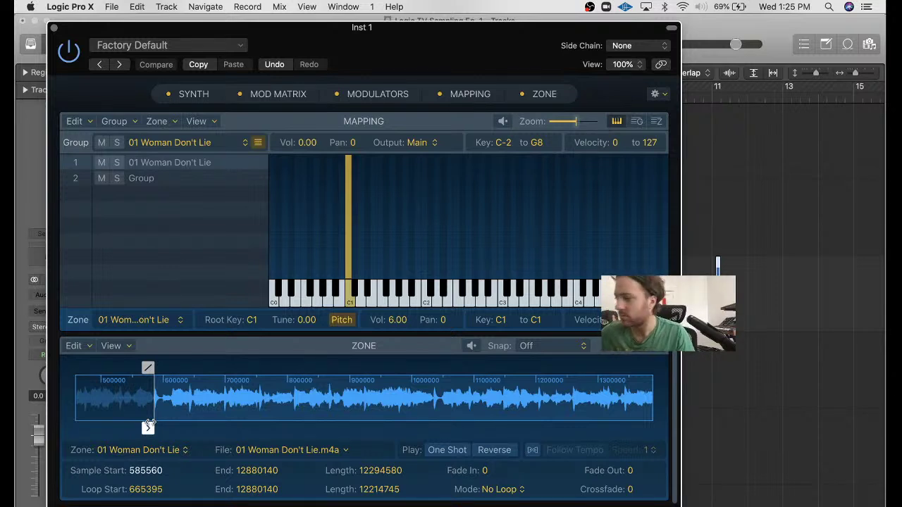
- Record-enable the Inst 1 track and briefly play the project with the Sampler moved clear of the track headers
{"action": "left_click_drag", "start_coordinate": [361, 54], "coordinate": [366, 483]}
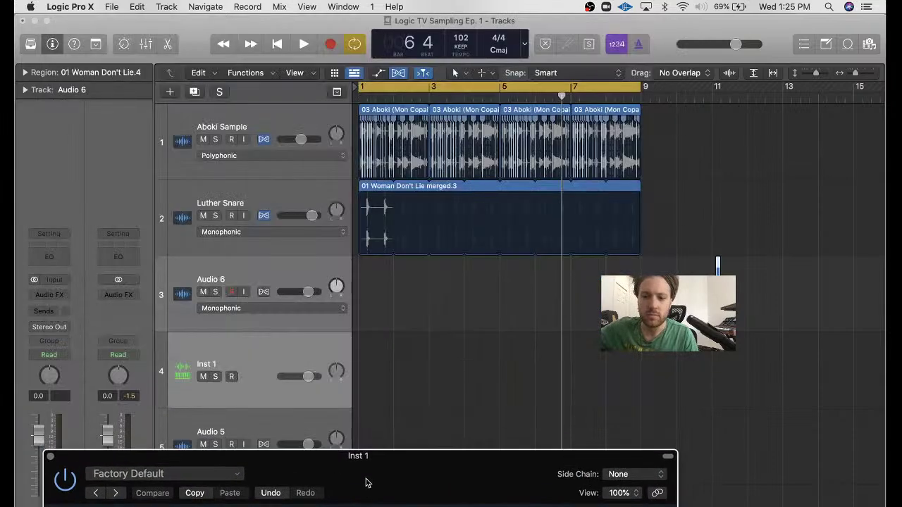
{"action": "left_click", "coordinate": [232, 376]}
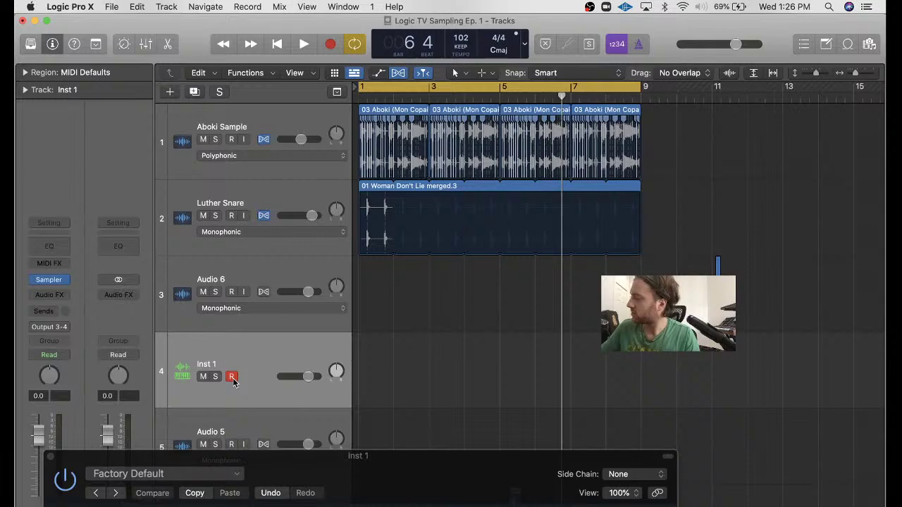
{"action": "left_click_drag", "start_coordinate": [386, 484], "coordinate": [512, 105]}
{"action": "key", "text": "space"}
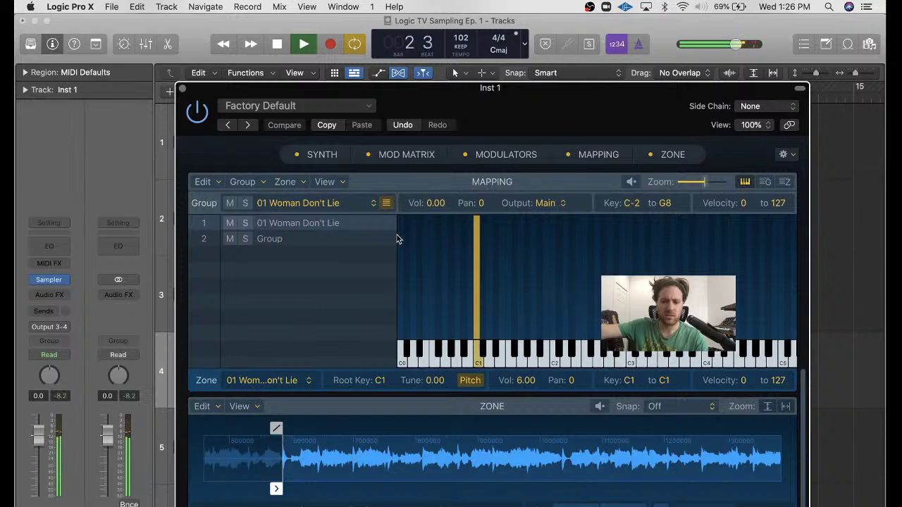
{"action": "key", "text": "space"}
- Route the Inst 1 channel's output to Stereo Out
{"action": "left_click", "coordinate": [56, 327]}
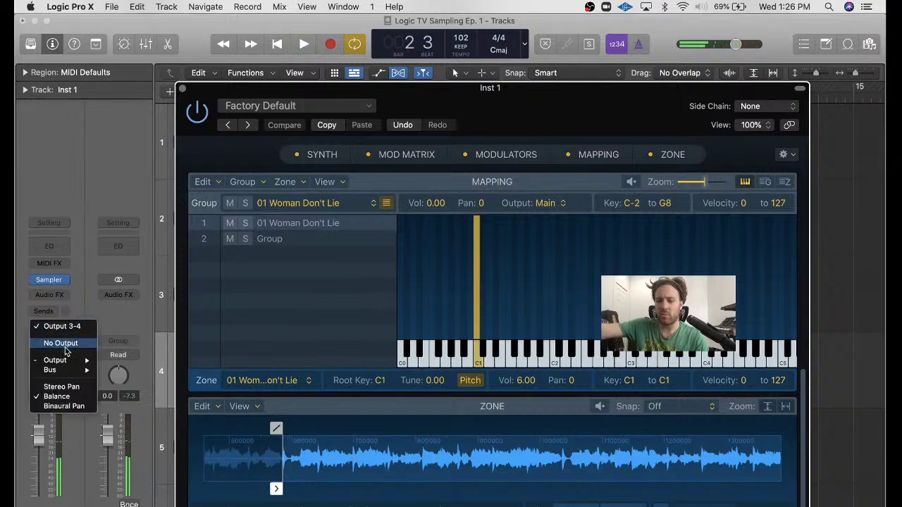
{"action": "mouse_move", "coordinate": [57, 360]}
{"action": "left_click", "coordinate": [127, 362]}
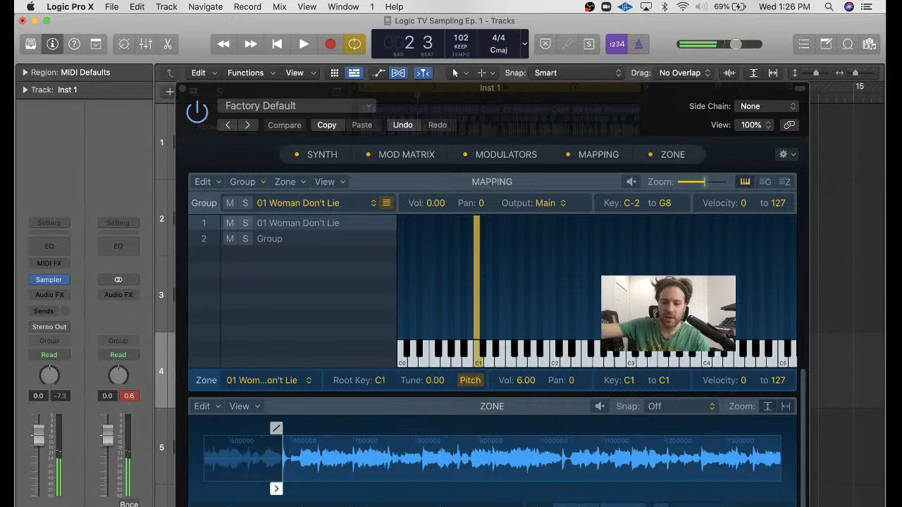
- Trim the Woman Don't Lie zone to one short hit, with sample start at about 599220 and end at about 612189
{"action": "left_click_drag", "start_coordinate": [276, 490], "coordinate": [284, 492]}
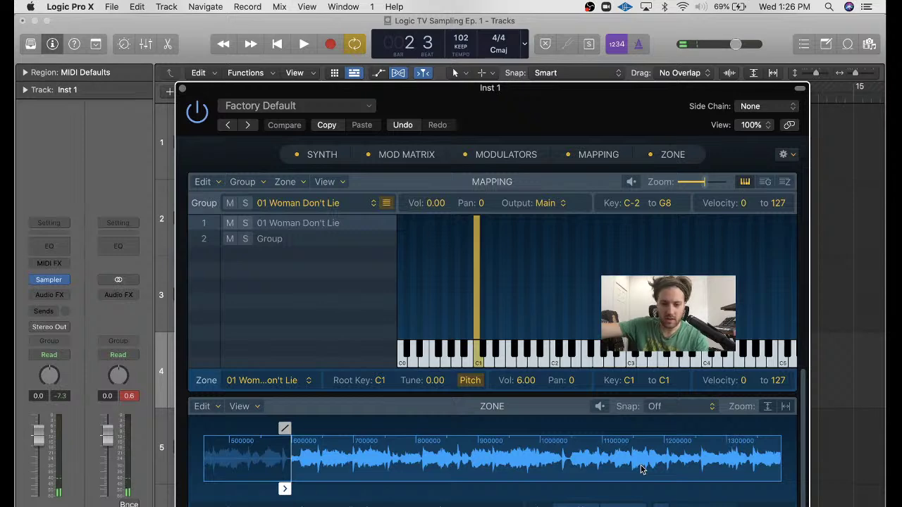
{"action": "scroll", "coordinate": [641, 469], "scroll_direction": "down", "scroll_amount": 5}
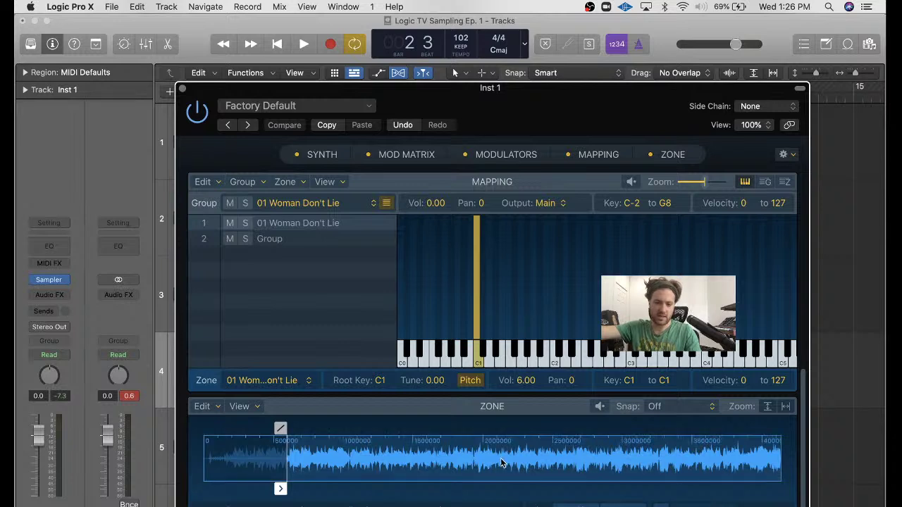
{"action": "scroll", "coordinate": [534, 465], "scroll_direction": "down", "scroll_amount": 3}
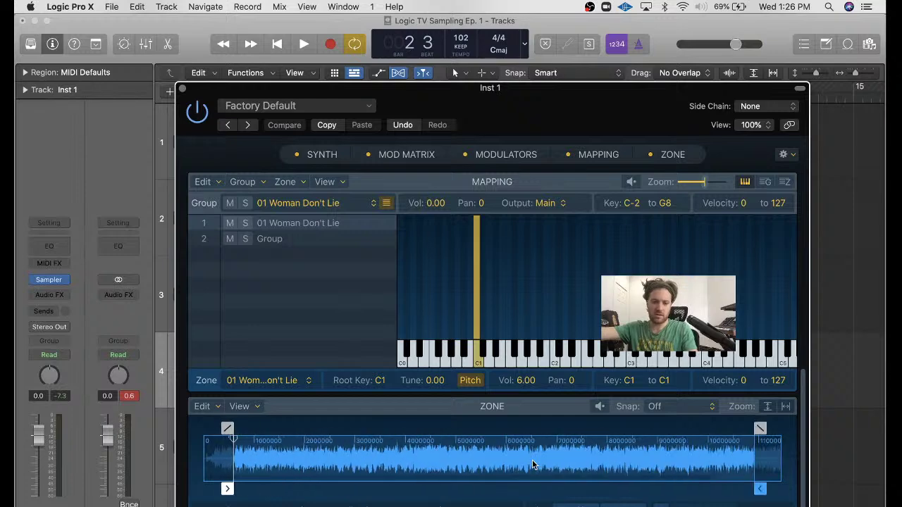
{"action": "left_click_drag", "start_coordinate": [699, 489], "coordinate": [241, 492]}
{"action": "scroll", "coordinate": [307, 465], "scroll_direction": "up", "scroll_amount": 4}
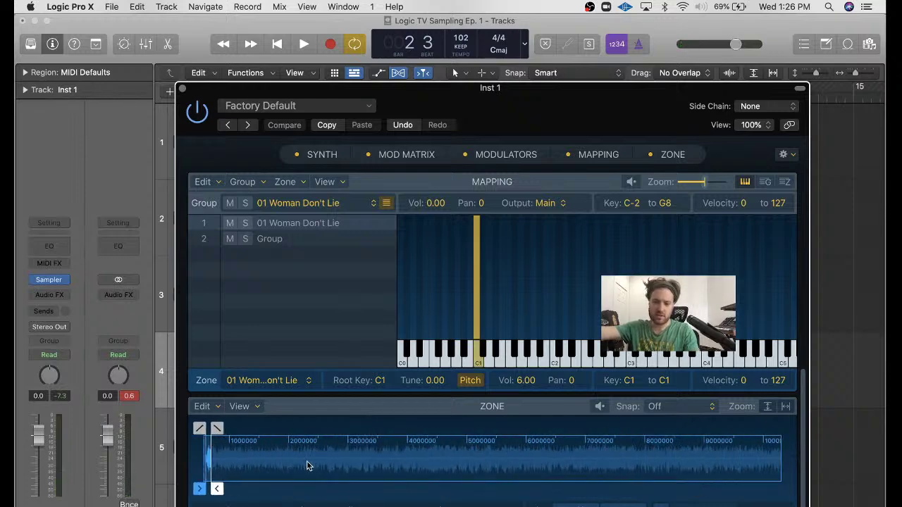
{"action": "scroll", "coordinate": [307, 465], "scroll_direction": "up", "scroll_amount": 8}
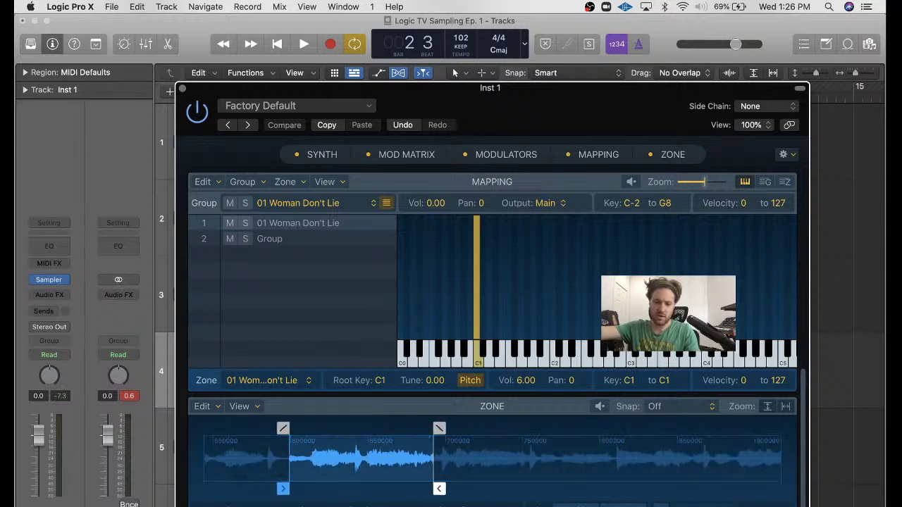
{"action": "left_click_drag", "start_coordinate": [439, 489], "coordinate": [318, 492]}
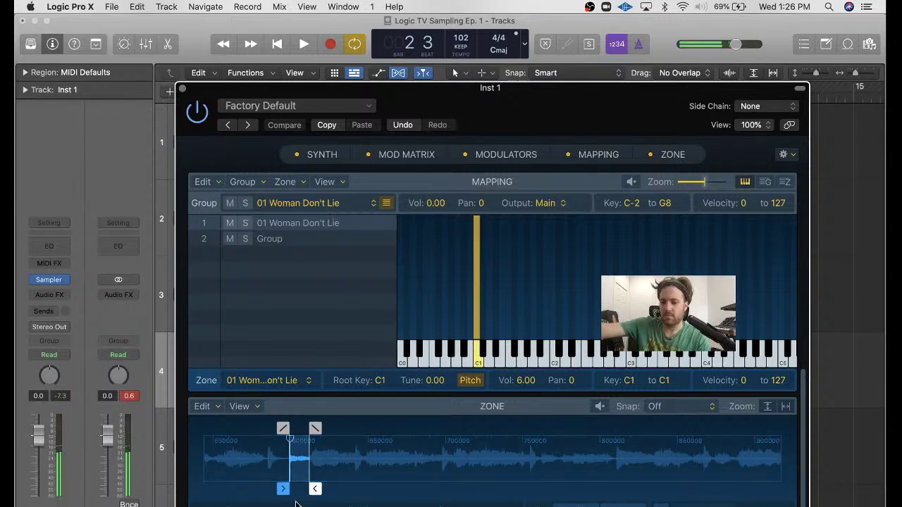
- Audition the zone on C1 and extend its key range to span C0 through about C3
{"action": "left_click_drag", "start_coordinate": [533, 112], "coordinate": [536, 45]}
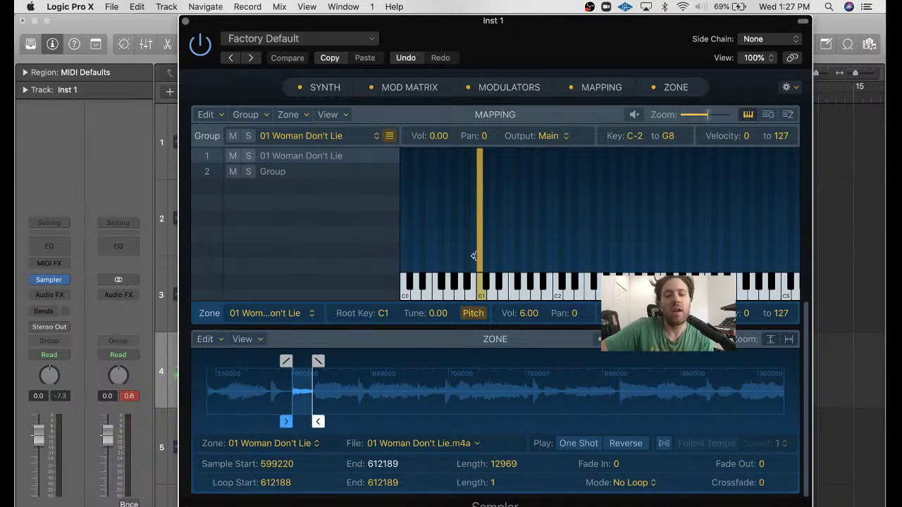
{"action": "left_click", "coordinate": [480, 292]}
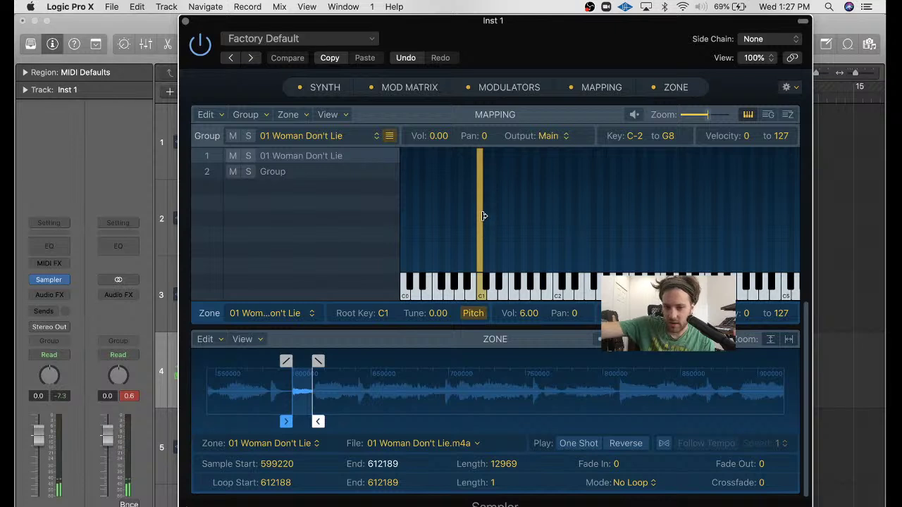
{"action": "left_click_drag", "start_coordinate": [481, 200], "coordinate": [644, 219]}
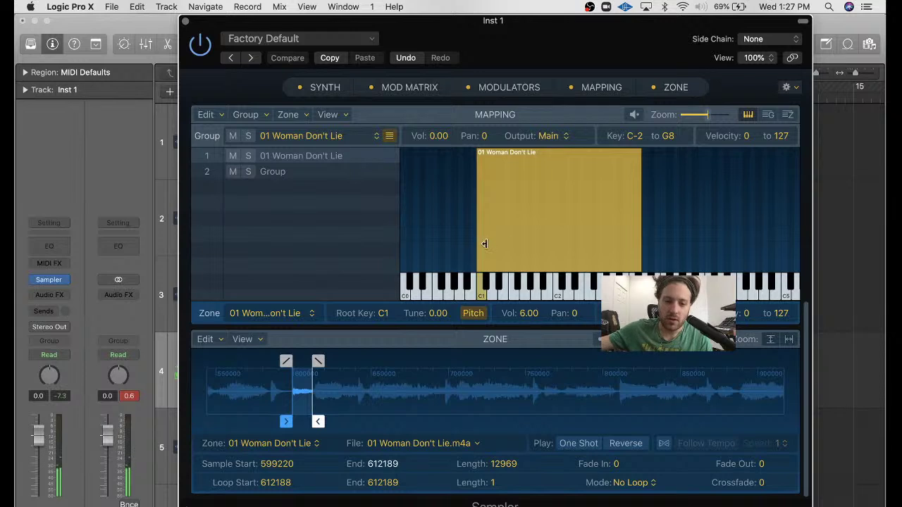
{"action": "left_click_drag", "start_coordinate": [473, 244], "coordinate": [399, 232]}
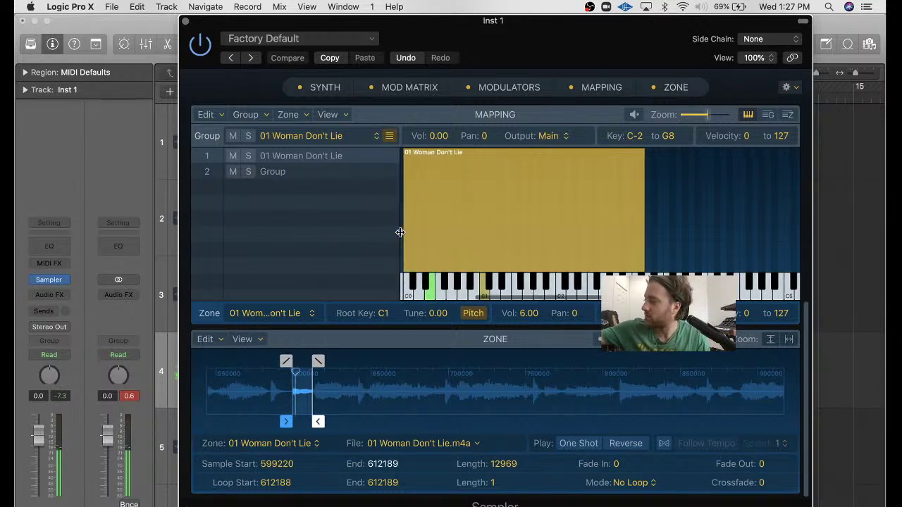
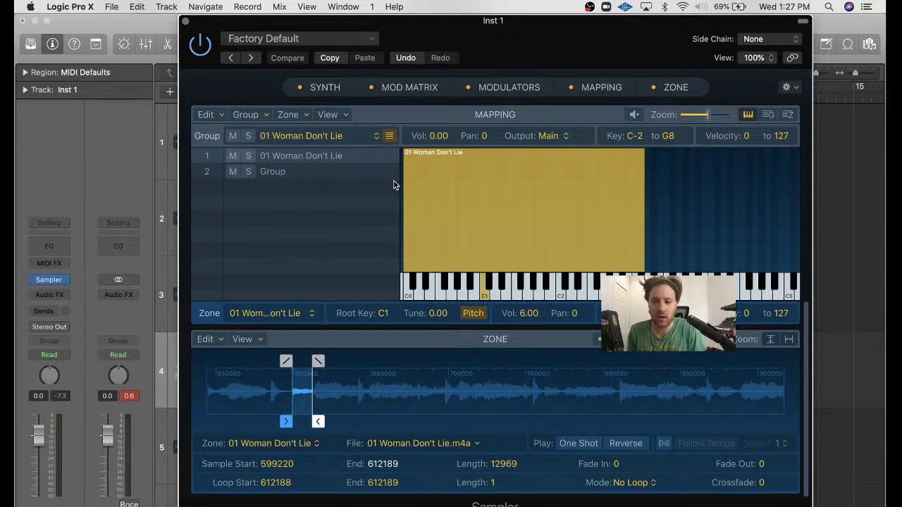
- Close the Sampler and raise the Inst 1 channel volume to 2.7 dB during playback, resetting the output's peak level display
{"action": "left_click", "coordinate": [138, 396]}
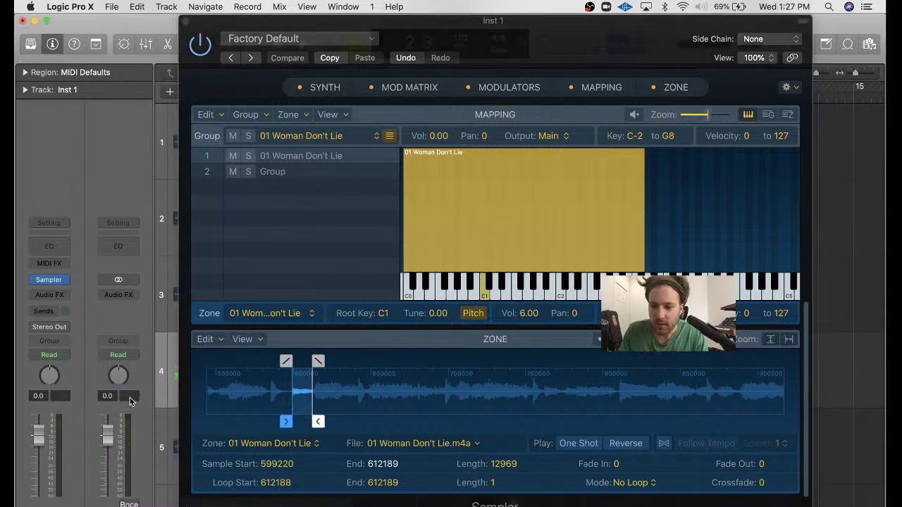
{"action": "left_click", "coordinate": [185, 23]}
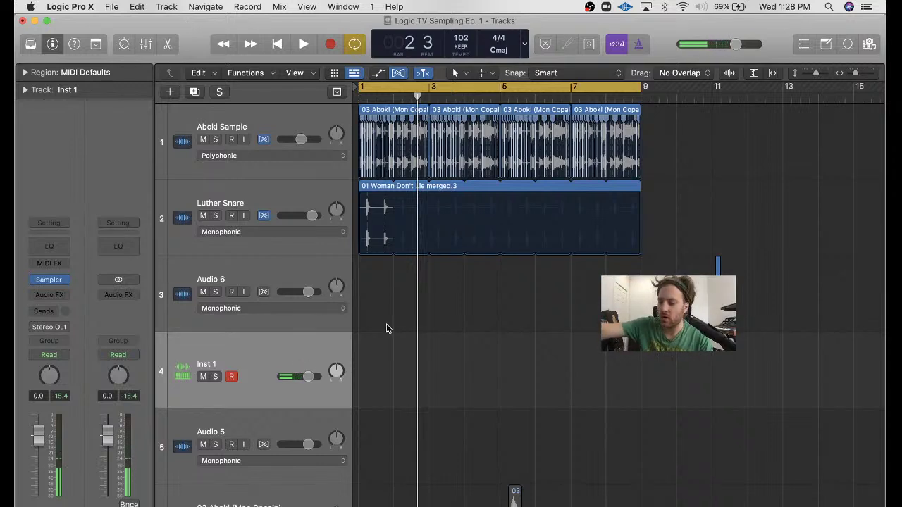
{"action": "key", "text": "space"}
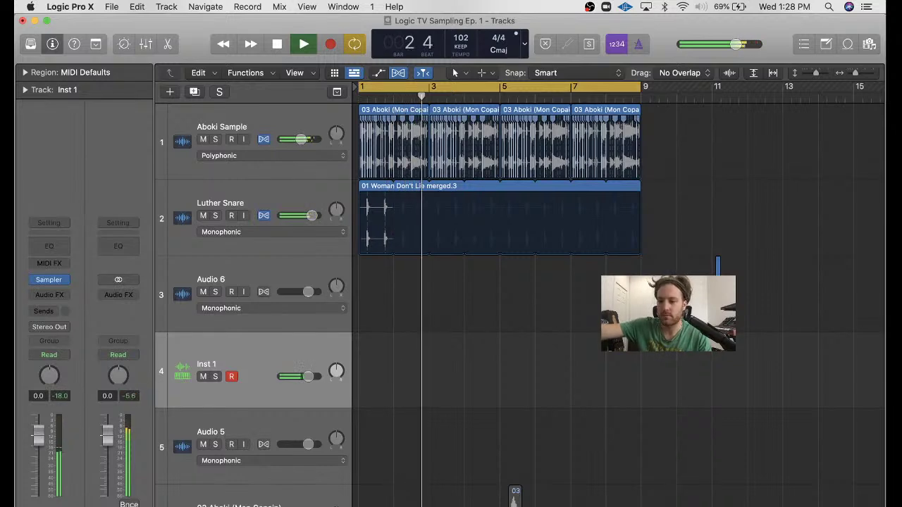
{"action": "left_click_drag", "start_coordinate": [38, 437], "coordinate": [40, 420]}
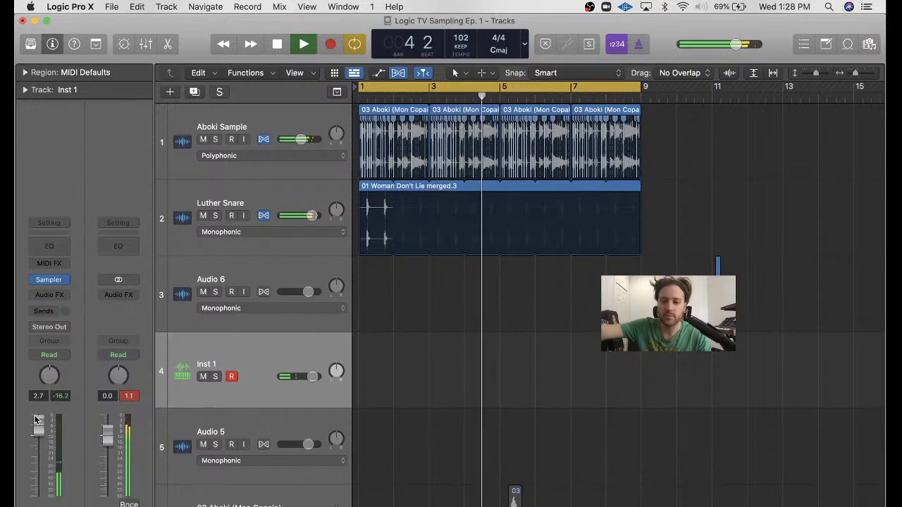
{"action": "left_click", "coordinate": [132, 398]}
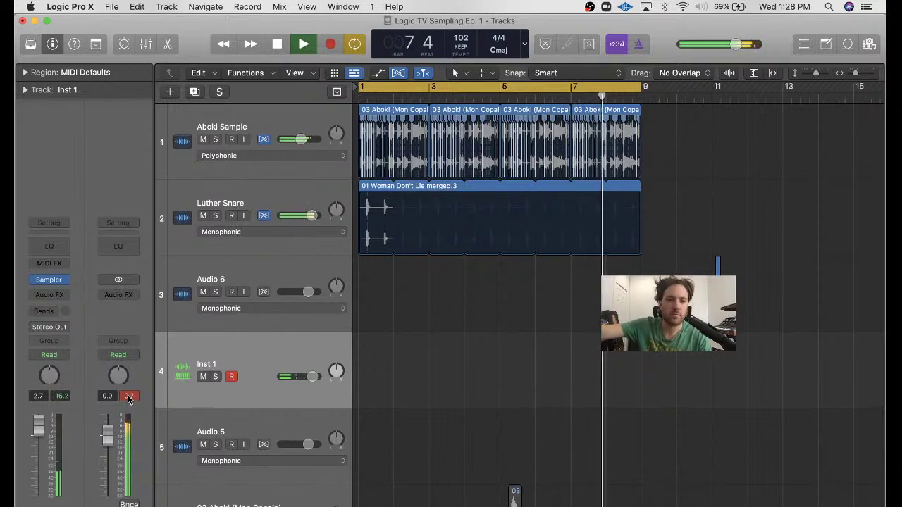
{"action": "key", "text": "space"}
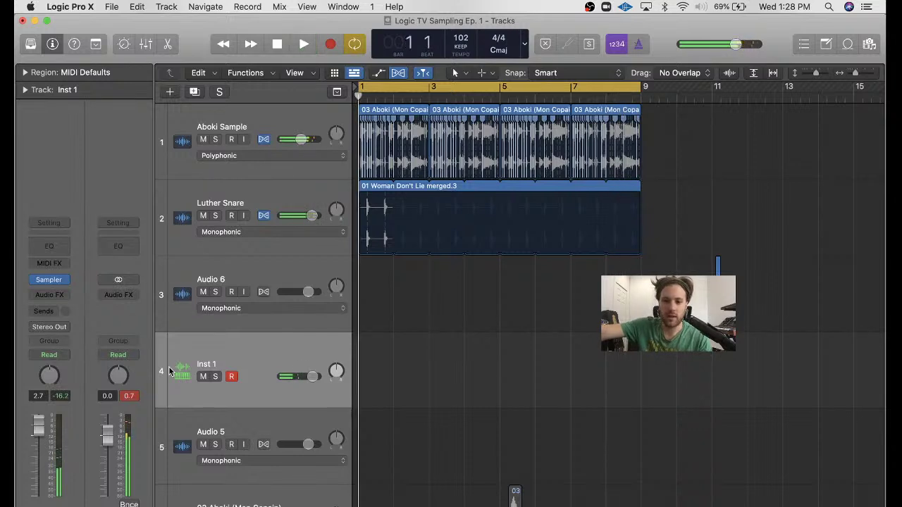
- Record a C1 hit pattern on the Inst 1 track and trim the recorded region to two bars, ending at bar 3
{"action": "key", "text": "r"}
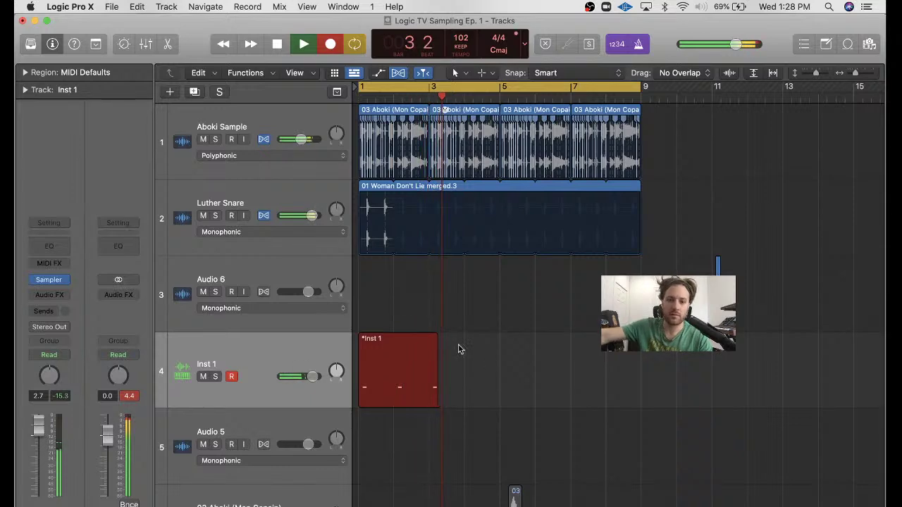
{"action": "key", "text": "space"}
{"action": "key", "text": "p"}
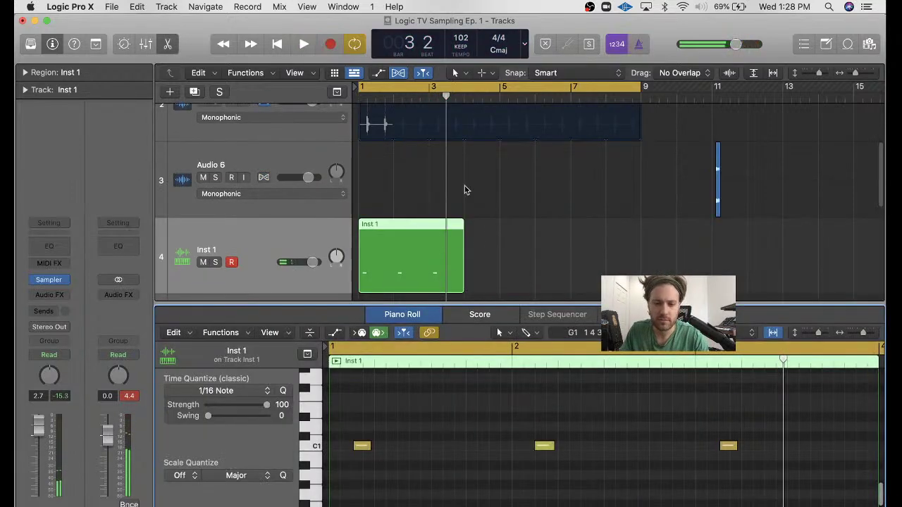
{"action": "left_click_drag", "start_coordinate": [462, 279], "coordinate": [429, 278]}
- Quantize the region's two C1 notes to 1/16 notes, loop the region up to bar 9, and close the Piano Roll
{"action": "left_click_drag", "start_coordinate": [369, 419], "coordinate": [657, 458]}
{"action": "left_click", "coordinate": [282, 391]}
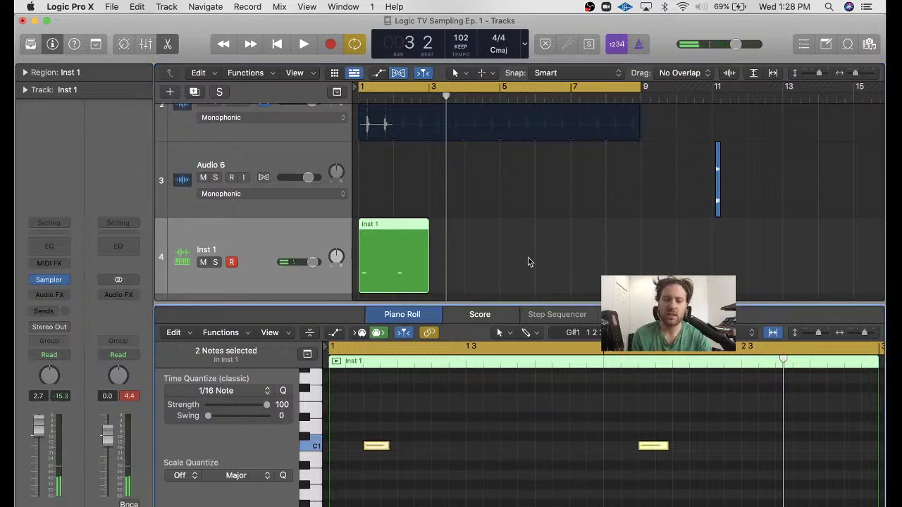
{"action": "left_click_drag", "start_coordinate": [431, 229], "coordinate": [640, 243]}
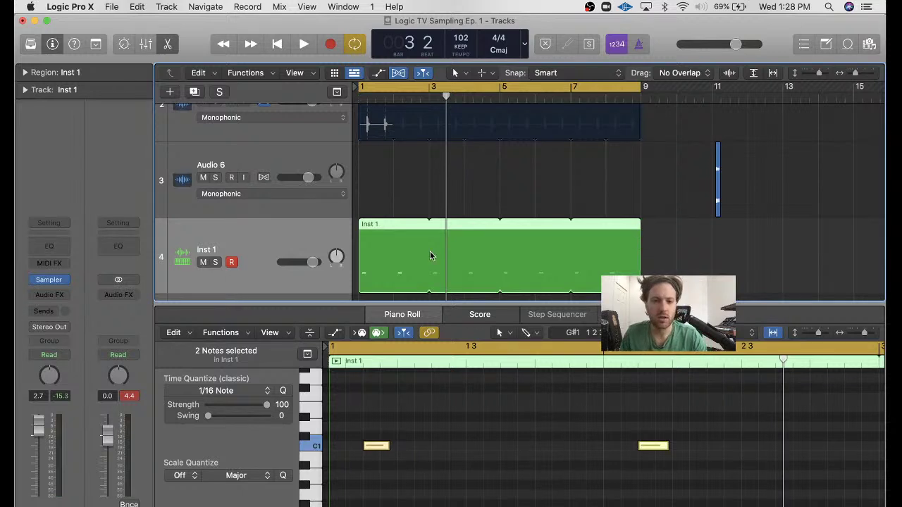
{"action": "key", "text": "e"}
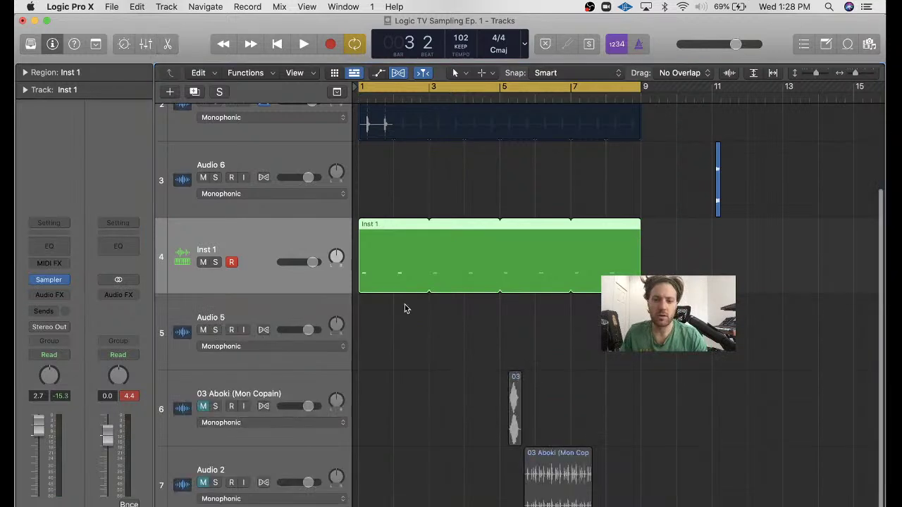
- Play the loop, turn off record-enable on Inst 1, rename the track Luther Hat, and reset the output's peak level display
{"action": "left_click", "coordinate": [405, 308]}
{"action": "key", "text": "space"}
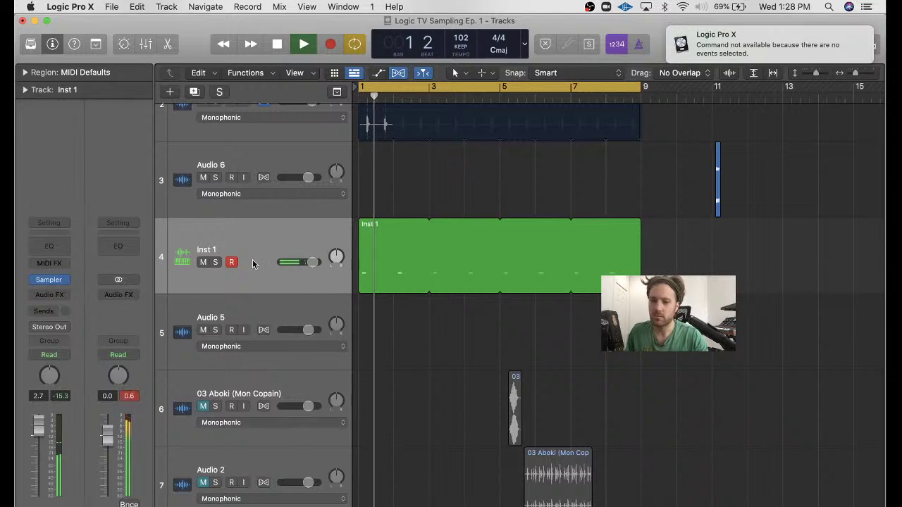
{"action": "left_click", "coordinate": [232, 263]}
{"action": "double_click", "coordinate": [206, 250]}
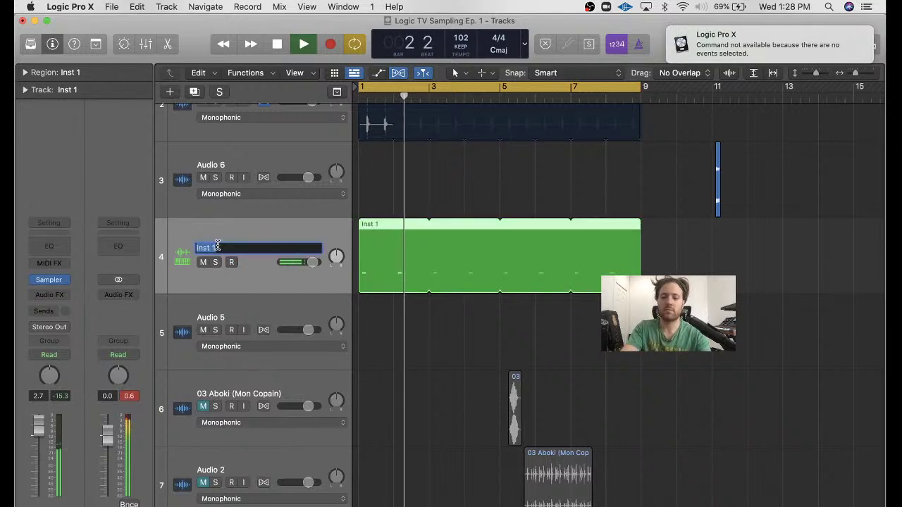
{"action": "type", "text": "Luther Hat"}
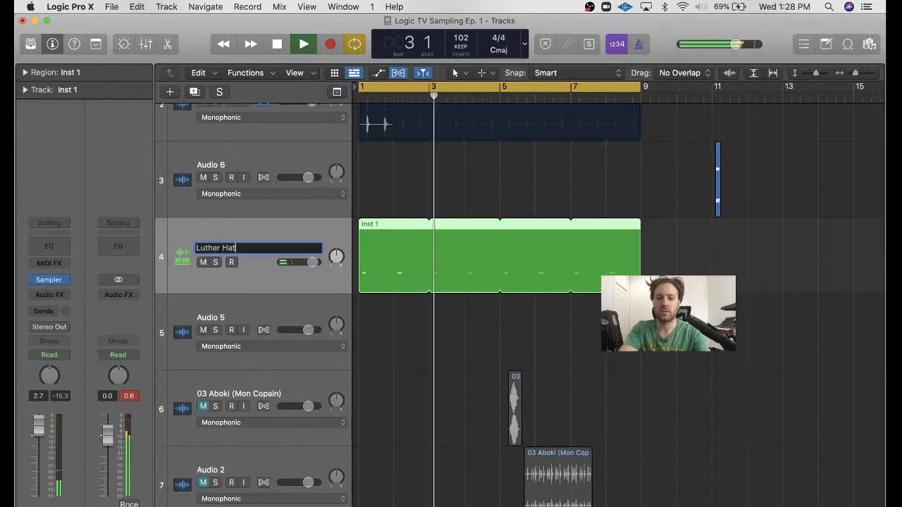
{"action": "key", "text": "Return"}
{"action": "left_click", "coordinate": [128, 397]}
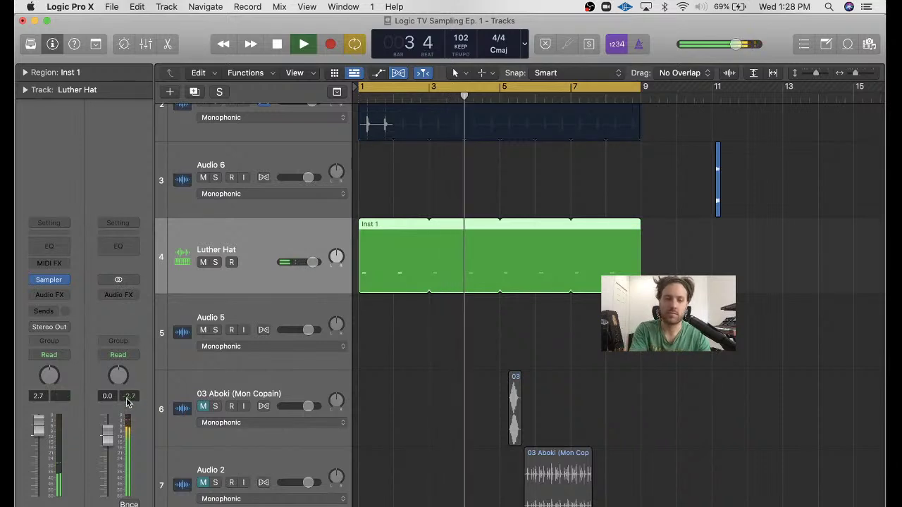
- Open the Inst 1 region of the Luther Hat track in the Piano Roll and shorten its second C1 note
{"action": "double_click", "coordinate": [397, 229]}
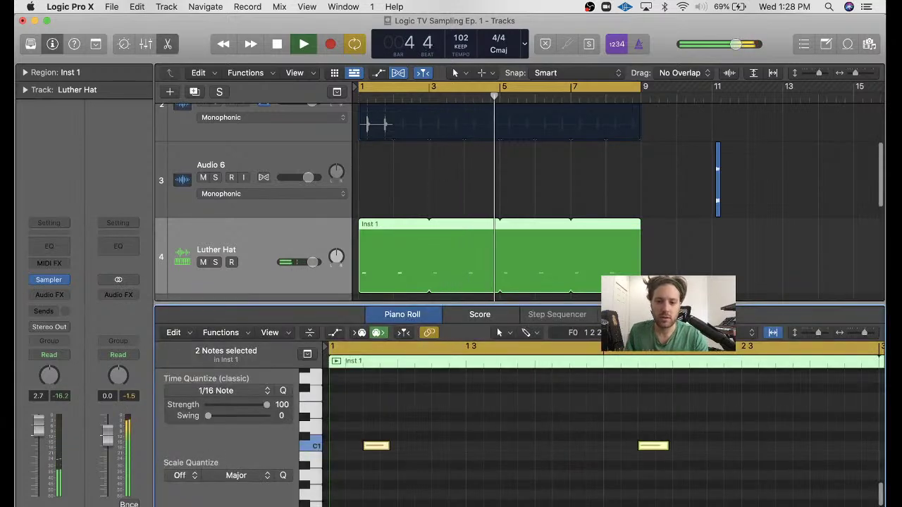
{"action": "mouse_move", "coordinate": [674, 448]}
{"action": "left_mouse_down"}
{"action": "mouse_move", "coordinate": [645, 446]}
{"action": "mouse_move", "coordinate": [661, 460]}
{"action": "left_mouse_up"}
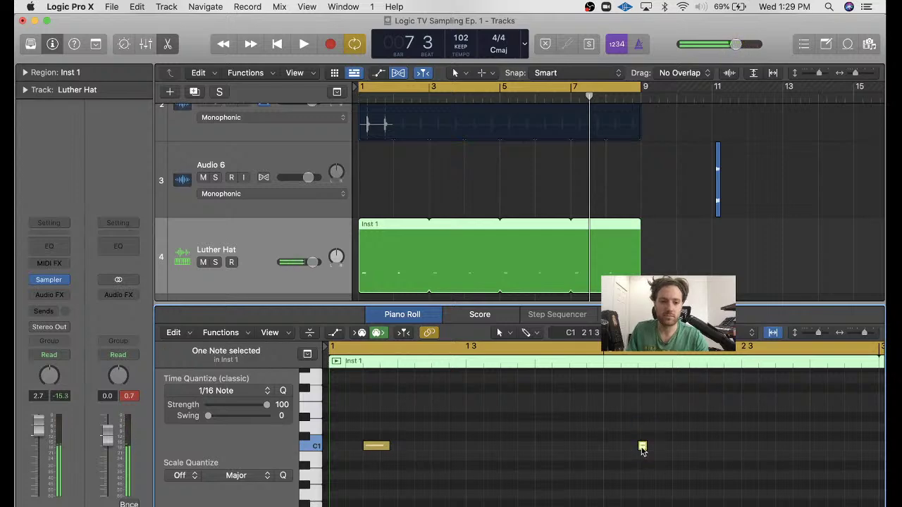
{"action": "left_click", "coordinate": [497, 411]}
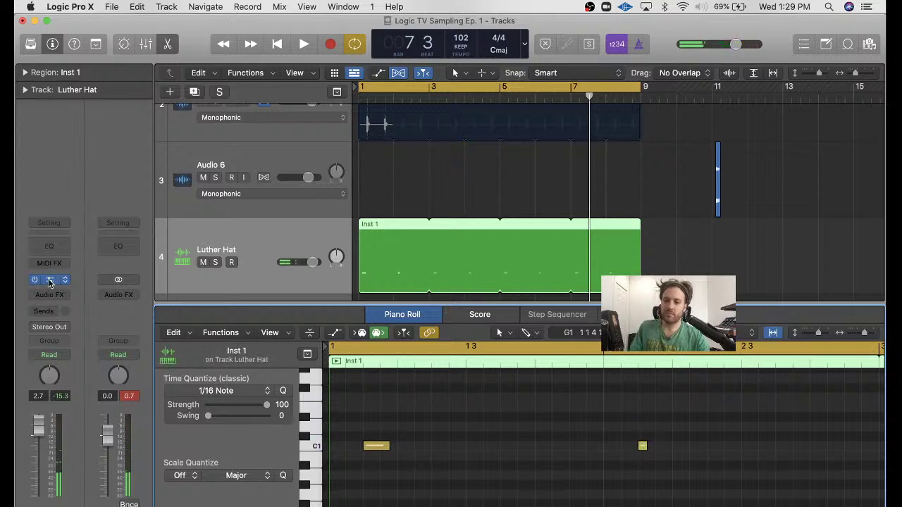
- Try One Shot playback on the 01 Woman Don't Lie zone in the Luther Hat Sampler, switching it back off and closing the plug-in
{"action": "key", "text": "v"}
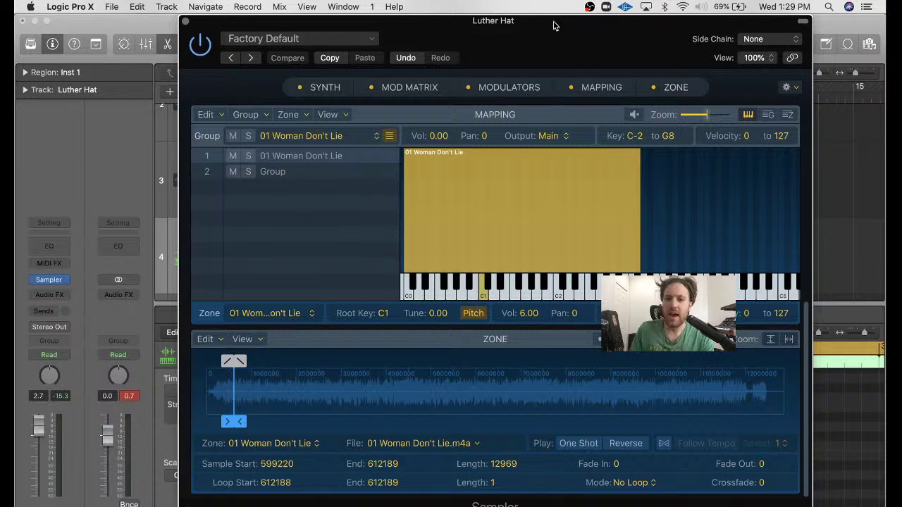
{"action": "left_click", "coordinate": [133, 396]}
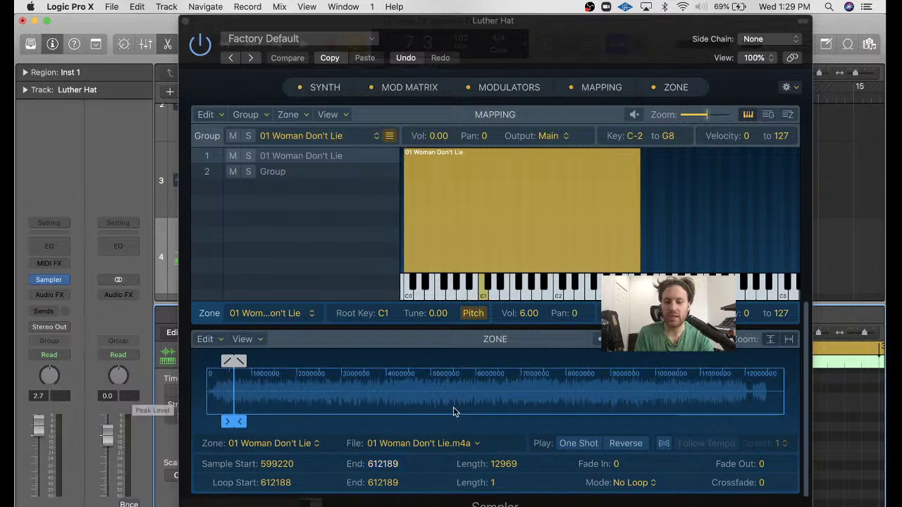
{"action": "left_click", "coordinate": [574, 443]}
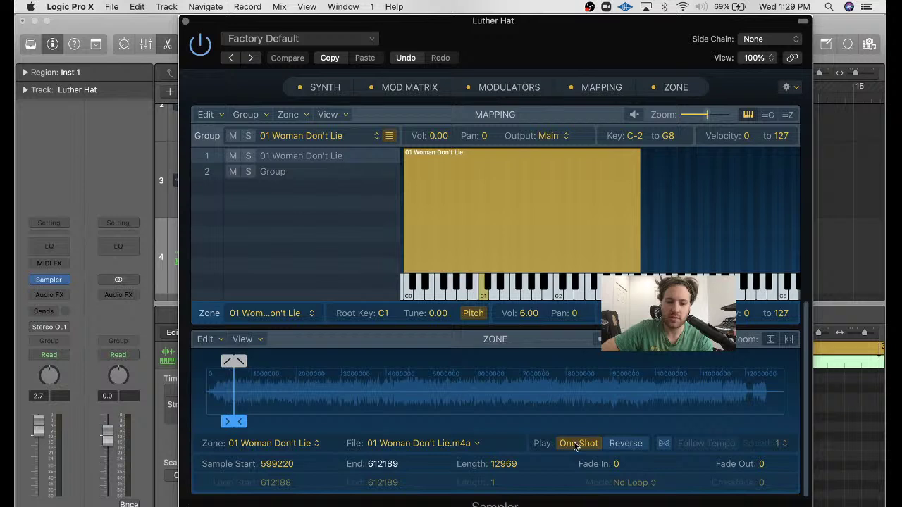
{"action": "left_click", "coordinate": [574, 444]}
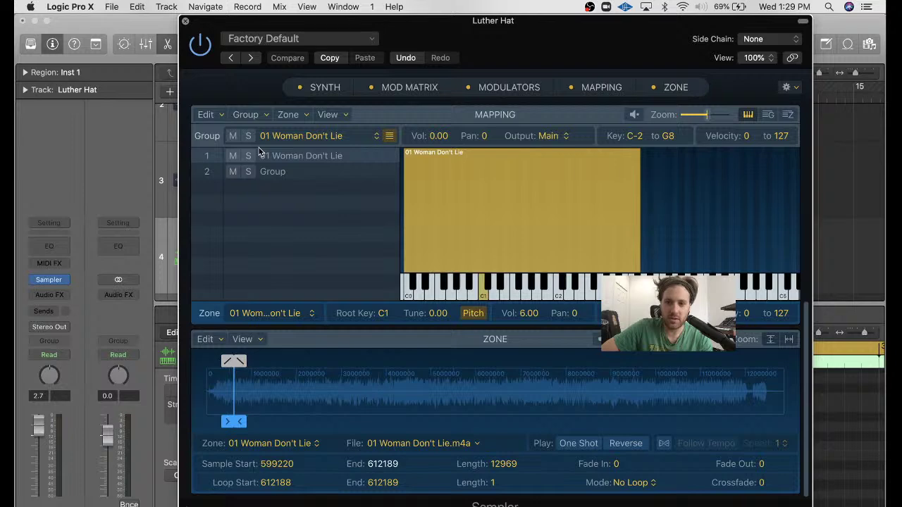
{"action": "key", "text": "super+w"}
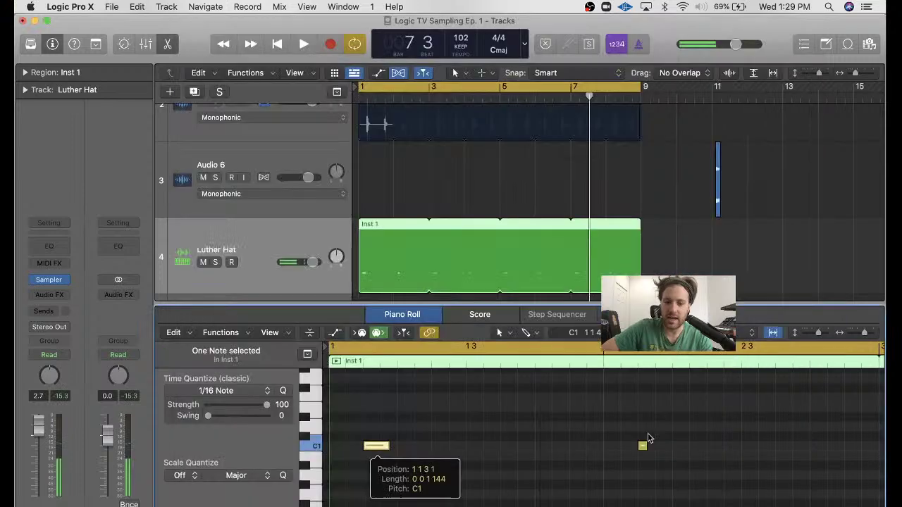
- Play the loop and raise the Luther Hat track's volume to +3.6 dB
{"action": "left_click", "coordinate": [642, 445]}
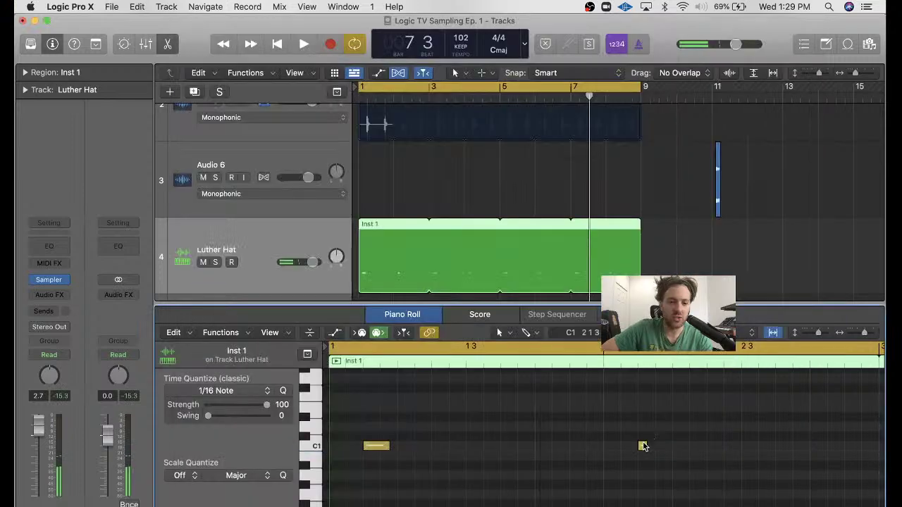
{"action": "key", "text": "space"}
{"action": "left_click_drag", "start_coordinate": [38, 426], "coordinate": [38, 421]}
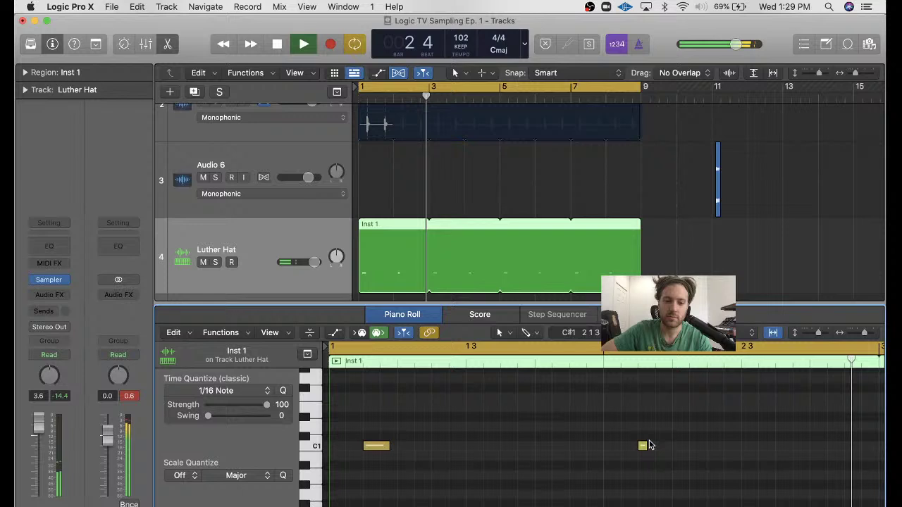
- Slightly lengthen the second C1 note of the Inst 1 region, close the Piano Roll and deselect the region
{"action": "scroll", "coordinate": [649, 449], "scroll_direction": "left", "scroll_amount": 1}
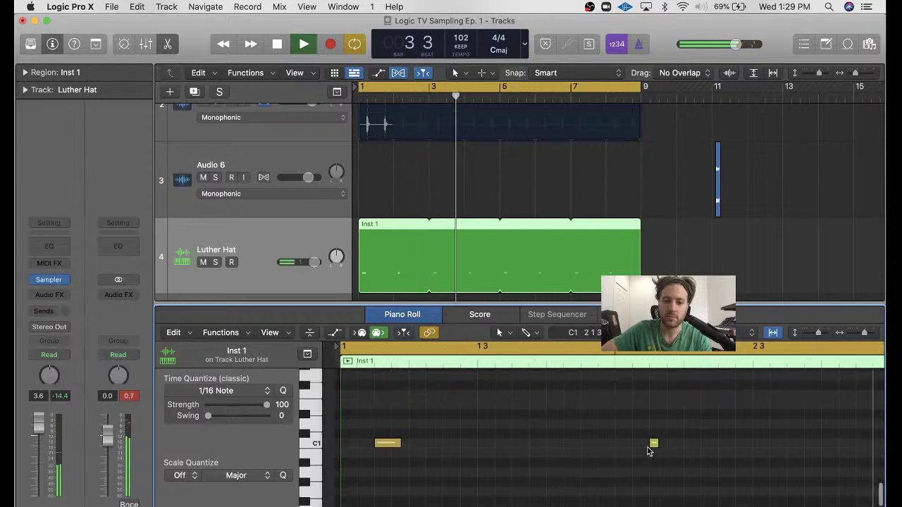
{"action": "left_click_drag", "start_coordinate": [650, 445], "coordinate": [644, 443]}
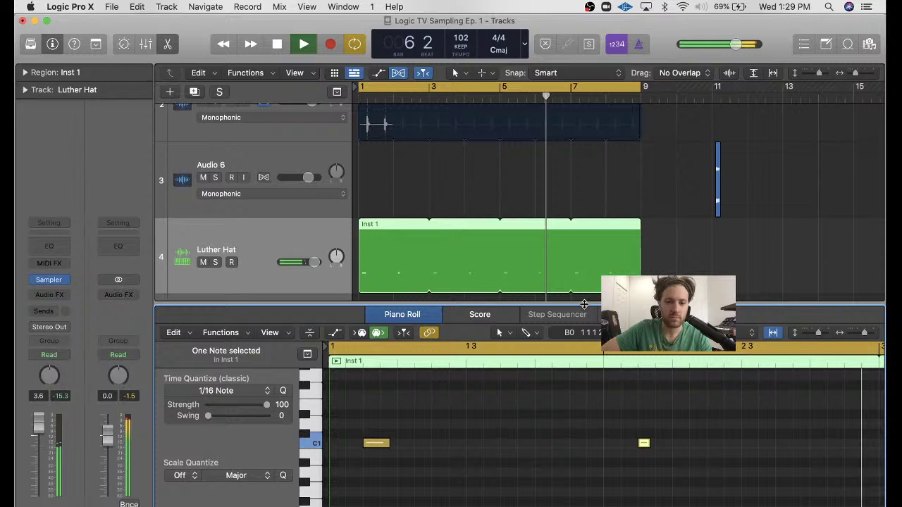
{"action": "key", "text": "p"}
{"action": "left_click", "coordinate": [452, 346]}
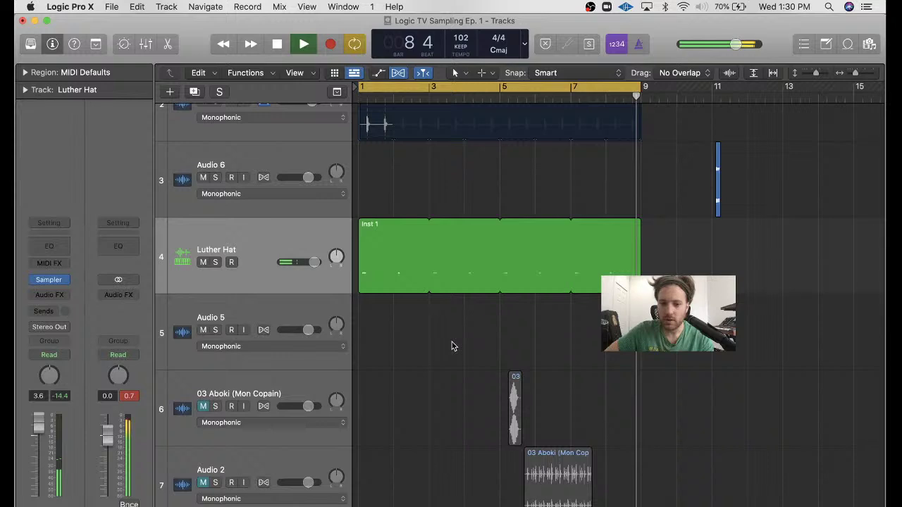
- Stop playback, reset the output's peak level reading and return the playhead to bar 1
{"action": "key", "text": "space"}
{"action": "left_click", "coordinate": [128, 396]}
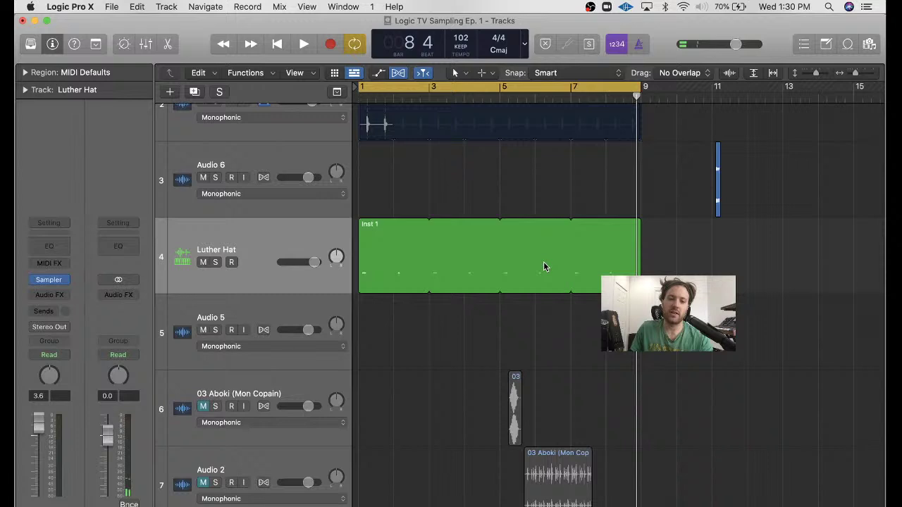
{"action": "key", "text": "Return"}
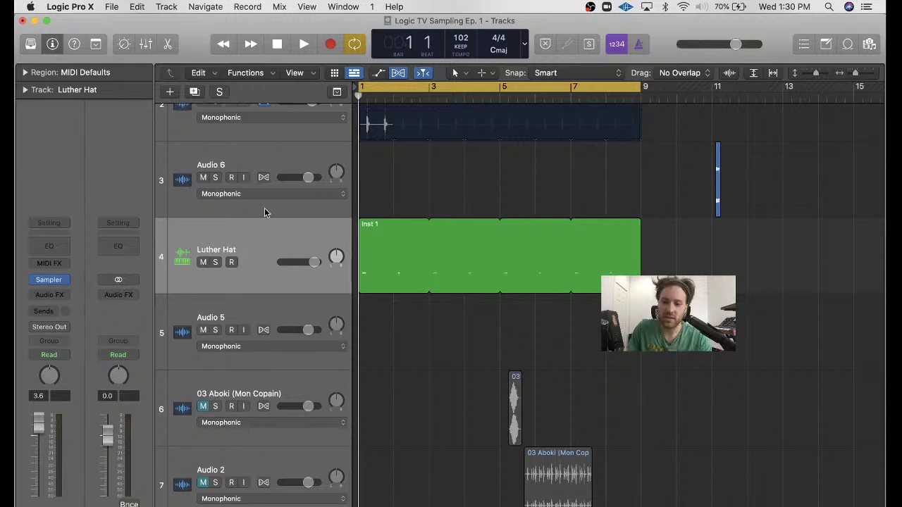
- Move the Luther Hat track above Audio 6, directly below Luther Snare, and audition the loop briefly
{"action": "scroll", "coordinate": [273, 240], "scroll_direction": "up", "scroll_amount": 1}
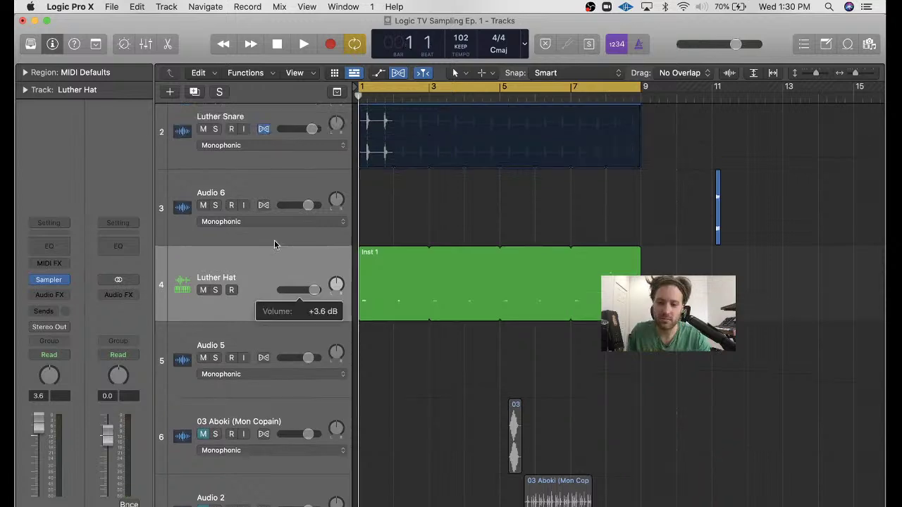
{"action": "left_click_drag", "start_coordinate": [275, 245], "coordinate": [280, 212]}
{"action": "key", "text": "space"}
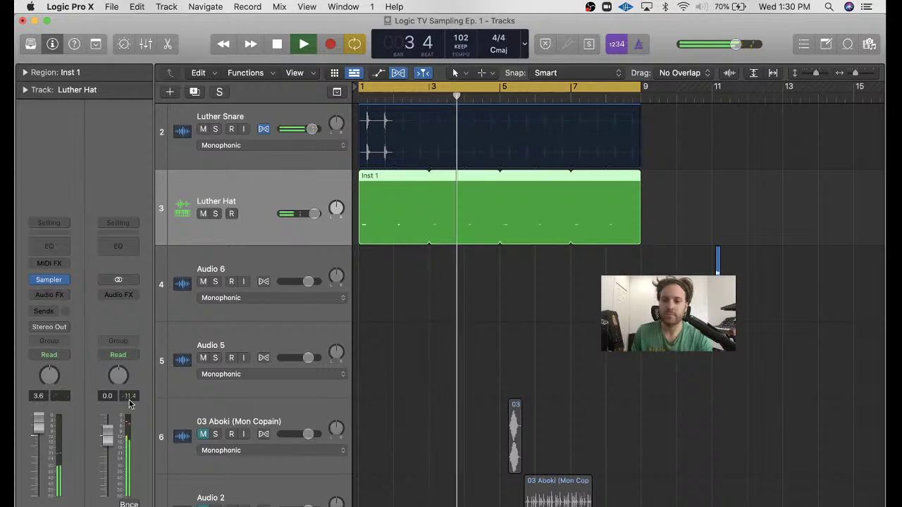
{"action": "key", "text": "space"}
- Insert a stereo Sample Delay on the Luther Hat track with left delay 0 and right delay 500 samples, and audition it
{"action": "left_click", "coordinate": [48, 295]}
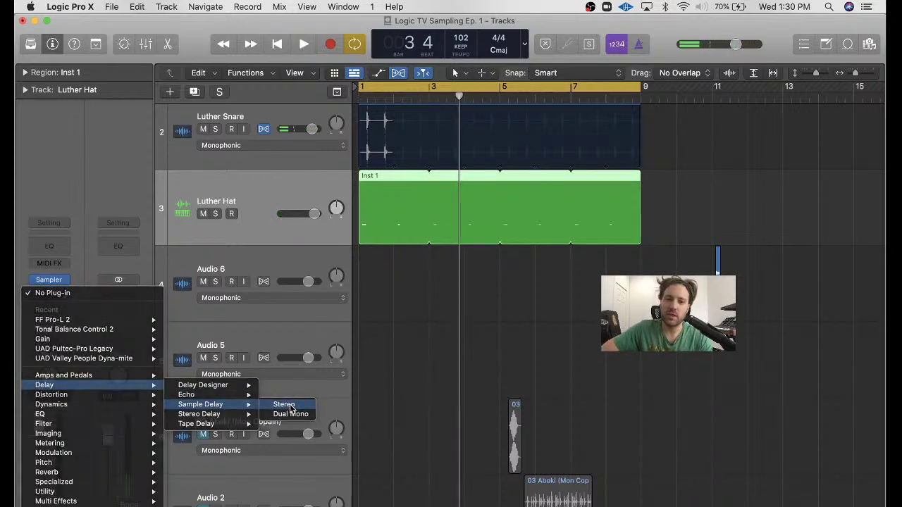
{"action": "left_click", "coordinate": [282, 399]}
{"action": "left_click_drag", "start_coordinate": [318, 275], "coordinate": [315, 273]}
{"action": "key", "text": "space"}
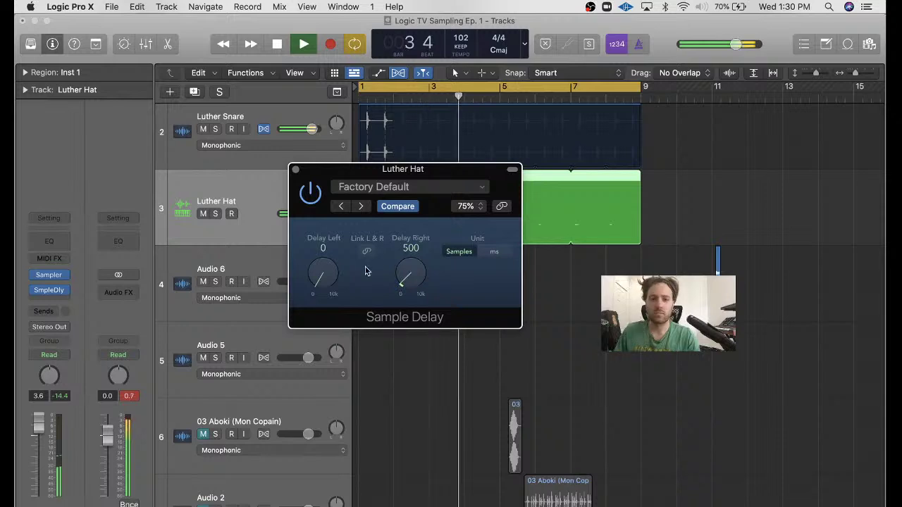
{"action": "left_click", "coordinate": [128, 400]}
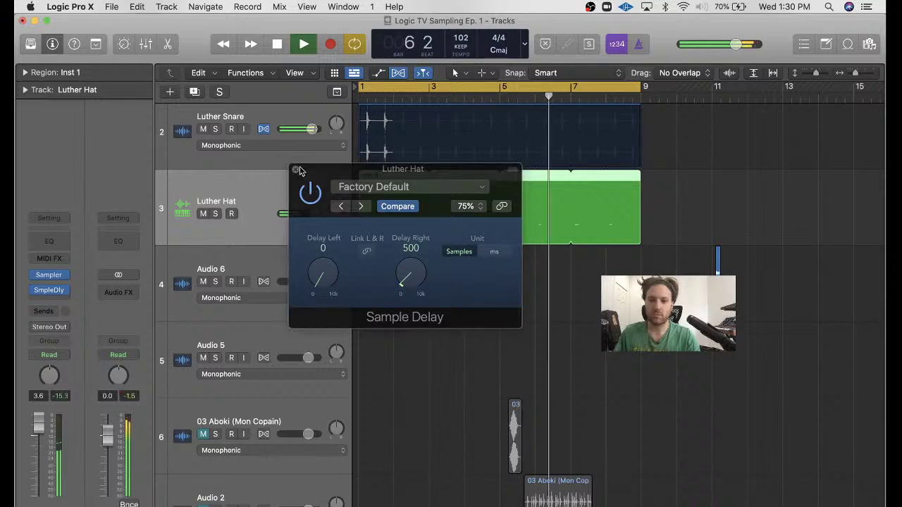
{"action": "left_click", "coordinate": [296, 170]}
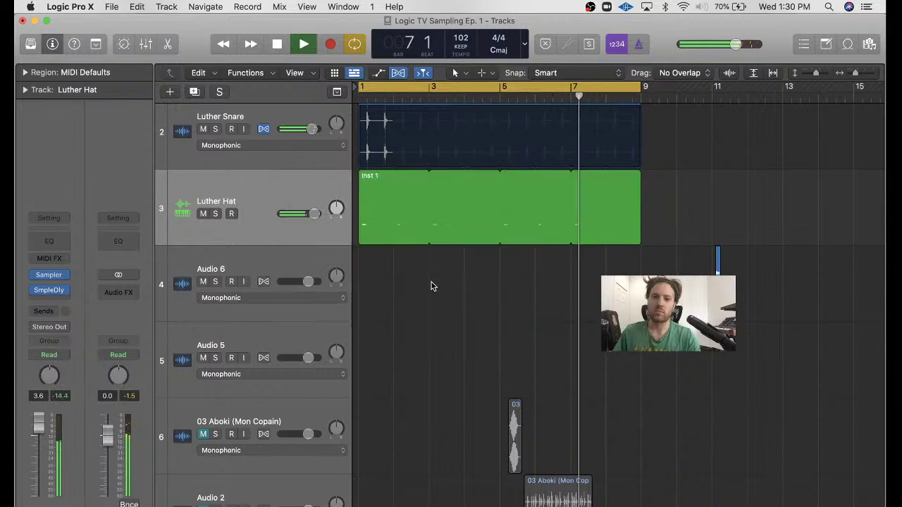
- Stop playback and clear the output's peak level reading, leaving no Event List window open
{"action": "key", "text": "space"}
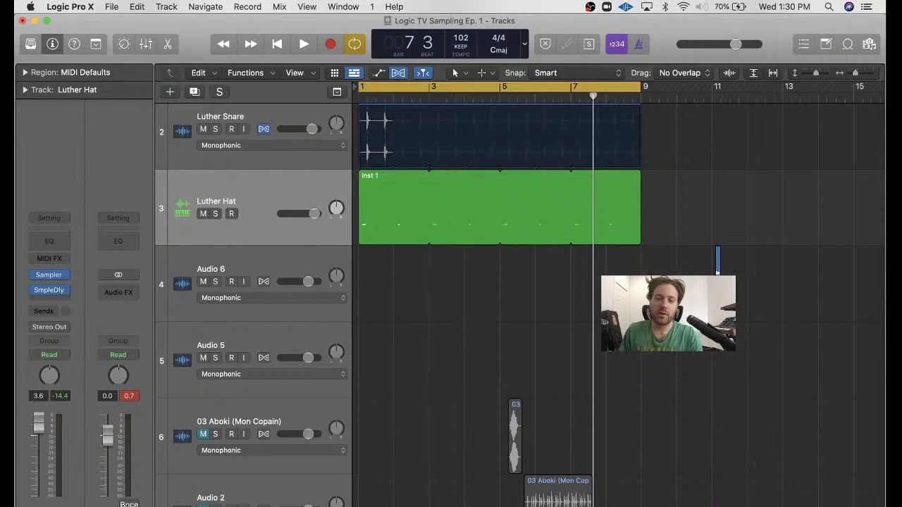
{"action": "left_click", "coordinate": [127, 399]}
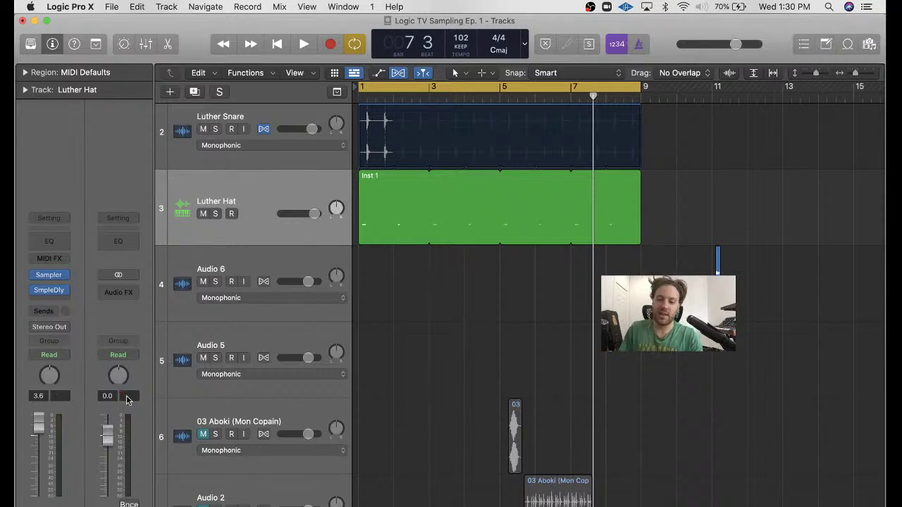
{"action": "key", "text": "super+0"}
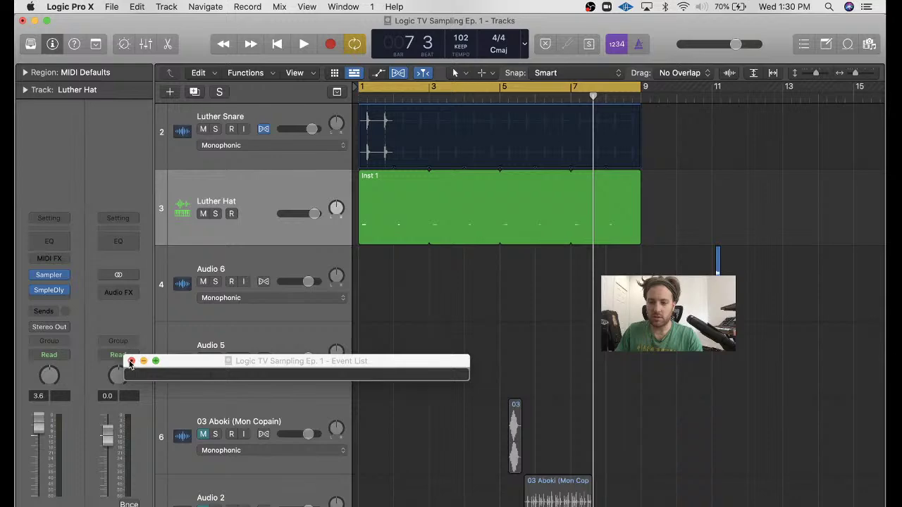
{"action": "left_click", "coordinate": [131, 362]}
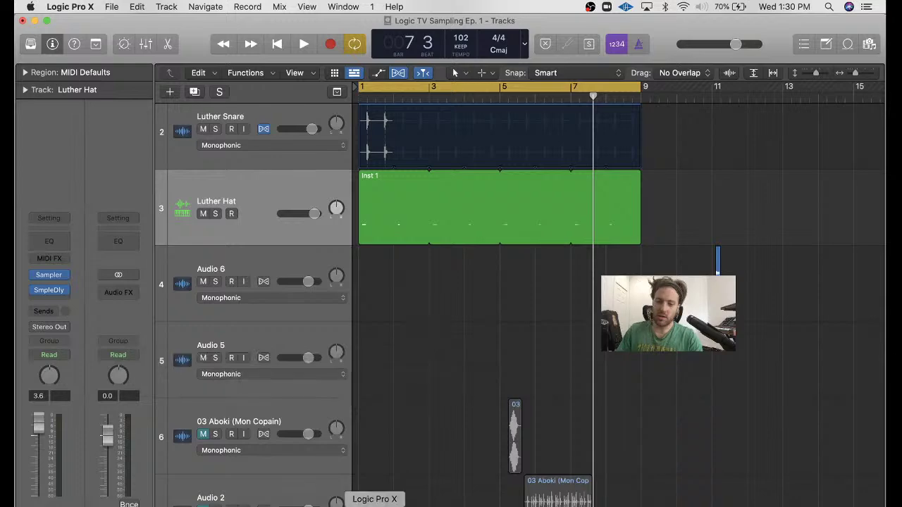
- Switch to the Music app, bring its window fully into view and clear the search to list all songs
{"action": "key", "text": "super+Tab"}
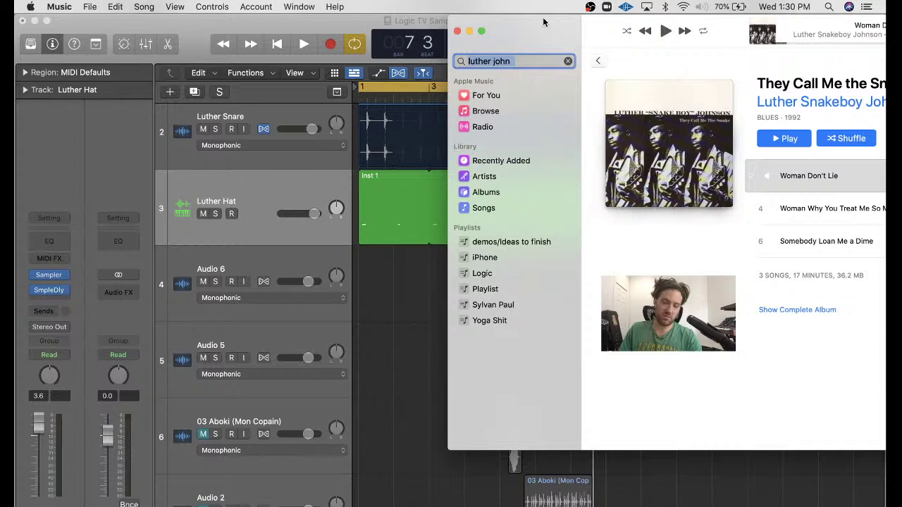
{"action": "left_click_drag", "start_coordinate": [543, 22], "coordinate": [186, 21]}
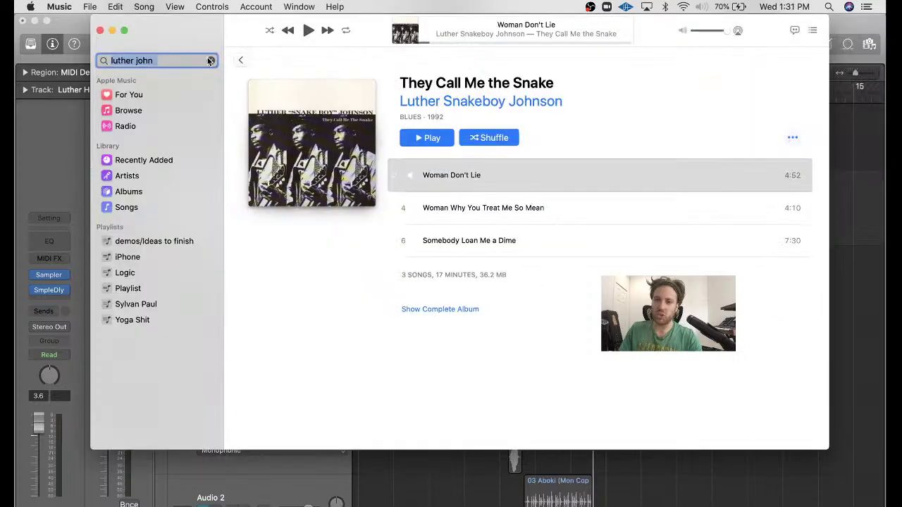
{"action": "left_click", "coordinate": [210, 60]}
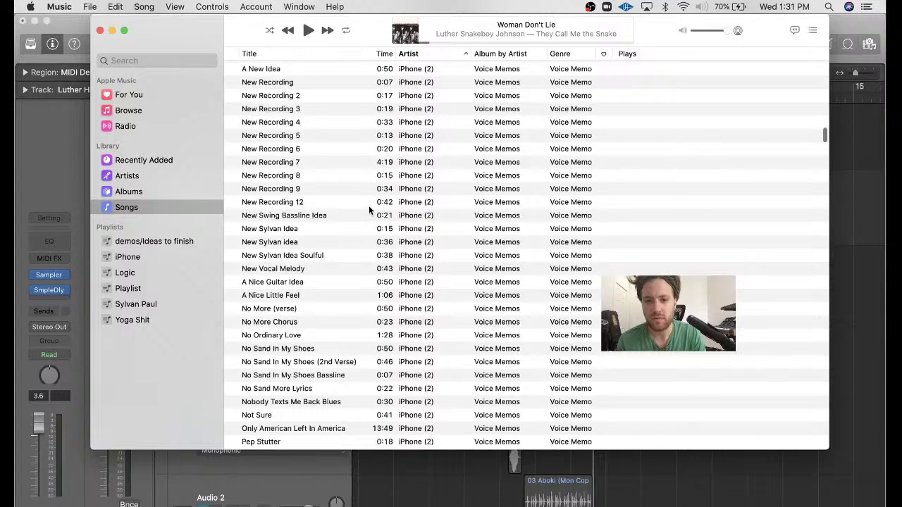
- Browse the artist-sorted song library for tracks to sample, from the earliest artists through the Khruangbin songs
{"action": "scroll", "coordinate": [368, 205], "scroll_direction": "up", "scroll_amount": 20}
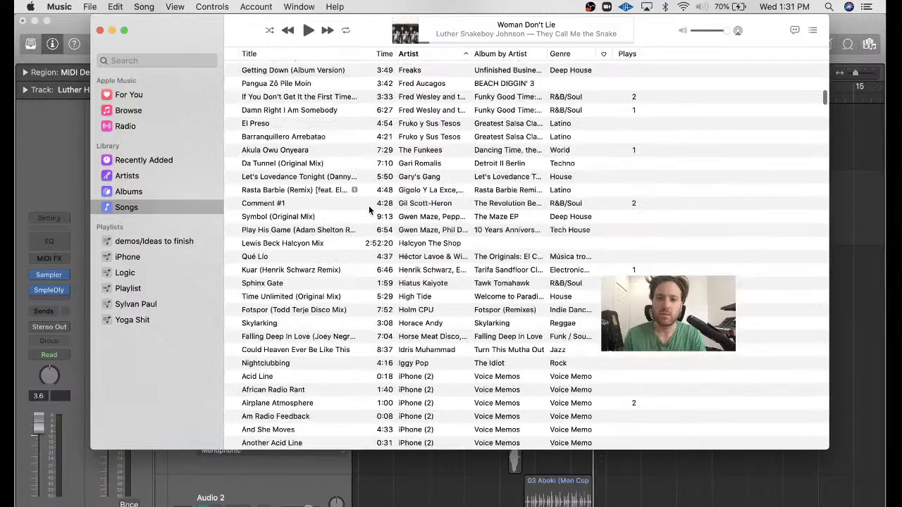
{"action": "scroll", "coordinate": [369, 210], "scroll_direction": "up", "scroll_amount": 15}
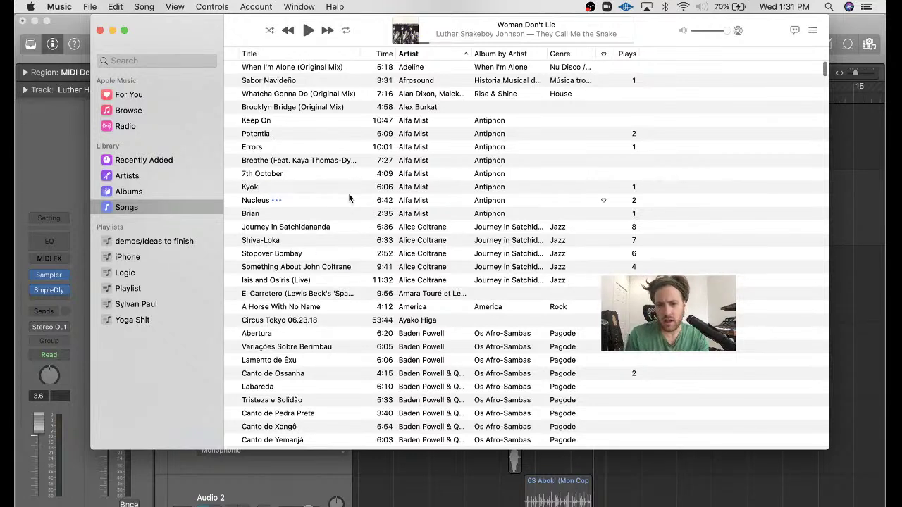
{"action": "scroll", "coordinate": [352, 197], "scroll_direction": "down", "scroll_amount": 5}
{"action": "scroll", "coordinate": [349, 198], "scroll_direction": "down", "scroll_amount": 5}
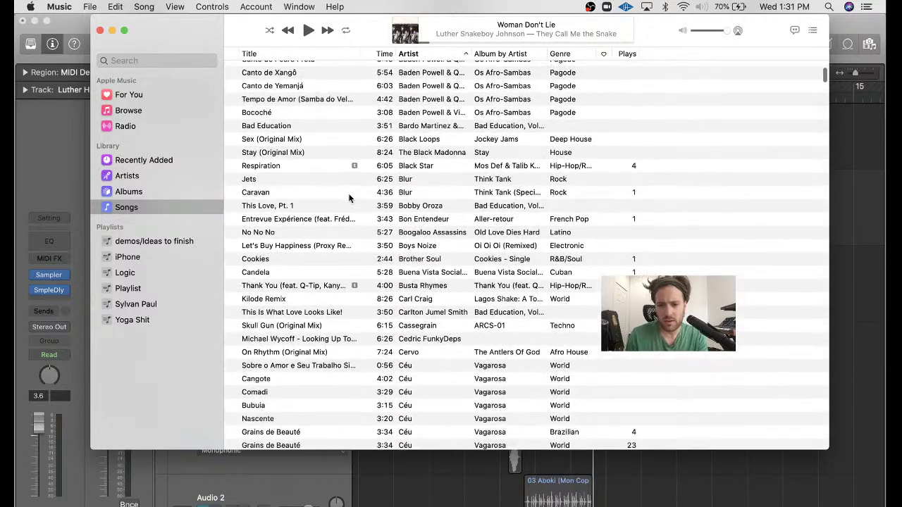
{"action": "scroll", "coordinate": [349, 198], "scroll_direction": "down", "scroll_amount": 8}
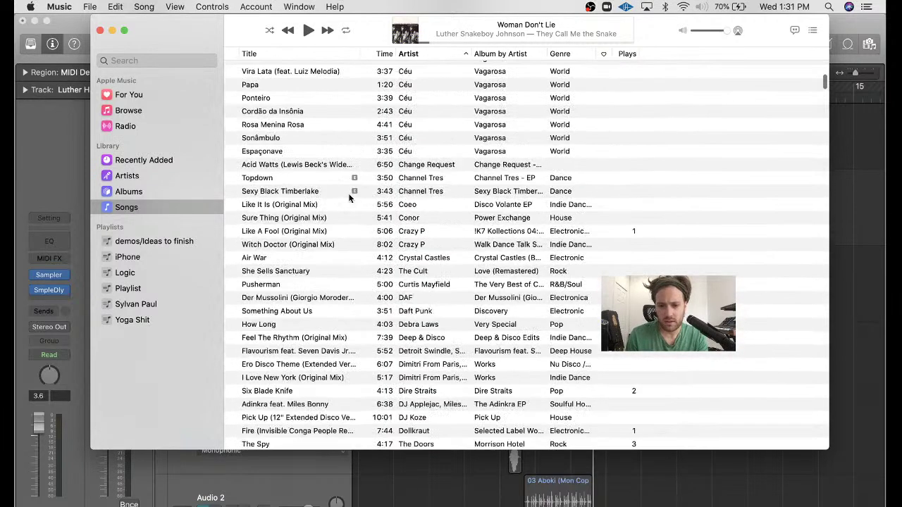
{"action": "scroll", "coordinate": [349, 198], "scroll_direction": "down", "scroll_amount": 5}
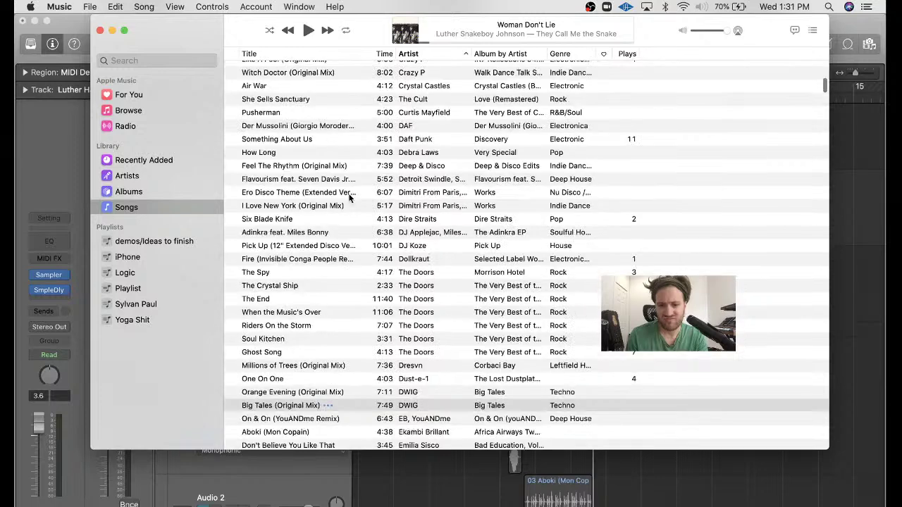
{"action": "scroll", "coordinate": [349, 198], "scroll_direction": "down", "scroll_amount": 8}
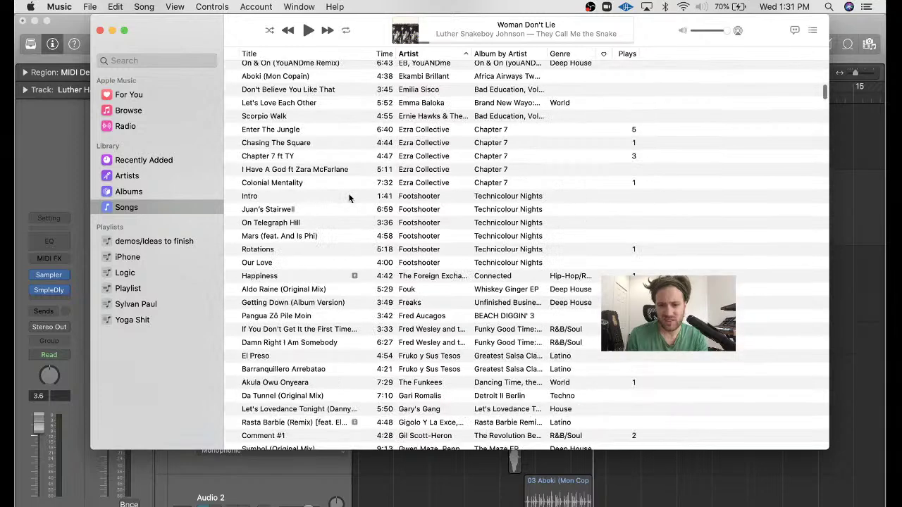
{"action": "scroll", "coordinate": [349, 198], "scroll_direction": "down", "scroll_amount": 3}
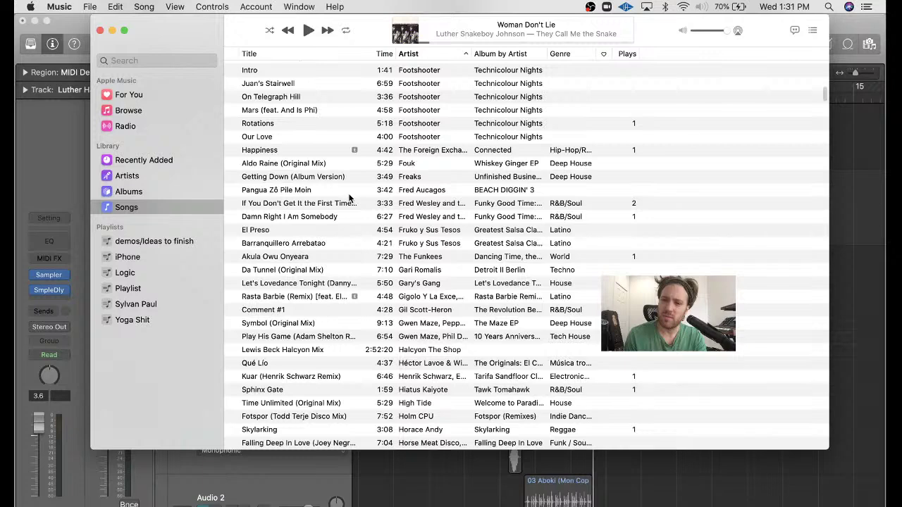
{"action": "scroll", "coordinate": [348, 198], "scroll_direction": "down", "scroll_amount": 5}
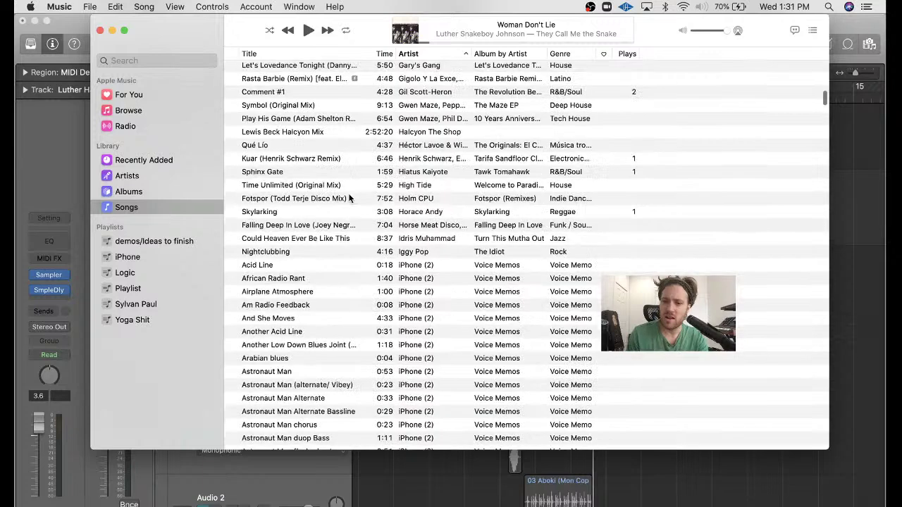
{"action": "scroll", "coordinate": [349, 198], "scroll_direction": "down", "scroll_amount": 12}
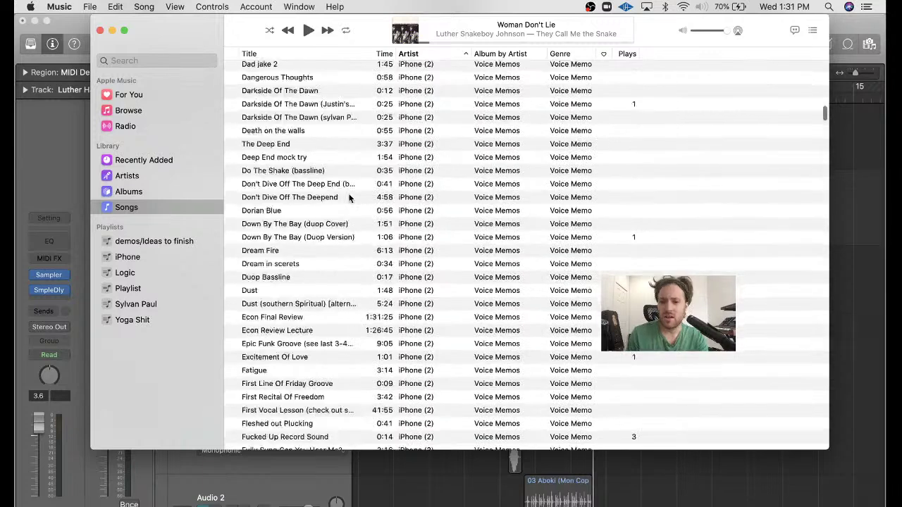
{"action": "scroll", "coordinate": [349, 198], "scroll_direction": "down", "scroll_amount": 10}
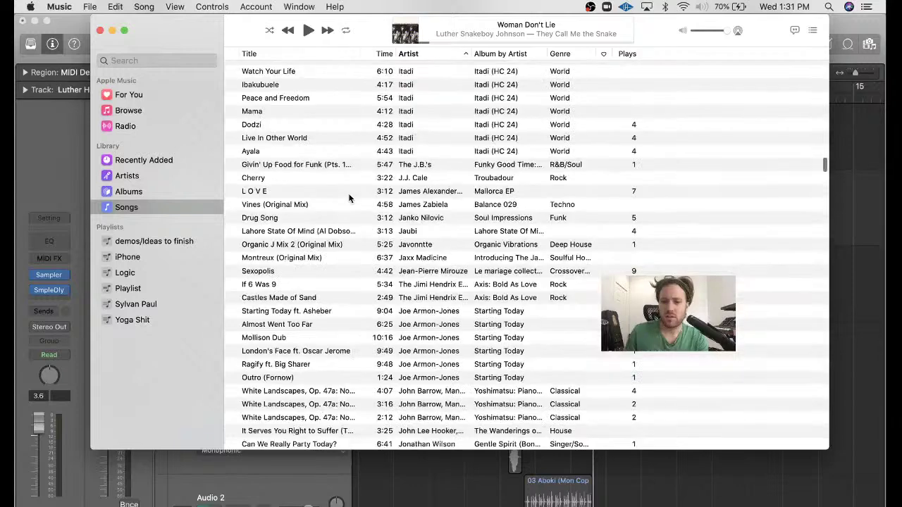
{"action": "scroll", "coordinate": [349, 198], "scroll_direction": "down", "scroll_amount": 5}
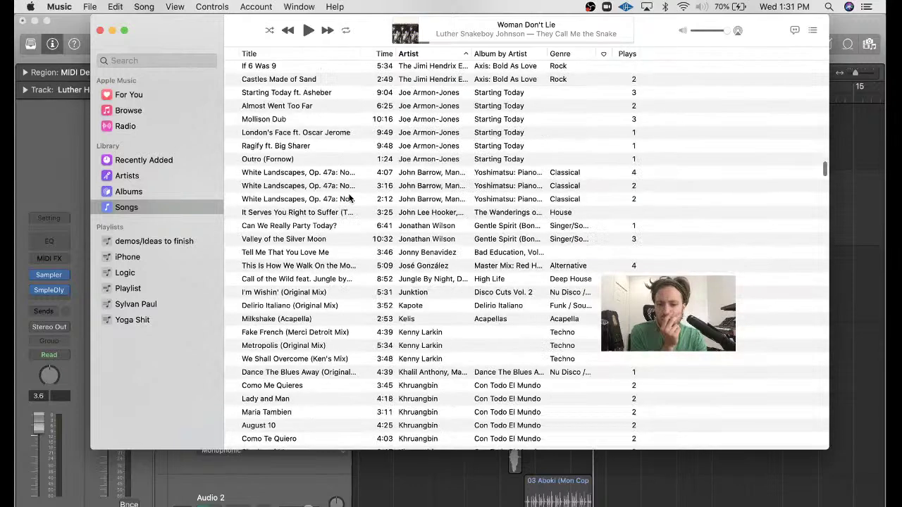
{"action": "scroll", "coordinate": [348, 199], "scroll_direction": "down", "scroll_amount": 3}
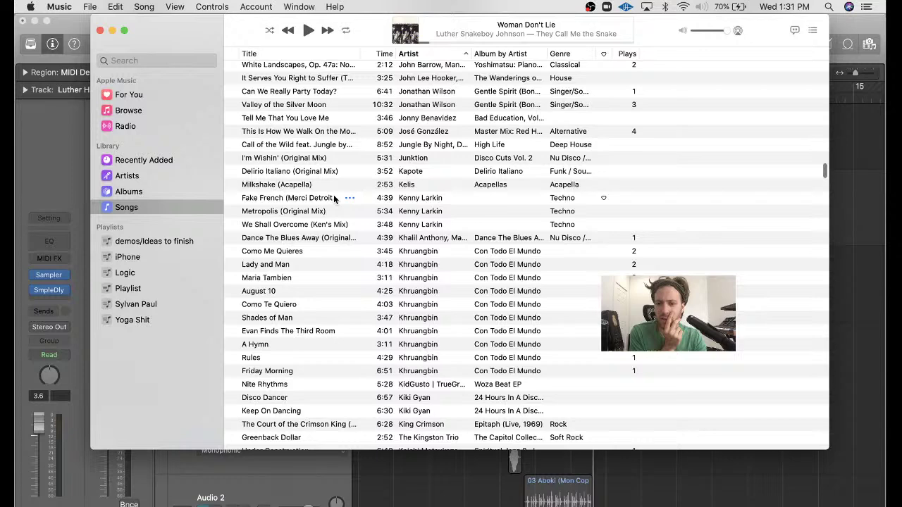
- Audition Kenny Larkin's Fake French, Metropolis and We Shall Overcome, and look through the songs that follow
{"action": "double_click", "coordinate": [338, 197]}
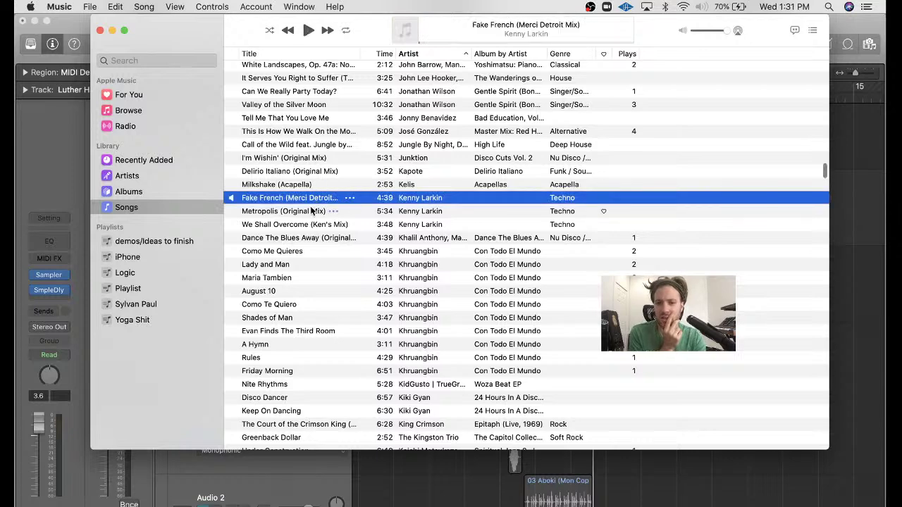
{"action": "double_click", "coordinate": [311, 211]}
{"action": "double_click", "coordinate": [297, 224]}
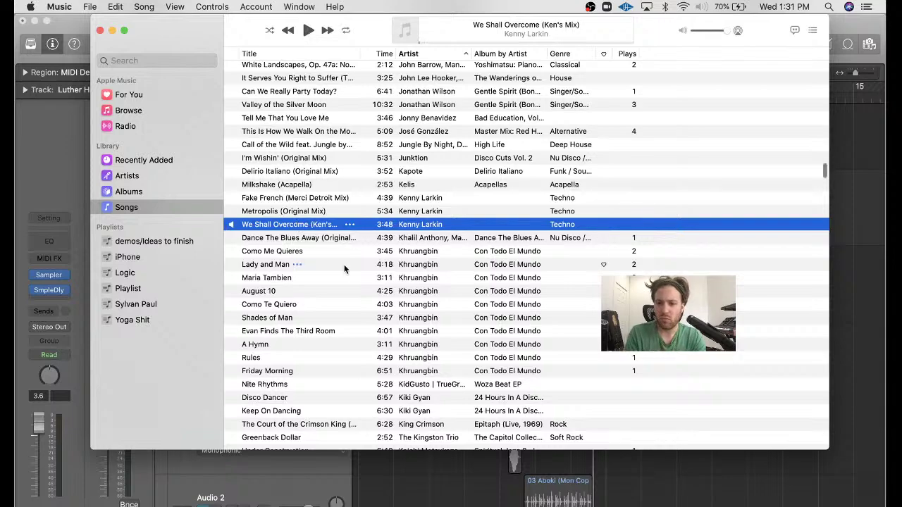
{"action": "scroll", "coordinate": [348, 271], "scroll_direction": "down", "scroll_amount": 5}
{"action": "scroll", "coordinate": [347, 270], "scroll_direction": "down", "scroll_amount": 3}
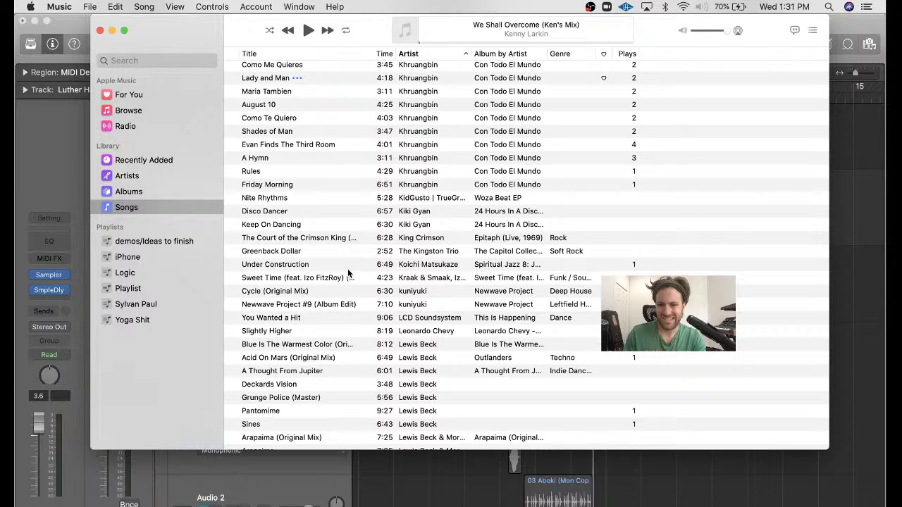
{"action": "scroll", "coordinate": [348, 272], "scroll_direction": "down", "scroll_amount": 10}
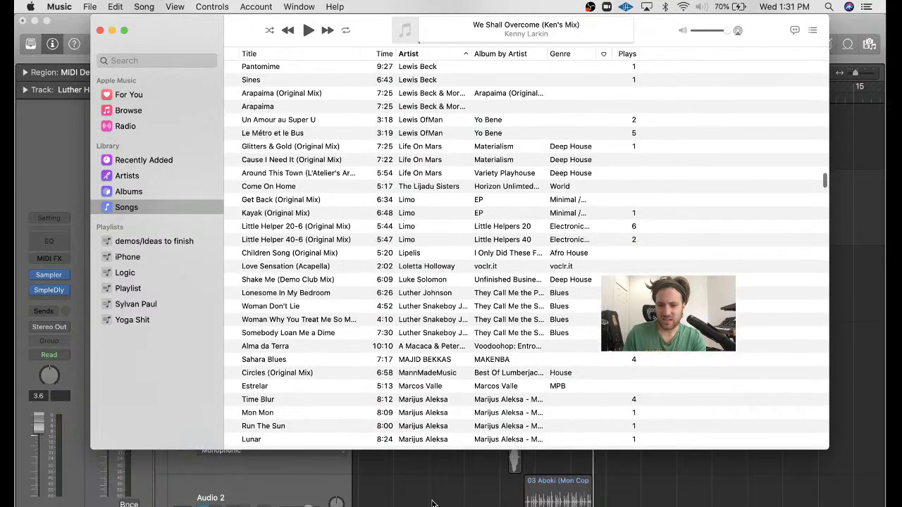
- Switch to Finder, move its window over the arrangement, and open the Samples folder on the external drive
{"action": "left_click", "coordinate": [411, 495]}
{"action": "left_click", "coordinate": [67, 505]}
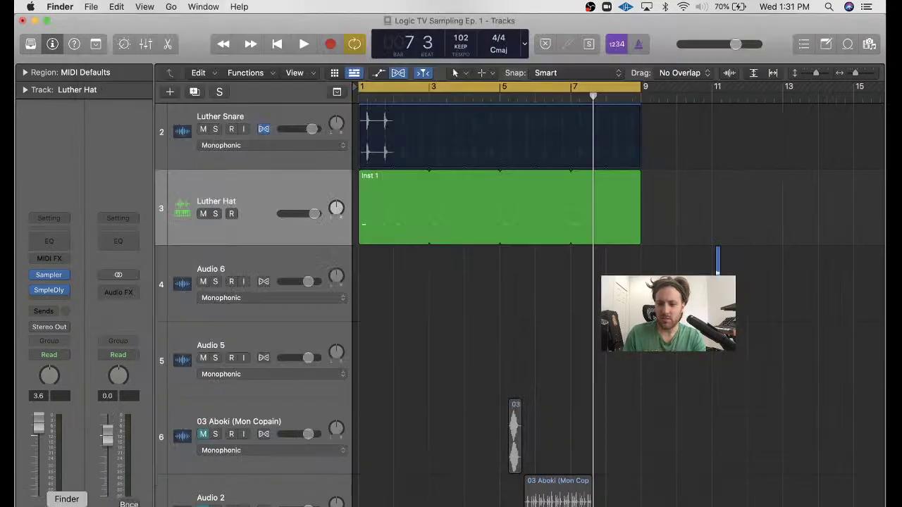
{"action": "left_click_drag", "start_coordinate": [374, 90], "coordinate": [488, 69]}
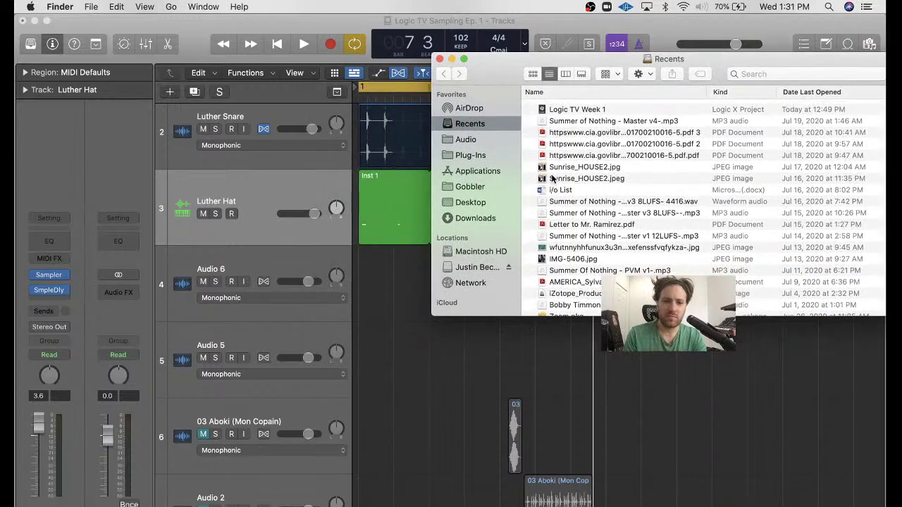
{"action": "left_click", "coordinate": [477, 269]}
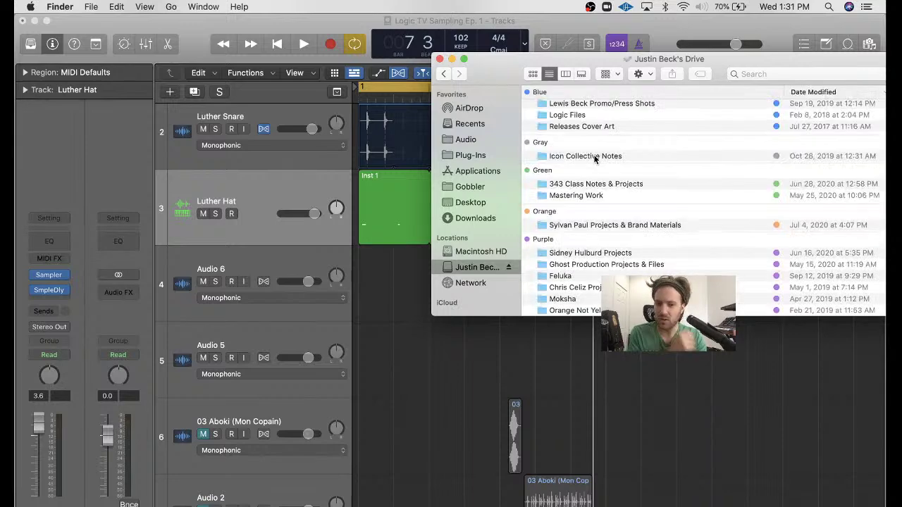
{"action": "scroll", "coordinate": [594, 158], "scroll_direction": "down", "scroll_amount": 5}
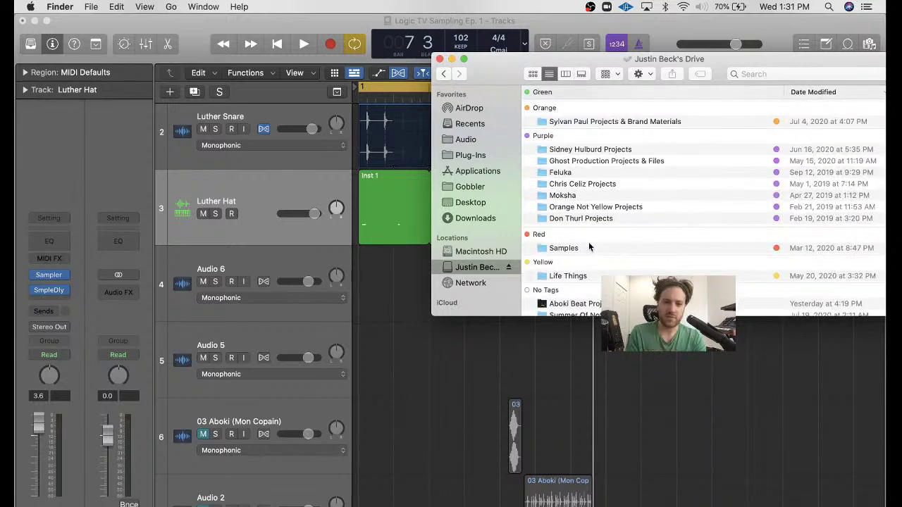
{"action": "double_click", "coordinate": [589, 248]}
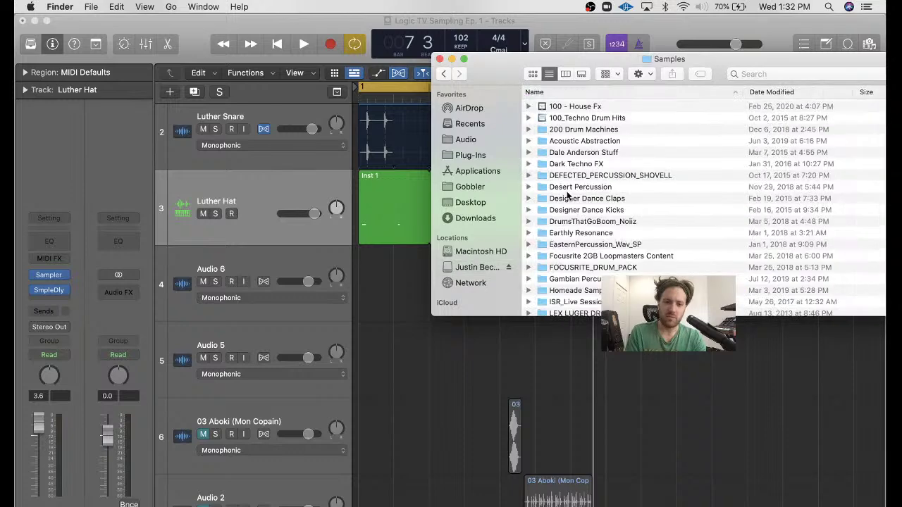
- Find the EMU E-drum folder among the drum machine samples and expand it
{"action": "scroll", "coordinate": [594, 169], "scroll_direction": "down", "scroll_amount": 5}
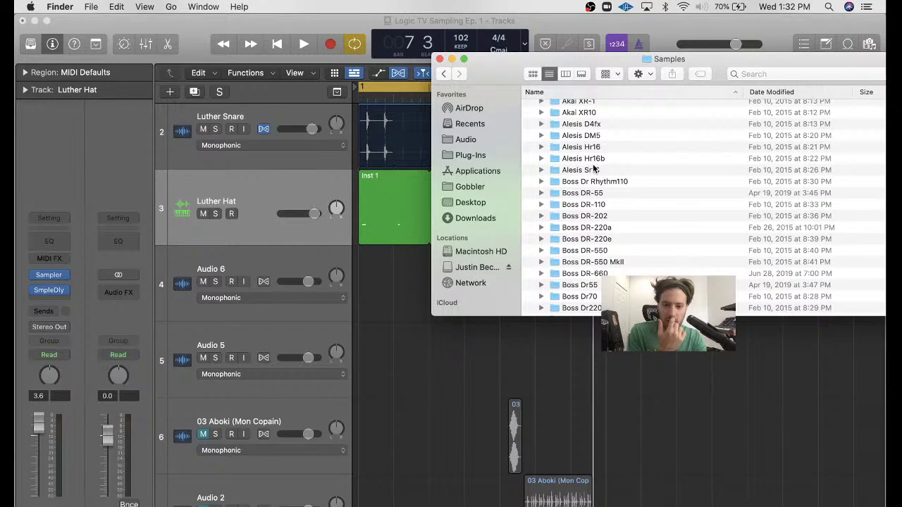
{"action": "scroll", "coordinate": [594, 169], "scroll_direction": "down", "scroll_amount": 5}
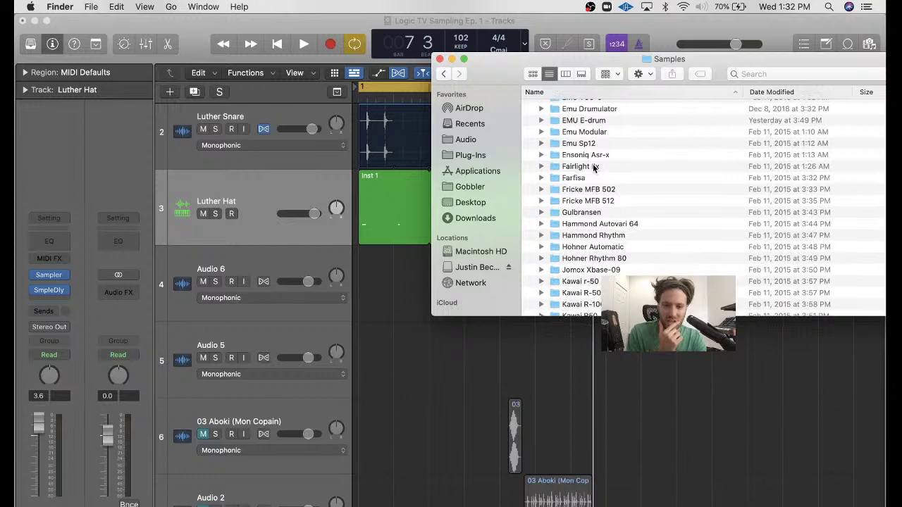
{"action": "scroll", "coordinate": [564, 171], "scroll_direction": "up", "scroll_amount": 2}
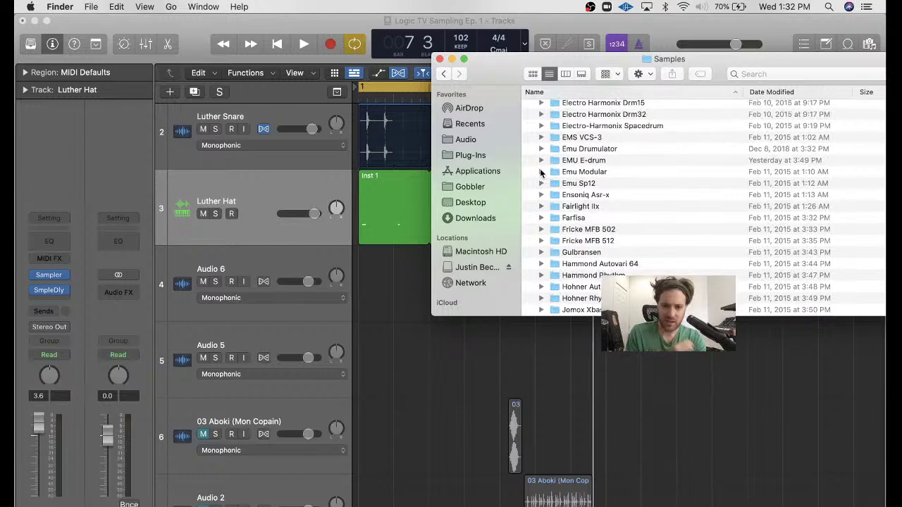
{"action": "left_click", "coordinate": [542, 161]}
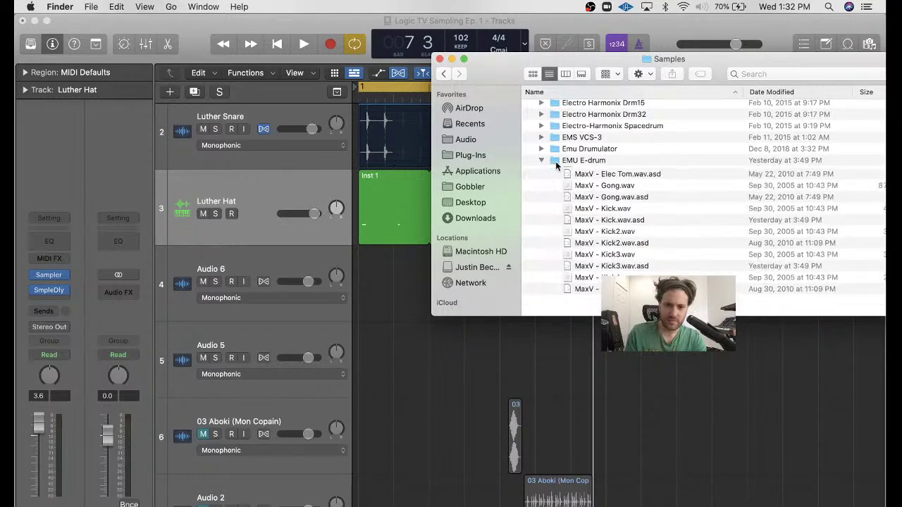
- Preview the MaxV kick samples in the EMU E-drum folder from Kick to Kick4, and replay Kick3
{"action": "scroll", "coordinate": [613, 190], "scroll_direction": "down", "scroll_amount": 1}
{"action": "left_click", "coordinate": [673, 216]}
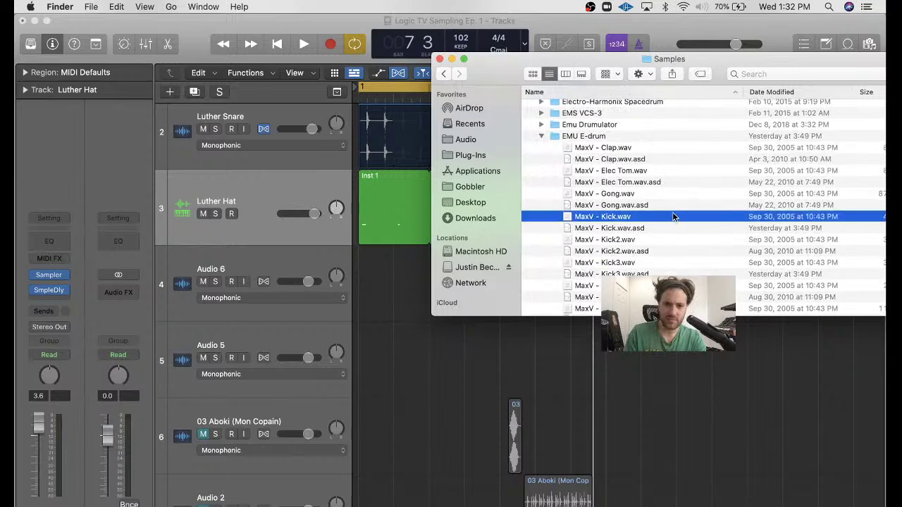
{"action": "key", "text": "space"}
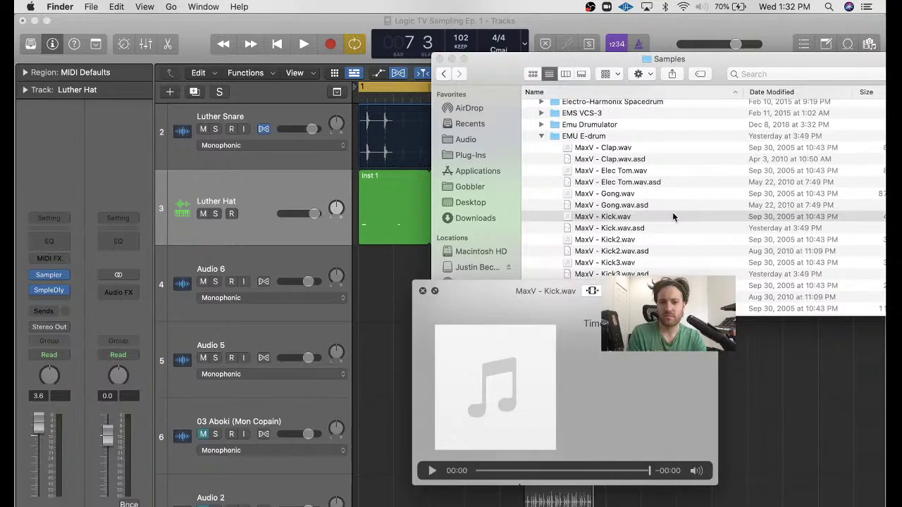
{"action": "key", "text": "Down"}
{"action": "key", "text": "Down"}
{"action": "key", "text": "Down"}
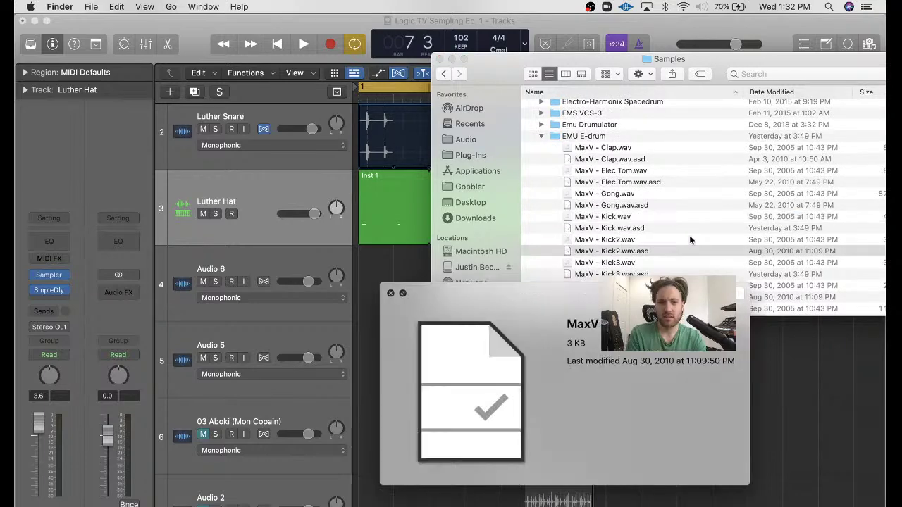
{"action": "key", "text": "Down"}
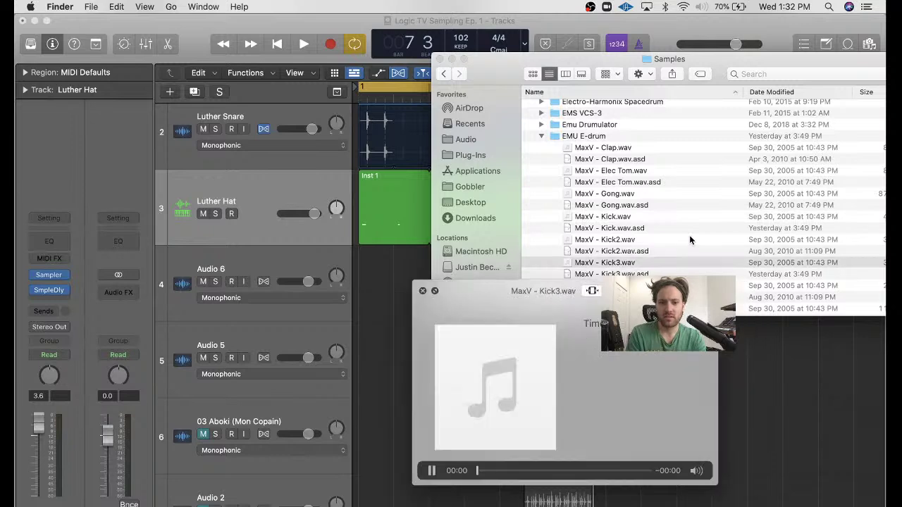
{"action": "key", "text": "Down"}
{"action": "key", "text": "Down"}
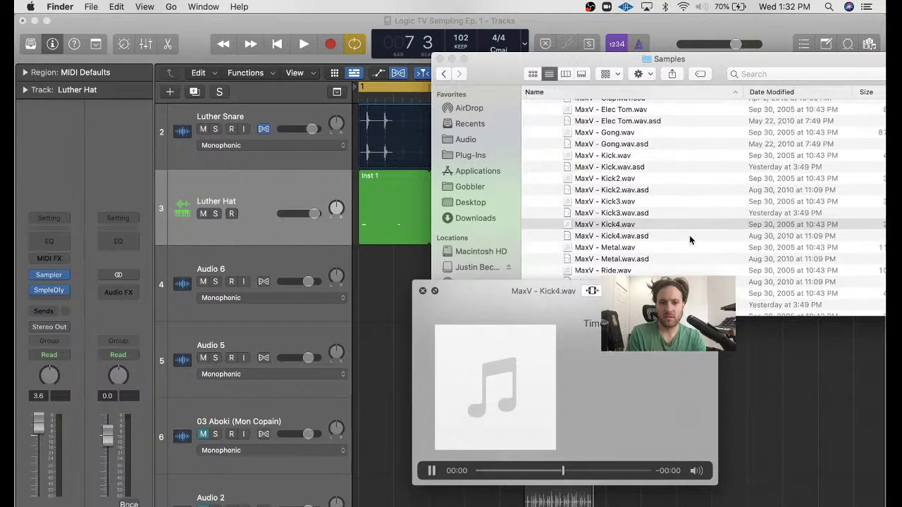
{"action": "key", "text": "Up"}
{"action": "key", "text": "Up"}
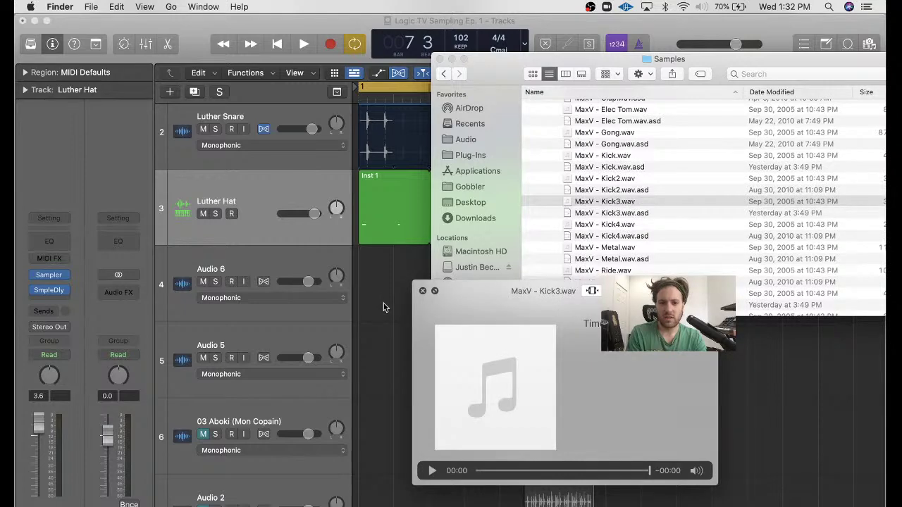
{"action": "key", "text": "space"}
- Collapse the EMU E-drum folder, expand Emu Sp12, and preview its bd1.wav kick sample
{"action": "scroll", "coordinate": [572, 284], "scroll_direction": "up", "scroll_amount": 2}
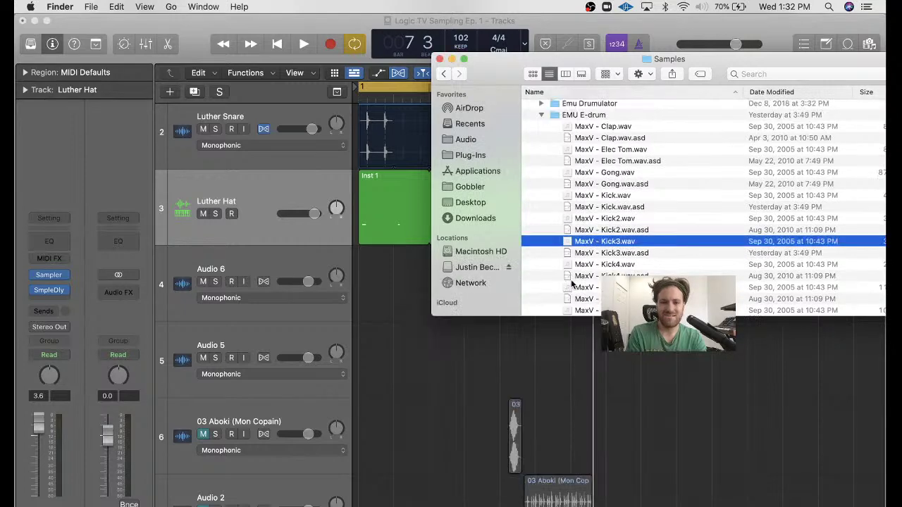
{"action": "scroll", "coordinate": [556, 232], "scroll_direction": "up", "scroll_amount": 4}
{"action": "left_click", "coordinate": [542, 190]}
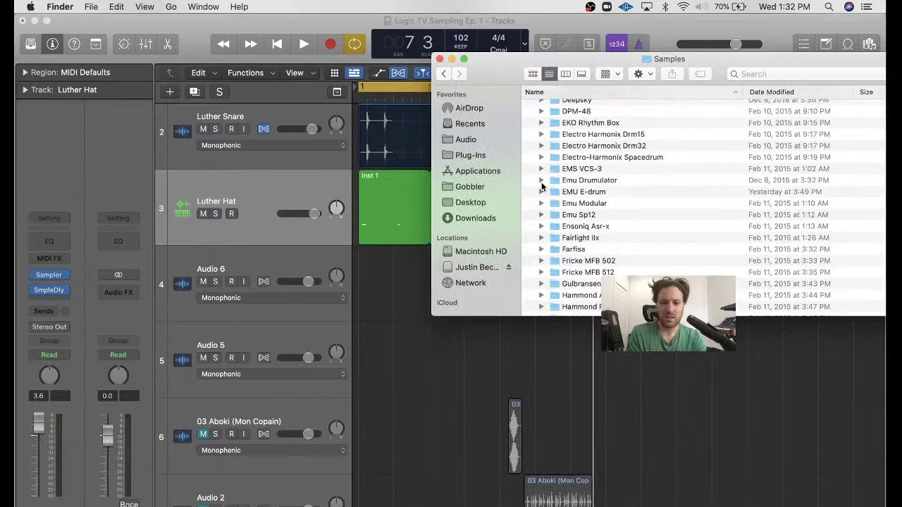
{"action": "left_click", "coordinate": [542, 214]}
{"action": "scroll", "coordinate": [579, 213], "scroll_direction": "down", "scroll_amount": 3}
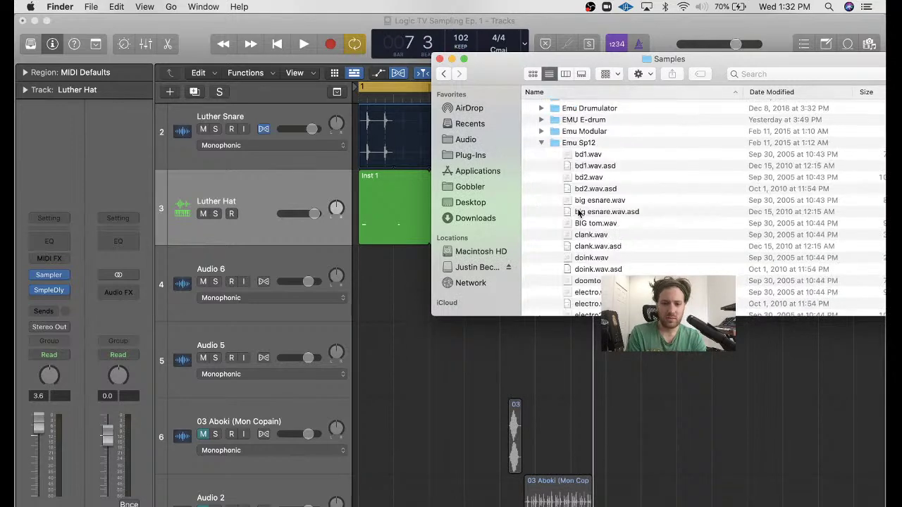
{"action": "left_click", "coordinate": [636, 153]}
{"action": "key", "text": "space"}
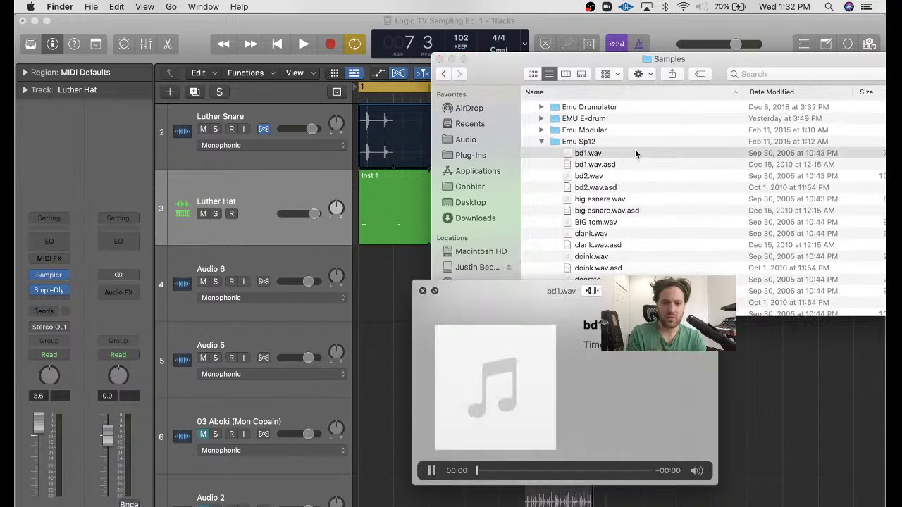
- Preview bd2.wav and big esnare.wav in the Emu Sp12 folder, collapse it, and browse on to the Korg folders
{"action": "key", "text": "Down"}
{"action": "key", "text": "Down"}
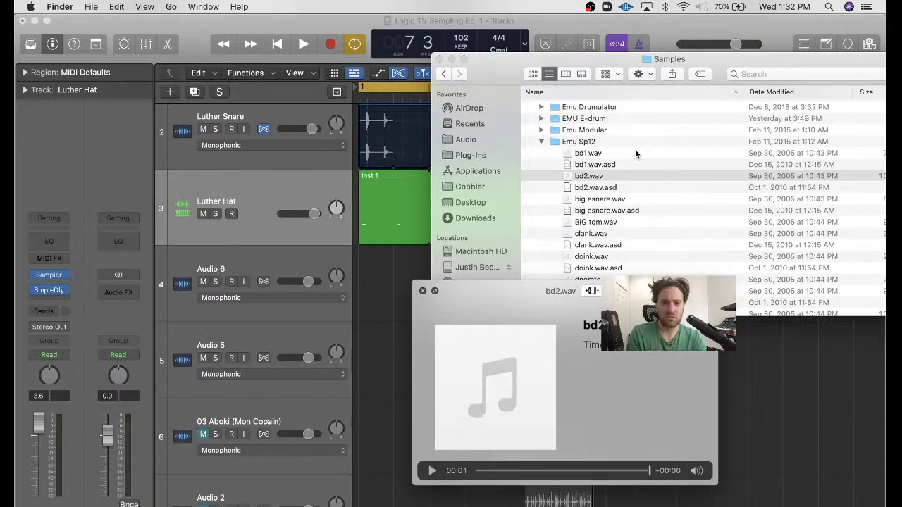
{"action": "left_click", "coordinate": [673, 191]}
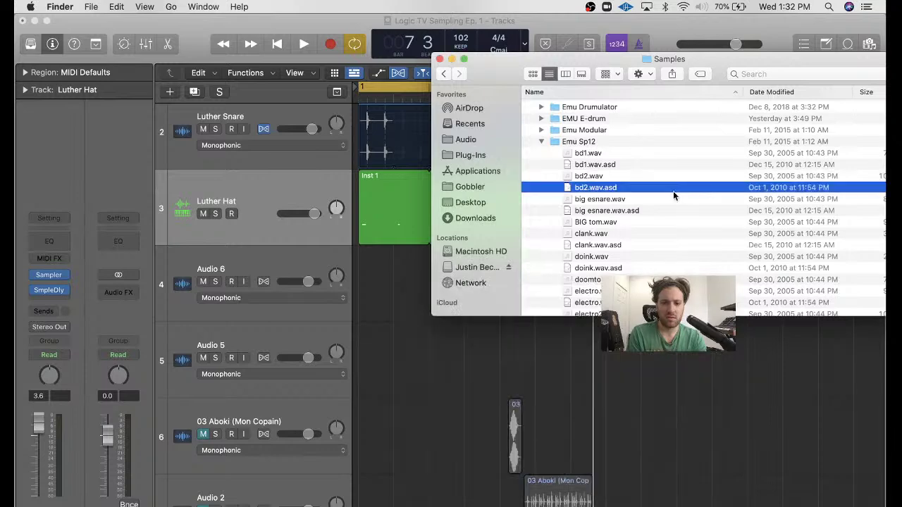
{"action": "key", "text": "Down"}
{"action": "key", "text": "space"}
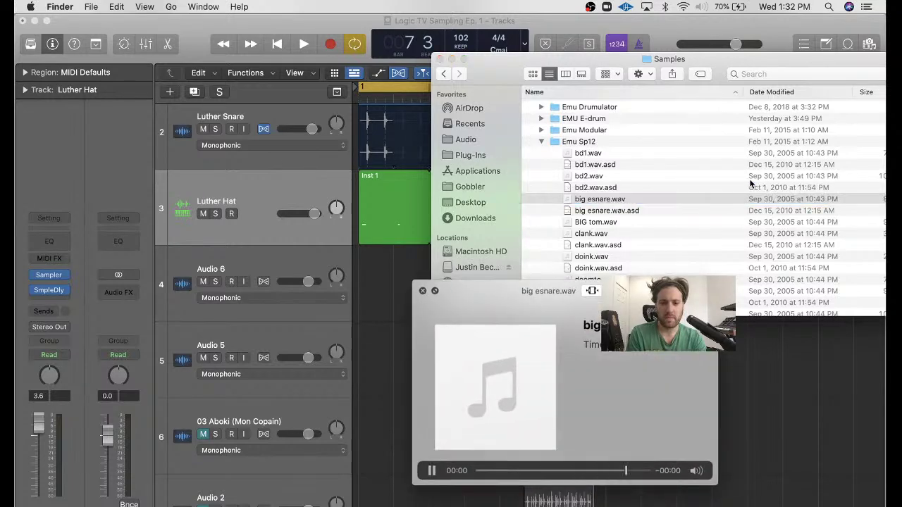
{"action": "key", "text": "space"}
{"action": "left_click", "coordinate": [542, 142]}
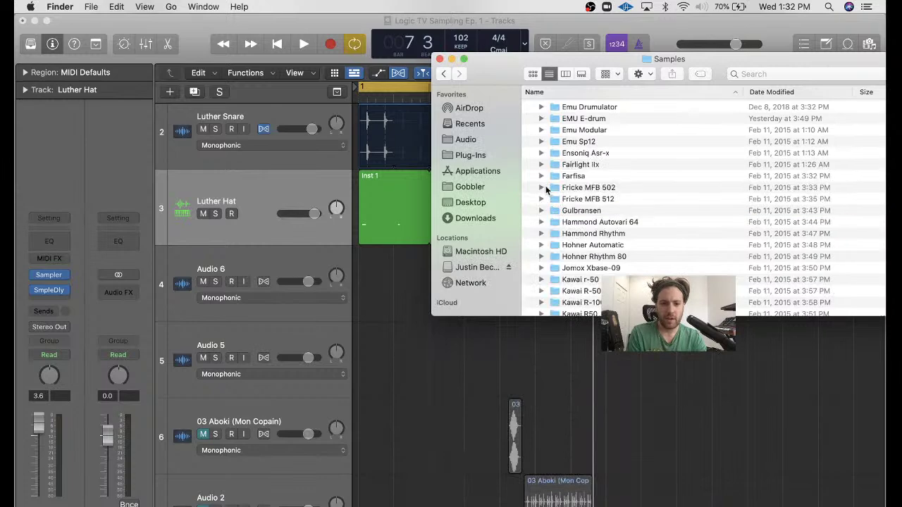
{"action": "scroll", "coordinate": [546, 189], "scroll_direction": "down", "scroll_amount": 5}
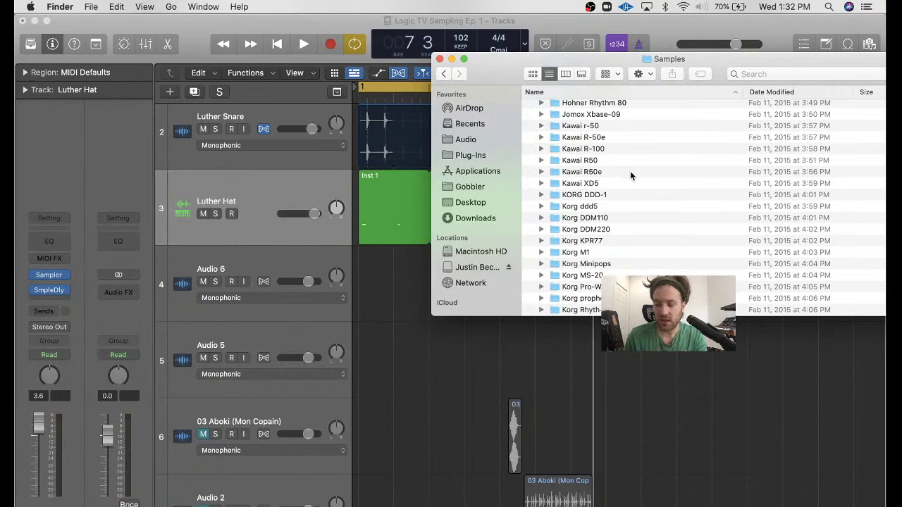
{"action": "scroll", "coordinate": [614, 211], "scroll_direction": "down", "scroll_amount": 5}
{"action": "scroll", "coordinate": [614, 211], "scroll_direction": "down", "scroll_amount": 1}
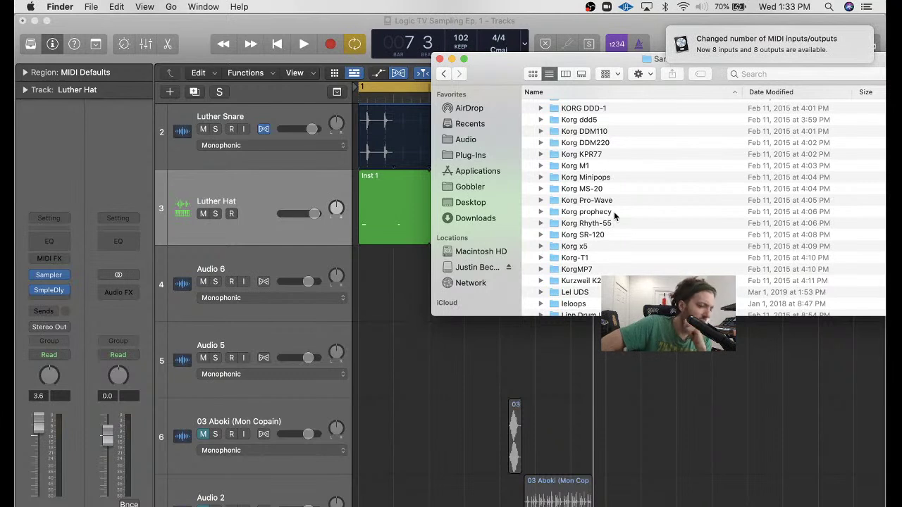
- Eject the external drive and decline using the Scarlett 4i4 USB as Logic's audio device
{"action": "left_click", "coordinate": [509, 268]}
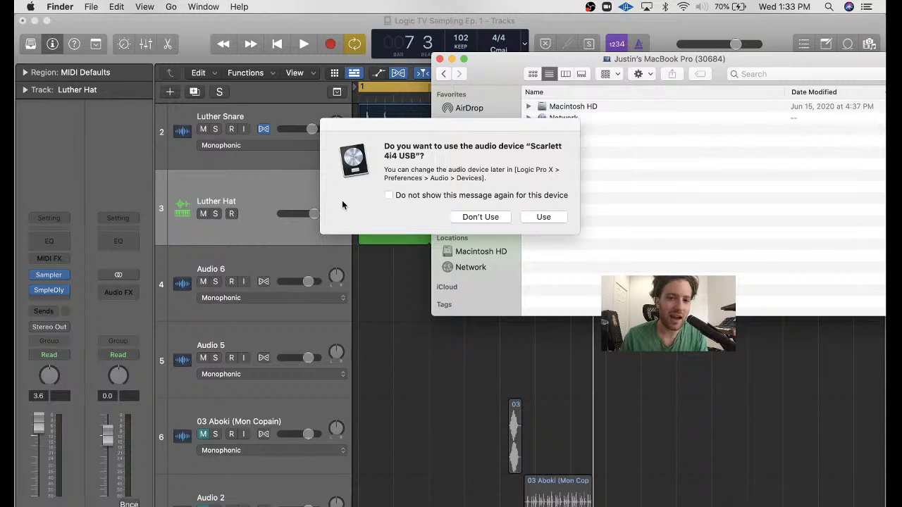
{"action": "left_click", "coordinate": [496, 221]}
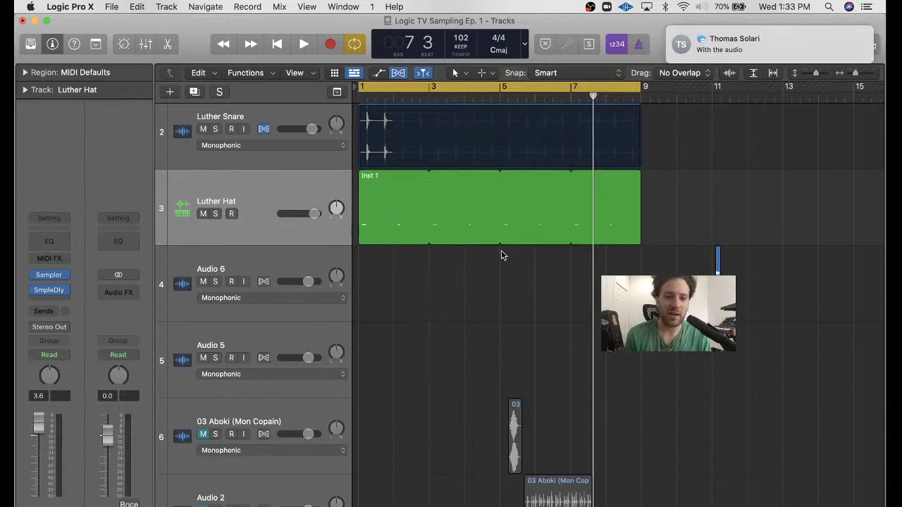
- Play the loop from the start and lower all three tracks' volumes together, bringing Aboki Sample to about -10.6 dB
{"action": "key", "text": "Return"}
{"action": "key", "text": "space"}
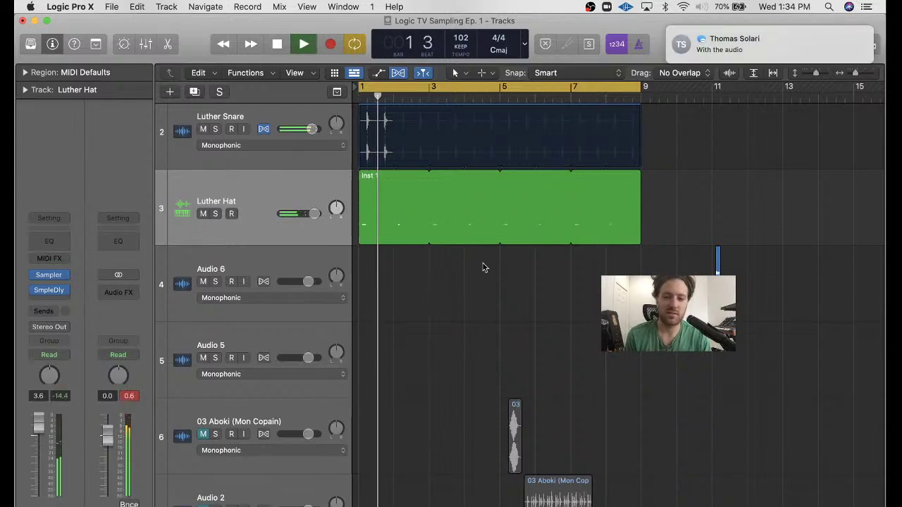
{"action": "scroll", "coordinate": [302, 268], "scroll_direction": "up", "scroll_amount": 3}
{"action": "scroll", "coordinate": [305, 262], "scroll_direction": "down", "scroll_amount": 1}
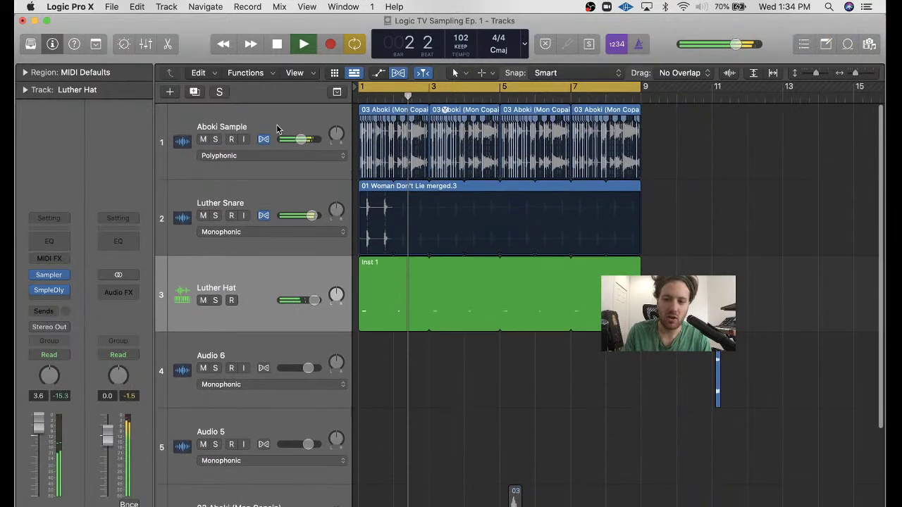
{"action": "key", "text": "super+a"}
{"action": "mouse_move", "coordinate": [299, 138]}
{"action": "left_click_drag", "start_coordinate": [300, 139], "coordinate": [286, 140]}
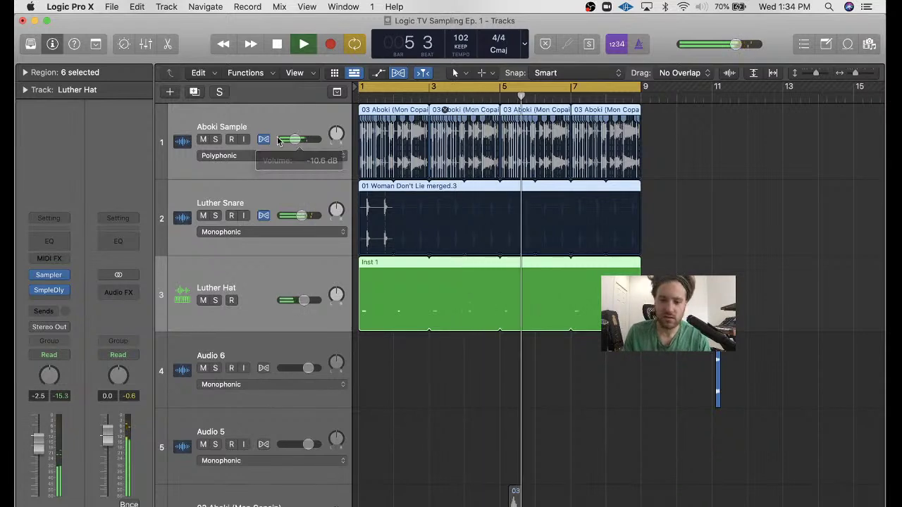
{"action": "left_click", "coordinate": [433, 418]}
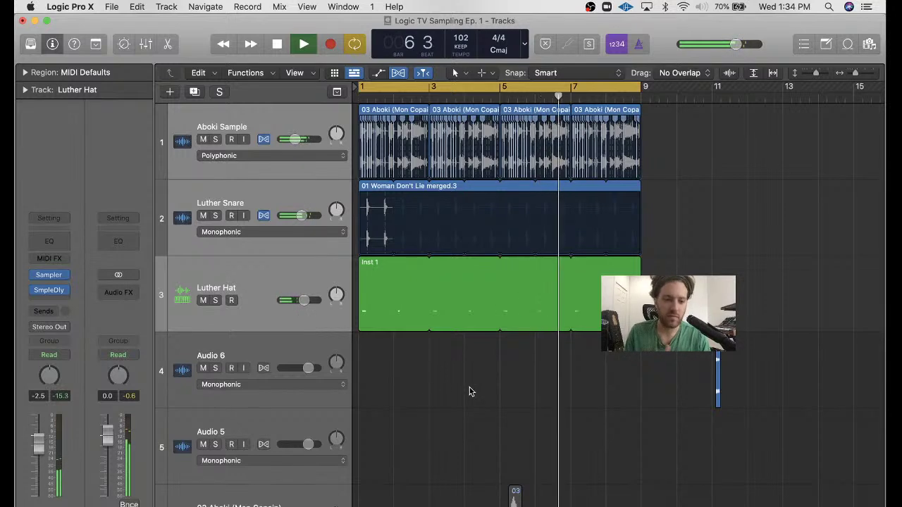
{"action": "key", "text": "space"}
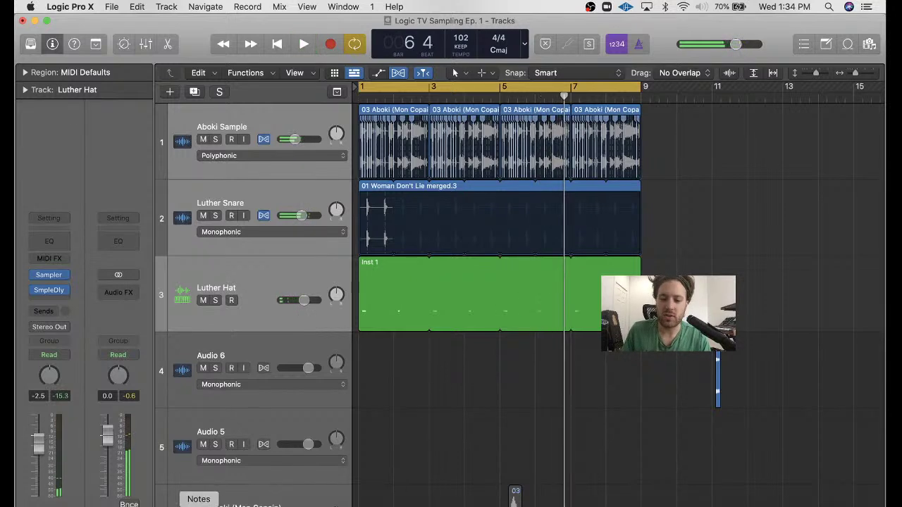
- Switch to Finder, move its window over the middle of the arrangement, and reopen the external drive's Samples folder
{"action": "left_click", "coordinate": [177, 506]}
{"action": "left_click", "coordinate": [481, 268]}
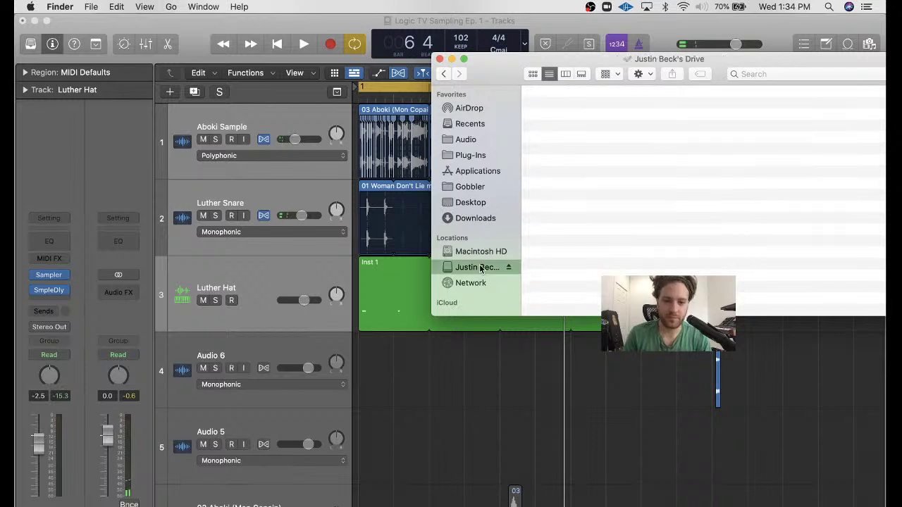
{"action": "left_click_drag", "start_coordinate": [495, 81], "coordinate": [375, 62]}
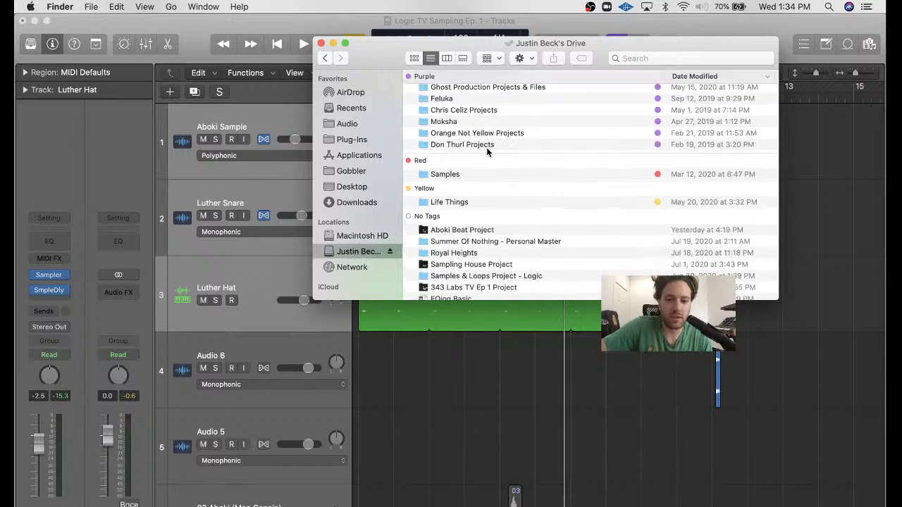
{"action": "double_click", "coordinate": [458, 176]}
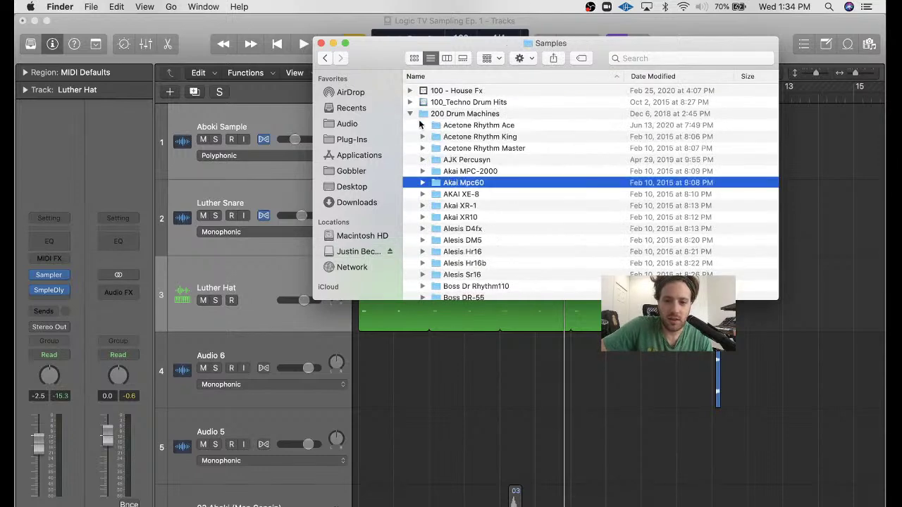
- Find the LinnLinn Drums folder among the drum machines and preview MaxV - Linn - 01.WAV and MaxV - Linn - 02.WAV
{"action": "scroll", "coordinate": [493, 201], "scroll_direction": "down", "scroll_amount": 10}
{"action": "scroll", "coordinate": [492, 201], "scroll_direction": "down", "scroll_amount": 15}
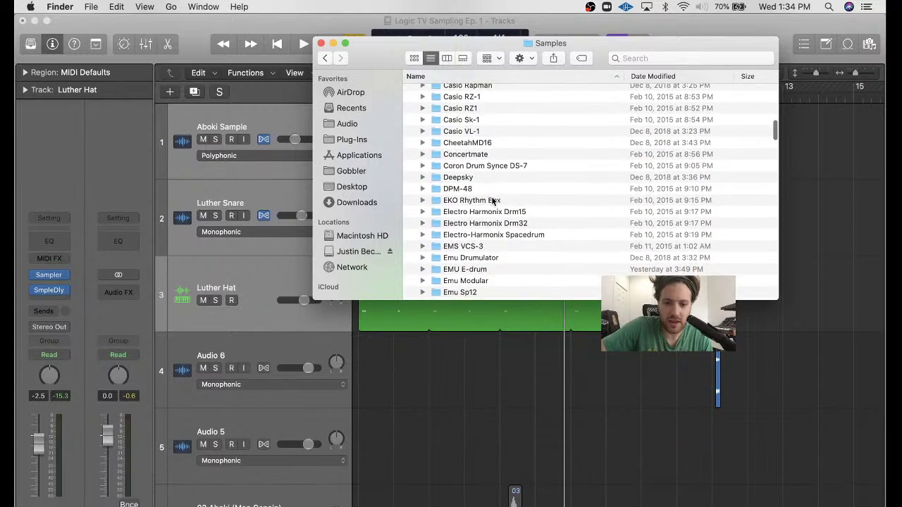
{"action": "scroll", "coordinate": [492, 201], "scroll_direction": "down", "scroll_amount": 3}
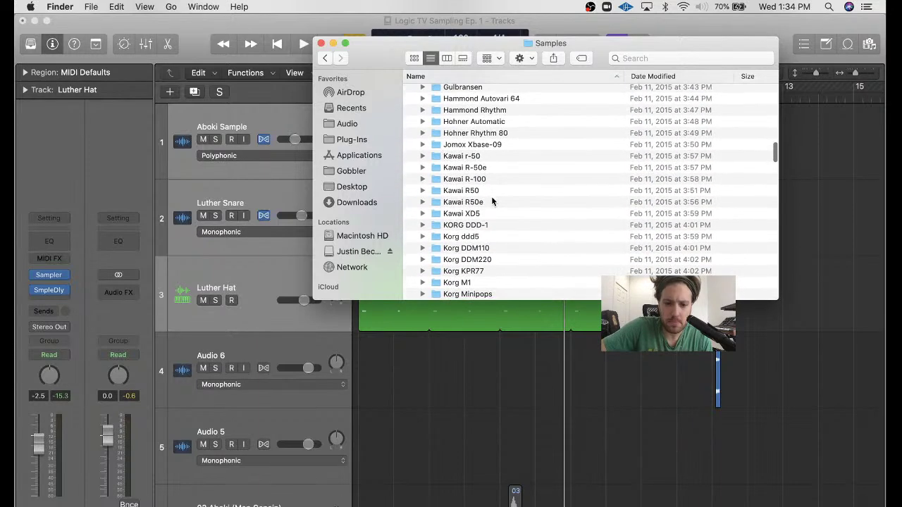
{"action": "scroll", "coordinate": [492, 196], "scroll_direction": "up", "scroll_amount": 10}
{"action": "scroll", "coordinate": [492, 196], "scroll_direction": "down", "scroll_amount": 20}
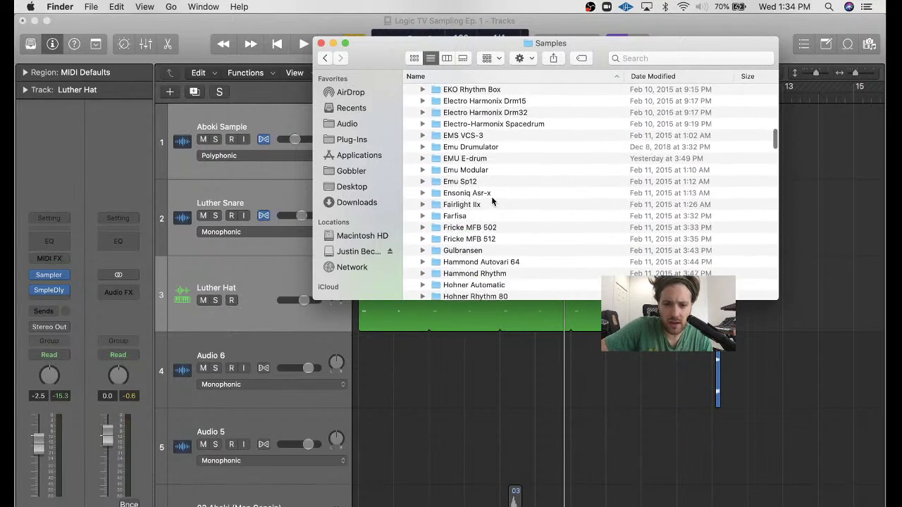
{"action": "key", "text": "space"}
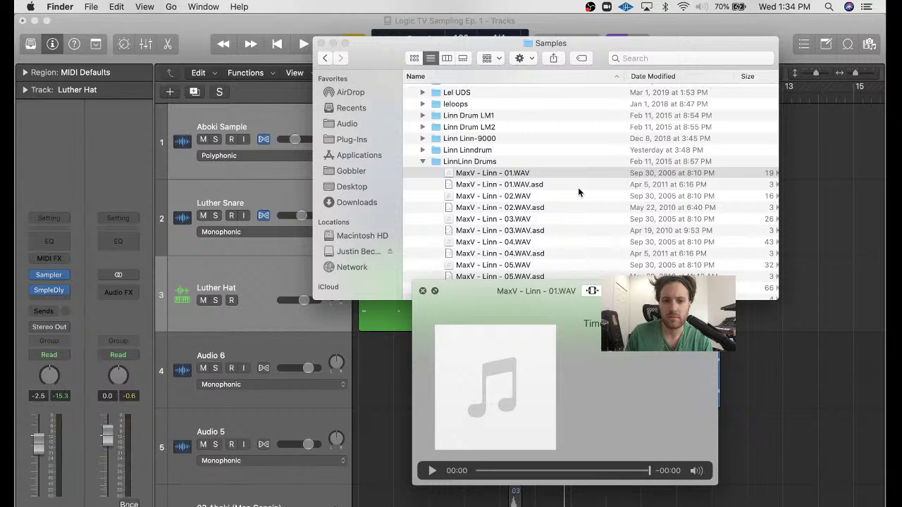
{"action": "left_click", "coordinate": [592, 195]}
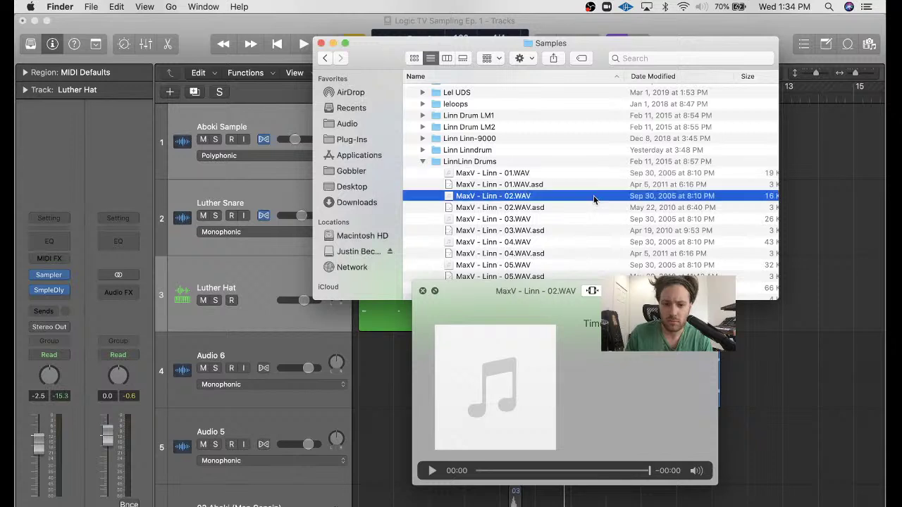
- Place the MaxV - Linn - 01.WAV sample at bar 1 on the Audio 5 track in Logic
{"action": "left_click", "coordinate": [583, 172]}
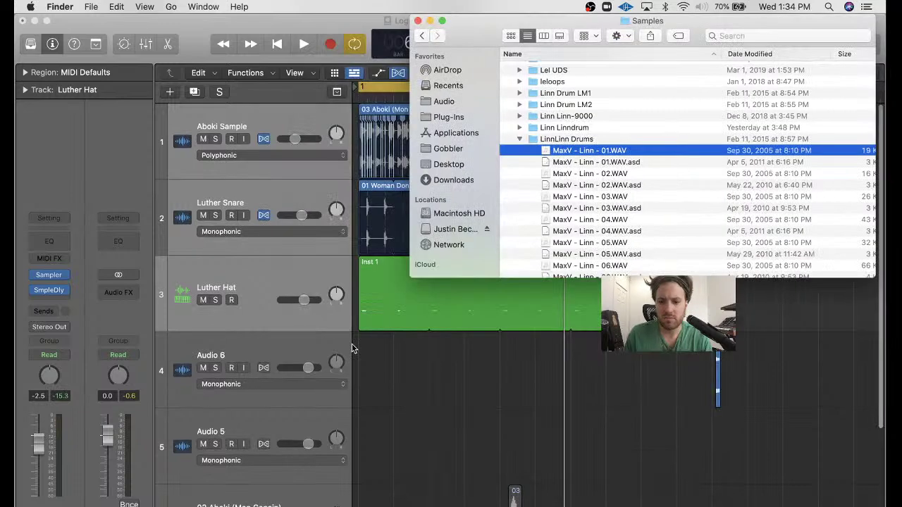
{"action": "left_click_drag", "start_coordinate": [352, 348], "coordinate": [362, 438]}
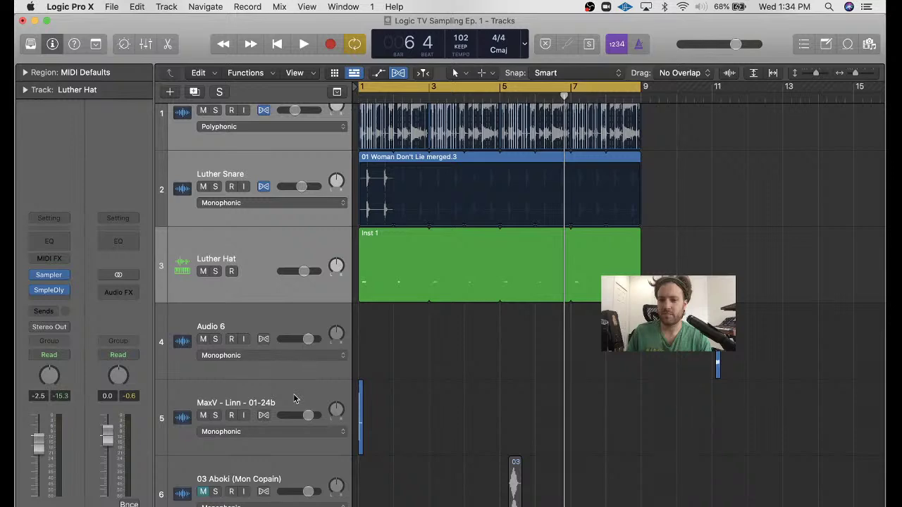
- Play the loop from the start and lower the MaxV - Linn - 01 track's volume to -4.5 dB
{"action": "left_click", "coordinate": [295, 399]}
{"action": "key", "text": "Return"}
{"action": "key", "text": "z"}
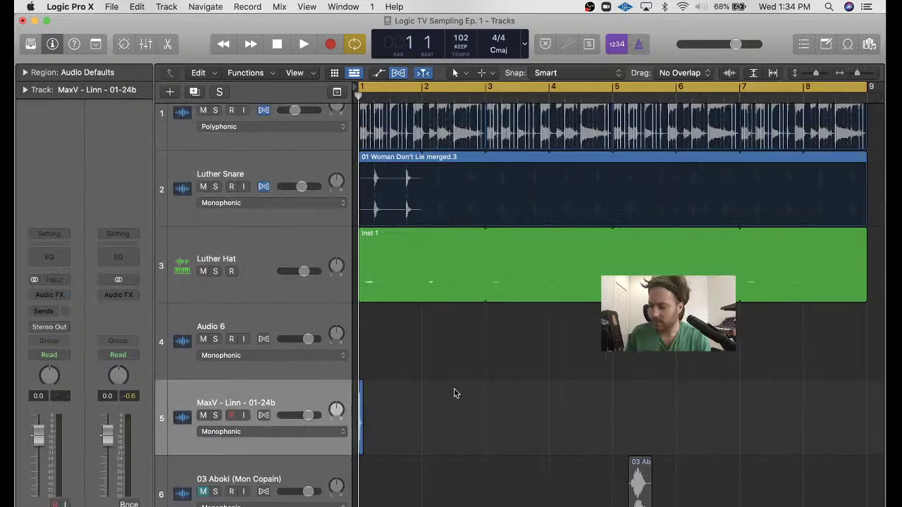
{"action": "key", "text": "z"}
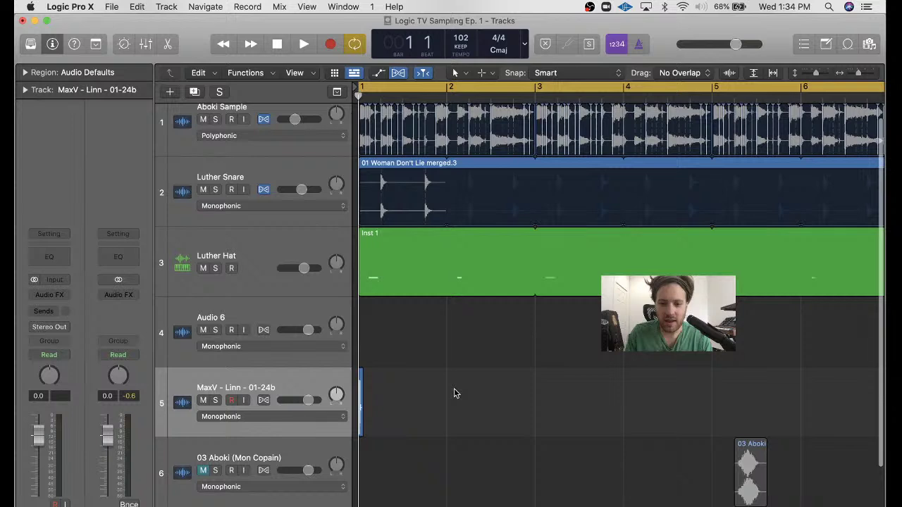
{"action": "key", "text": "z"}
{"action": "key", "text": "space"}
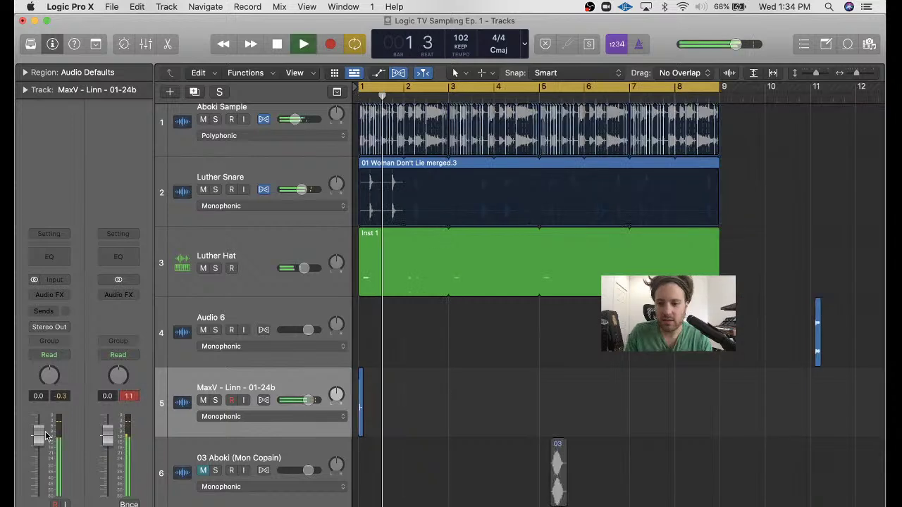
{"action": "left_click_drag", "start_coordinate": [46, 436], "coordinate": [46, 448]}
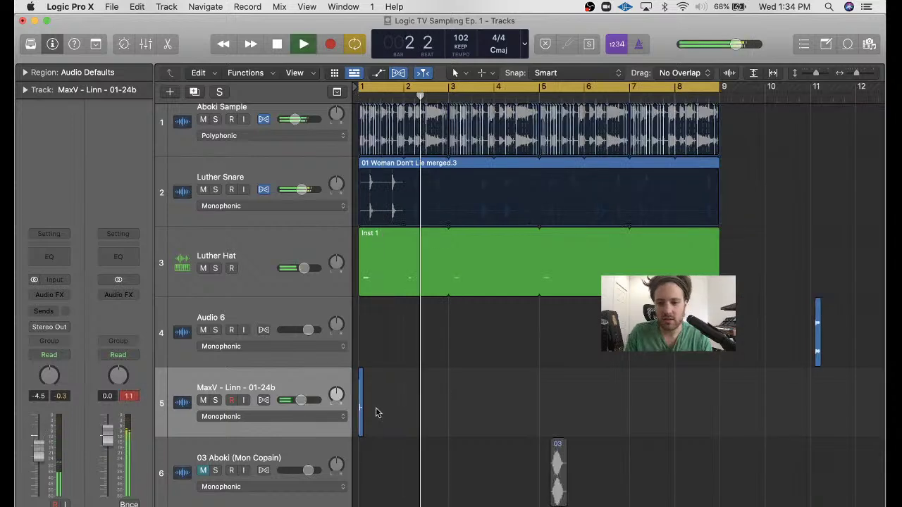
{"action": "key", "text": "space"}
{"action": "left_click", "coordinate": [375, 413]}
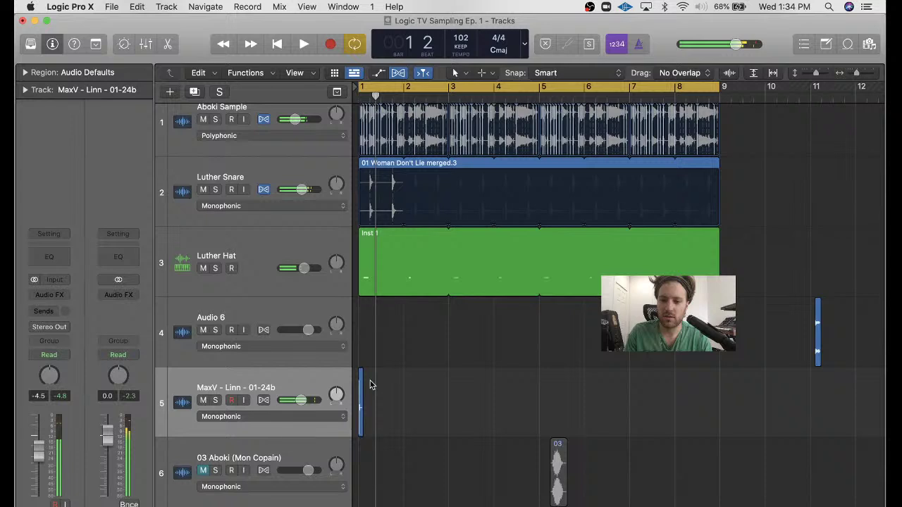
- Copy the kick region to the last sixteenth of beat 2 and the middle of beat 3 in bar 1, auditioning the loop
{"action": "left_click", "coordinate": [360, 390]}
{"action": "key", "text": "z"}
{"action": "key", "text": "space"}
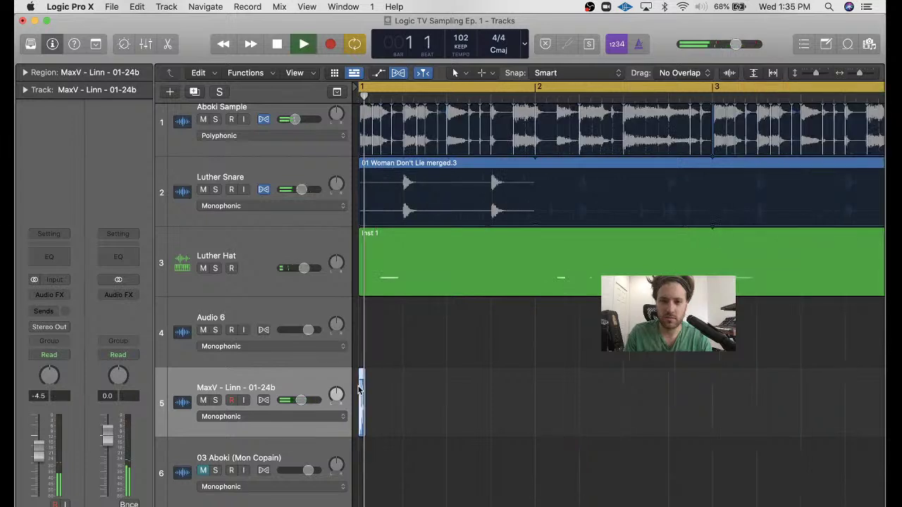
{"action": "key", "text": "space"}
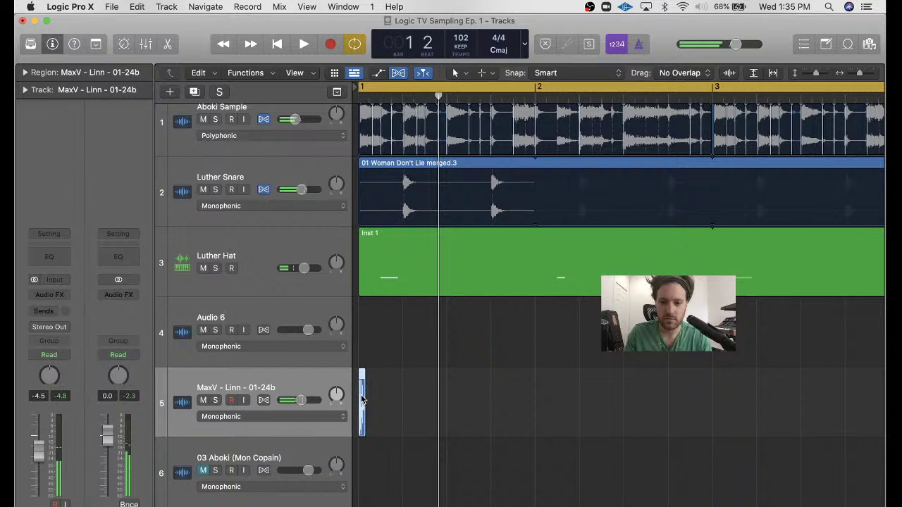
{"action": "left_click_drag", "start_coordinate": [362, 400], "coordinate": [437, 395]}
{"action": "key", "text": "space"}
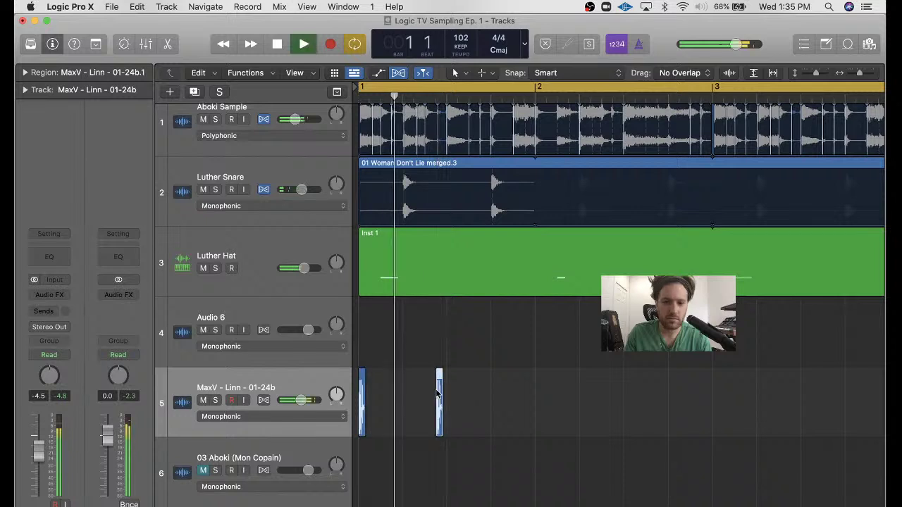
{"action": "key", "text": "space"}
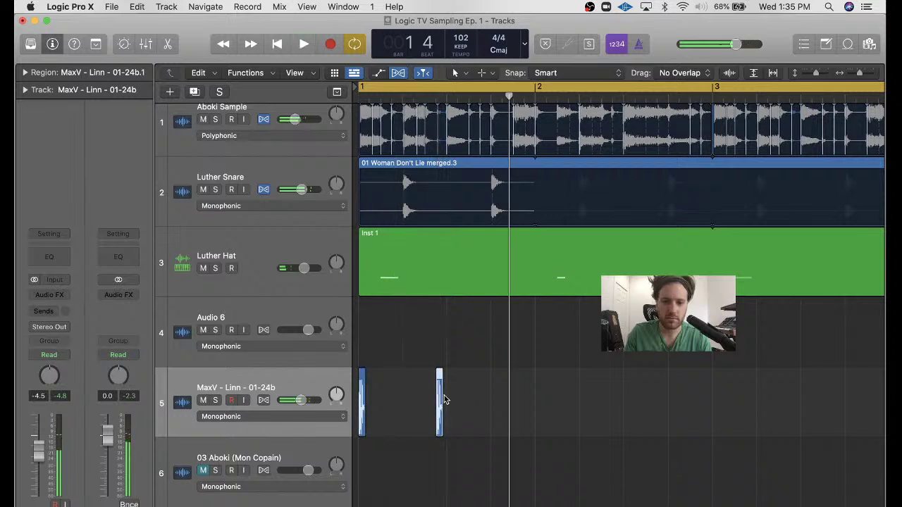
{"action": "left_click_drag", "start_coordinate": [444, 400], "coordinate": [476, 396]}
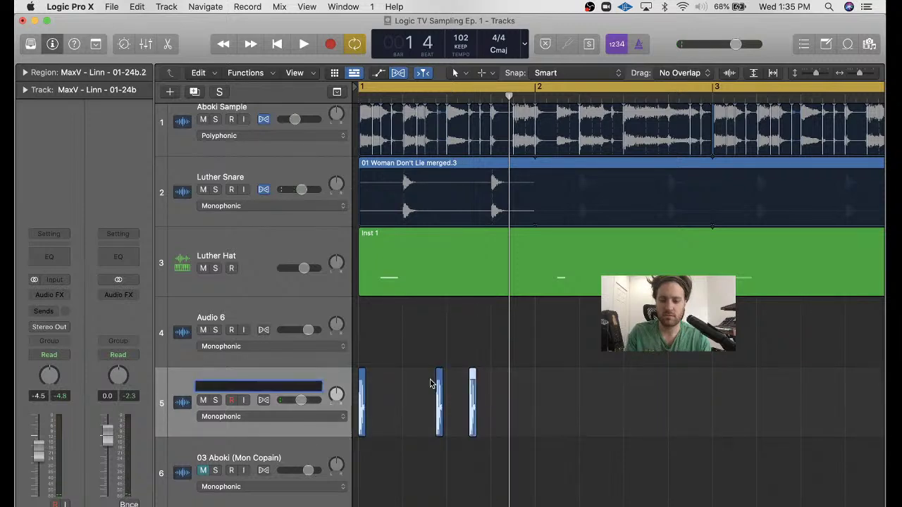
- Rename the MaxV - Linn - 01 track as Kick, deselect the region, and return the playhead to the start
{"action": "type", "text": "Kick"}
{"action": "key", "text": "Return"}
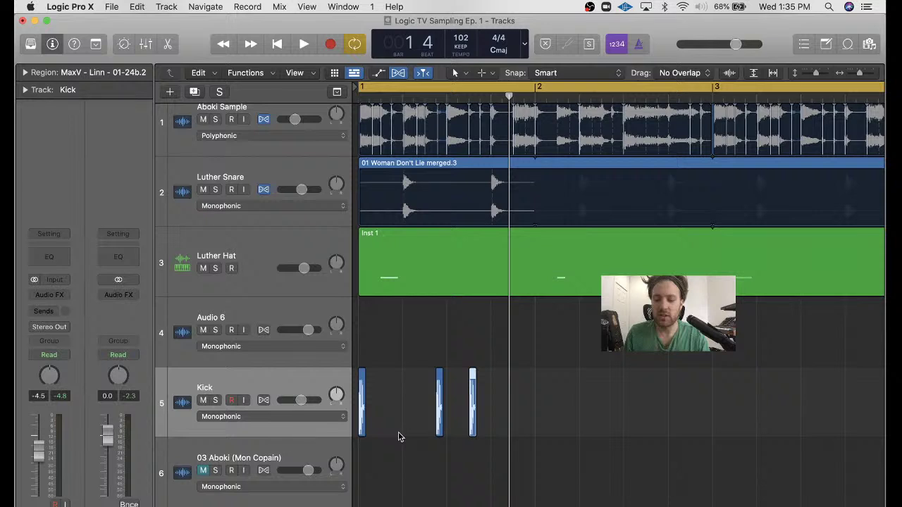
{"action": "left_click", "coordinate": [398, 435]}
{"action": "key", "text": "Return"}
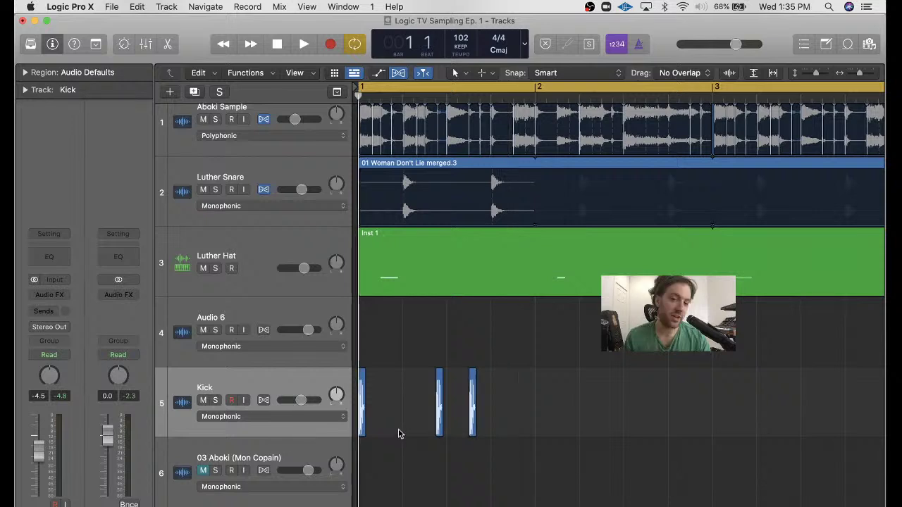
- Audition the loop and copy the last kick region to the middle of beat 1 in bar 2
{"action": "key", "text": "space"}
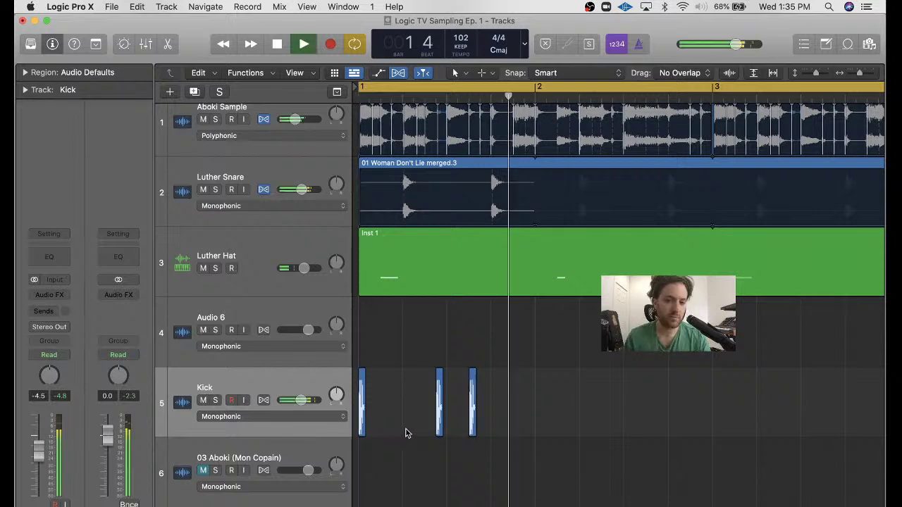
{"action": "left_click", "coordinate": [472, 407]}
{"action": "key", "text": "space"}
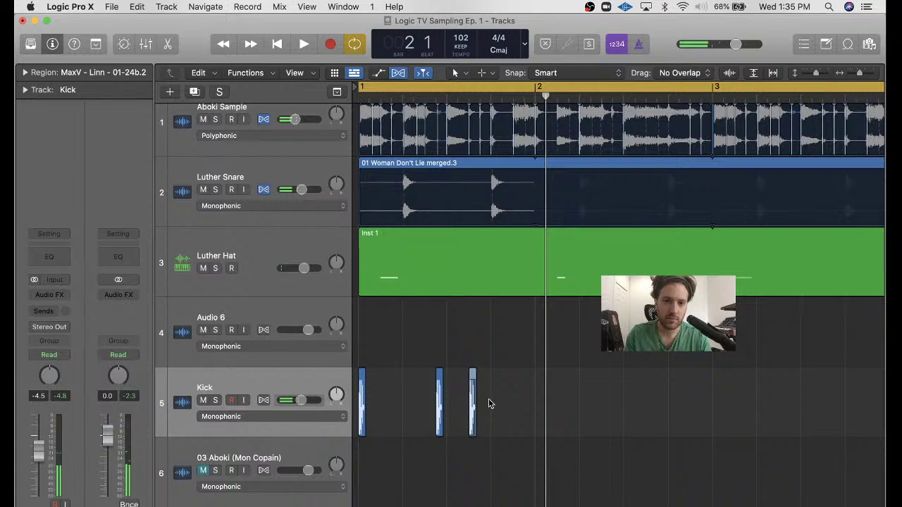
{"action": "left_click_drag", "start_coordinate": [470, 404], "coordinate": [558, 402]}
{"action": "key", "text": "space"}
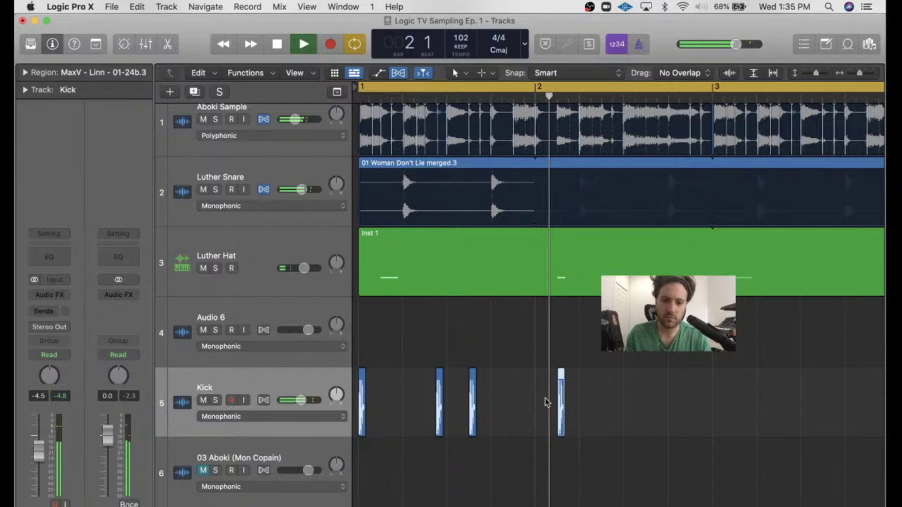
{"action": "key", "text": "space"}
- Add kick copies at the last sixteenth of beat 2 and the middle of beat 3 in bar 2, auditioning the loop
{"action": "left_click_drag", "start_coordinate": [561, 402], "coordinate": [634, 393]}
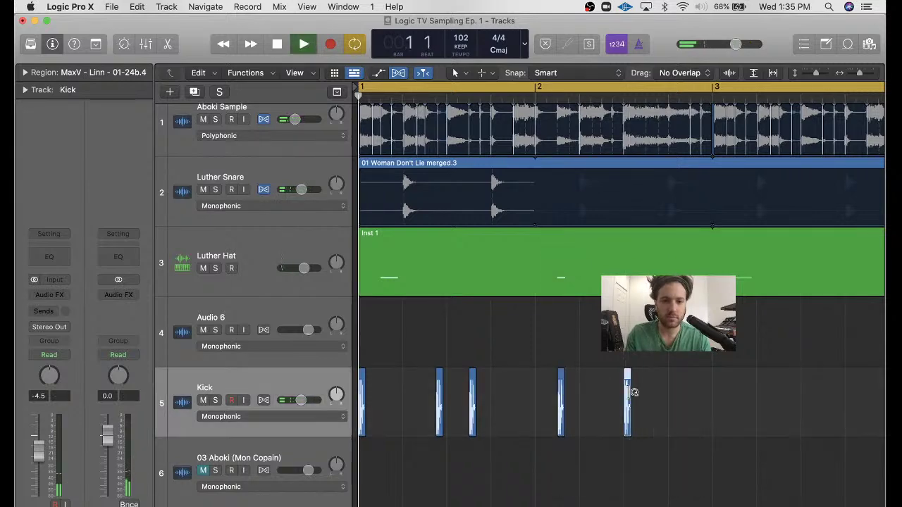
{"action": "scroll", "coordinate": [631, 393], "scroll_direction": "down", "scroll_amount": 5}
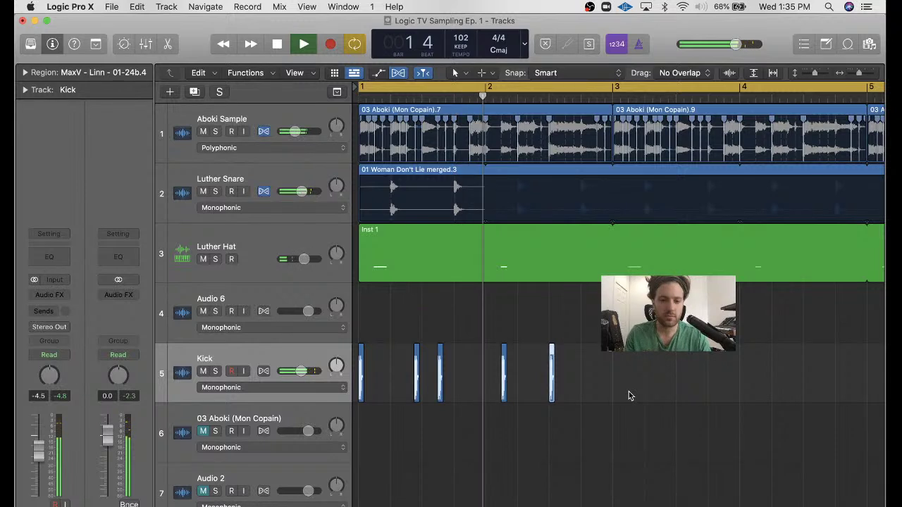
{"action": "key", "text": "space"}
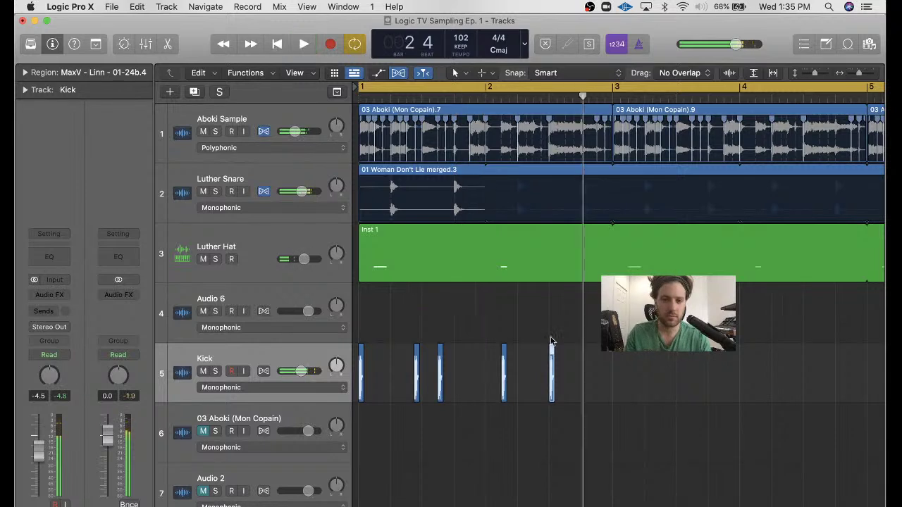
{"action": "scroll", "coordinate": [552, 343], "scroll_direction": "up", "scroll_amount": 2}
{"action": "left_click_drag", "start_coordinate": [552, 345], "coordinate": [584, 364]}
{"action": "key", "text": "space"}
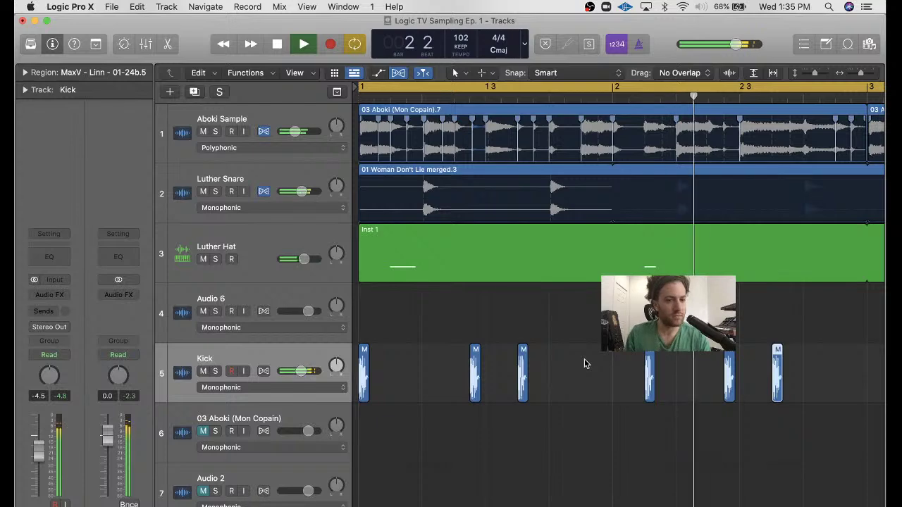
{"action": "scroll", "coordinate": [584, 364], "scroll_direction": "down", "scroll_amount": 3}
{"action": "key", "text": "space"}
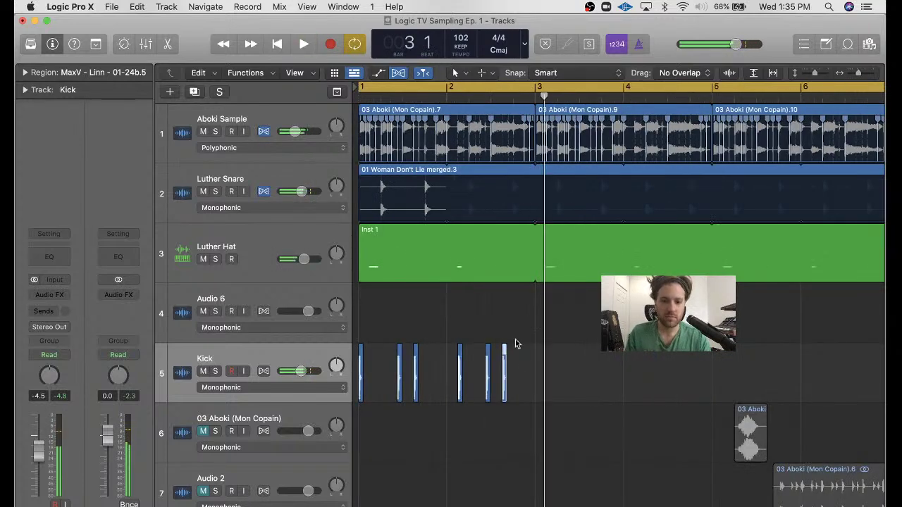
- Copy the two-bar kick pattern to bar 3, and the resulting four-bar pattern to bar 5, filling the eight-bar loop
{"action": "left_click_drag", "start_coordinate": [515, 343], "coordinate": [361, 379]}
{"action": "key", "text": "super+Up"}
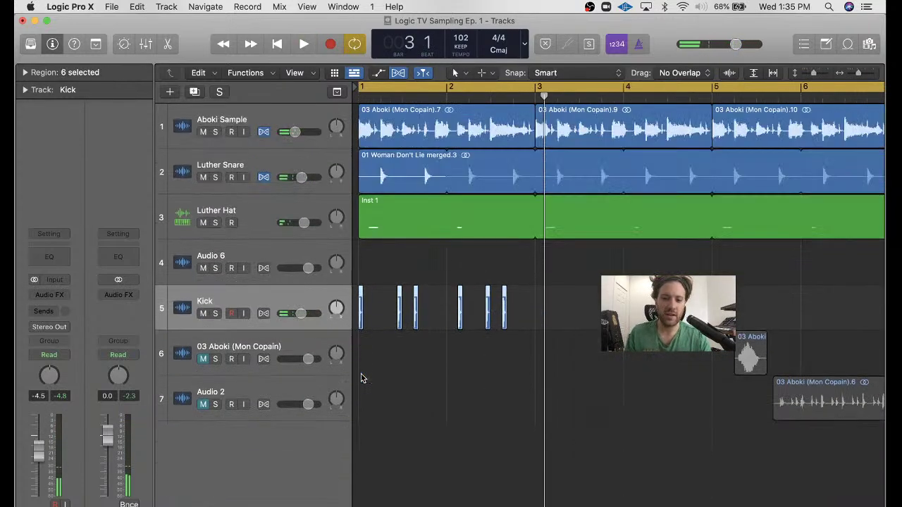
{"action": "key", "text": "super+Left"}
{"action": "key", "text": "super+Up"}
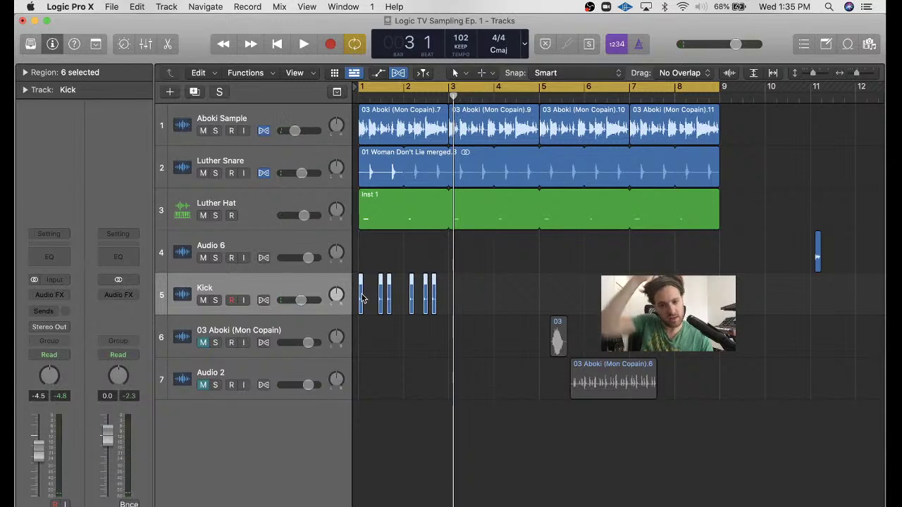
{"action": "left_click_drag", "start_coordinate": [363, 299], "coordinate": [451, 295]}
{"action": "key", "text": "Return"}
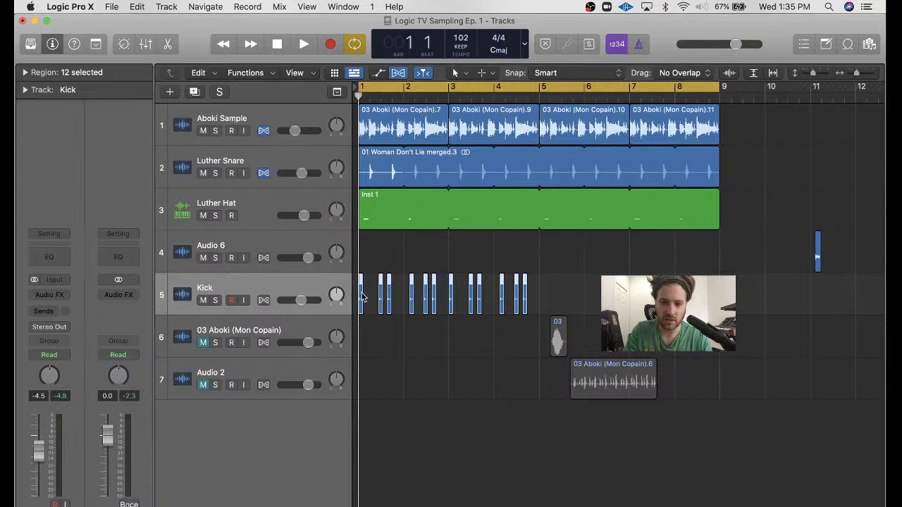
{"action": "left_click_drag", "start_coordinate": [363, 297], "coordinate": [545, 296]}
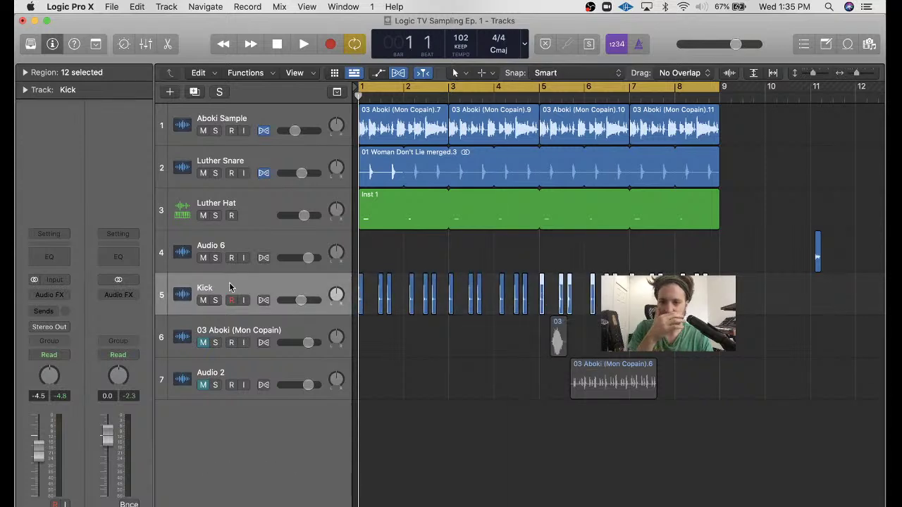
- Reorder the tracks with Kick first and Aboki Sample directly below Luther Hat, and play the loop
{"action": "left_click_drag", "start_coordinate": [229, 287], "coordinate": [232, 81]}
{"action": "left_click", "coordinate": [243, 160]}
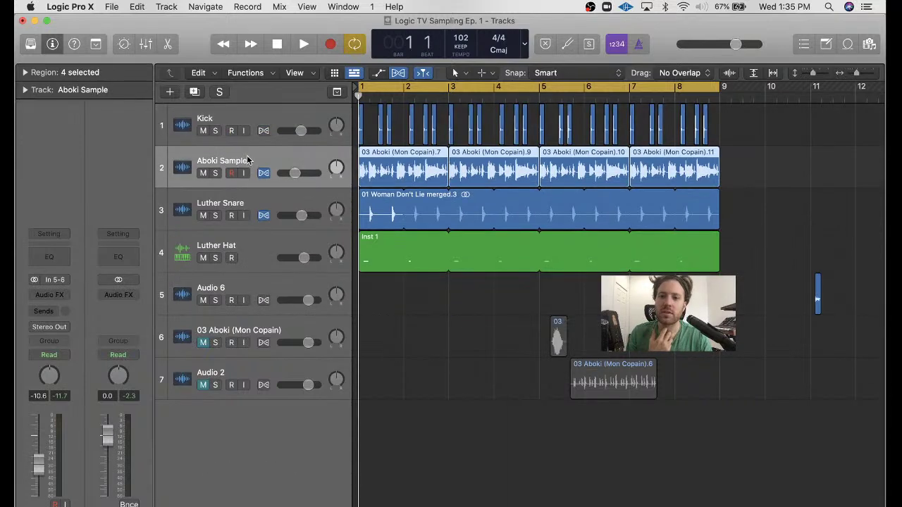
{"action": "left_click_drag", "start_coordinate": [247, 160], "coordinate": [245, 261]}
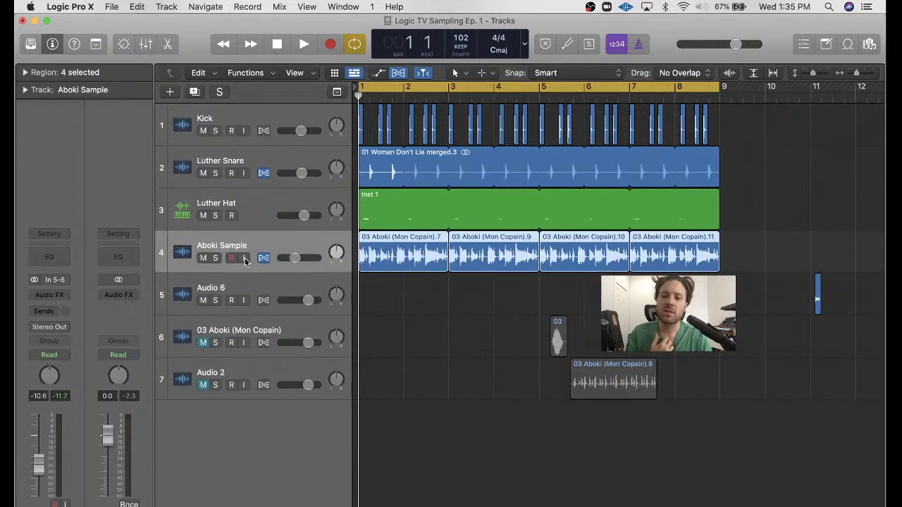
{"action": "key", "text": "space"}
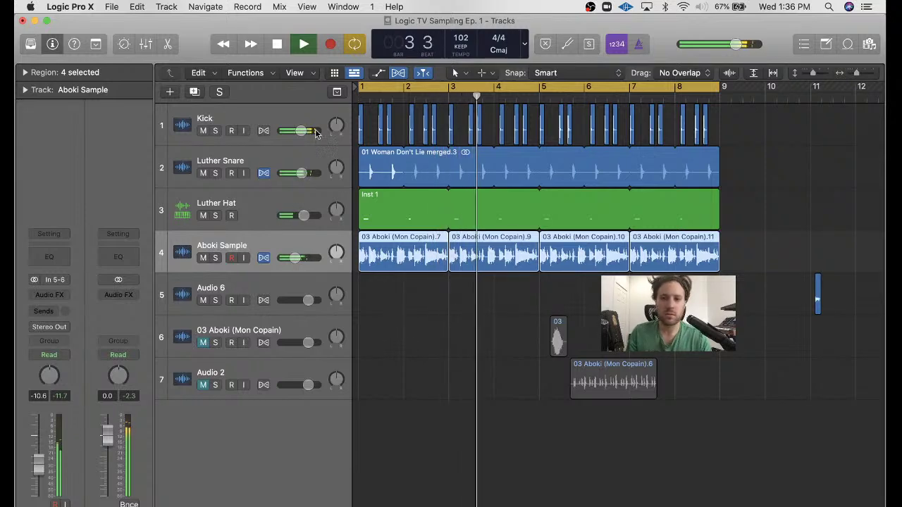
{"action": "key", "text": "space"}
- Select the Kick track, switch to Finder and preview the MaxV - Linn - 02.WAV sample
{"action": "left_click", "coordinate": [253, 117]}
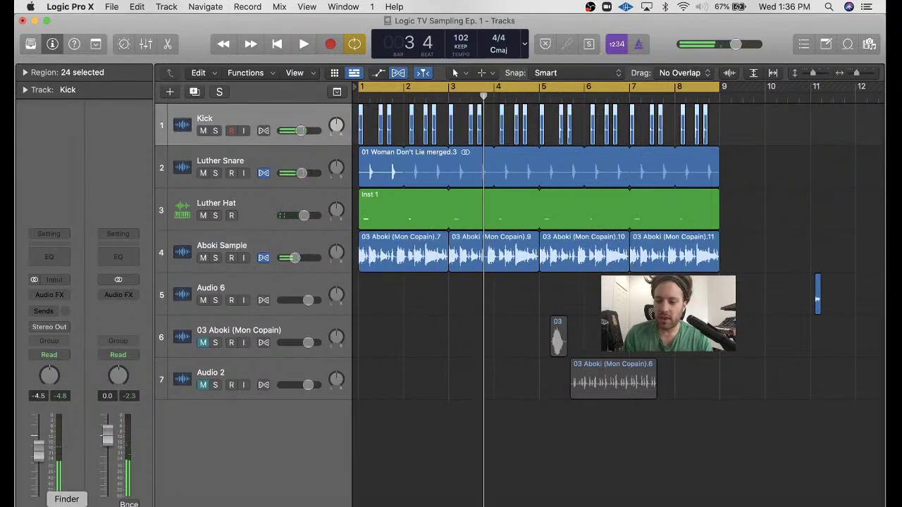
{"action": "left_click", "coordinate": [66, 505]}
{"action": "left_click", "coordinate": [670, 171]}
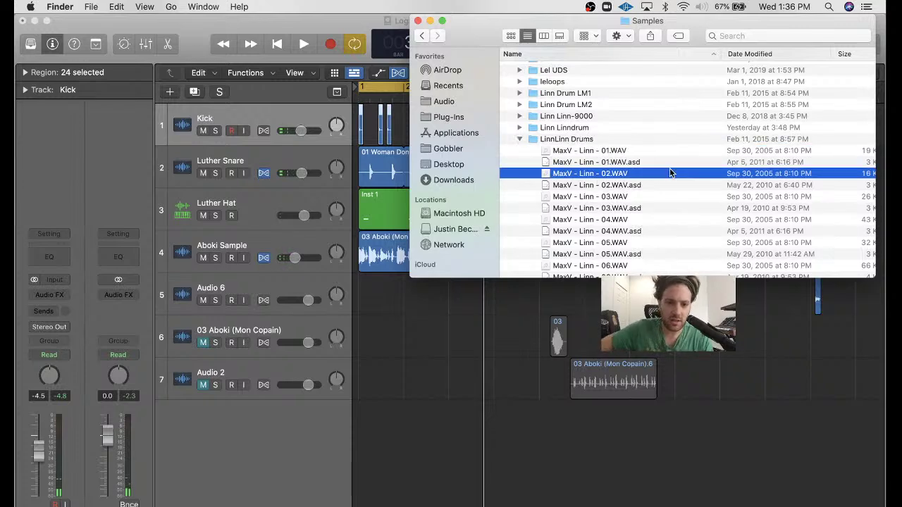
{"action": "key", "text": "space"}
{"action": "scroll", "coordinate": [669, 171], "scroll_direction": "down", "scroll_amount": 3}
{"action": "key", "text": "space"}
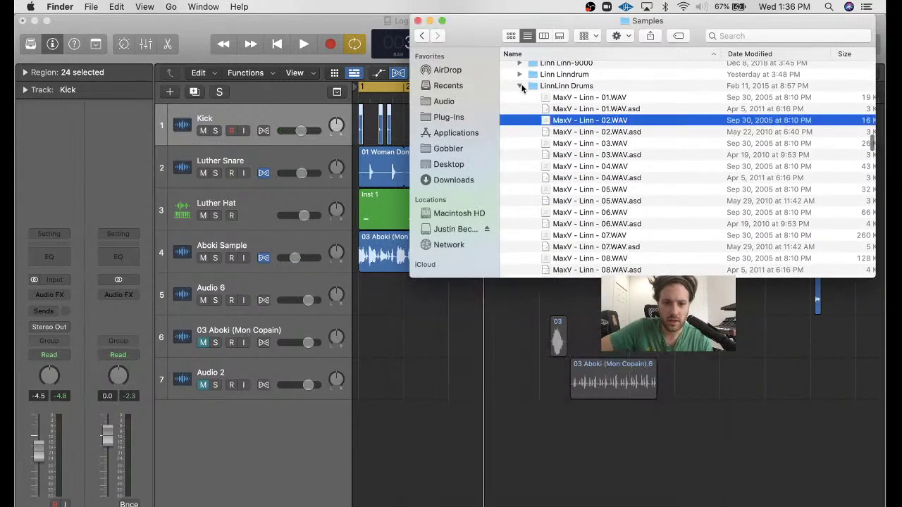
- Collapse the LinnLinn Drums folder and expand the Roland Tr-909 folder to reach its kick samples
{"action": "left_click", "coordinate": [521, 86]}
{"action": "scroll", "coordinate": [550, 141], "scroll_direction": "down", "scroll_amount": 15}
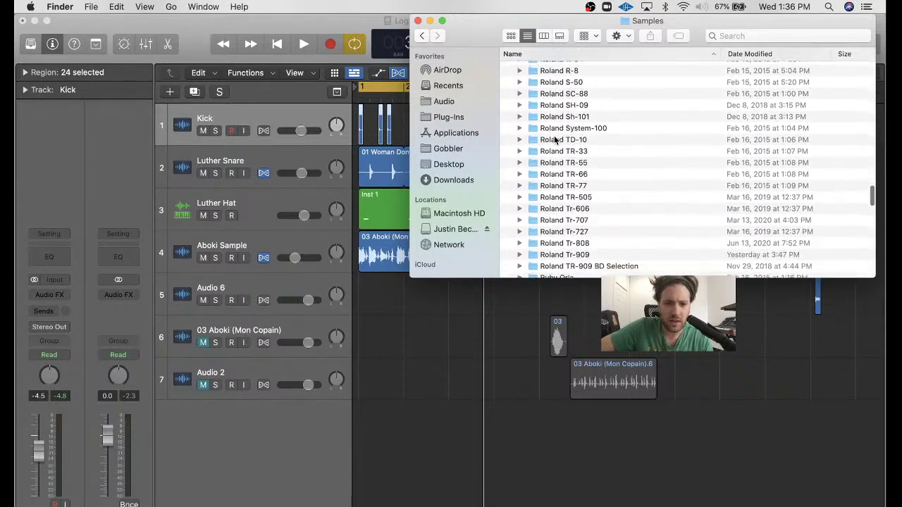
{"action": "scroll", "coordinate": [554, 141], "scroll_direction": "down", "scroll_amount": 5}
{"action": "left_click", "coordinate": [516, 171]}
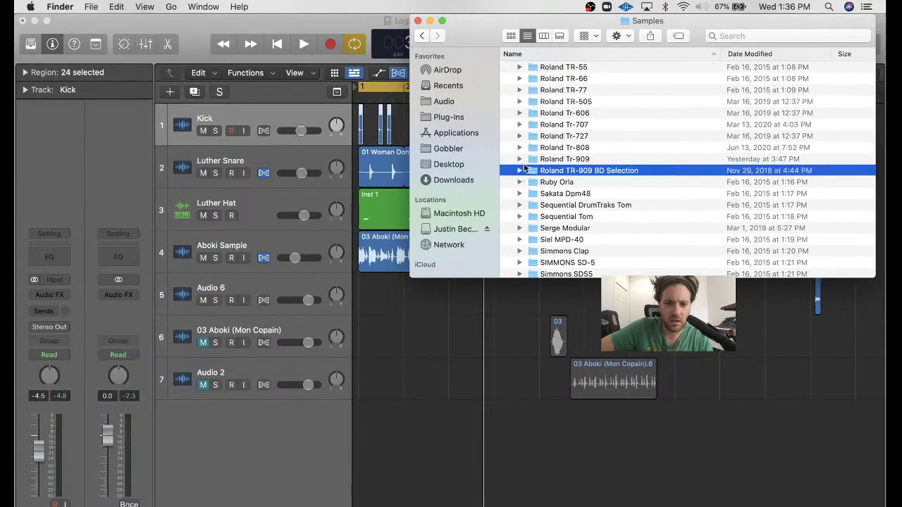
{"action": "left_click", "coordinate": [520, 170]}
{"action": "scroll", "coordinate": [639, 186], "scroll_direction": "down", "scroll_amount": 10}
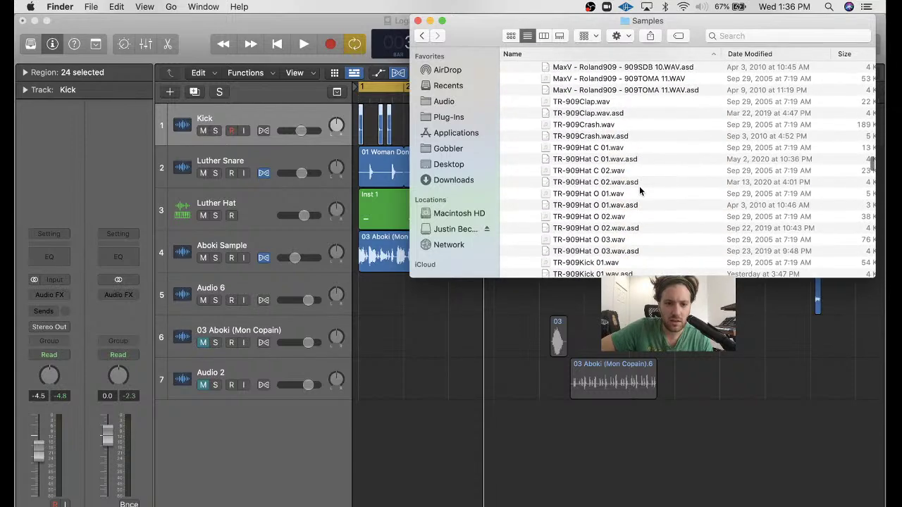
{"action": "scroll", "coordinate": [640, 186], "scroll_direction": "down", "scroll_amount": 10}
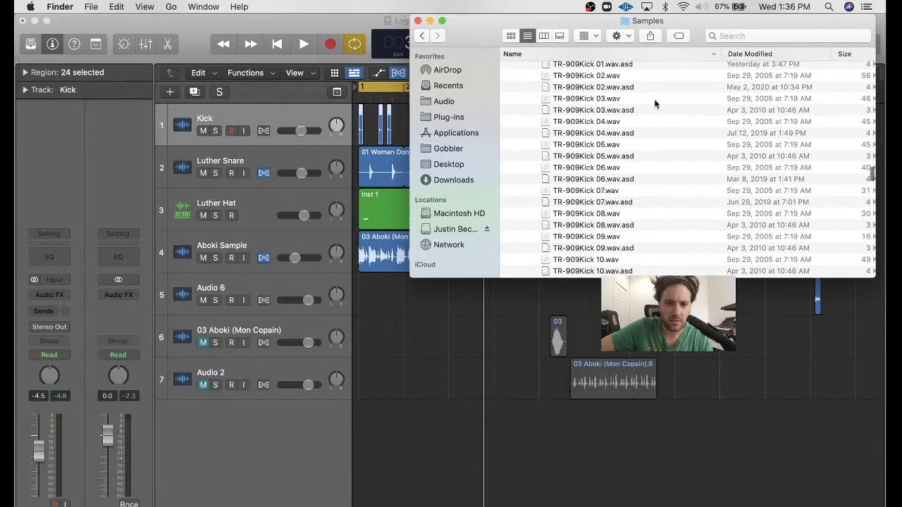
{"action": "scroll", "coordinate": [666, 86], "scroll_direction": "up", "scroll_amount": 2}
- Audition the TR-909 kick samples from TR-909Kick 01.wav through TR-909Kick 05.wav
{"action": "left_click", "coordinate": [668, 89]}
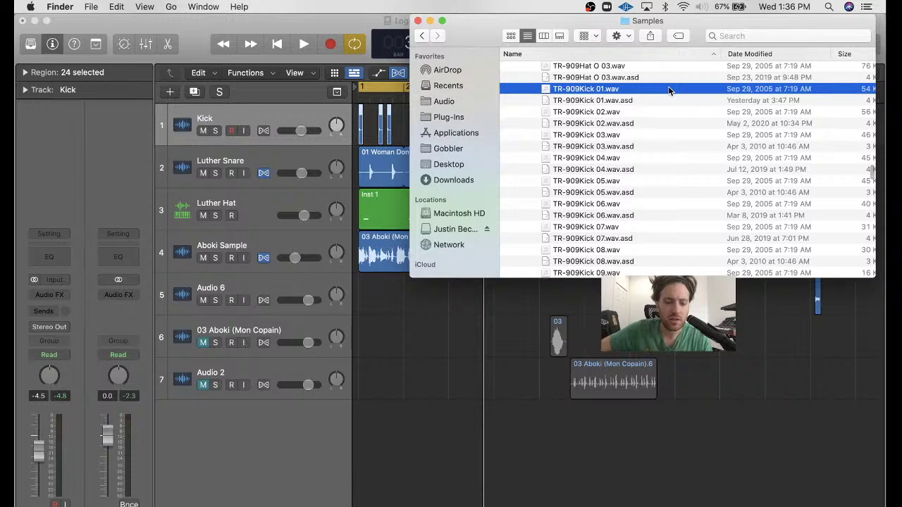
{"action": "key", "text": "space"}
{"action": "key", "text": "Down"}
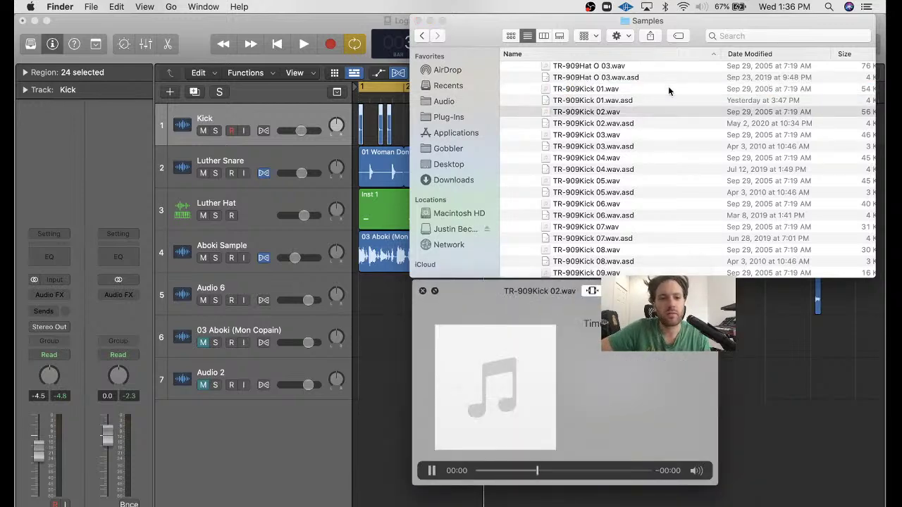
{"action": "key", "text": "Down"}
{"action": "key", "text": "Down"}
{"action": "key", "text": "Down"}
{"action": "key", "text": "Down"}
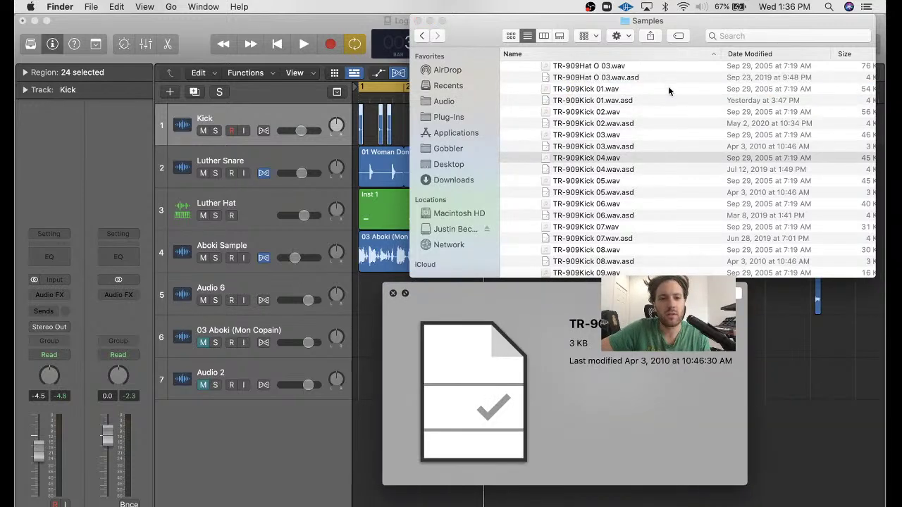
{"action": "key", "text": "Down"}
{"action": "key", "text": "Down"}
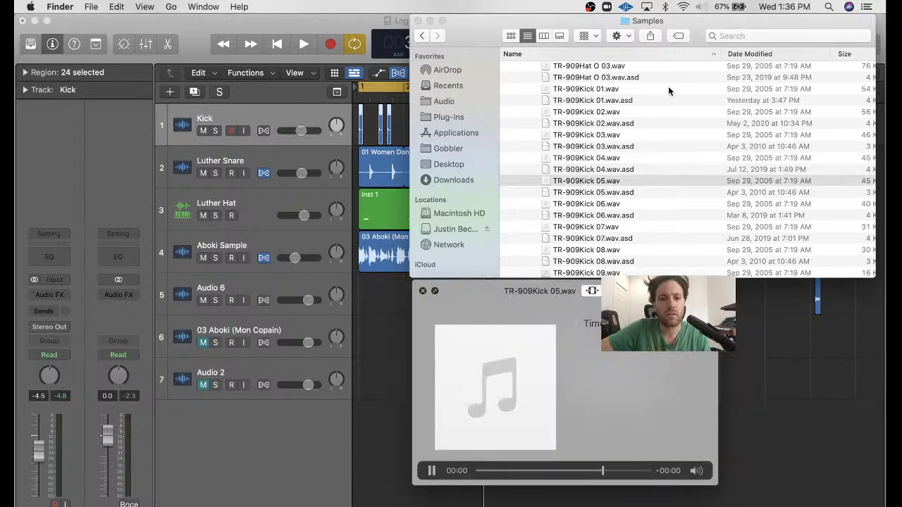
- Add TR-909Kick 01.wav to the Logic project on a new audio track and move that track directly below Kick
{"action": "left_click", "coordinate": [691, 90]}
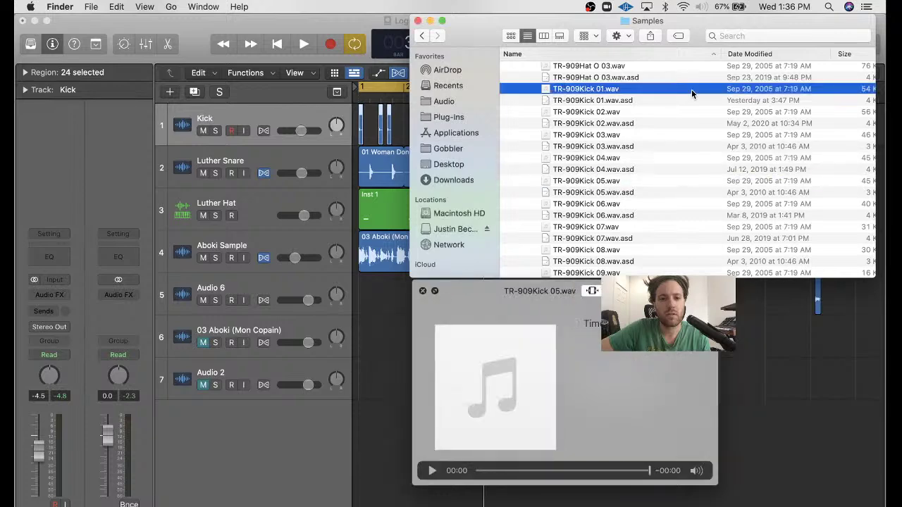
{"action": "key", "text": "space"}
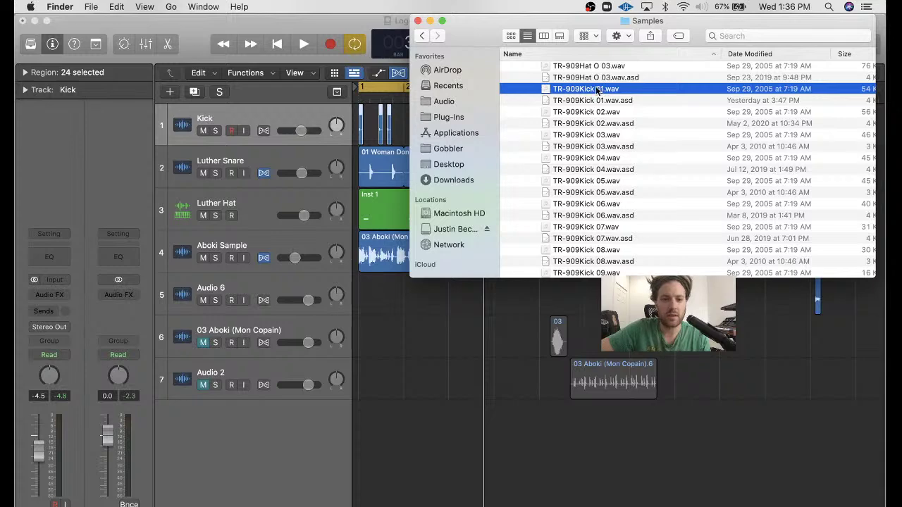
{"action": "left_click_drag", "start_coordinate": [597, 91], "coordinate": [383, 423]}
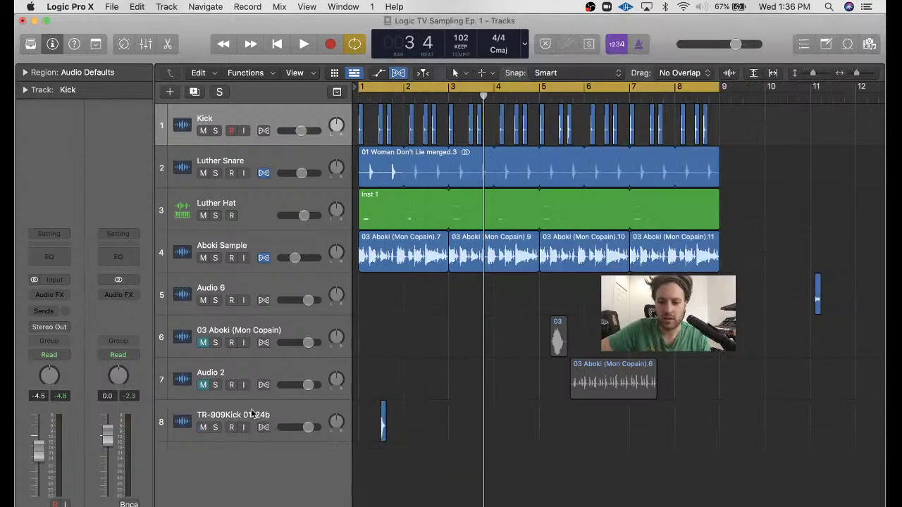
{"action": "left_click_drag", "start_coordinate": [251, 414], "coordinate": [243, 166]}
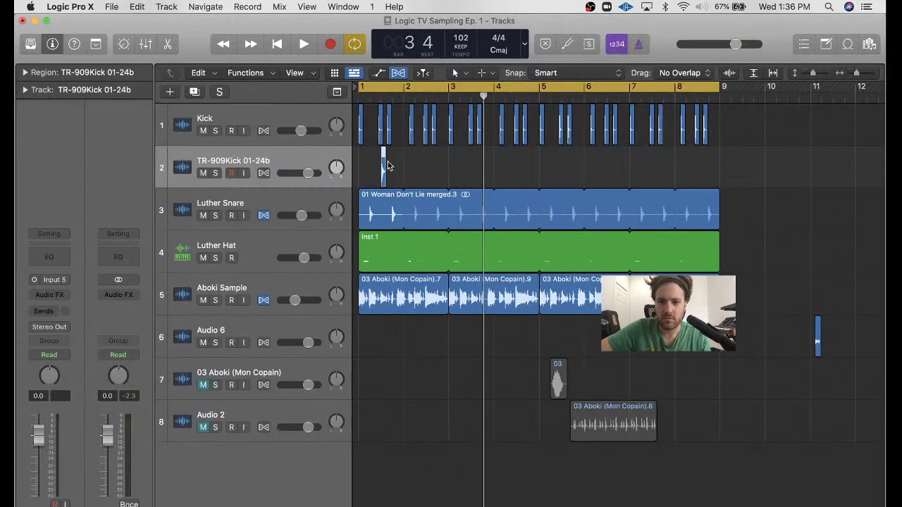
- Place the TR-909 kick region on the last sixteenth of beat 2 in bar 1 and copy it to the same spot in bar 2
{"action": "scroll", "coordinate": [388, 166], "scroll_direction": "up", "scroll_amount": 5}
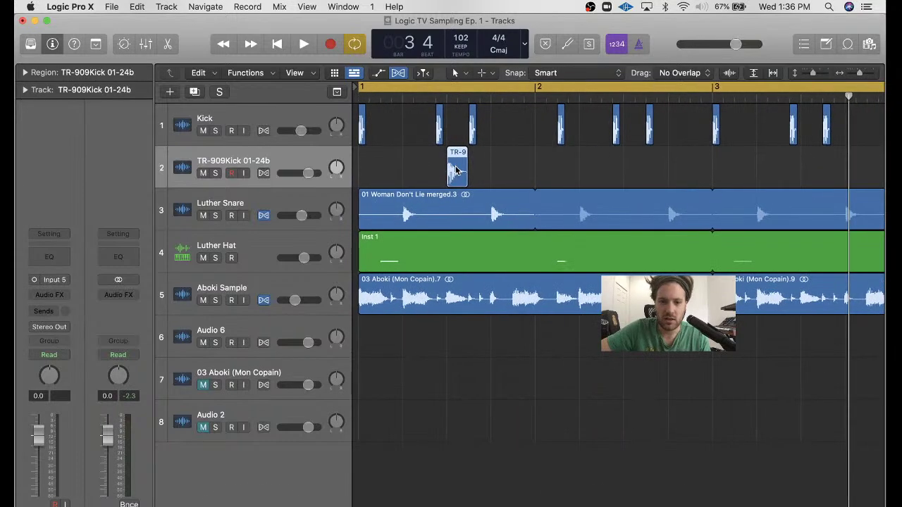
{"action": "left_click_drag", "start_coordinate": [455, 169], "coordinate": [619, 172]}
- Mute the two Kick regions that coincide with the TR-909 kicks in bars 1 and 2, and audition the loop
{"action": "key", "text": "t"}
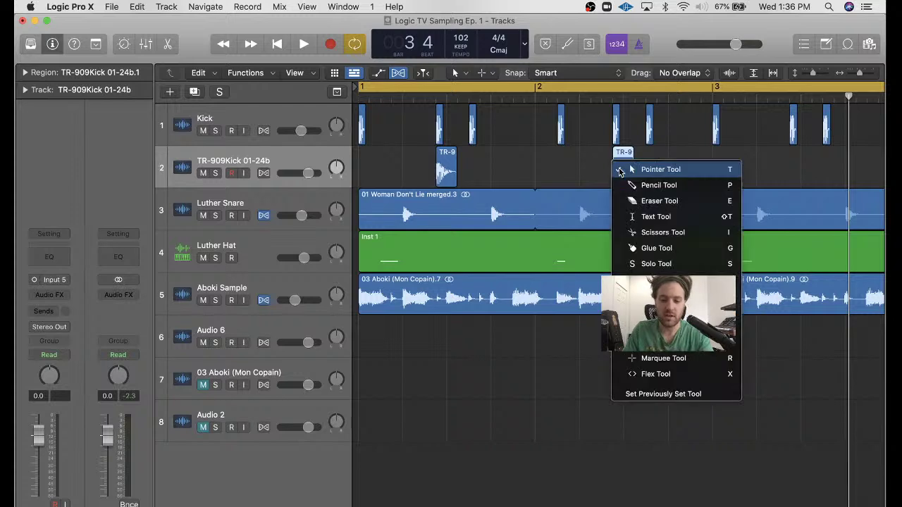
{"action": "key", "text": "m"}
{"action": "left_click", "coordinate": [441, 127]}
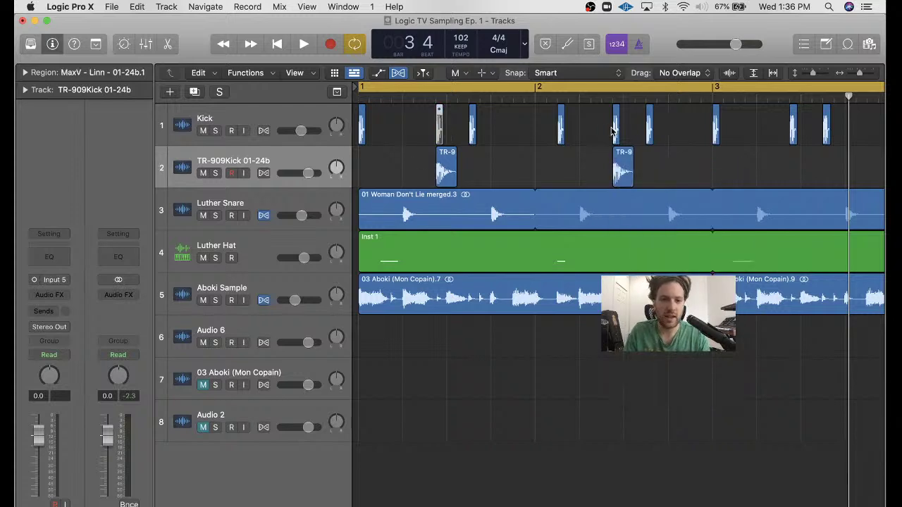
{"action": "left_click", "coordinate": [613, 130]}
{"action": "key", "text": "space"}
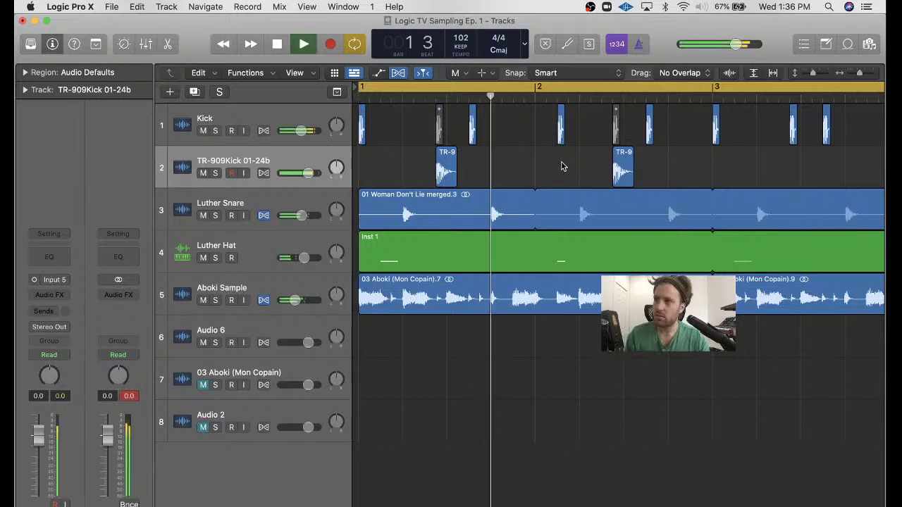
{"action": "key", "text": "space"}
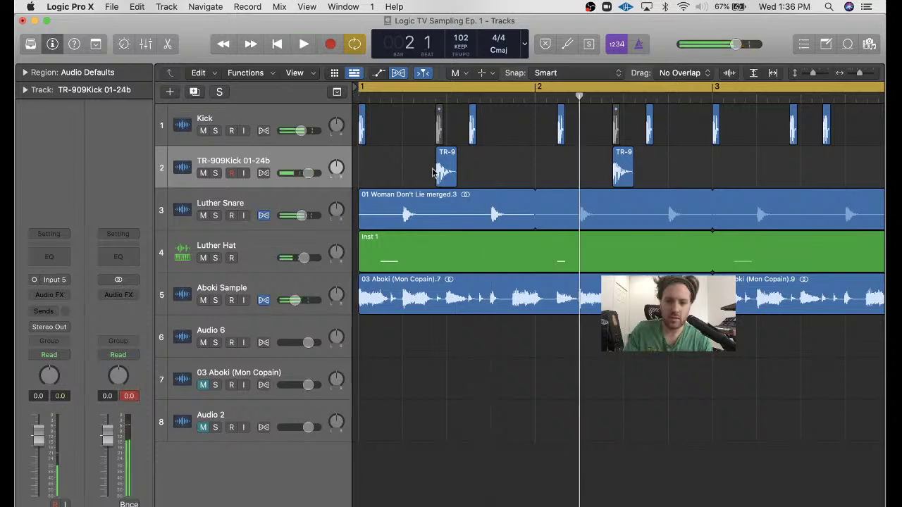
- Unmute the Kick regions on the last sixteenth of beat 2 and move both TR-909 regions to the third sixteenth of beat 3
{"action": "left_click", "coordinate": [615, 121]}
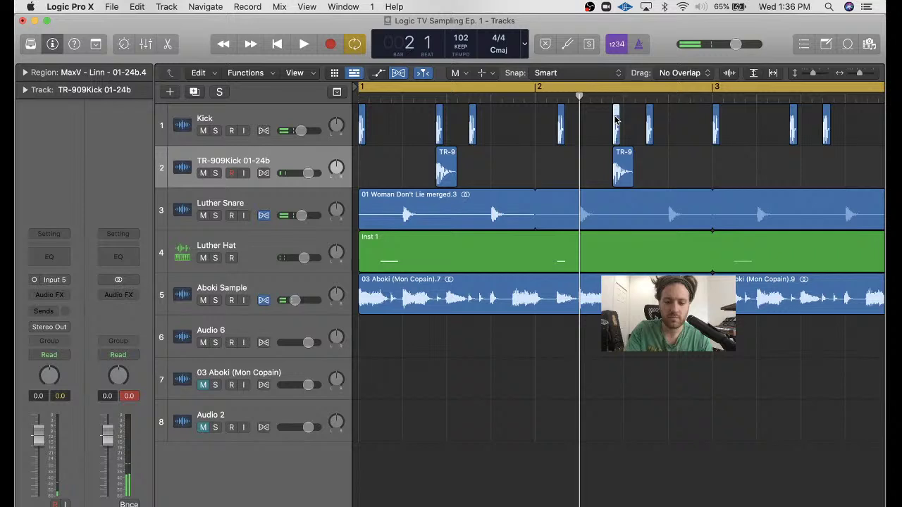
{"action": "left_click_drag", "start_coordinate": [446, 169], "coordinate": [473, 169]}
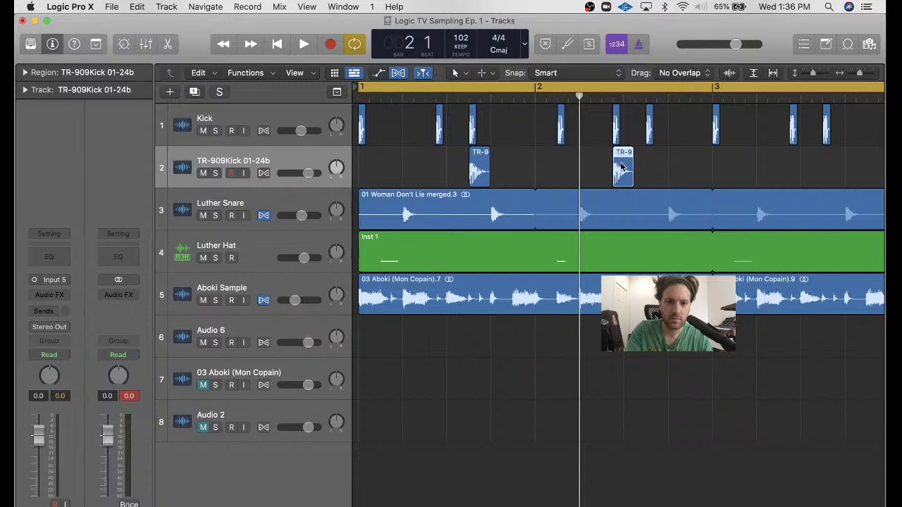
{"action": "left_click_drag", "start_coordinate": [621, 166], "coordinate": [655, 166]}
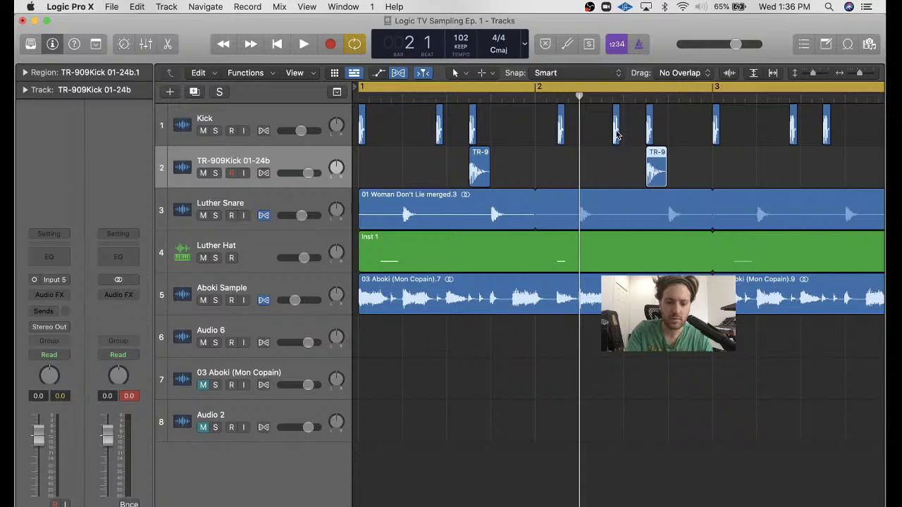
- Mute the Kick regions that coincide with the moved TR-909 kicks in bars 1 and 2, and audition the loop
{"action": "key", "text": "space"}
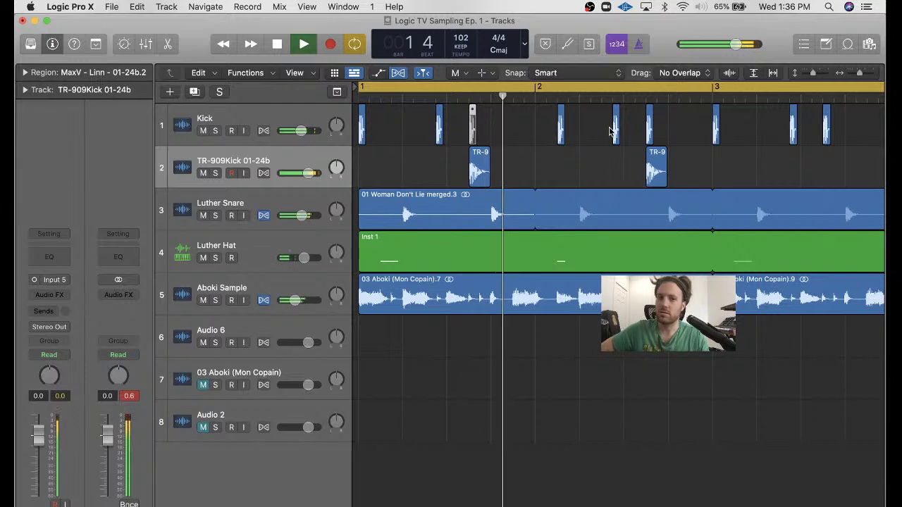
{"action": "left_click", "coordinate": [648, 131]}
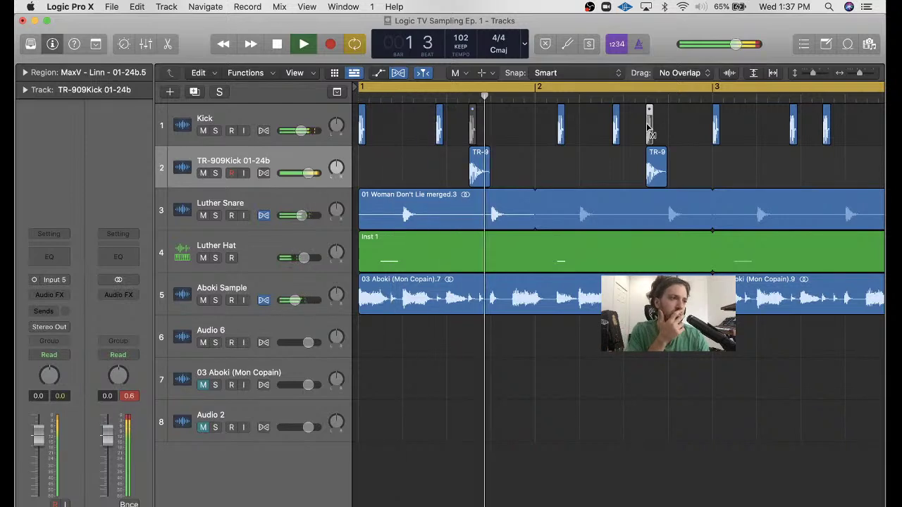
{"action": "left_click", "coordinate": [474, 130]}
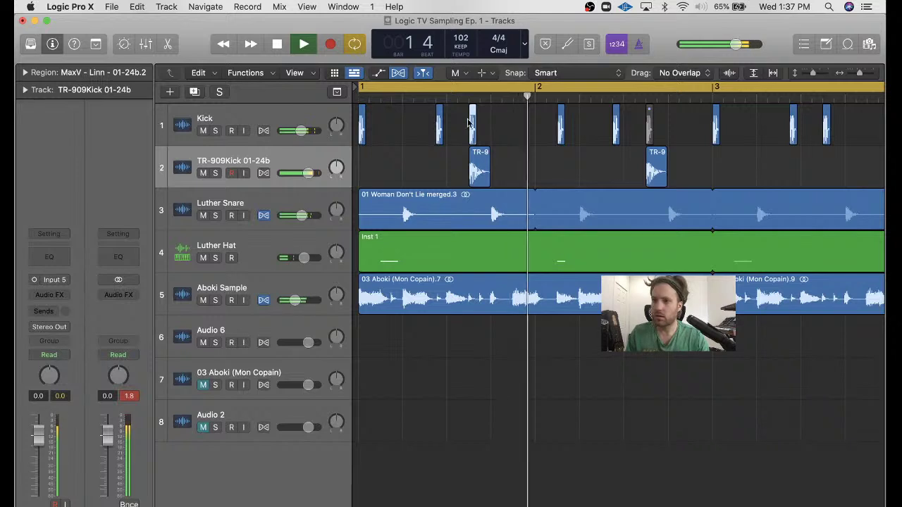
{"action": "key", "text": "space"}
{"action": "left_click", "coordinate": [472, 128]}
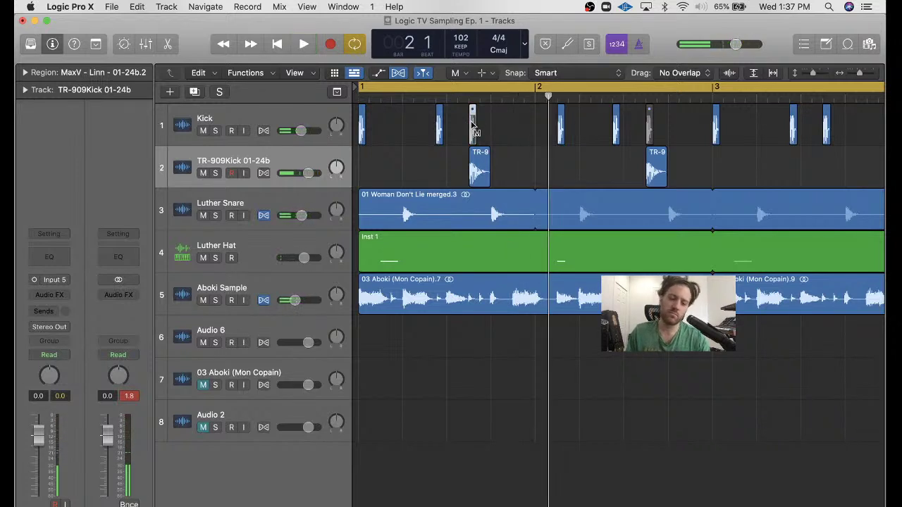
- Copy bar 1's TR-909 region to the last sixteenth of beat 2, mute the Kick region above it, and audition
{"action": "key", "text": "Escape"}
{"action": "key", "text": "Escape"}
{"action": "left_click_drag", "start_coordinate": [479, 169], "coordinate": [447, 166]}
{"action": "key", "text": "Escape"}
{"action": "key", "text": "m"}
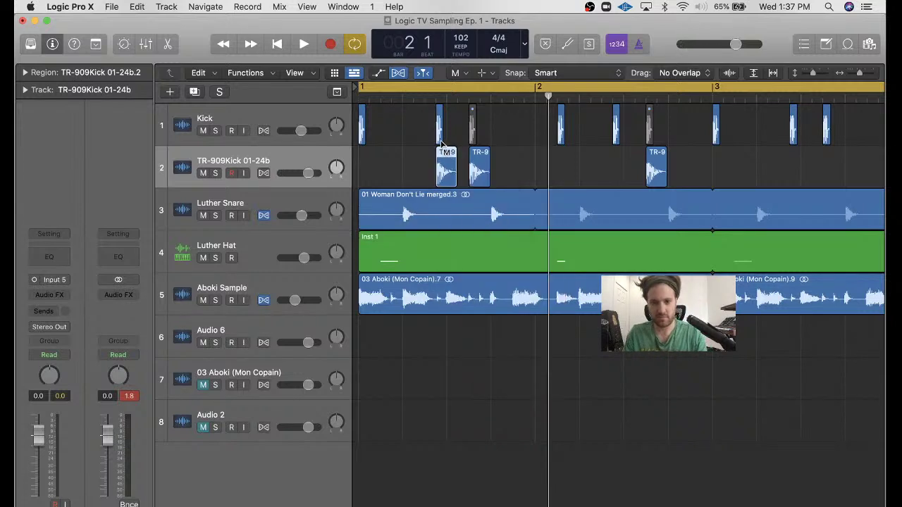
{"action": "left_click", "coordinate": [439, 141]}
{"action": "key", "text": "space"}
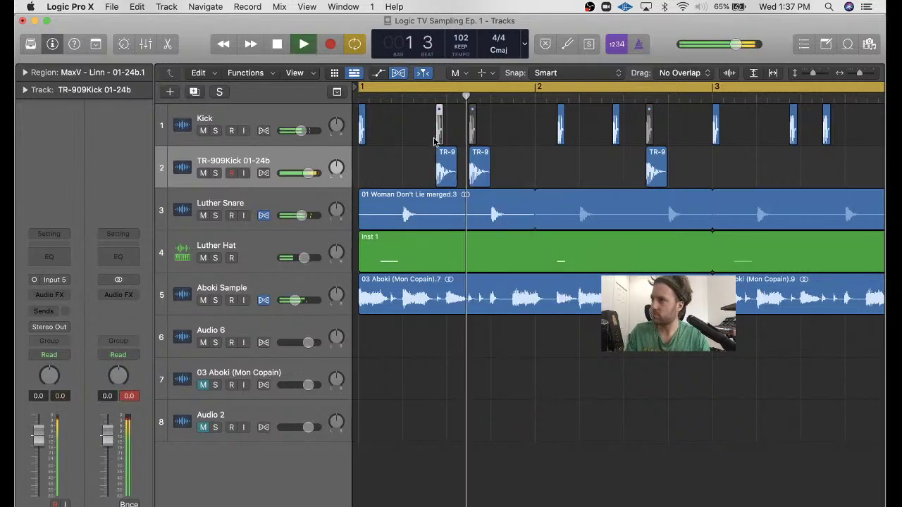
{"action": "key", "text": "space"}
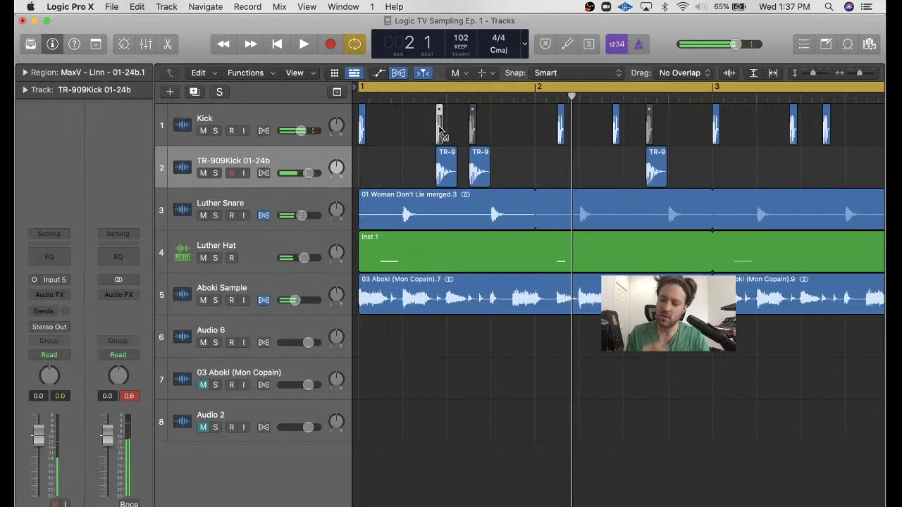
- Audition bar 1 with its second TR-909 region muted and the Kick region above it unmuted
{"action": "left_click", "coordinate": [475, 141]}
{"action": "key", "text": "space"}
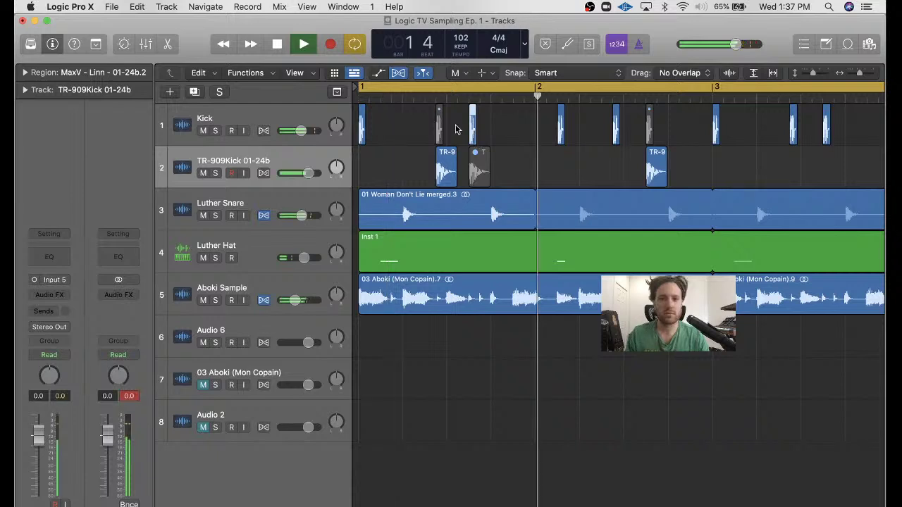
{"action": "key", "text": "space"}
- Leave a single TR-909 region in bar 1, placed on beat 3, and unmute the Kick region just before it
{"action": "key", "text": "t"}
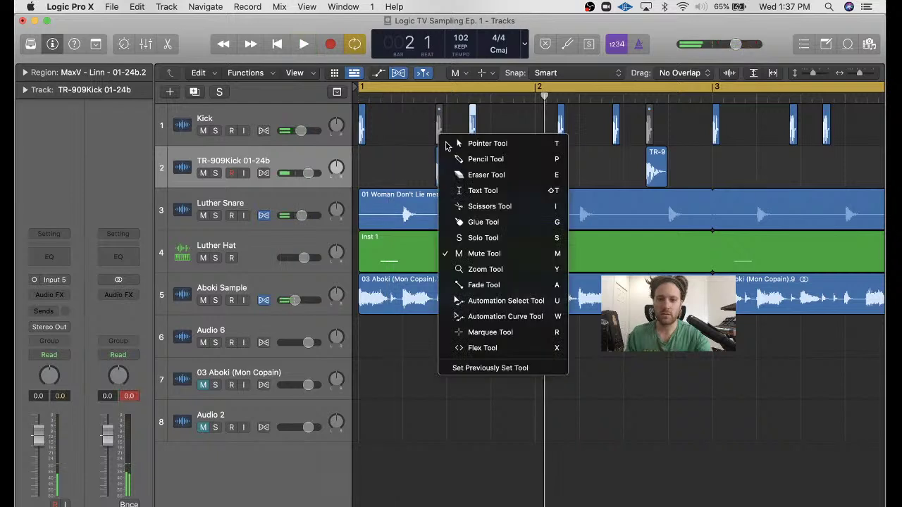
{"action": "left_click", "coordinate": [446, 145]}
{"action": "left_click_drag", "start_coordinate": [458, 172], "coordinate": [462, 174]}
{"action": "key", "text": "t"}
{"action": "key", "text": "m"}
{"action": "left_click", "coordinate": [440, 131]}
{"action": "key", "text": "Return"}
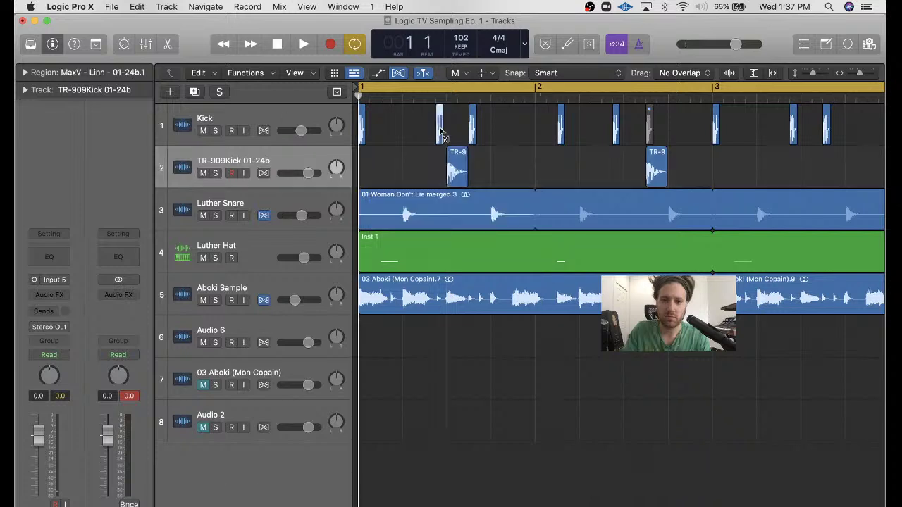
{"action": "key", "text": "space"}
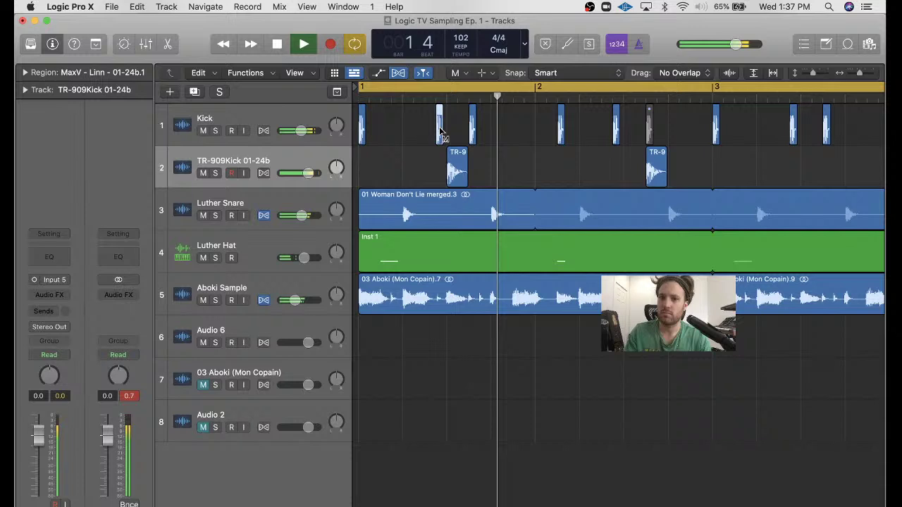
- Lower the TR-909 track's volume to -7.8 dB and audition the loop
{"action": "key", "text": "t"}
{"action": "key", "text": "t"}
{"action": "left_click", "coordinate": [456, 131]}
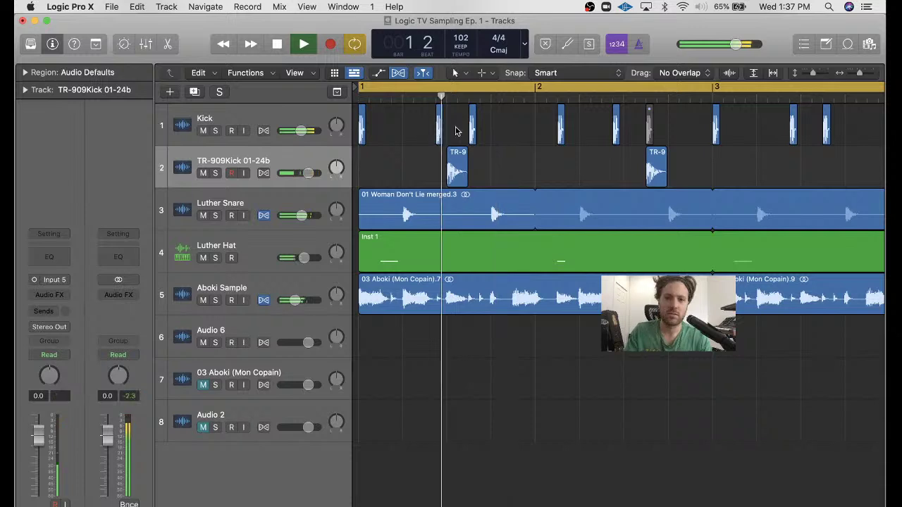
{"action": "key", "text": "space"}
{"action": "left_click_drag", "start_coordinate": [308, 173], "coordinate": [296, 173]}
{"action": "key", "text": "space"}
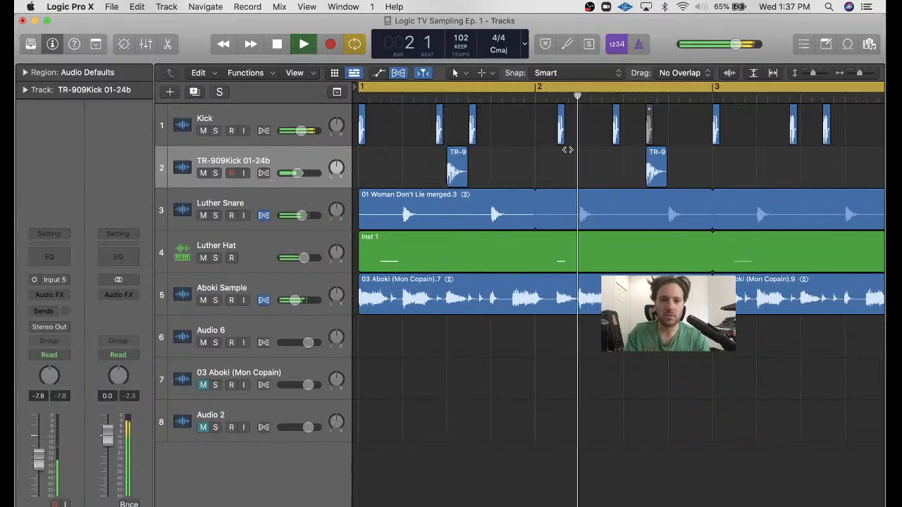
{"action": "key", "text": "space"}
- Move bar 2's TR-909 region to beat 3, unmute the Kick region following it, and audition the loop
{"action": "left_click", "coordinate": [655, 167]}
{"action": "key", "text": "e"}
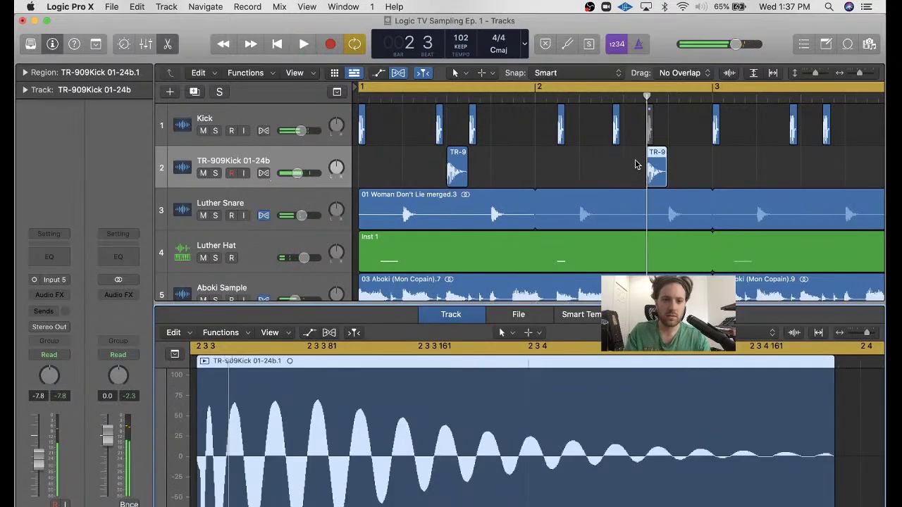
{"action": "left_click_drag", "start_coordinate": [652, 164], "coordinate": [633, 165]}
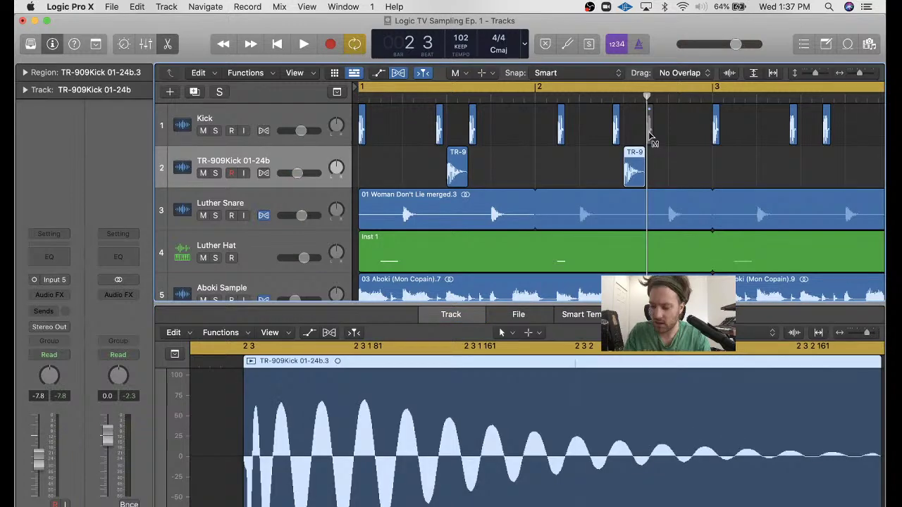
{"action": "left_click", "coordinate": [652, 137]}
{"action": "key", "text": "space"}
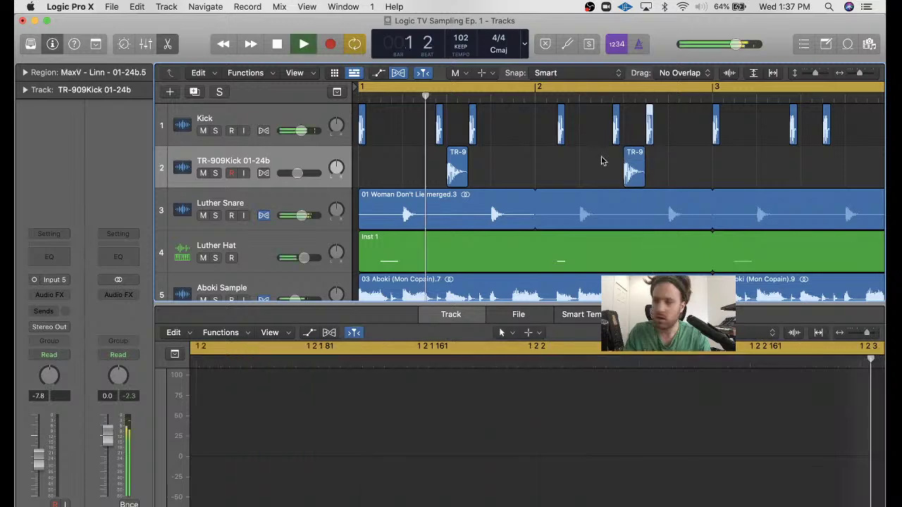
{"action": "key", "text": "t"}
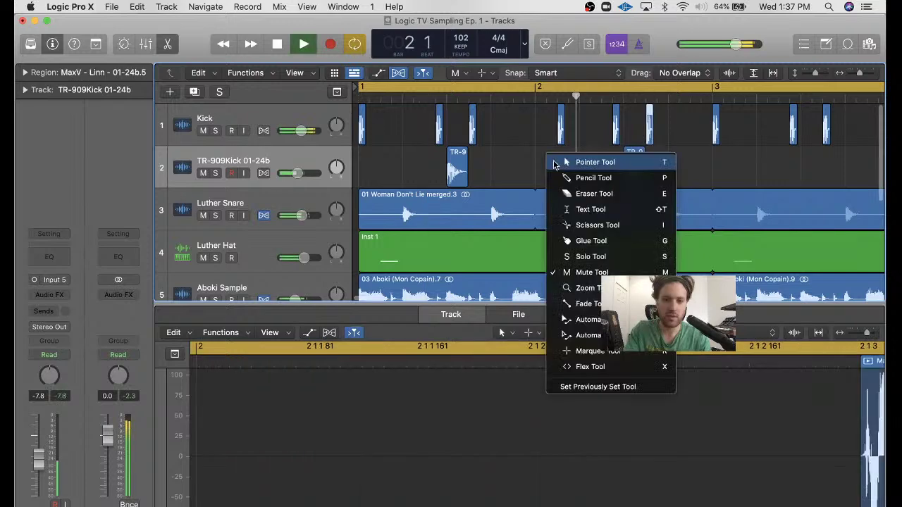
{"action": "left_click", "coordinate": [555, 163]}
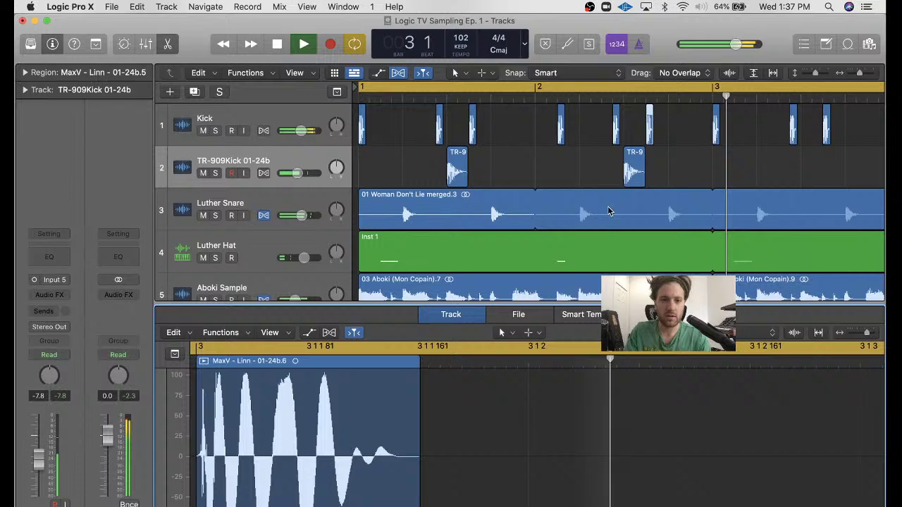
{"action": "left_click", "coordinate": [605, 177]}
{"action": "key", "text": "space"}
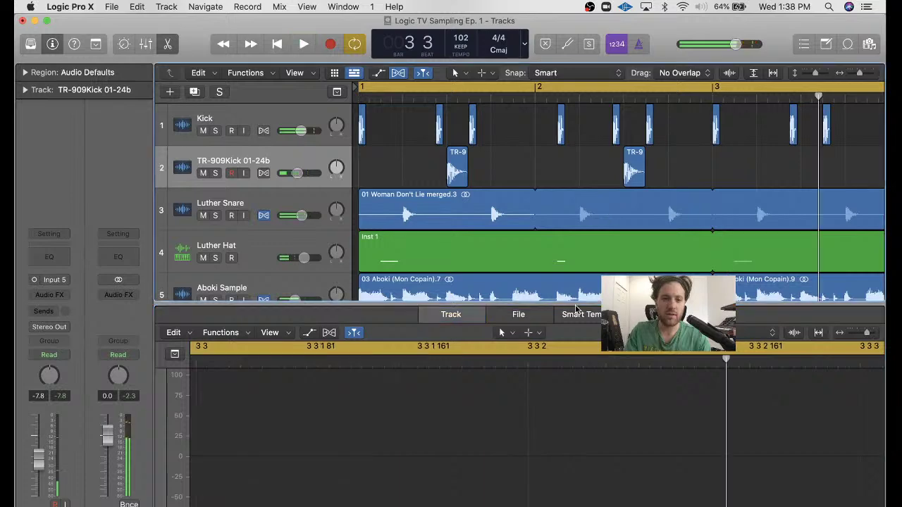
- Clear the Kick regions after bar 2 and copy the two-bar Kick and TR-909 pattern to bars 3 and 4
{"action": "key", "text": "e"}
{"action": "key", "text": "z"}
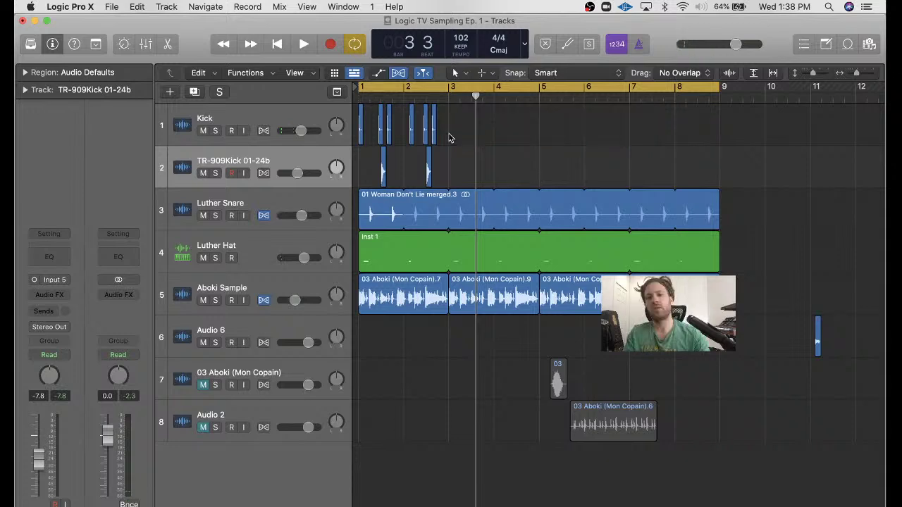
{"action": "left_click_drag", "start_coordinate": [382, 130], "coordinate": [451, 132]}
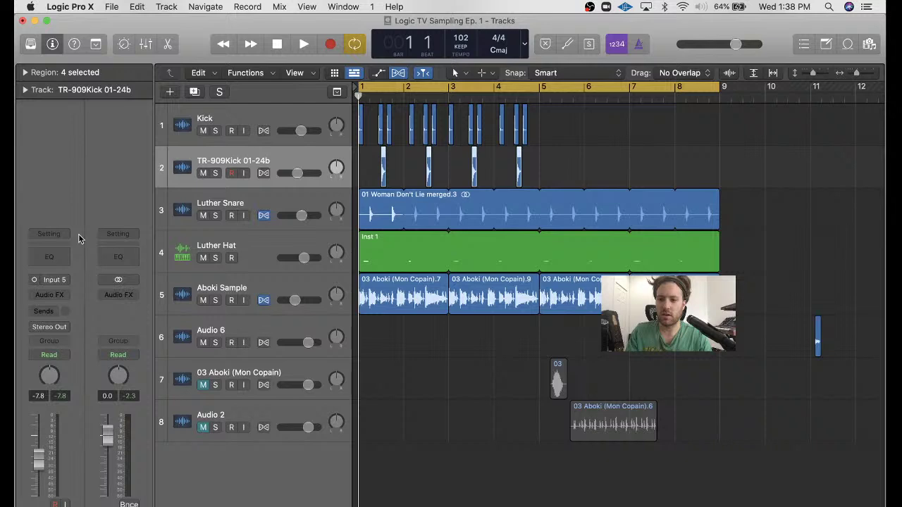
- Solo the Kick and TR-909 tracks and audition them from bar 1 with cycle mode off
{"action": "key", "text": "s"}
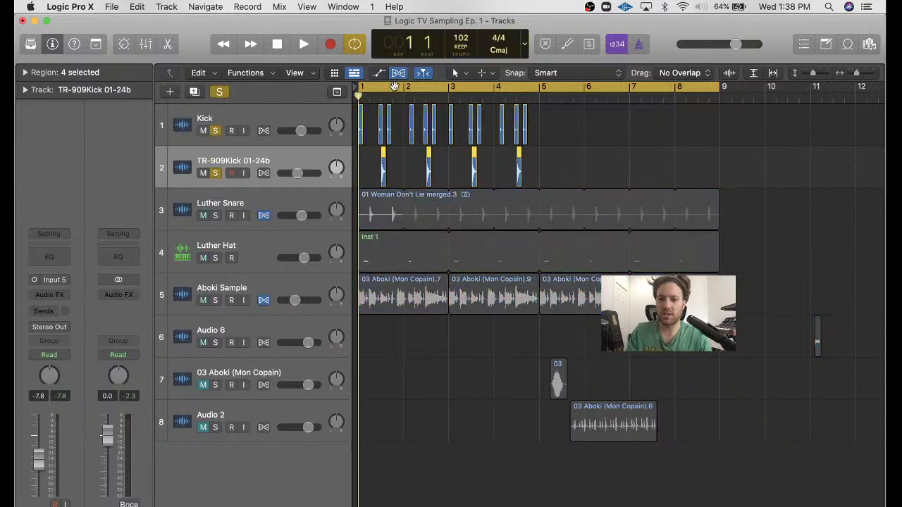
{"action": "key", "text": "space"}
{"action": "left_click", "coordinate": [384, 87]}
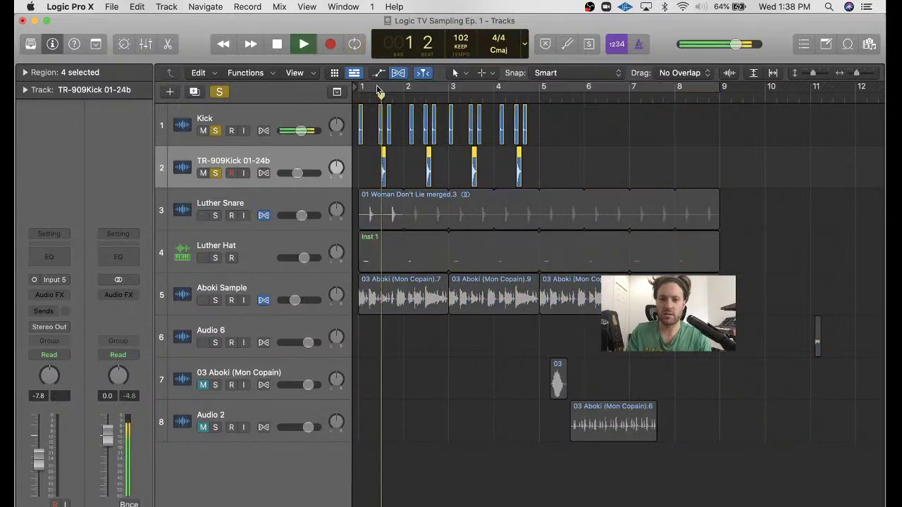
{"action": "key", "text": "space"}
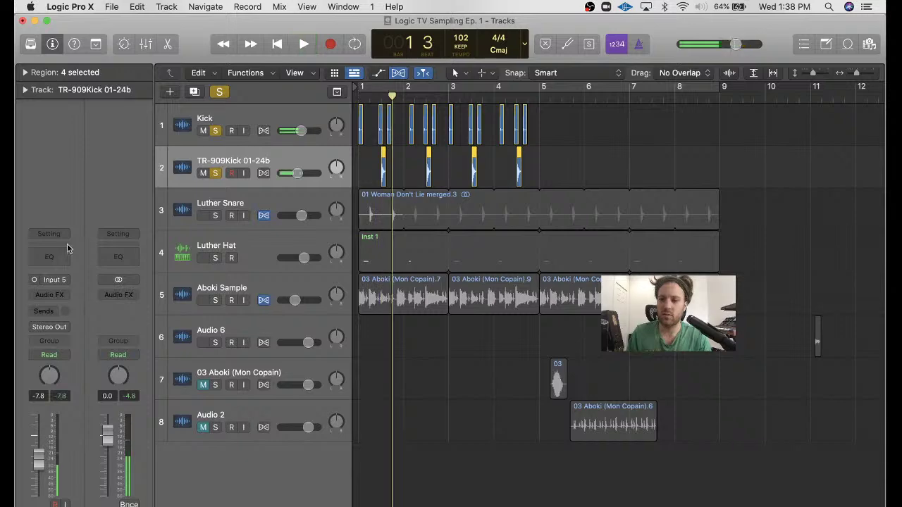
- Add a Channel EQ to the TR-909 track with a high-cut filter at about 444 Hz and audition it
{"action": "left_click", "coordinate": [67, 245]}
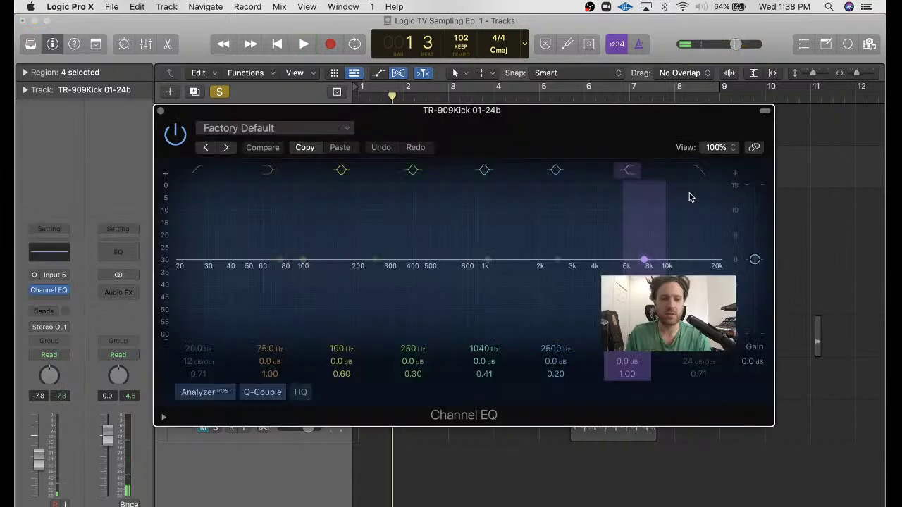
{"action": "left_click_drag", "start_coordinate": [690, 198], "coordinate": [420, 273]}
{"action": "key", "text": "Return"}
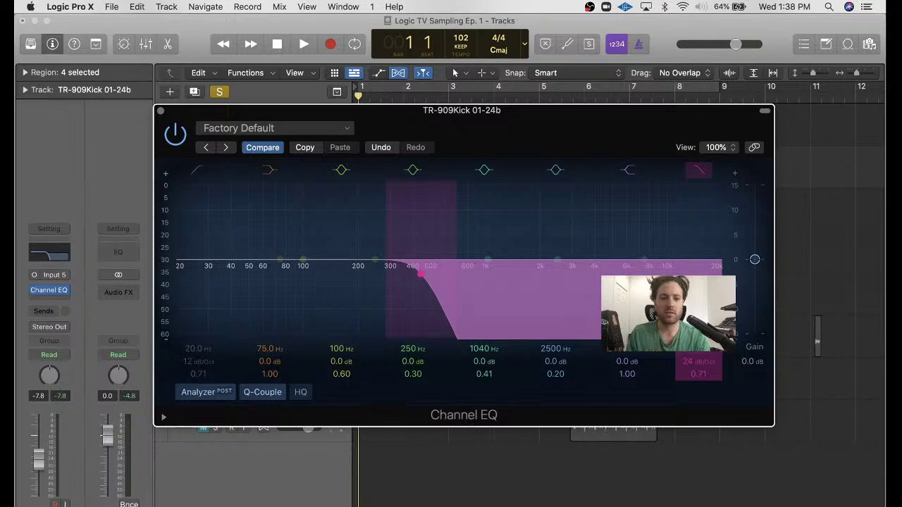
{"action": "key", "text": "space"}
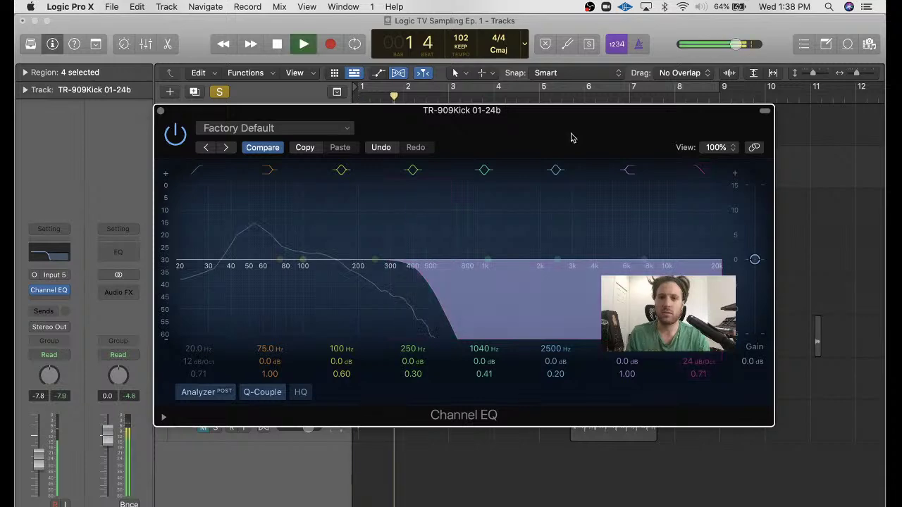
{"action": "left_click_drag", "start_coordinate": [542, 137], "coordinate": [582, 215]}
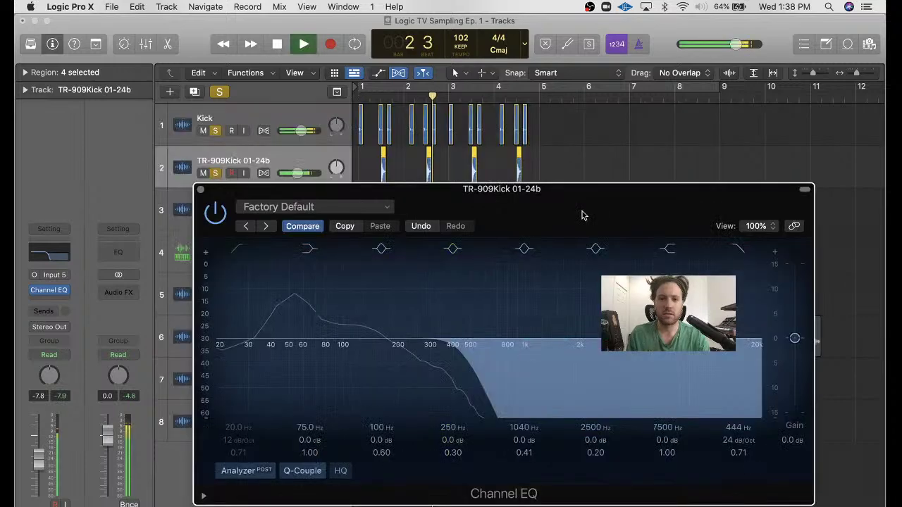
- Lower the TR-909 high-cut filter to about 246 Hz while auditioning the full loop with solo off and cycle on
{"action": "left_click", "coordinate": [222, 93]}
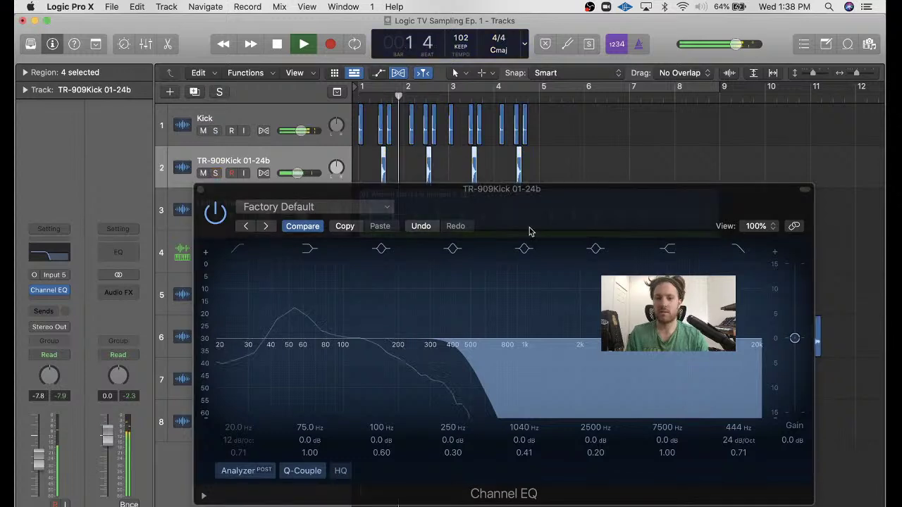
{"action": "left_click_drag", "start_coordinate": [458, 350], "coordinate": [432, 350]}
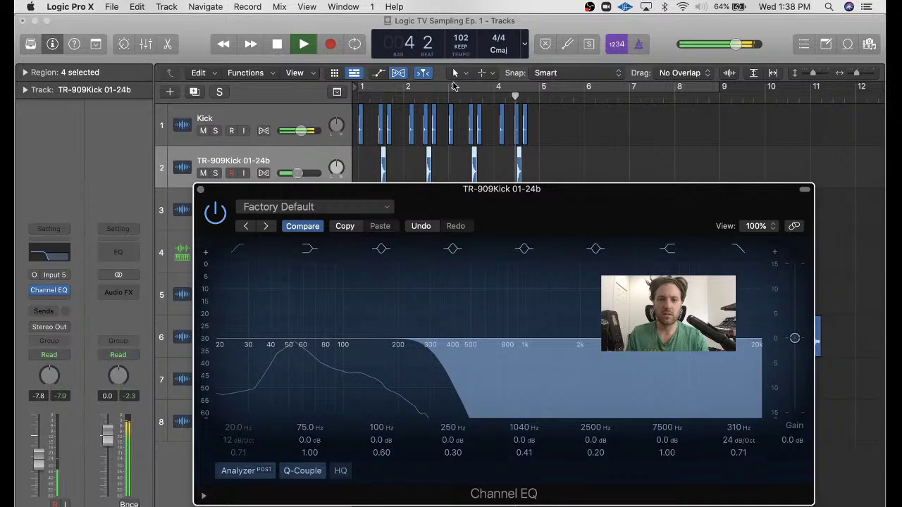
{"action": "left_click", "coordinate": [454, 86]}
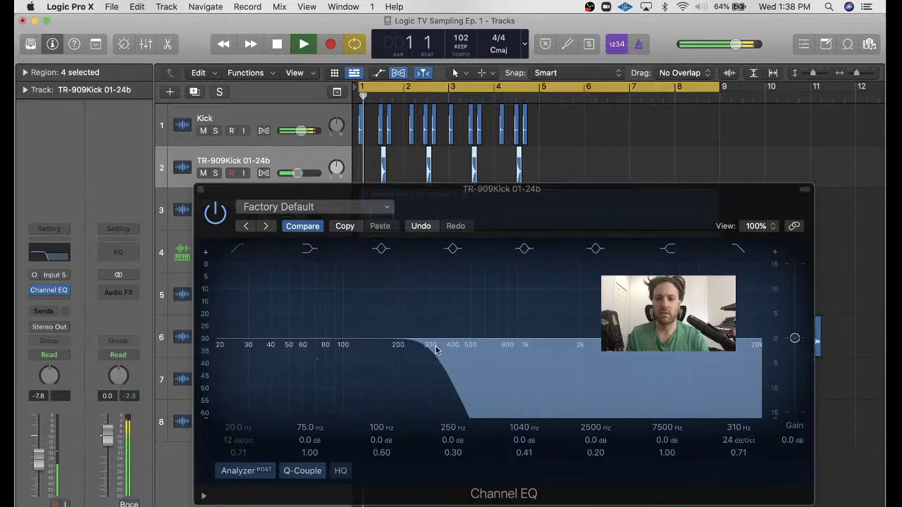
{"action": "left_click_drag", "start_coordinate": [437, 350], "coordinate": [414, 352]}
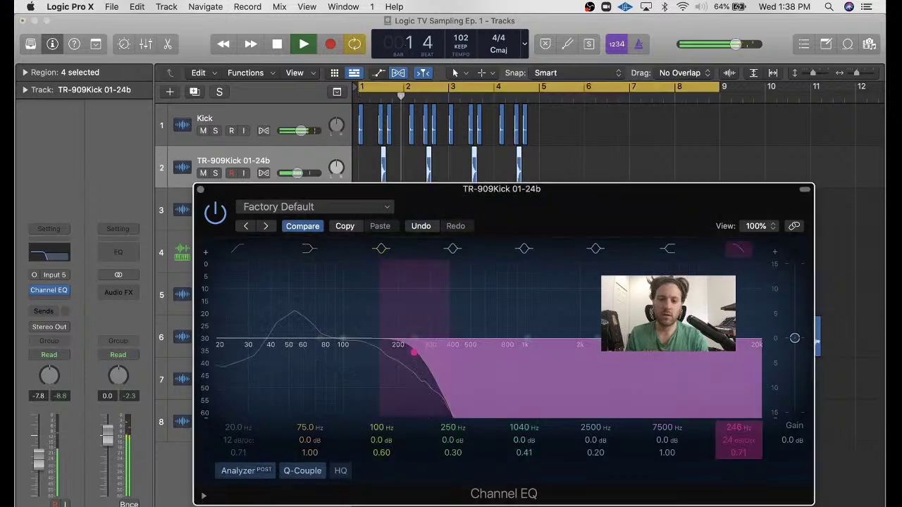
- Lower the TR-909 high-cut filter to 198 Hz with an 18 dB/Oct slope, close the EQ and stop playback
{"action": "left_click_drag", "start_coordinate": [740, 430], "coordinate": [744, 443]}
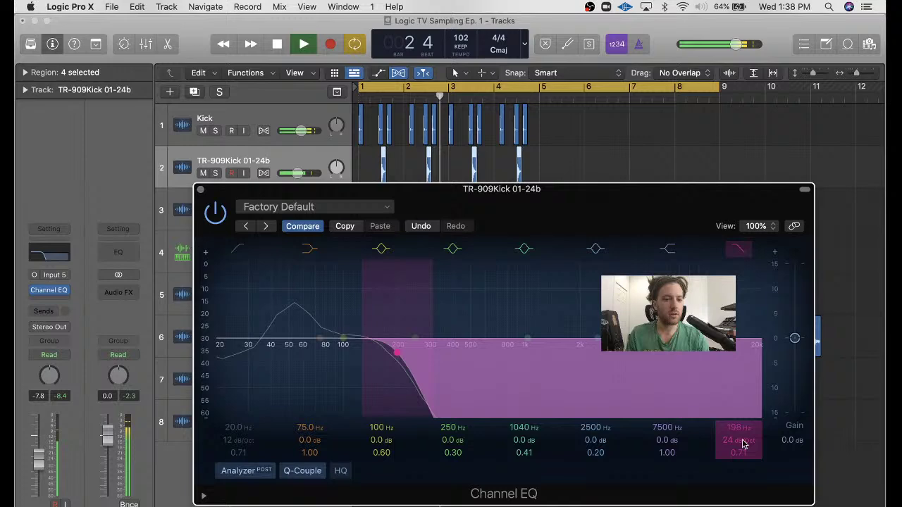
{"action": "scroll", "coordinate": [744, 443], "scroll_direction": "down", "scroll_amount": 1}
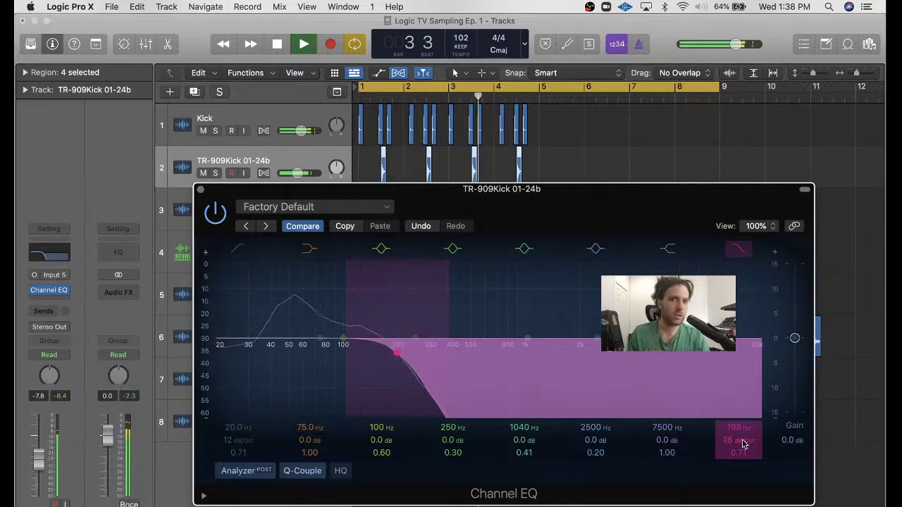
{"action": "key", "text": "super+w"}
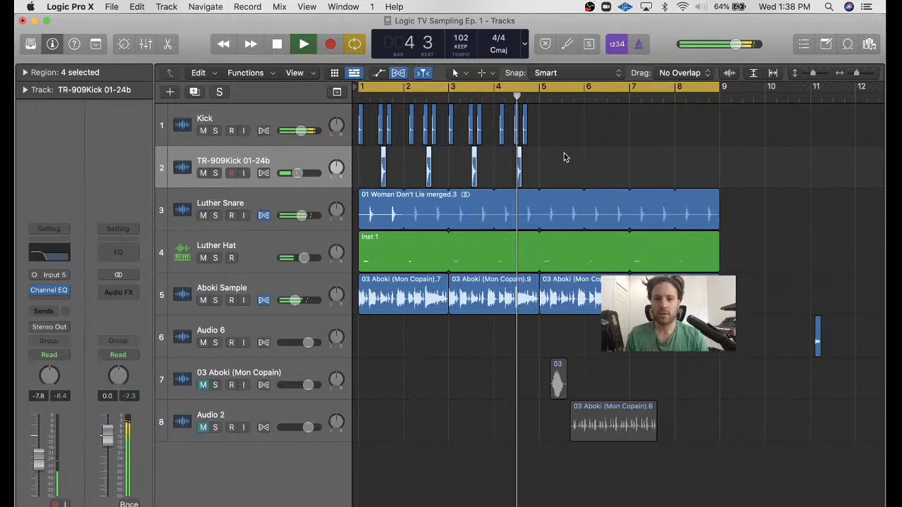
{"action": "key", "text": "space"}
- Add a Channel EQ to the Kick track with a 6 dB/Oct high-cut filter at 2820 Hz while auditioning the loop
{"action": "left_click", "coordinate": [250, 119]}
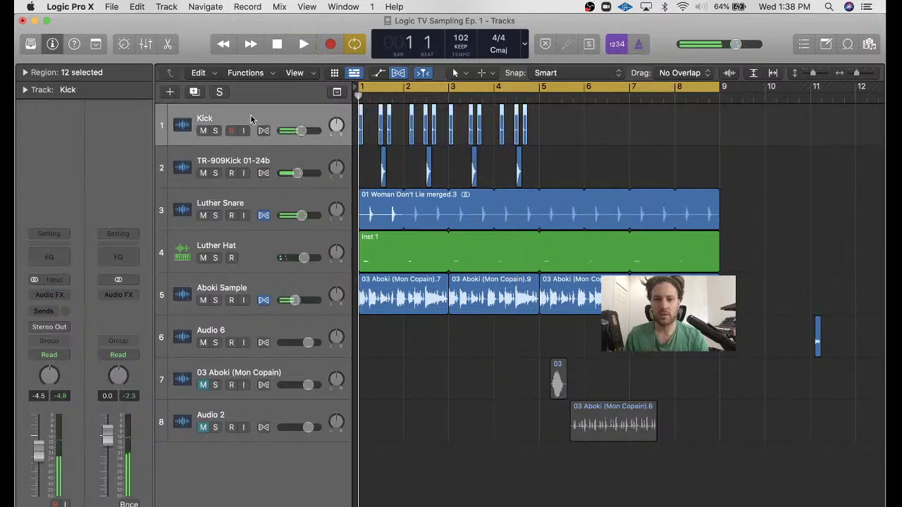
{"action": "key", "text": "space"}
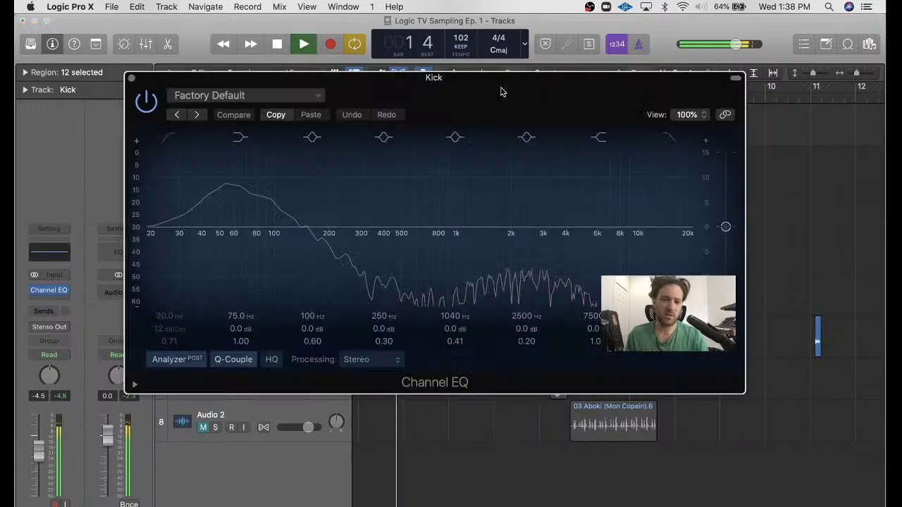
{"action": "left_click", "coordinate": [693, 241]}
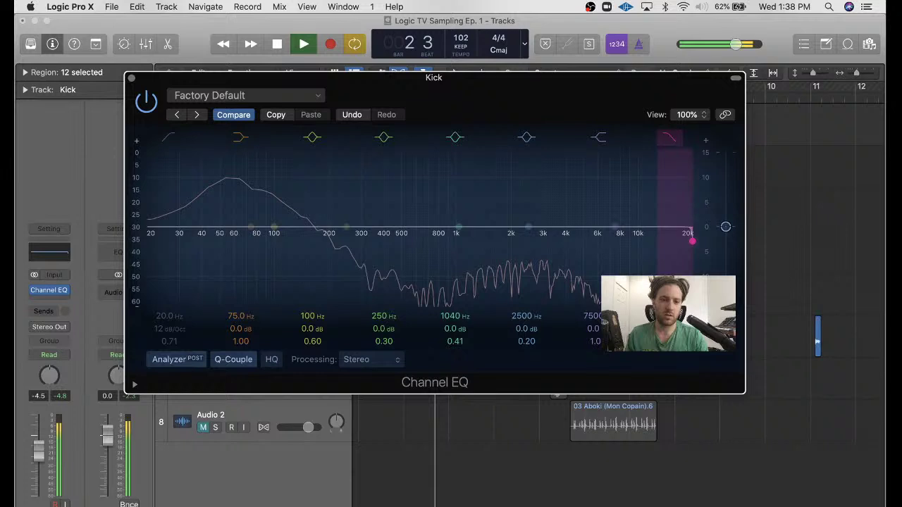
{"action": "left_click_drag", "start_coordinate": [693, 241], "coordinate": [538, 241]}
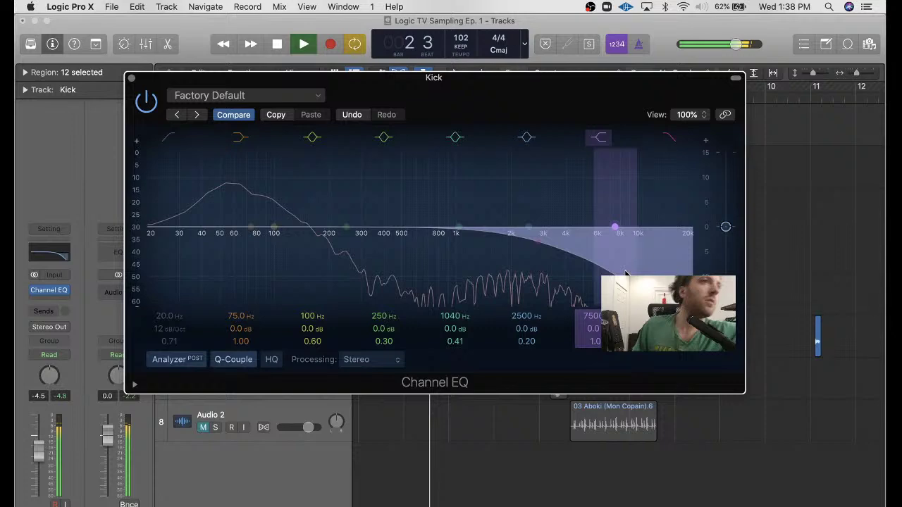
- Copy the four-bar Kick and TR-909 regions, without the Luther Snare region, to bars 5 to 8
{"action": "left_click_drag", "start_coordinate": [415, 84], "coordinate": [440, 201]}
{"action": "left_click", "coordinate": [305, 162], "text": "shift"}
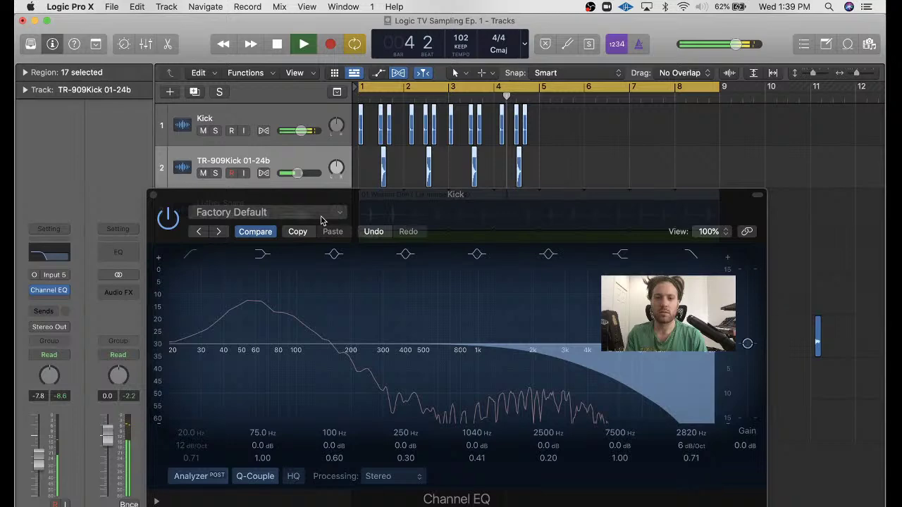
{"action": "key", "text": "space"}
{"action": "scroll", "coordinate": [470, 125], "scroll_direction": "down", "scroll_amount": 3}
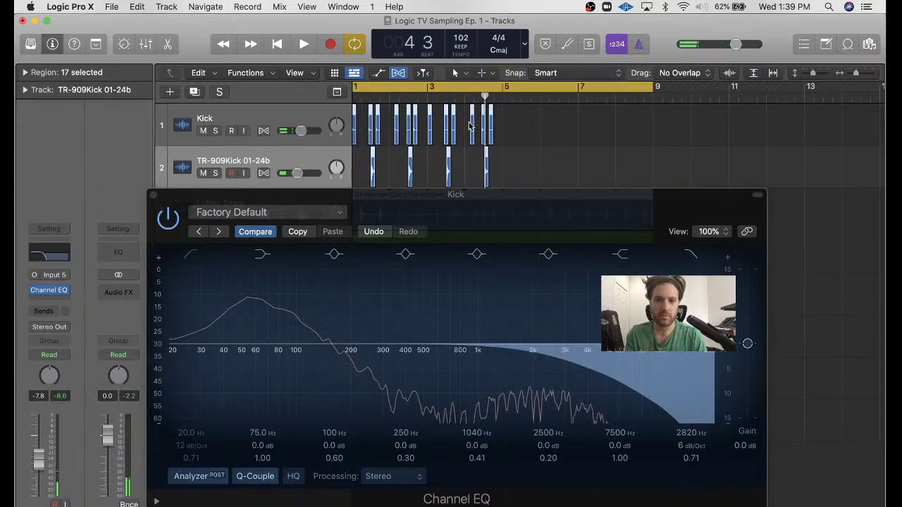
{"action": "left_click_drag", "start_coordinate": [470, 126], "coordinate": [515, 131]}
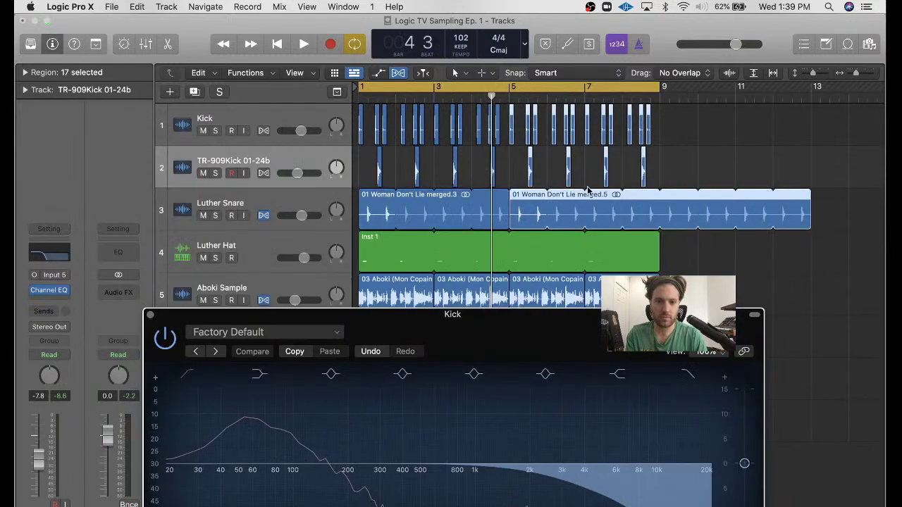
{"action": "key", "text": "super+z"}
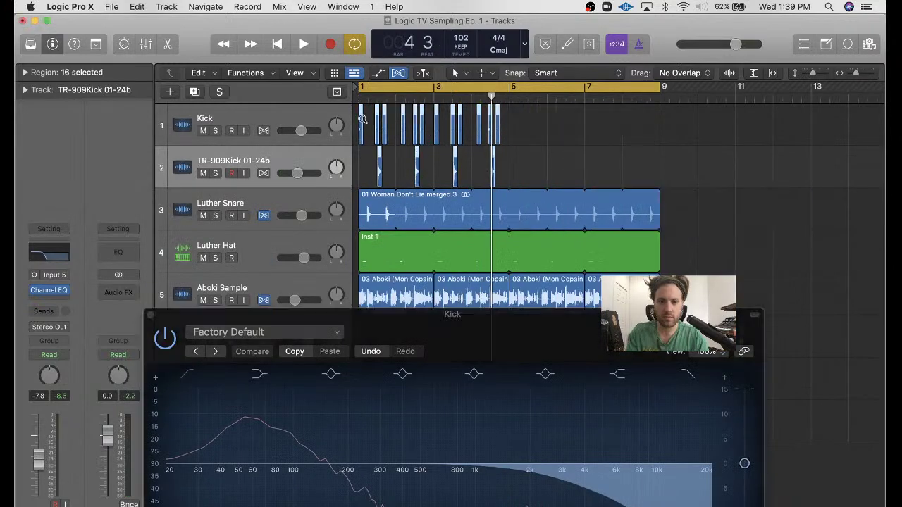
{"action": "left_click_drag", "start_coordinate": [362, 119], "coordinate": [514, 134]}
- Set the TR-909 track's volume to -10.4 dB and the Kick track's to -5.5 dB while auditioning the full loop
{"action": "key", "text": "space"}
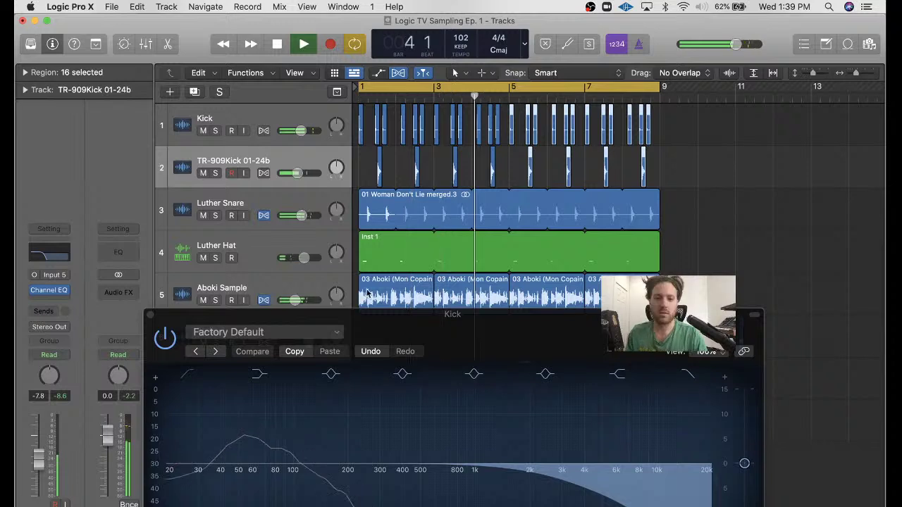
{"action": "left_click", "coordinate": [716, 231]}
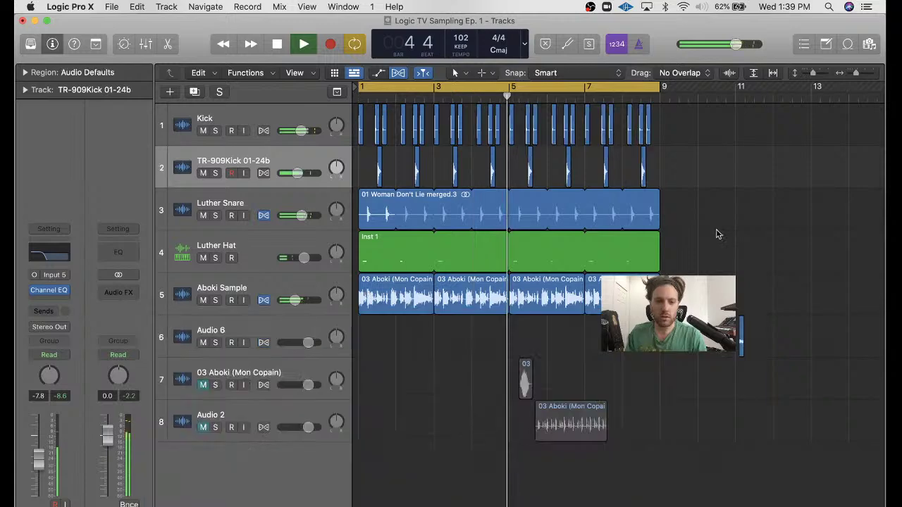
{"action": "key", "text": "super+Up"}
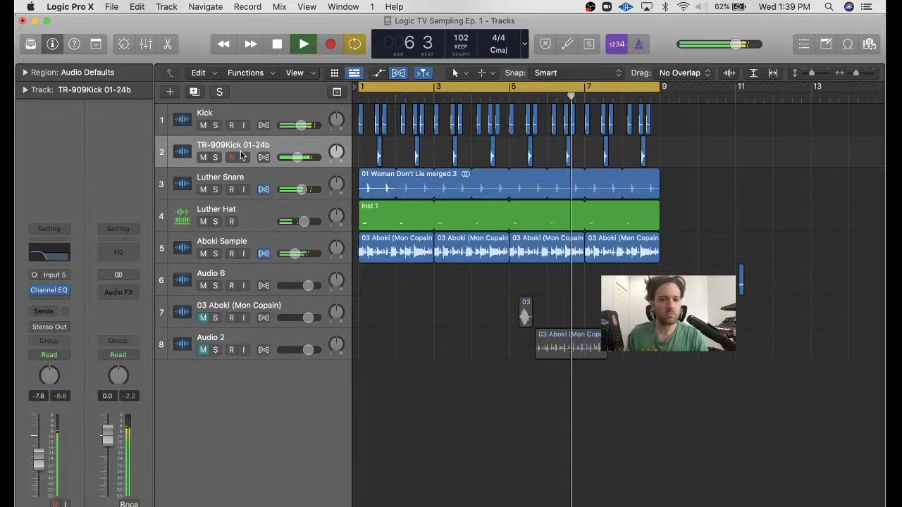
{"action": "left_click_drag", "start_coordinate": [39, 459], "coordinate": [44, 474]}
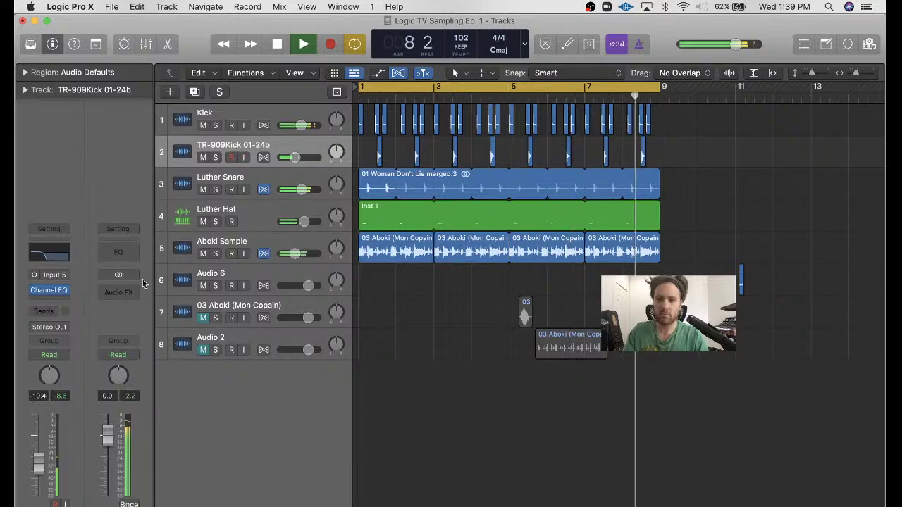
{"action": "key", "text": "super+a"}
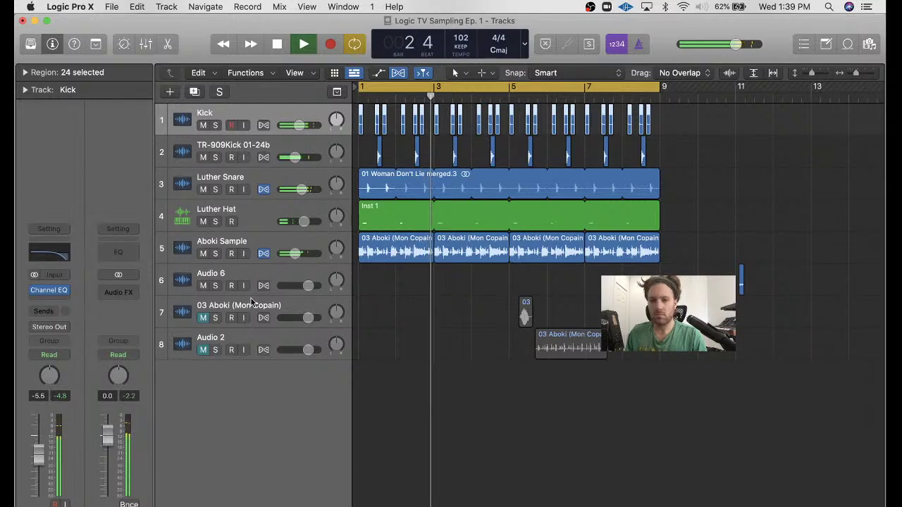
{"action": "key", "text": "space"}
- Delete the Audio 6 track together with its region
{"action": "left_click", "coordinate": [413, 322]}
{"action": "left_click", "coordinate": [222, 279]}
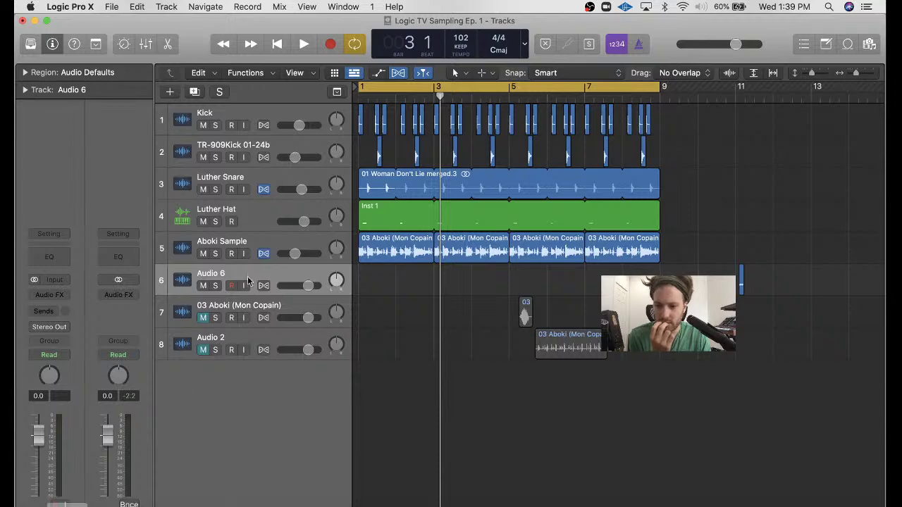
{"action": "key", "text": "super+BackSpace"}
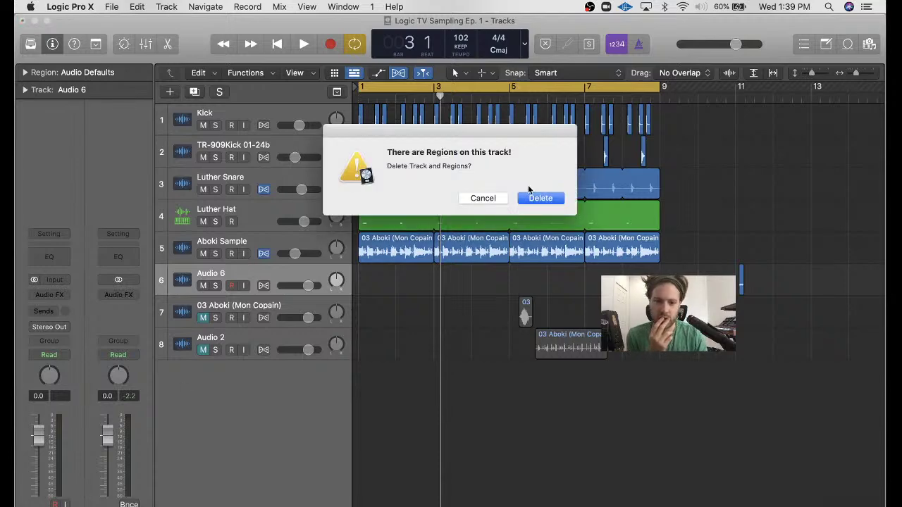
{"action": "left_click", "coordinate": [532, 200]}
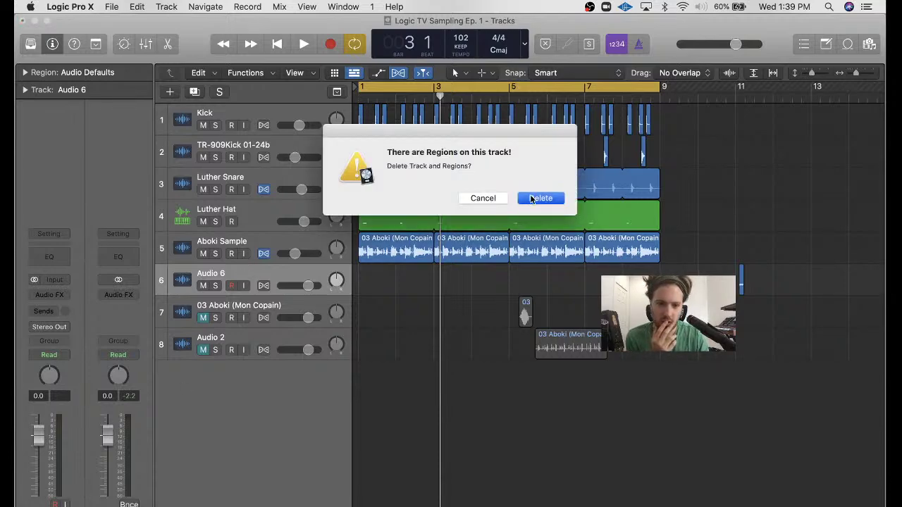
- Create one Sampler software instrument track below Luther Hat with audio output 3 + 4, and close its instrument window
{"action": "left_click", "coordinate": [247, 243]}
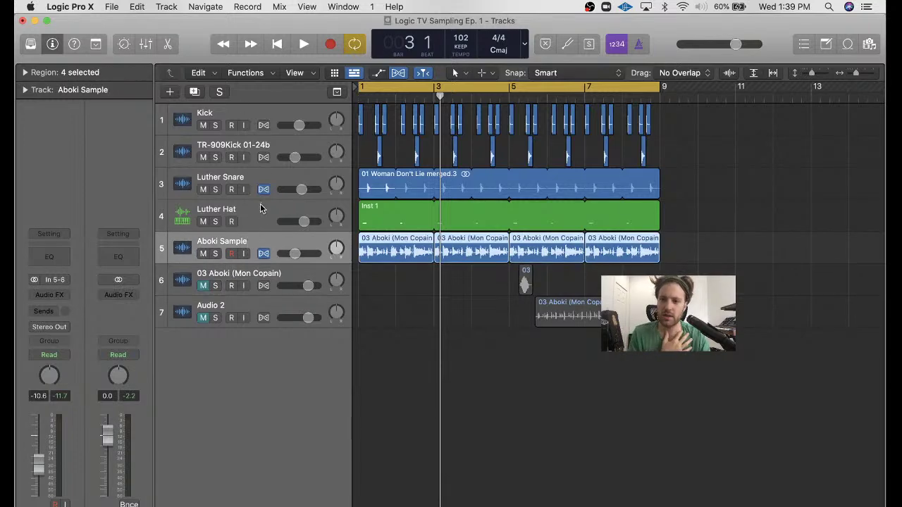
{"action": "left_click", "coordinate": [261, 210]}
{"action": "left_click", "coordinate": [171, 93]}
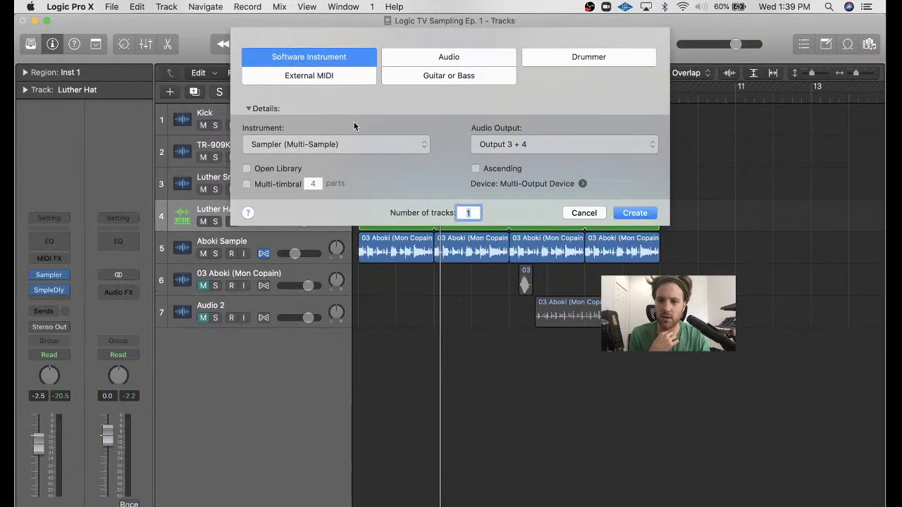
{"action": "left_click", "coordinate": [637, 213]}
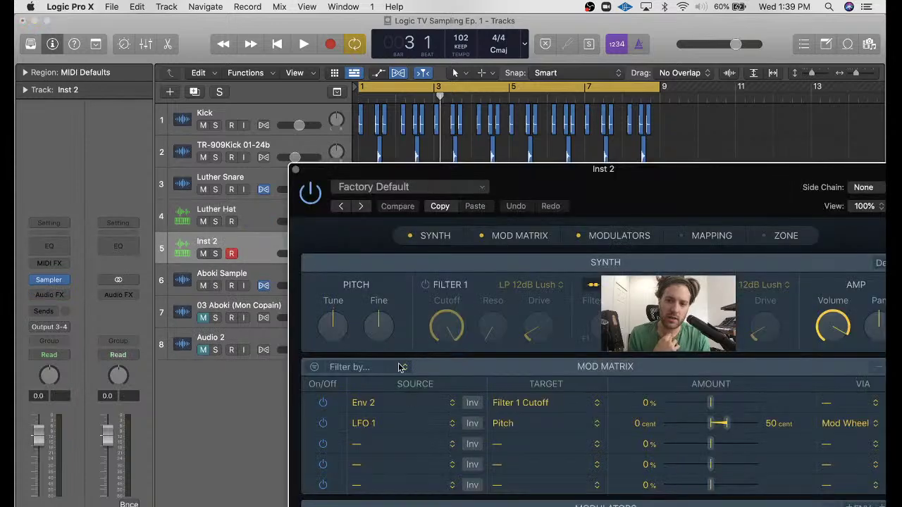
{"action": "left_click", "coordinate": [294, 170]}
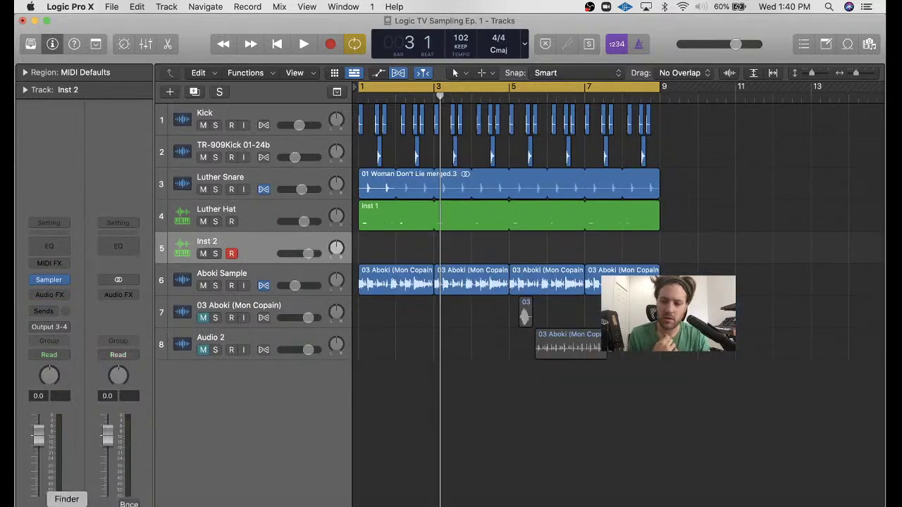
- Switch to Finder, collapse the Roland Tr-909 folder and browse the 200 Drum Machines folders for another sample source
{"action": "left_click", "coordinate": [65, 503]}
{"action": "left_click_drag", "start_coordinate": [482, 31], "coordinate": [339, 50]}
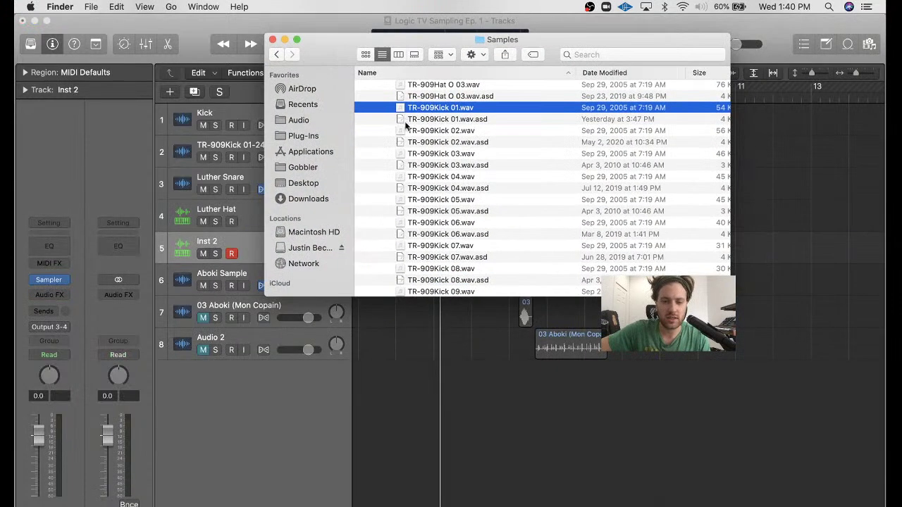
{"action": "scroll", "coordinate": [472, 187], "scroll_direction": "up", "scroll_amount": 10}
{"action": "scroll", "coordinate": [472, 188], "scroll_direction": "up", "scroll_amount": 5}
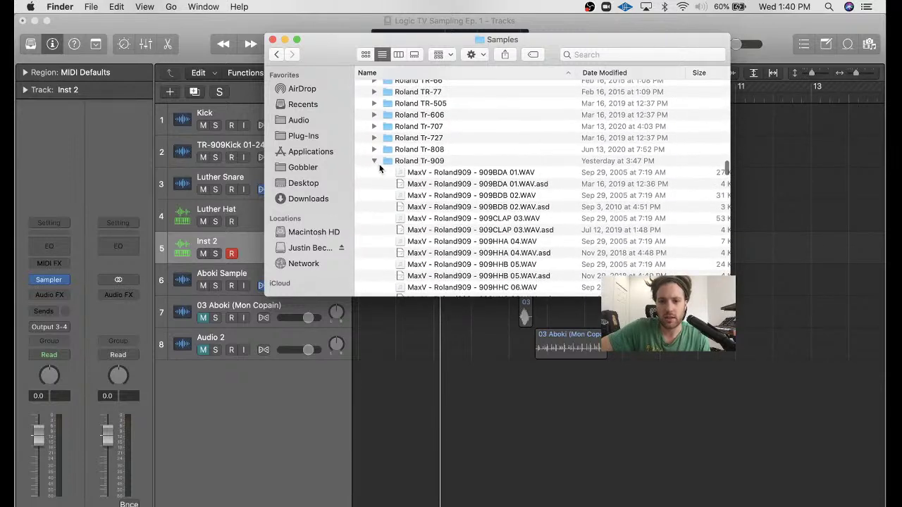
{"action": "left_click", "coordinate": [374, 160]}
{"action": "scroll", "coordinate": [376, 162], "scroll_direction": "up", "scroll_amount": 15}
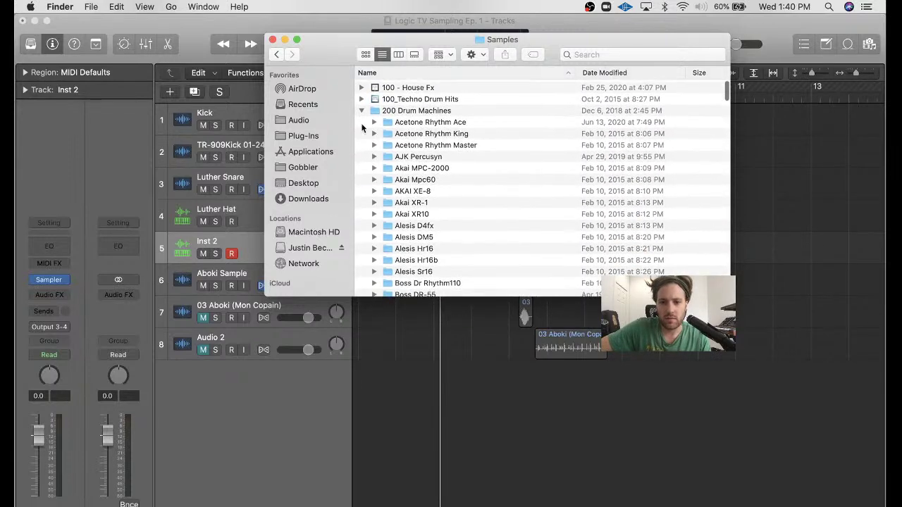
{"action": "scroll", "coordinate": [440, 223], "scroll_direction": "down", "scroll_amount": 5}
{"action": "scroll", "coordinate": [439, 223], "scroll_direction": "down", "scroll_amount": 15}
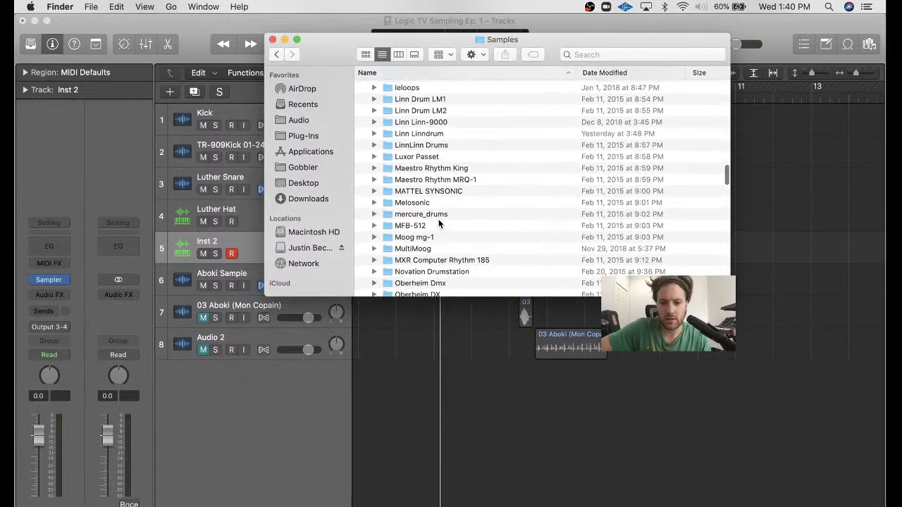
{"action": "scroll", "coordinate": [440, 223], "scroll_direction": "up", "scroll_amount": 15}
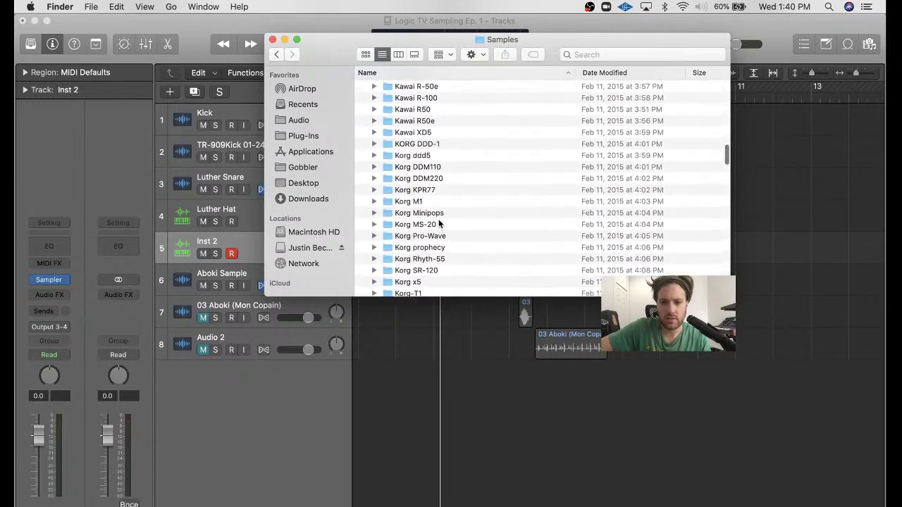
{"action": "scroll", "coordinate": [440, 223], "scroll_direction": "up", "scroll_amount": 3}
{"action": "scroll", "coordinate": [440, 223], "scroll_direction": "down", "scroll_amount": 6}
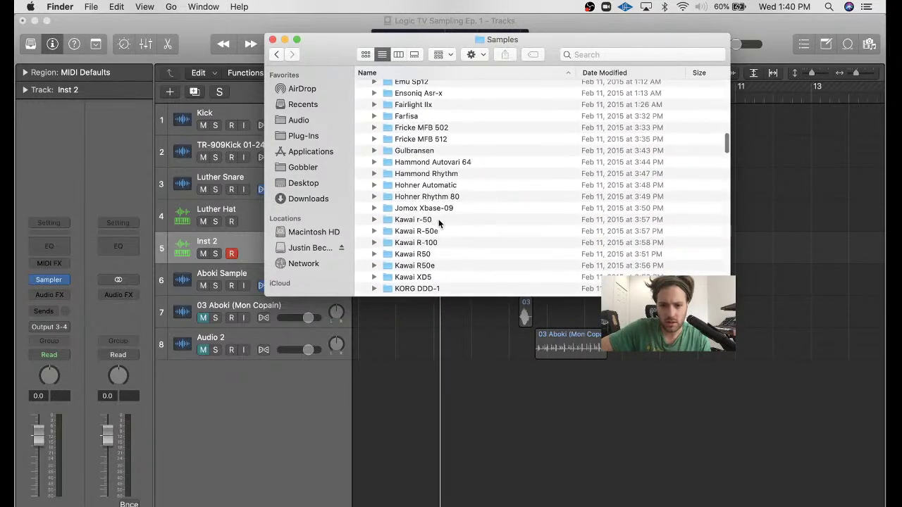
{"action": "scroll", "coordinate": [430, 191], "scroll_direction": "up", "scroll_amount": 3}
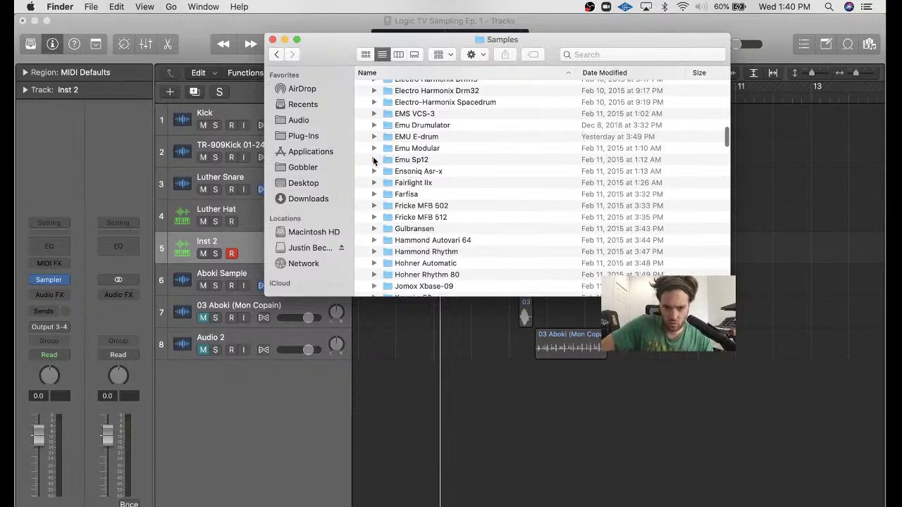
- Expand the Emu Sp12 folder in the drum machine samples and preview hihat.wav
{"action": "left_click", "coordinate": [375, 159]}
{"action": "scroll", "coordinate": [457, 180], "scroll_direction": "down", "scroll_amount": 10}
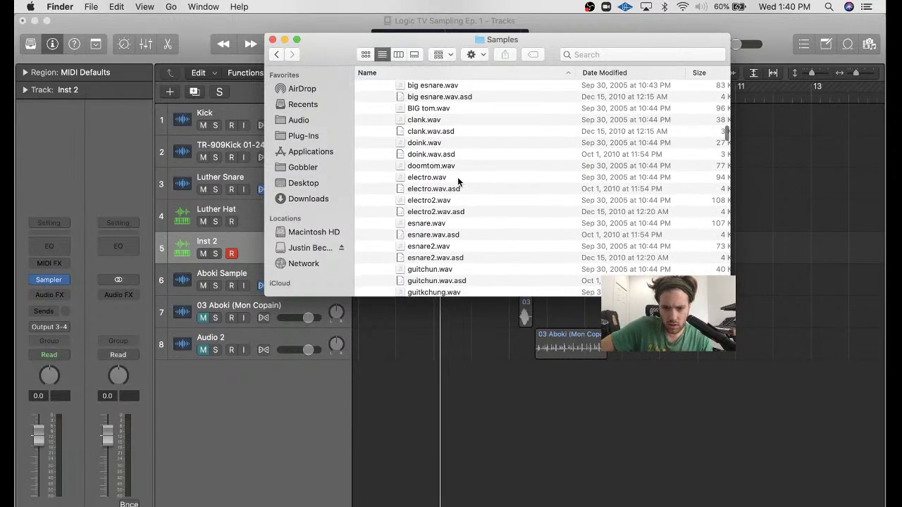
{"action": "left_click", "coordinate": [470, 218]}
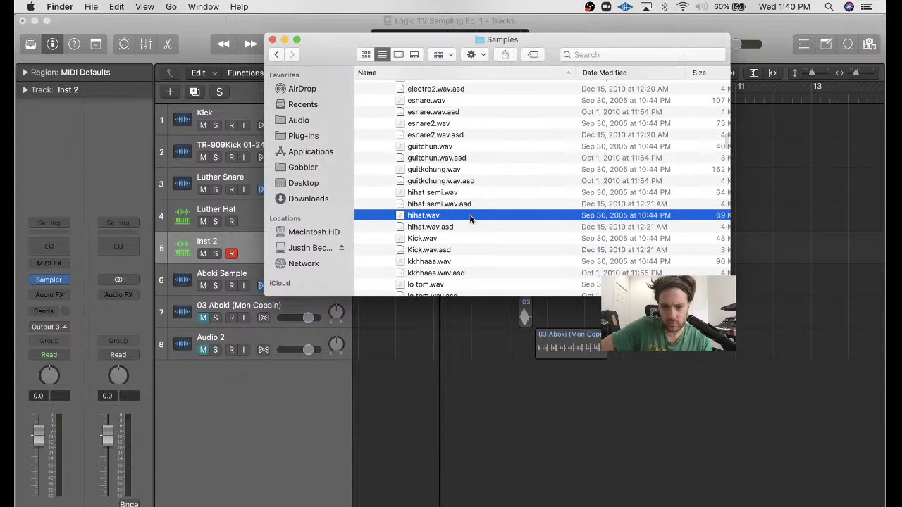
{"action": "key", "text": "space"}
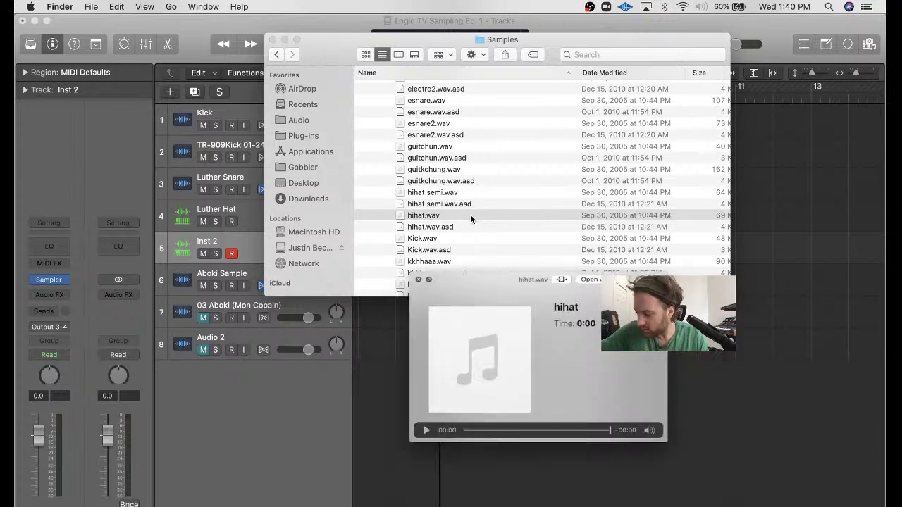
{"action": "key", "text": "space"}
- Look through the remaining Emu Sp12 samples, including open hi.wav, and preview hihat.wav once more
{"action": "scroll", "coordinate": [470, 214], "scroll_direction": "down", "scroll_amount": 4}
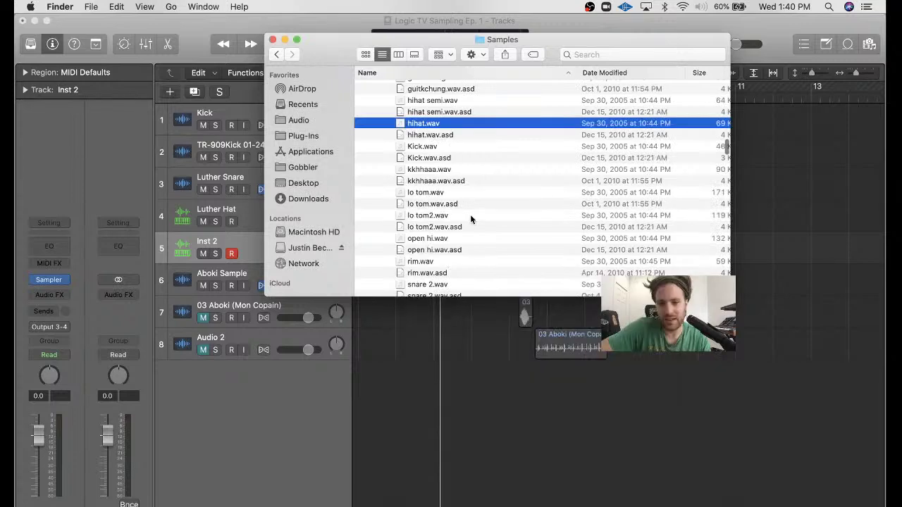
{"action": "scroll", "coordinate": [470, 218], "scroll_direction": "down", "scroll_amount": 6}
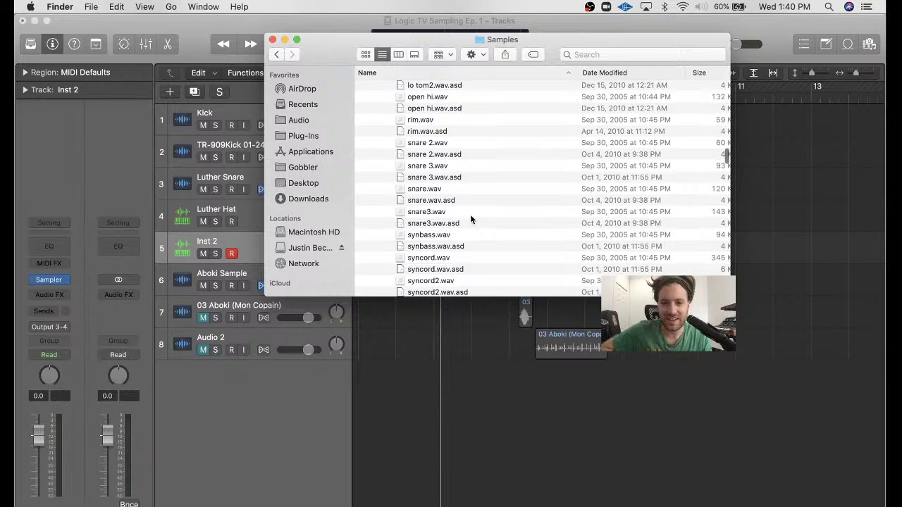
{"action": "scroll", "coordinate": [470, 219], "scroll_direction": "up", "scroll_amount": 4}
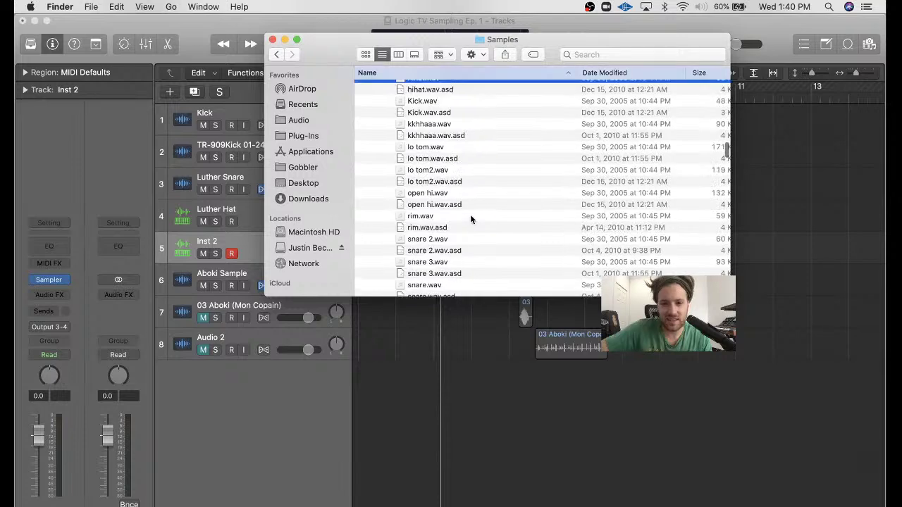
{"action": "scroll", "coordinate": [470, 219], "scroll_direction": "up", "scroll_amount": 3}
{"action": "left_click", "coordinate": [502, 248]}
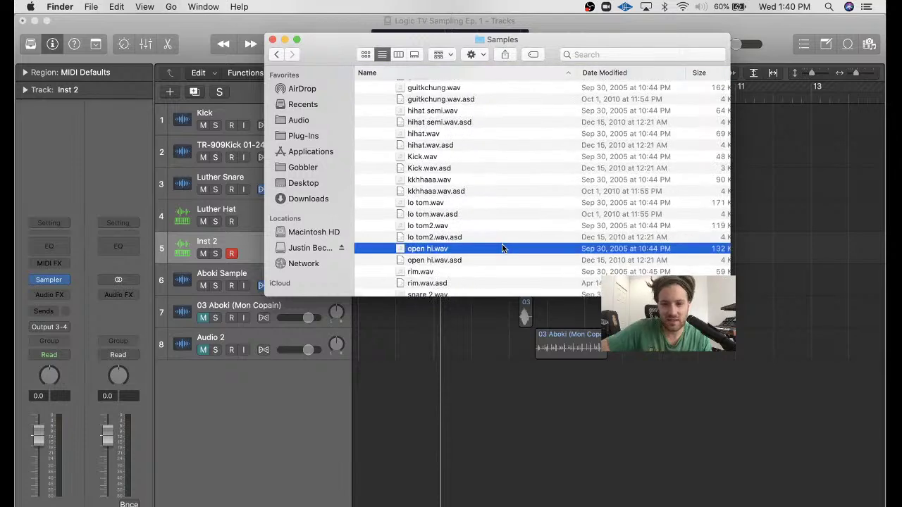
{"action": "left_click", "coordinate": [496, 134]}
{"action": "key", "text": "space"}
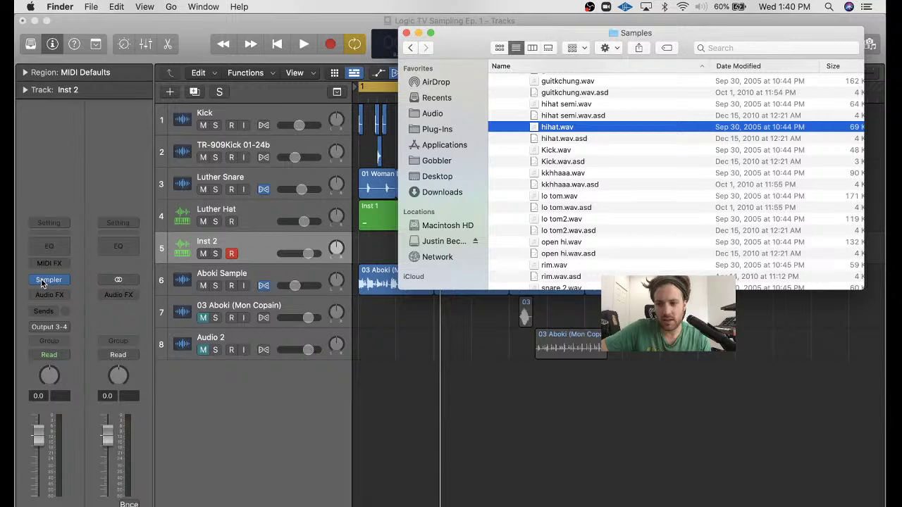
- Open the Inst 2 track's Sampler in Logic Pro X and load hihat.wav from Finder into a zone on key C1
{"action": "left_click", "coordinate": [41, 282]}
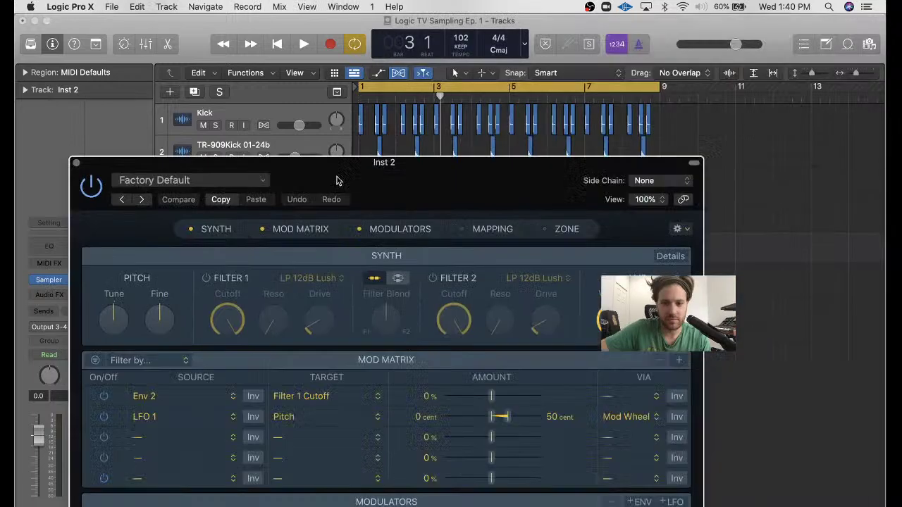
{"action": "key", "text": "super+Tab"}
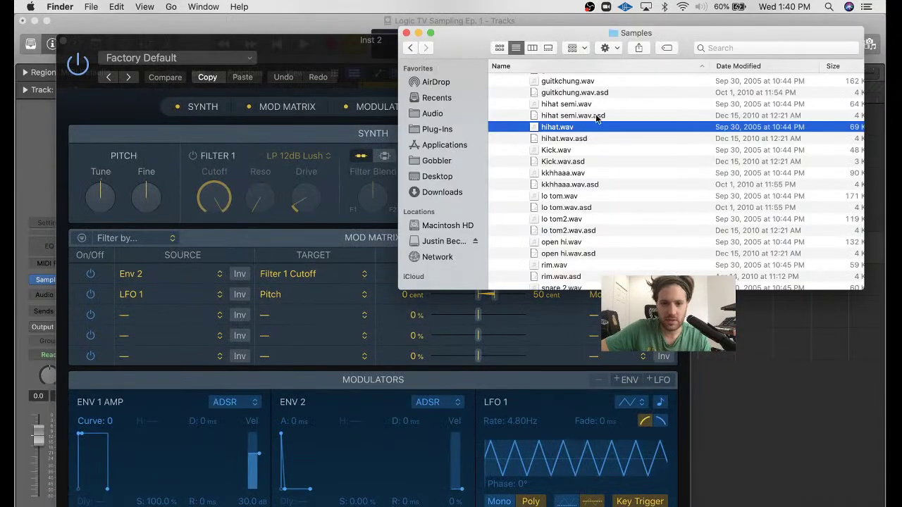
{"action": "left_click_drag", "start_coordinate": [550, 127], "coordinate": [294, 352]}
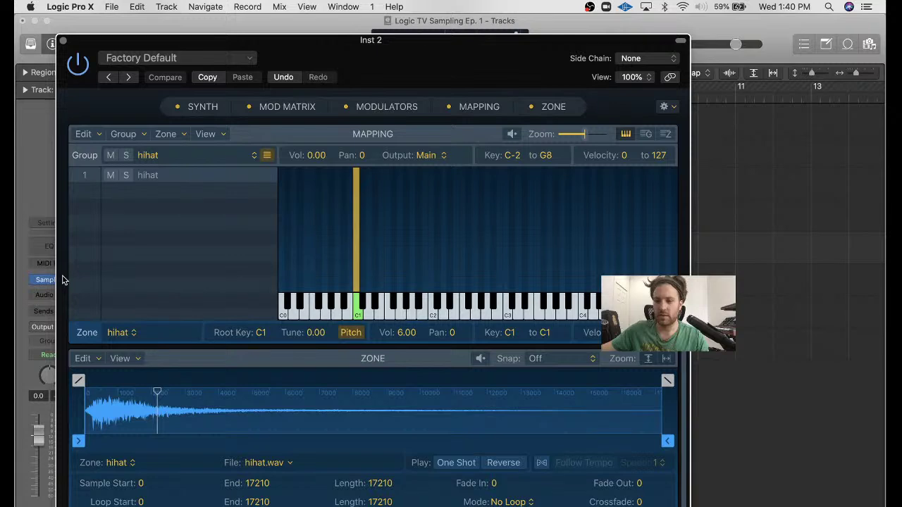
- Route the Inst 2 track to Stereo Out, close its Sampler window and set the track volume to -8.8 dB during playback
{"action": "left_click", "coordinate": [57, 327]}
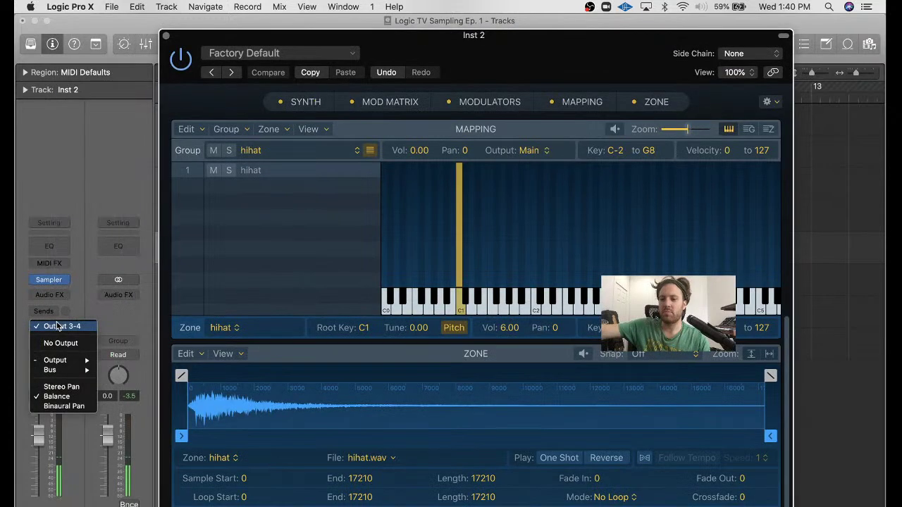
{"action": "left_click", "coordinate": [129, 363]}
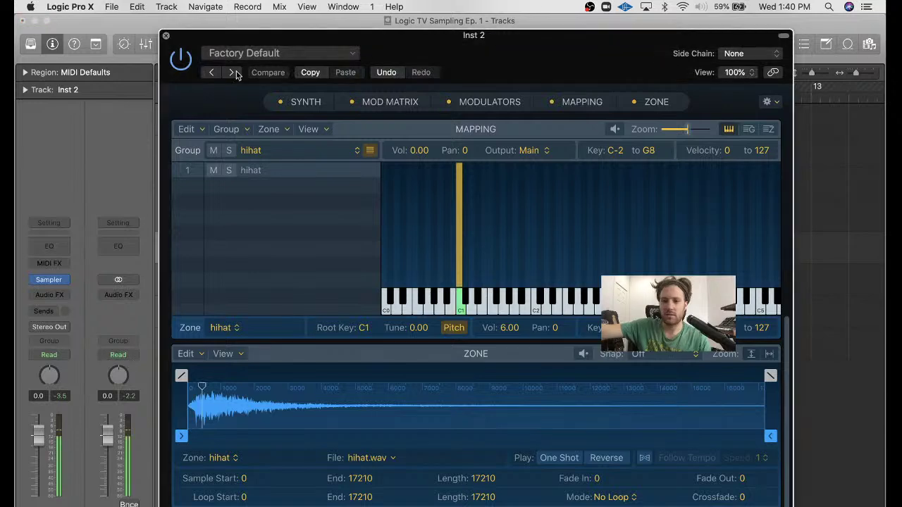
{"action": "key", "text": "super+w"}
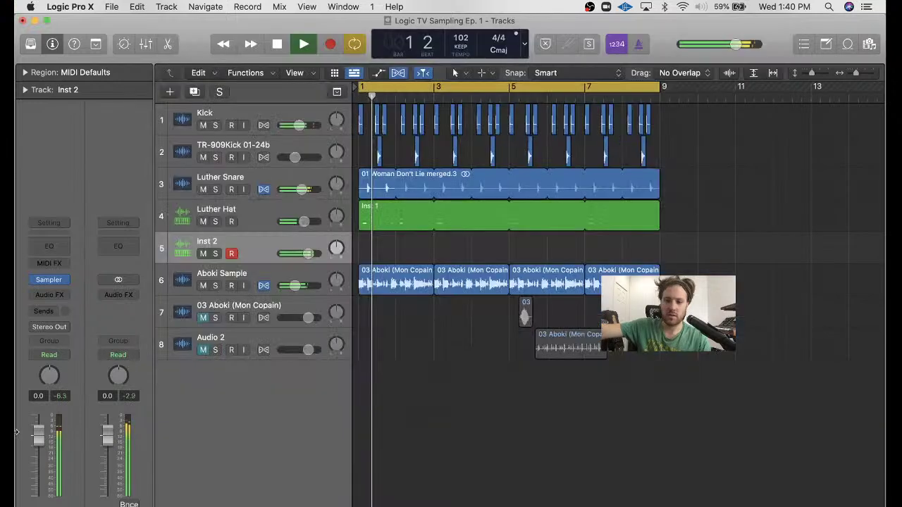
{"action": "left_click_drag", "start_coordinate": [38, 435], "coordinate": [41, 487]}
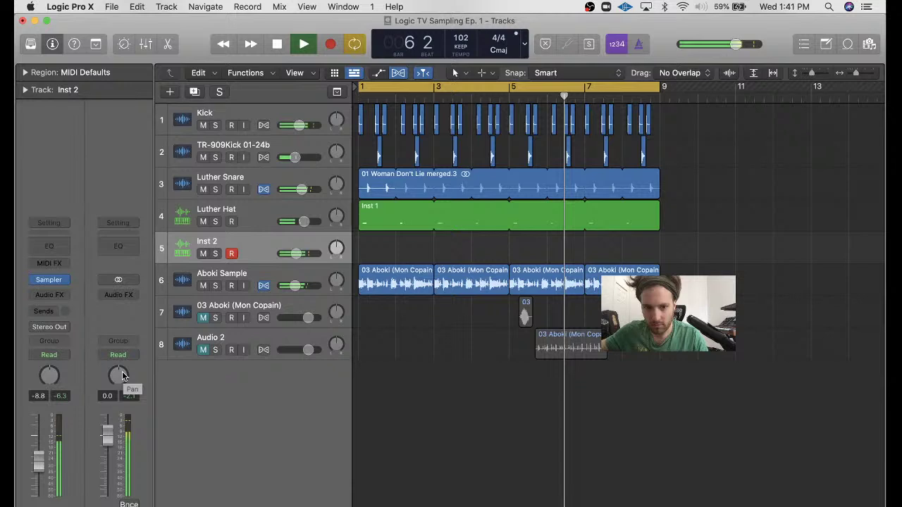
- Stop playback and capture the hi-hat performance just played as a MIDI region on the Inst 2 track
{"action": "key", "text": "space"}
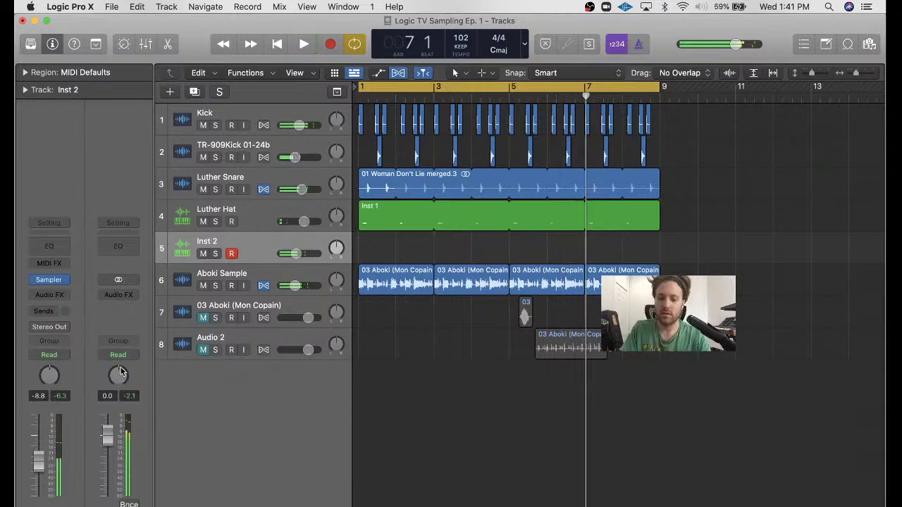
{"action": "key", "text": "shift+r"}
{"action": "key", "text": "t"}
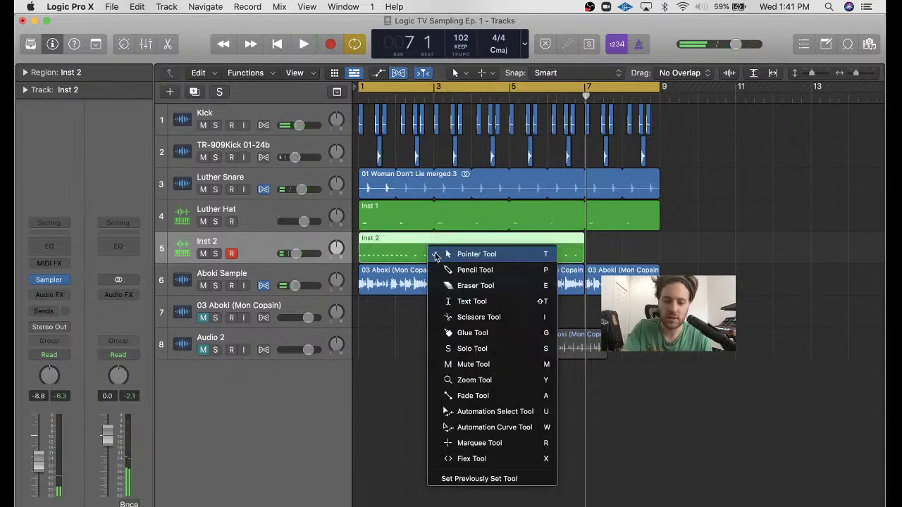
{"action": "key", "text": "i"}
{"action": "left_click", "coordinate": [435, 255]}
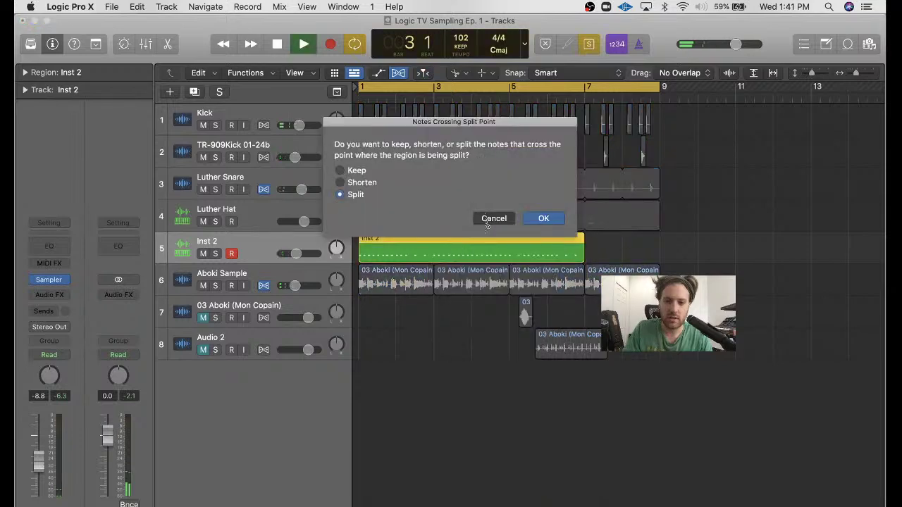
{"action": "left_click", "coordinate": [489, 219]}
{"action": "key", "text": "t"}
{"action": "key", "text": "t"}
- Open the Inst 2 region in the Piano Roll and quantize the hi-hat notes from bar 3 to bar 5 to 1/16 notes
{"action": "double_click", "coordinate": [451, 243]}
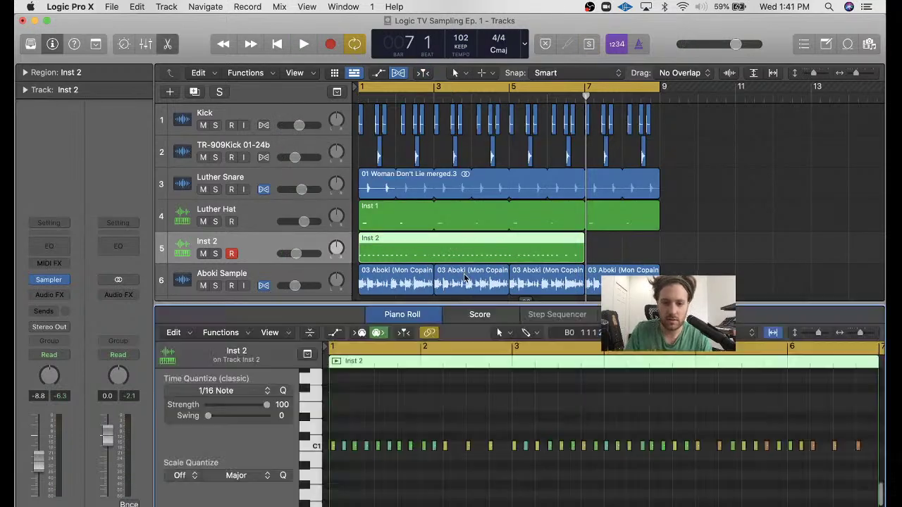
{"action": "left_click_drag", "start_coordinate": [511, 435], "coordinate": [697, 458]}
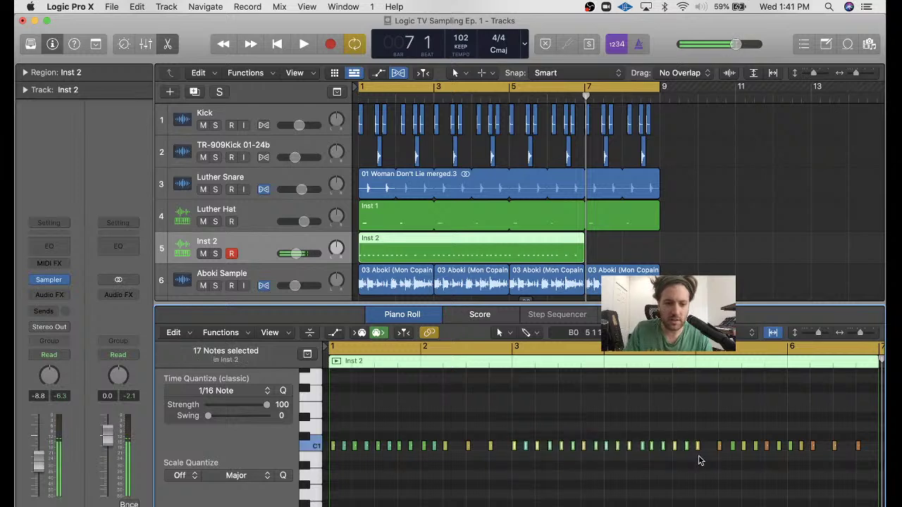
{"action": "key", "text": "t"}
{"action": "key", "text": "t"}
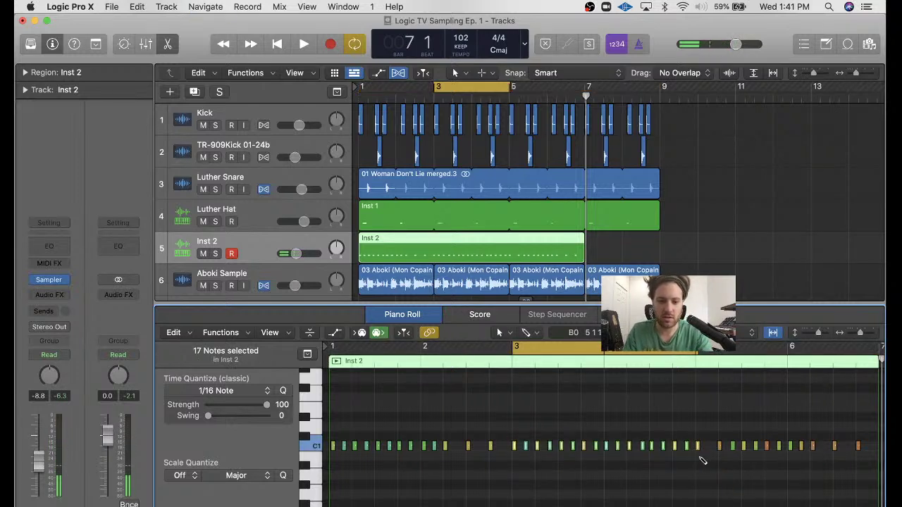
{"action": "left_click", "coordinate": [600, 422]}
{"action": "left_click_drag", "start_coordinate": [506, 437], "coordinate": [702, 476]}
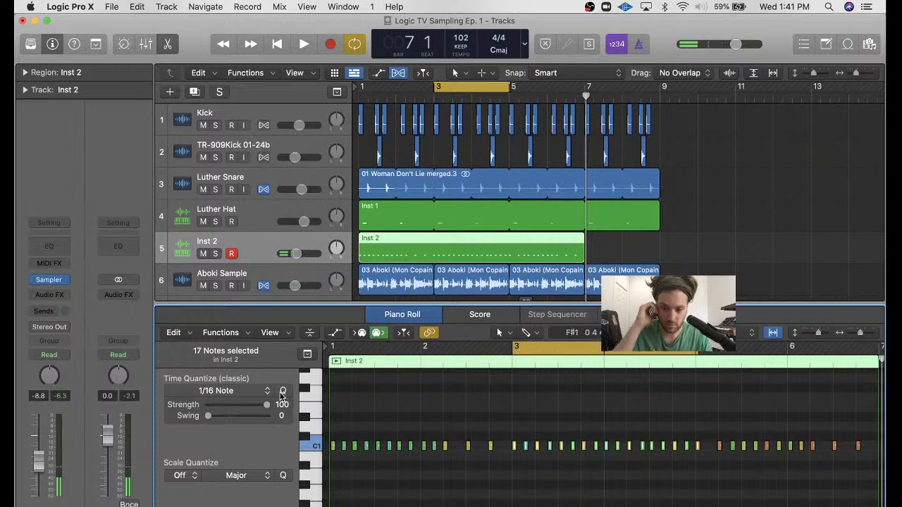
{"action": "left_click", "coordinate": [283, 392]}
- Delete the hi-hat notes before bar 3 and from bar 5 onward, and switch off the cycle range
{"action": "left_click_drag", "start_coordinate": [499, 427], "coordinate": [323, 473]}
{"action": "key", "text": "Delete"}
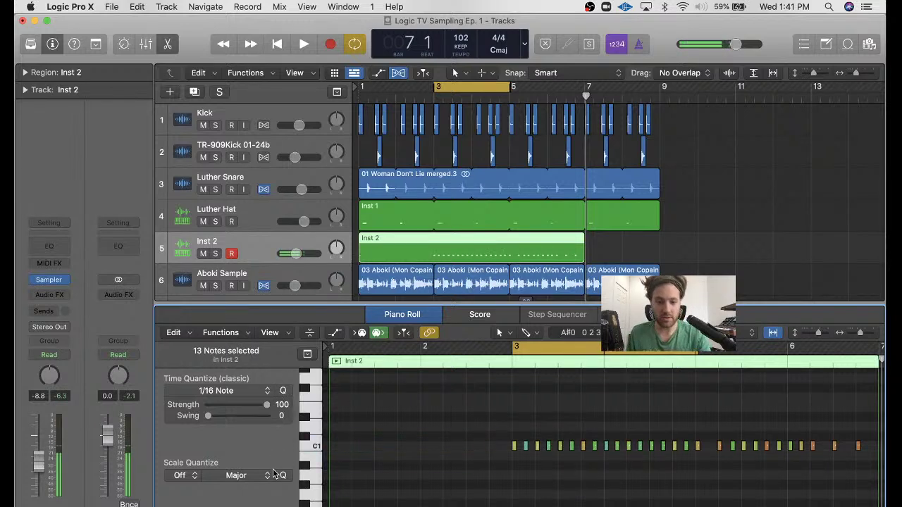
{"action": "left_click", "coordinate": [610, 353]}
{"action": "left_click_drag", "start_coordinate": [725, 428], "coordinate": [884, 461]}
{"action": "key", "text": "Delete"}
{"action": "left_click_drag", "start_coordinate": [584, 424], "coordinate": [554, 459]}
{"action": "key", "text": "Delete"}
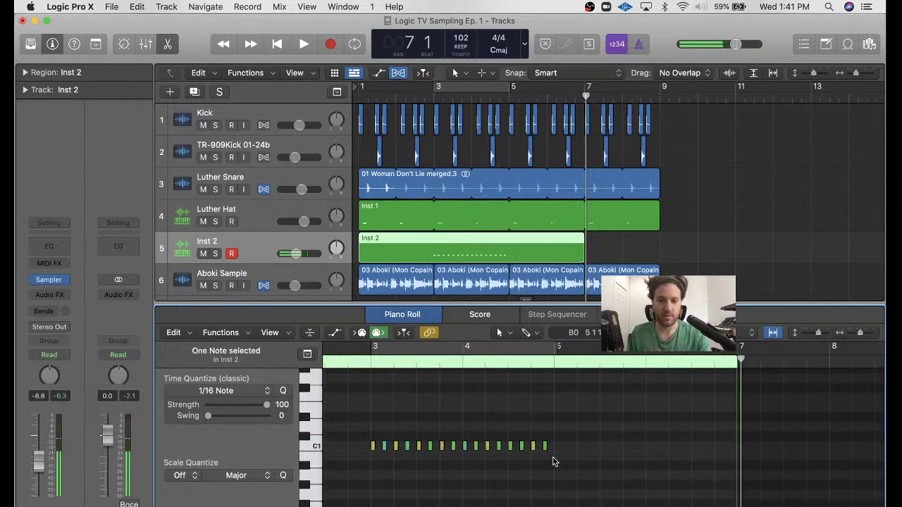
- Move the remaining 16 hi-hat notes to start at bar 1 and shorten the Inst 2 region to two bars
{"action": "scroll", "coordinate": [564, 451], "scroll_direction": "left", "scroll_amount": 5}
{"action": "left_click_drag", "start_coordinate": [697, 443], "coordinate": [332, 450]}
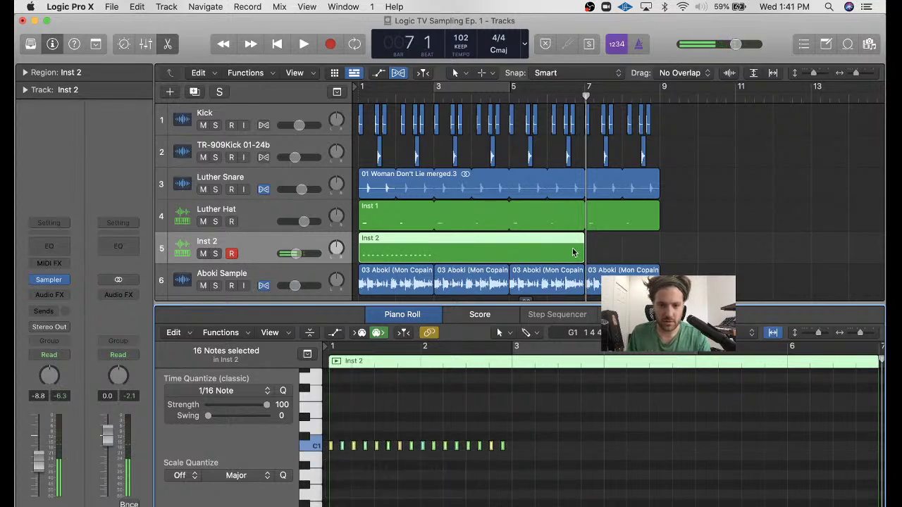
{"action": "left_click_drag", "start_coordinate": [572, 252], "coordinate": [434, 250]}
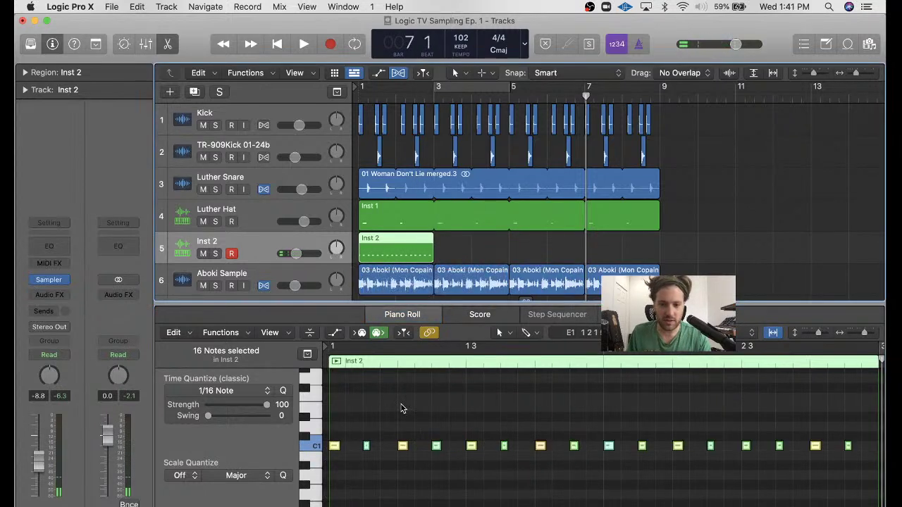
- Compare with the Luther Hat region and delete the two Inst 2 notes that coincide with its hits in bars 1 and 2
{"action": "left_click", "coordinate": [382, 222]}
{"action": "left_click", "coordinate": [392, 248]}
{"action": "left_click", "coordinate": [366, 446]}
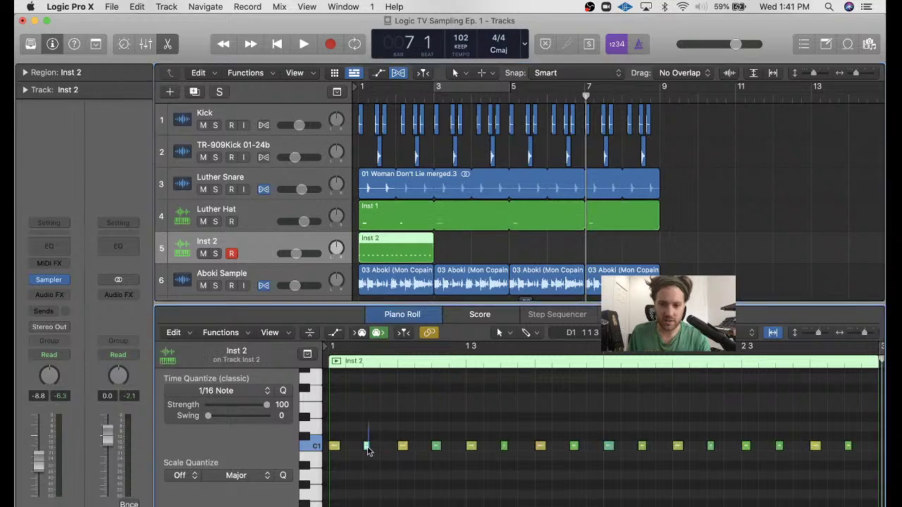
{"action": "left_click", "coordinate": [384, 217]}
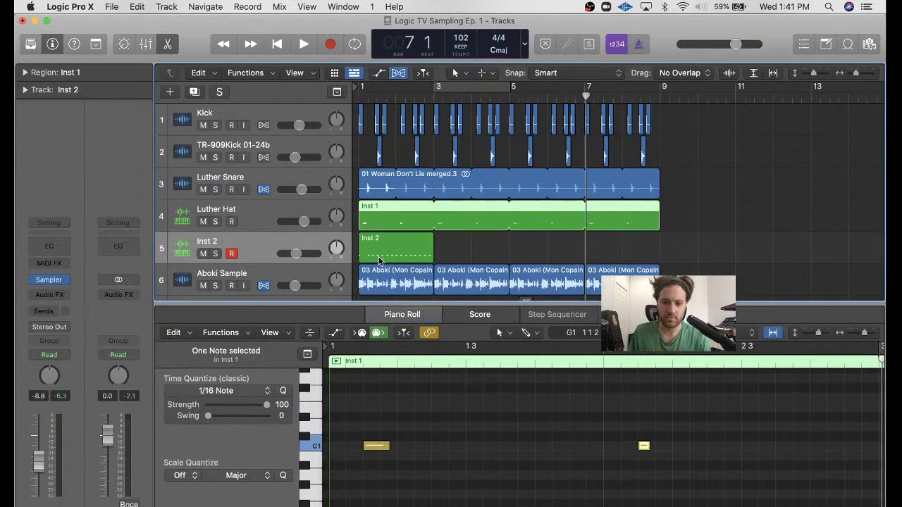
{"action": "left_click", "coordinate": [380, 260]}
{"action": "left_click", "coordinate": [642, 446]}
{"action": "key", "text": "Delete"}
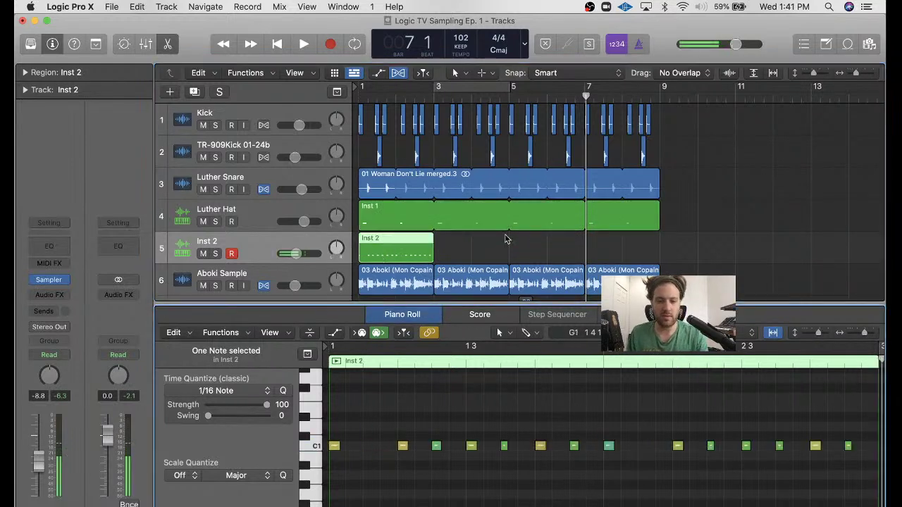
- Play the pattern from the start and set the Inst 2 track's volume to -13.8 dB
{"action": "key", "text": "Return"}
{"action": "key", "text": "space"}
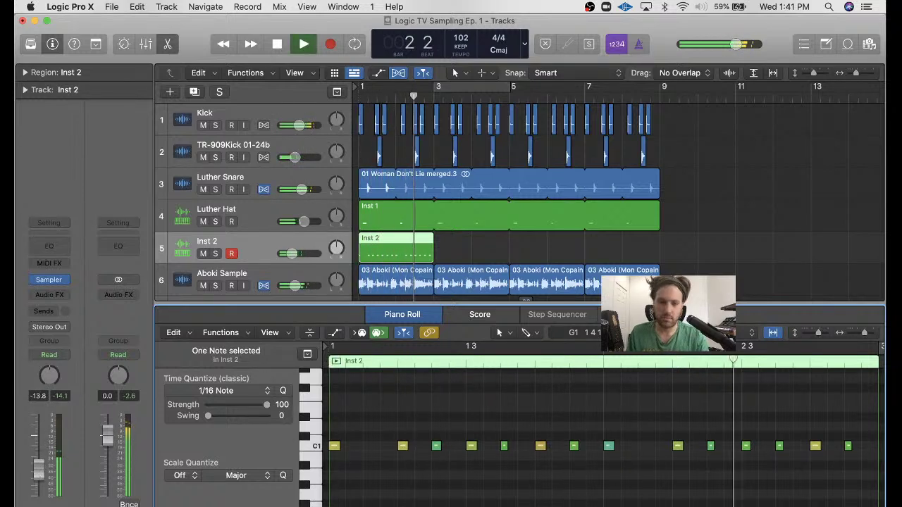
{"action": "key", "text": "Return"}
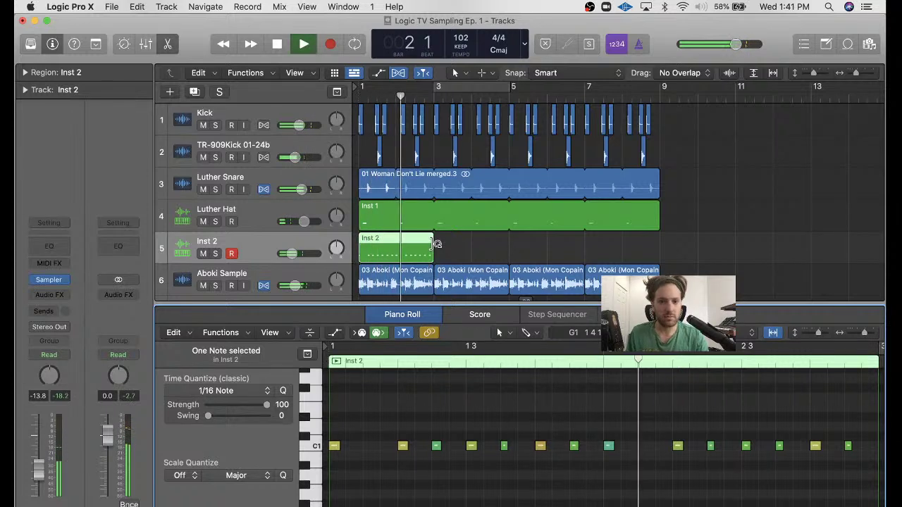
- Loop the Inst 2 region up to bar 9, set the cycle range to bars 1 to 9 and deselect the region
{"action": "left_click_drag", "start_coordinate": [460, 244], "coordinate": [660, 252]}
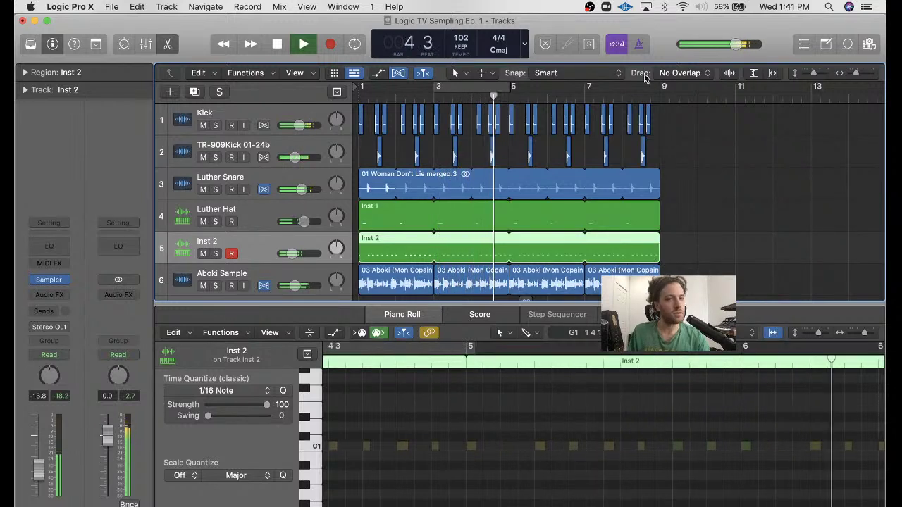
{"action": "key", "text": "super+u"}
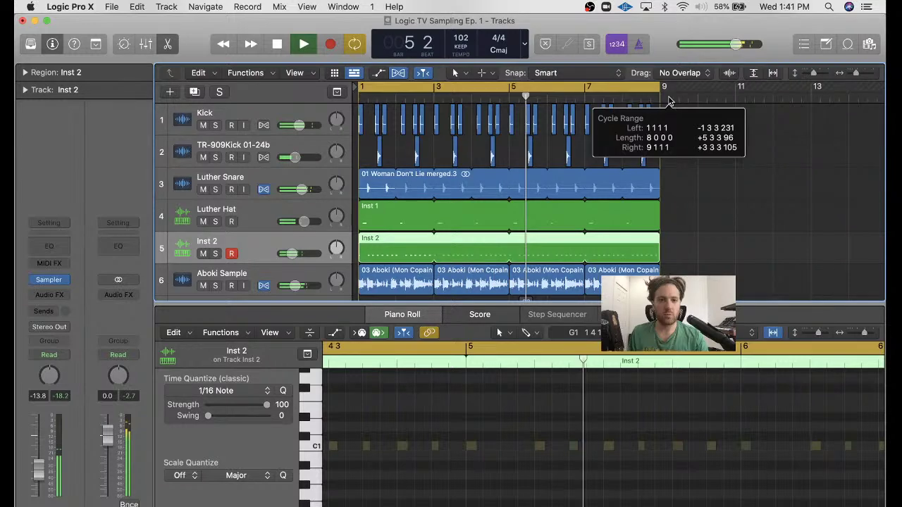
{"action": "left_click", "coordinate": [723, 147]}
{"action": "key", "text": "super+Left"}
{"action": "key", "text": "super+Left"}
{"action": "key", "text": "super+Left"}
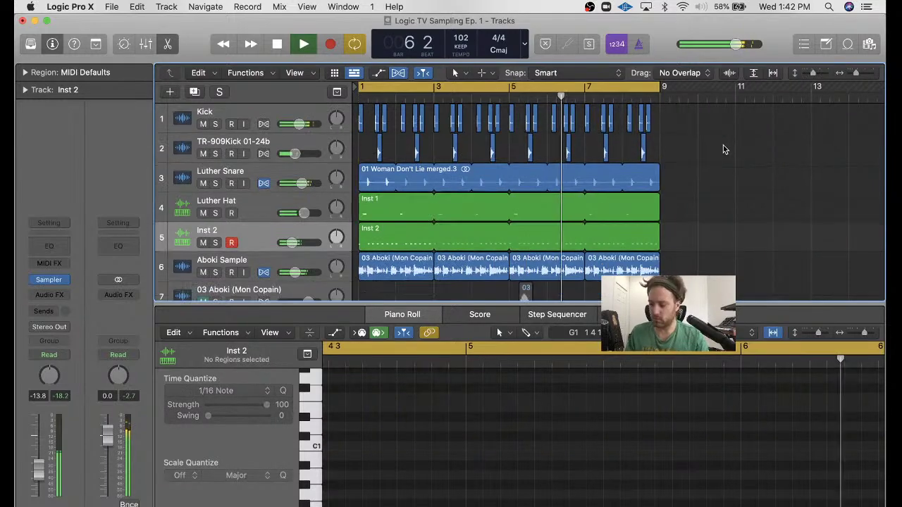
{"action": "key", "text": "super+Up"}
{"action": "key", "text": "super+Up"}
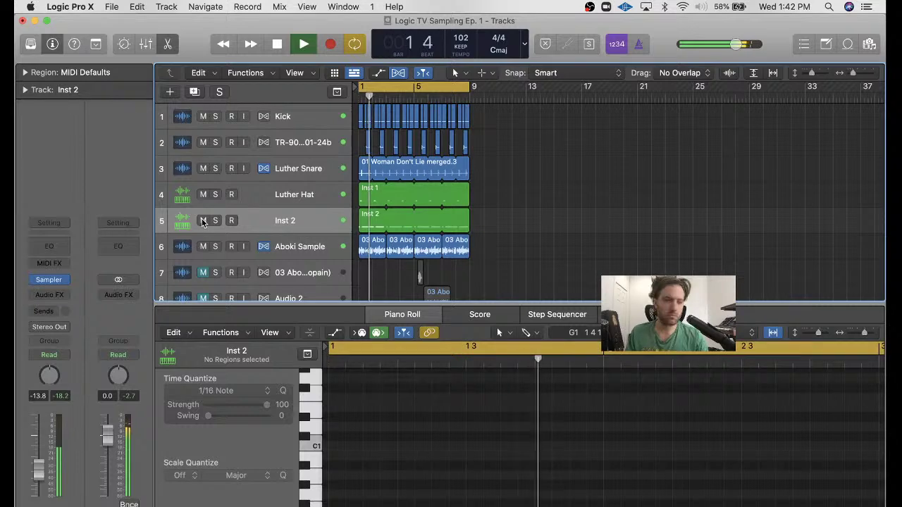
- Rename the Inst 2 track to Hi Hat, deselect its region and close the Piano Roll
{"action": "double_click", "coordinate": [296, 221]}
{"action": "type", "text": "hi Hat"}
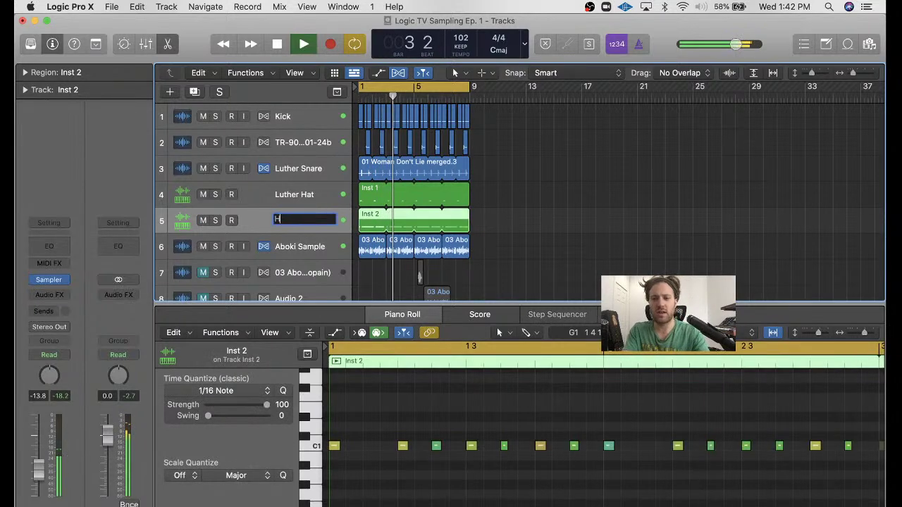
{"action": "key", "text": "Return"}
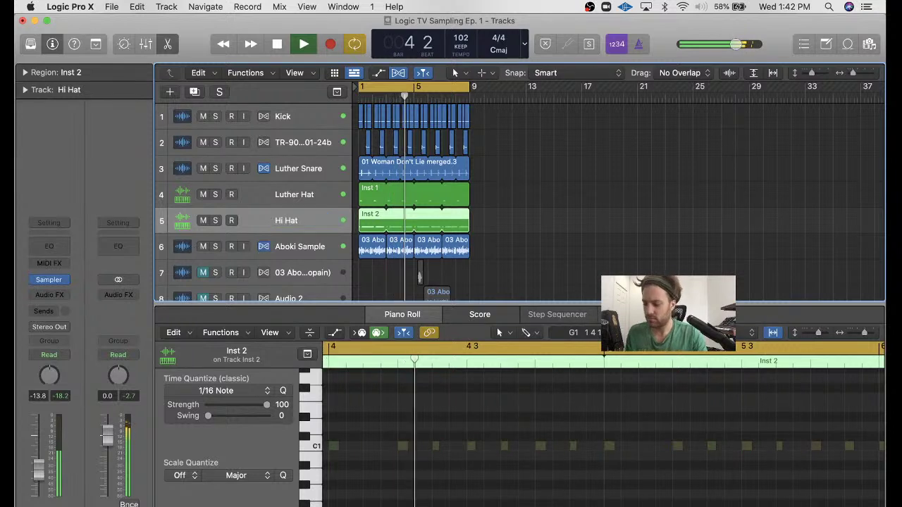
{"action": "left_click", "coordinate": [505, 260]}
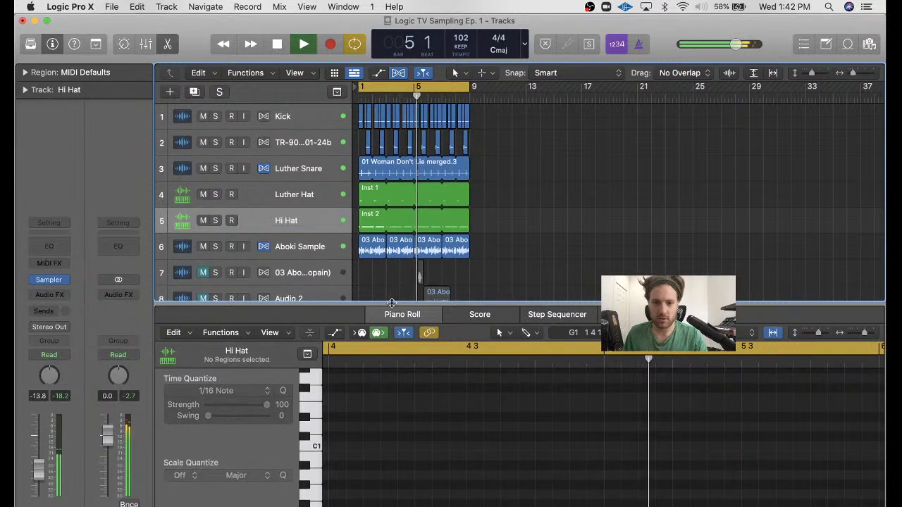
{"action": "key", "text": "p"}
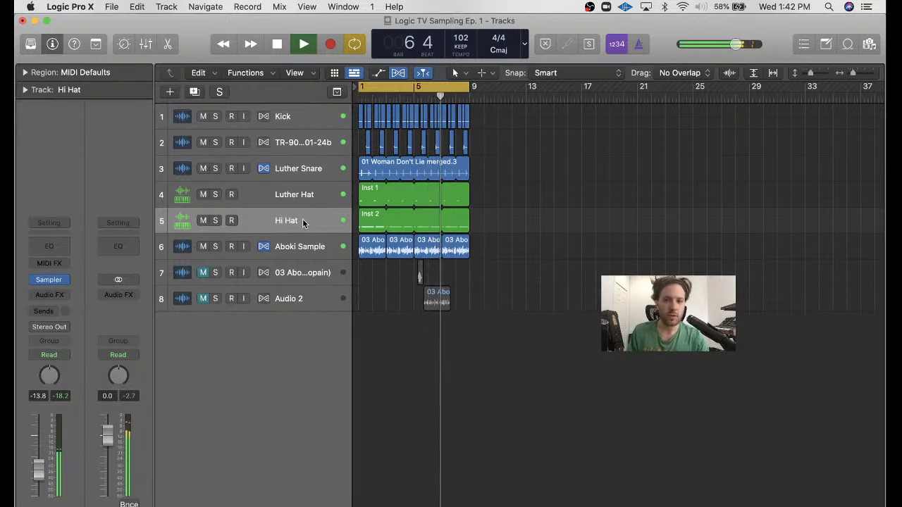
- Stop playback and create one ES M (Monophonic Synth) software instrument track with Output 1 + 2 directly below the Aboki Sample track
{"action": "left_click", "coordinate": [310, 246]}
{"action": "left_click", "coordinate": [457, 225]}
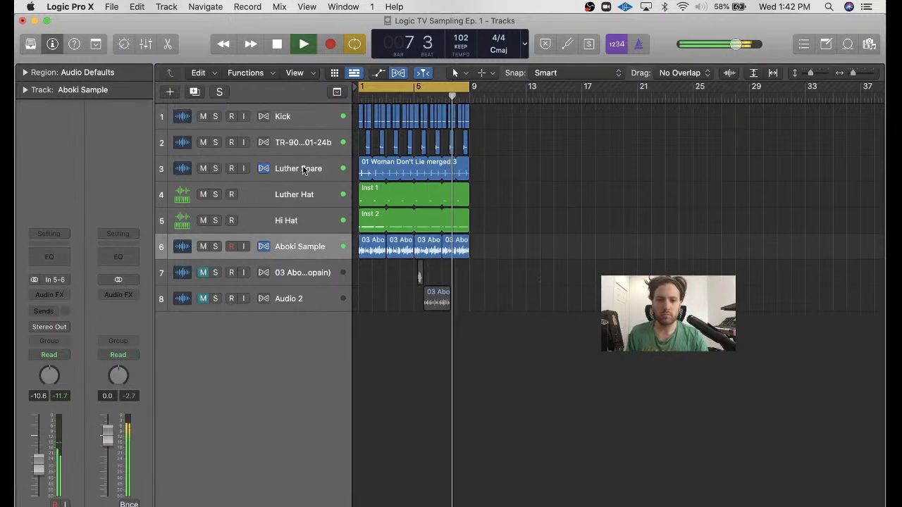
{"action": "key", "text": "space"}
{"action": "key", "text": "alt+super+n"}
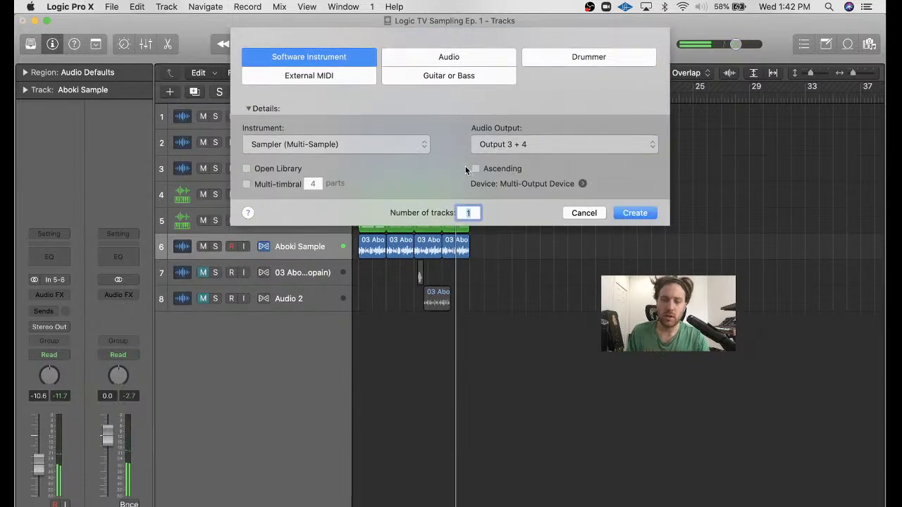
{"action": "left_click", "coordinate": [384, 147]}
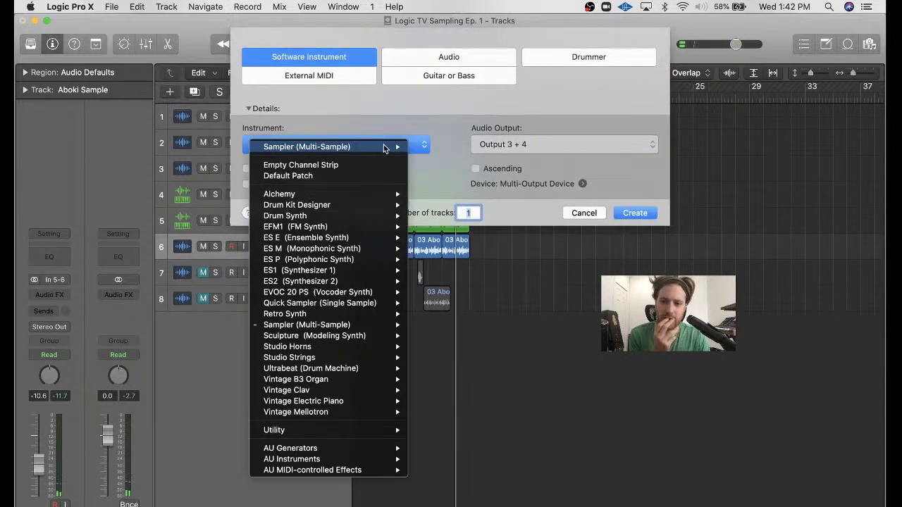
{"action": "mouse_move", "coordinate": [363, 228]}
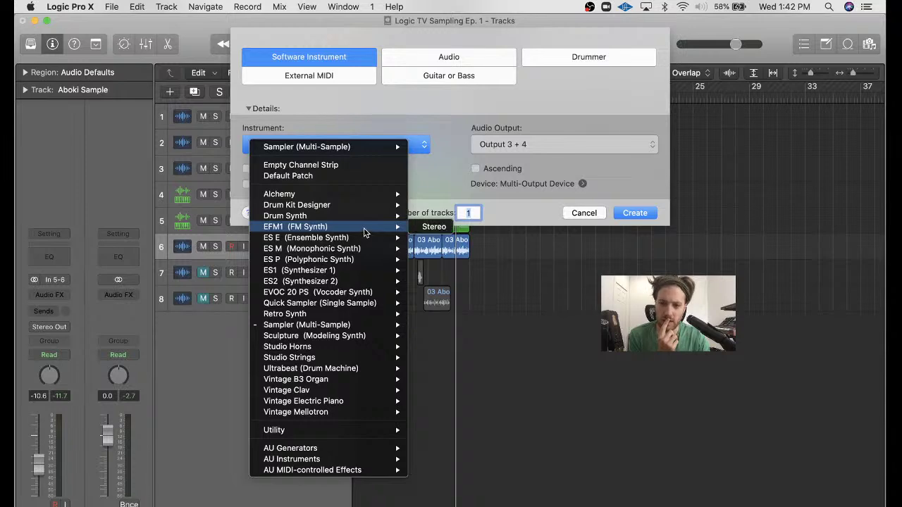
{"action": "left_click", "coordinate": [373, 249]}
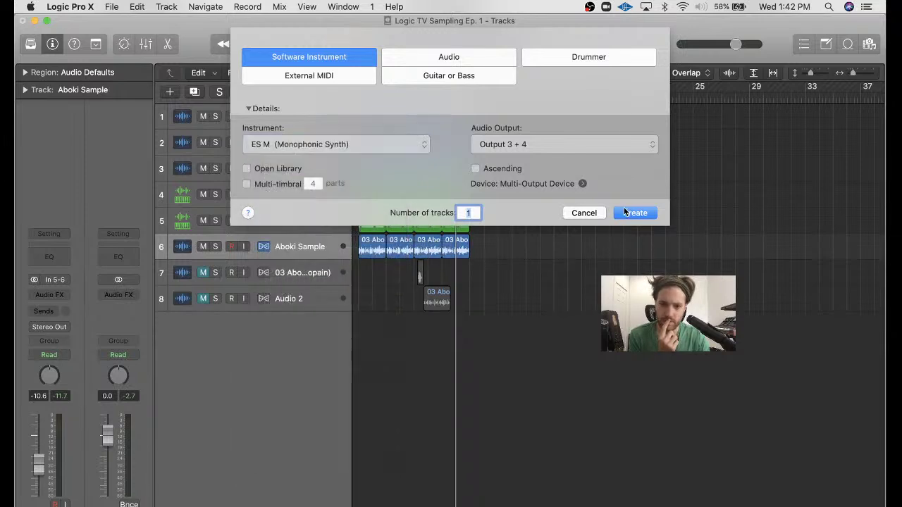
{"action": "left_click", "coordinate": [611, 148]}
{"action": "mouse_move", "coordinate": [589, 156]}
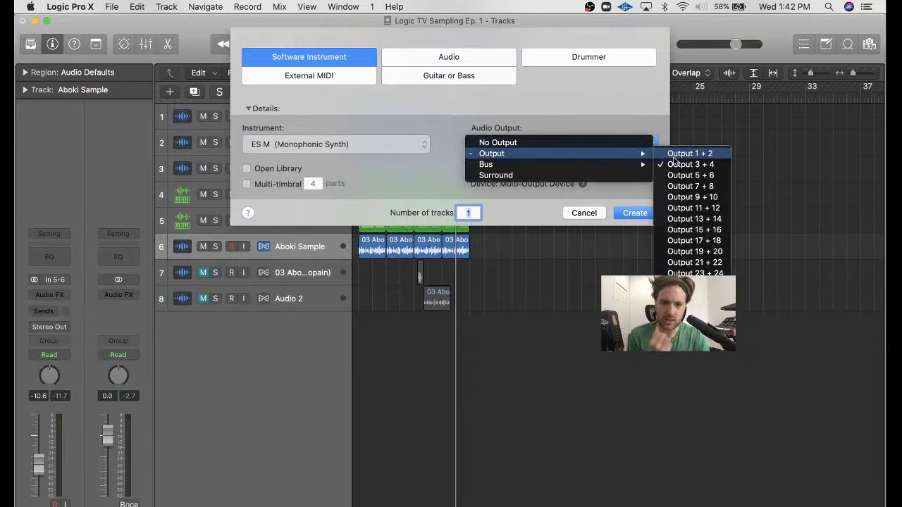
{"action": "left_click", "coordinate": [675, 155]}
{"action": "left_click", "coordinate": [634, 212]}
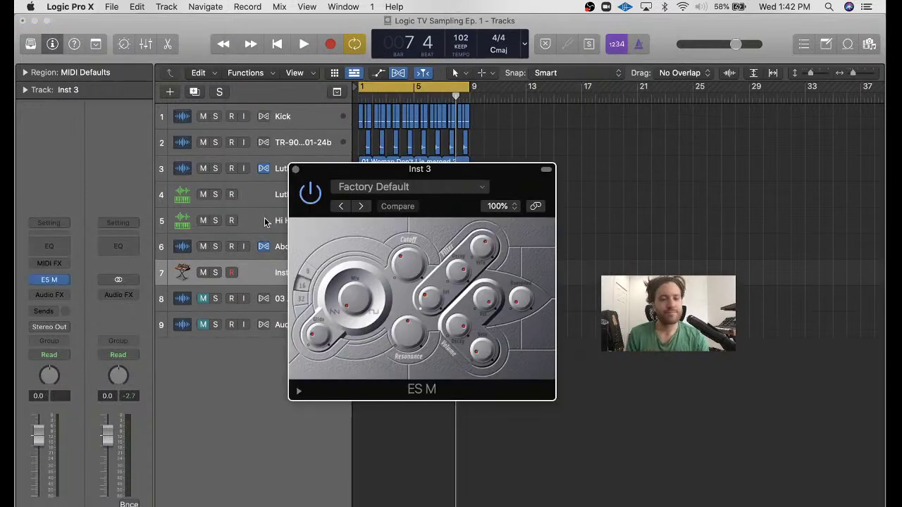
- Set the ES M track's volume to -10.2 dB and adjust the synth's Glide and Cutoff while playing the loop from the start
{"action": "left_click_drag", "start_coordinate": [333, 181], "coordinate": [428, 223]}
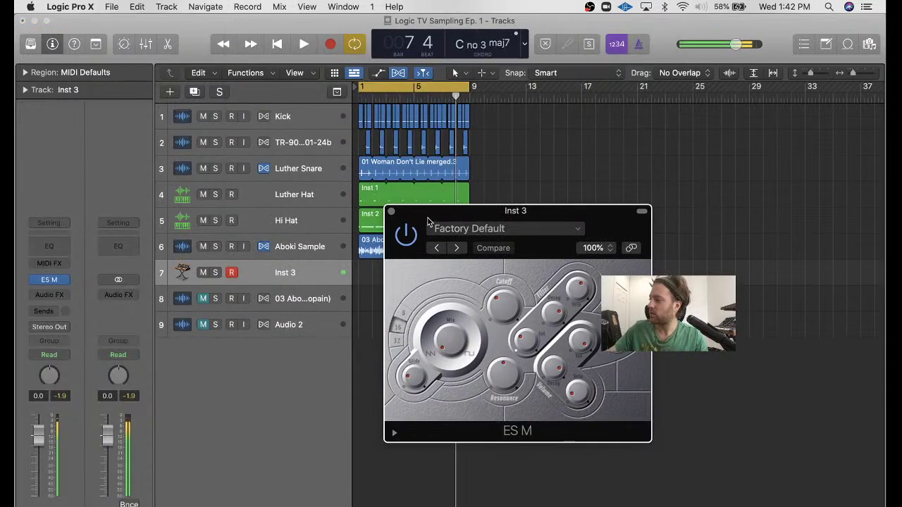
{"action": "left_click_drag", "start_coordinate": [38, 435], "coordinate": [50, 463]}
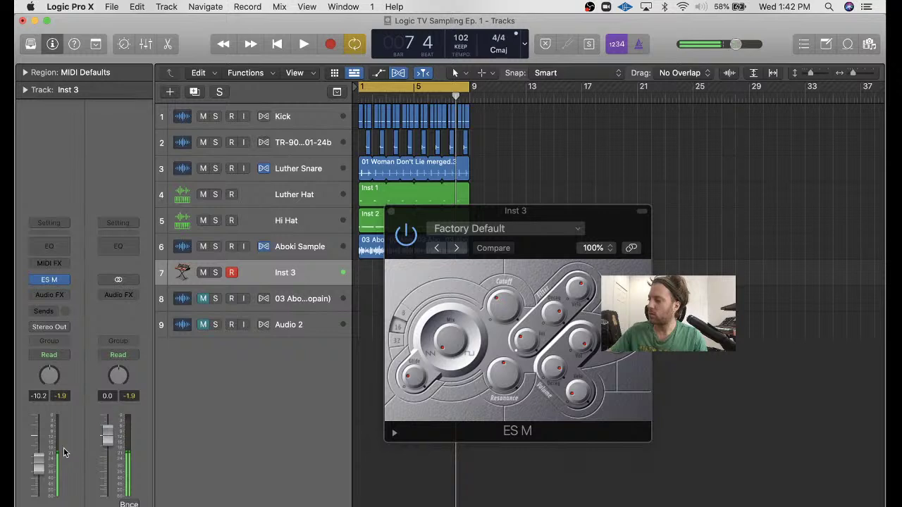
{"action": "key", "text": "space"}
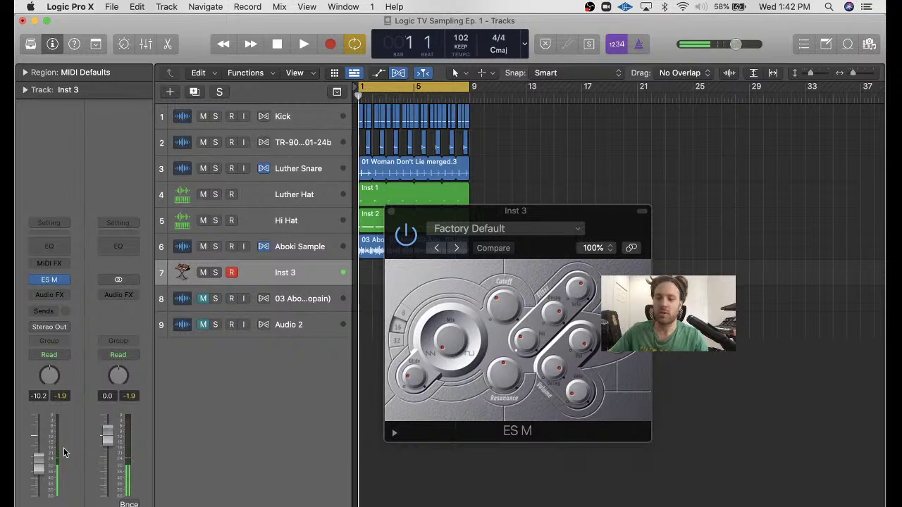
{"action": "key", "text": "space"}
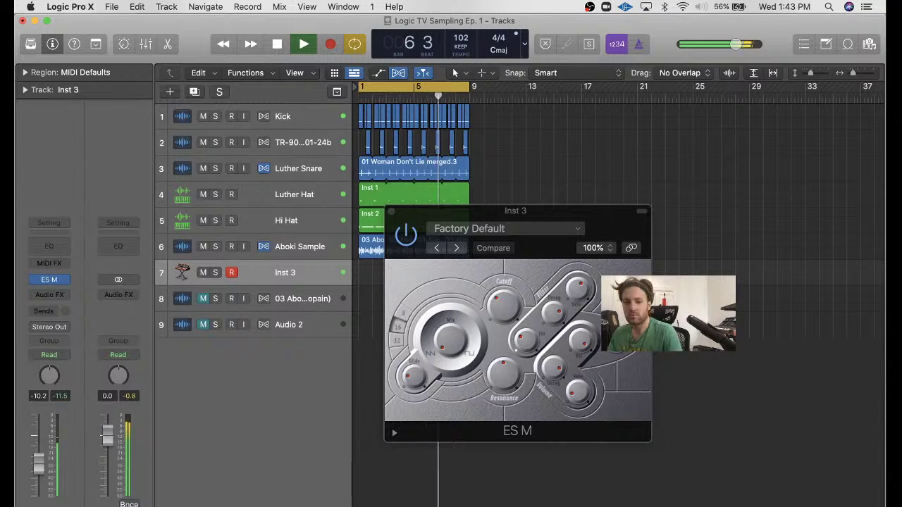
{"action": "left_click", "coordinate": [415, 362]}
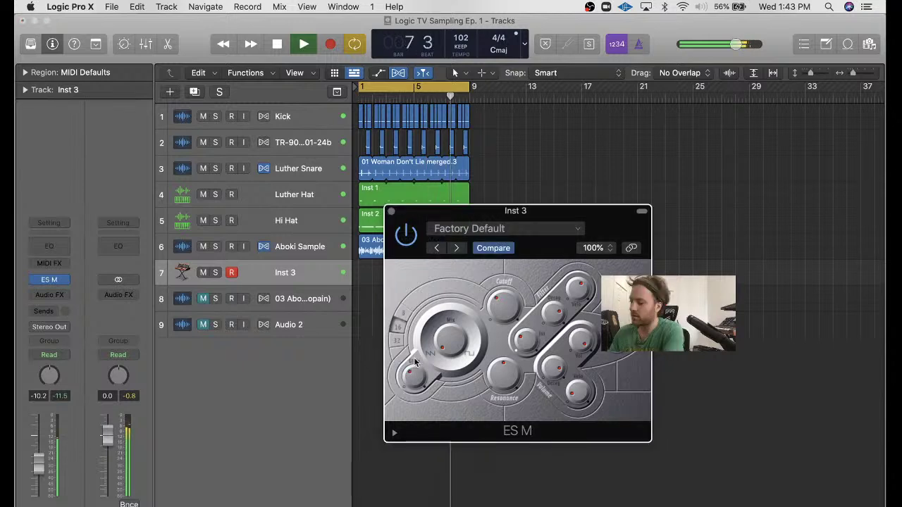
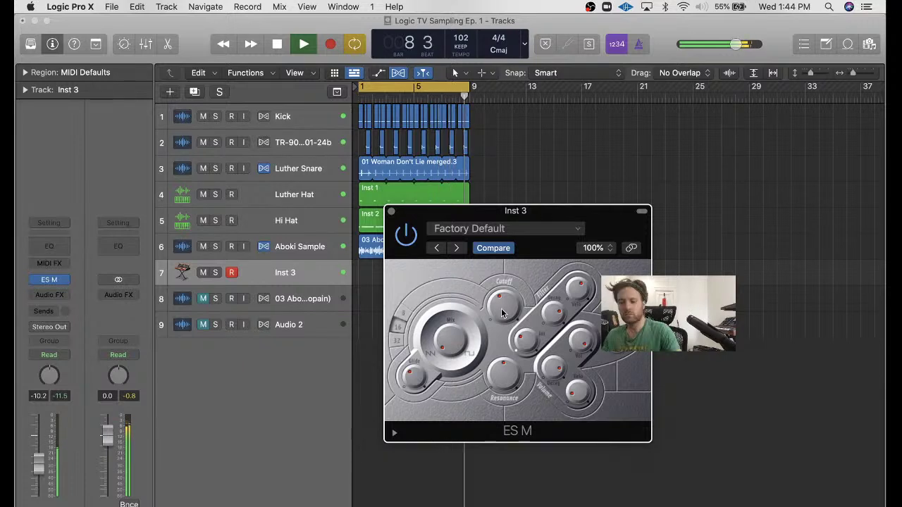
{"action": "key", "text": "space"}
- Delete the eight-bar take on the Inst 3 track and record a new bass line over bars 1 to 4
{"action": "left_click_drag", "start_coordinate": [610, 227], "coordinate": [610, 390]}
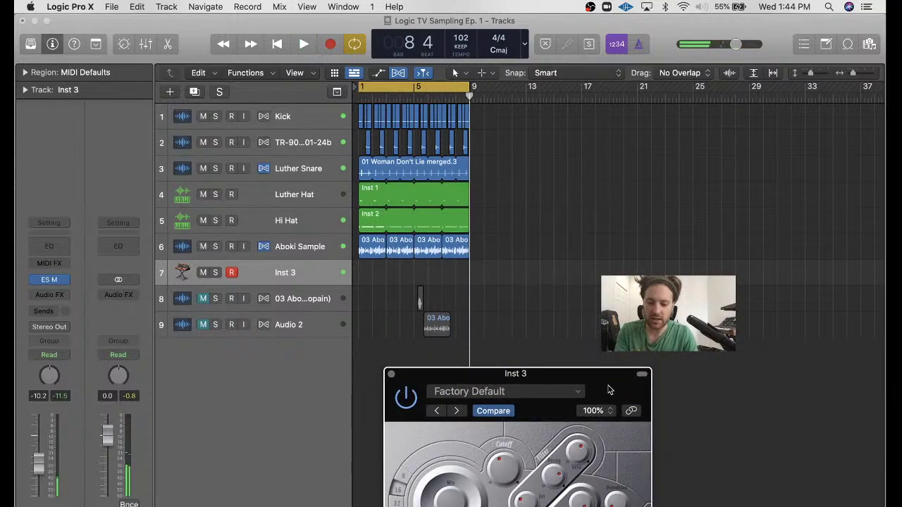
{"action": "left_click_drag", "start_coordinate": [552, 273], "coordinate": [451, 277]}
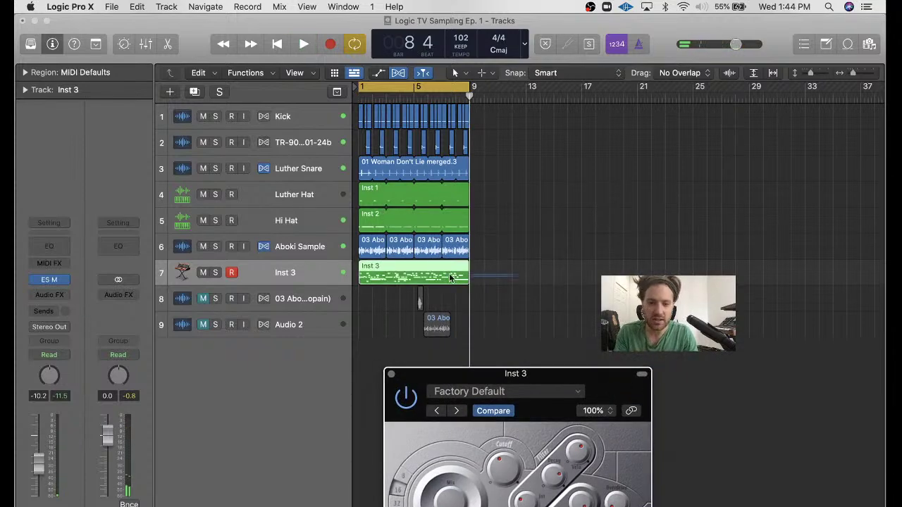
{"action": "key", "text": "Delete"}
{"action": "key", "text": "r"}
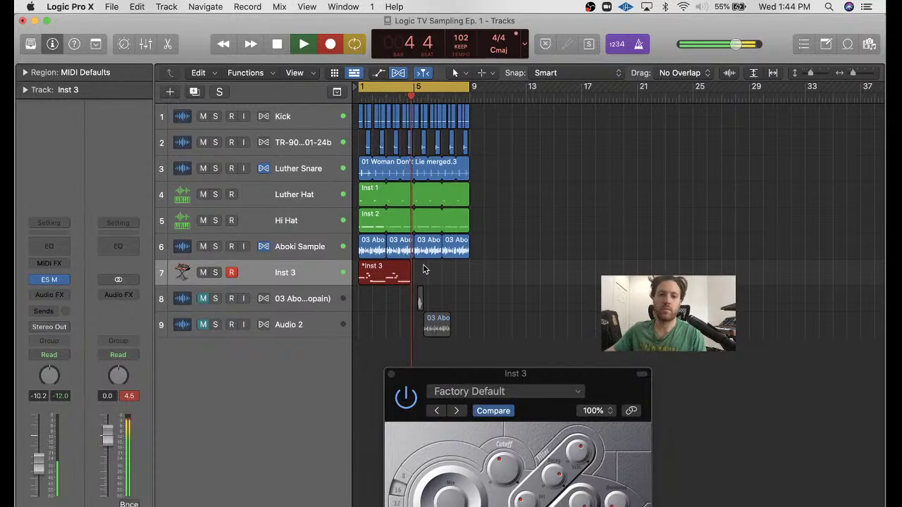
{"action": "key", "text": "space"}
- Open the Inst 3 region in an enlarged Piano Roll and delete the stray short F2 and F1 notes in bar 1
{"action": "double_click", "coordinate": [381, 277]}
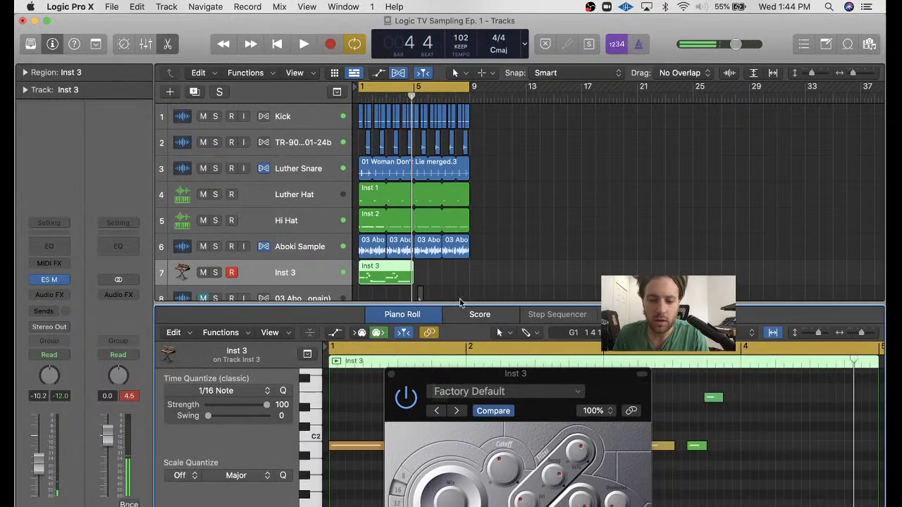
{"action": "left_click", "coordinate": [389, 374]}
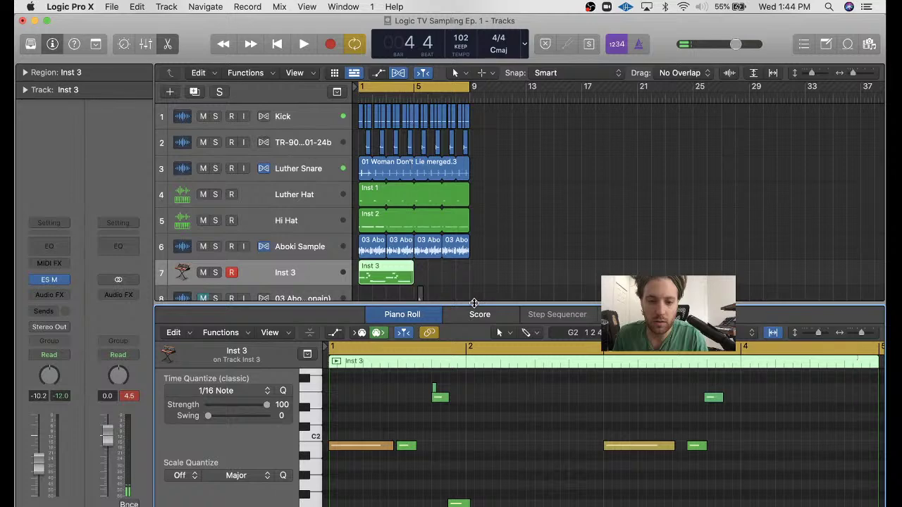
{"action": "left_click_drag", "start_coordinate": [535, 305], "coordinate": [535, 104]}
{"action": "scroll", "coordinate": [489, 248], "scroll_direction": "up", "scroll_amount": 3}
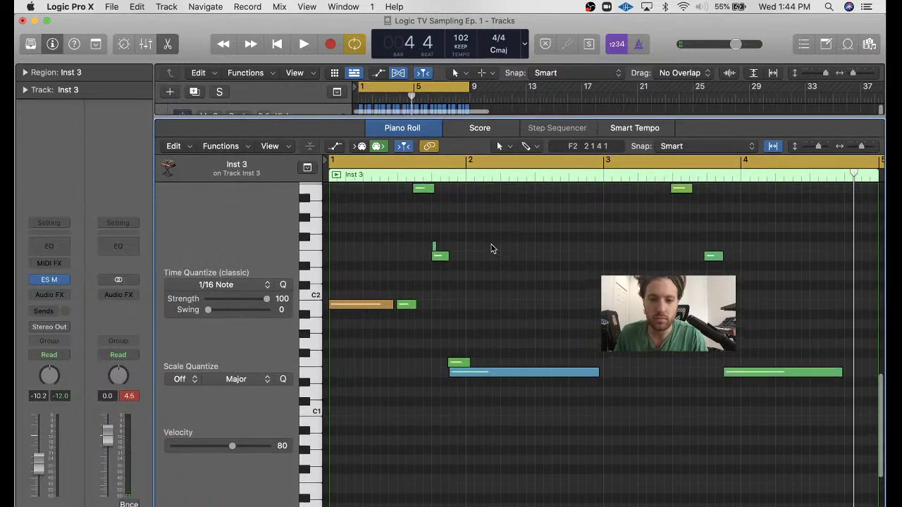
{"action": "left_click", "coordinate": [444, 253]}
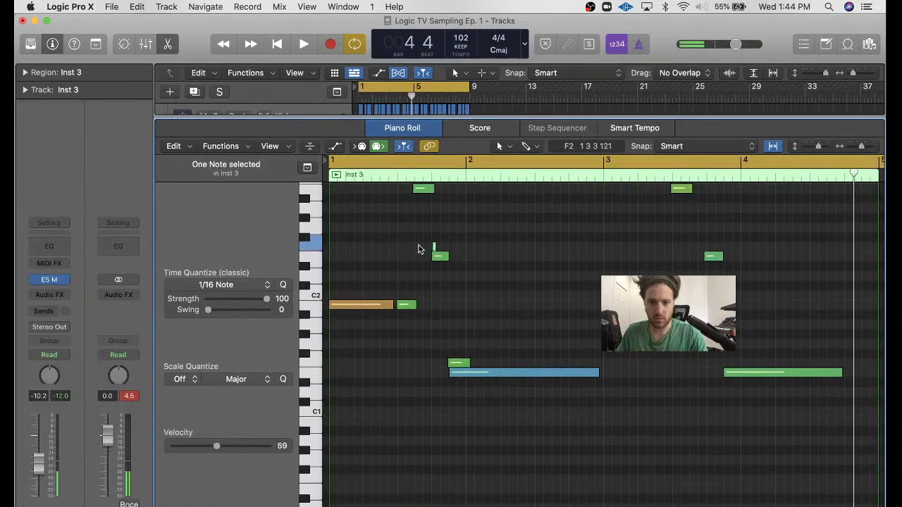
{"action": "key", "text": "space"}
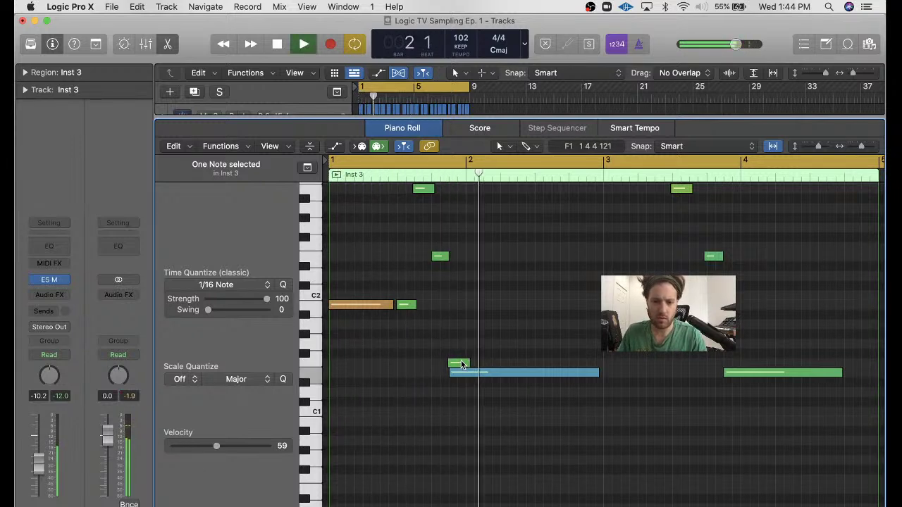
{"action": "key", "text": "space"}
{"action": "key", "text": "Delete"}
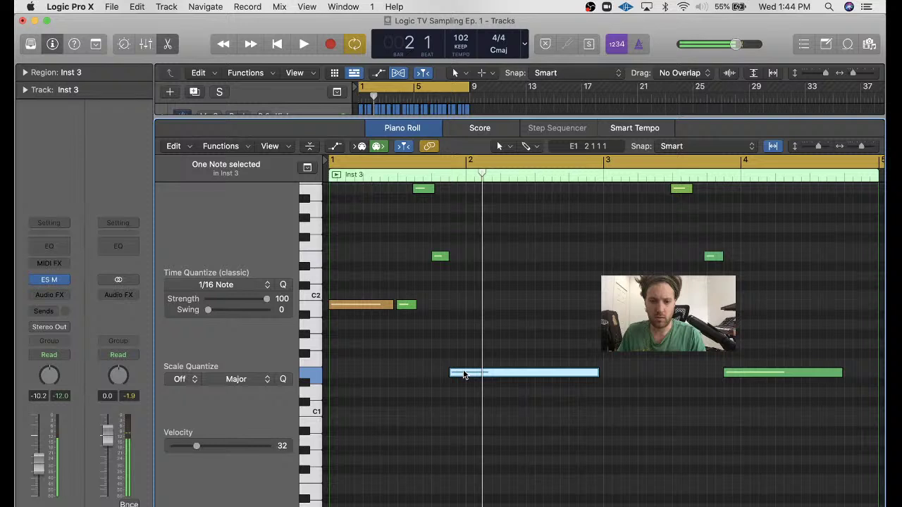
- Play back the bass phrase in bars 1 and 2 and delete the recorded notes in bars 3 and 4
{"action": "left_click_drag", "start_coordinate": [576, 200], "coordinate": [332, 432]}
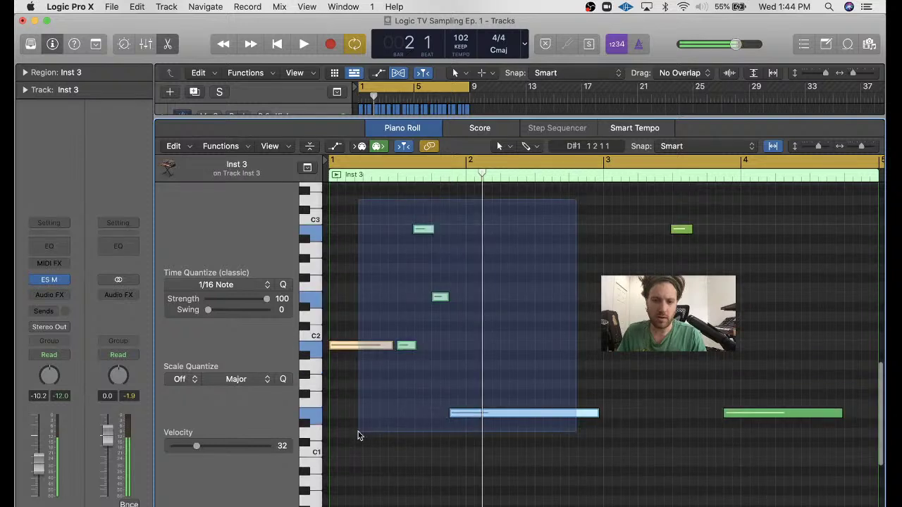
{"action": "key", "text": "space"}
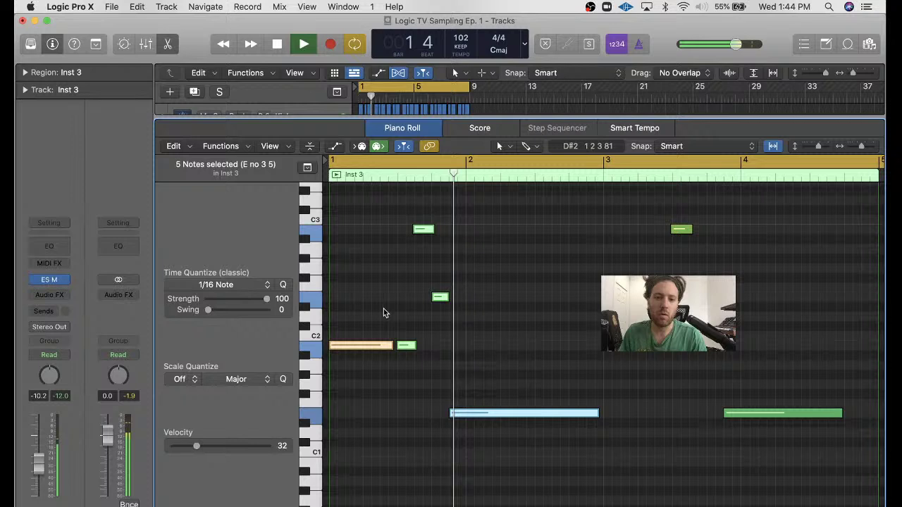
{"action": "left_click", "coordinate": [575, 353]}
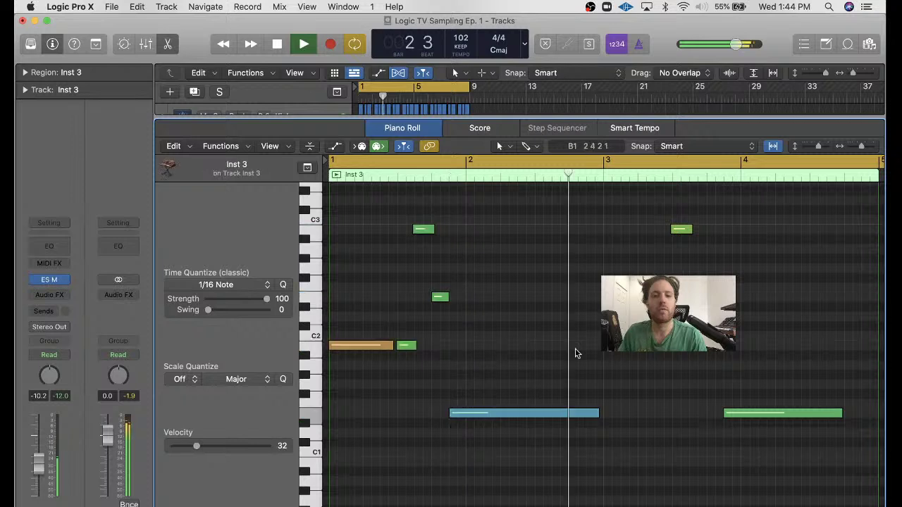
{"action": "key", "text": "space"}
{"action": "scroll", "coordinate": [576, 353], "scroll_direction": "up", "scroll_amount": 1}
{"action": "left_click_drag", "start_coordinate": [619, 194], "coordinate": [777, 446]}
{"action": "key", "text": "Delete"}
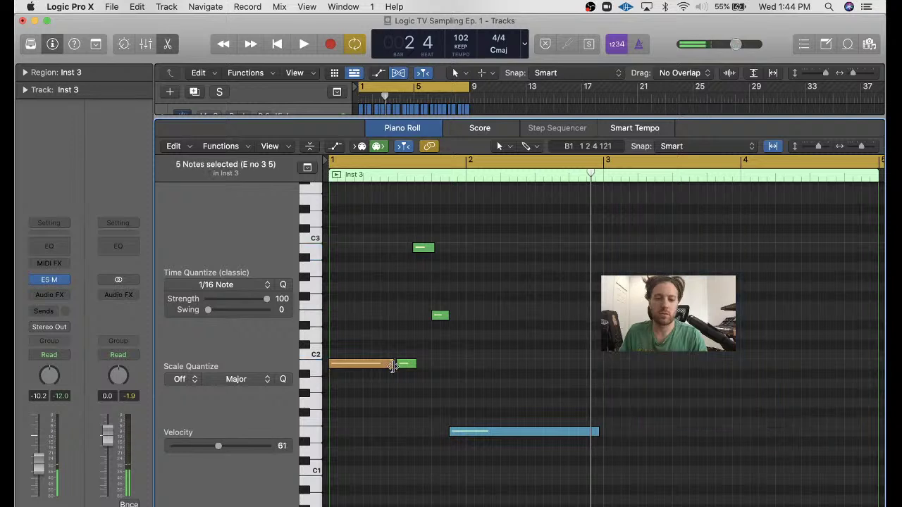
- Set the long E1 bass note's velocity to 52 and audition the line with the ES M synth open
{"action": "key", "text": "space"}
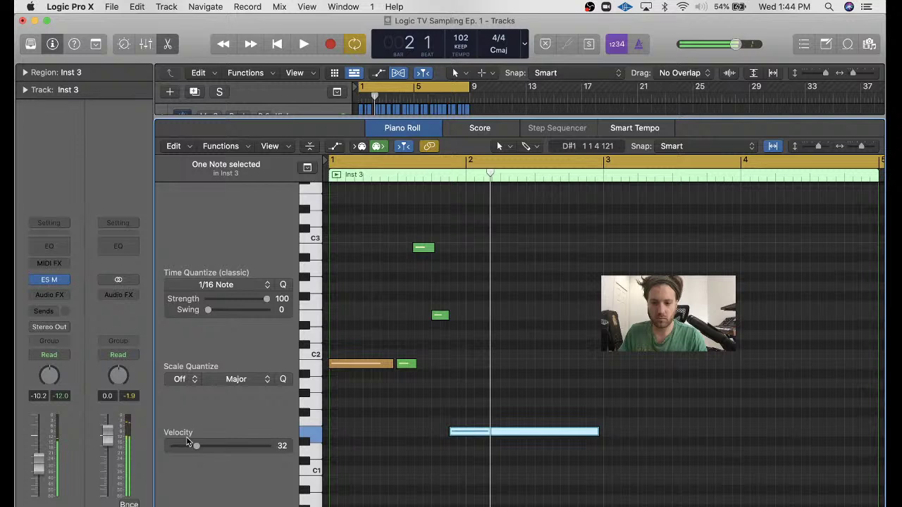
{"action": "left_click_drag", "start_coordinate": [188, 443], "coordinate": [204, 443]}
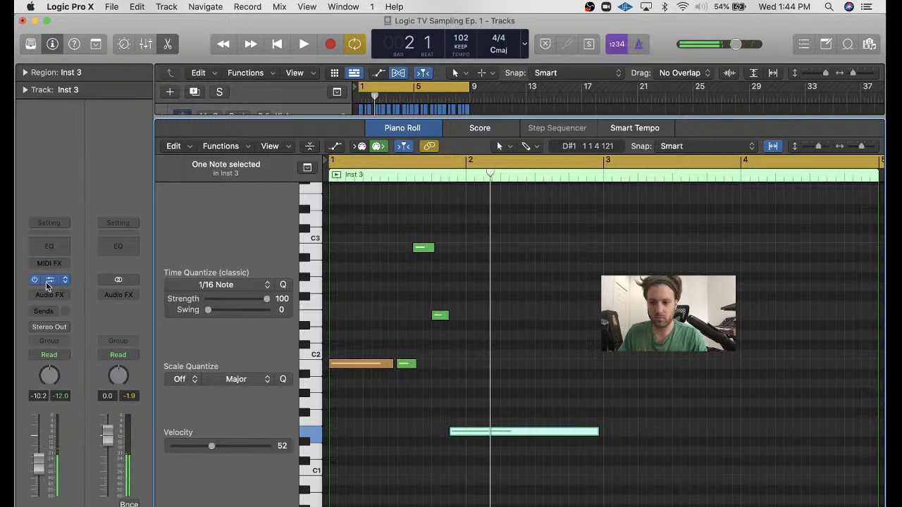
{"action": "left_click", "coordinate": [47, 281]}
{"action": "key", "text": "space"}
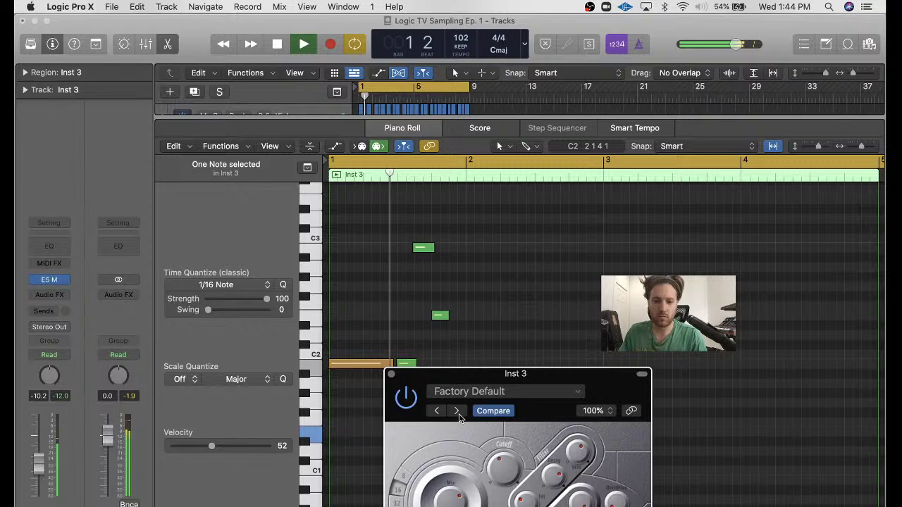
{"action": "left_click_drag", "start_coordinate": [461, 375], "coordinate": [448, 179]}
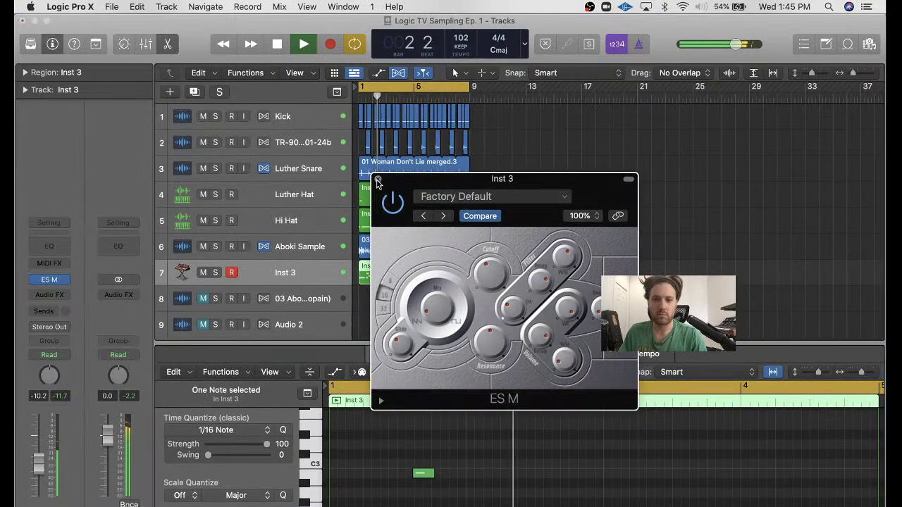
{"action": "left_click", "coordinate": [382, 179]}
{"action": "key", "text": "space"}
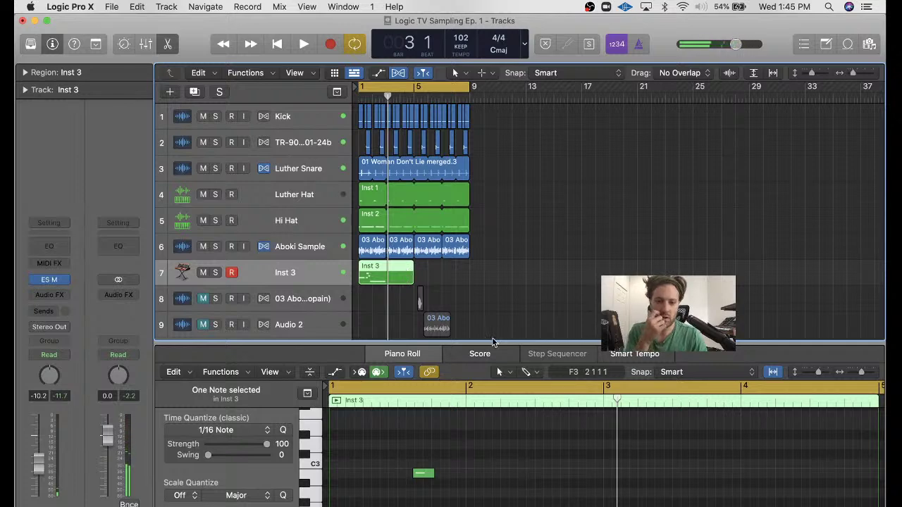
- Play the Inst 3 region again and copy its opening B1 note to the start of bar 3
{"action": "left_click", "coordinate": [497, 335]}
{"action": "left_click_drag", "start_coordinate": [496, 343], "coordinate": [510, 227]}
{"action": "scroll", "coordinate": [509, 212], "scroll_direction": "down", "scroll_amount": 3}
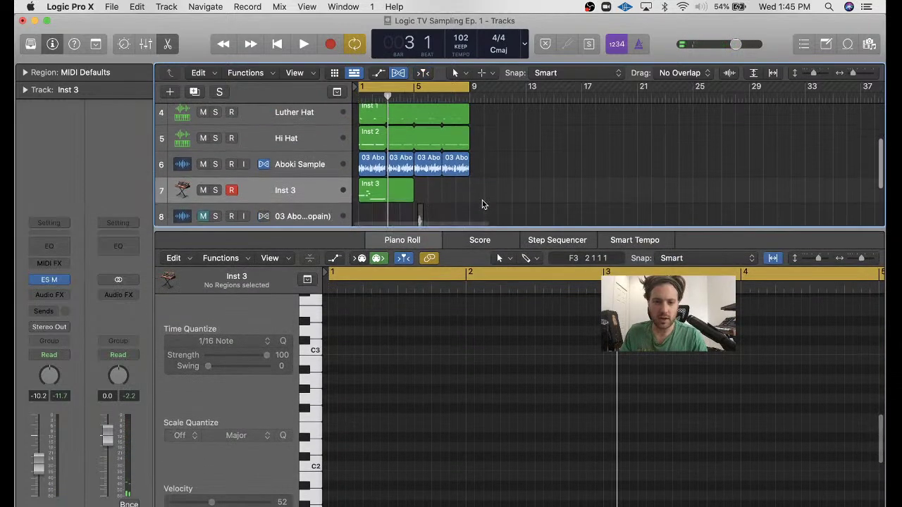
{"action": "left_click", "coordinate": [392, 186]}
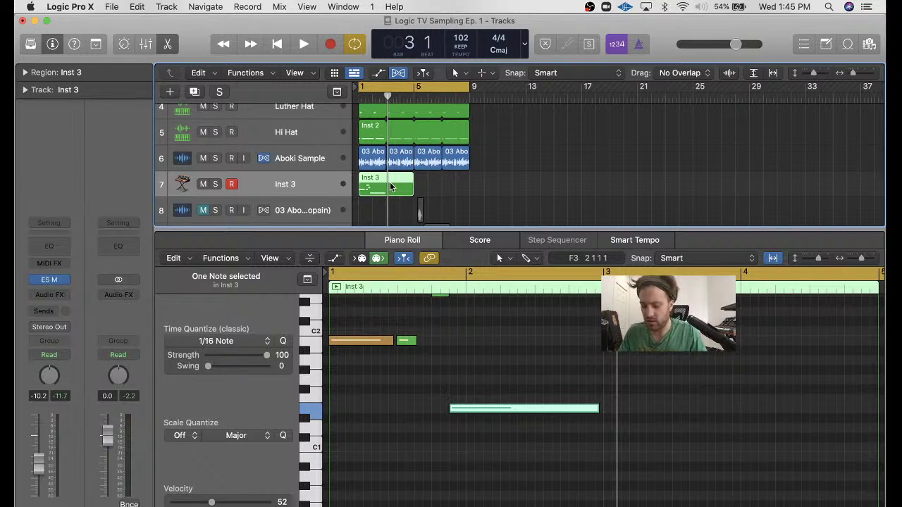
{"action": "key", "text": "space"}
{"action": "scroll", "coordinate": [447, 395], "scroll_direction": "up", "scroll_amount": 3}
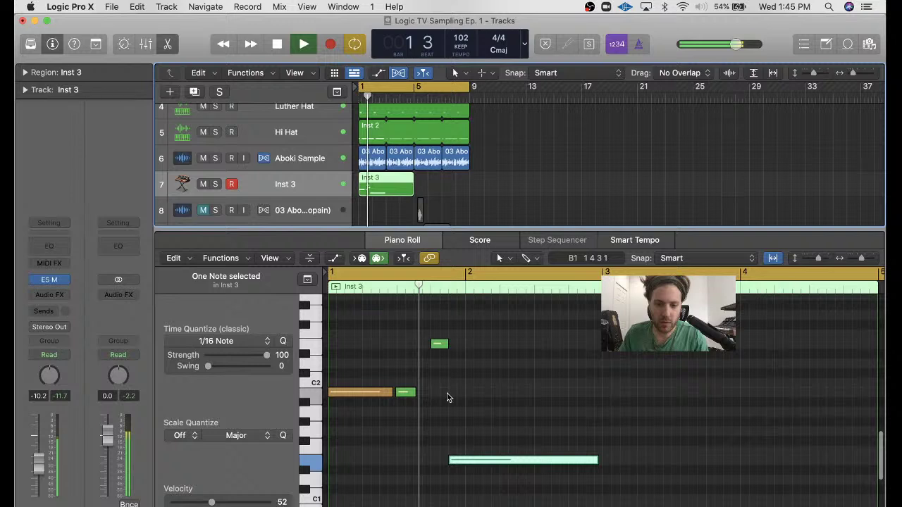
{"action": "scroll", "coordinate": [447, 398], "scroll_direction": "up", "scroll_amount": 1}
{"action": "key", "text": "space"}
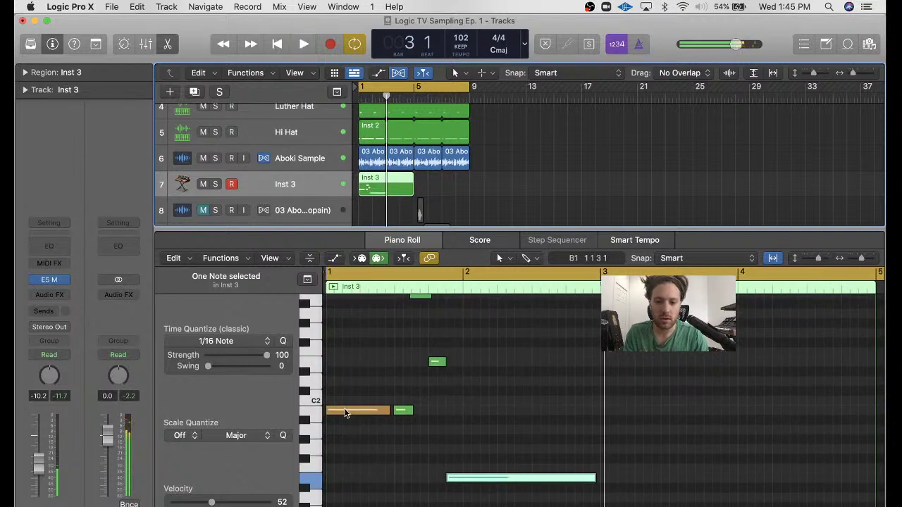
{"action": "left_click_drag", "start_coordinate": [345, 412], "coordinate": [619, 414]}
{"action": "left_click", "coordinate": [629, 417]}
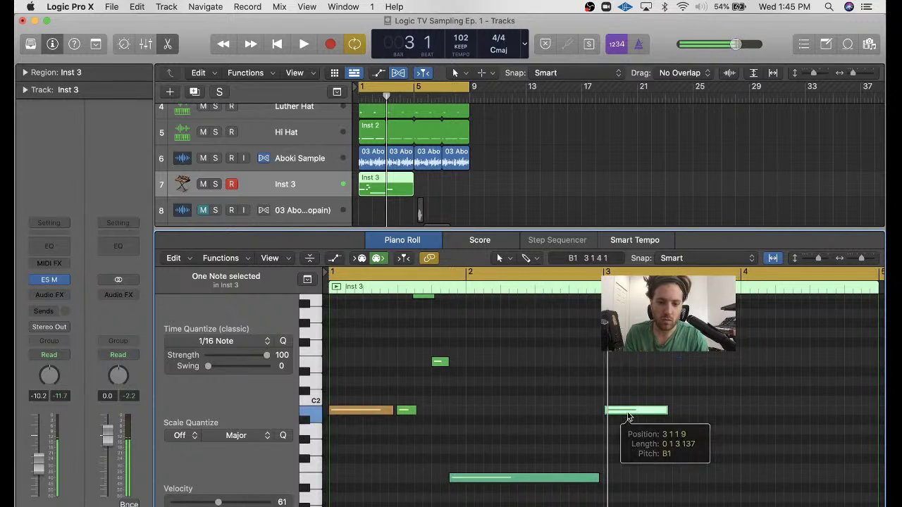
- Copy the two short high notes of bar 1 into bar 3 and shorten the B1 note at the start of bar 3
{"action": "scroll", "coordinate": [628, 416], "scroll_direction": "up", "scroll_amount": 2}
{"action": "left_click_drag", "start_coordinate": [416, 310], "coordinate": [455, 417]}
{"action": "scroll", "coordinate": [455, 416], "scroll_direction": "up", "scroll_amount": 2}
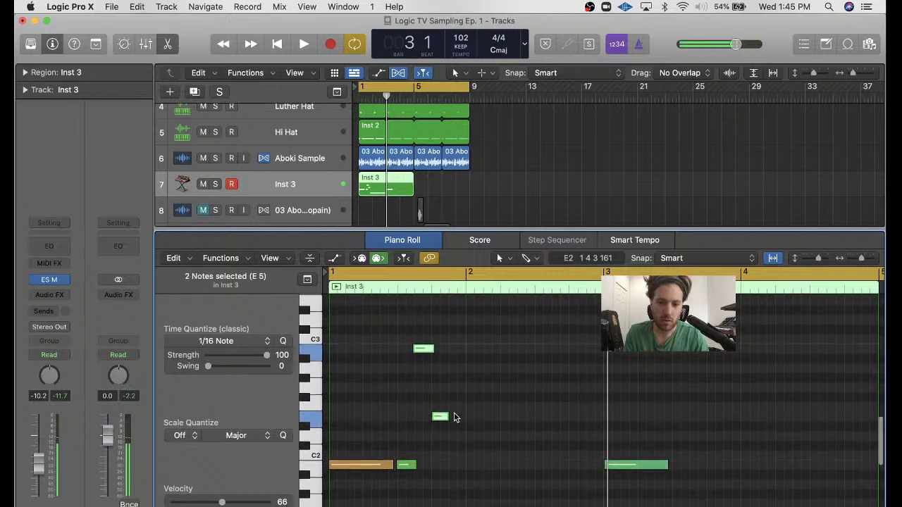
{"action": "left_click_drag", "start_coordinate": [417, 327], "coordinate": [468, 455]}
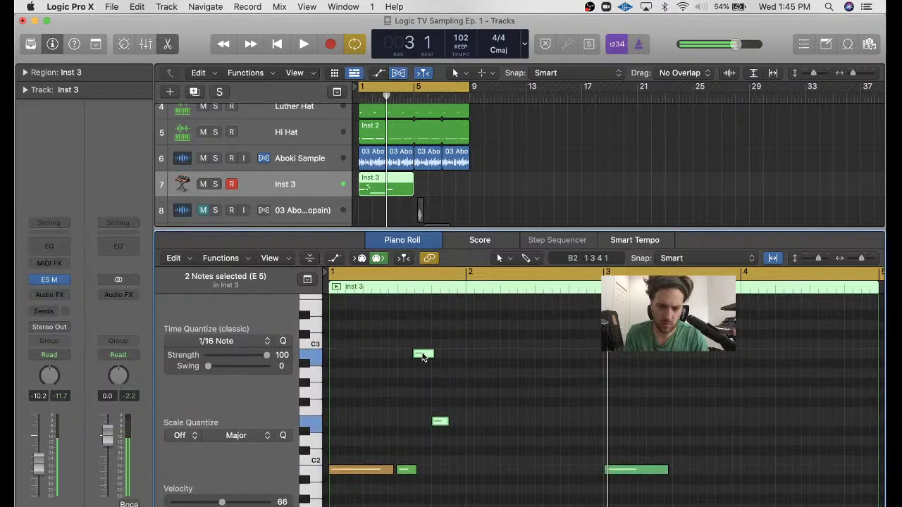
{"action": "left_click_drag", "start_coordinate": [442, 421], "coordinate": [615, 470]}
{"action": "key", "text": "space"}
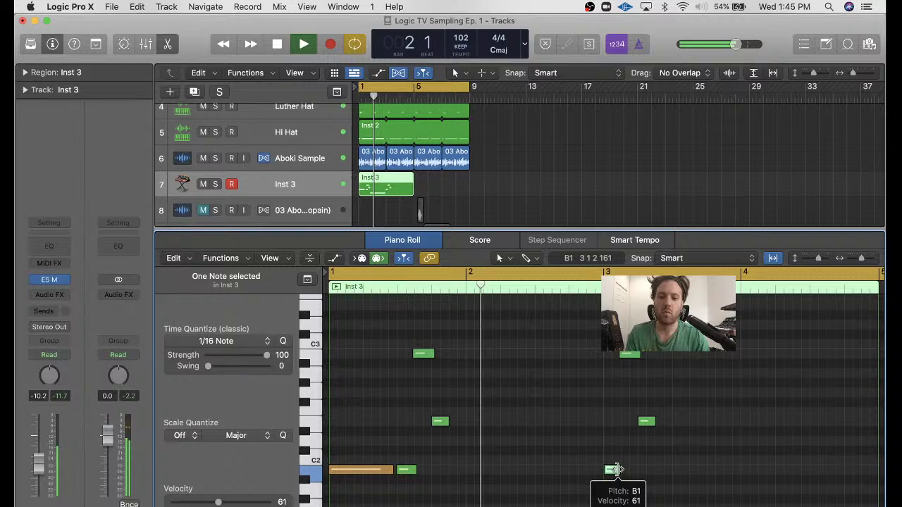
- Play back bar 3 and delete the two short high notes copied there
{"action": "scroll", "coordinate": [617, 472], "scroll_direction": "down", "scroll_amount": 3}
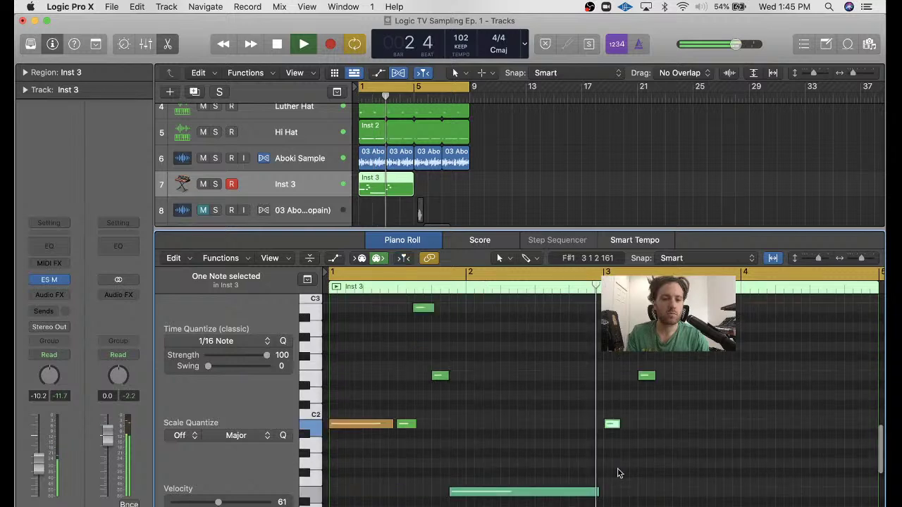
{"action": "key", "text": "space"}
{"action": "left_click", "coordinate": [646, 377]}
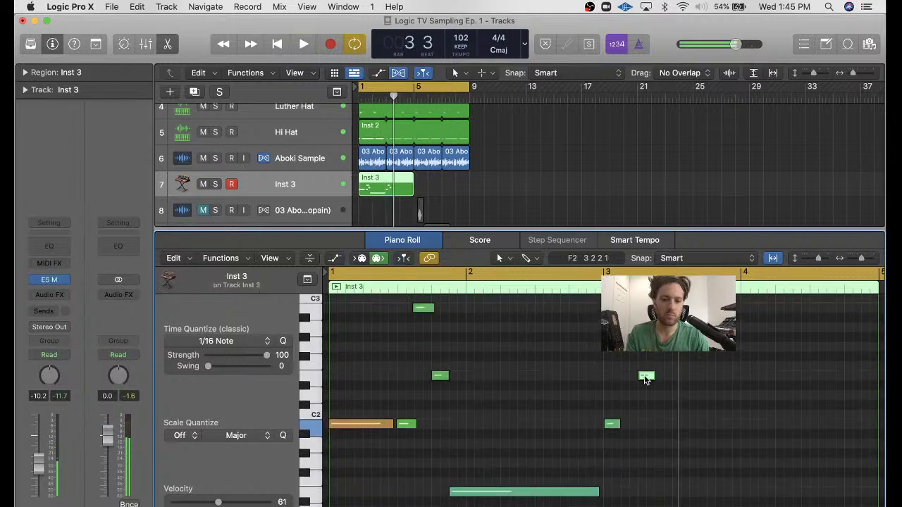
{"action": "key", "text": "Delete"}
{"action": "left_click", "coordinate": [588, 280]}
{"action": "key", "text": "space"}
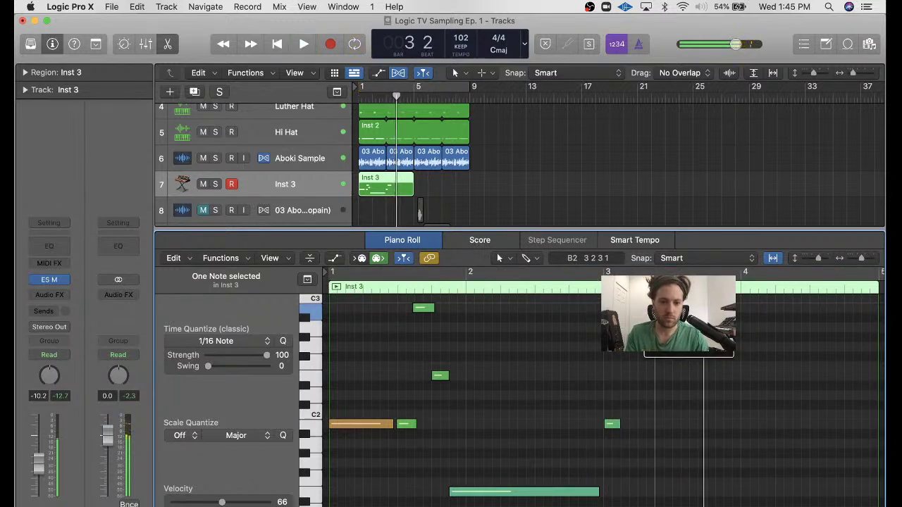
{"action": "key", "text": "space"}
- Copy the four notes following bar 1's first long note two bars later and play the result
{"action": "left_click_drag", "start_coordinate": [416, 449], "coordinate": [406, 333]}
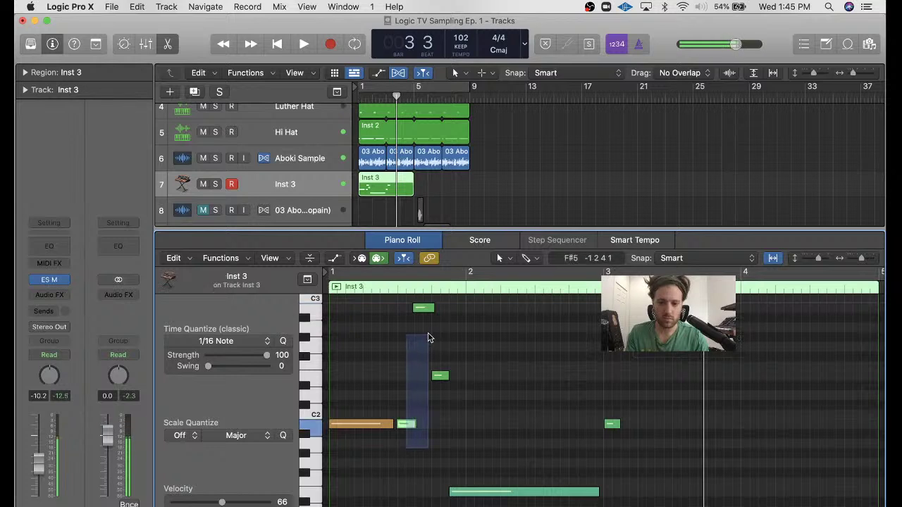
{"action": "left_click_drag", "start_coordinate": [513, 506], "coordinate": [409, 308]}
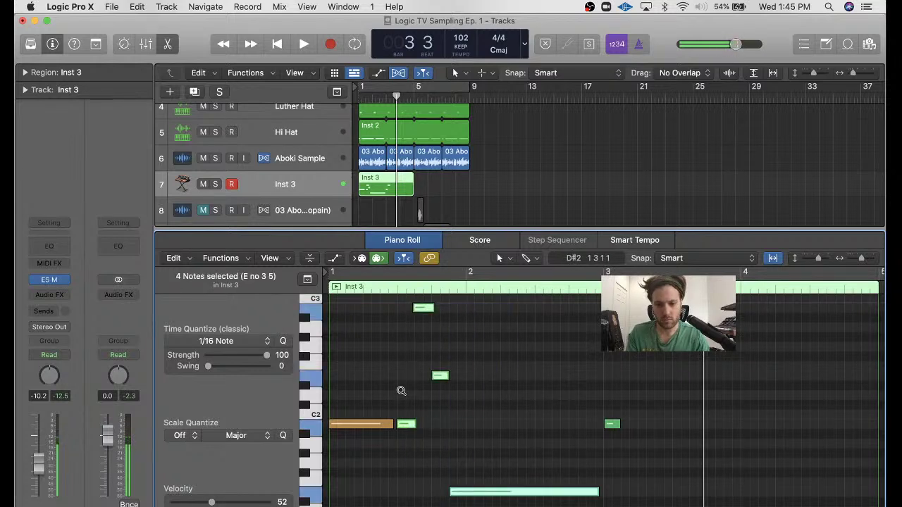
{"action": "left_click_drag", "start_coordinate": [406, 424], "coordinate": [681, 425]}
{"action": "key", "text": "space"}
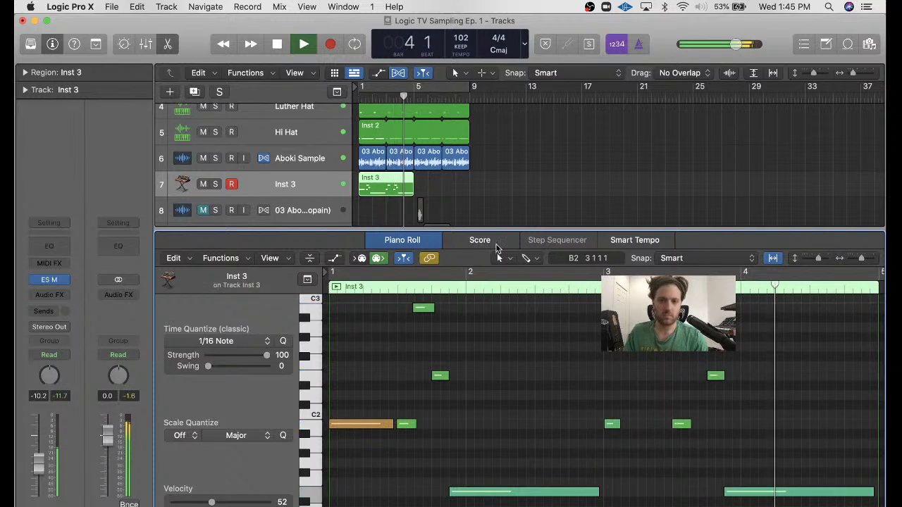
- Extend the Inst 3 region by looping it to the end of bar 8 and play it with the cycle range on
{"action": "left_click_drag", "start_coordinate": [412, 178], "coordinate": [474, 183]}
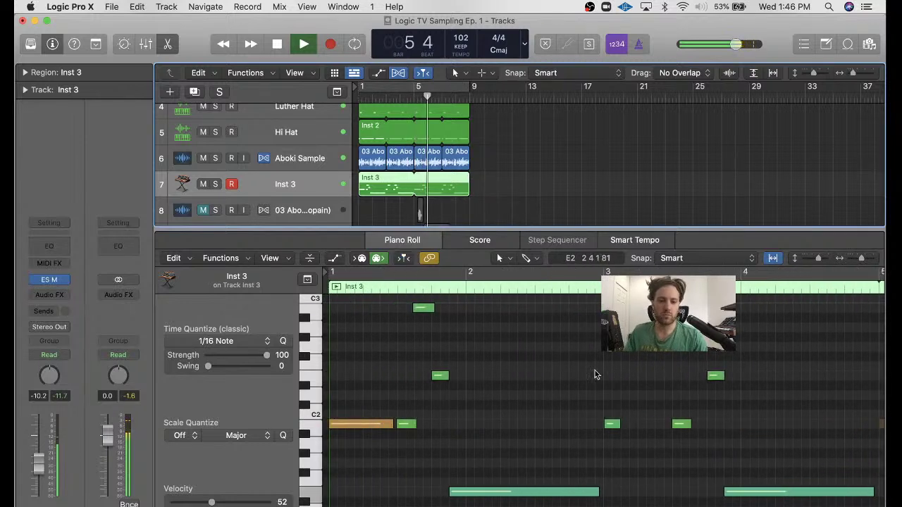
{"action": "left_click", "coordinate": [630, 316]}
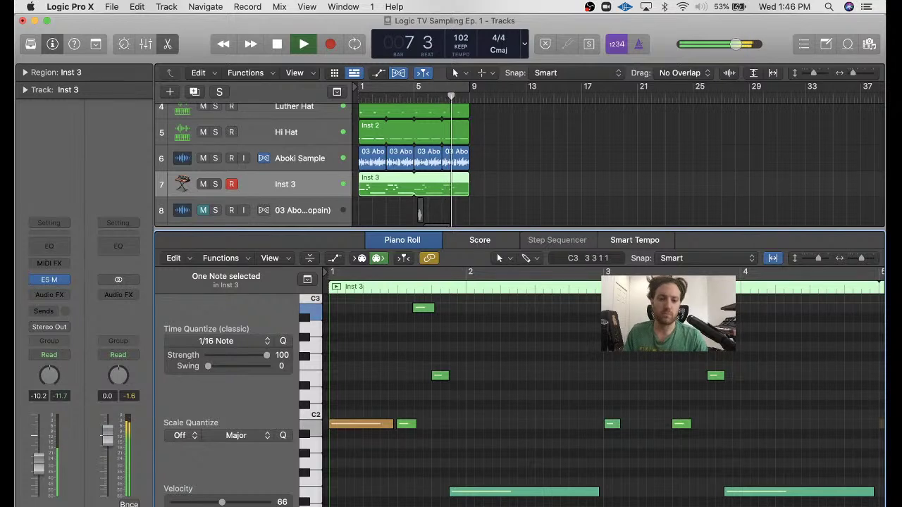
{"action": "left_click_drag", "start_coordinate": [662, 311], "coordinate": [668, 308]}
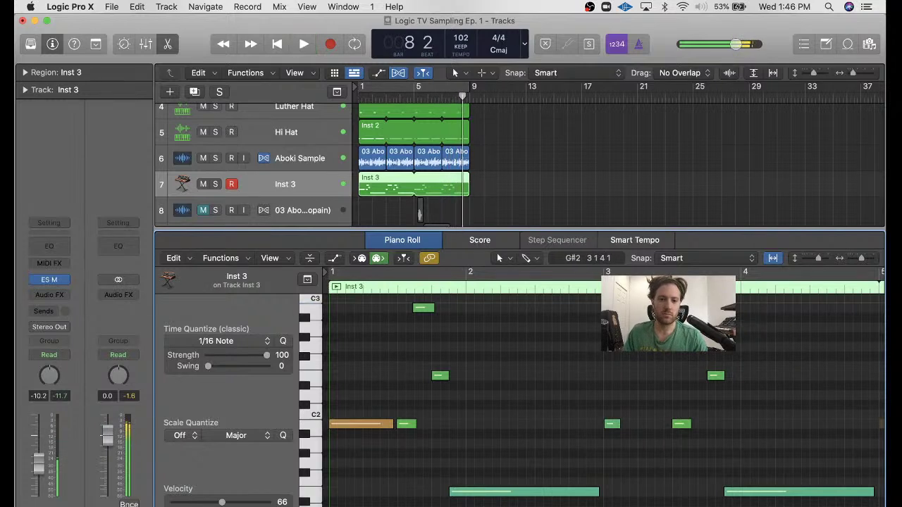
{"action": "left_click", "coordinate": [419, 85]}
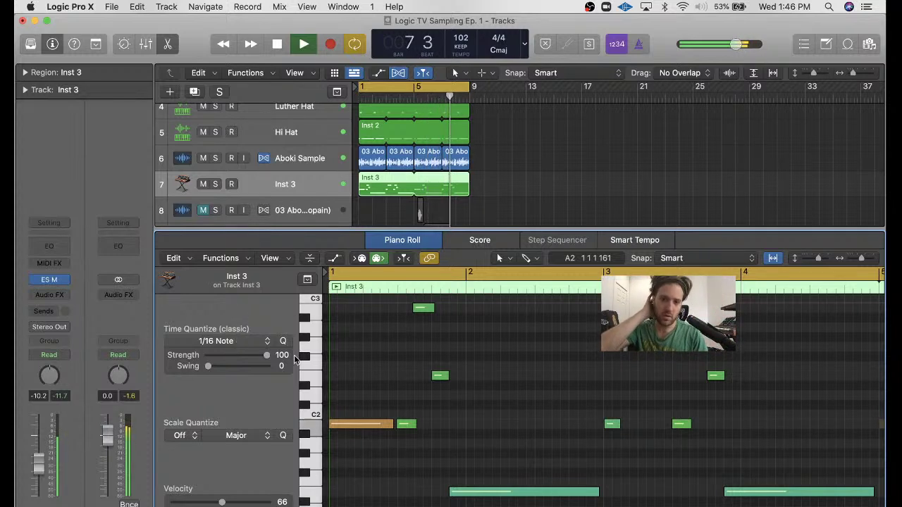
{"action": "key", "text": "space"}
- Rename the Inst 3 track as Bassline
{"action": "double_click", "coordinate": [266, 196]}
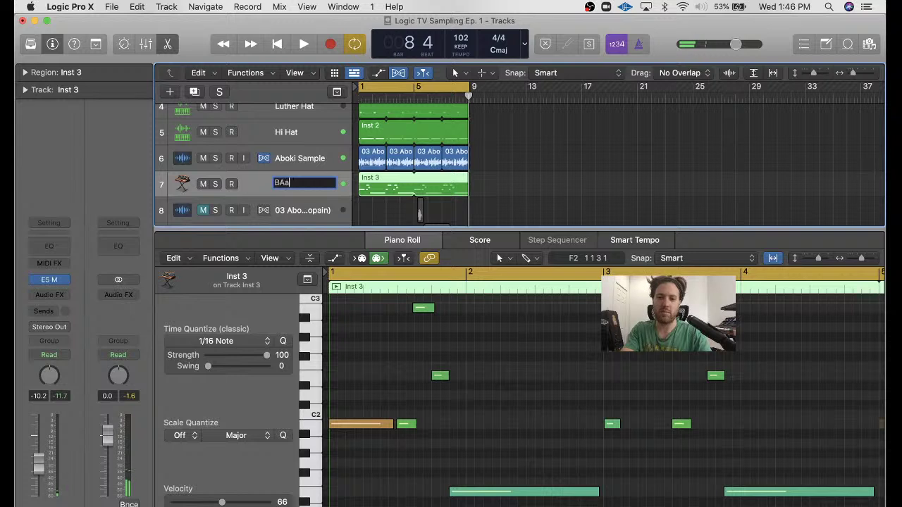
{"action": "type", "text": "Bassline"}
{"action": "key", "text": "Return"}
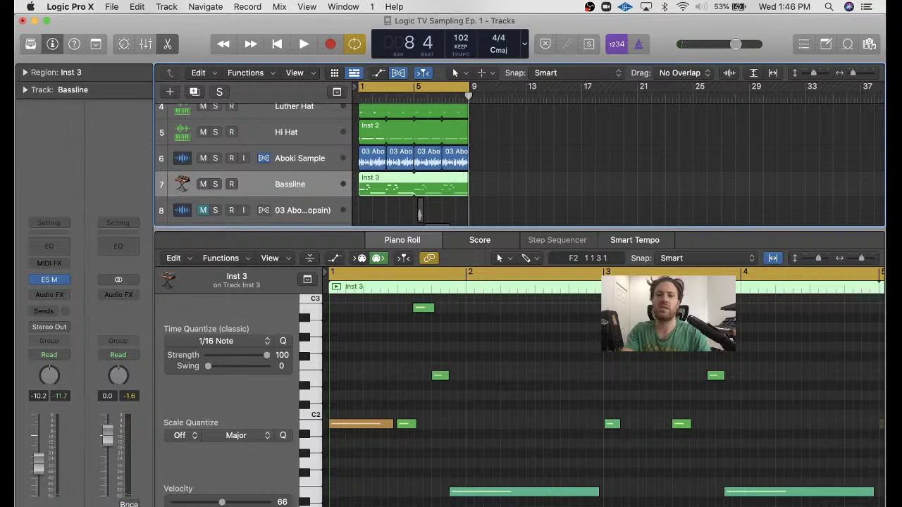
- Solo the Bassline track and play it from the start of the project
{"action": "left_click", "coordinate": [215, 184]}
{"action": "key", "text": "Return"}
{"action": "key", "text": "space"}
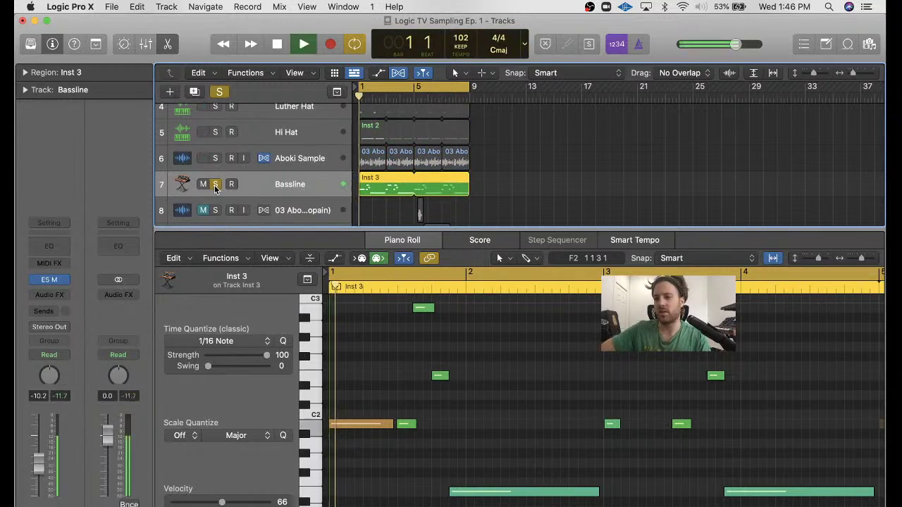
- Insert the mono Soundtoys Decapitator effect on the Bassline track, with Punish on and style T
{"action": "left_click", "coordinate": [51, 295]}
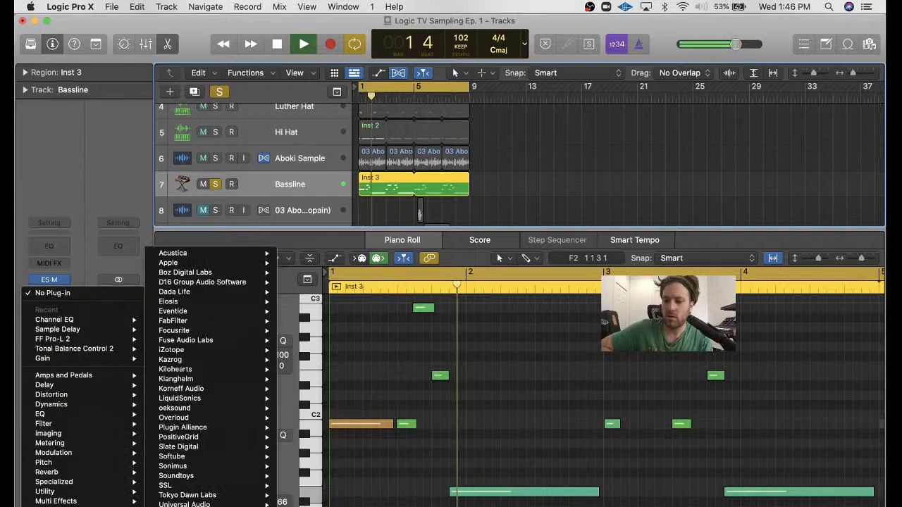
{"action": "mouse_move", "coordinate": [176, 476]}
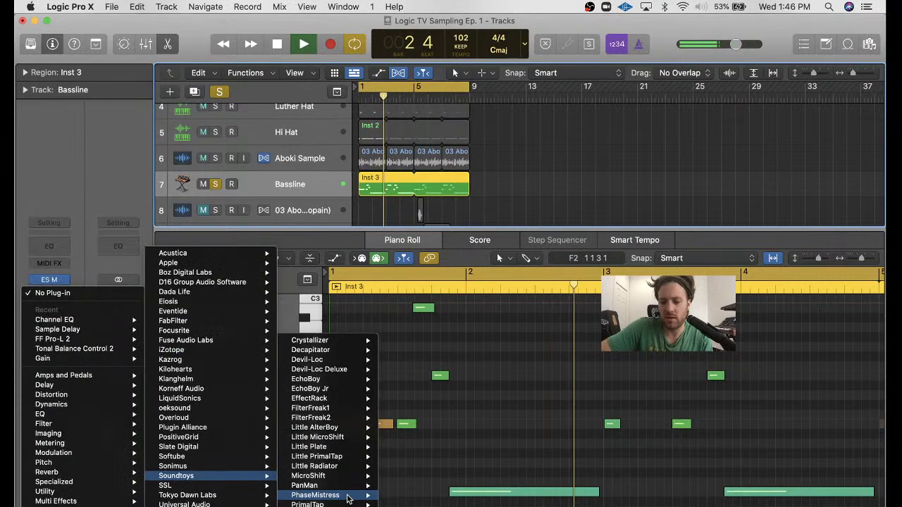
{"action": "mouse_move", "coordinate": [348, 499]}
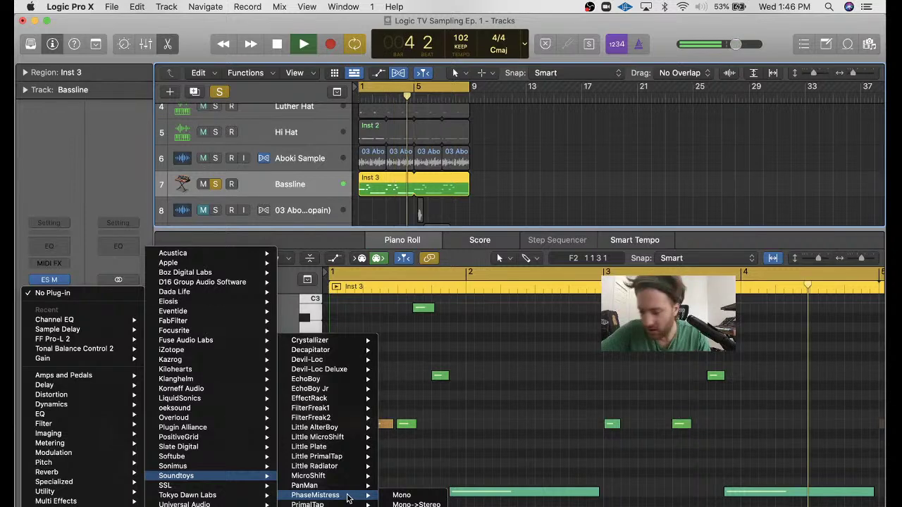
{"action": "mouse_move", "coordinate": [311, 350]}
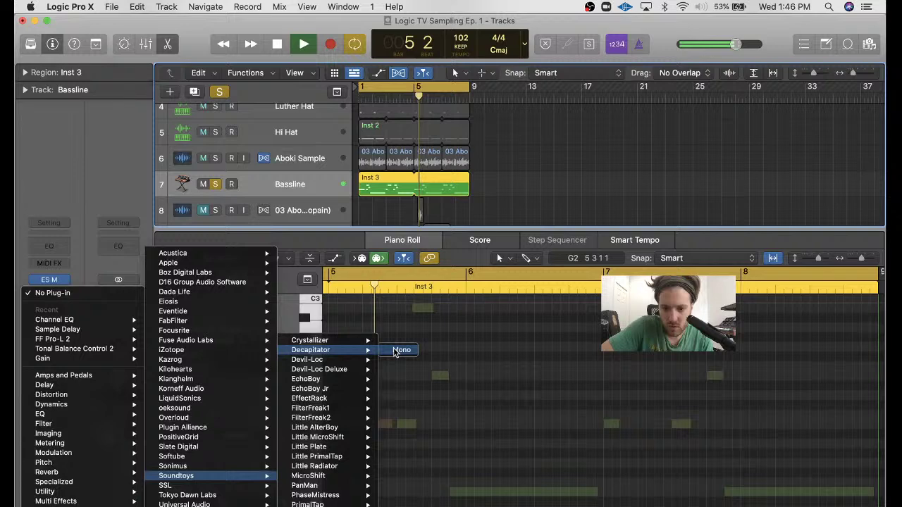
{"action": "left_click", "coordinate": [424, 189]}
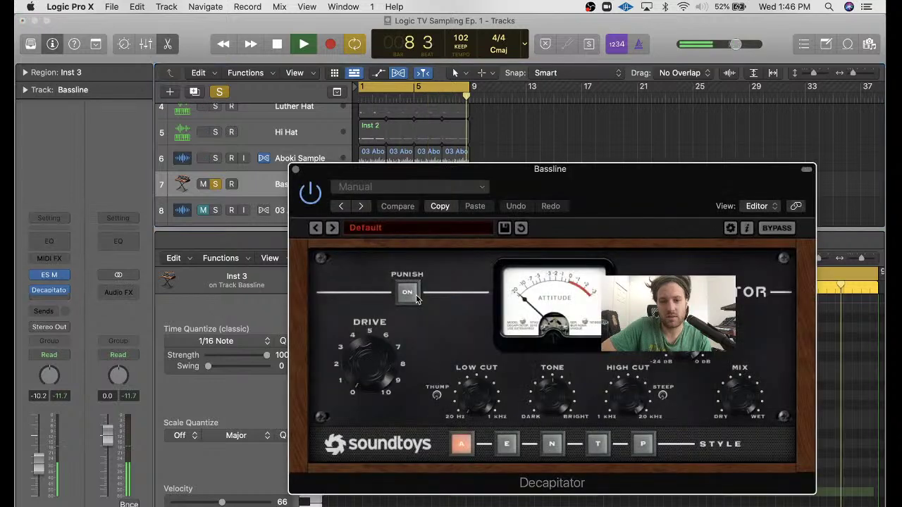
{"action": "left_click", "coordinate": [415, 296]}
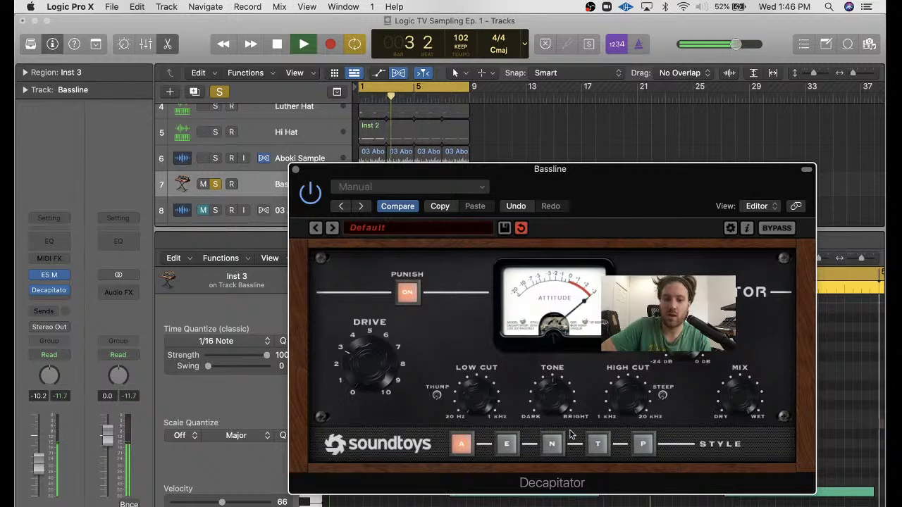
{"action": "left_click", "coordinate": [598, 444]}
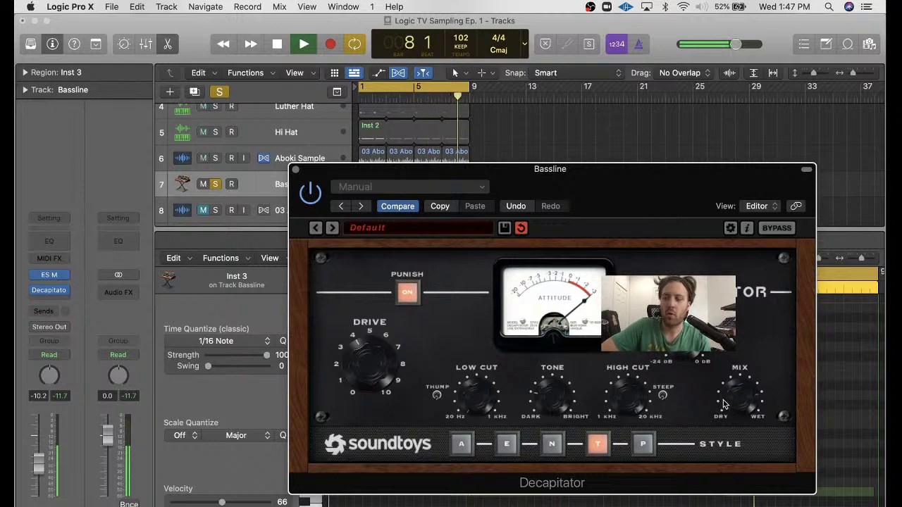
- Unsolo the Bassline track and set its volume fader to -7.8 dB
{"action": "left_click", "coordinate": [215, 184]}
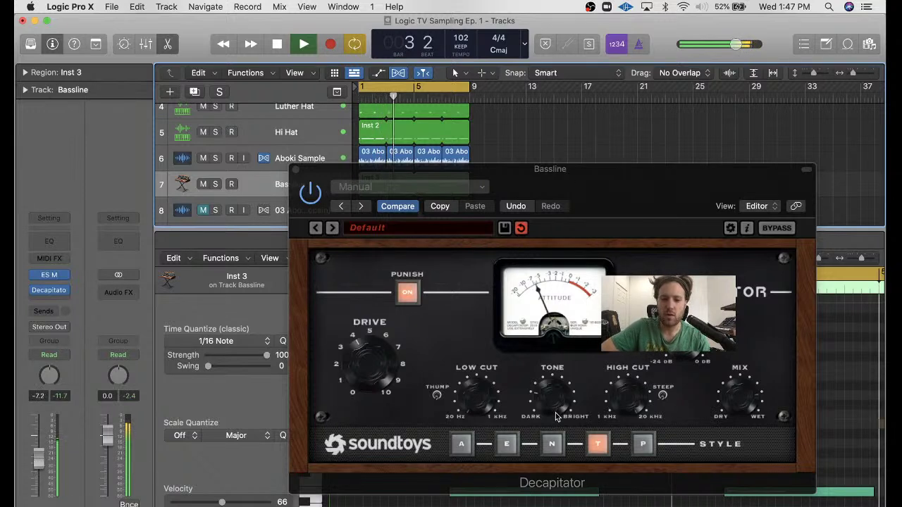
{"action": "left_click", "coordinate": [574, 434]}
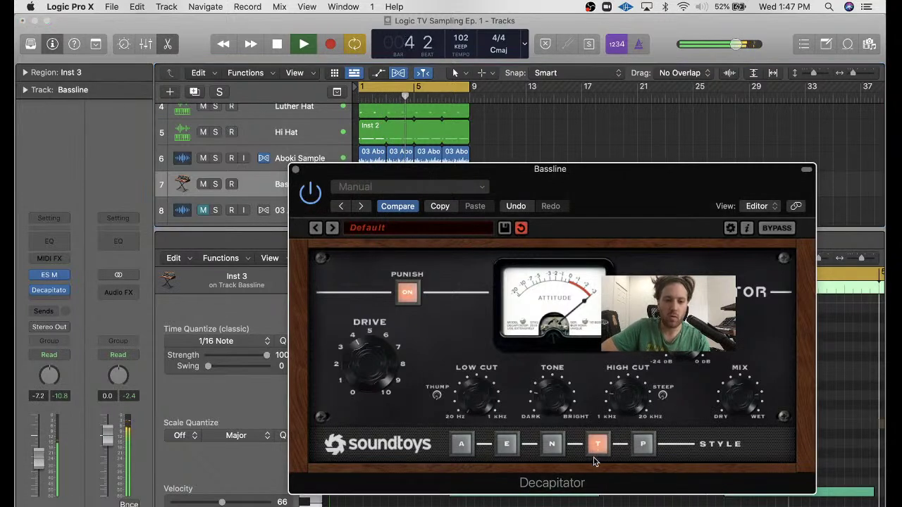
{"action": "left_click", "coordinate": [38, 462]}
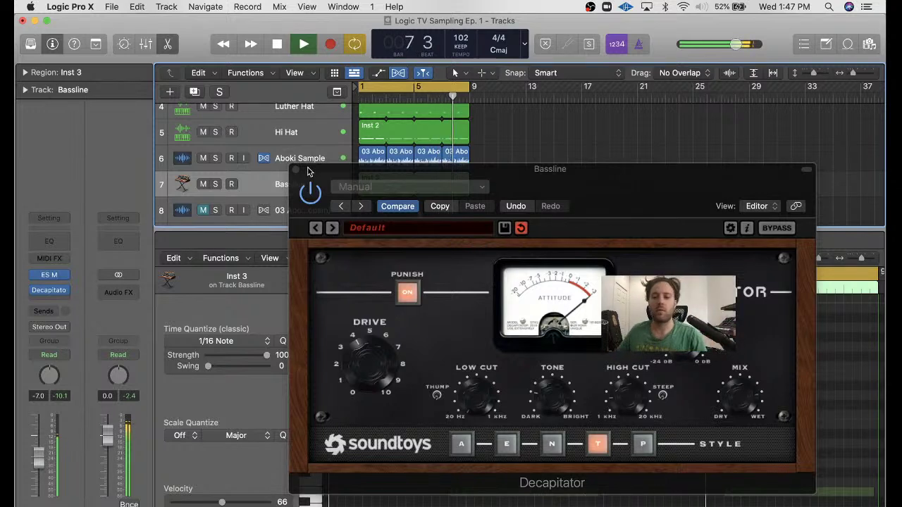
{"action": "left_click_drag", "start_coordinate": [40, 466], "coordinate": [40, 470]}
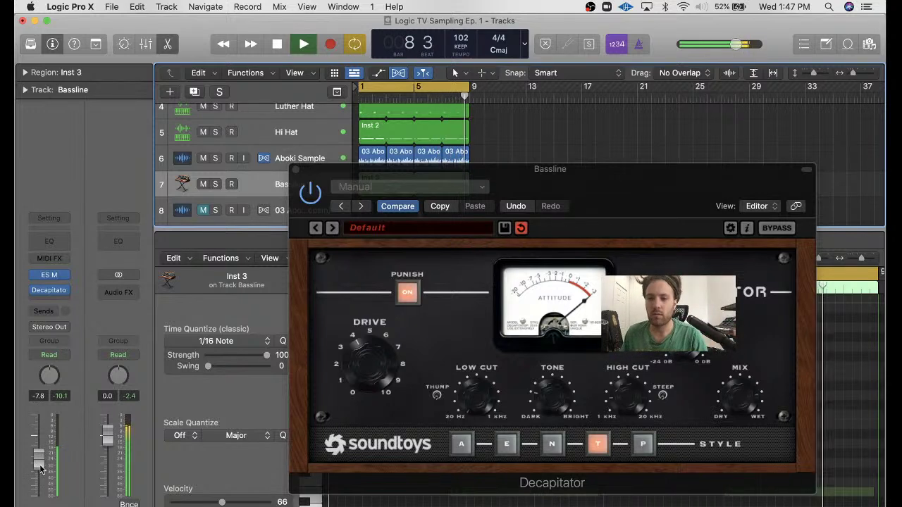
- Select the Kick track, close the Decapitator window and the editor, and zoom out the arrangement to fit all tracks
{"action": "scroll", "coordinate": [293, 141], "scroll_direction": "up", "scroll_amount": 3}
{"action": "left_click", "coordinate": [293, 118]}
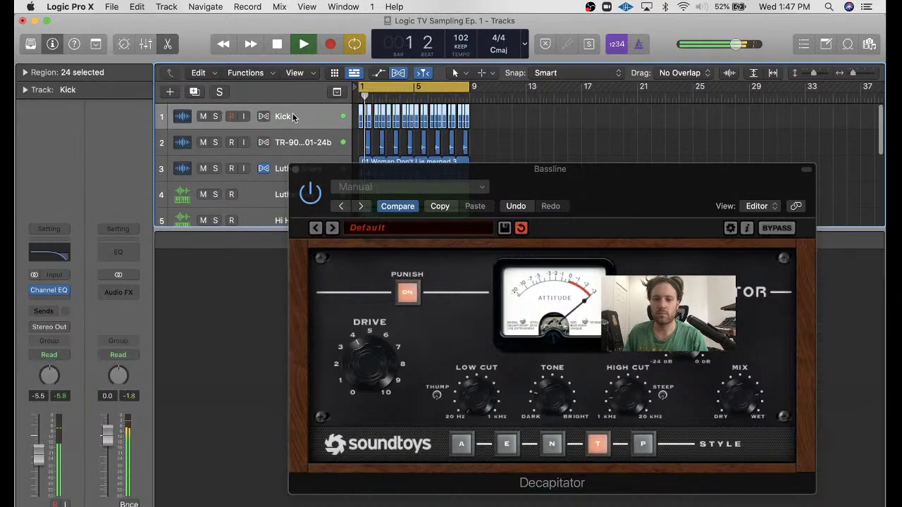
{"action": "left_click", "coordinate": [295, 169]}
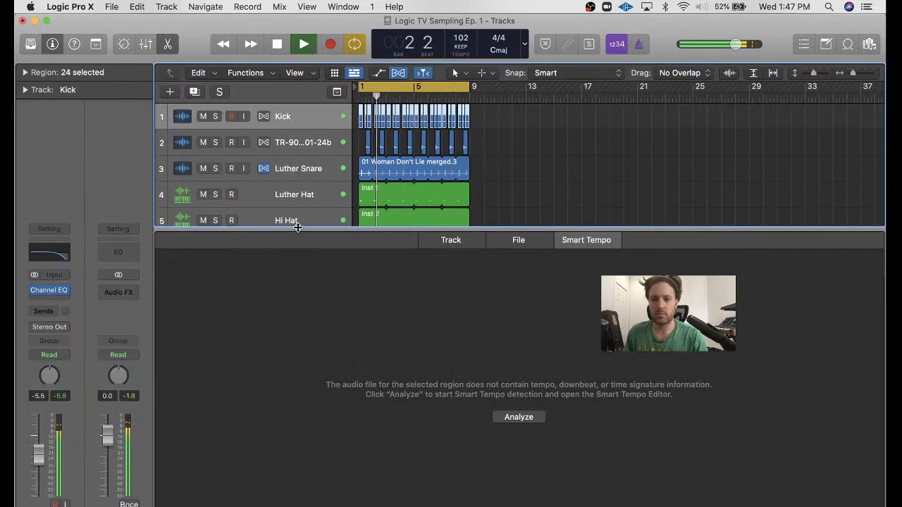
{"action": "key", "text": "e"}
{"action": "left_click", "coordinate": [626, 276]}
{"action": "key", "text": "super+Up"}
{"action": "key", "text": "super+Up"}
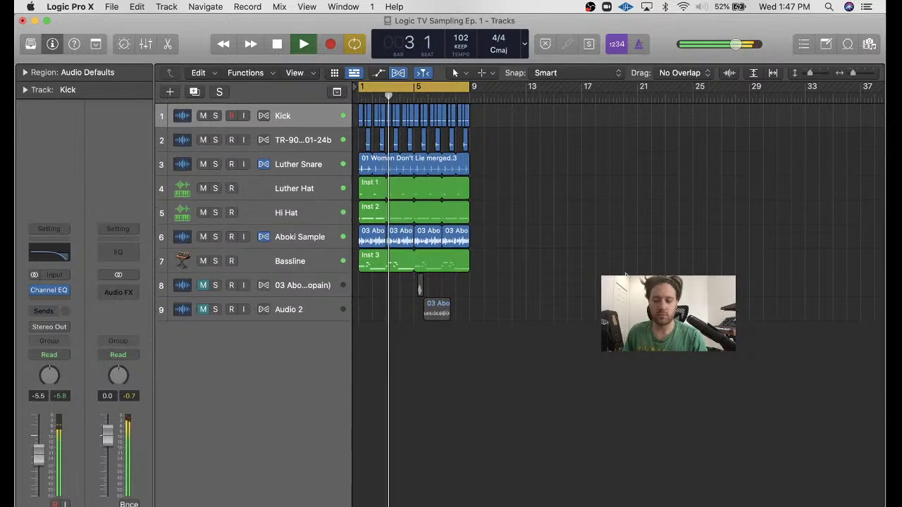
{"action": "key", "text": "super+Left"}
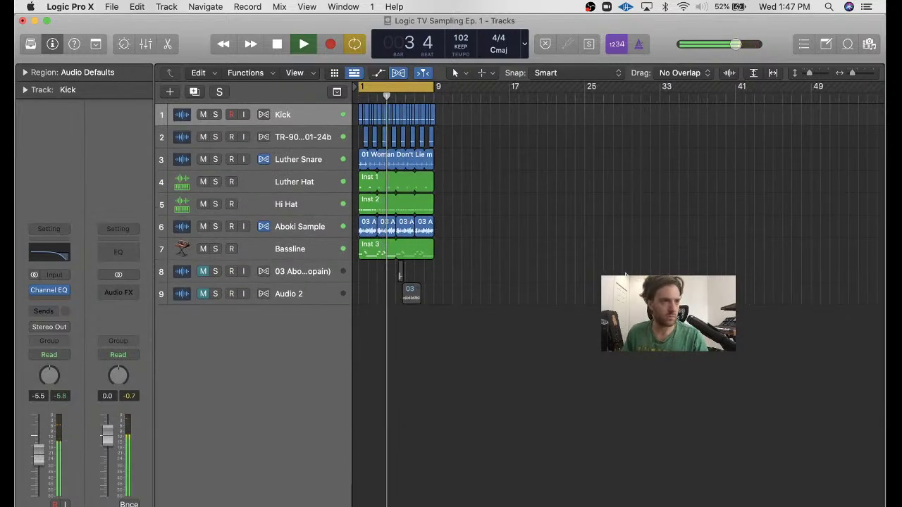
- Move the Bassline track directly above Aboki Sample, select the Hi Hat track and stop playback
{"action": "left_click", "coordinate": [231, 249]}
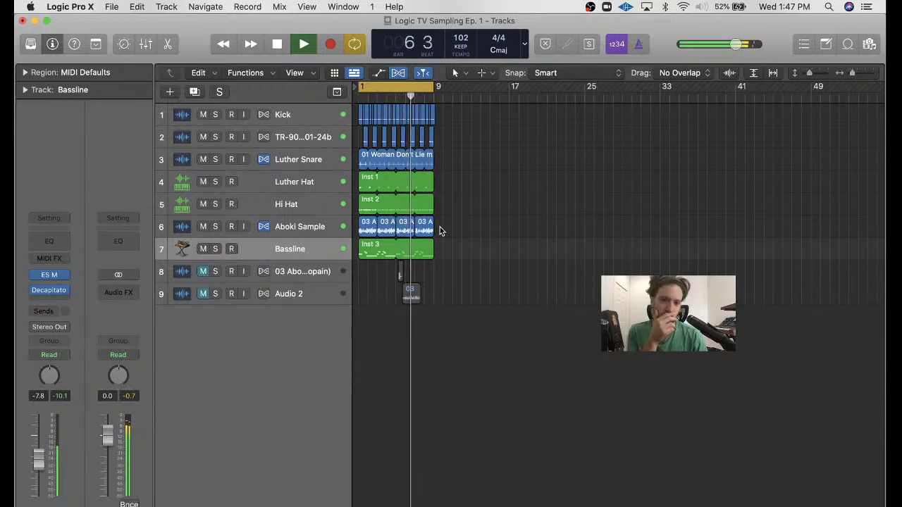
{"action": "left_click_drag", "start_coordinate": [292, 248], "coordinate": [293, 229]}
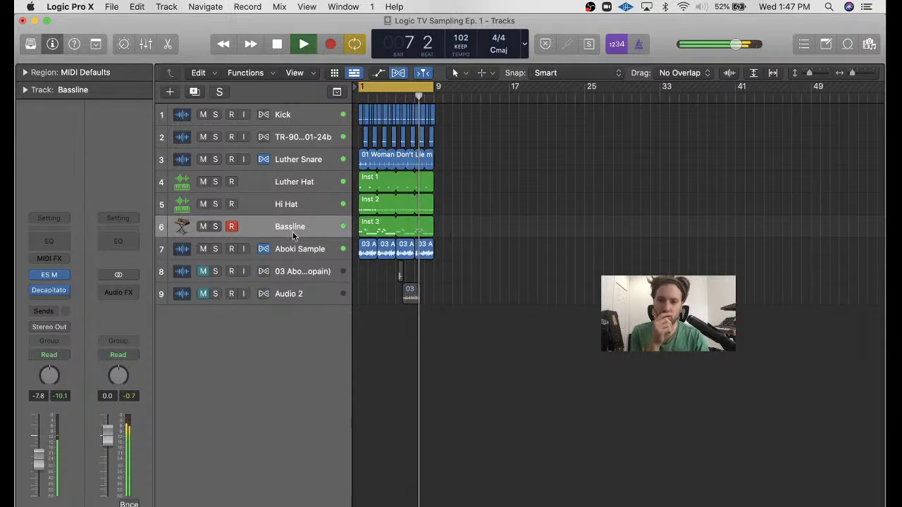
{"action": "left_click", "coordinate": [276, 205]}
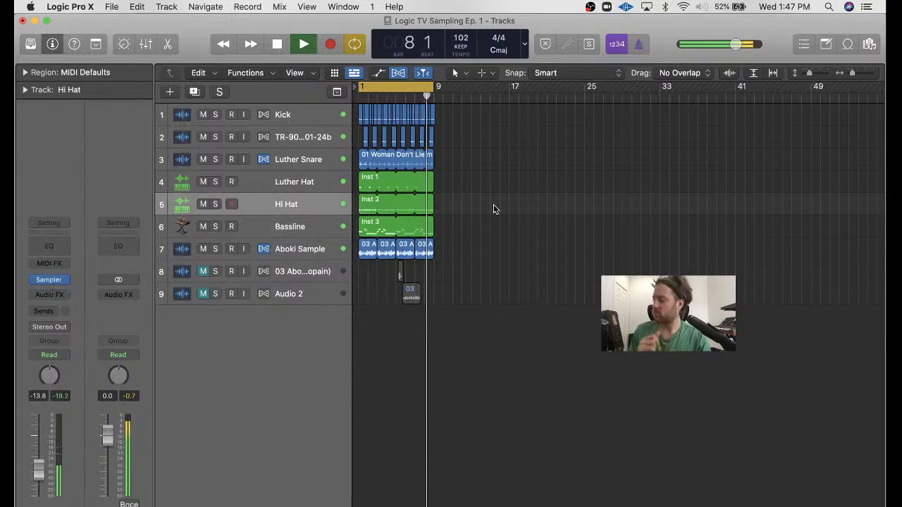
{"action": "key", "text": "space"}
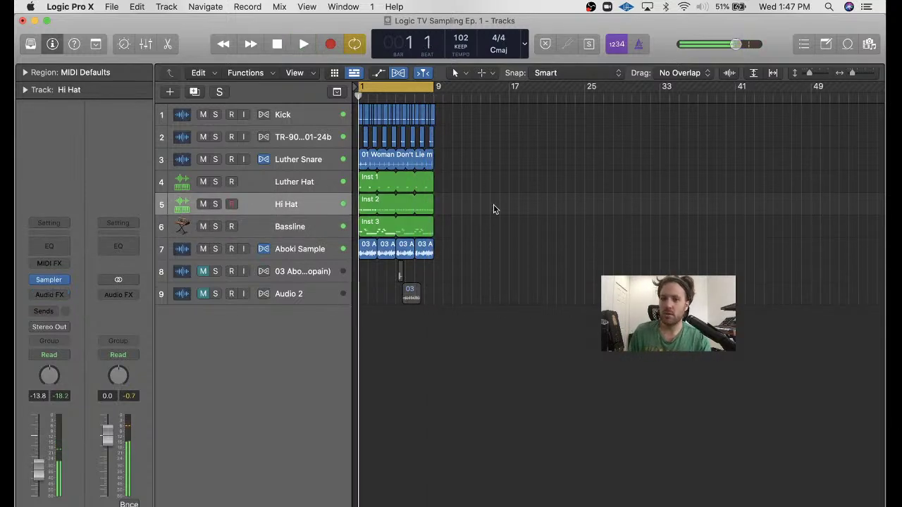
- Create one new software instrument track using the stereo Drum Synth
{"action": "left_click", "coordinate": [171, 94]}
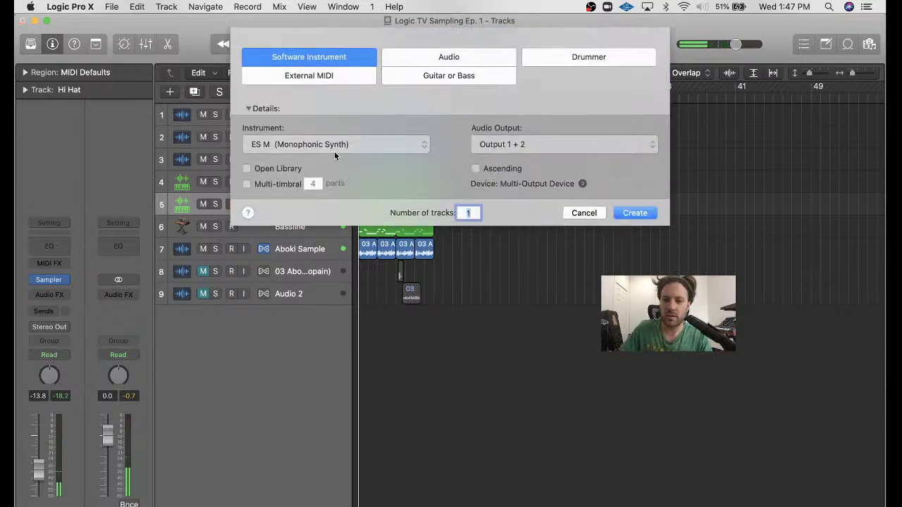
{"action": "left_click", "coordinate": [424, 145]}
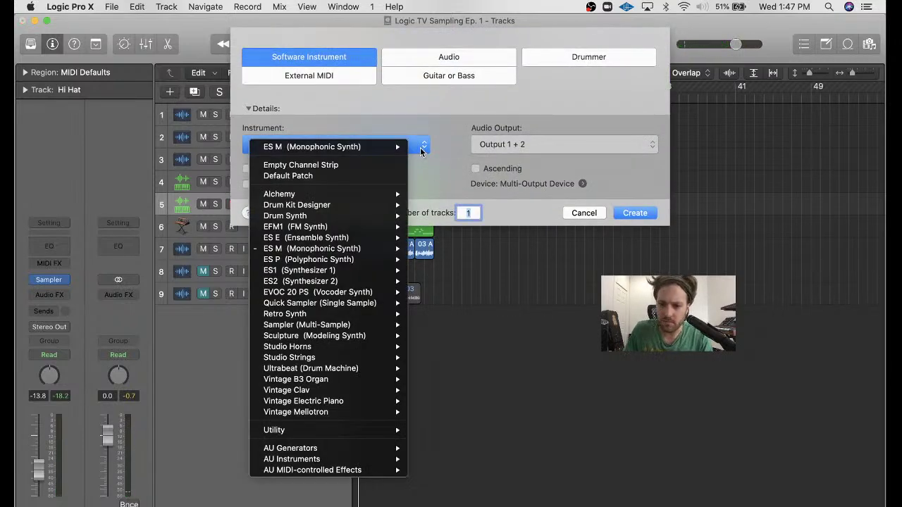
{"action": "mouse_move", "coordinate": [386, 328]}
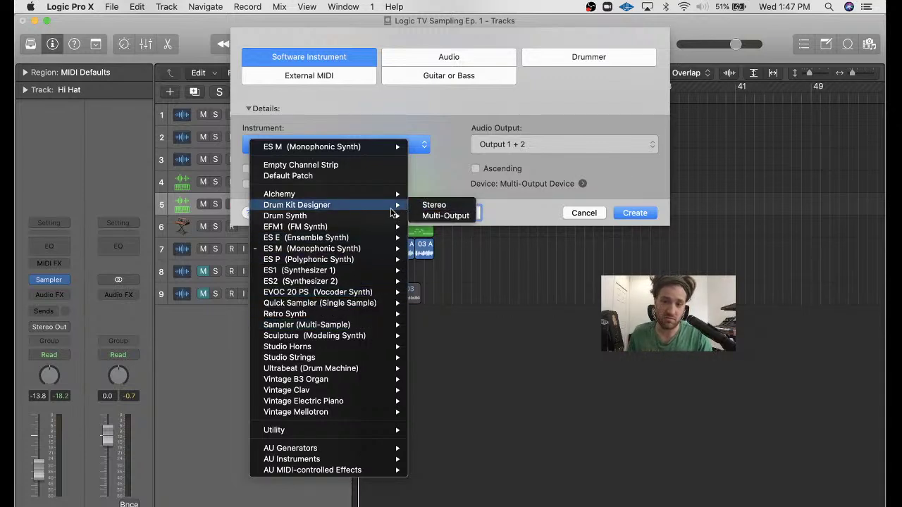
{"action": "mouse_move", "coordinate": [390, 217]}
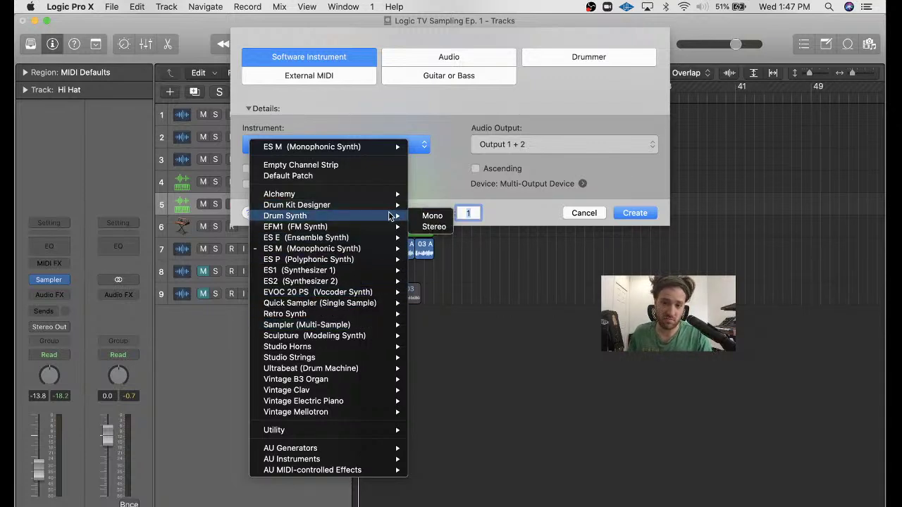
{"action": "left_click", "coordinate": [434, 227]}
{"action": "left_click", "coordinate": [635, 214]}
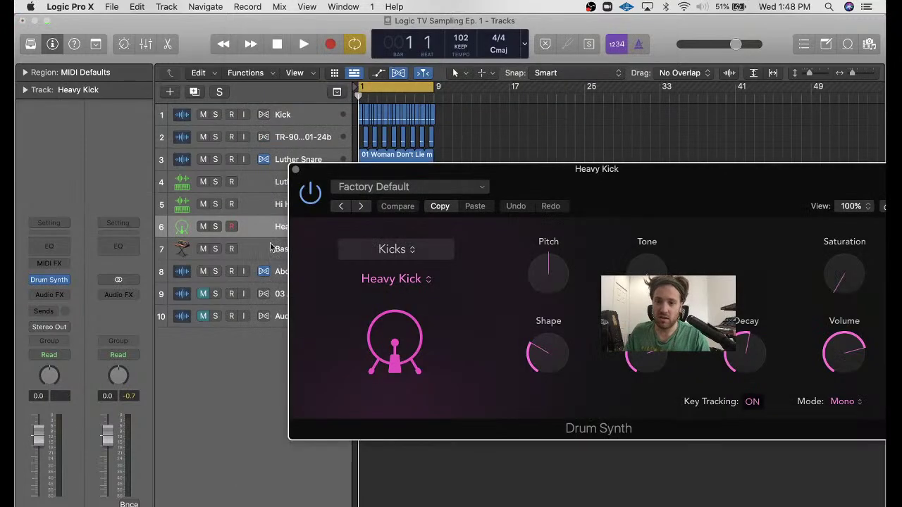
- Switch Drum Synth to the Percussion category, move its window fully into view and load the 80s Cowbell sound
{"action": "left_click", "coordinate": [439, 249]}
{"action": "left_click", "coordinate": [384, 278]}
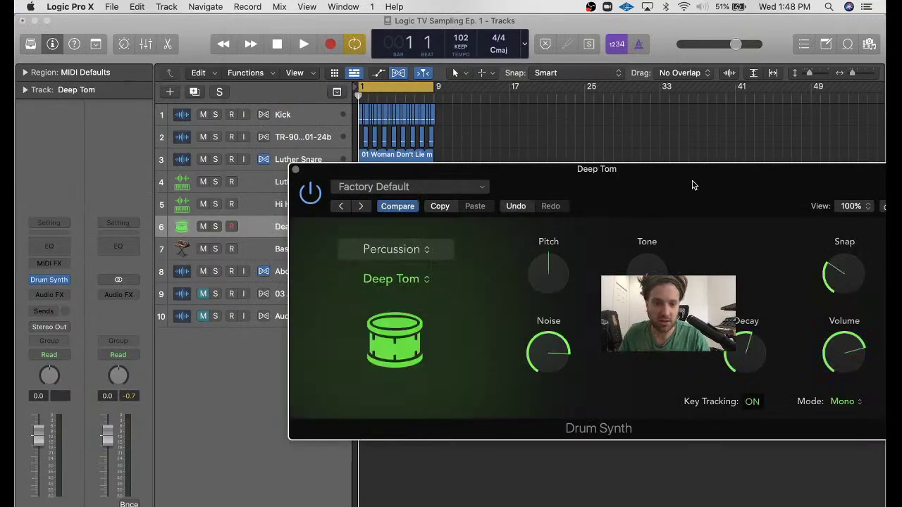
{"action": "left_click_drag", "start_coordinate": [691, 183], "coordinate": [613, 167]}
{"action": "left_click", "coordinate": [341, 265]}
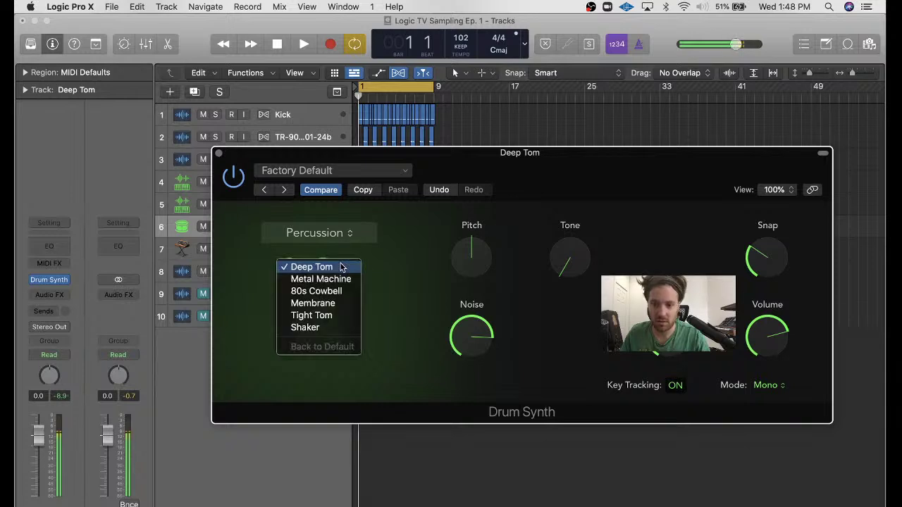
{"action": "left_click", "coordinate": [342, 292]}
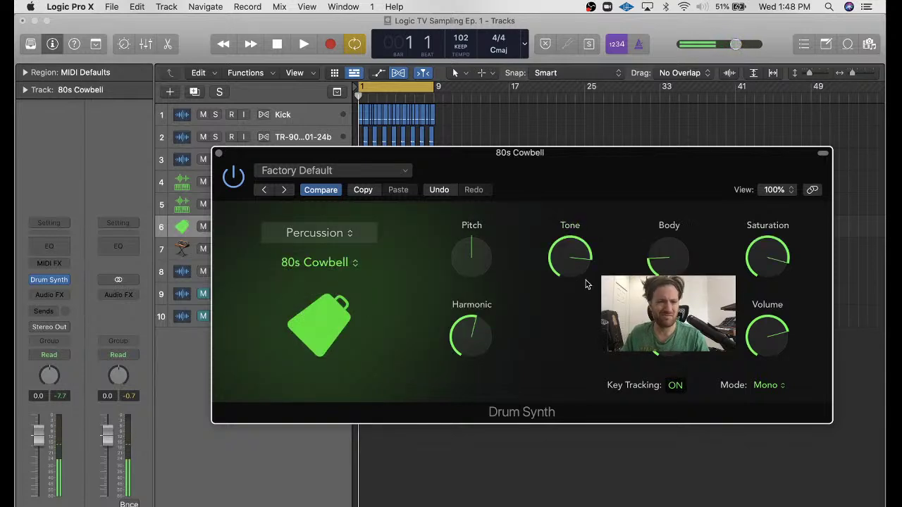
- Keep the Percussion category, audition the Membrane sound and load Metal Machine instead
{"action": "left_click", "coordinate": [366, 237]}
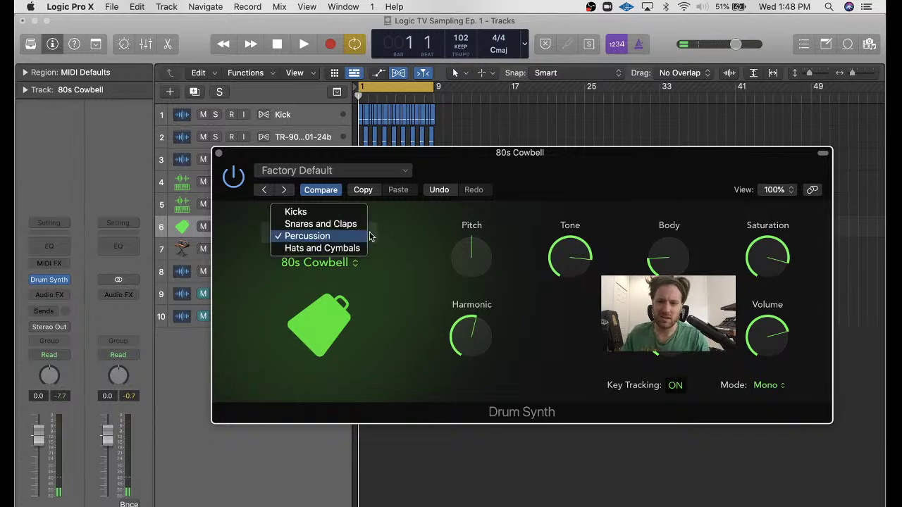
{"action": "left_click", "coordinate": [366, 237]}
{"action": "left_click", "coordinate": [349, 265]}
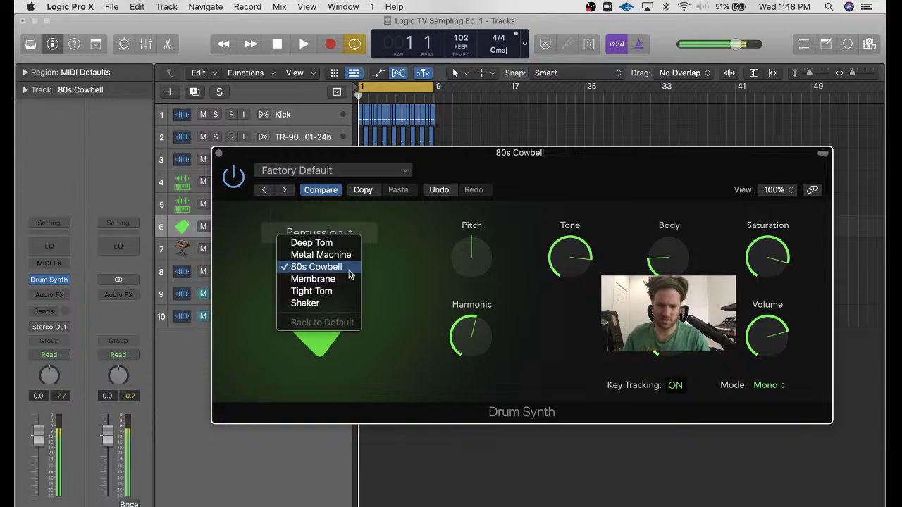
{"action": "left_click", "coordinate": [348, 280]}
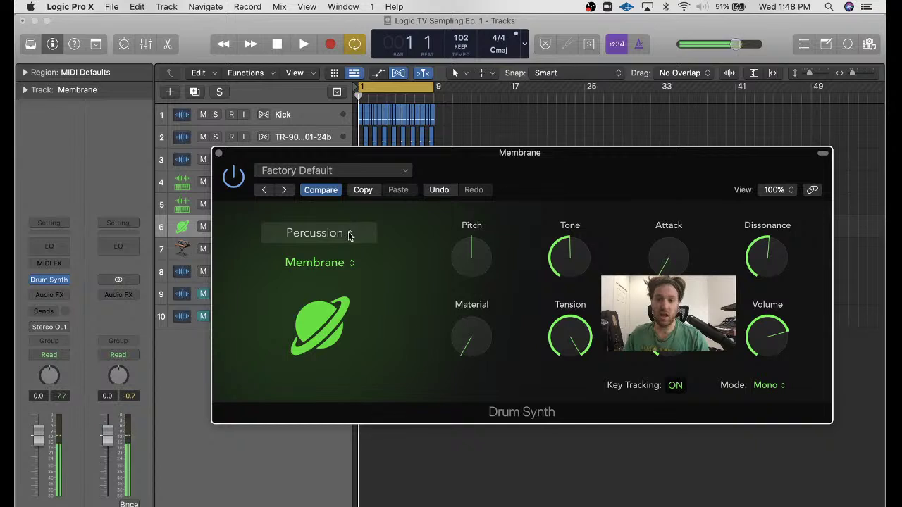
{"action": "left_click", "coordinate": [346, 265]}
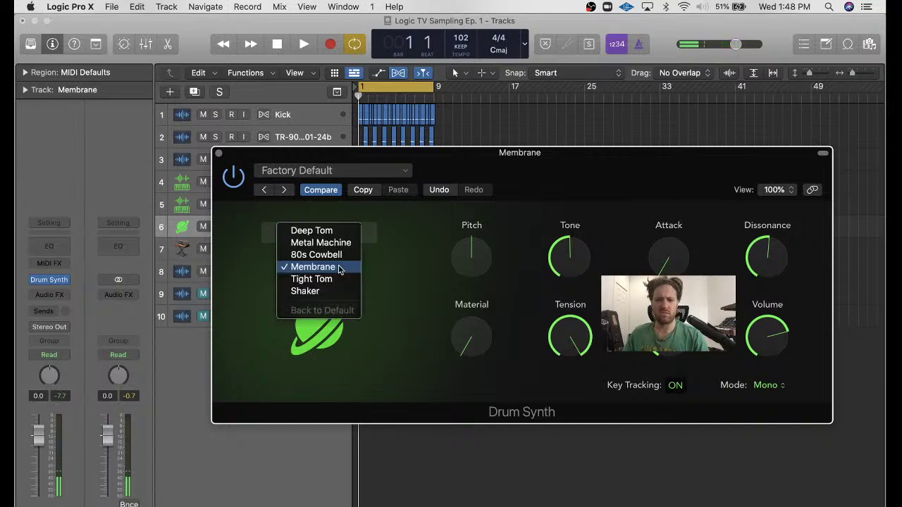
{"action": "left_click", "coordinate": [338, 243]}
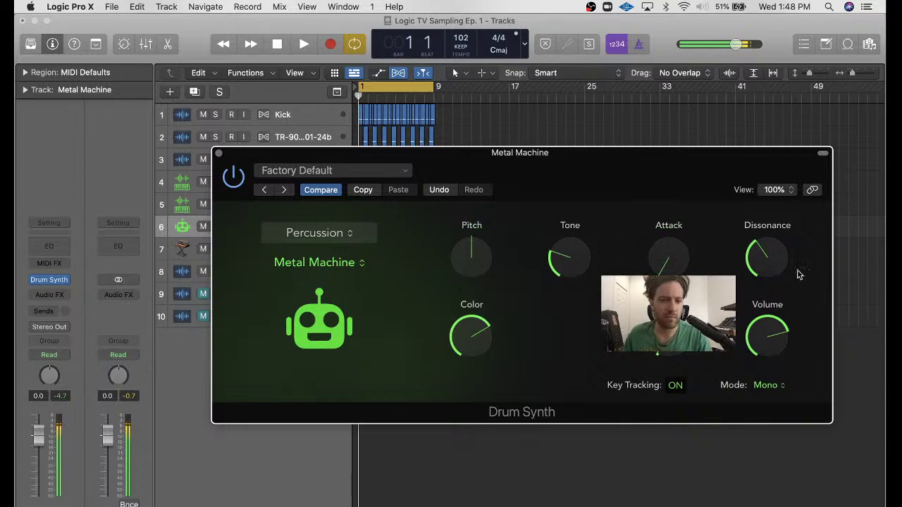
- Shape the Metal Machine sound by raising Pitch and Tone, maximising Color and setting Dissonance to about 36%
{"action": "mouse_move", "coordinate": [775, 261]}
{"action": "left_mouse_down"}
{"action": "mouse_move", "coordinate": [776, 237]}
{"action": "mouse_move", "coordinate": [775, 268]}
{"action": "mouse_move", "coordinate": [775, 256]}
{"action": "left_mouse_up"}
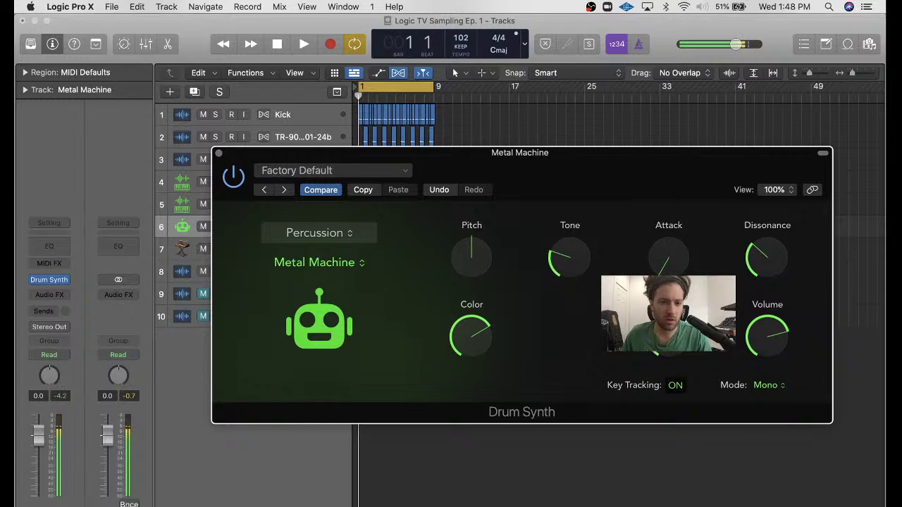
{"action": "left_click_drag", "start_coordinate": [569, 258], "coordinate": [607, 193]}
{"action": "left_click_drag", "start_coordinate": [472, 256], "coordinate": [502, 227]}
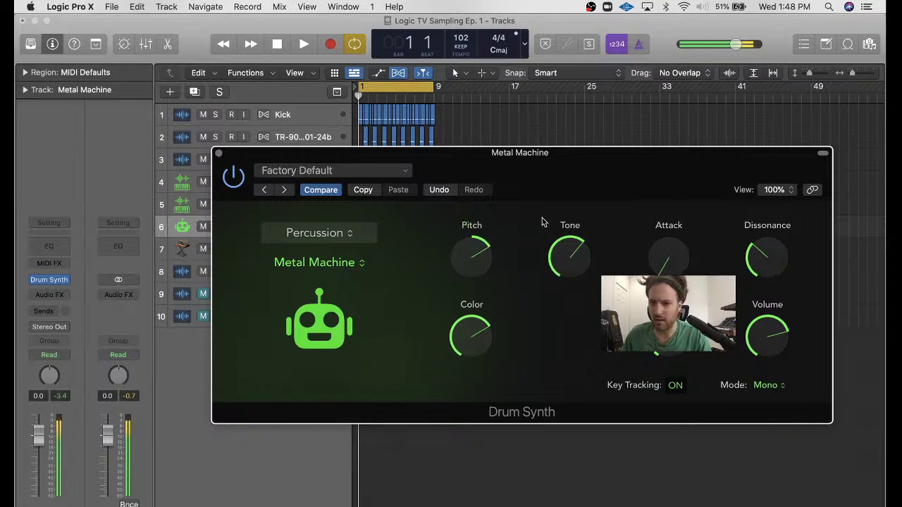
{"action": "left_click", "coordinate": [673, 261]}
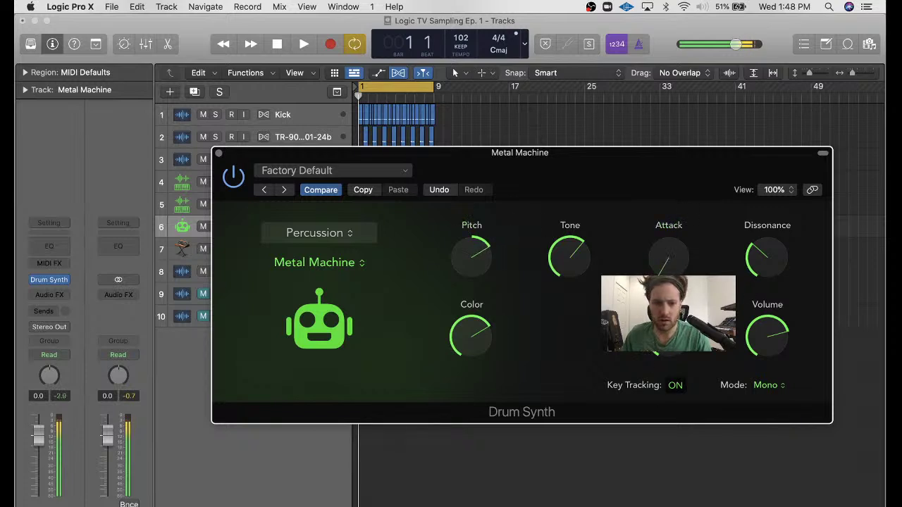
{"action": "left_click_drag", "start_coordinate": [473, 331], "coordinate": [485, 280]}
{"action": "left_click_drag", "start_coordinate": [766, 228], "coordinate": [774, 250]}
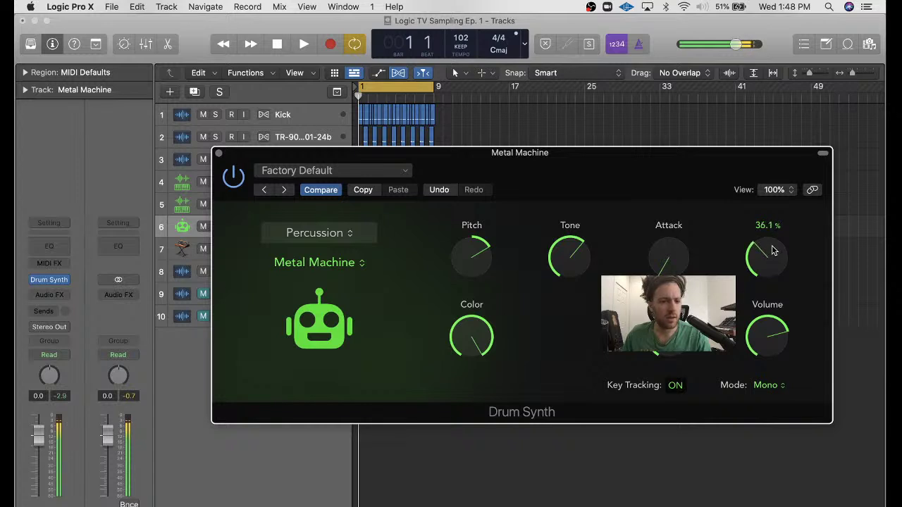
- Insert Korneff Audio's Pawn Shop Comp DEMO on the Metal Machine track and lower the track volume to -4.9 dB
{"action": "left_click", "coordinate": [50, 296]}
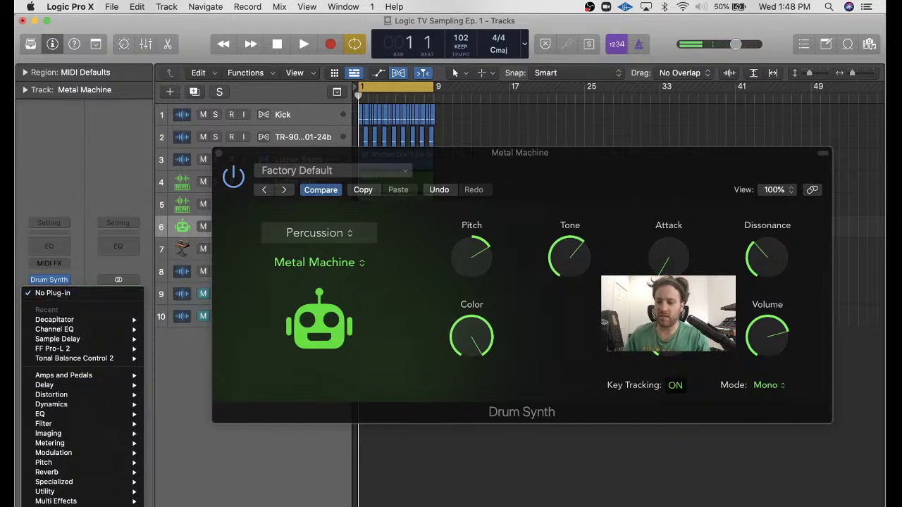
{"action": "mouse_move", "coordinate": [71, 505]}
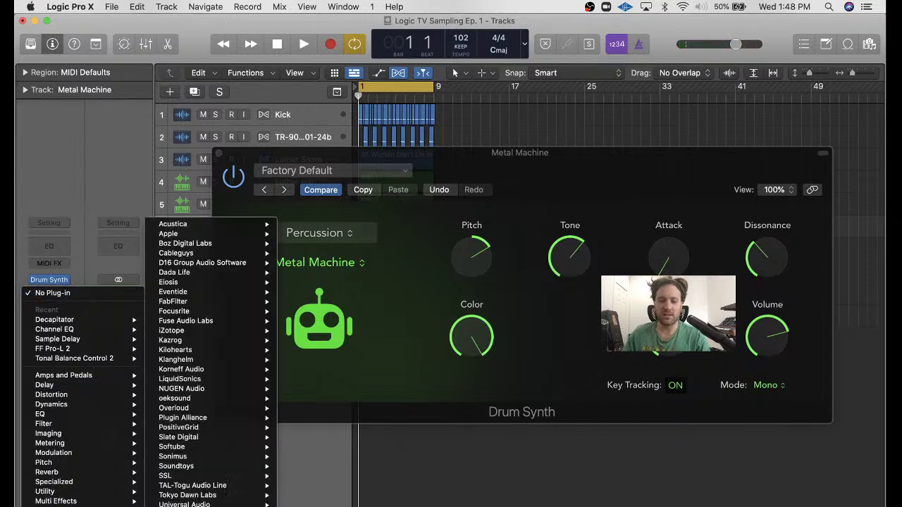
{"action": "mouse_move", "coordinate": [260, 373]}
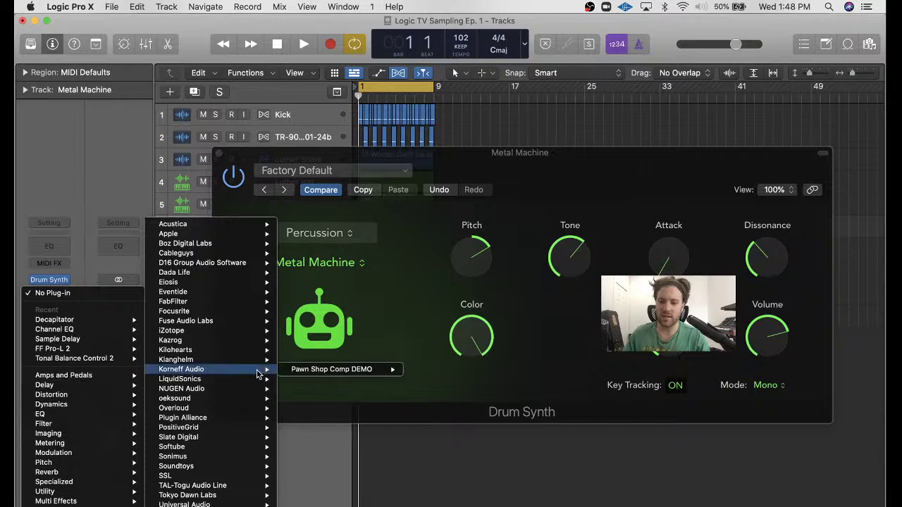
{"action": "mouse_move", "coordinate": [377, 370]}
{"action": "left_click", "coordinate": [424, 371]}
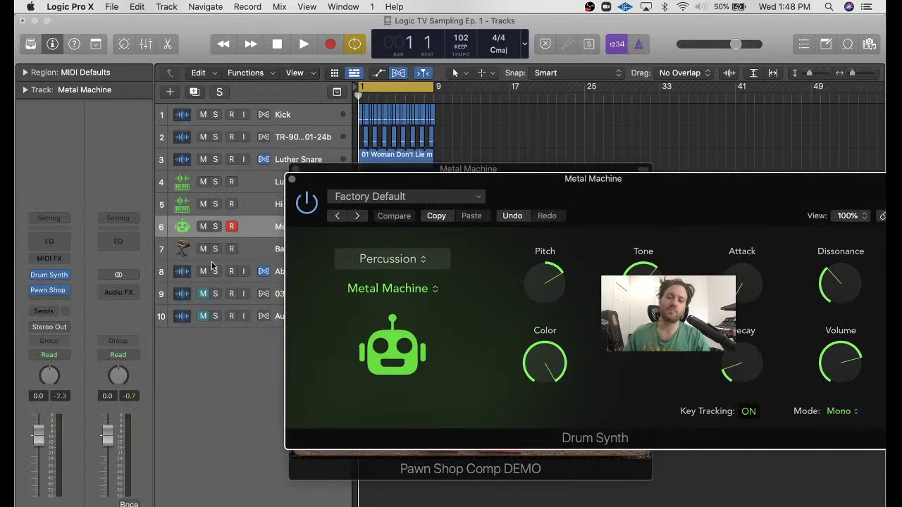
{"action": "left_click_drag", "start_coordinate": [540, 171], "coordinate": [433, 81]}
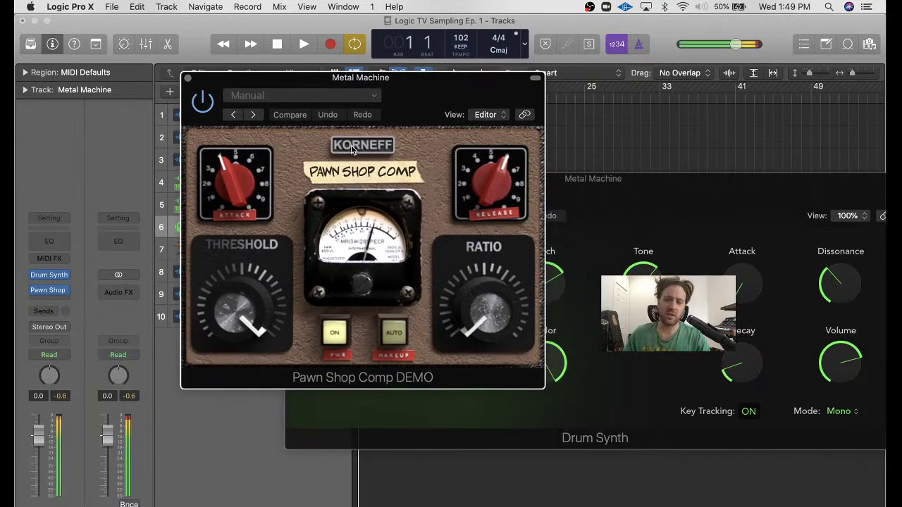
{"action": "left_click_drag", "start_coordinate": [39, 439], "coordinate": [38, 472]}
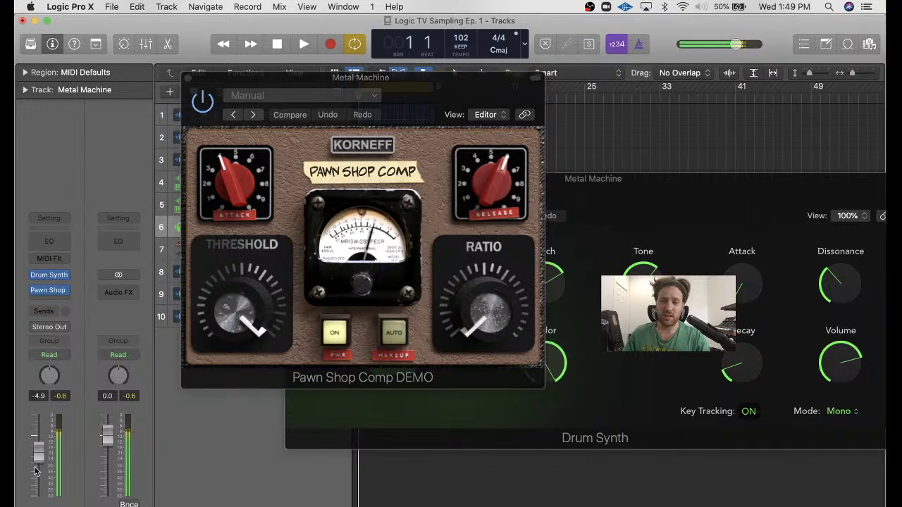
- Set Pawn Shop Comp's attack to 49.37 ms, ratio to 10:1 and threshold to about -74 dB, and reduce the release
{"action": "left_click_drag", "start_coordinate": [242, 197], "coordinate": [246, 155]}
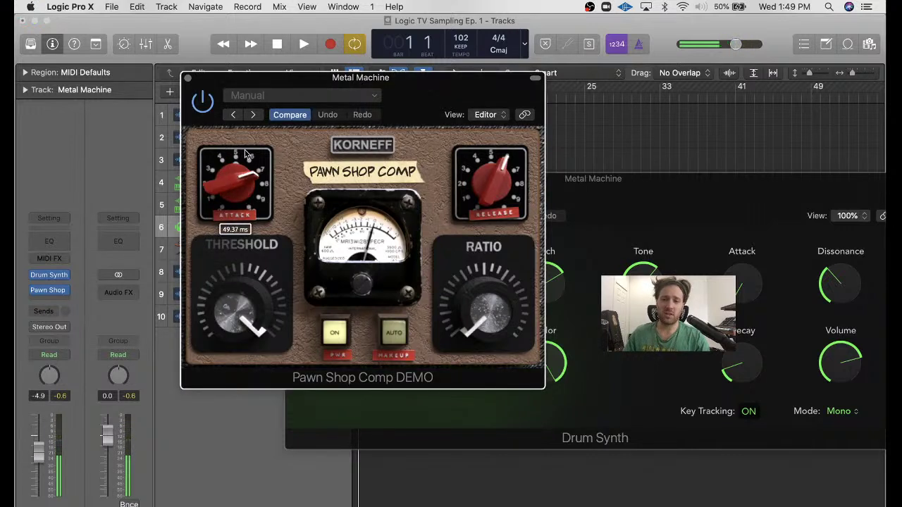
{"action": "mouse_move", "coordinate": [496, 206]}
{"action": "left_mouse_down"}
{"action": "mouse_move", "coordinate": [482, 221]}
{"action": "mouse_move", "coordinate": [482, 204]}
{"action": "left_mouse_up"}
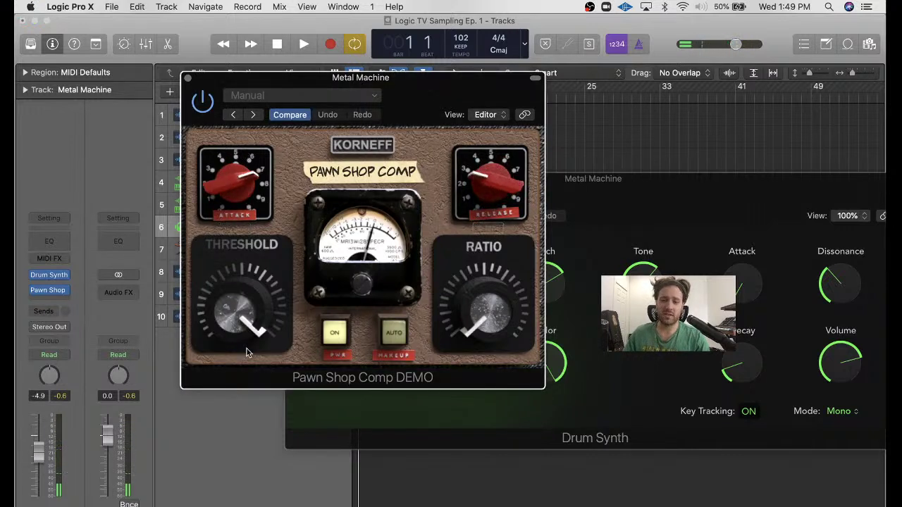
{"action": "left_click_drag", "start_coordinate": [246, 346], "coordinate": [245, 321]}
{"action": "left_click_drag", "start_coordinate": [486, 304], "coordinate": [486, 279]}
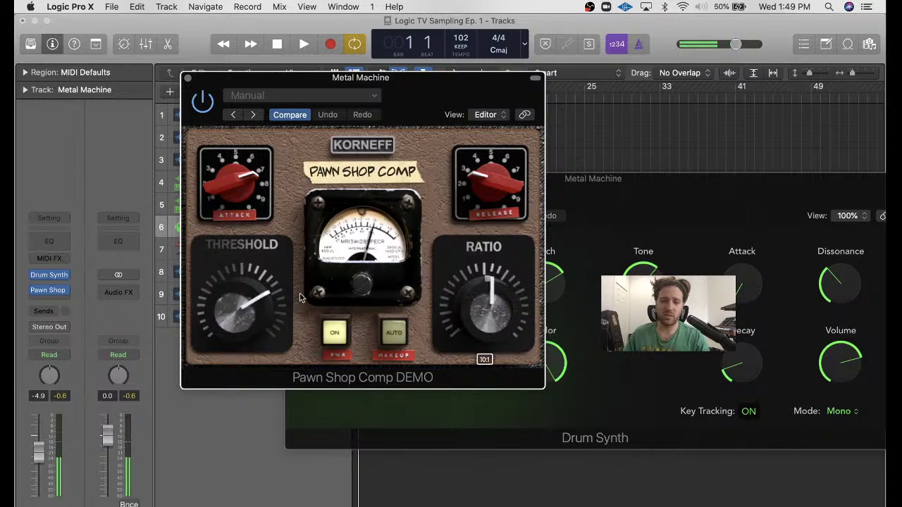
{"action": "left_click_drag", "start_coordinate": [241, 311], "coordinate": [225, 408]}
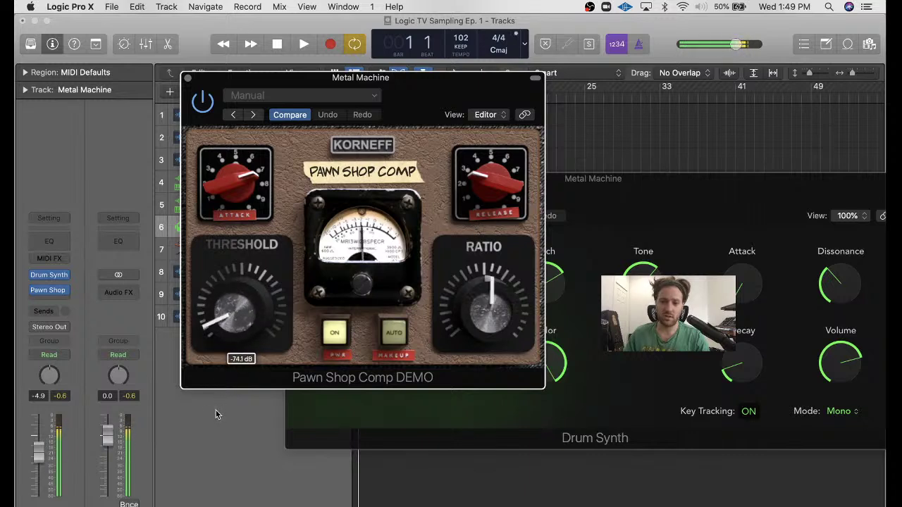
- On Pawn Shop Comp's back panel, lower the Focus tone, set the FET to 2N3820 and switch the resistors to carbon
{"action": "left_click", "coordinate": [364, 146]}
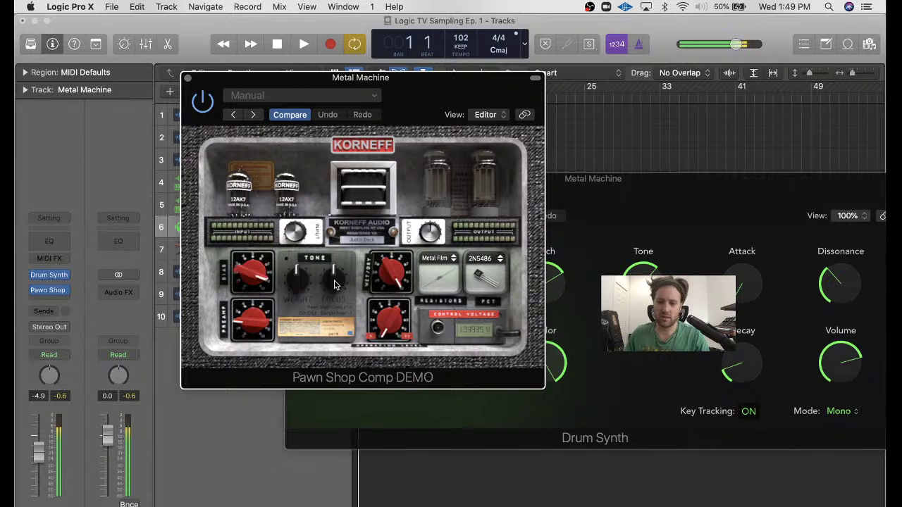
{"action": "left_click_drag", "start_coordinate": [336, 283], "coordinate": [318, 306]}
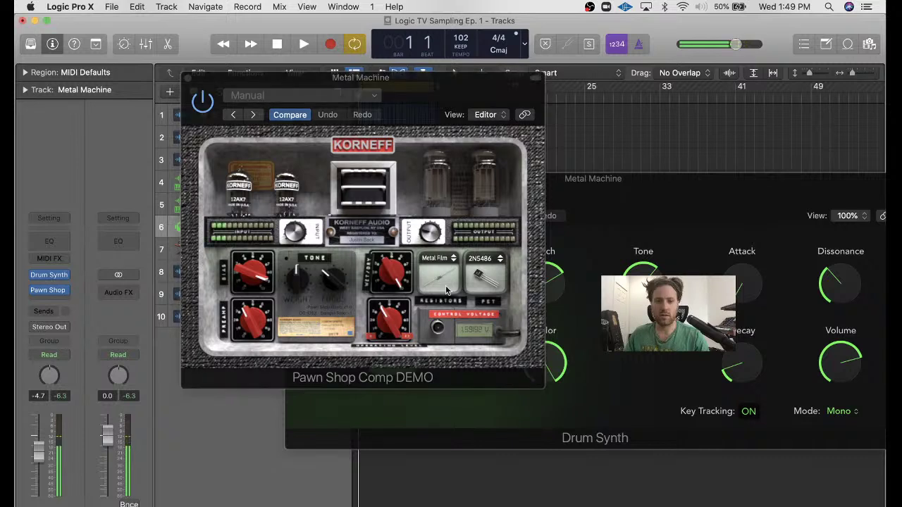
{"action": "left_click", "coordinate": [499, 261]}
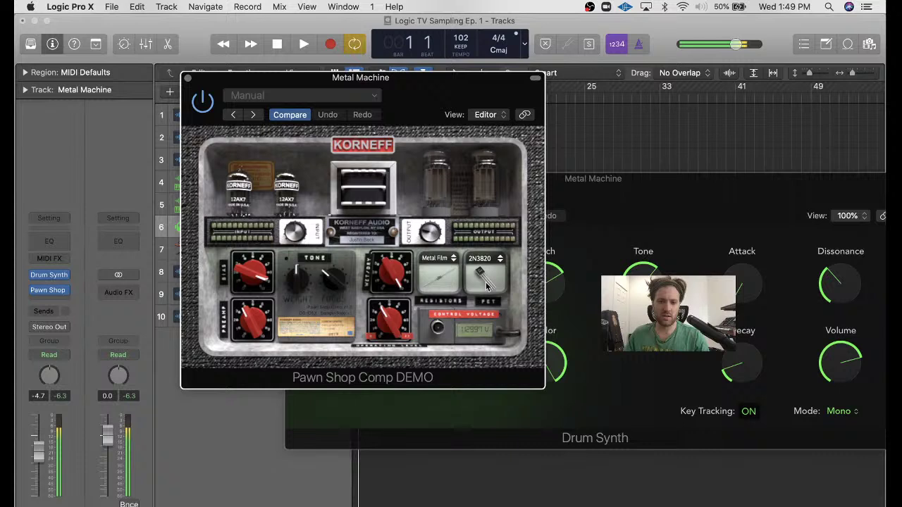
{"action": "left_click", "coordinate": [444, 282]}
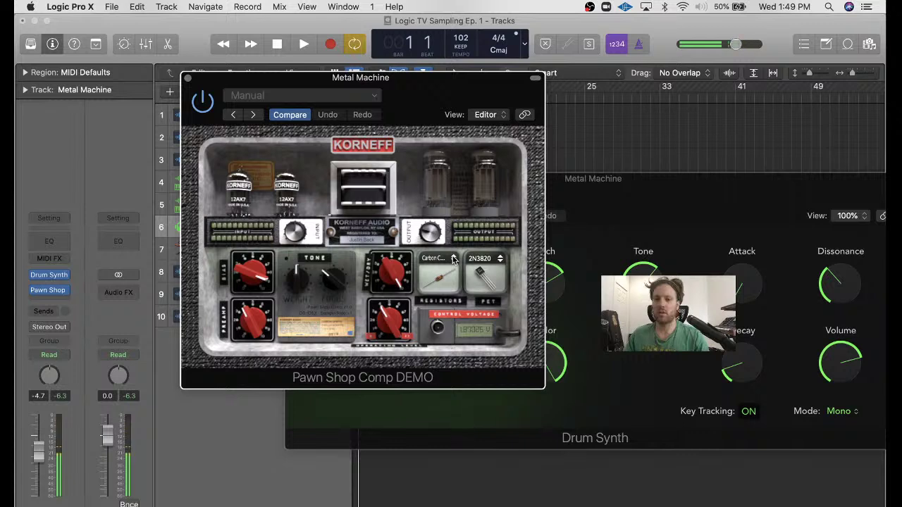
{"action": "left_click", "coordinate": [442, 275]}
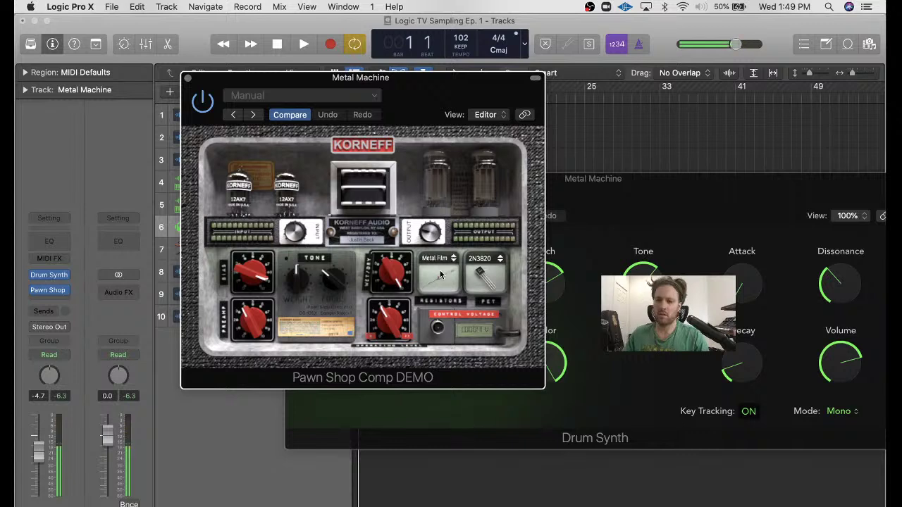
{"action": "left_click", "coordinate": [442, 278]}
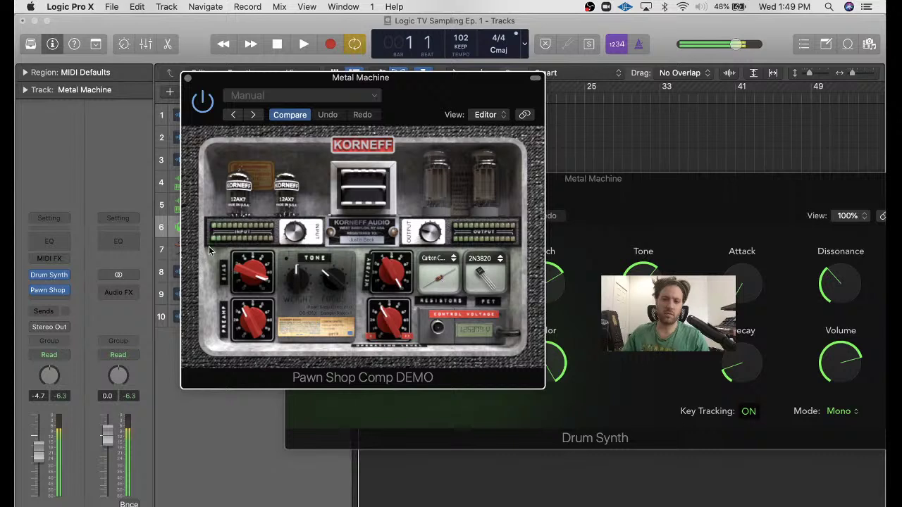
- Add a send to Bus 10 on the Metal Machine track
{"action": "left_click", "coordinate": [59, 310]}
{"action": "mouse_move", "coordinate": [59, 329]}
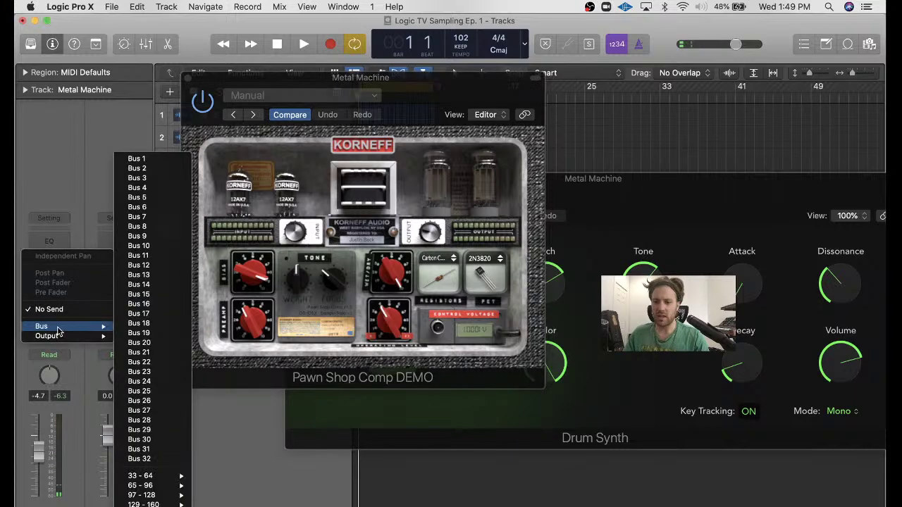
{"action": "left_click", "coordinate": [138, 246]}
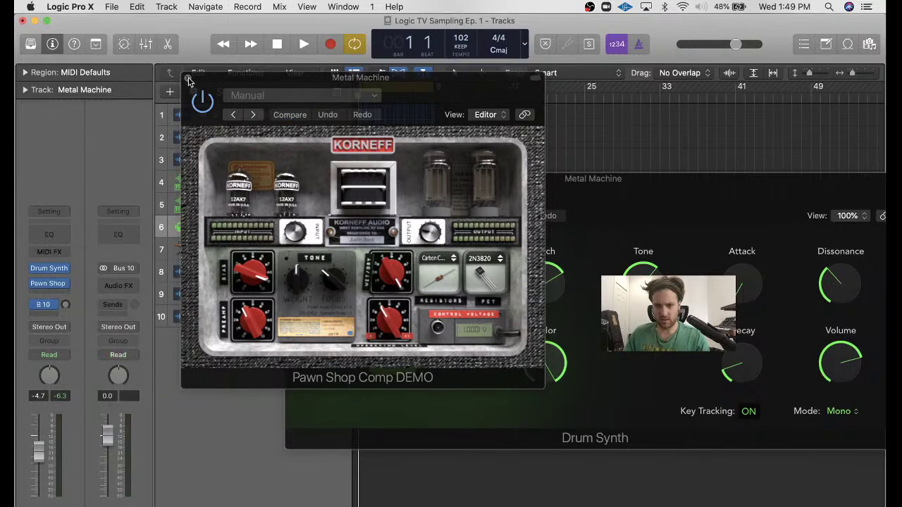
- Insert the stereo UAD Ocean Way Studios plug-in on the Bus 10 aux and set Metal Machine's send level to -7.9 dB
{"action": "left_click", "coordinate": [188, 81]}
{"action": "left_click", "coordinate": [119, 285]}
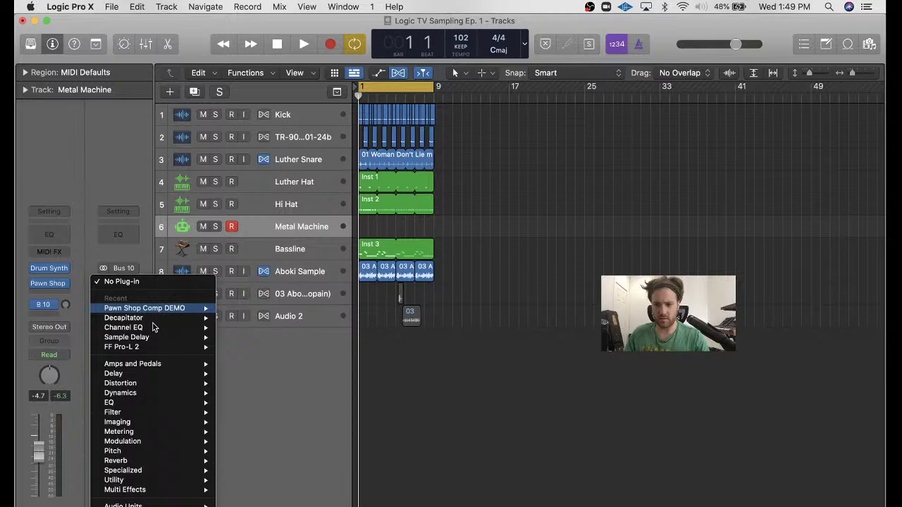
{"action": "mouse_move", "coordinate": [141, 505]}
{"action": "mouse_move", "coordinate": [267, 505]}
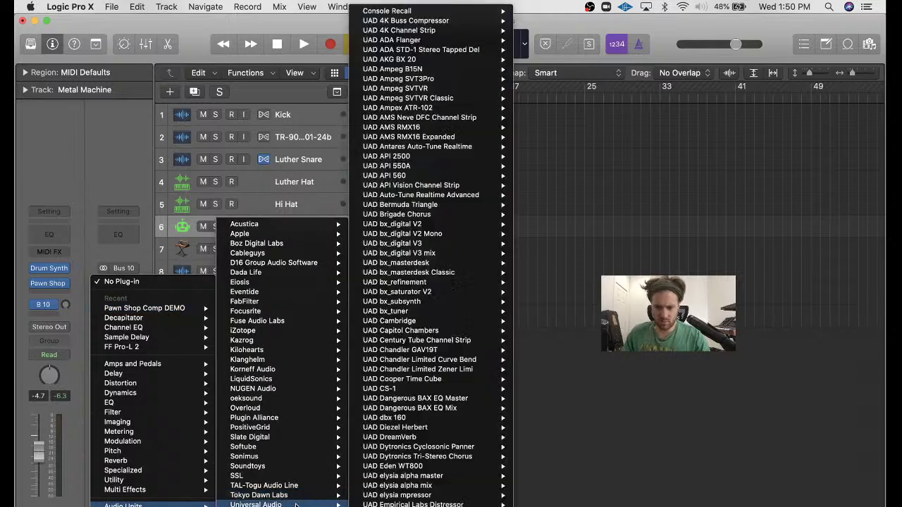
{"action": "scroll", "coordinate": [380, 467], "scroll_direction": "down", "scroll_amount": 5}
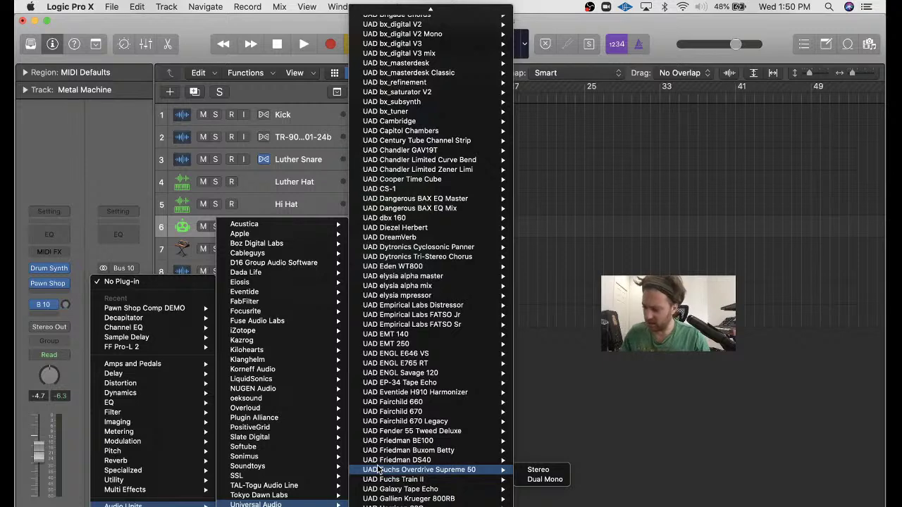
{"action": "scroll", "coordinate": [421, 387], "scroll_direction": "down", "scroll_amount": 10}
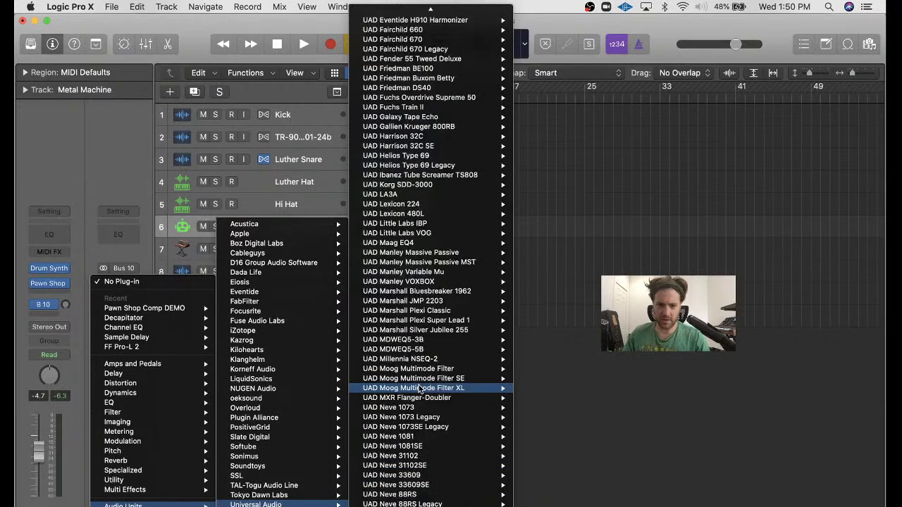
{"action": "scroll", "coordinate": [421, 387], "scroll_direction": "down", "scroll_amount": 12}
{"action": "mouse_move", "coordinate": [421, 385]}
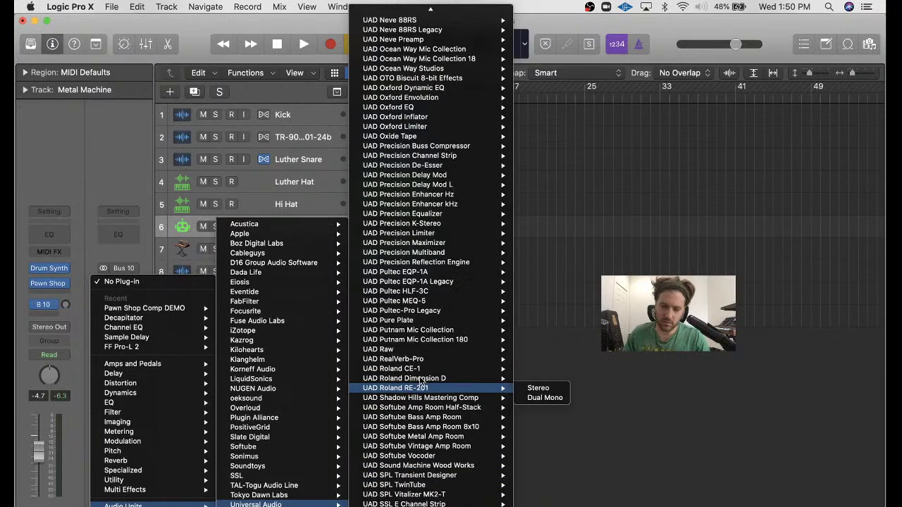
{"action": "mouse_move", "coordinate": [446, 137]}
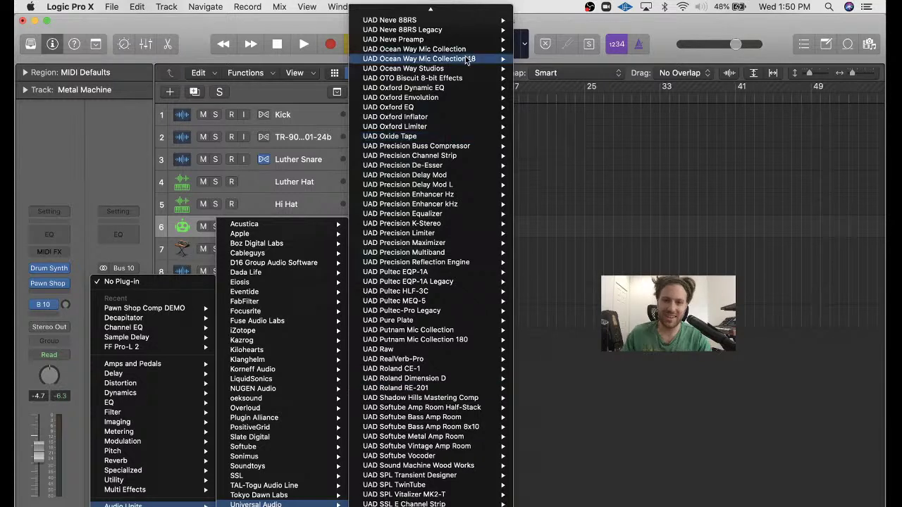
{"action": "mouse_move", "coordinate": [494, 69]}
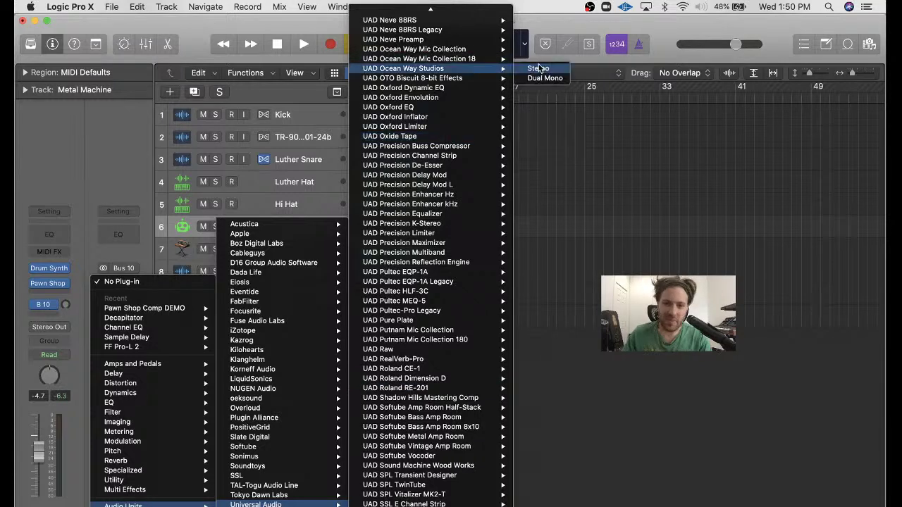
{"action": "key", "text": "Escape"}
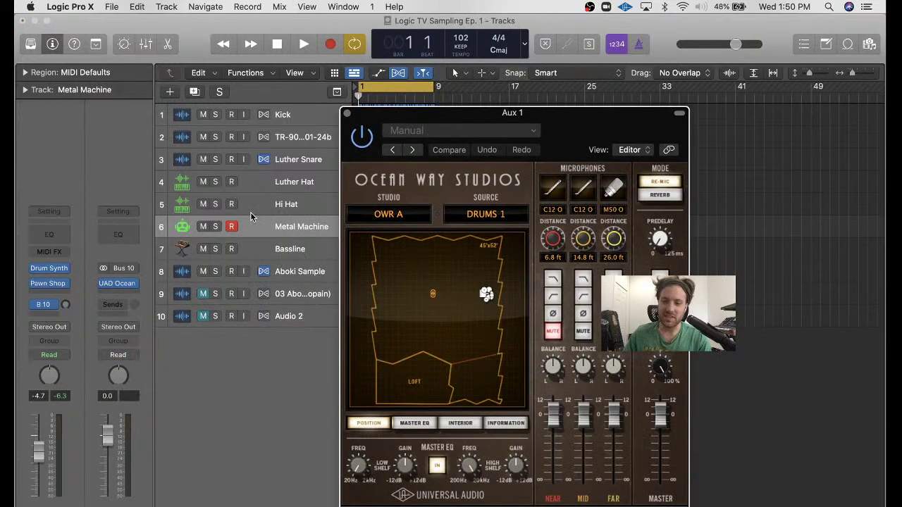
{"action": "left_click", "coordinate": [85, 243]}
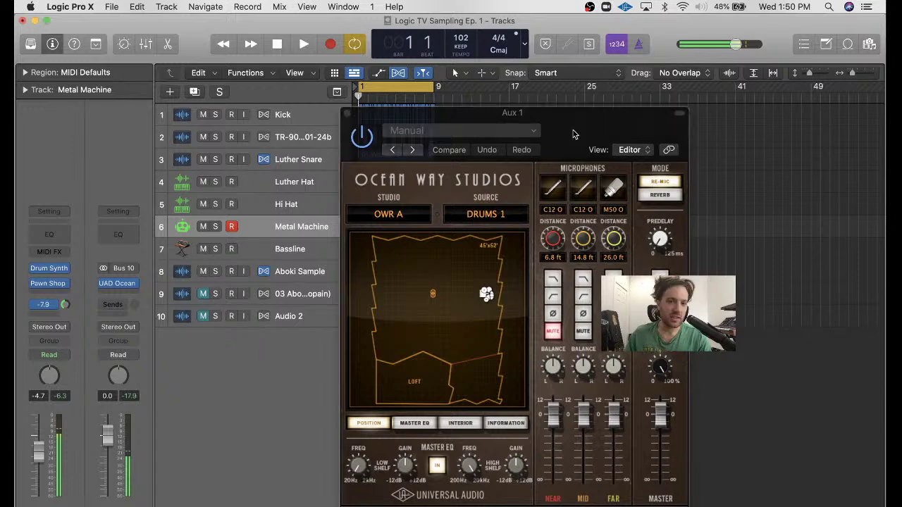
- Switch Ocean Way Studios to Reverb mode, set the far microphones to aligned and the mid microphones' distance to 6.8 ft
{"action": "left_click_drag", "start_coordinate": [574, 134], "coordinate": [575, 81]}
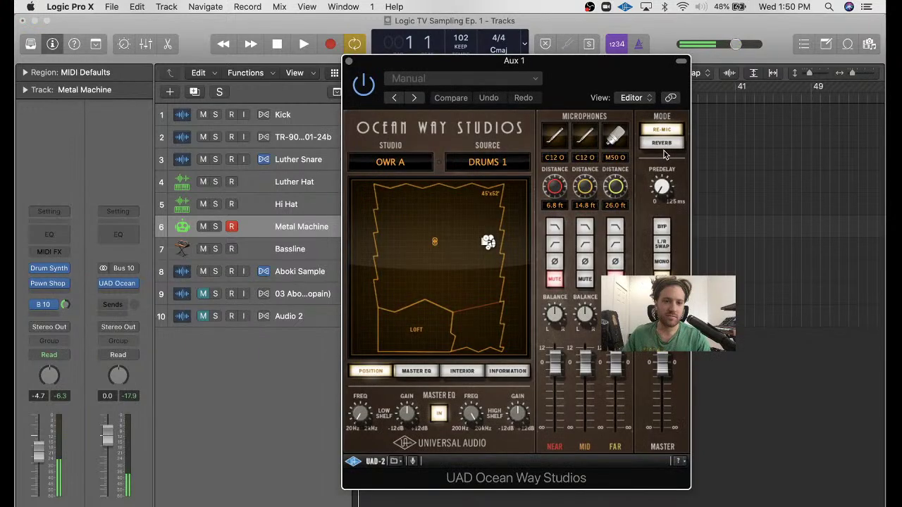
{"action": "left_click", "coordinate": [663, 145]}
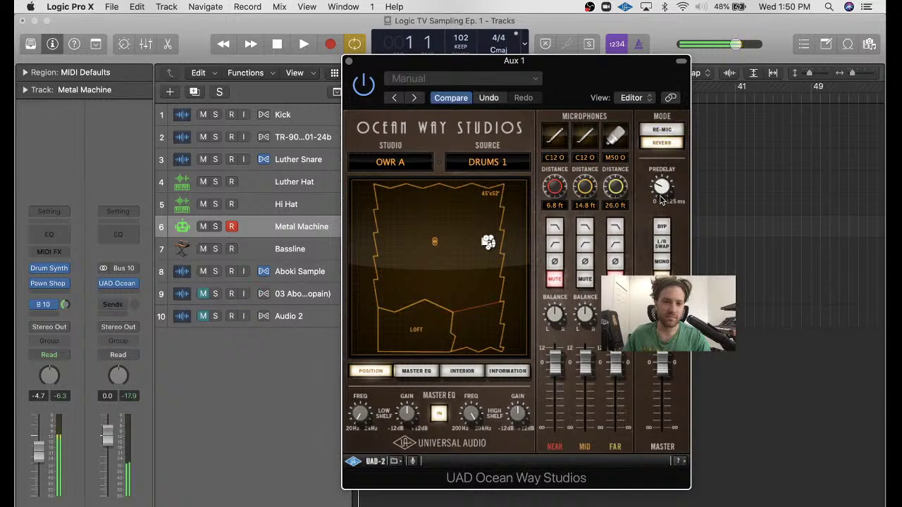
{"action": "left_click_drag", "start_coordinate": [618, 197], "coordinate": [618, 226]}
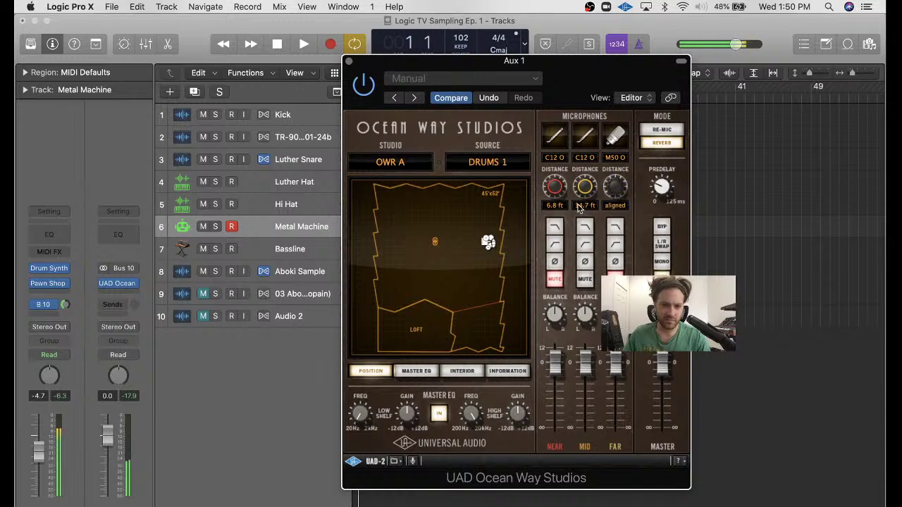
{"action": "left_click_drag", "start_coordinate": [578, 206], "coordinate": [578, 232]}
- Lower the mid and near microphone faders, unmute the near microphones, and switch the Ocean Way Studios output to mono
{"action": "left_click_drag", "start_coordinate": [585, 363], "coordinate": [587, 388]}
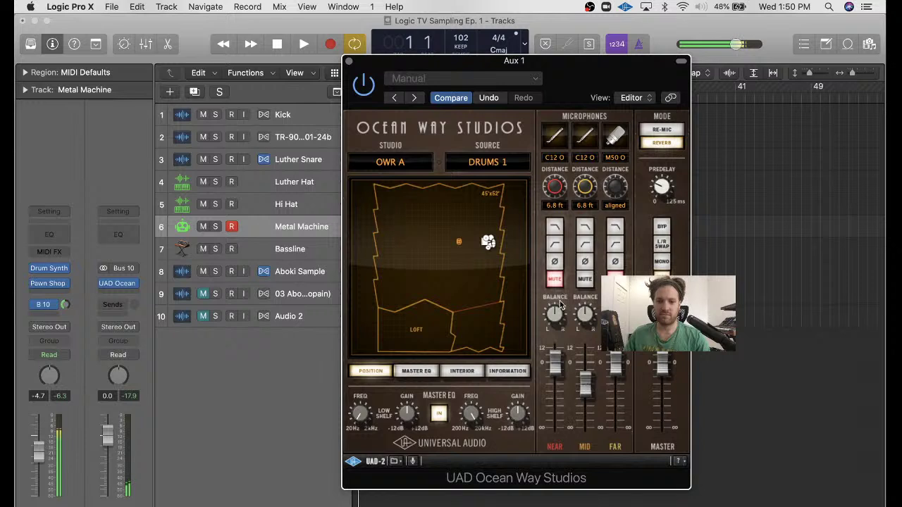
{"action": "left_click_drag", "start_coordinate": [555, 363], "coordinate": [562, 385]}
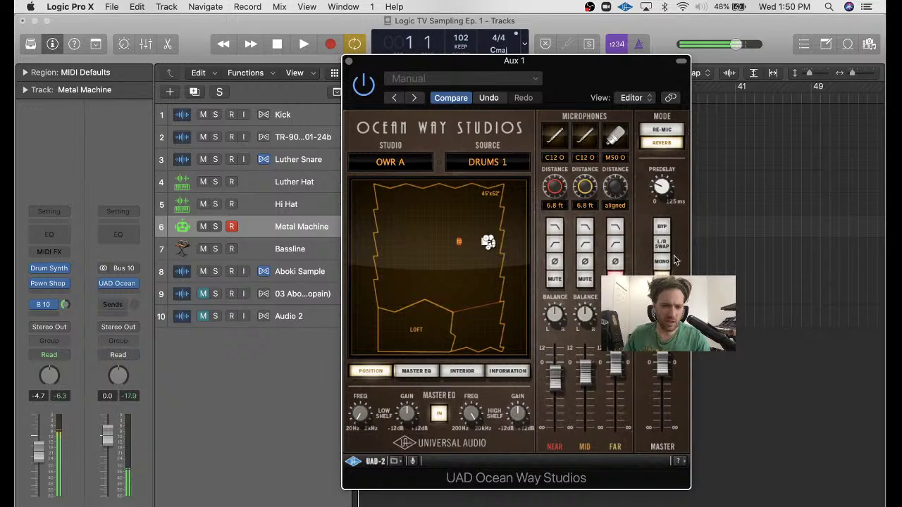
{"action": "left_click", "coordinate": [662, 265]}
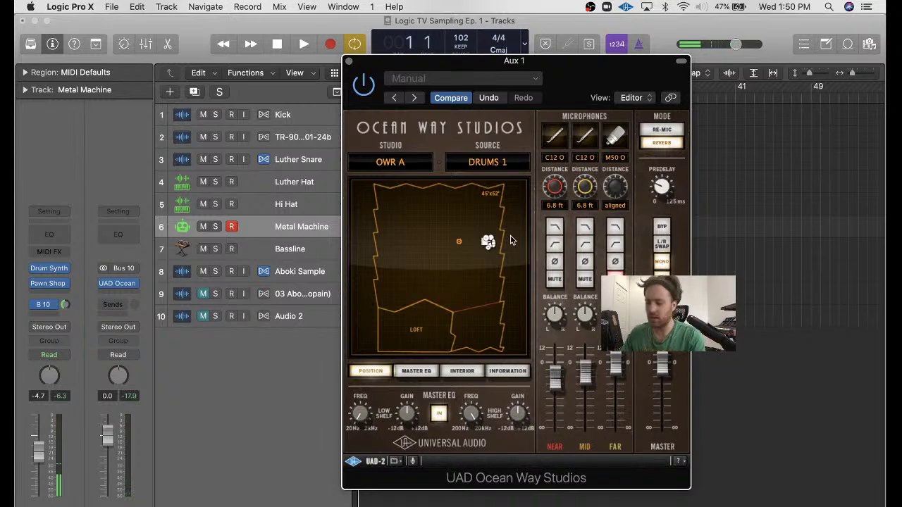
{"action": "key", "text": "super+w"}
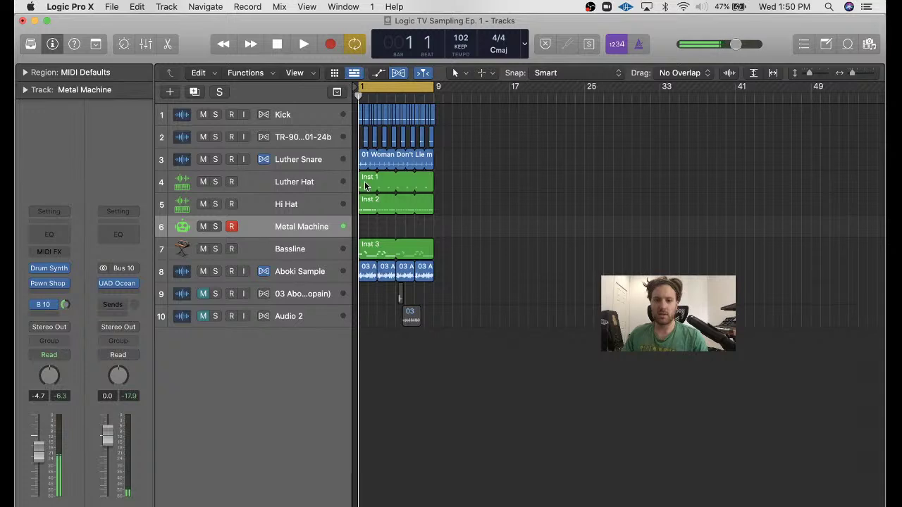
- Record a percussion part on the Metal Machine track over the looped beat, lowering the track volume to -8.4 dB
{"action": "key", "text": "space"}
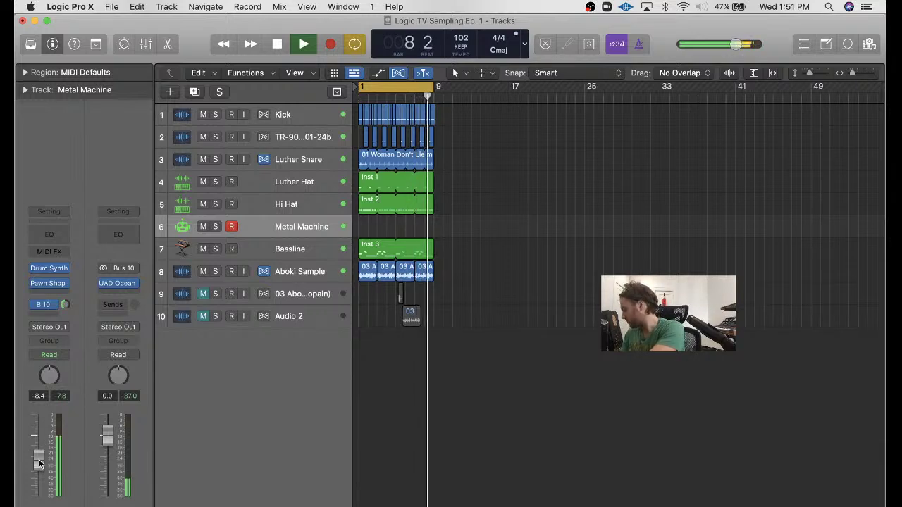
{"action": "key", "text": "space"}
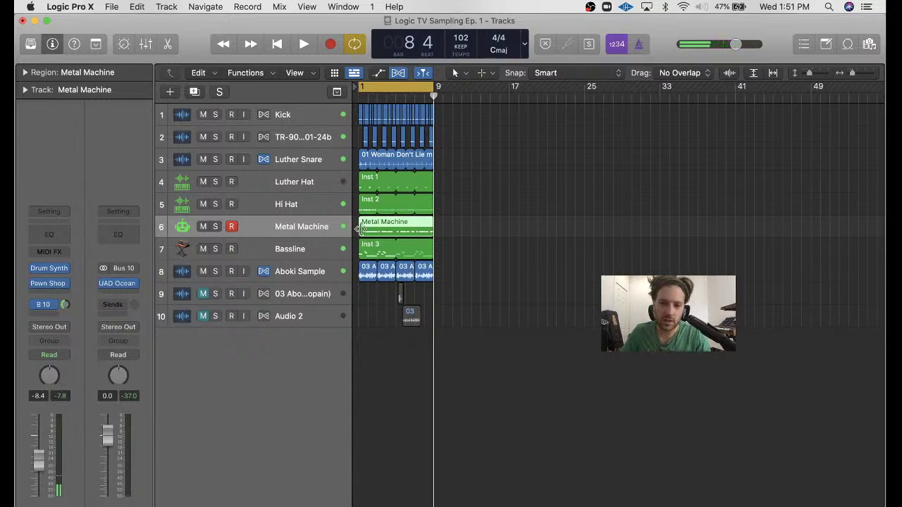
- Trim the start of the Metal Machine region to bar 5, turn off cycle mode and play the result
{"action": "left_click_drag", "start_coordinate": [361, 232], "coordinate": [402, 232]}
{"action": "key", "text": "c"}
{"action": "key", "text": "space"}
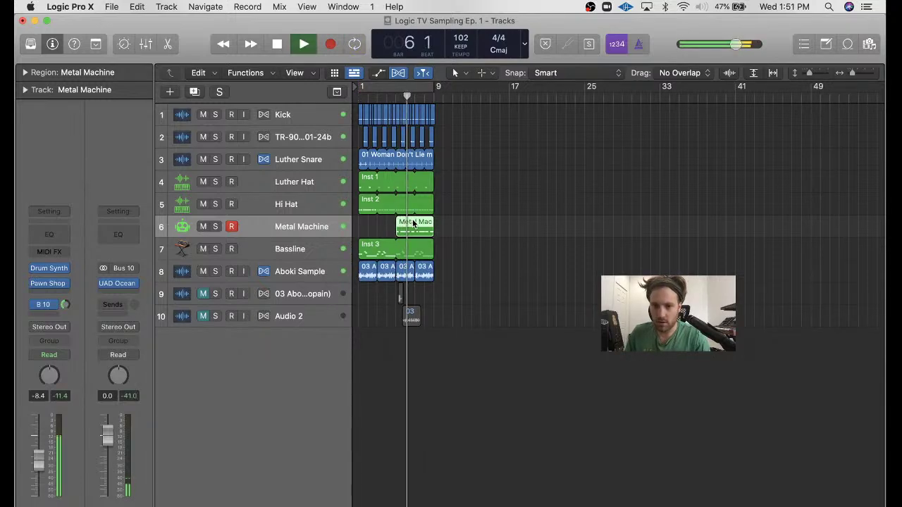
- Open the Metal Machine region in the Piano Roll, solo the track and play its notes from bar 5
{"action": "key", "text": "p"}
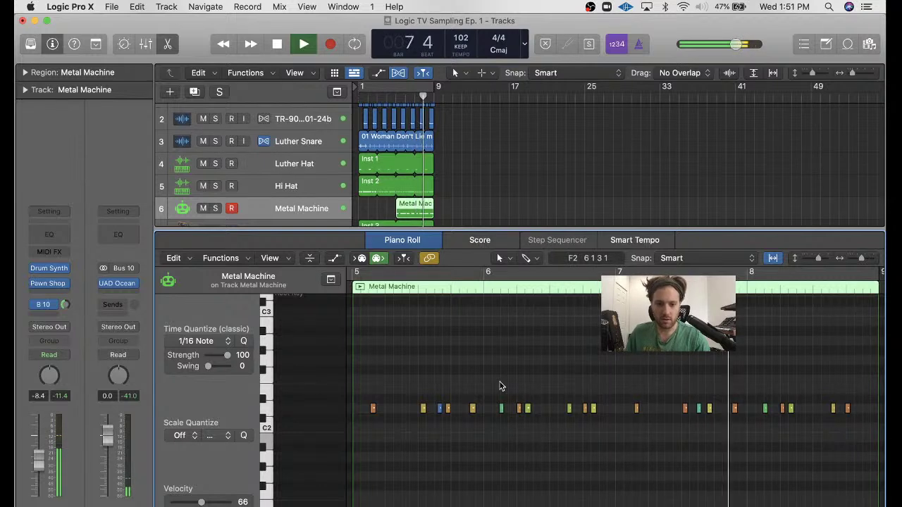
{"action": "key", "text": "space"}
{"action": "left_click", "coordinate": [215, 208]}
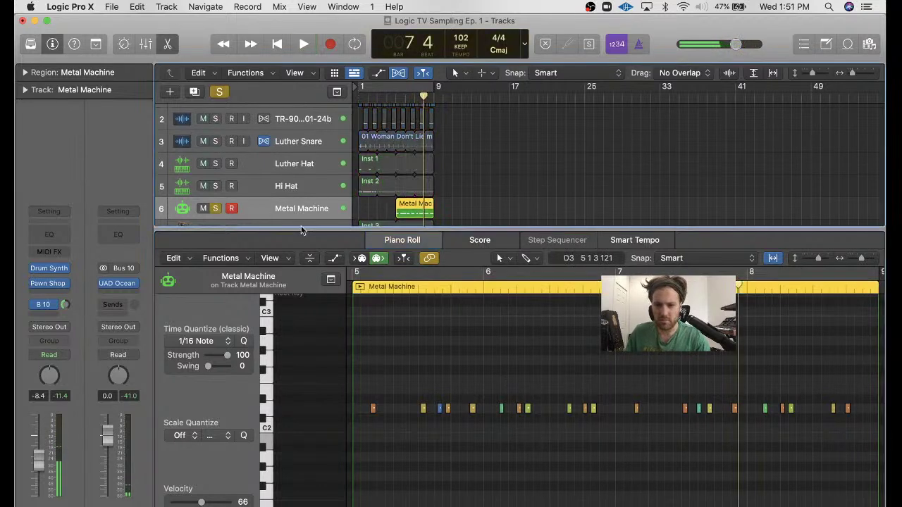
{"action": "left_click", "coordinate": [350, 291]}
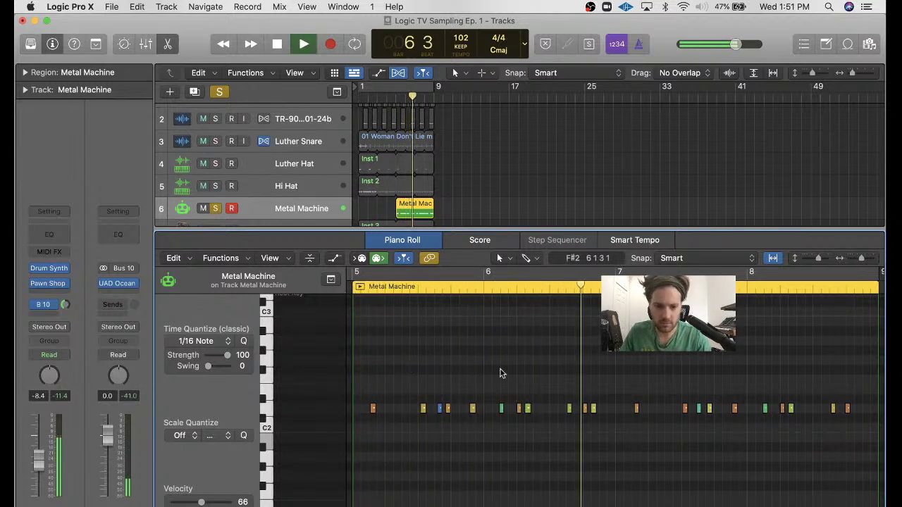
{"action": "key", "text": "space"}
- Quantize the eleven Metal Machine notes in bars 5 and 6 to 1/16 notes with strength 87
{"action": "left_click_drag", "start_coordinate": [610, 438], "coordinate": [239, 373]}
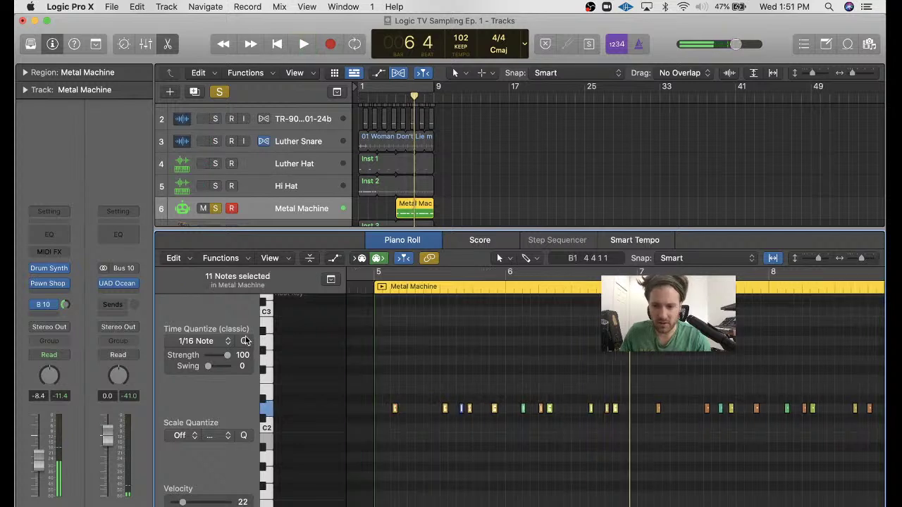
{"action": "left_click", "coordinate": [243, 341]}
{"action": "key", "text": "space"}
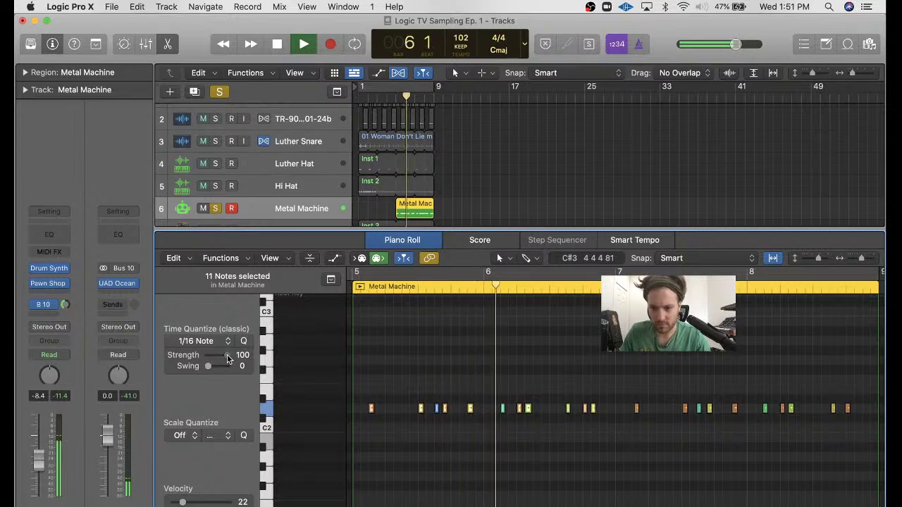
{"action": "left_click_drag", "start_coordinate": [227, 355], "coordinate": [226, 359]}
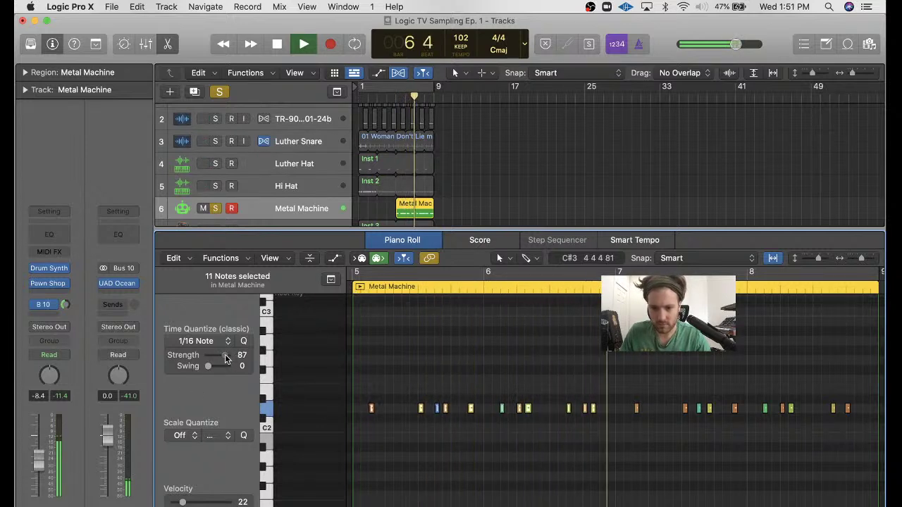
- Delete the Metal Machine notes from bar 7 onward and play the remaining pattern from bar 5
{"action": "key", "text": "space"}
{"action": "left_click_drag", "start_coordinate": [613, 384], "coordinate": [883, 465]}
{"action": "scroll", "coordinate": [671, 467], "scroll_direction": "left", "scroll_amount": 10}
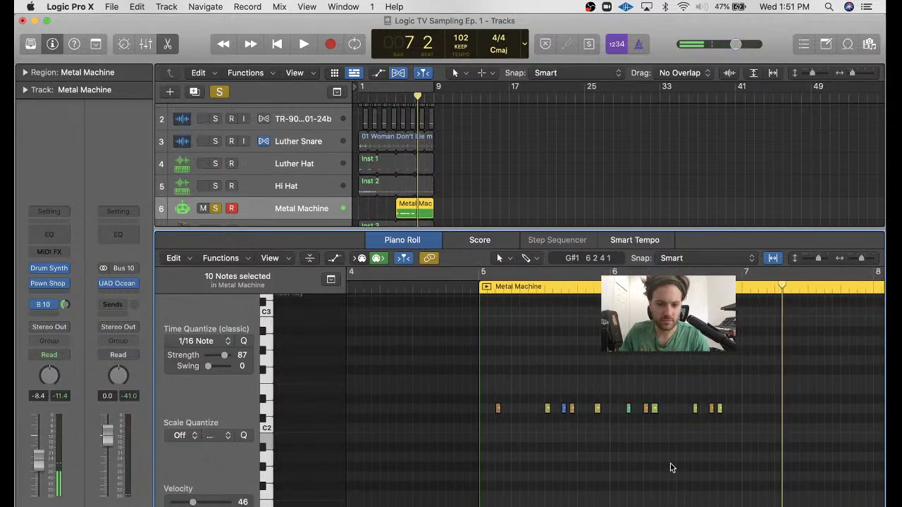
{"action": "left_click", "coordinate": [479, 289]}
{"action": "key", "text": "space"}
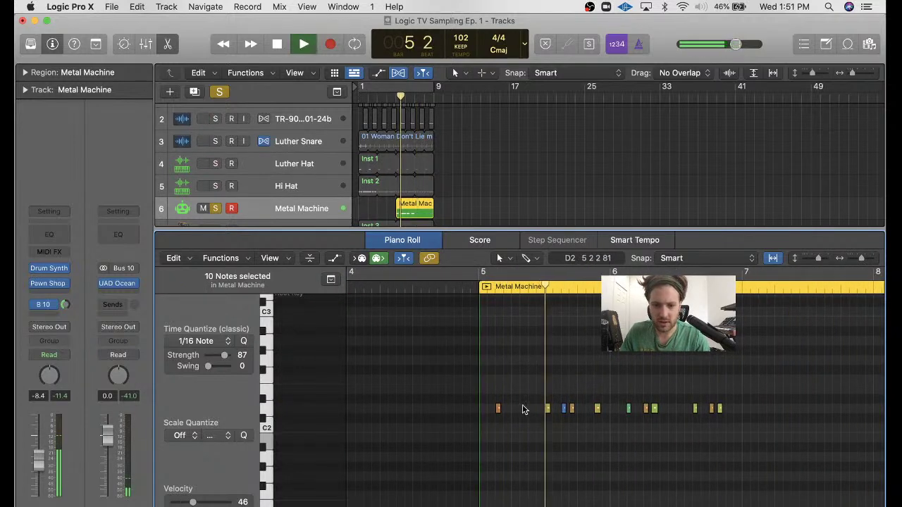
{"action": "key", "text": "space"}
- Select all the remaining Metal Machine notes and reduce their quantize strength to 68
{"action": "left_click_drag", "start_coordinate": [728, 390], "coordinate": [486, 451]}
{"action": "left_click_drag", "start_coordinate": [224, 356], "coordinate": [220, 360]}
{"action": "scroll", "coordinate": [493, 352], "scroll_direction": "right", "scroll_amount": 5}
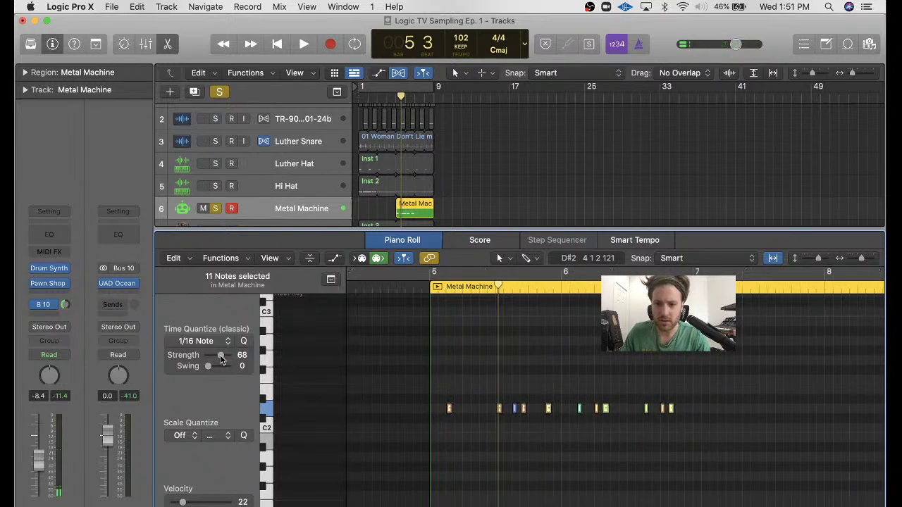
- Move the two-bar Metal Machine region to bar 1, unsolo the track, and loop the region up to bar 9
{"action": "left_click_drag", "start_coordinate": [423, 213], "coordinate": [338, 210]}
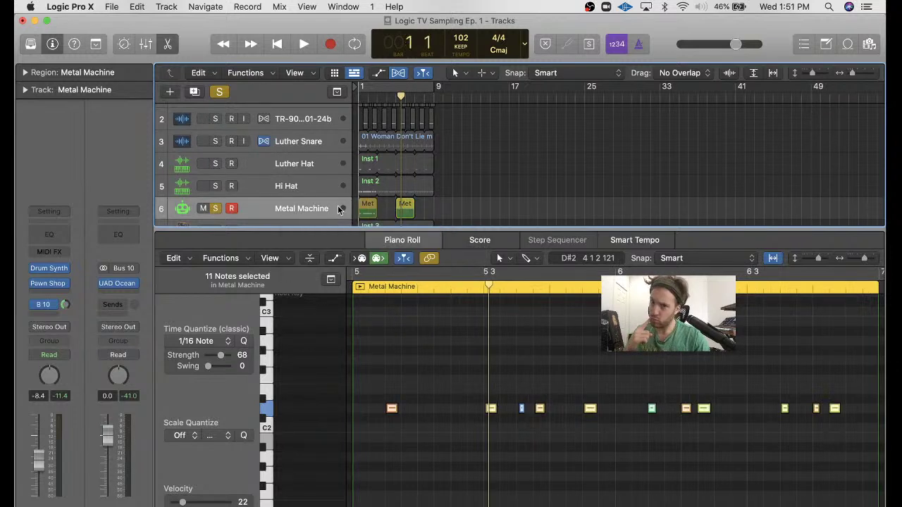
{"action": "key", "text": "space"}
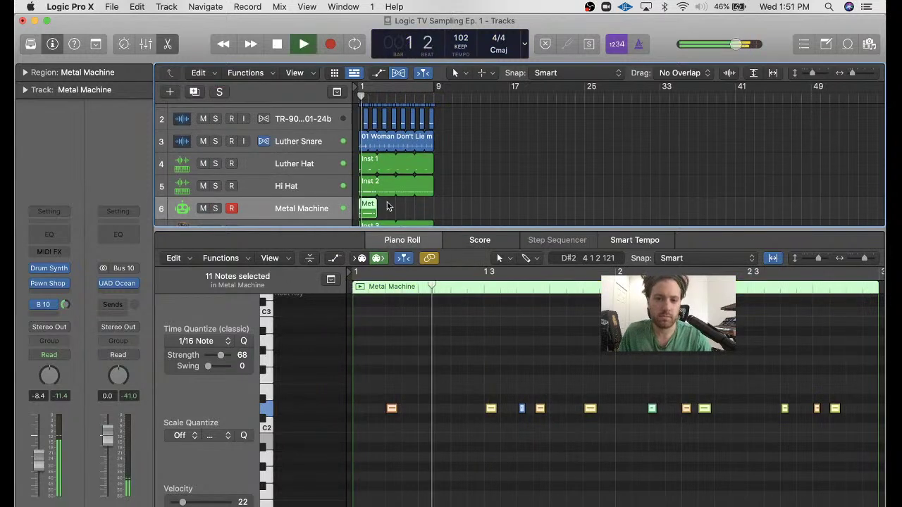
{"action": "left_click_drag", "start_coordinate": [381, 203], "coordinate": [432, 204]}
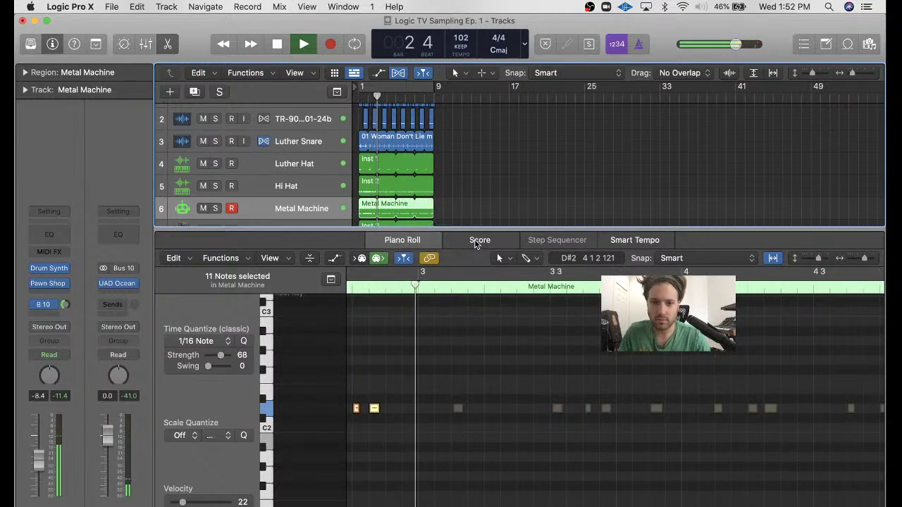
{"action": "key", "text": "e"}
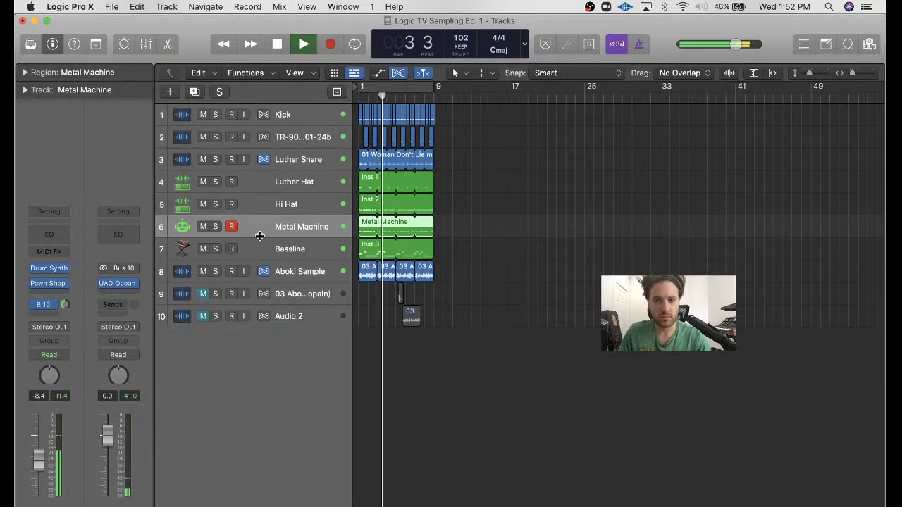
- Disarm the Metal Machine track and lower its volume to -9.4 dB and its Bus 10 send to -8.3 dB
{"action": "left_click", "coordinate": [556, 226]}
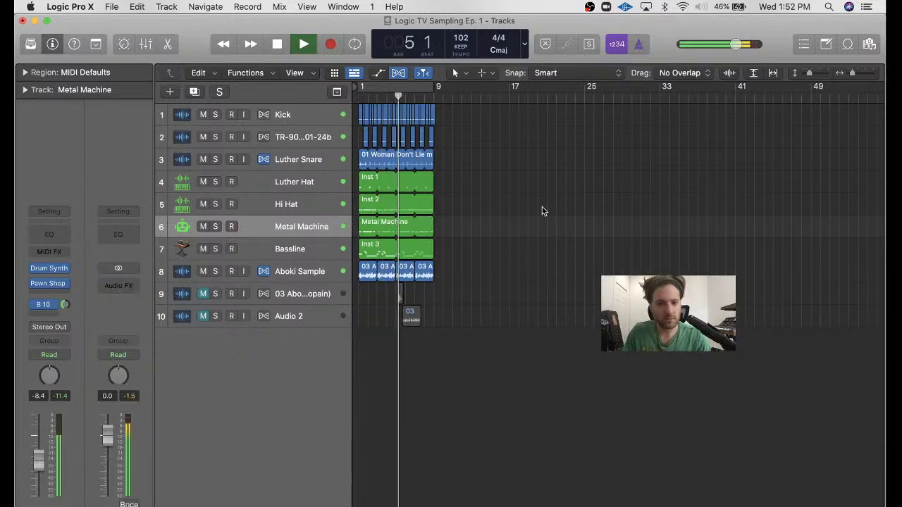
{"action": "left_click_drag", "start_coordinate": [38, 462], "coordinate": [37, 471]}
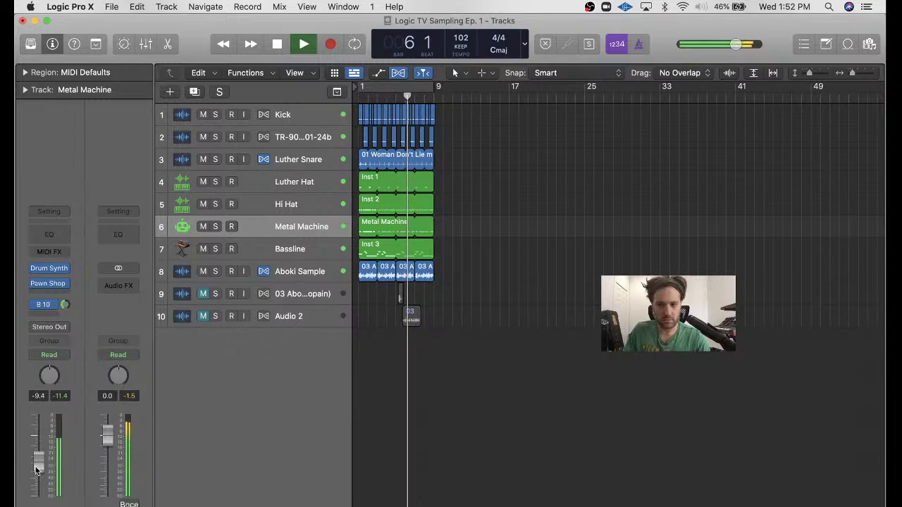
{"action": "left_click", "coordinate": [61, 305]}
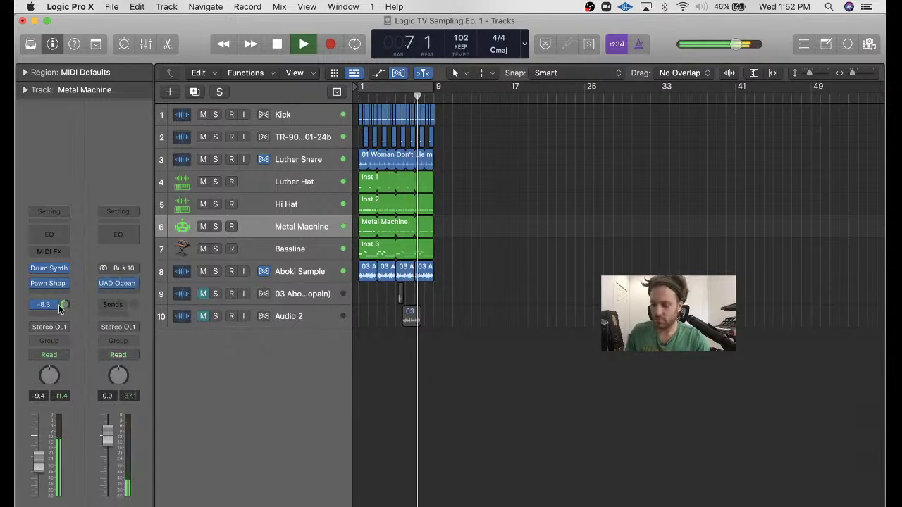
- Audition the Metal Machine track soloed from bar 1, and unsolo it
{"action": "left_click_drag", "start_coordinate": [60, 307], "coordinate": [60, 307]}
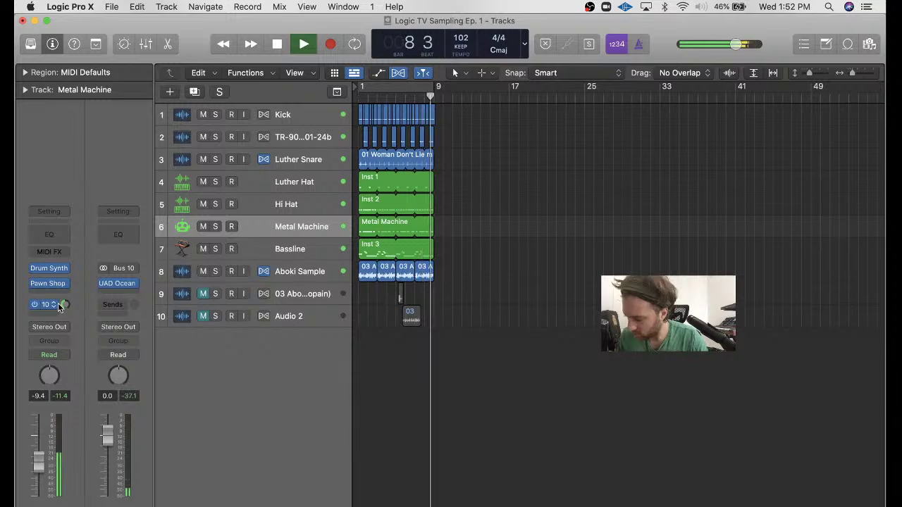
{"action": "key", "text": "space"}
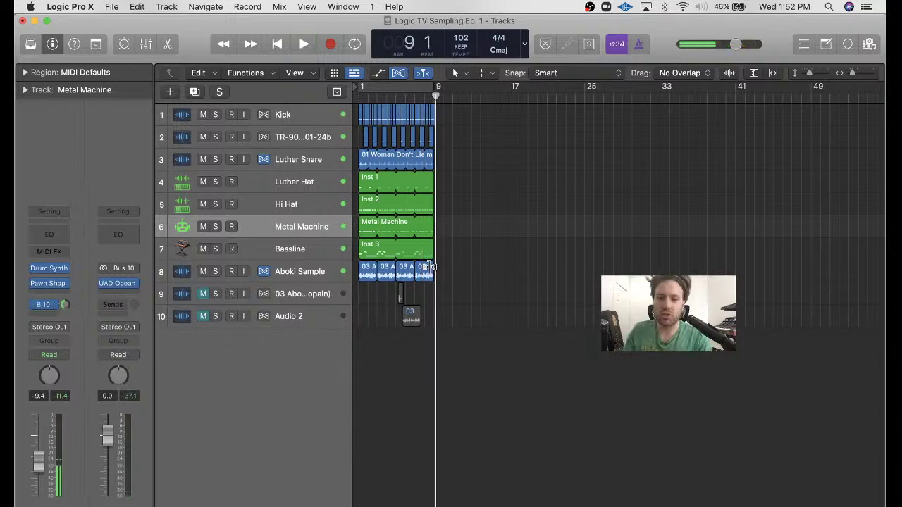
{"action": "key", "text": "ctrl+s"}
{"action": "key", "text": "Return"}
{"action": "key", "text": "space"}
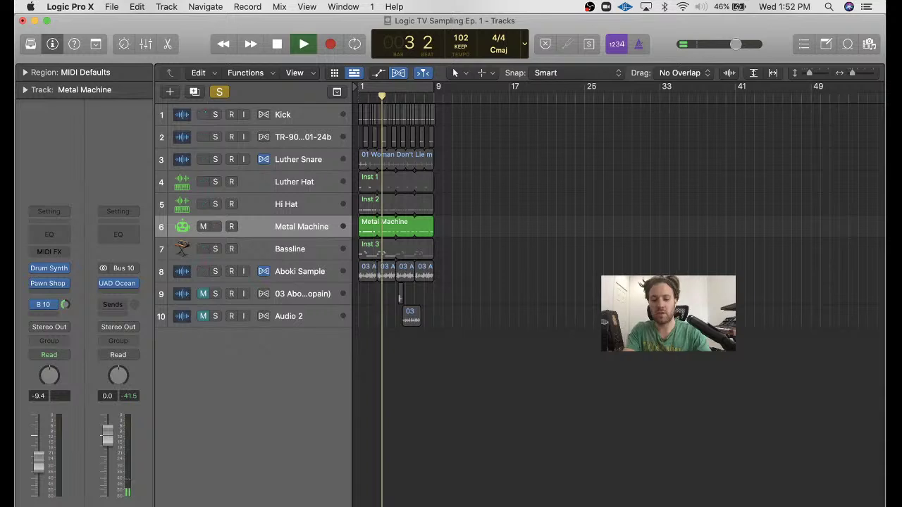
{"action": "key", "text": "space"}
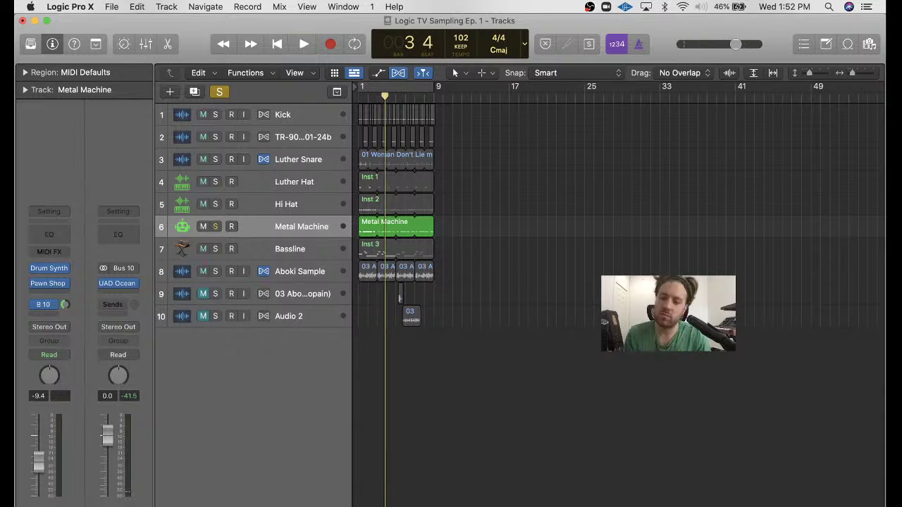
{"action": "key", "text": "s"}
{"action": "key", "text": "Return"}
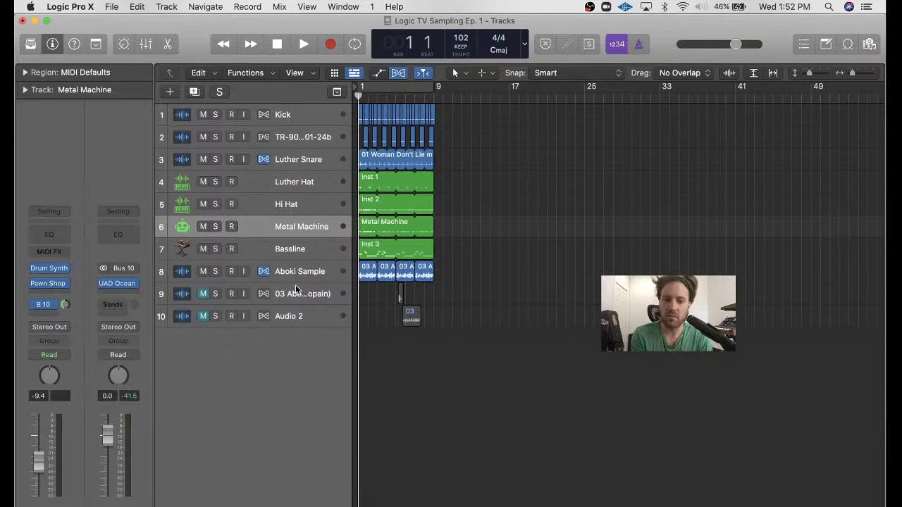
- Enable cycle playback over bars 1 to 9 and insert Sample Delay on Metal Machine with a right delay of 288 samples
{"action": "key", "text": "c"}
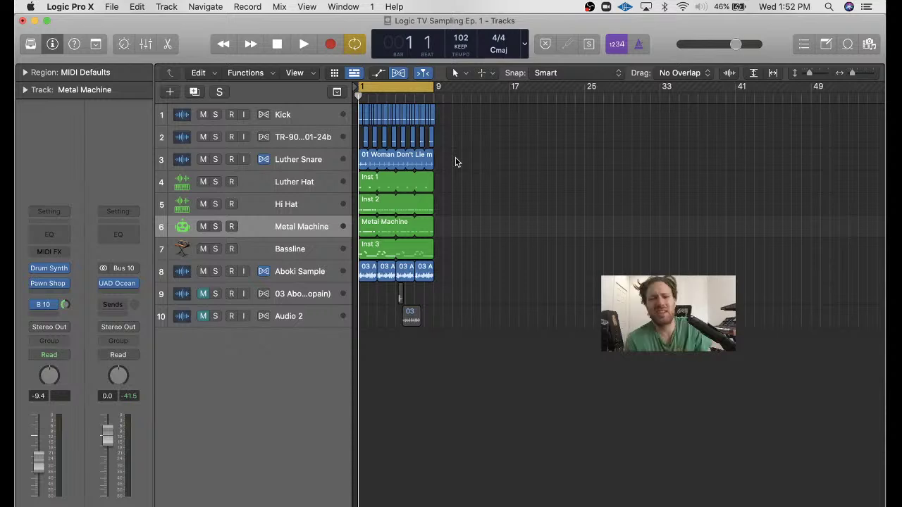
{"action": "key", "text": "space"}
{"action": "left_click", "coordinate": [49, 291]}
{"action": "mouse_move", "coordinate": [100, 381]}
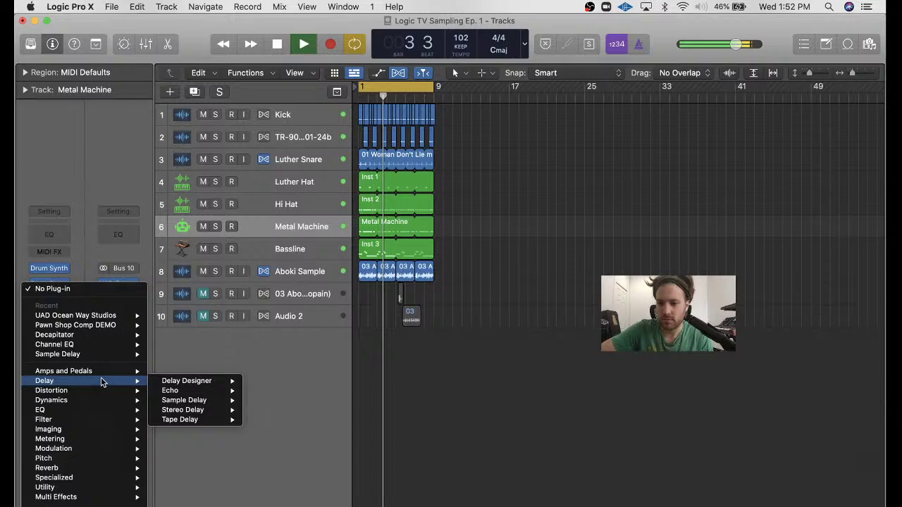
{"action": "left_click", "coordinate": [184, 399]}
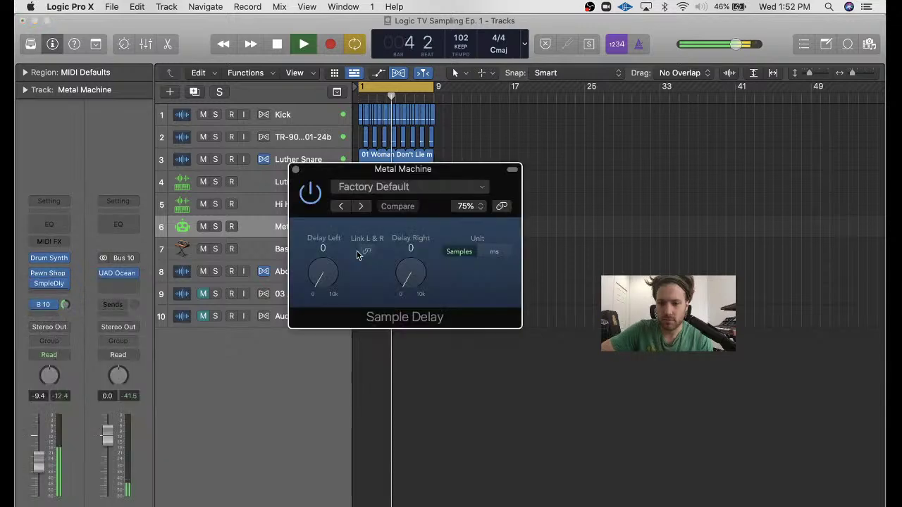
{"action": "left_click_drag", "start_coordinate": [408, 277], "coordinate": [406, 270]}
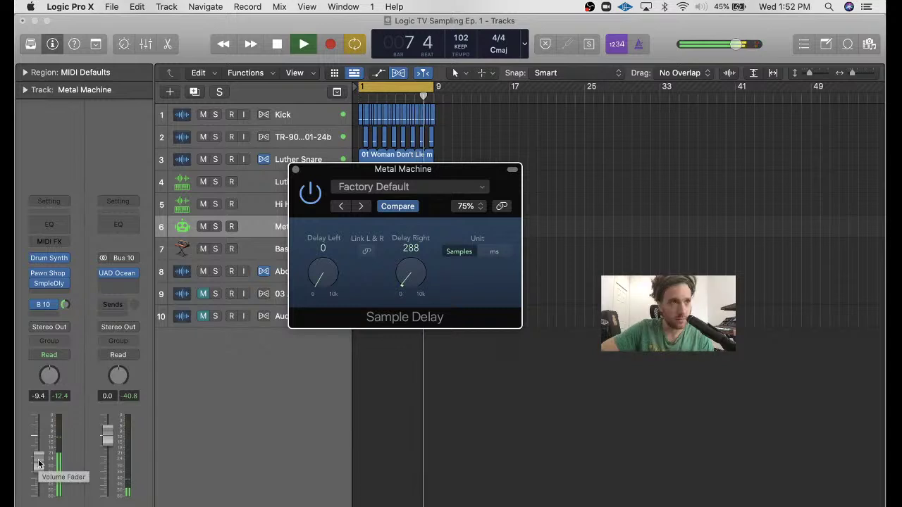
- Close the Sample Delay, unmute the Aboki Sample track, and raise the Metal Machine volume to -3.6 dB
{"action": "left_click_drag", "start_coordinate": [39, 463], "coordinate": [39, 466]}
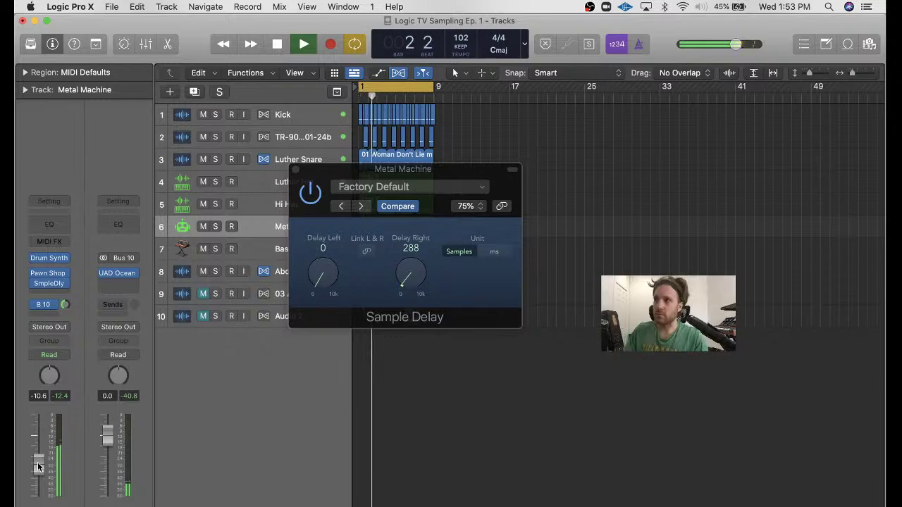
{"action": "left_click", "coordinate": [296, 171]}
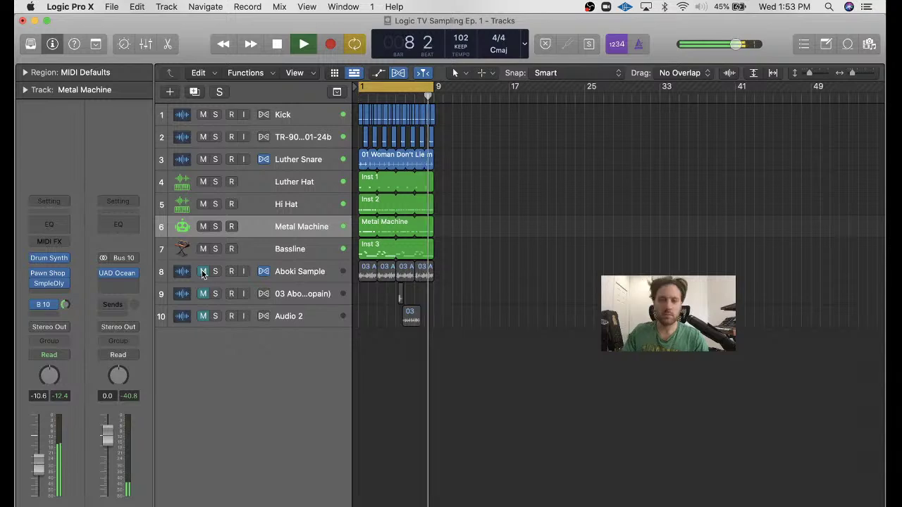
{"action": "left_click", "coordinate": [203, 272]}
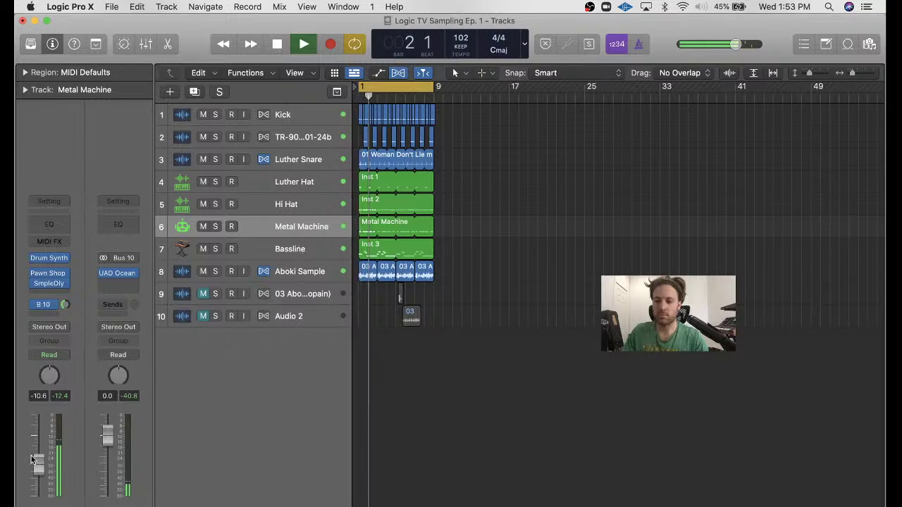
{"action": "left_click_drag", "start_coordinate": [31, 456], "coordinate": [38, 455]}
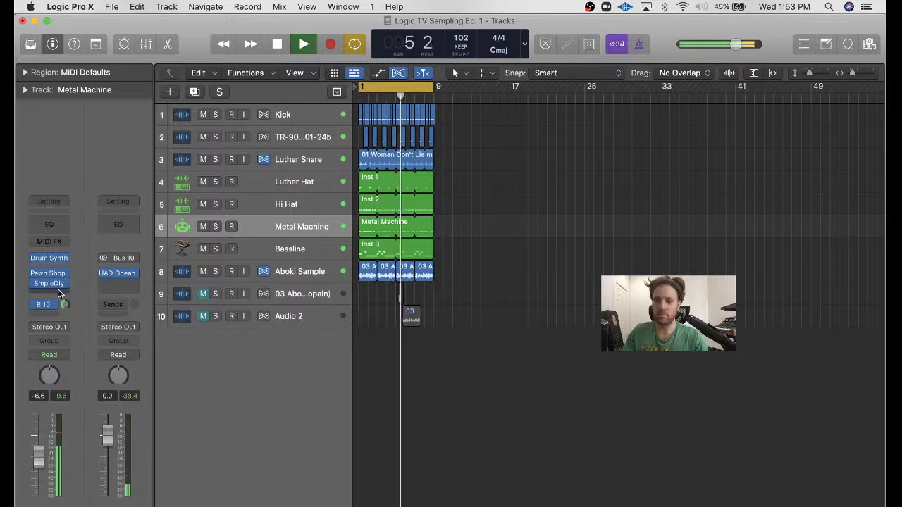
{"action": "left_click", "coordinate": [60, 293]}
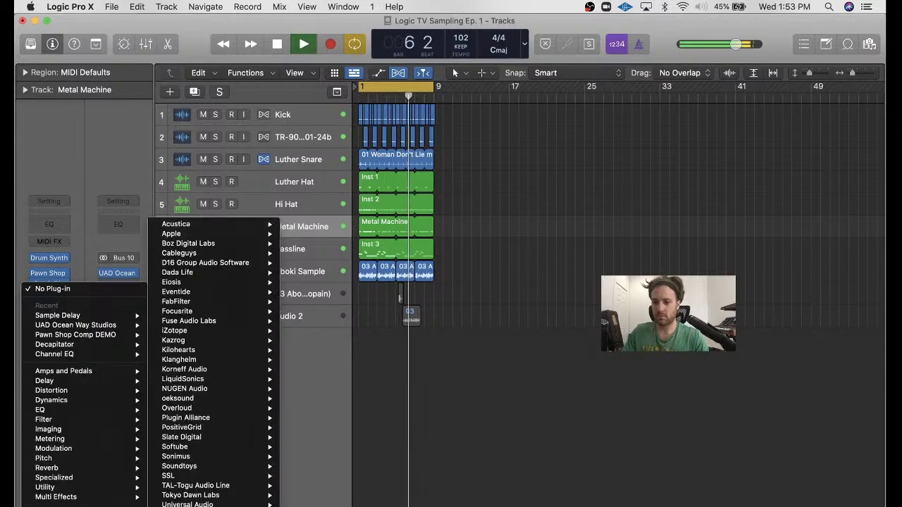
{"action": "left_click", "coordinate": [20, 477]}
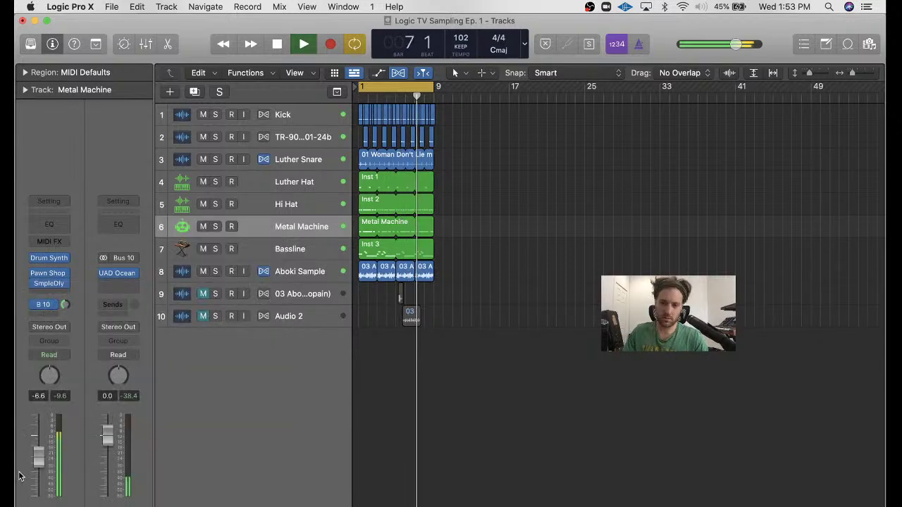
{"action": "left_click_drag", "start_coordinate": [38, 457], "coordinate": [37, 442]}
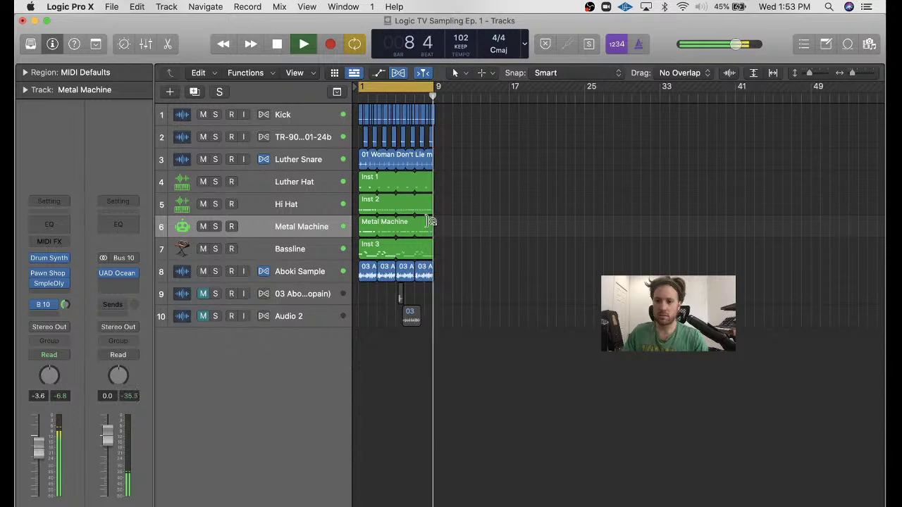
- In the Metal Machine region, replace the two notes at bar 2 beat 2 with a copy of the pair following bar 1 beat 3
{"action": "key", "text": "super+Right"}
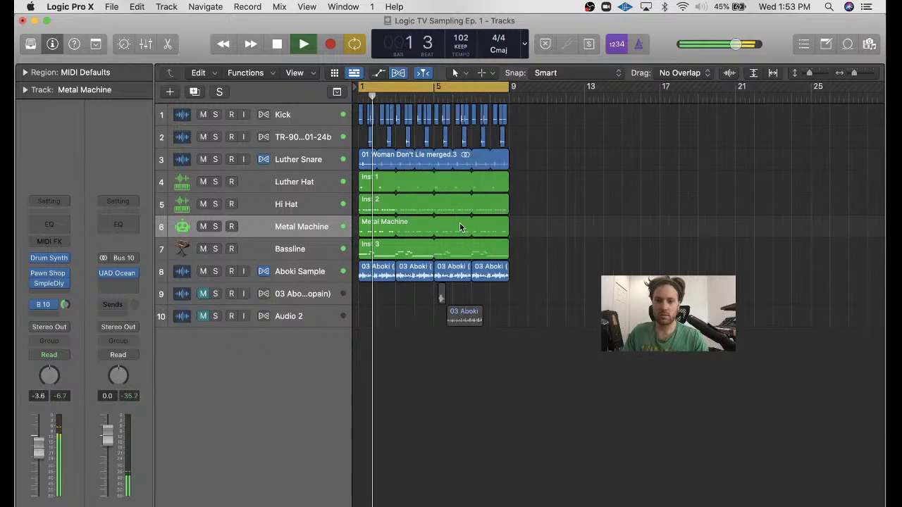
{"action": "double_click", "coordinate": [460, 226]}
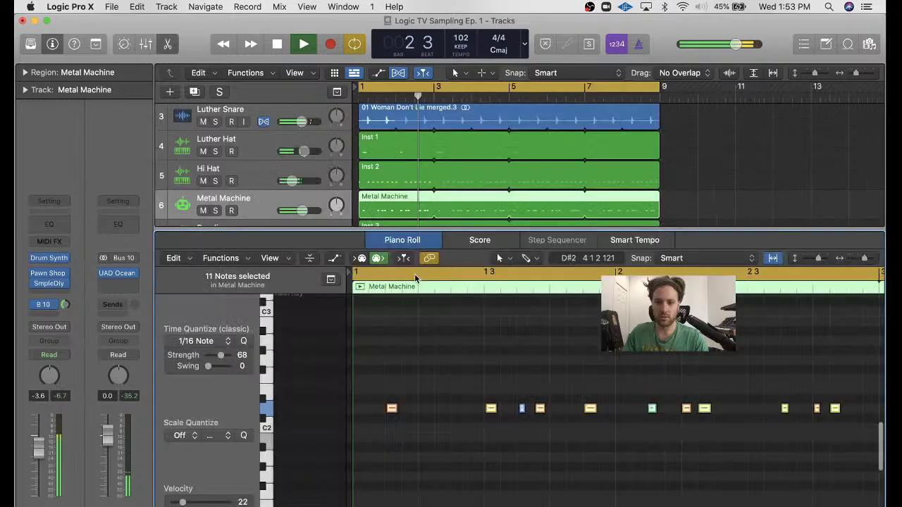
{"action": "key", "text": "space"}
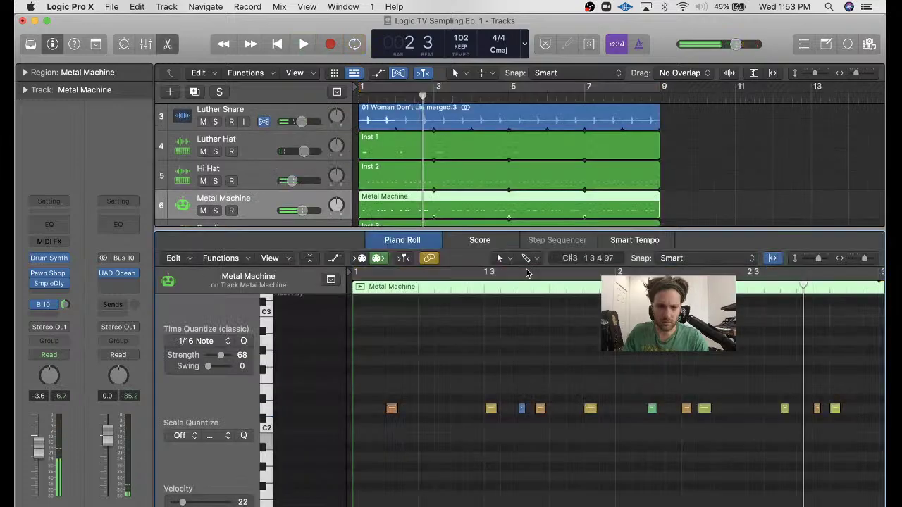
{"action": "left_click", "coordinate": [575, 273]}
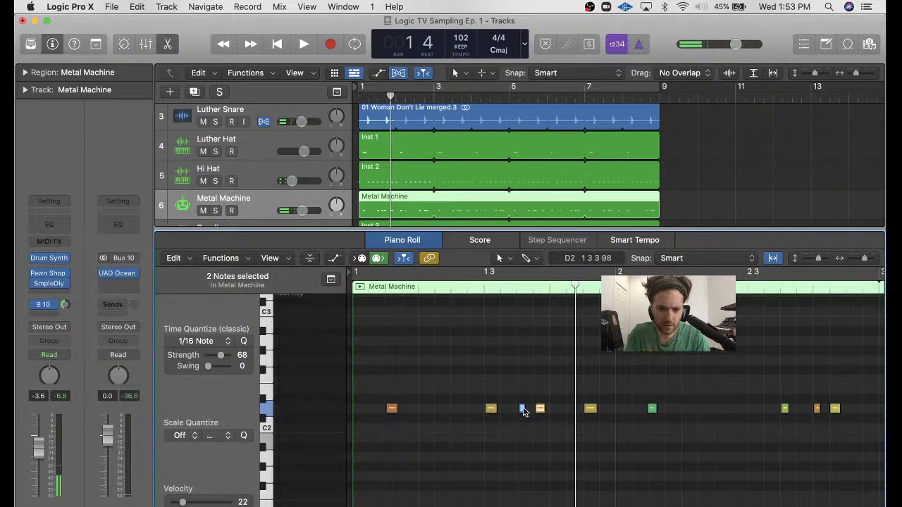
{"action": "left_click_drag", "start_coordinate": [522, 409], "coordinate": [687, 409]}
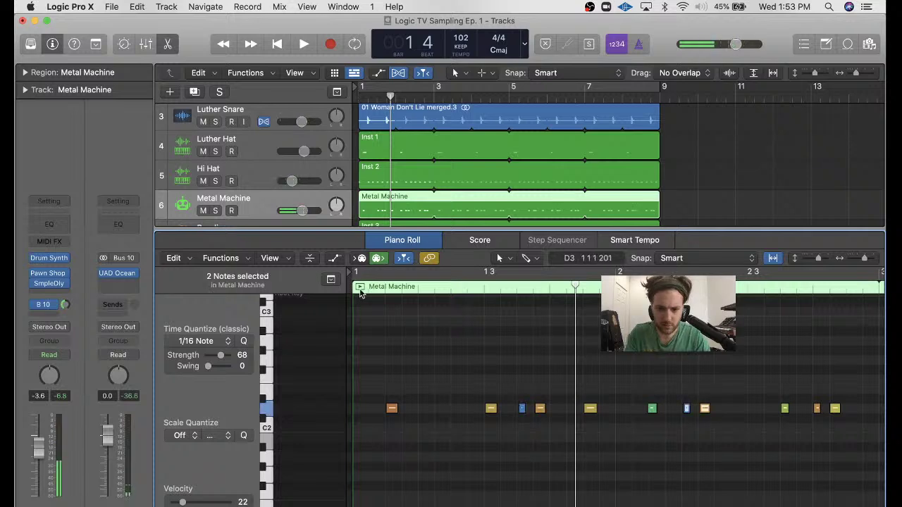
{"action": "key", "text": "space"}
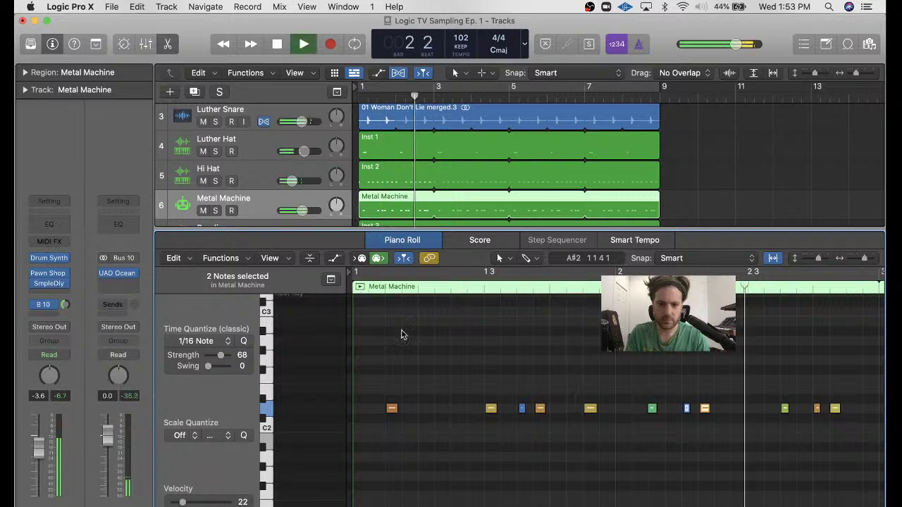
{"action": "key", "text": "space"}
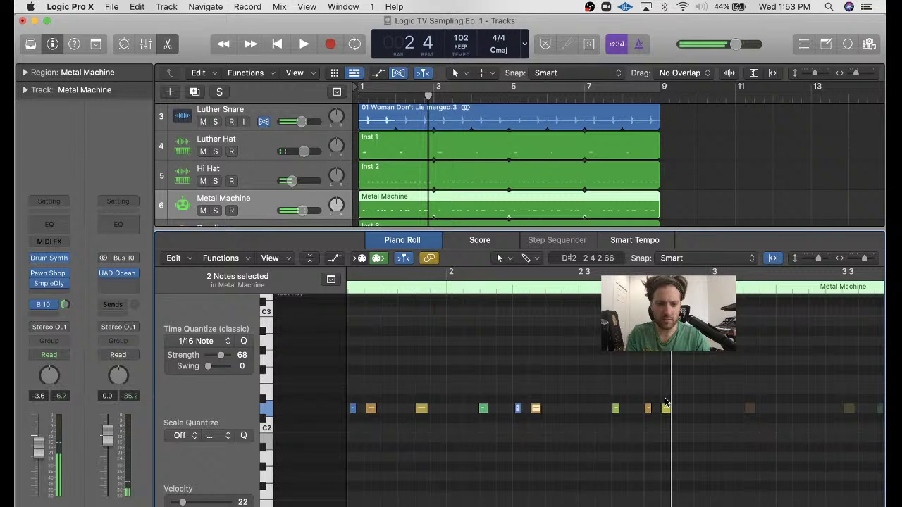
- Replace the Metal Machine notes at bar 2 beat 4 with a copy of the same two-note pair, and add another copy at bar 1 beat 2
{"action": "key", "text": "Delete"}
{"action": "left_click_drag", "start_coordinate": [547, 395], "coordinate": [647, 412]}
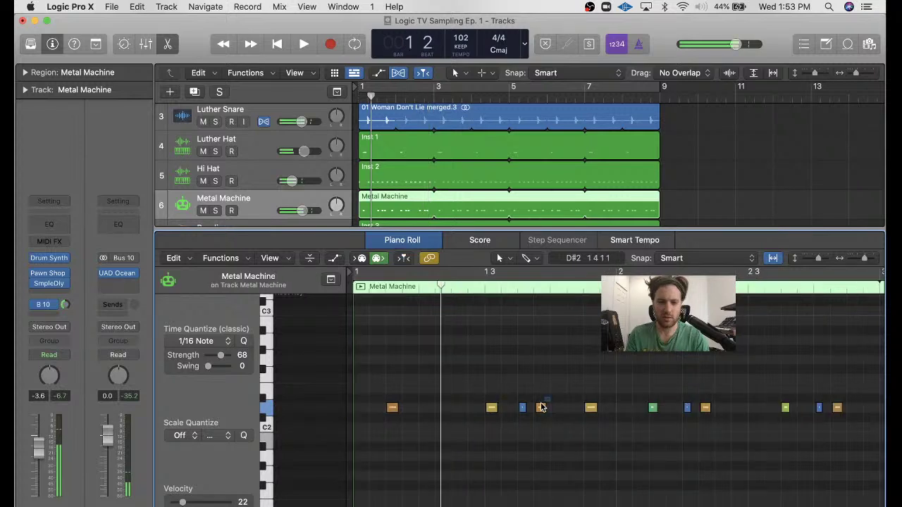
{"action": "left_click_drag", "start_coordinate": [541, 407], "coordinate": [423, 411]}
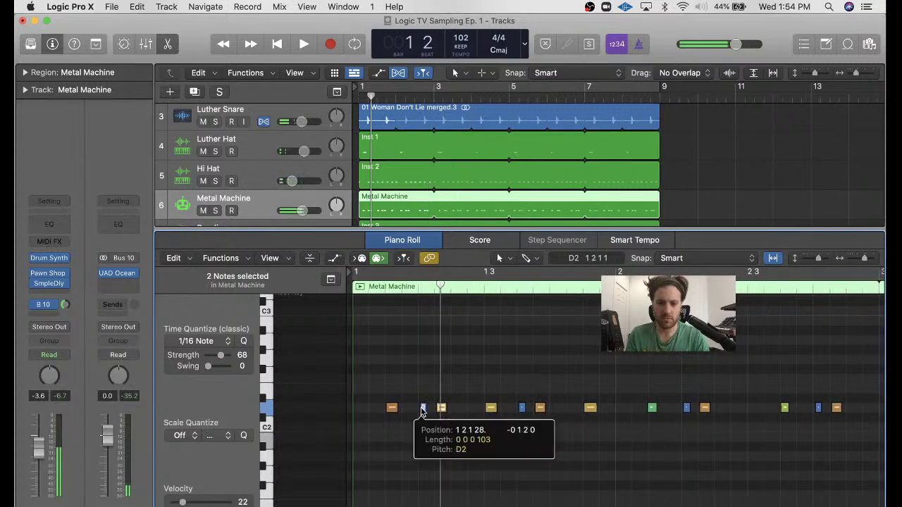
- Lower the Metal Machine volume to -6.6 dB during playback, and re-enable cycle mode with the playhead at bar 1
{"action": "key", "text": "space"}
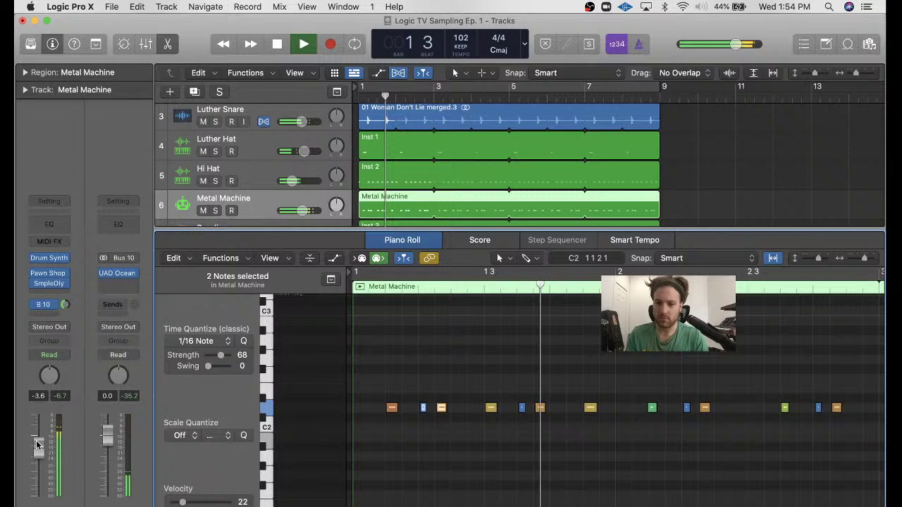
{"action": "left_click_drag", "start_coordinate": [39, 444], "coordinate": [39, 457]}
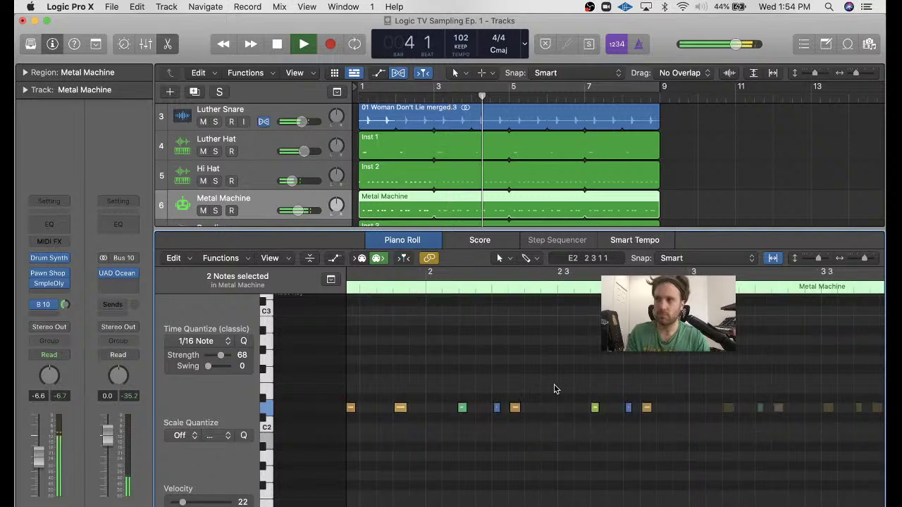
{"action": "mouse_move", "coordinate": [36, 287]}
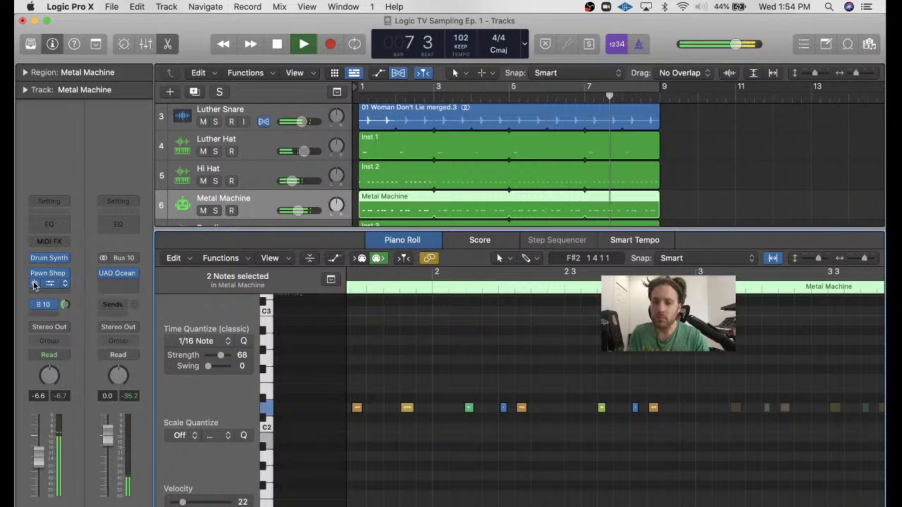
{"action": "left_click", "coordinate": [34, 284]}
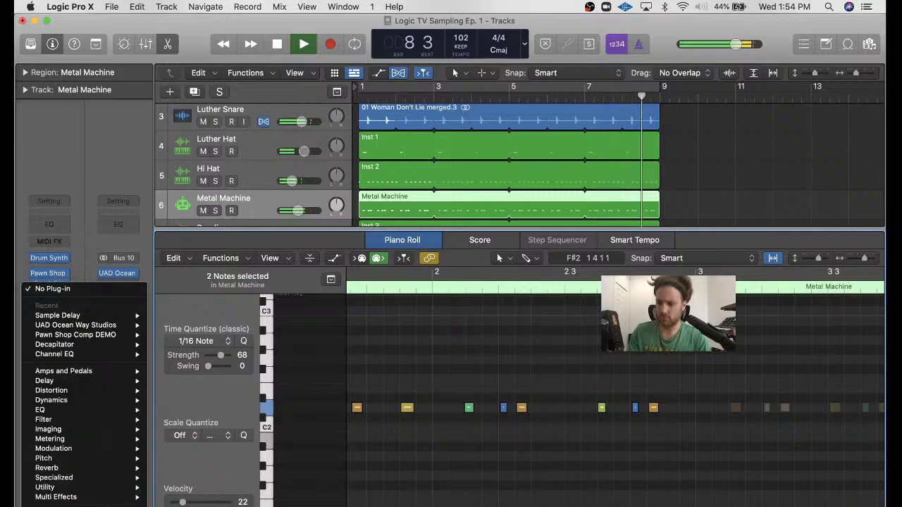
{"action": "left_click", "coordinate": [57, 316]}
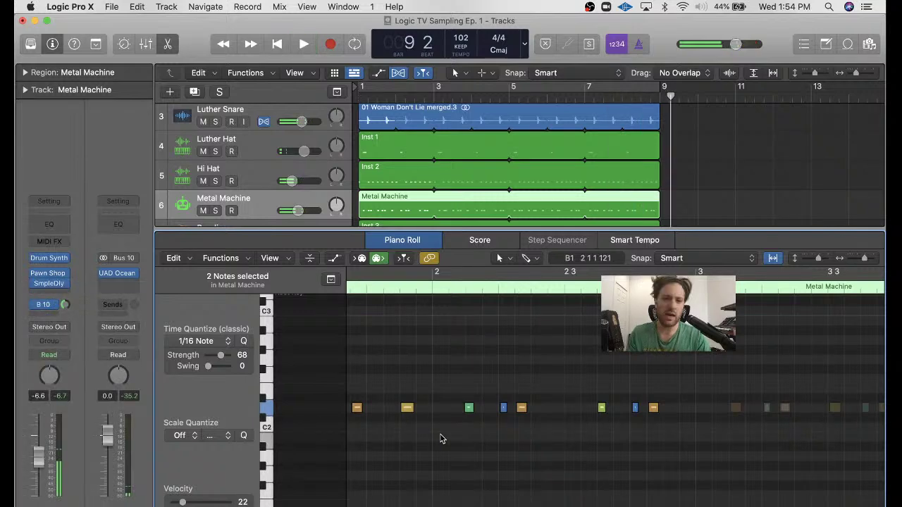
{"action": "key", "text": "c"}
{"action": "key", "text": "Return"}
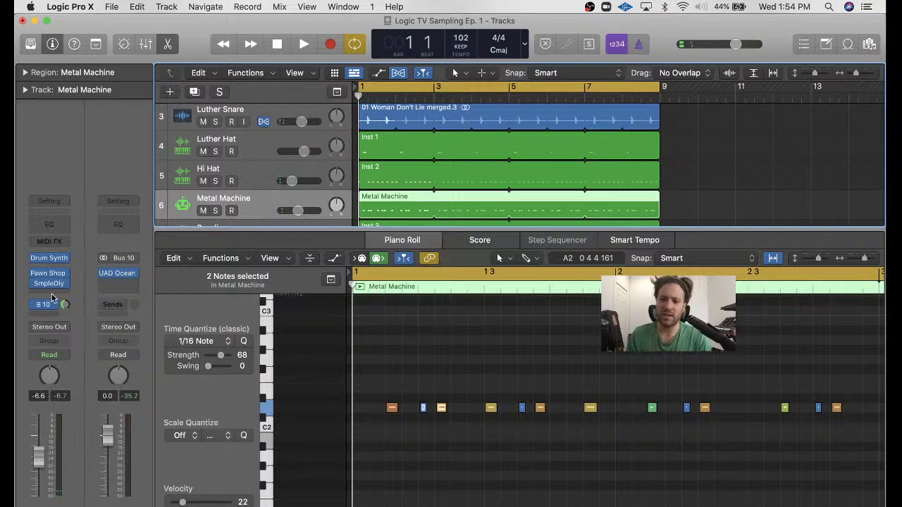
- Insert a stereo UAD Pultec-Pro Legacy after the Sample Delay on Metal Machine and set its high frequency to 10 KCS
{"action": "left_click", "coordinate": [52, 294]}
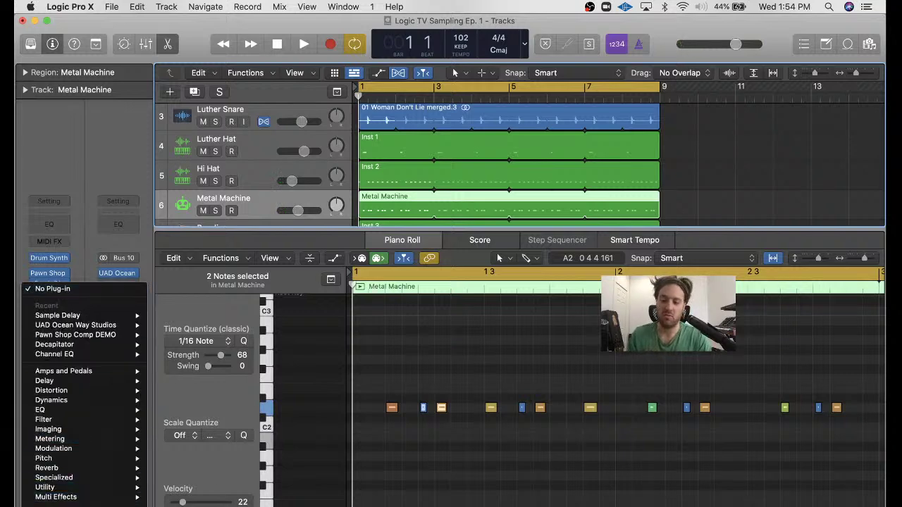
{"action": "mouse_move", "coordinate": [71, 504]}
{"action": "mouse_move", "coordinate": [248, 506]}
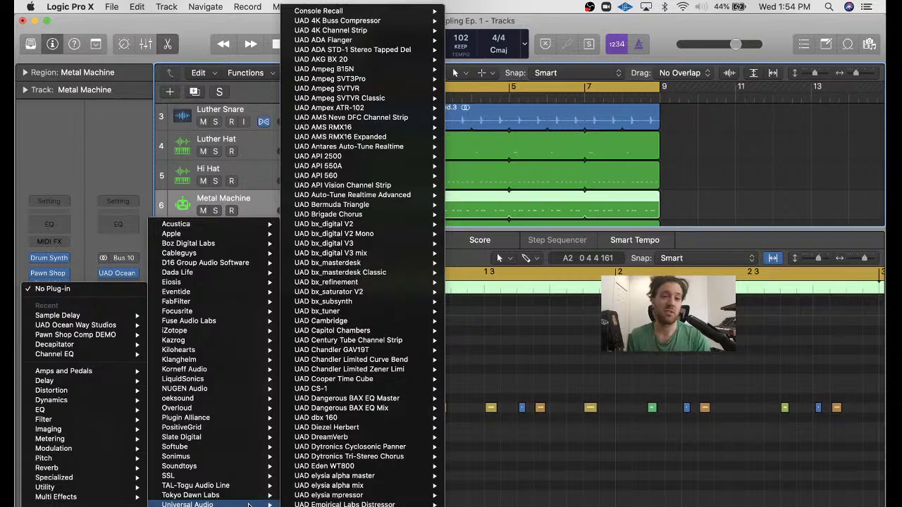
{"action": "mouse_move", "coordinate": [413, 342]}
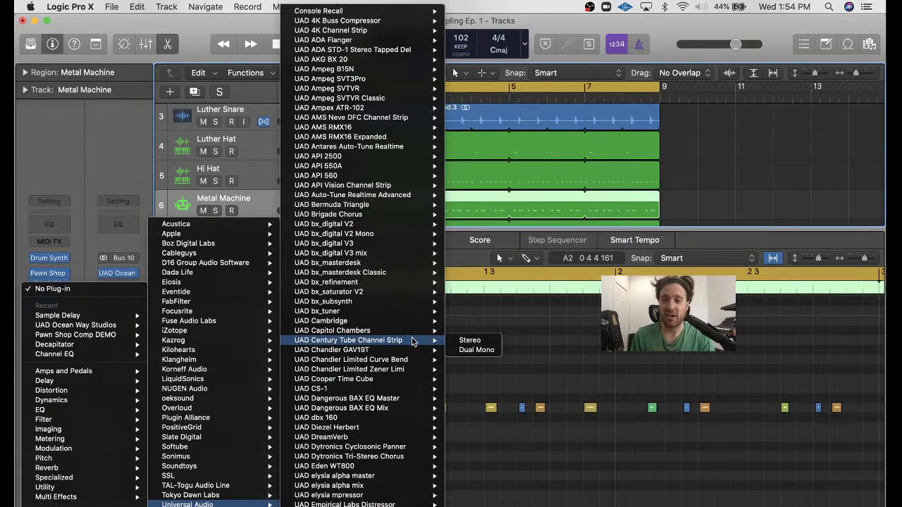
{"action": "scroll", "coordinate": [413, 341], "scroll_direction": "down", "scroll_amount": 20}
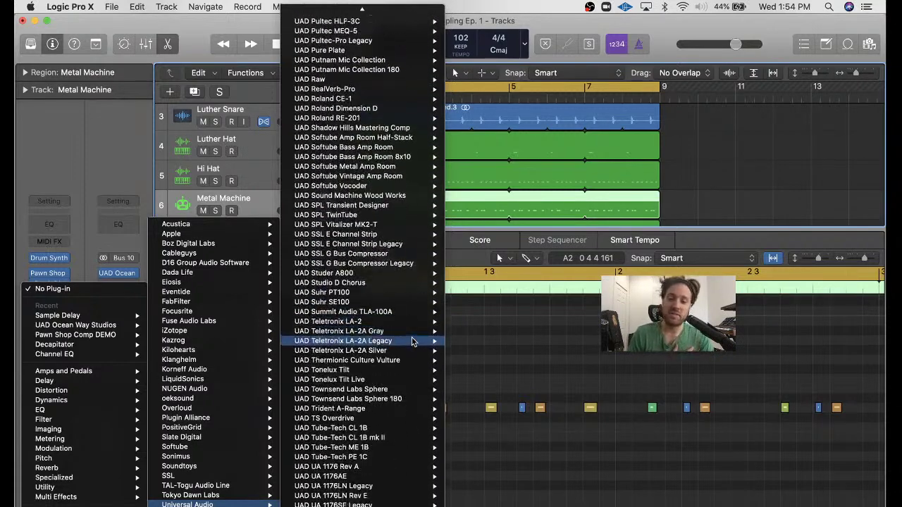
{"action": "scroll", "coordinate": [393, 177], "scroll_direction": "up", "scroll_amount": 10}
{"action": "mouse_move", "coordinate": [384, 174]}
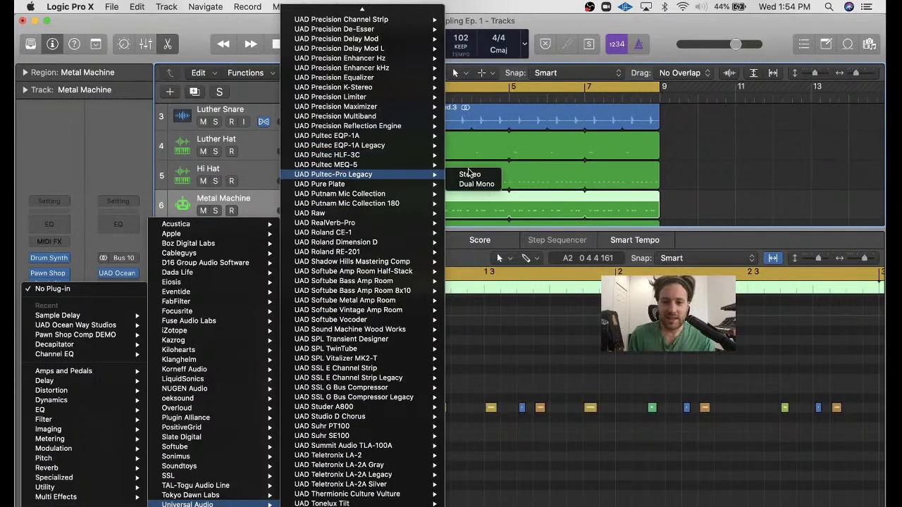
{"action": "left_click", "coordinate": [470, 174]}
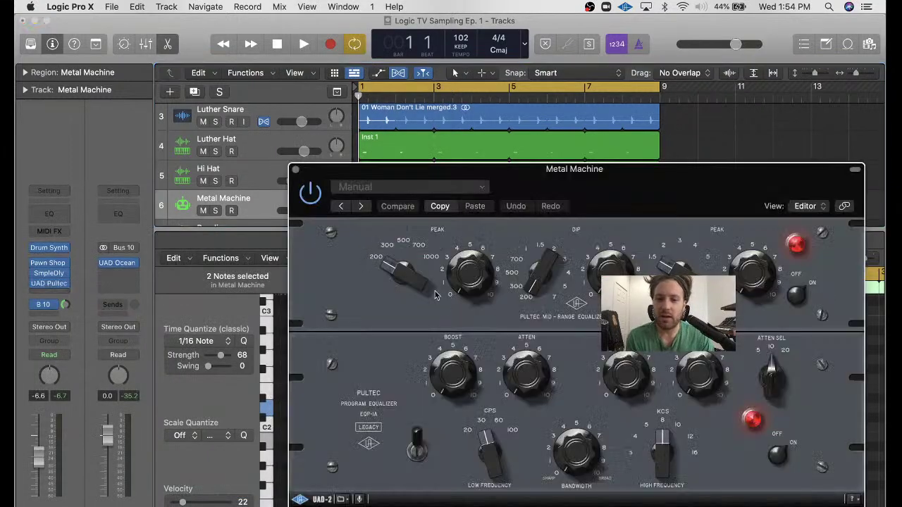
{"action": "left_click_drag", "start_coordinate": [660, 436], "coordinate": [661, 426]}
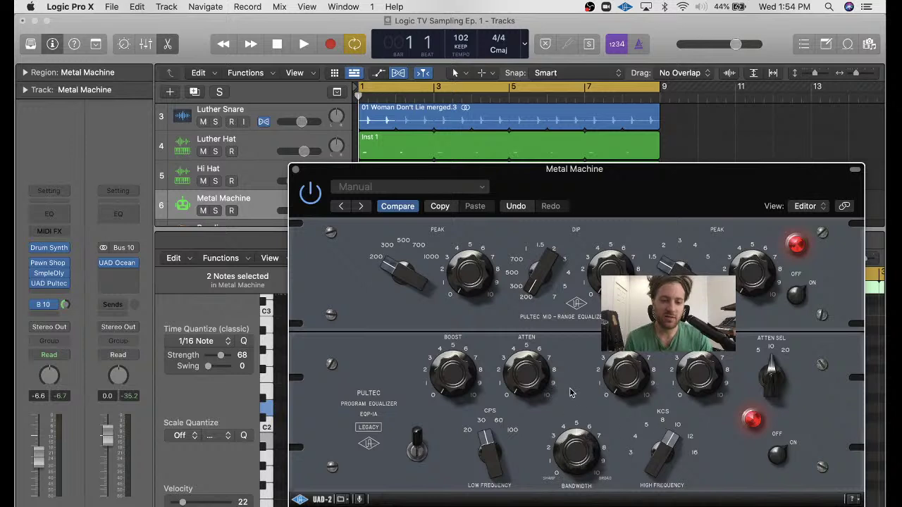
- Play the loop to audition the EQ, and close the Pultec window and the Piano Roll
{"action": "key", "text": "space"}
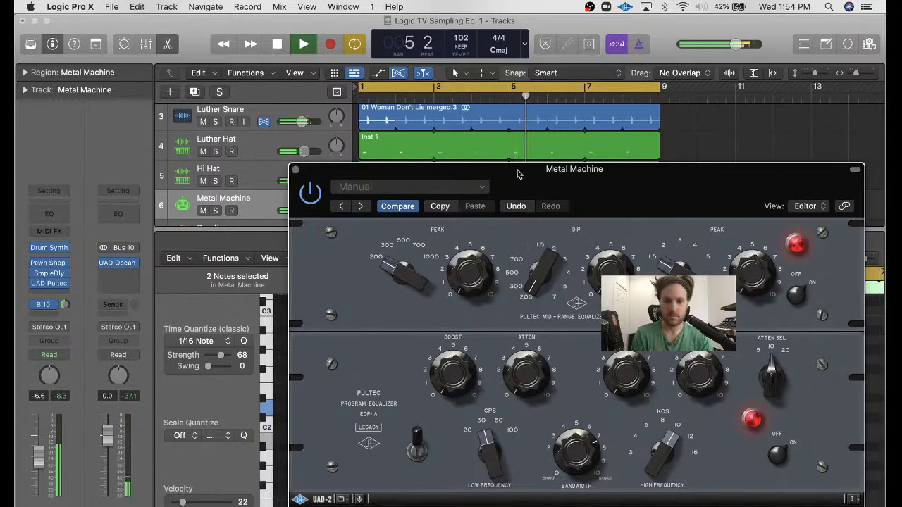
{"action": "left_click", "coordinate": [295, 170]}
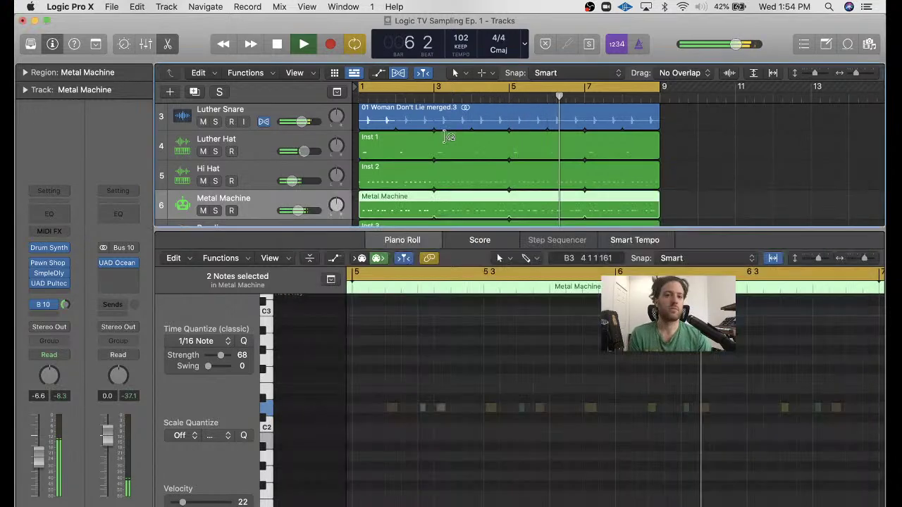
{"action": "left_click", "coordinate": [675, 242]}
{"action": "left_click", "coordinate": [687, 234]}
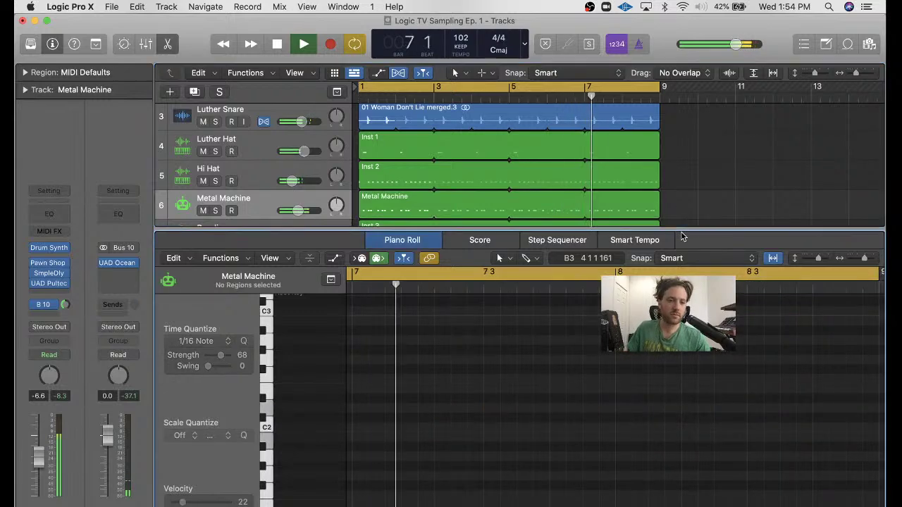
{"action": "key", "text": "p"}
{"action": "key", "text": "super+Left"}
{"action": "key", "text": "super+Left"}
{"action": "key", "text": "super+Left"}
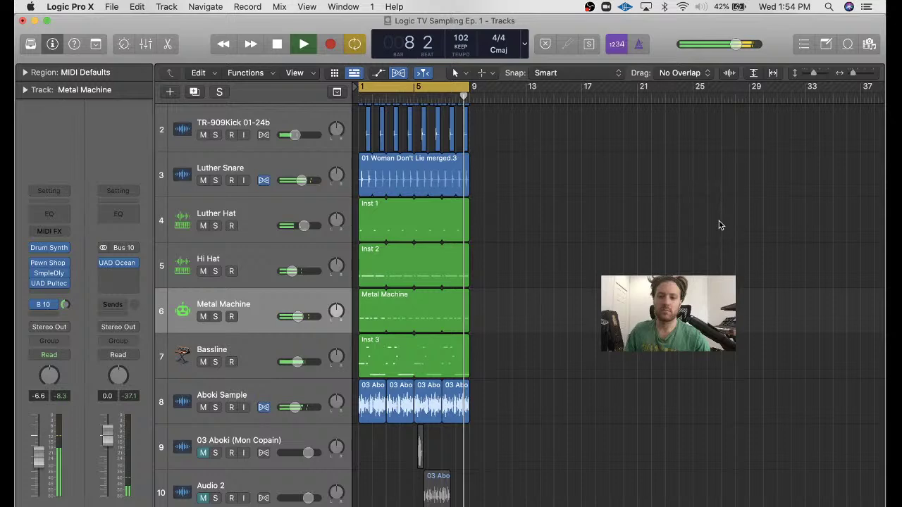
{"action": "key", "text": "space"}
- Delete the two muted tracks below Aboki Sample, 03 Aboki (Mon Copain) and Audio 2, and return the playhead to bar 1
{"action": "key", "text": "super+Up"}
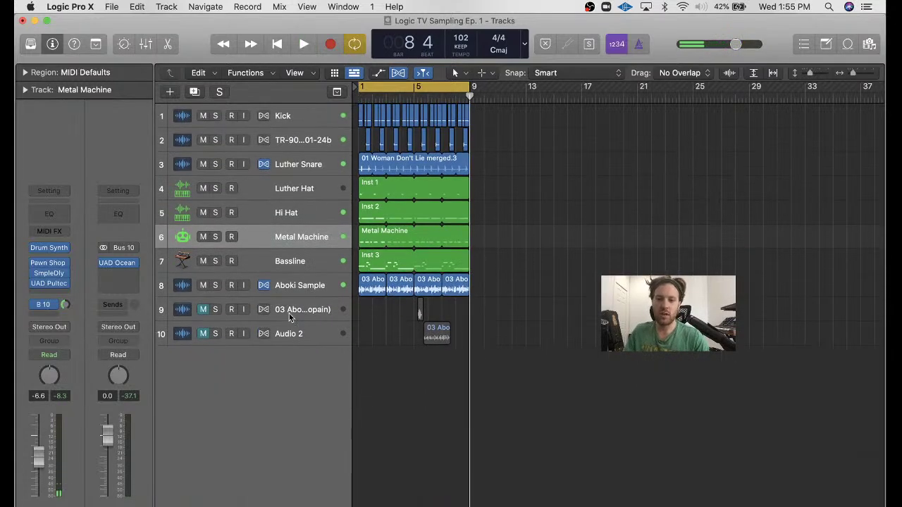
{"action": "left_click", "coordinate": [289, 317]}
{"action": "key", "text": "super+BackSpace"}
{"action": "key", "text": "super+BackSpace"}
{"action": "key", "text": "Return"}
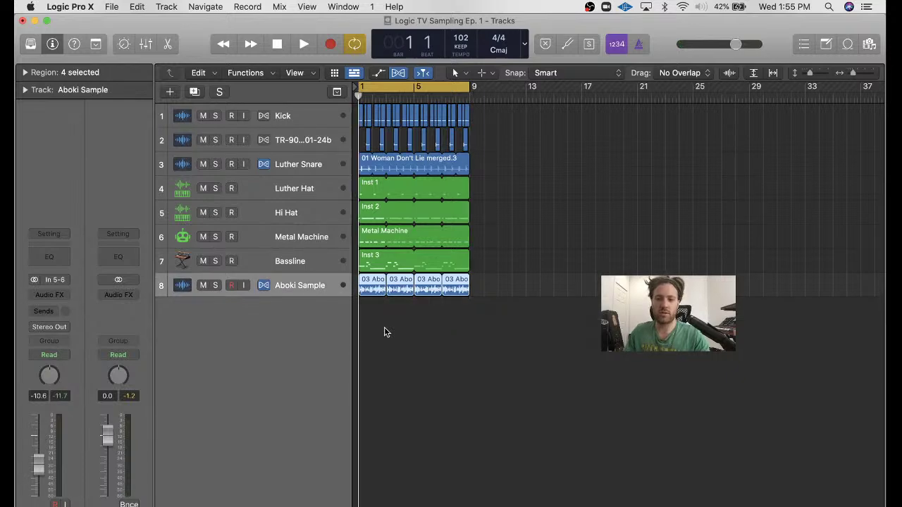
- Create one software instrument track with a stereo Retro Synth below Aboki Sample, and close the synth window
{"action": "left_click", "coordinate": [384, 327]}
{"action": "left_click", "coordinate": [171, 92]}
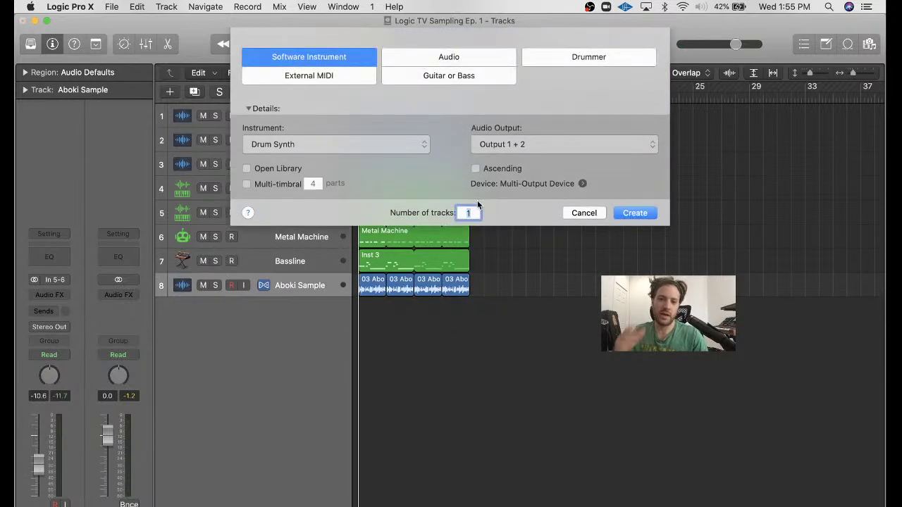
{"action": "left_click", "coordinate": [344, 74]}
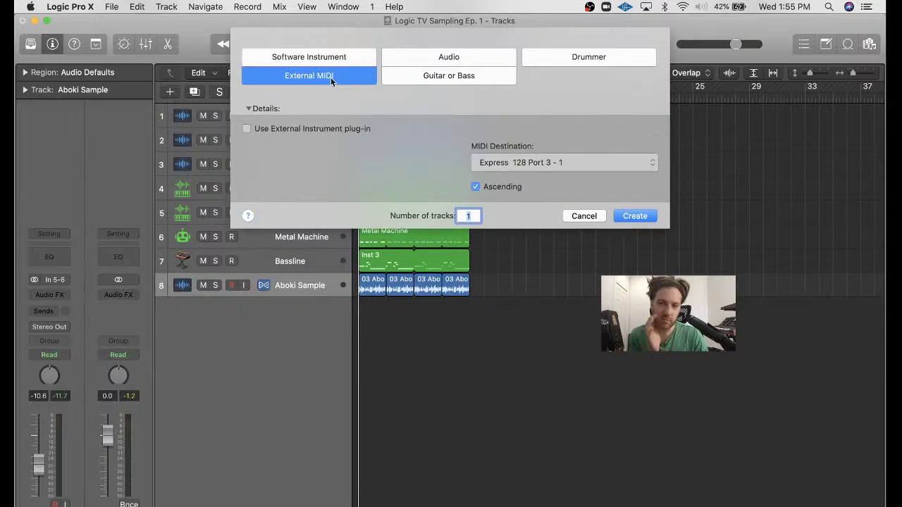
{"action": "left_click", "coordinate": [329, 59]}
{"action": "left_click", "coordinate": [297, 146]}
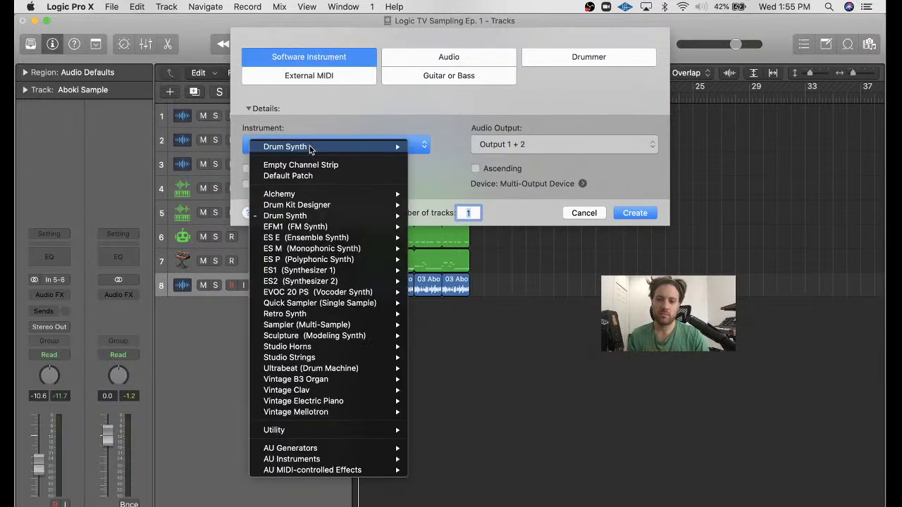
{"action": "mouse_move", "coordinate": [346, 329]}
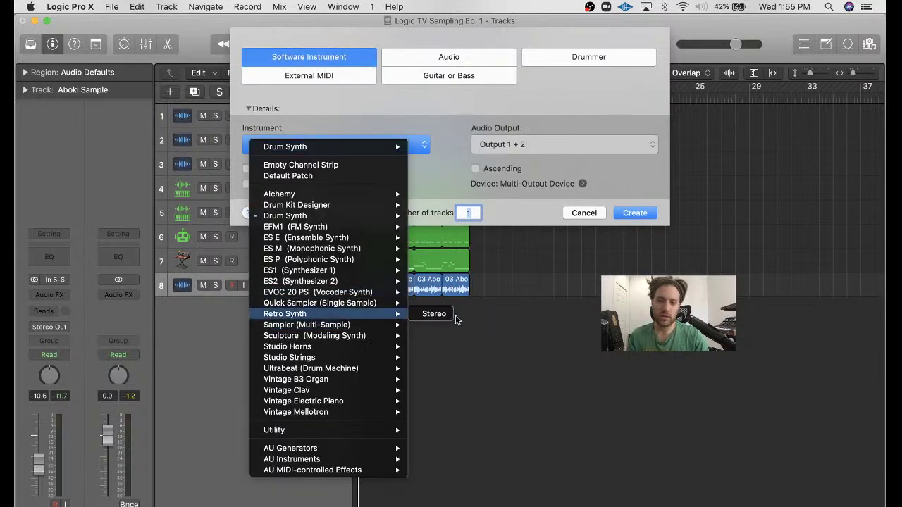
{"action": "left_click", "coordinate": [454, 317]}
{"action": "left_click", "coordinate": [630, 214]}
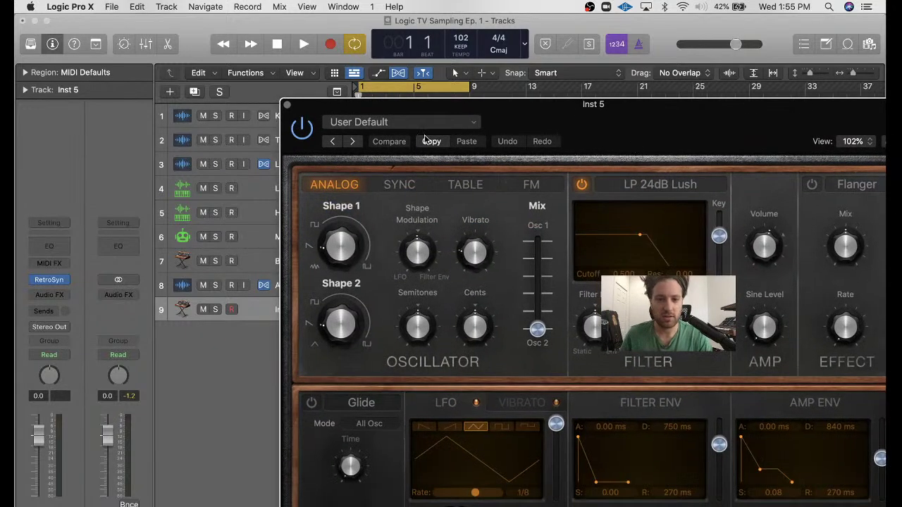
{"action": "left_click", "coordinate": [289, 105]}
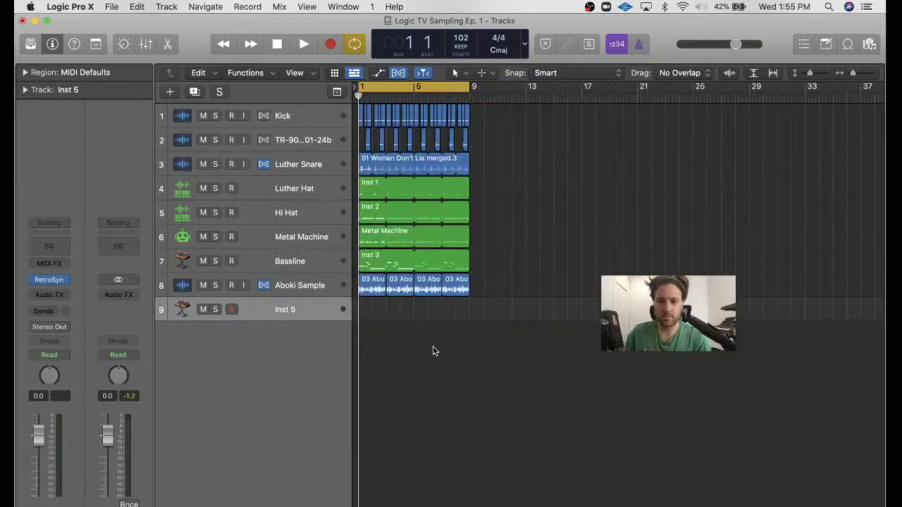
- Draw two one-bar MIDI regions at bars 1 and 2 on the Retro Synth track and glue them into one
{"action": "key", "text": "t"}
{"action": "key", "text": "p"}
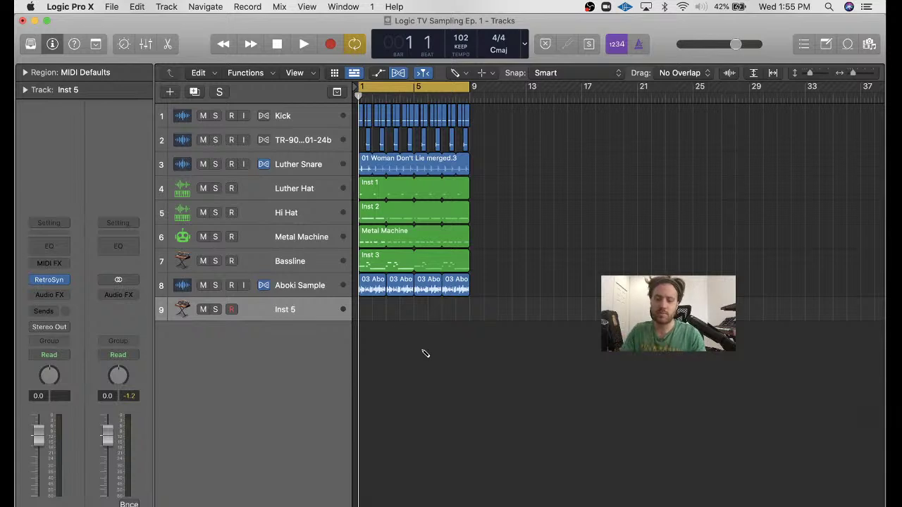
{"action": "left_click", "coordinate": [373, 314]}
{"action": "left_click", "coordinate": [378, 313]}
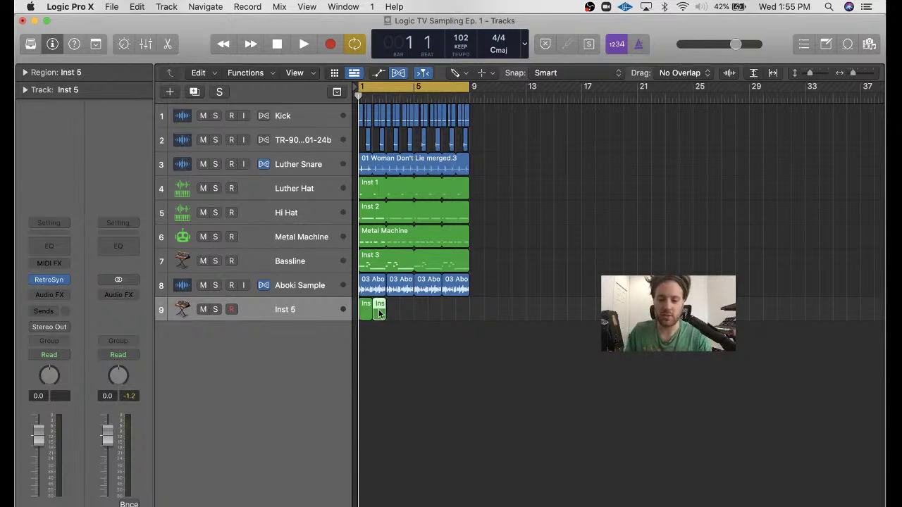
{"action": "key", "text": "t"}
{"action": "key", "text": "e"}
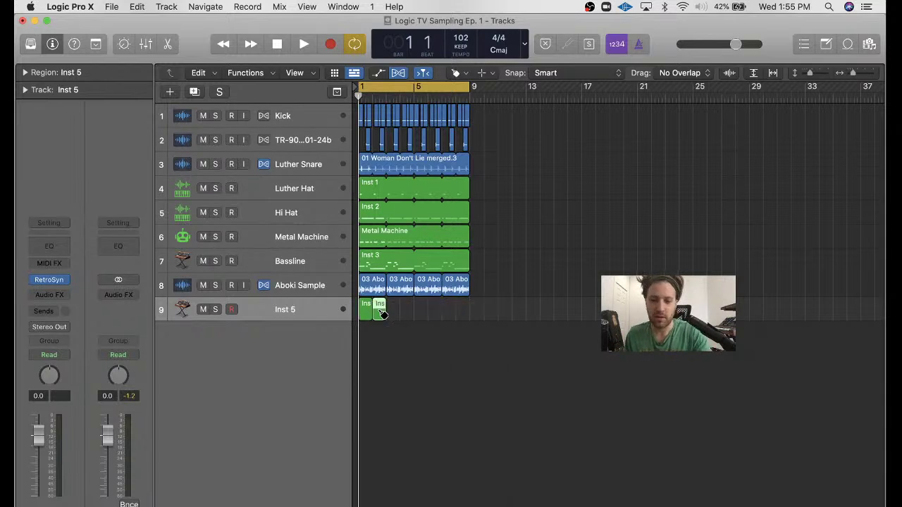
{"action": "left_click", "coordinate": [381, 314]}
{"action": "key", "text": "space"}
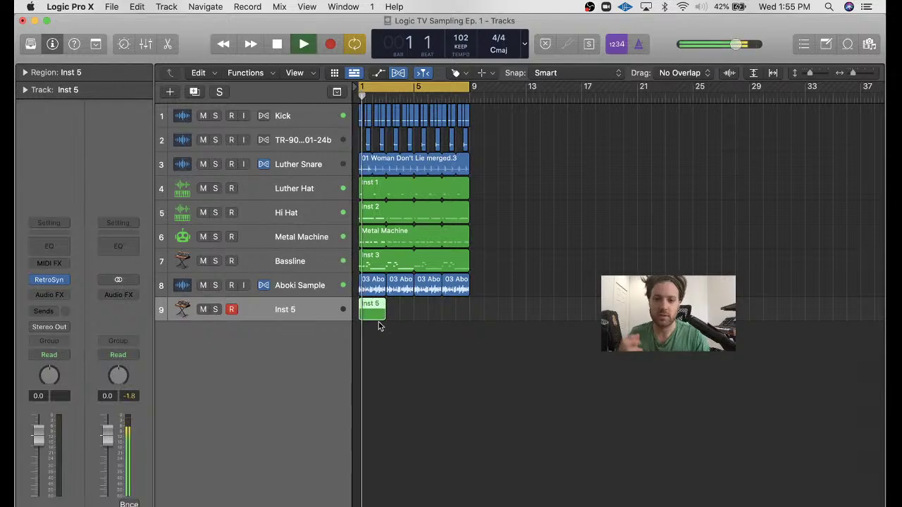
{"action": "key", "text": "space"}
- Open the new region in an enlarged Piano Roll and draw a D3 note at bar 1, stretched to about one bar
{"action": "key", "text": "p"}
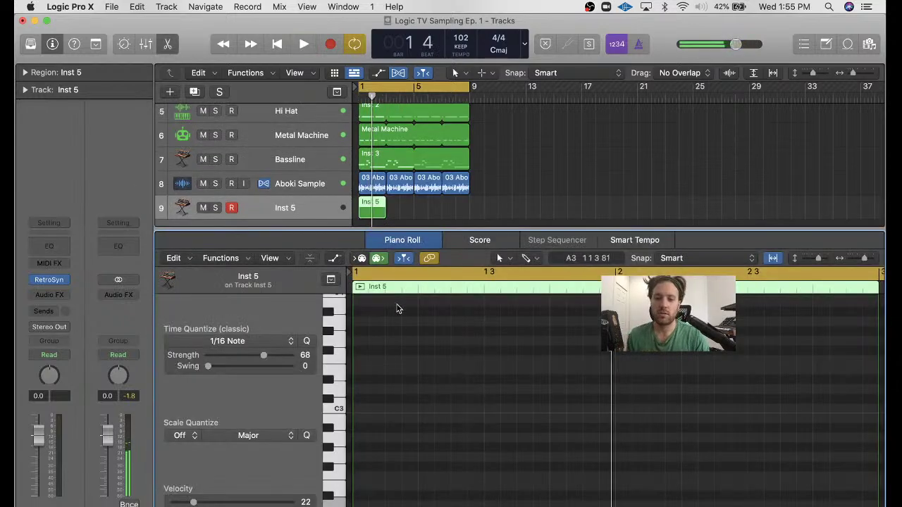
{"action": "left_click_drag", "start_coordinate": [425, 230], "coordinate": [423, 138]}
{"action": "key", "text": "t"}
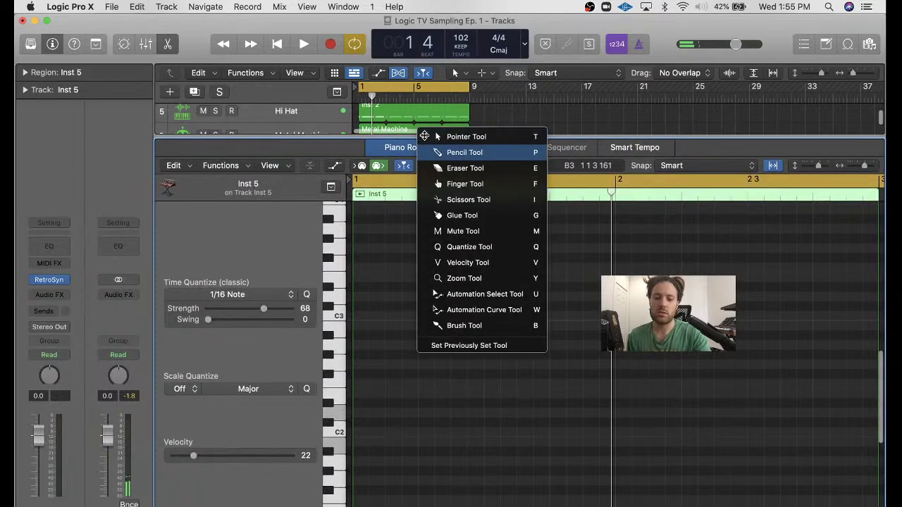
{"action": "key", "text": "p"}
{"action": "left_click", "coordinate": [336, 310]}
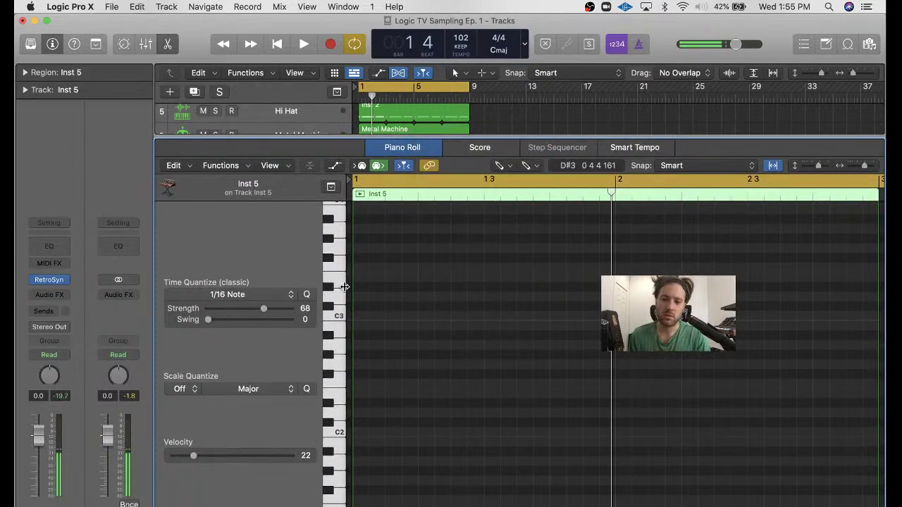
{"action": "left_click", "coordinate": [336, 300]}
{"action": "left_click", "coordinate": [355, 296]}
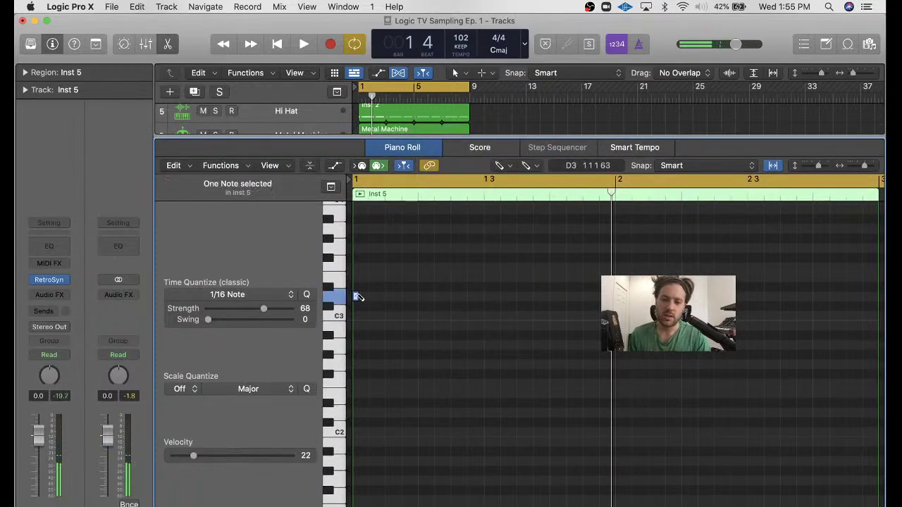
{"action": "left_click_drag", "start_coordinate": [358, 296], "coordinate": [610, 296]}
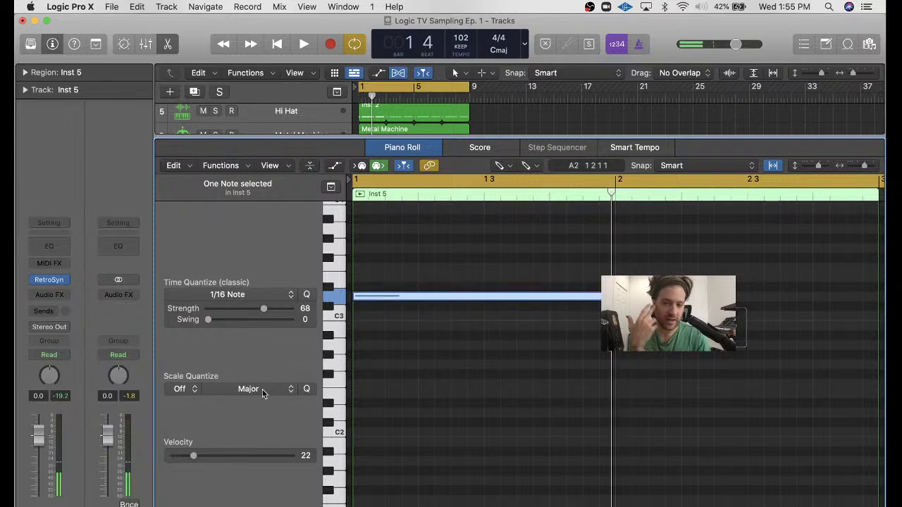
- Set the D3 note's velocity to 86 and audition it from bar 1
{"action": "left_click_drag", "start_coordinate": [194, 459], "coordinate": [253, 460]}
{"action": "key", "text": "Return"}
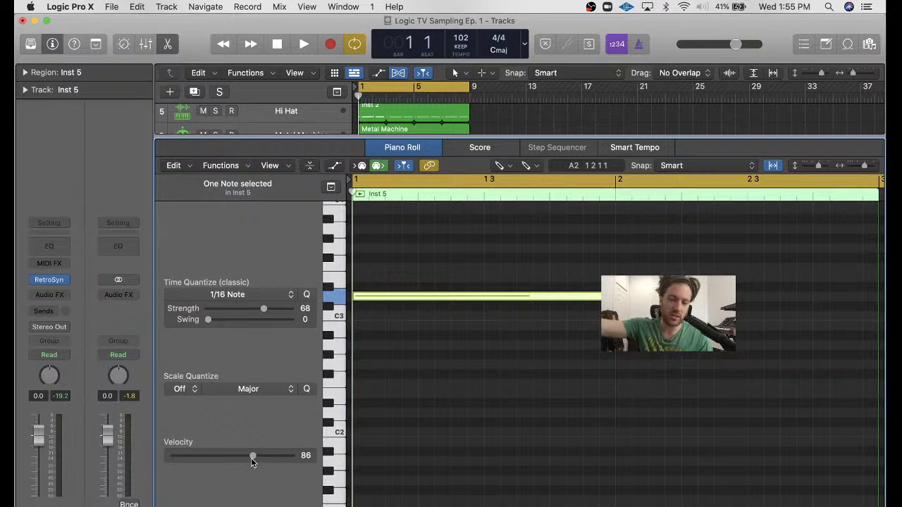
{"action": "key", "text": "space"}
{"action": "key", "text": "space"}
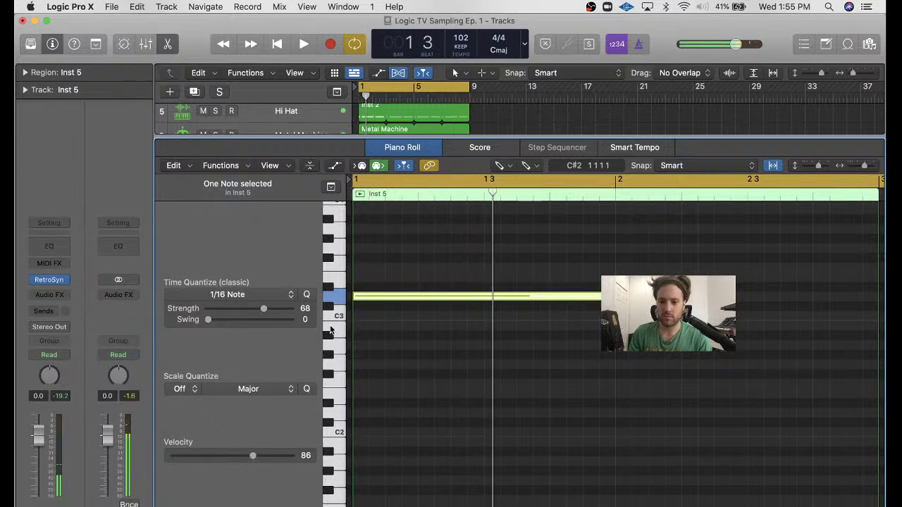
- Switch back to the Pointer tool, solo the Retro Synth region and play it briefly from bar 1
{"action": "key", "text": "t"}
{"action": "key", "text": "t"}
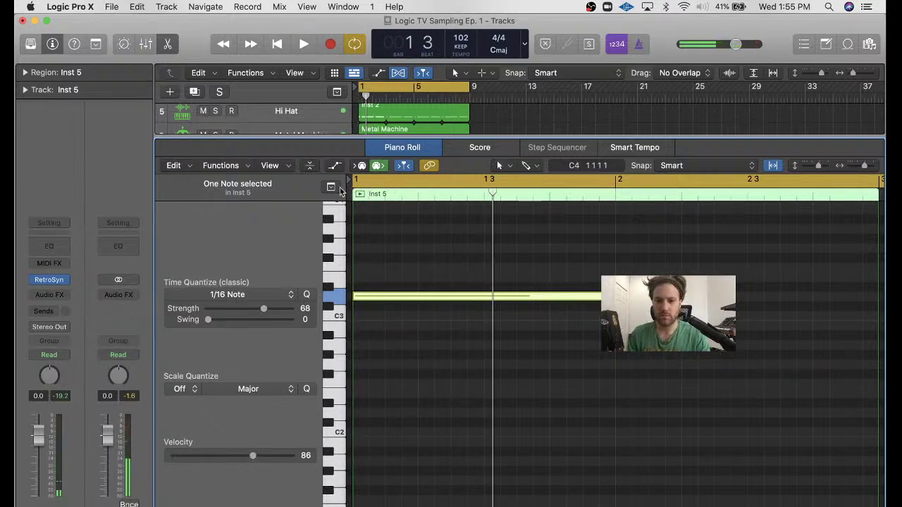
{"action": "key", "text": "ctrl+s"}
{"action": "key", "text": "Return"}
{"action": "key", "text": "space"}
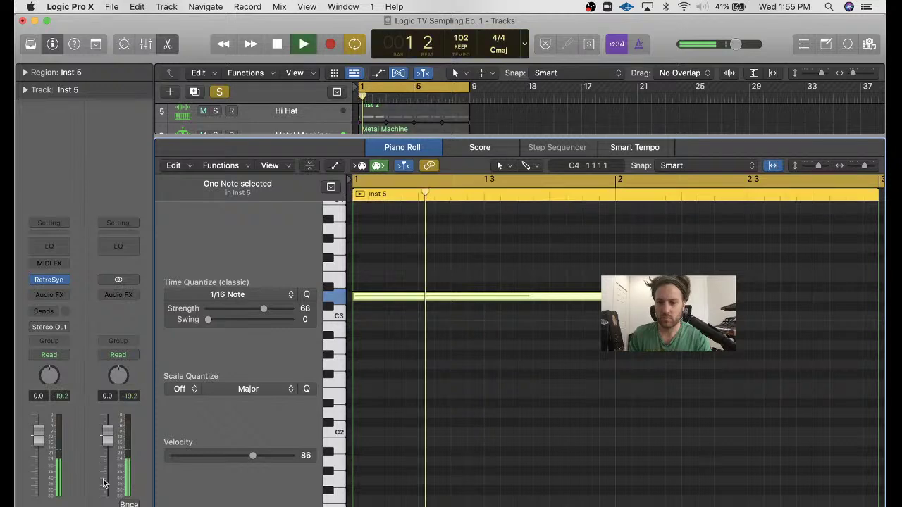
{"action": "key", "text": "space"}
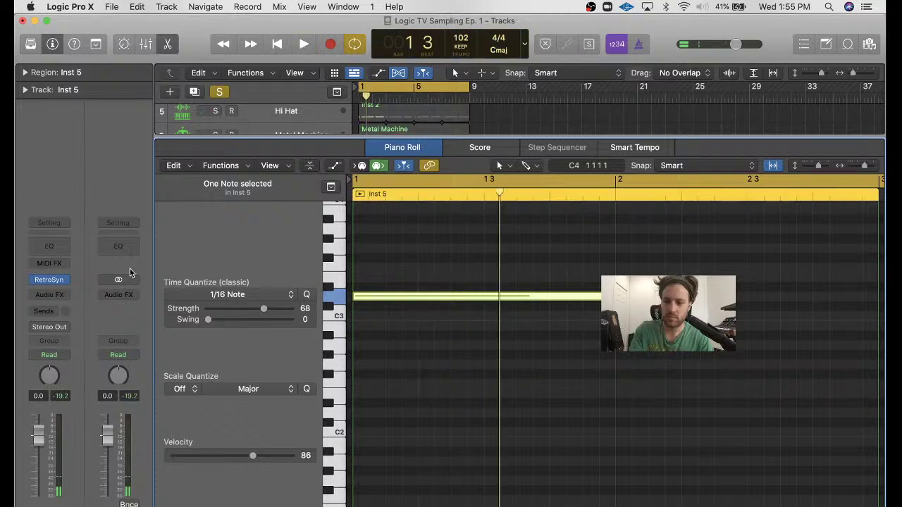
- In the Retro Synth, set the amp envelope to 5400 ms decay and 0.54 sustain, and the filter to cutoff 0.762, resonance 0.02
{"action": "key", "text": "v"}
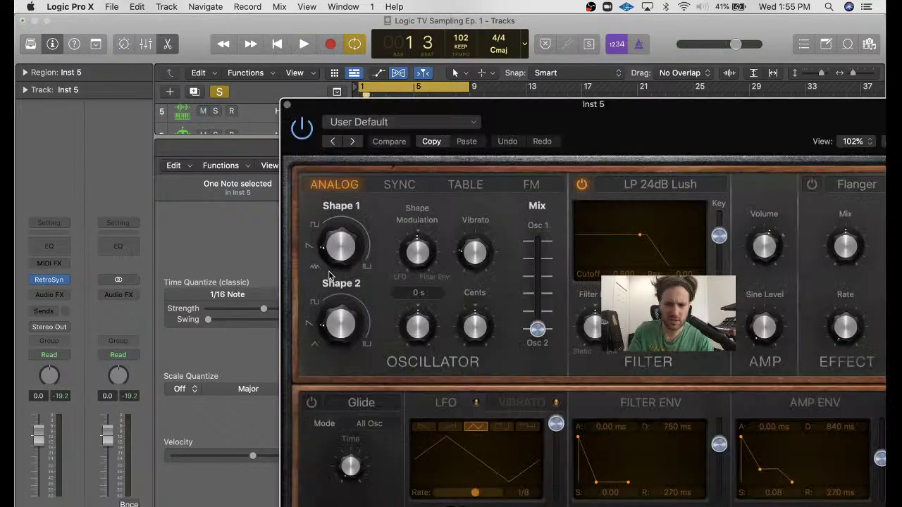
{"action": "left_click_drag", "start_coordinate": [494, 104], "coordinate": [391, 31]}
{"action": "left_click_drag", "start_coordinate": [657, 397], "coordinate": [671, 380]}
{"action": "left_click_drag", "start_coordinate": [538, 163], "coordinate": [574, 169]}
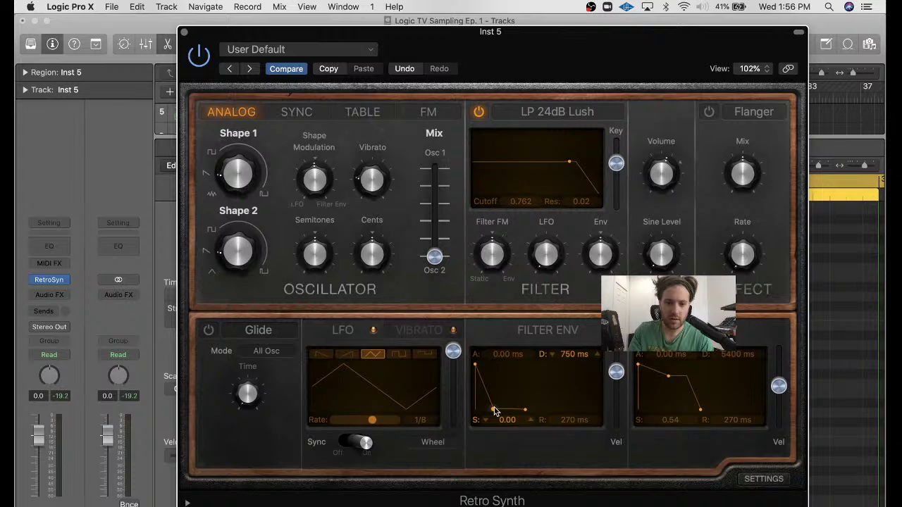
- Shape the Retro Synth filter envelope to 1400 ms decay, 0.38 sustain and 1200 ms release
{"action": "left_click_drag", "start_coordinate": [495, 410], "coordinate": [496, 382]}
{"action": "left_click_drag", "start_coordinate": [525, 410], "coordinate": [536, 413]}
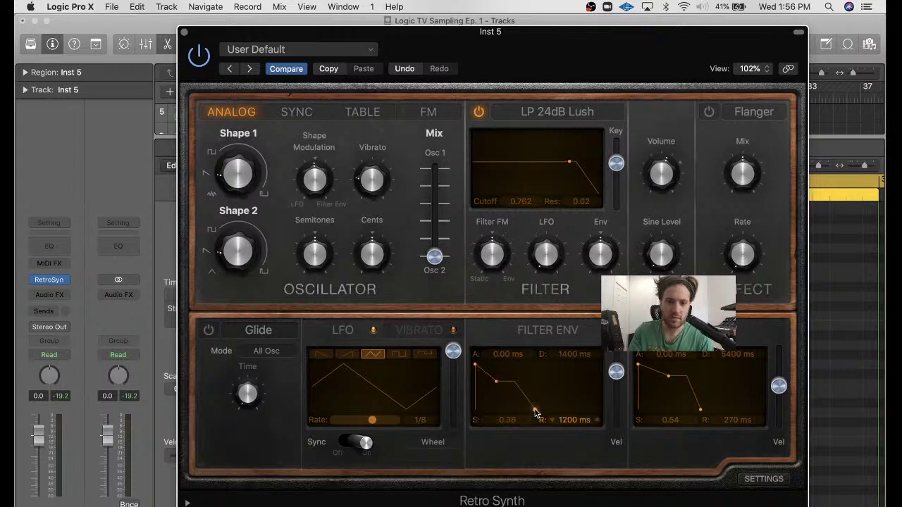
{"action": "key", "text": "v"}
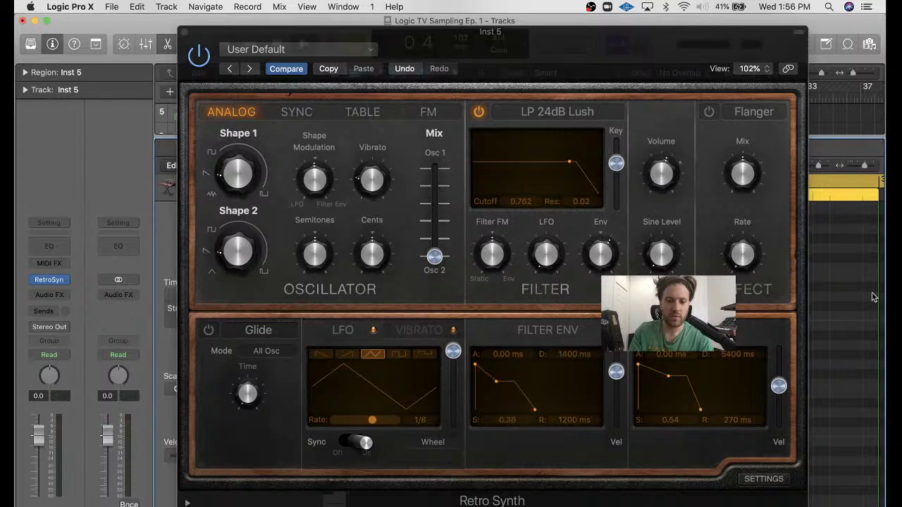
- Set the filter envelope to 590 ms decay and 0.07 sustain, the filter cutoff to 0.654, resonance to 0.04 and envelope amount to 0.29
{"action": "left_click_drag", "start_coordinate": [497, 382], "coordinate": [493, 399]}
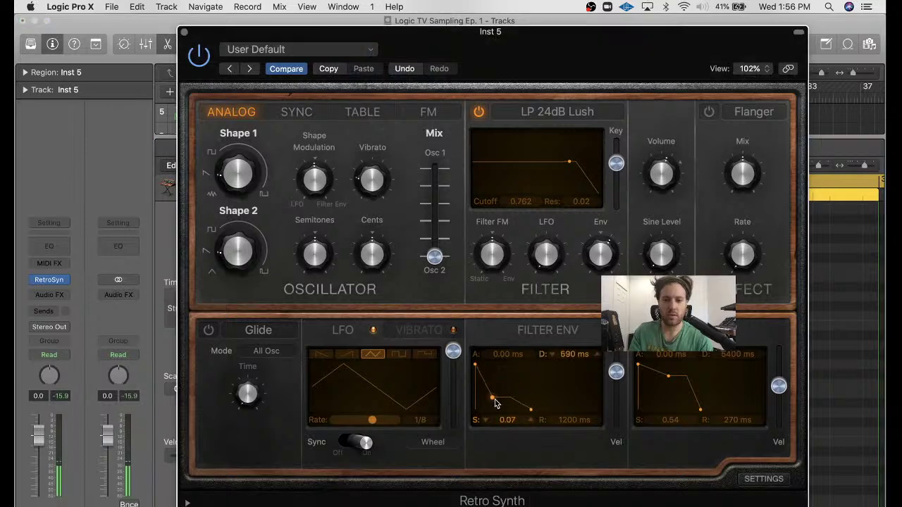
{"action": "left_click_drag", "start_coordinate": [564, 166], "coordinate": [557, 164]}
{"action": "left_click_drag", "start_coordinate": [601, 255], "coordinate": [594, 258]}
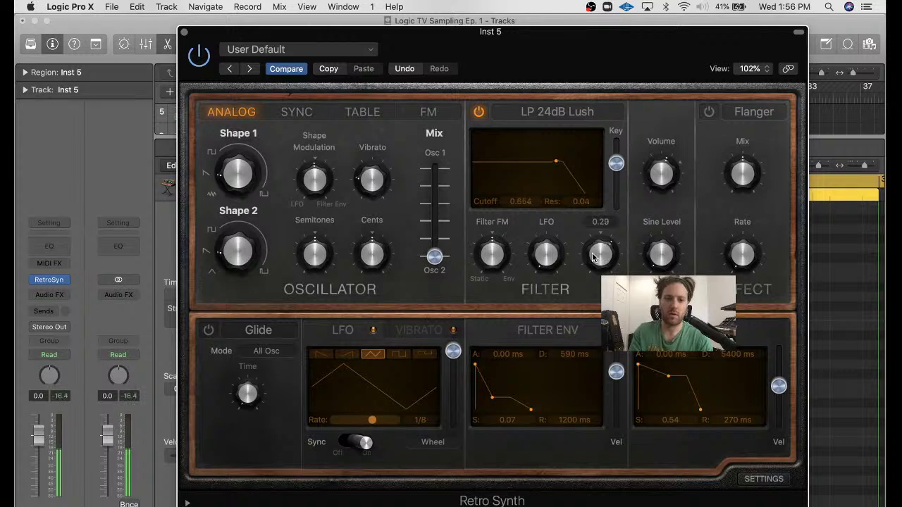
- Set the filter envelope to 49 ms attack, 1700 ms decay and 0.01 sustain, and close the Retro Synth window
{"action": "mouse_move", "coordinate": [493, 399]}
{"action": "left_mouse_down"}
{"action": "mouse_move", "coordinate": [521, 391]}
{"action": "mouse_move", "coordinate": [496, 400]}
{"action": "left_mouse_up"}
{"action": "left_click_drag", "start_coordinate": [476, 365], "coordinate": [485, 368]}
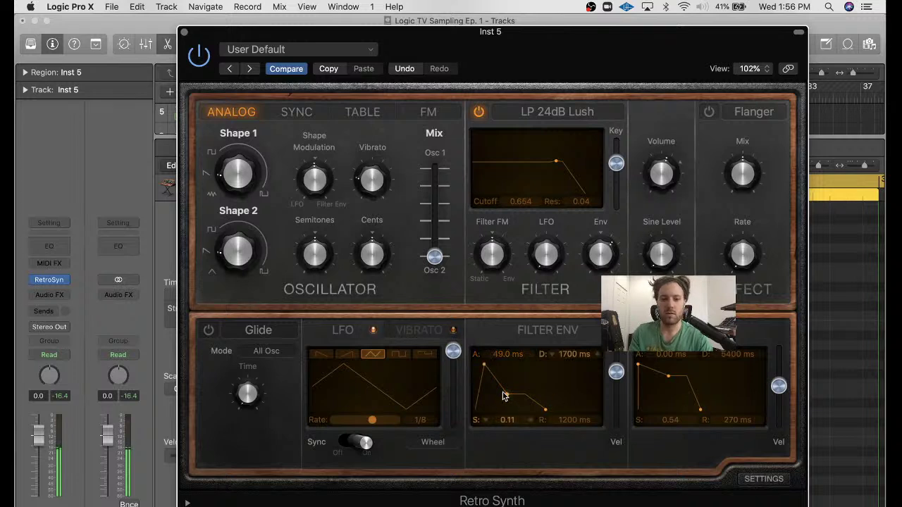
{"action": "left_click_drag", "start_coordinate": [506, 395], "coordinate": [505, 406]}
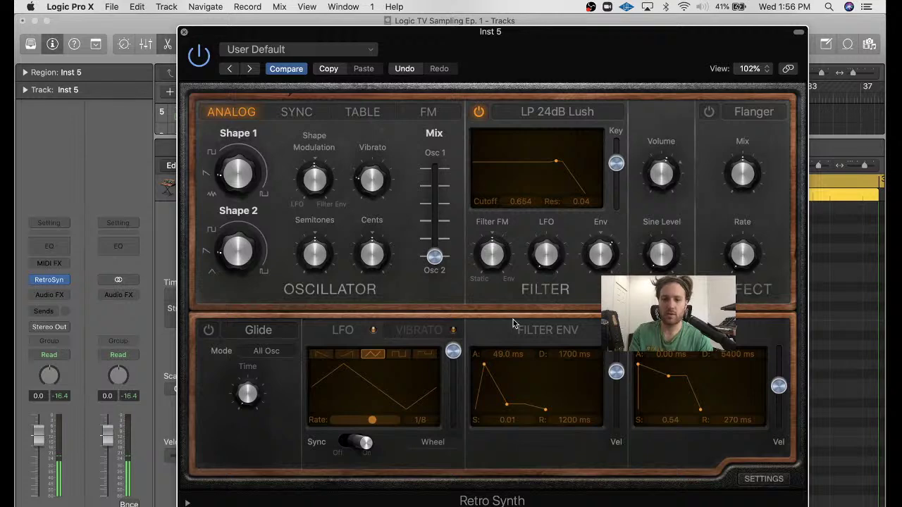
{"action": "key", "text": "super+w"}
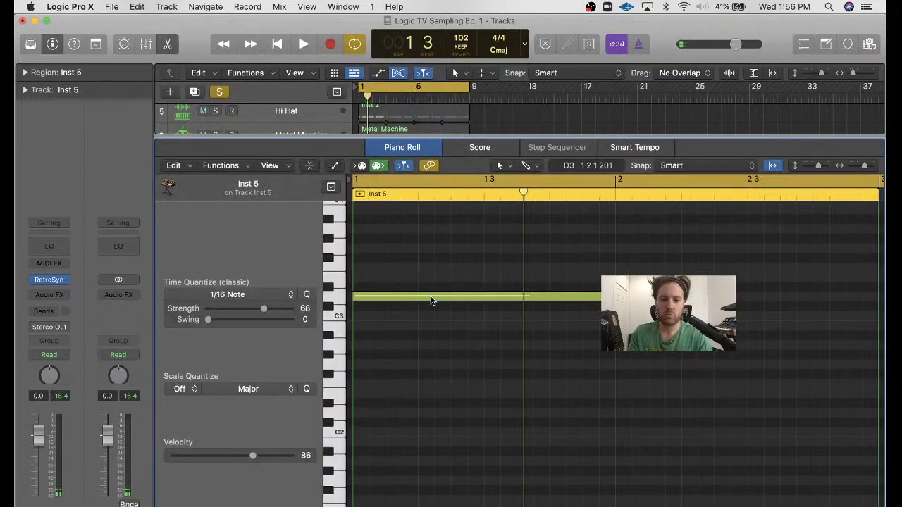
- Copy the one-bar D3 note to the start of bar 2 as G#2 and audition it
{"action": "left_click_drag", "start_coordinate": [431, 301], "coordinate": [693, 359]}
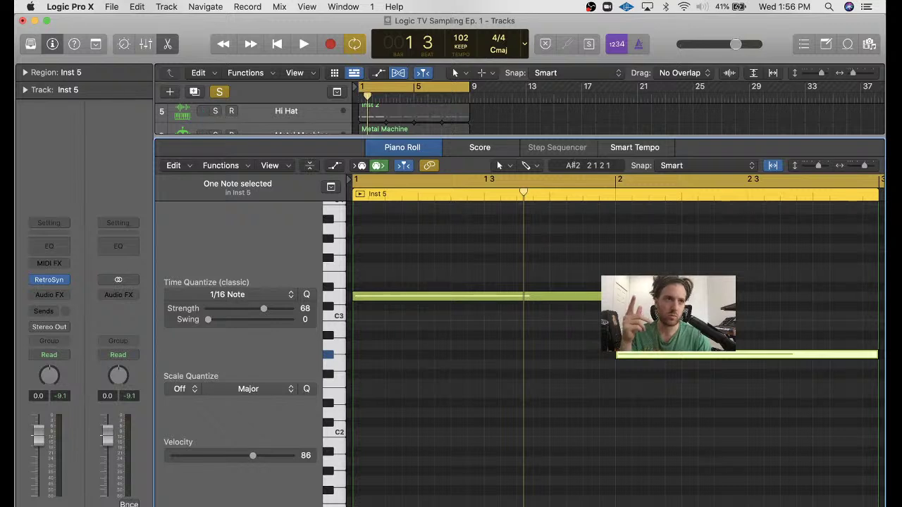
{"action": "left_click", "coordinate": [654, 363]}
{"action": "left_click", "coordinate": [655, 356]}
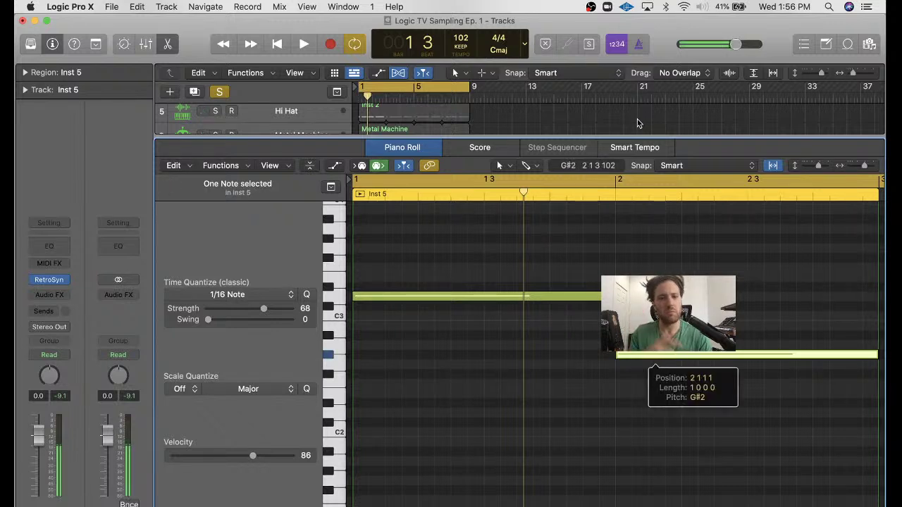
- Build a bar 1 chord by copying the D3 note down to B2, G2 and E2, and play it
{"action": "left_click", "coordinate": [450, 289]}
{"action": "left_click", "coordinate": [442, 298]}
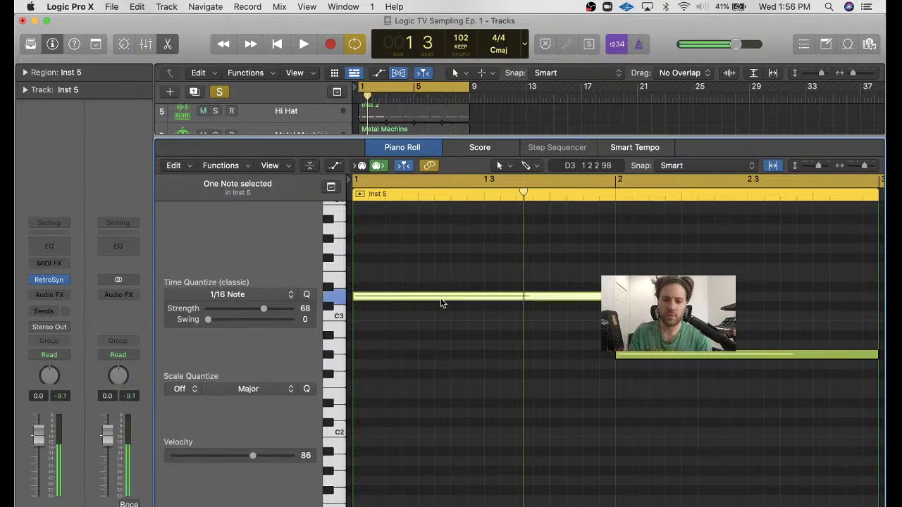
{"action": "left_click_drag", "start_coordinate": [442, 303], "coordinate": [438, 398]}
{"action": "key", "text": "space"}
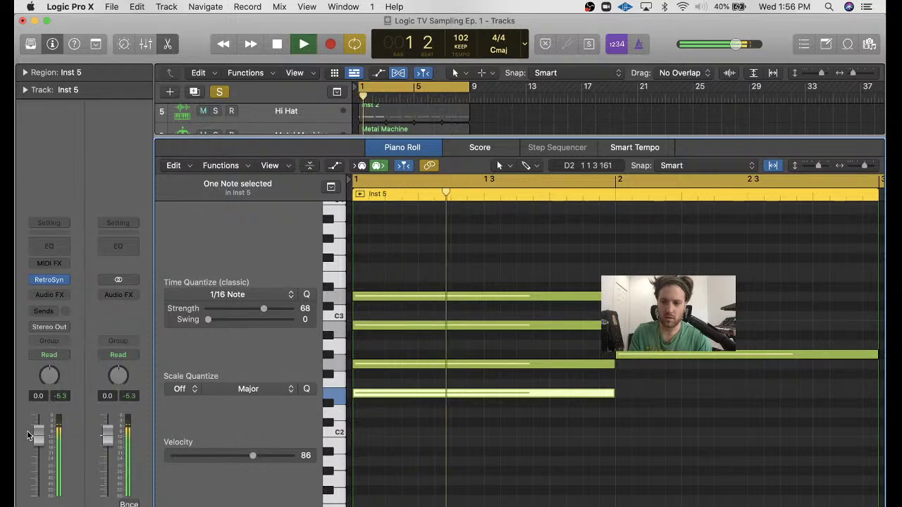
- Unsolo the Inst 5 part and lower its volume to -7.4 dB while playing the full mix
{"action": "key", "text": "ctrl+s"}
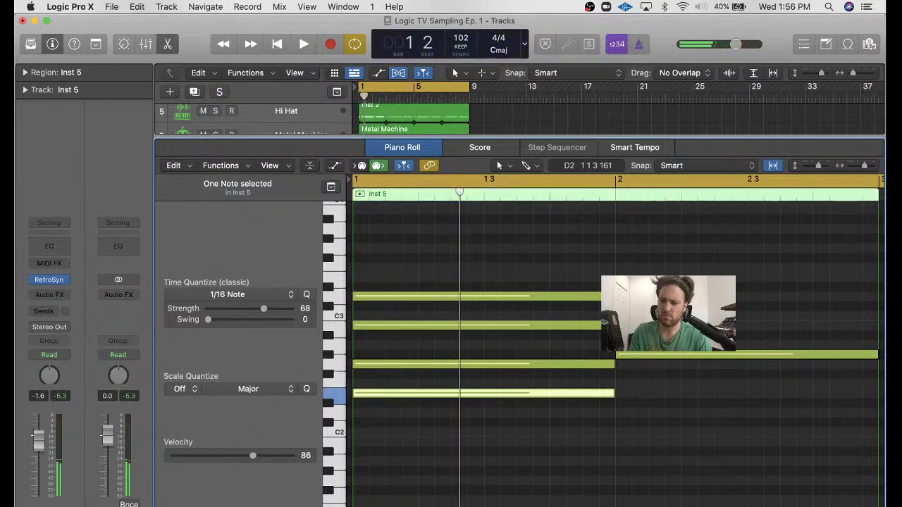
{"action": "key", "text": "space"}
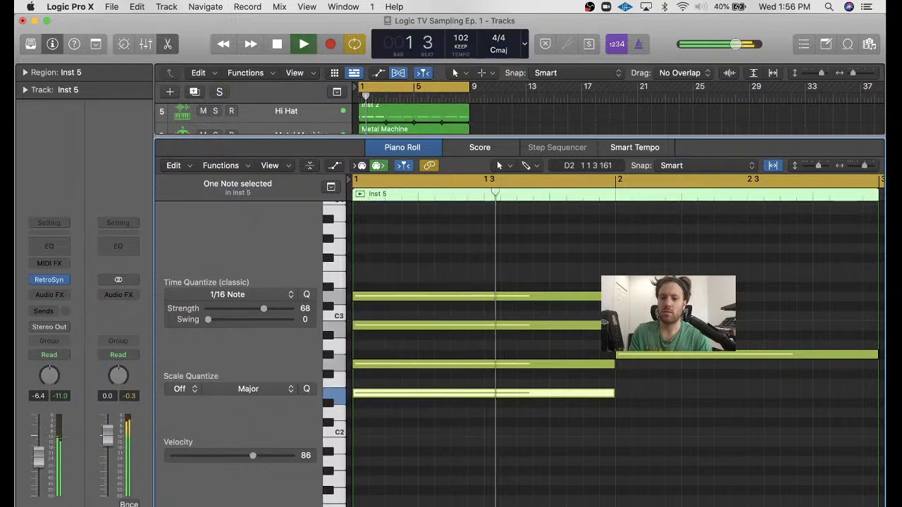
{"action": "key", "text": "space"}
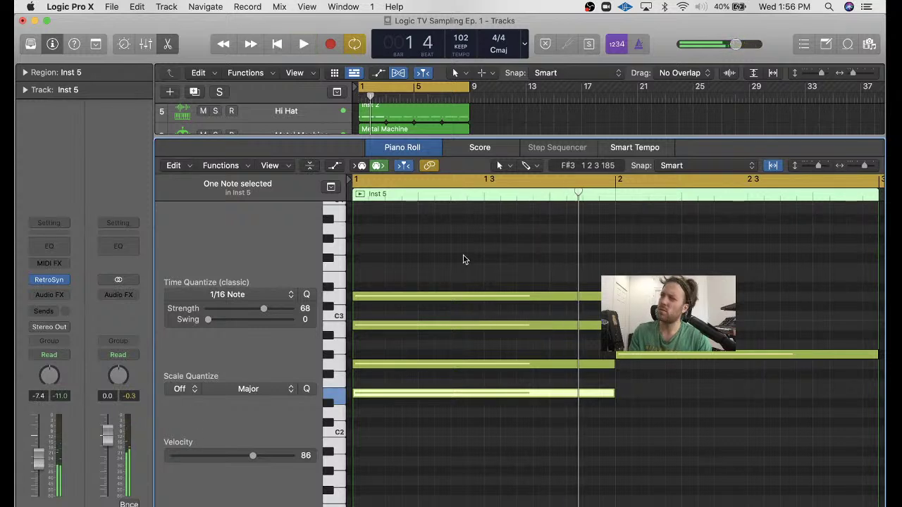
{"action": "key", "text": "space"}
{"action": "key", "text": "space"}
- Audition the D3, B2 and G2 chord notes against the mix, and enlarge the Tracks area to show the lower tracks
{"action": "left_click", "coordinate": [453, 297]}
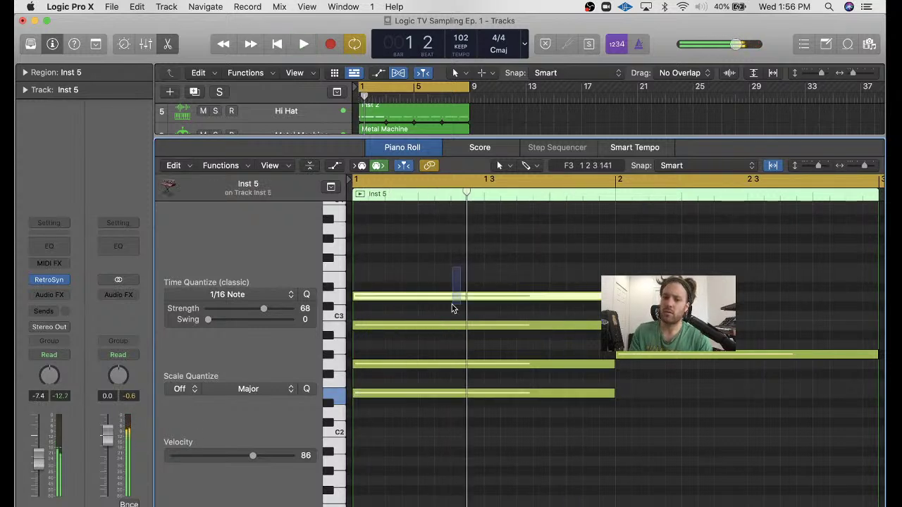
{"action": "left_click", "coordinate": [448, 325]}
{"action": "left_click", "coordinate": [458, 364]}
{"action": "key", "text": "space"}
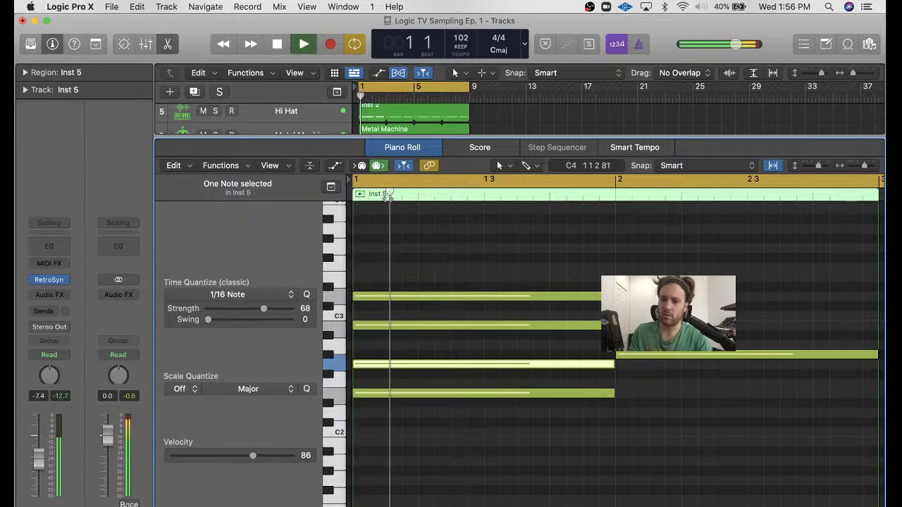
{"action": "key", "text": "space"}
{"action": "left_click_drag", "start_coordinate": [356, 137], "coordinate": [356, 237]}
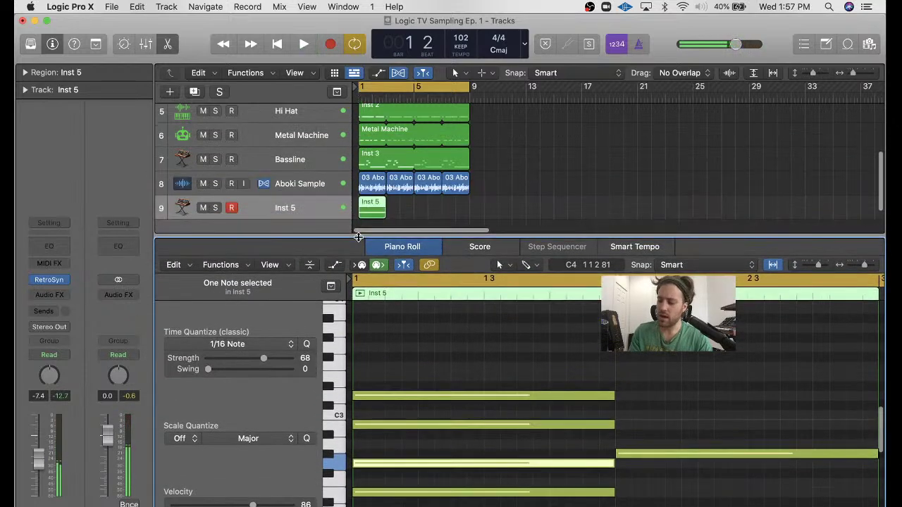
- Copy the bar 1 D3 and B2 notes up to A3 and F#3, and delete the G2 and E2 notes
{"action": "left_click", "coordinate": [485, 396]}
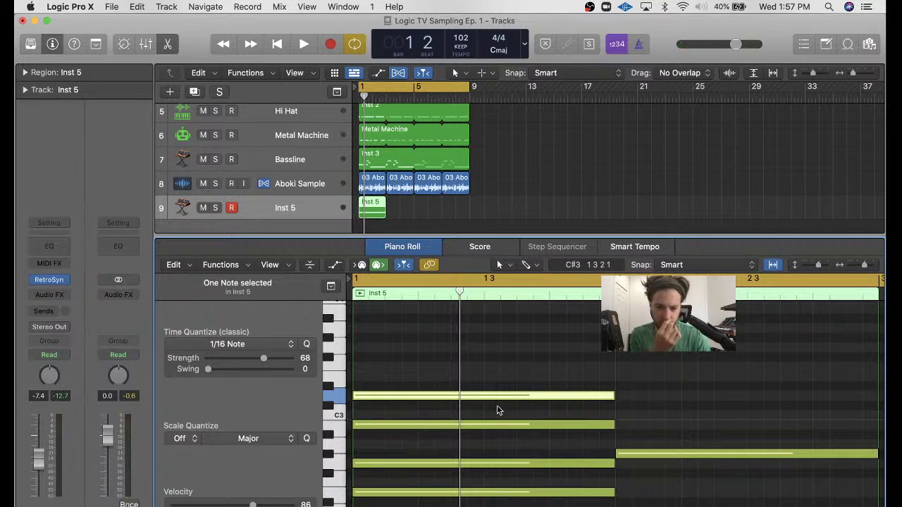
{"action": "left_click", "coordinate": [423, 425]}
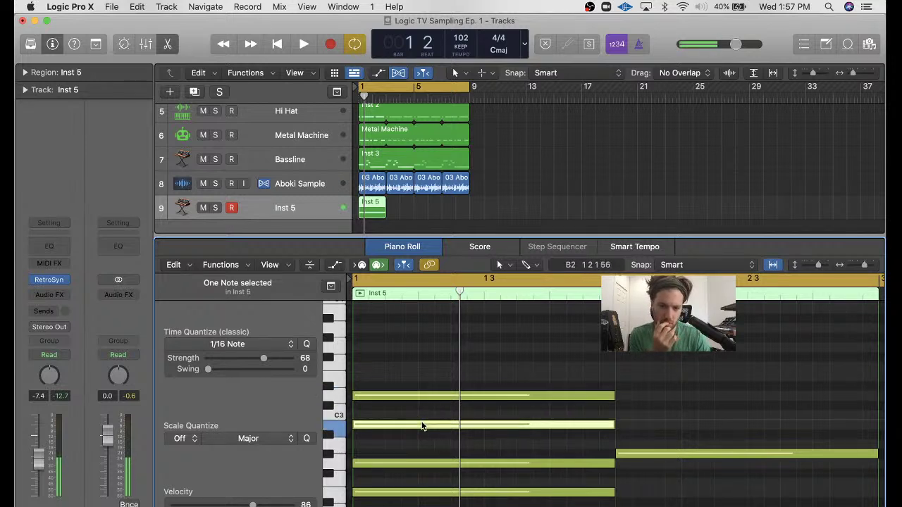
{"action": "left_click", "coordinate": [439, 397]}
{"action": "left_click_drag", "start_coordinate": [437, 399], "coordinate": [438, 328]}
{"action": "left_click_drag", "start_coordinate": [417, 443], "coordinate": [433, 357]}
{"action": "key", "text": "BackSpace"}
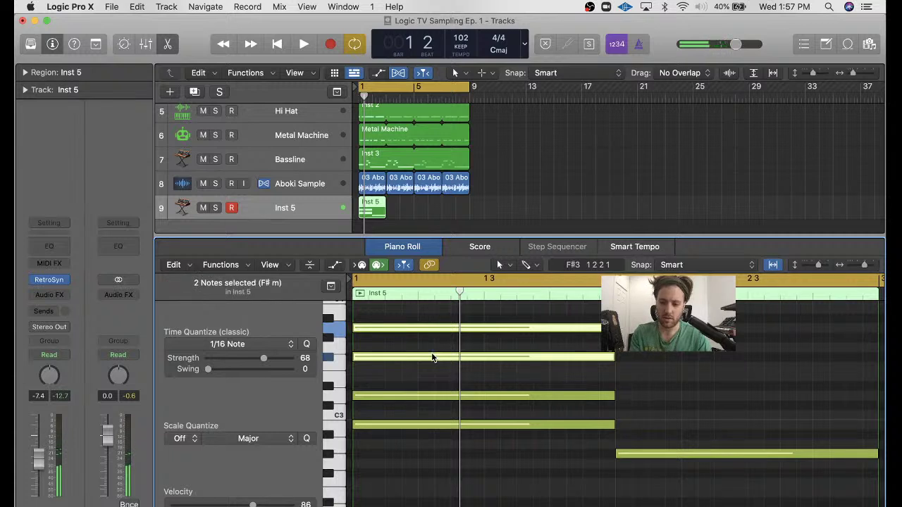
- Transpose the A3 and F#3 notes down an octave and play the chord with the mix
{"action": "key", "text": "shift+alt+Down"}
{"action": "key", "text": "space"}
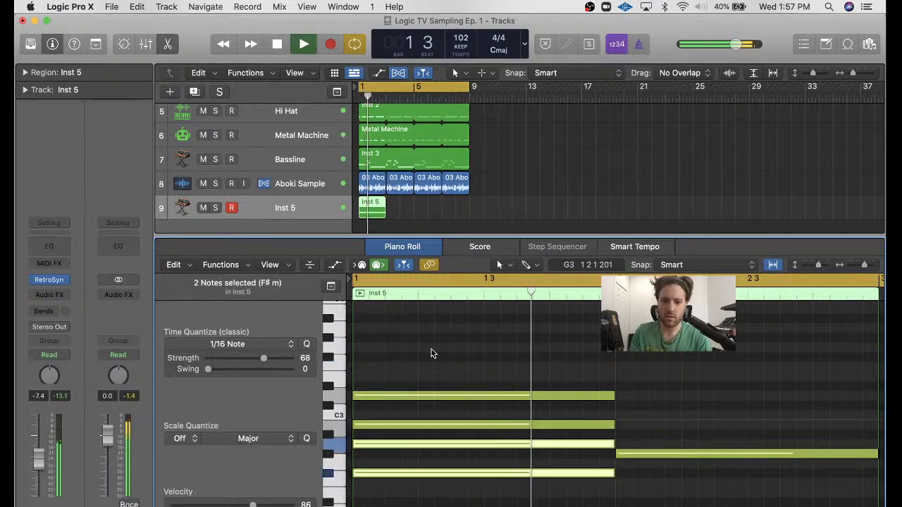
{"action": "key", "text": "space"}
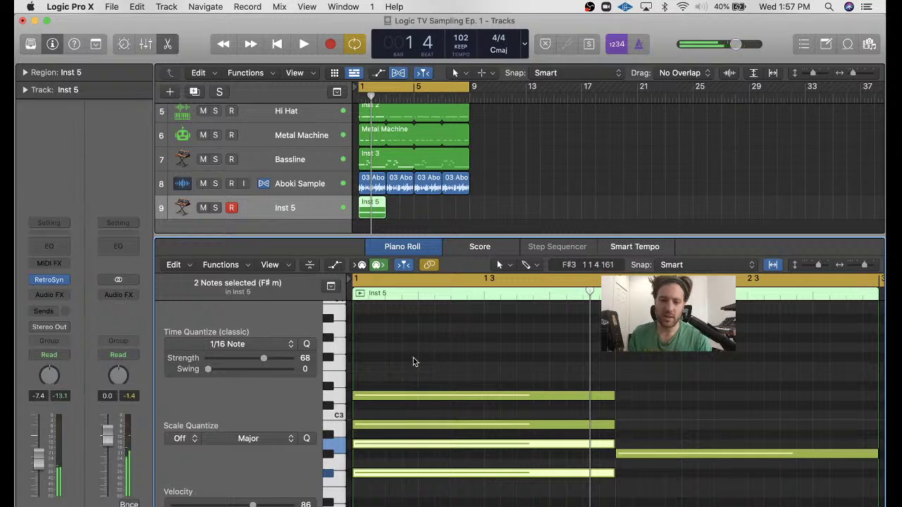
- Solo the Inst 5 track and play its revised chord from bar 1
{"action": "left_click", "coordinate": [216, 208]}
{"action": "key", "text": "Return"}
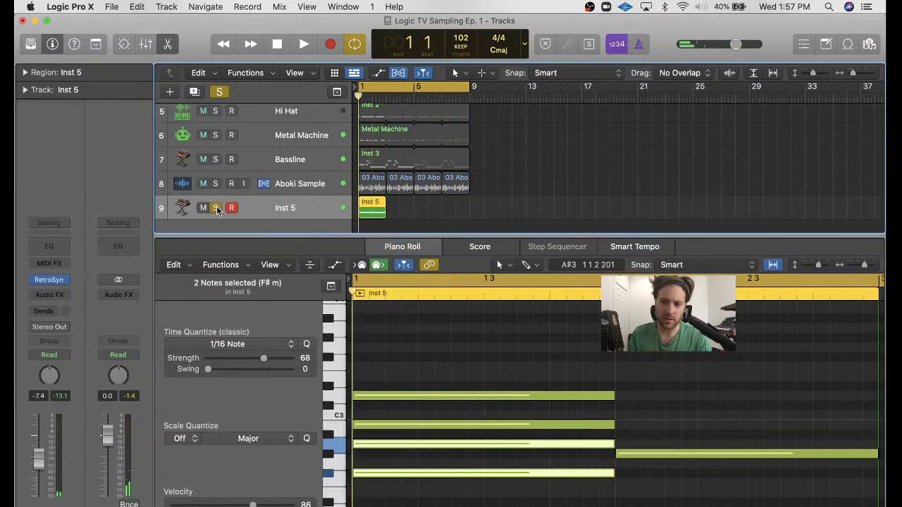
{"action": "key", "text": "space"}
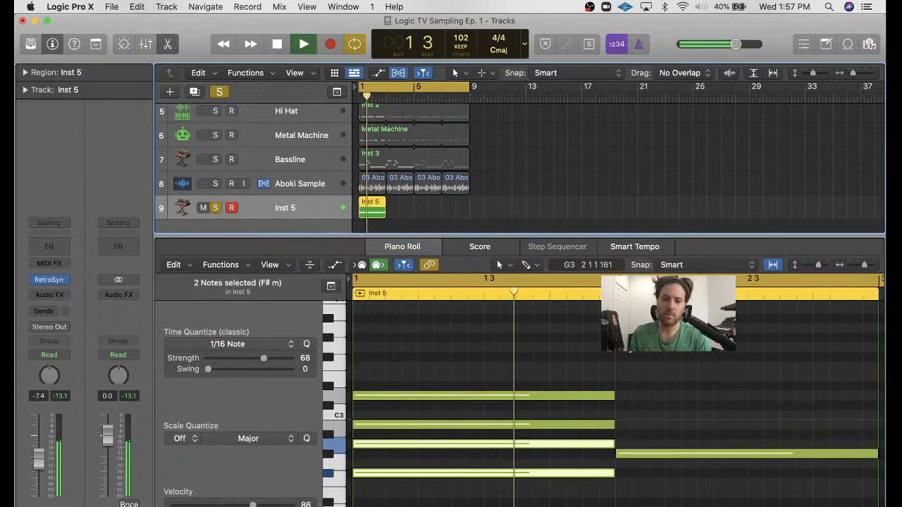
{"action": "key", "text": "space"}
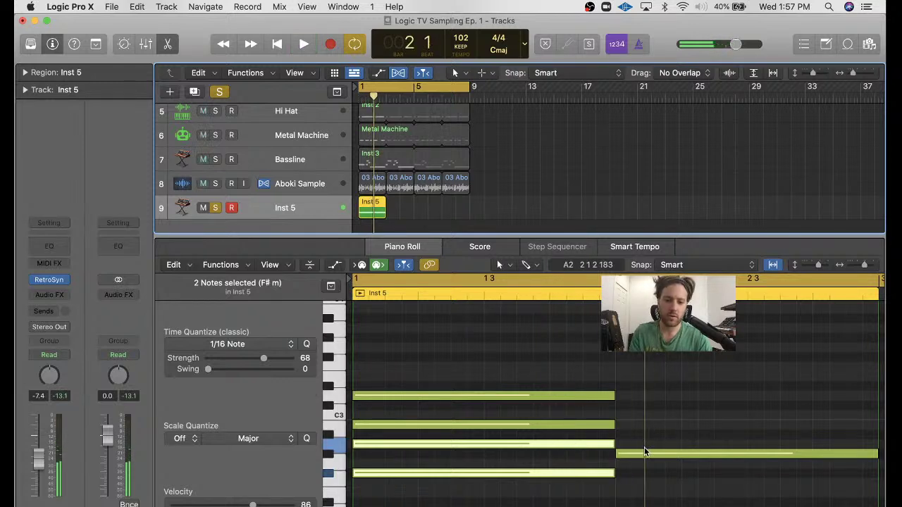
- Add one-bar E2 and D2 notes below the G#2 in bar 2 and play the result
{"action": "left_click", "coordinate": [645, 454]}
{"action": "left_click_drag", "start_coordinate": [645, 490], "coordinate": [645, 457]}
{"action": "key", "text": "space"}
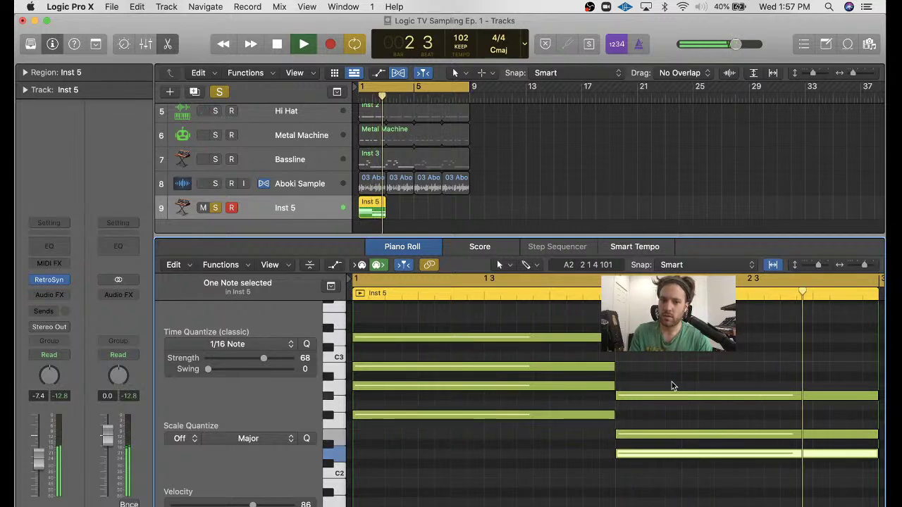
{"action": "key", "text": "space"}
{"action": "scroll", "coordinate": [662, 391], "scroll_direction": "down", "scroll_amount": 2}
{"action": "scroll", "coordinate": [663, 391], "scroll_direction": "left", "scroll_amount": 2}
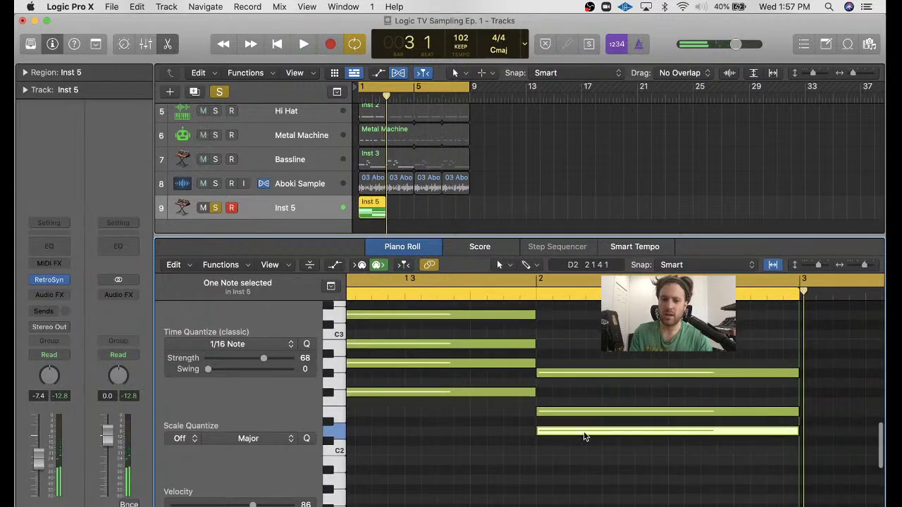
- Play the soloed two-bar chord progression from bar 1 to check the bar 2 chord
{"action": "key", "text": "Return"}
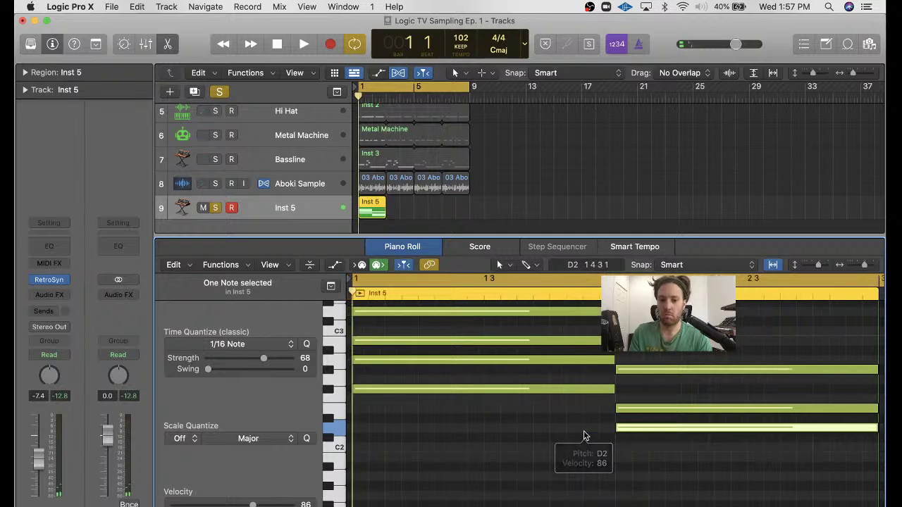
{"action": "key", "text": "space"}
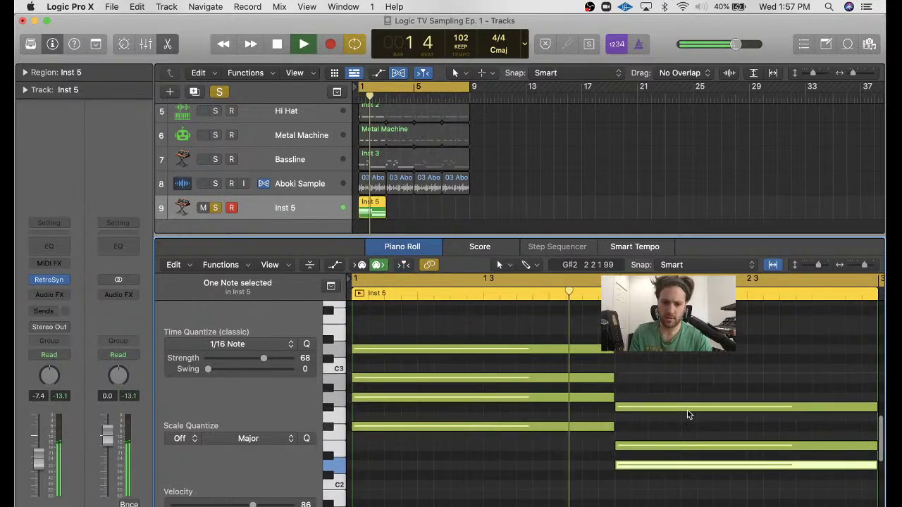
{"action": "scroll", "coordinate": [688, 423], "scroll_direction": "up", "scroll_amount": 1}
{"action": "key", "text": "space"}
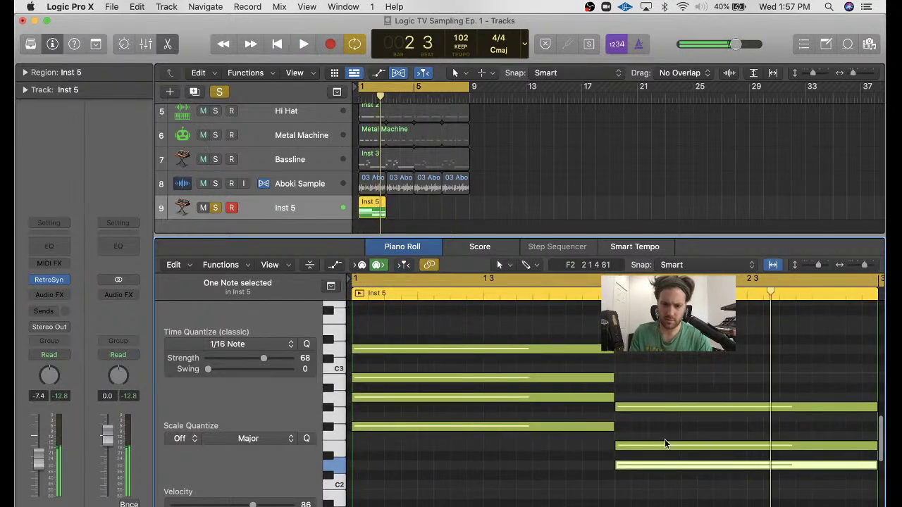
- Add a B2 note on top of the bar 2 chord and replay the progression from bar 1
{"action": "left_click_drag", "start_coordinate": [648, 469], "coordinate": [650, 380]}
{"action": "key", "text": "Return"}
{"action": "key", "text": "space"}
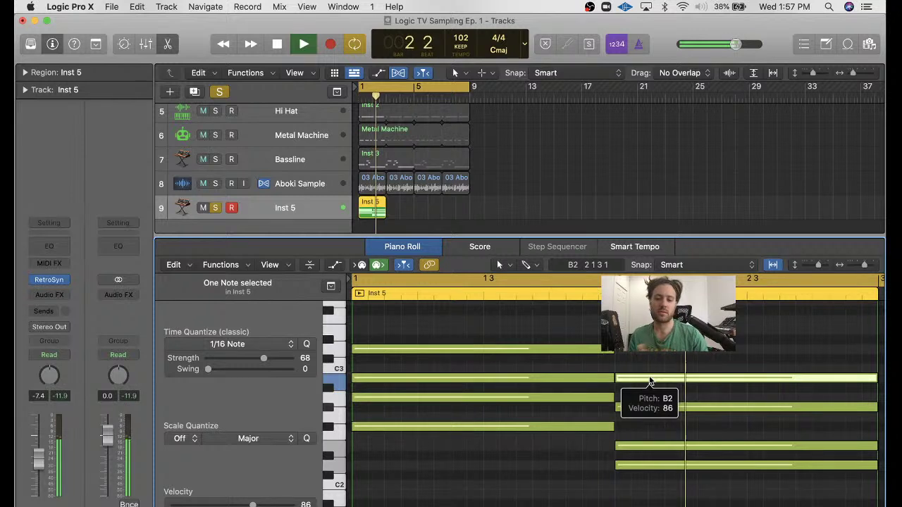
{"action": "key", "text": "space"}
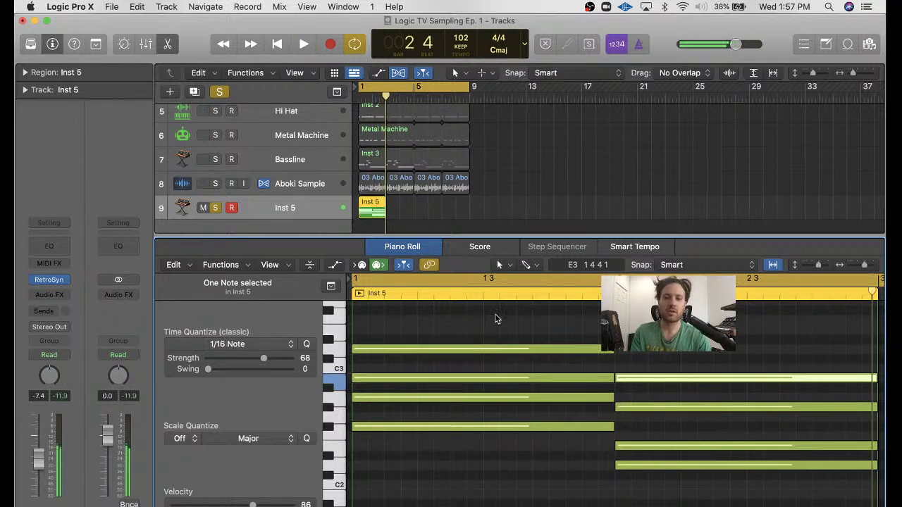
- Unsolo the Inst 5 track, clear the region selection and lower the track's volume to -9.8 dB during full playback
{"action": "left_click", "coordinate": [215, 208]}
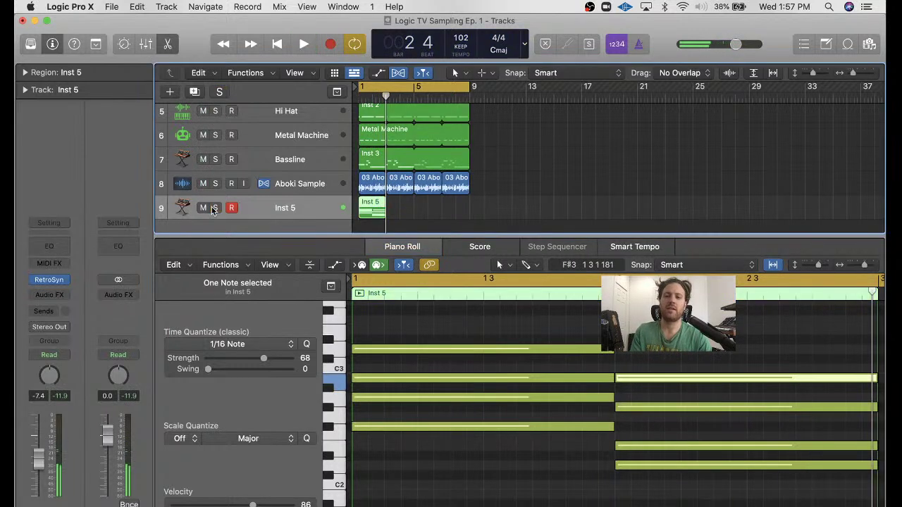
{"action": "left_click", "coordinate": [487, 205]}
{"action": "key", "text": "space"}
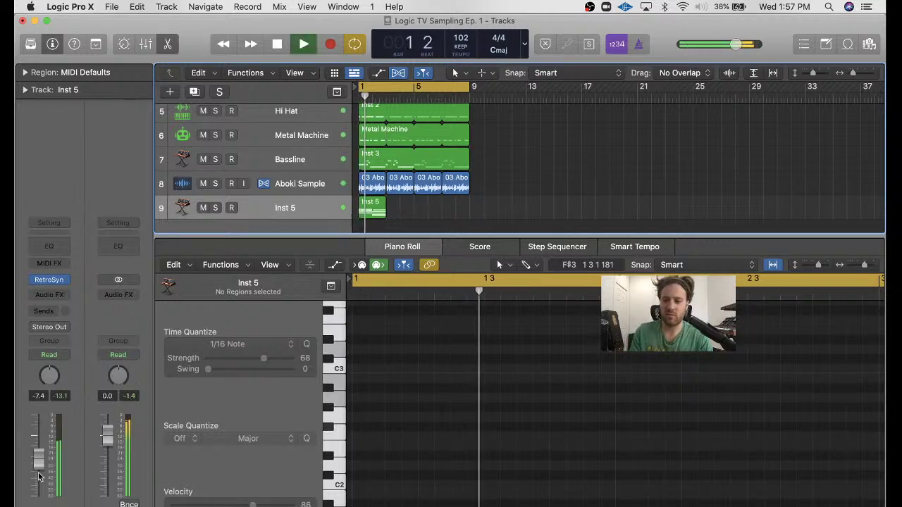
{"action": "left_click_drag", "start_coordinate": [39, 475], "coordinate": [39, 479]}
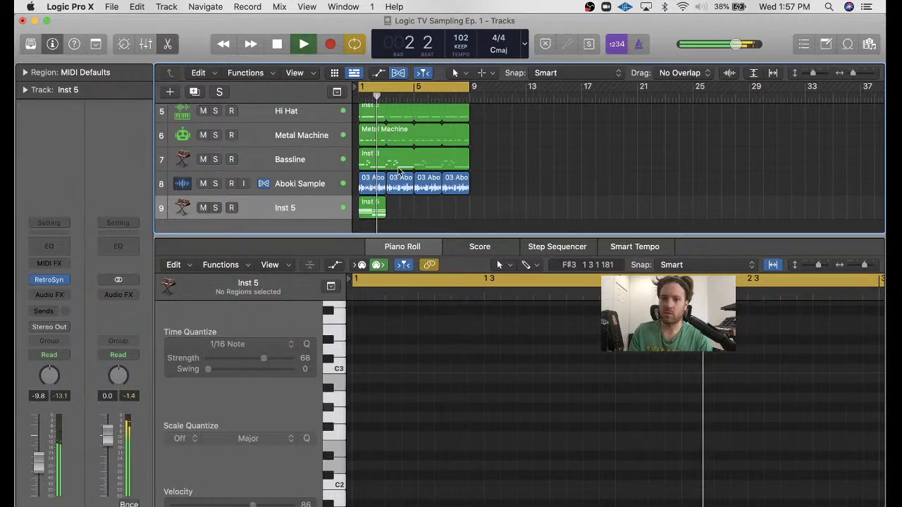
- Stop playback, select the four notes of the Inst 5 bar 1 chord and shorten them to a length of 0 3 2 0
{"action": "key", "text": "space"}
{"action": "left_click", "coordinate": [374, 206]}
{"action": "left_click", "coordinate": [747, 411]}
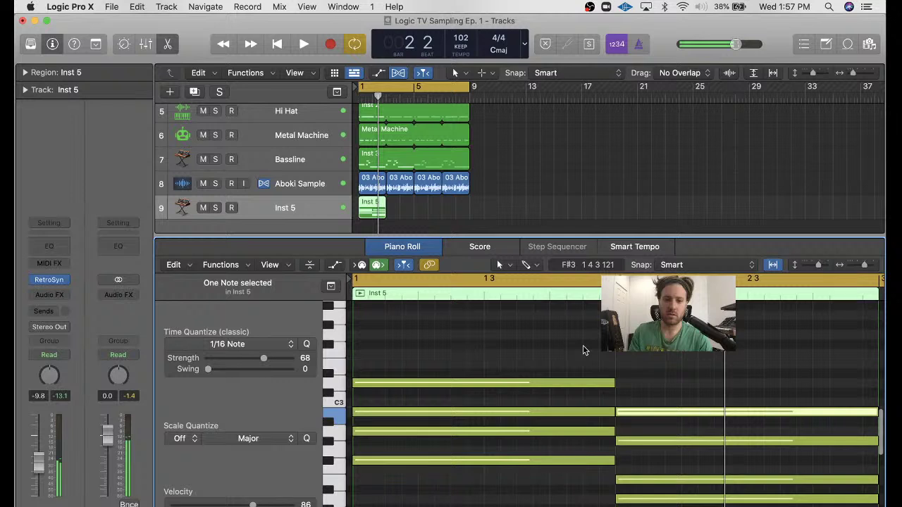
{"action": "left_click_drag", "start_coordinate": [583, 350], "coordinate": [536, 471]}
{"action": "left_click_drag", "start_coordinate": [612, 461], "coordinate": [580, 461]}
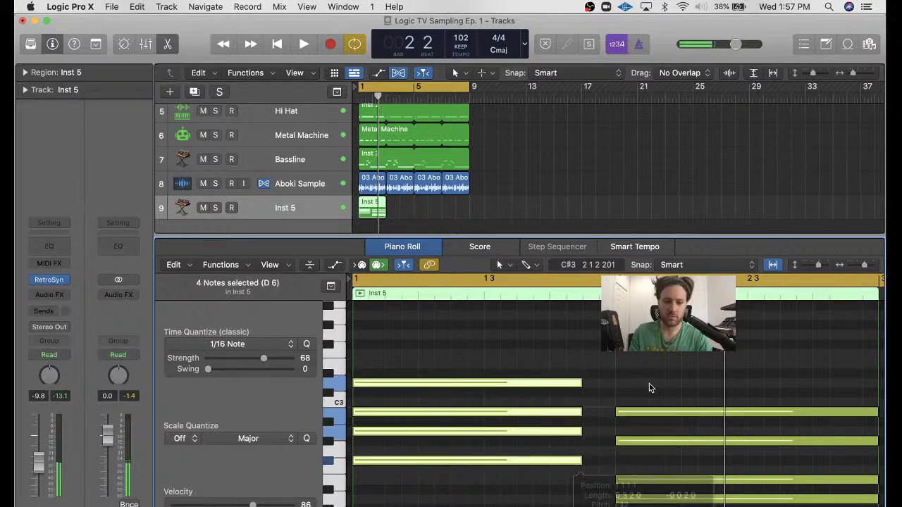
- Extend the start of the four bar 2 chord notes back to 1 4 3 and loop the Inst 5 region up to bar 9 during playback
{"action": "left_click", "coordinate": [644, 412]}
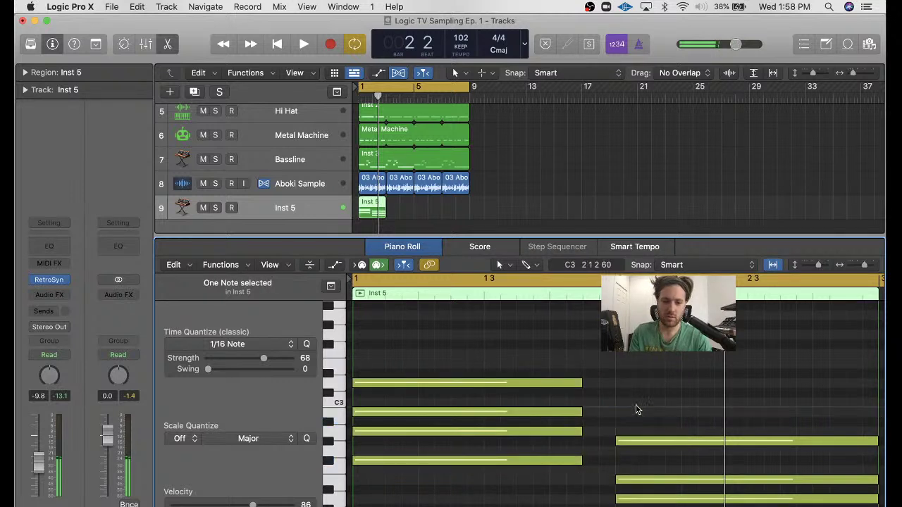
{"action": "left_click_drag", "start_coordinate": [637, 413], "coordinate": [635, 505]}
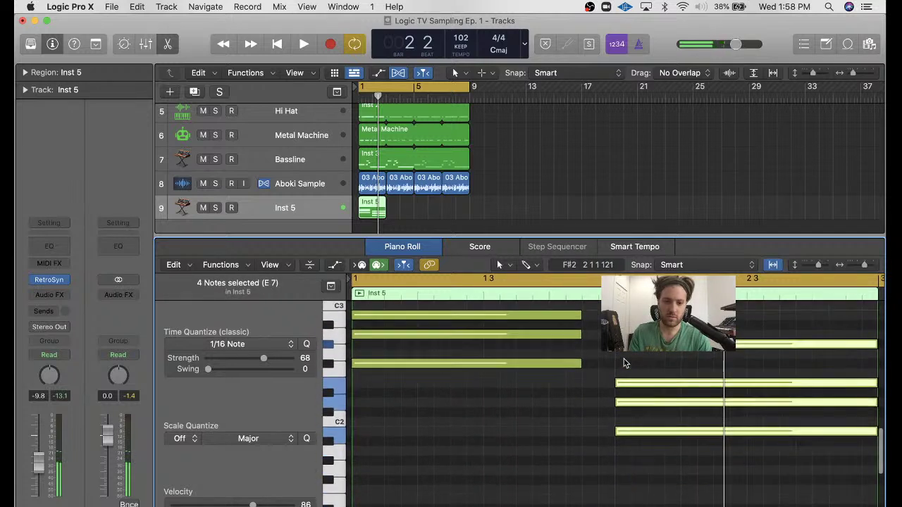
{"action": "left_click_drag", "start_coordinate": [618, 352], "coordinate": [584, 348]}
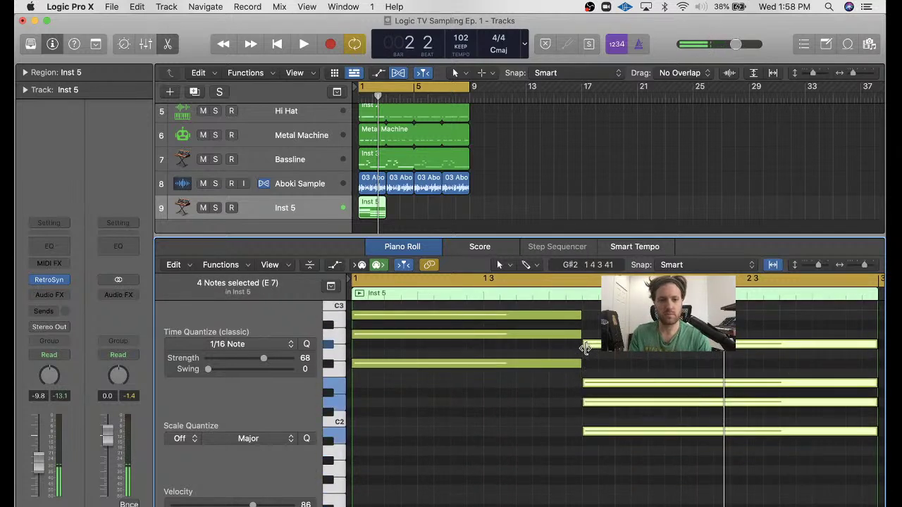
{"action": "key", "text": "space"}
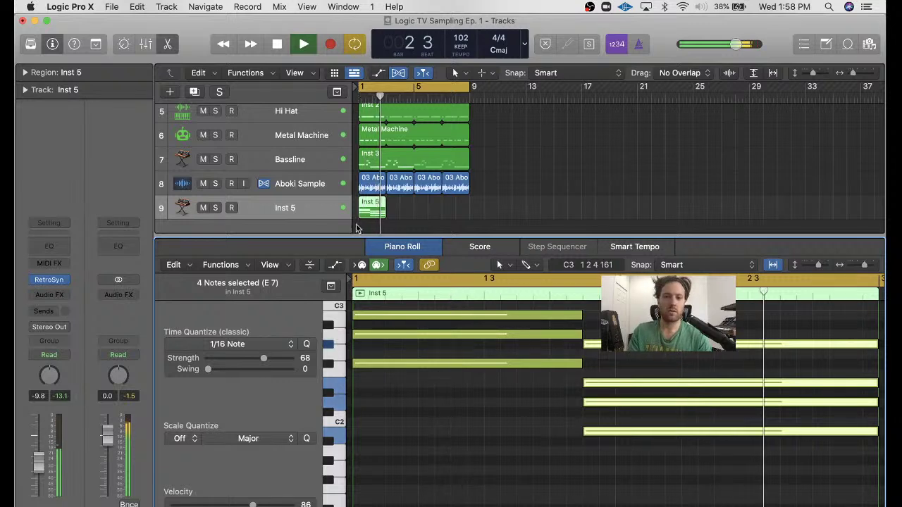
{"action": "left_click_drag", "start_coordinate": [384, 200], "coordinate": [468, 204]}
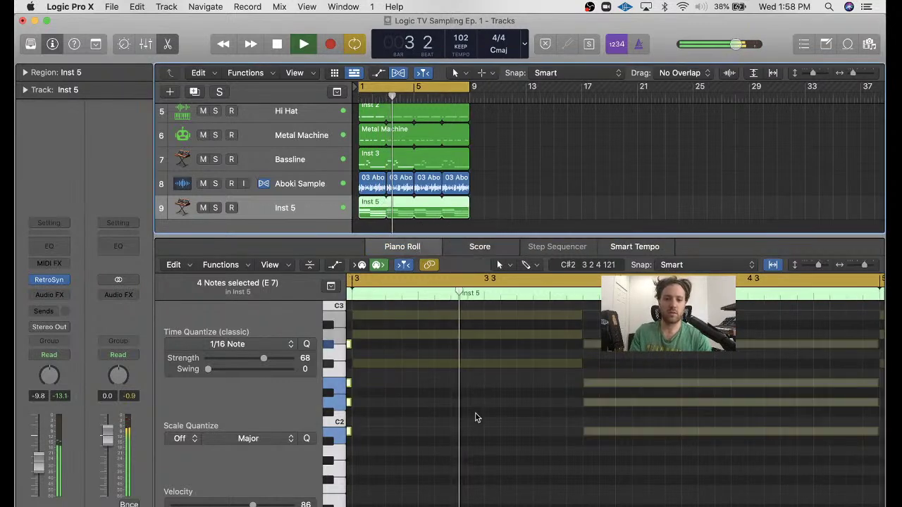
- Transpose all eight notes of both Inst 5 chords up one octave and play the beat from bar 1
{"action": "scroll", "coordinate": [478, 416], "scroll_direction": "right", "scroll_amount": 2}
{"action": "scroll", "coordinate": [477, 417], "scroll_direction": "up", "scroll_amount": 2}
{"action": "scroll", "coordinate": [475, 417], "scroll_direction": "up", "scroll_amount": 2}
{"action": "scroll", "coordinate": [476, 417], "scroll_direction": "left", "scroll_amount": 1}
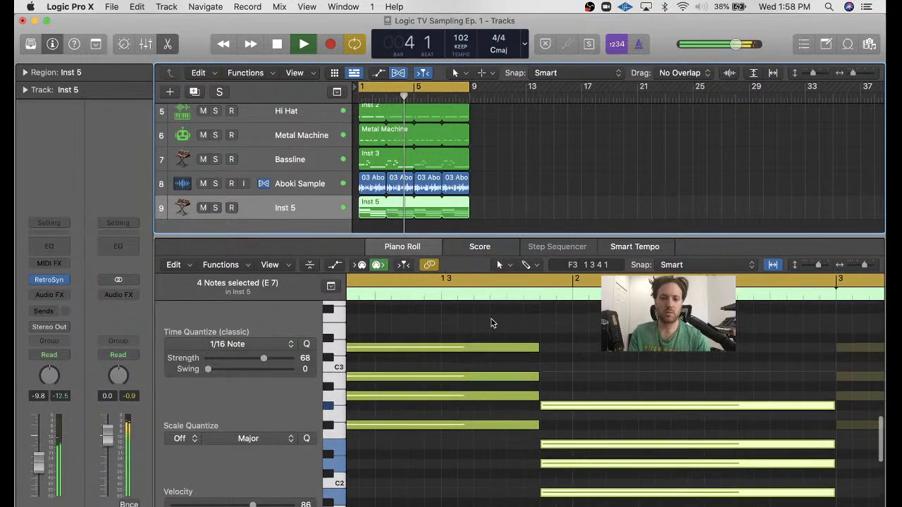
{"action": "key", "text": "space"}
{"action": "left_click_drag", "start_coordinate": [491, 320], "coordinate": [633, 505]}
{"action": "key", "text": "Return"}
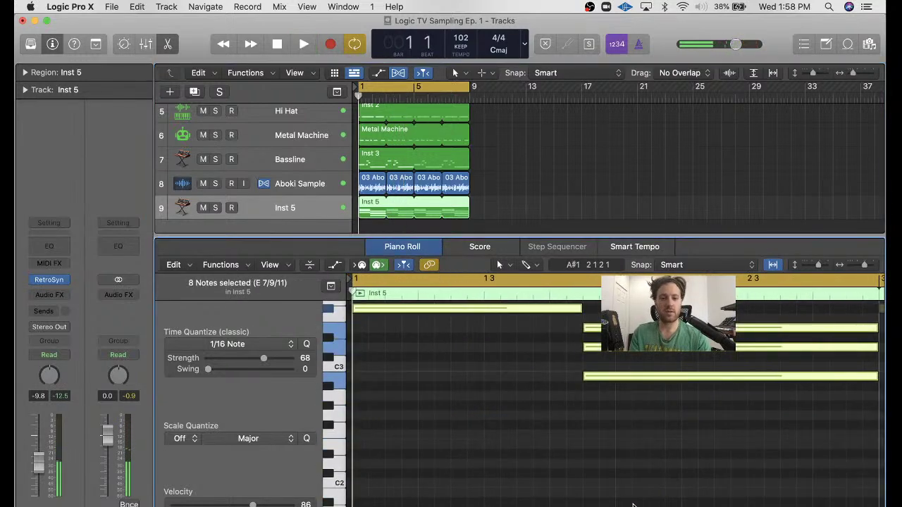
{"action": "key", "text": "space"}
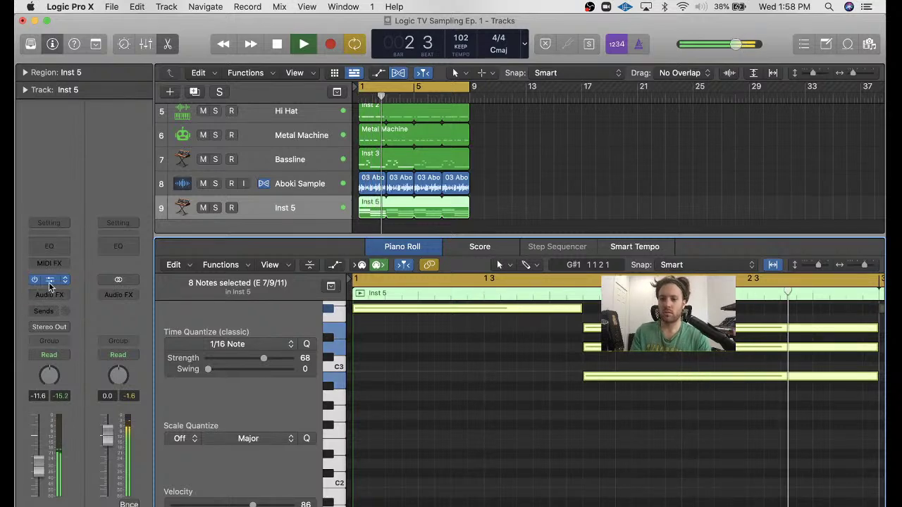
- Set Retro Synth's filter cutoff to 0.528 and resonance to 0.06, and lengthen the filter envelope decay to 5600 ms
{"action": "key", "text": "v"}
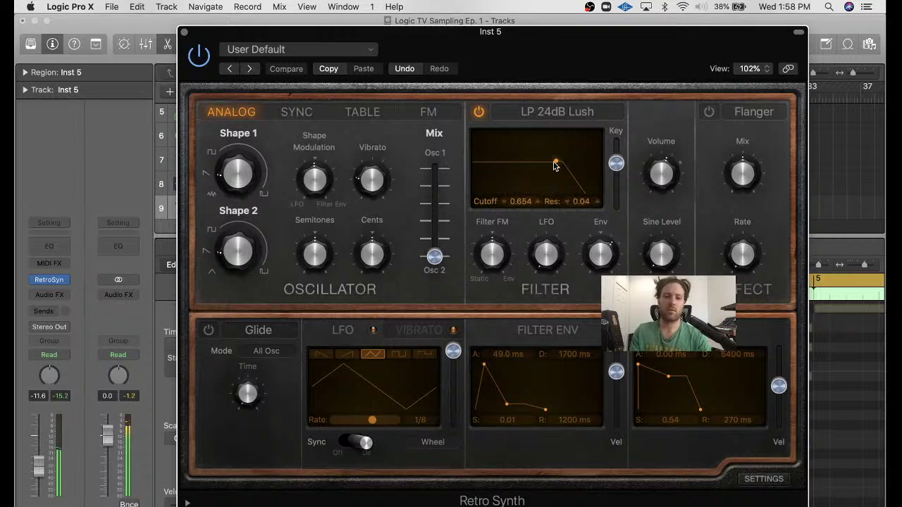
{"action": "left_click_drag", "start_coordinate": [555, 162], "coordinate": [539, 164]}
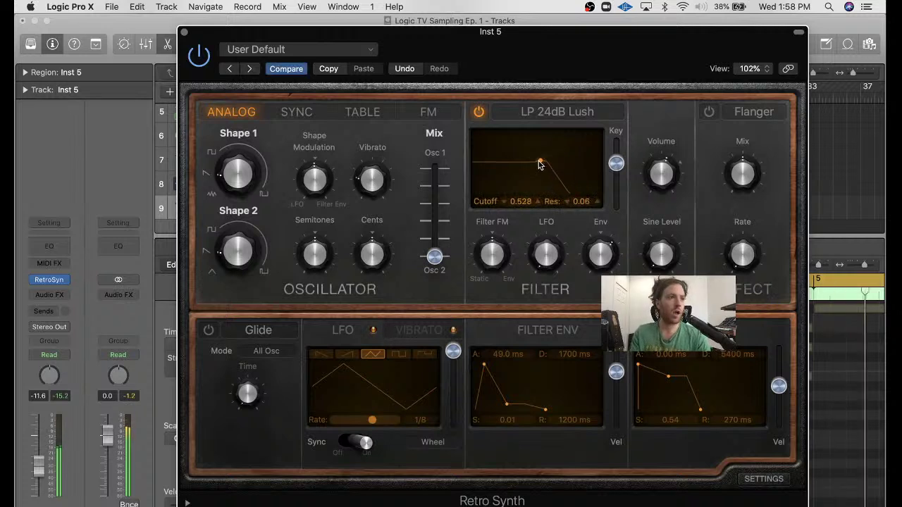
{"action": "left_click_drag", "start_coordinate": [507, 404], "coordinate": [517, 408]}
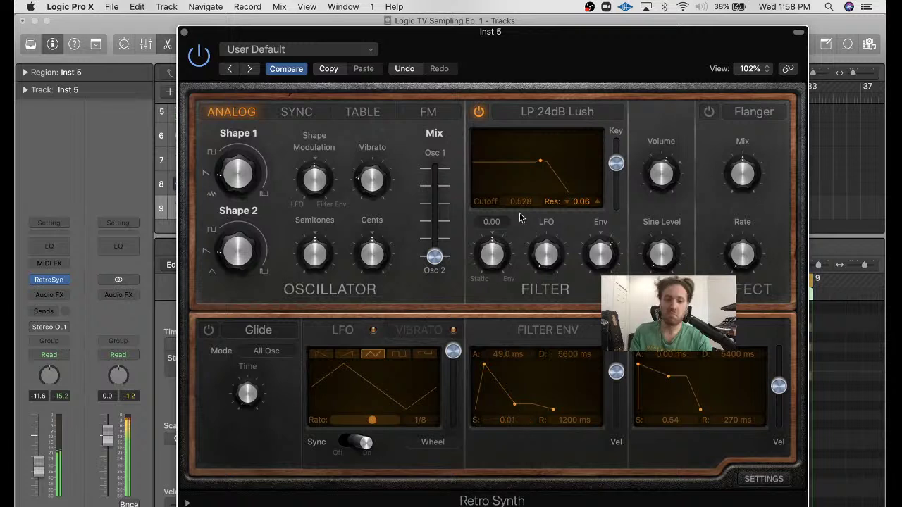
- Show Retro Synth's vibrato settings, set the oscillator mix midway between Osc 1 and Osc 2, and close the synth
{"action": "left_click", "coordinate": [419, 329]}
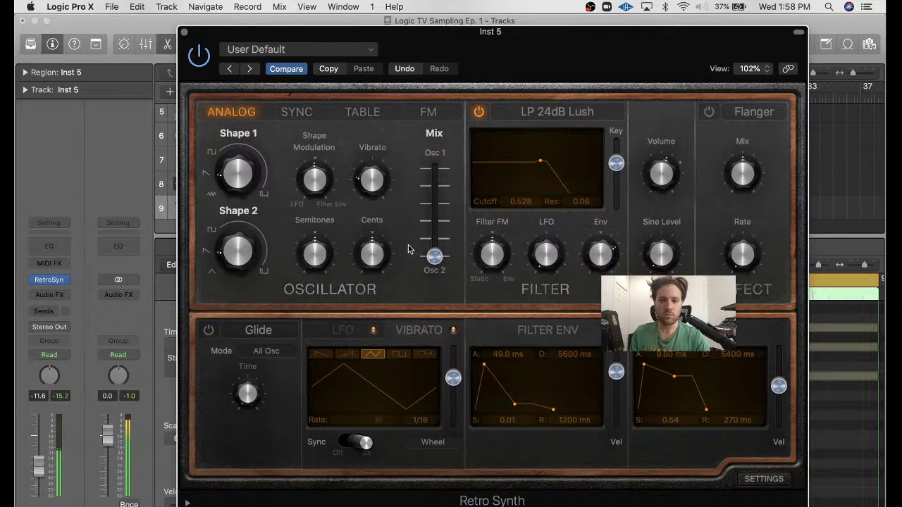
{"action": "left_click_drag", "start_coordinate": [434, 256], "coordinate": [434, 210]}
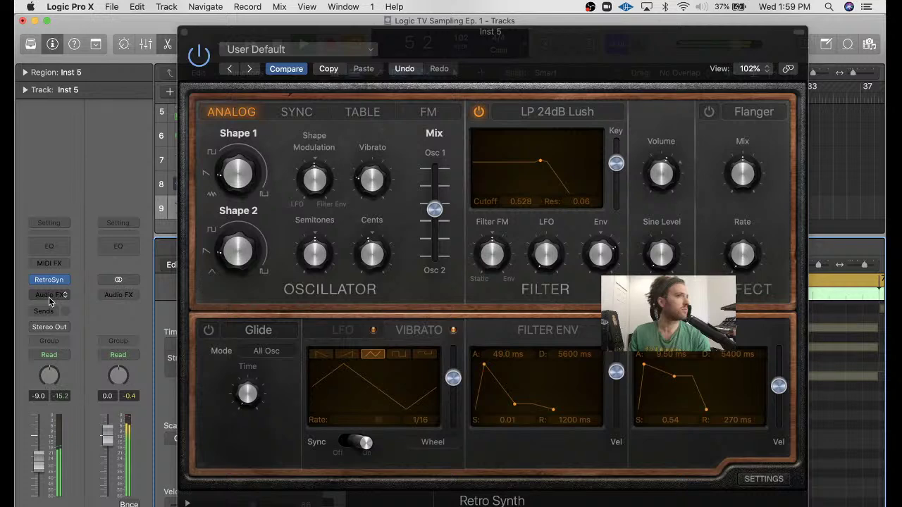
{"action": "left_click", "coordinate": [185, 33]}
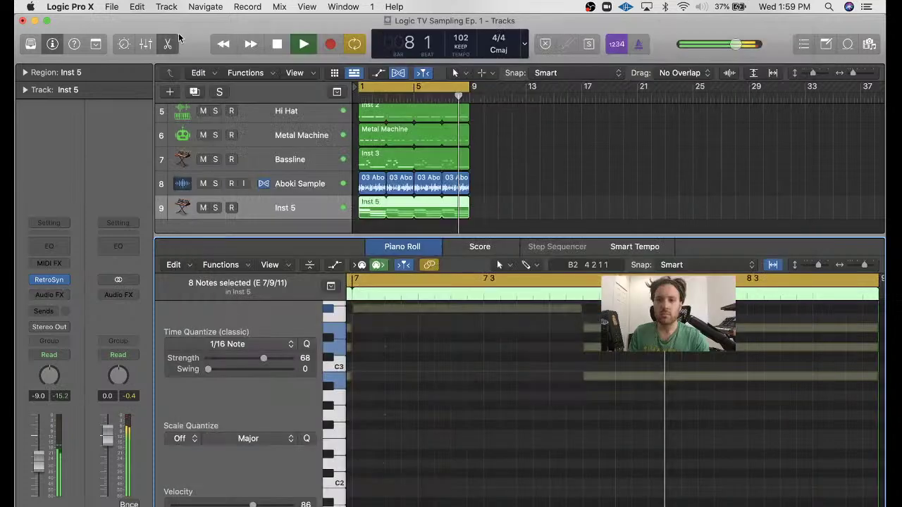
- Stop playback and rename the Inst 5 track as Chords
{"action": "key", "text": "space"}
{"action": "left_click", "coordinate": [237, 226]}
{"action": "double_click", "coordinate": [285, 208]}
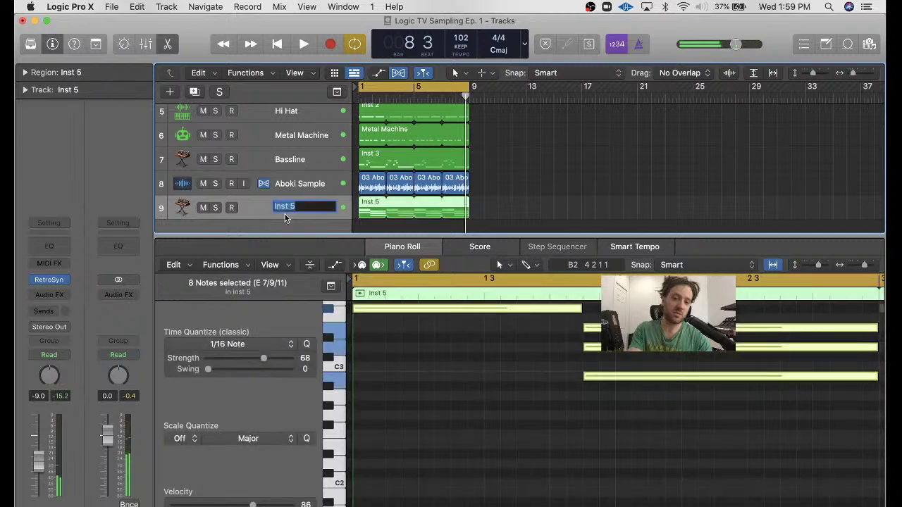
{"action": "type", "text": "Chords"}
{"action": "key", "text": "Return"}
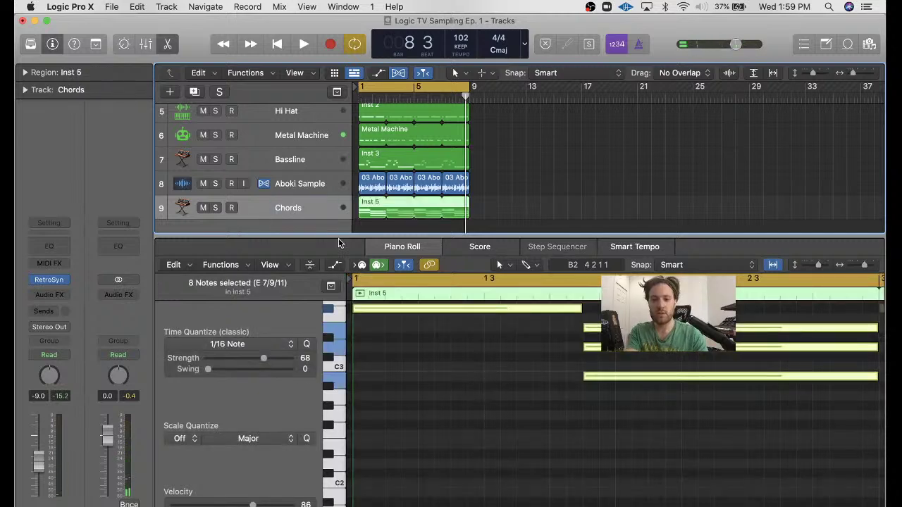
- Close the note editor and move all regions except the Aboki Sample ones to start at bar 9
{"action": "key", "text": "e"}
{"action": "left_click", "coordinate": [534, 220]}
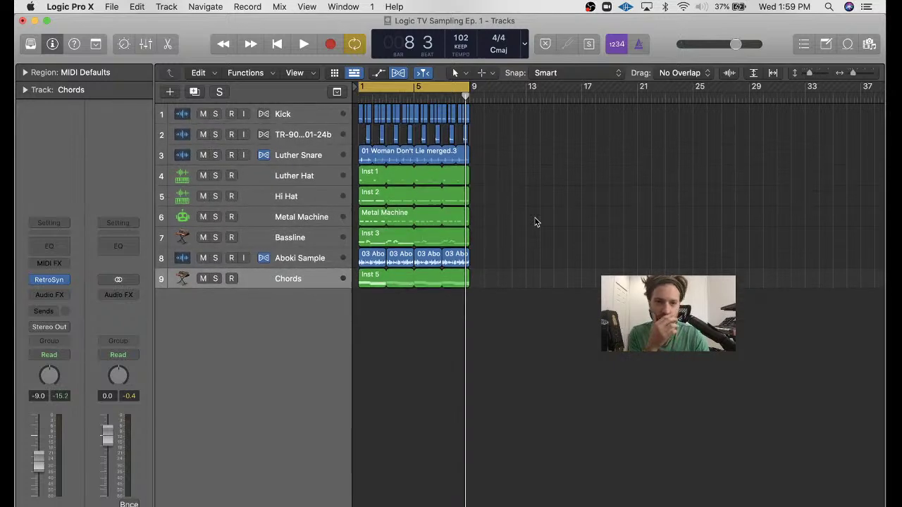
{"action": "key", "text": "super+Right"}
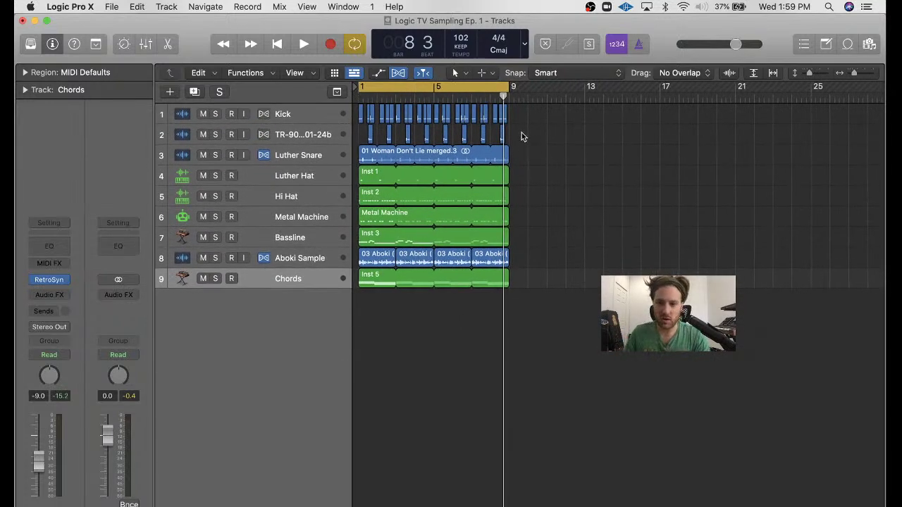
{"action": "key", "text": "super+a"}
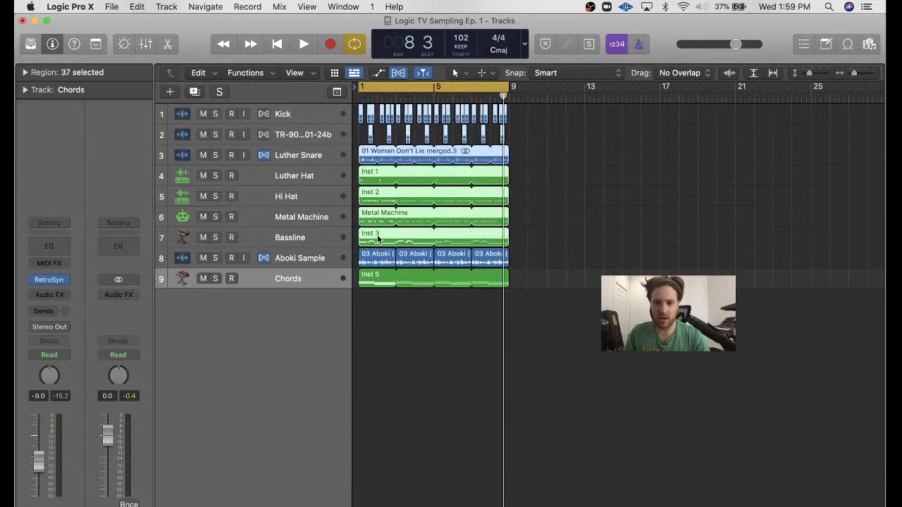
{"action": "left_click_drag", "start_coordinate": [377, 234], "coordinate": [528, 235]}
{"action": "left_click_drag", "start_coordinate": [431, 282], "coordinate": [582, 283]}
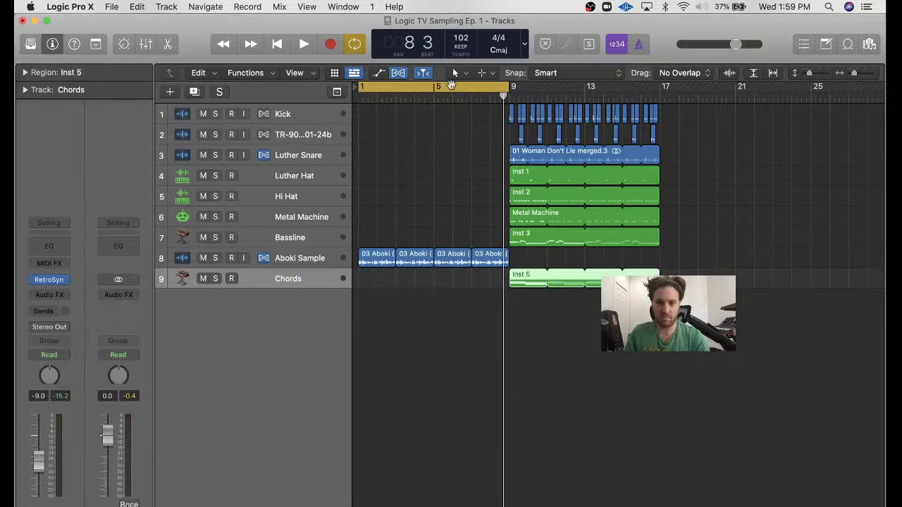
- Turn off the cycle, start playback and repeat the four Aboki Sample regions to fill bars 9 to 16
{"action": "left_click", "coordinate": [451, 84]}
{"action": "key", "text": "space"}
{"action": "left_click", "coordinate": [454, 201]}
{"action": "left_click_drag", "start_coordinate": [355, 274], "coordinate": [509, 248]}
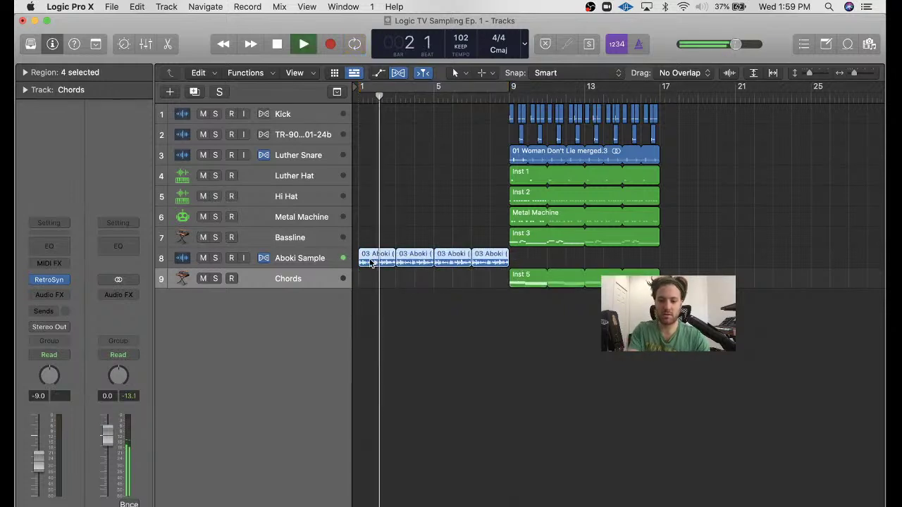
{"action": "key", "text": "super+r"}
- Move all drum and Metal Machine regions on tracks 1 to 6 back to start at bar 5
{"action": "left_click_drag", "start_coordinate": [498, 103], "coordinate": [663, 162]}
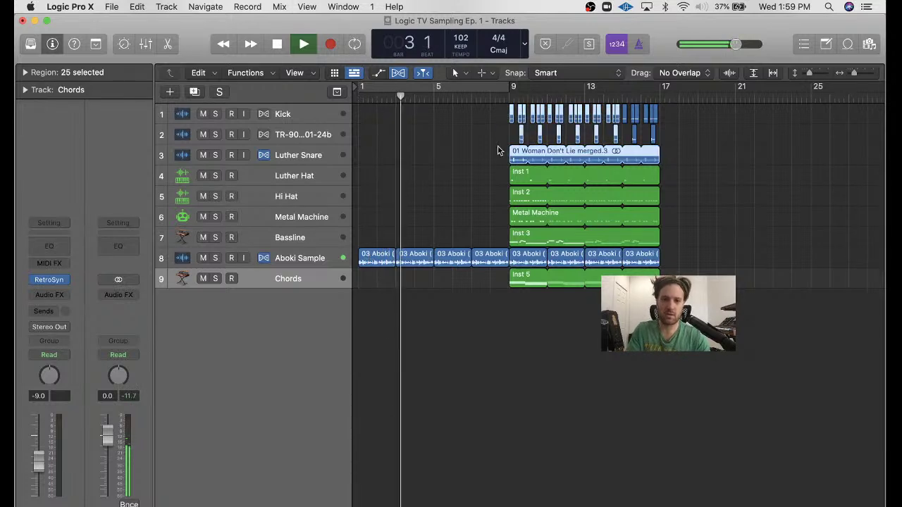
{"action": "left_click_drag", "start_coordinate": [497, 150], "coordinate": [664, 218]}
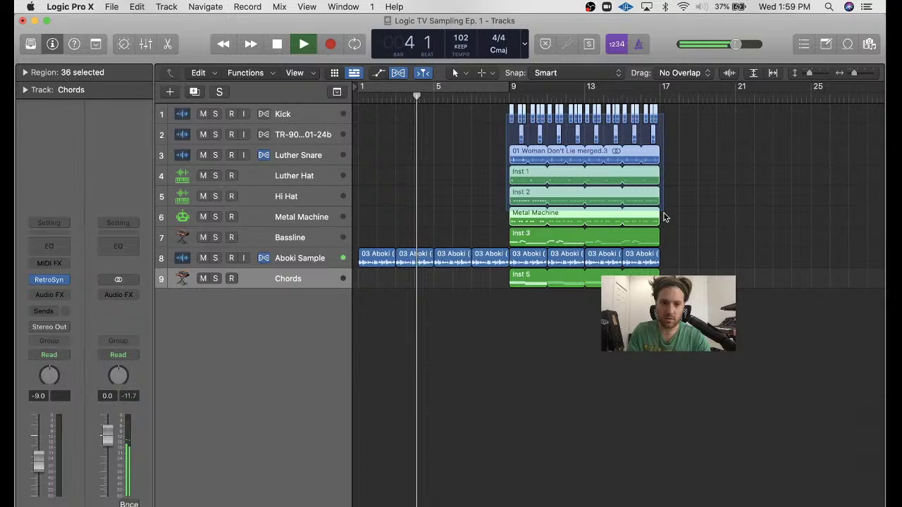
{"action": "left_click_drag", "start_coordinate": [585, 203], "coordinate": [510, 203]}
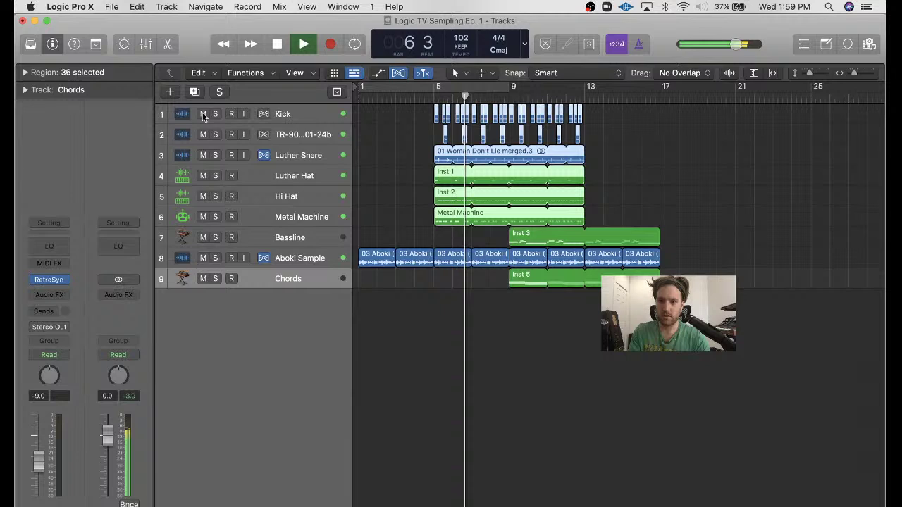
{"action": "left_click", "coordinate": [602, 199]}
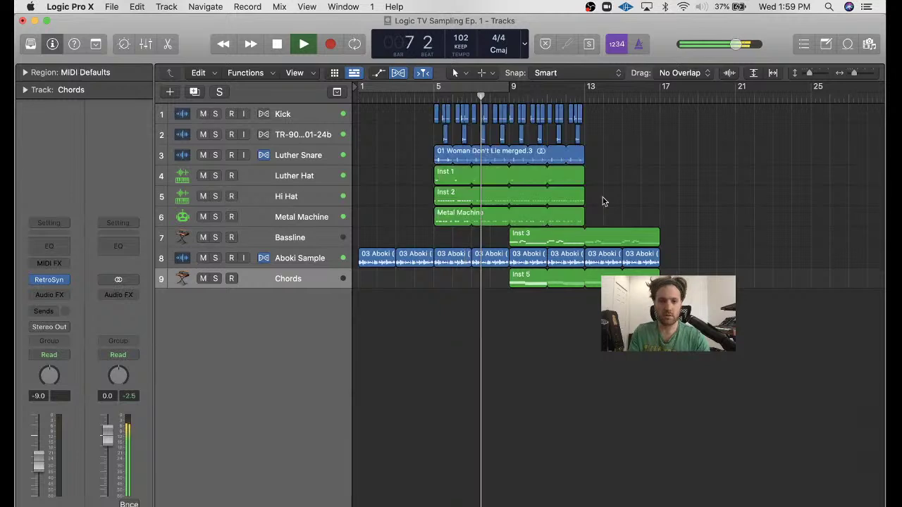
- Mute the Chords track and extend the Luther Snare, Luther Hat, Hi Hat and Metal Machine loops to bar 17
{"action": "left_click", "coordinate": [203, 280]}
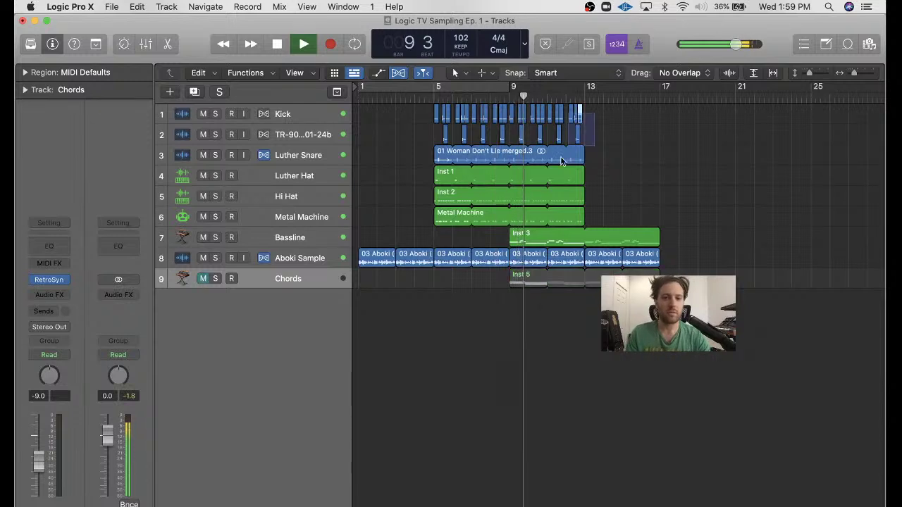
{"action": "left_click_drag", "start_coordinate": [595, 109], "coordinate": [523, 232]}
{"action": "left_click_drag", "start_coordinate": [612, 176], "coordinate": [557, 215]}
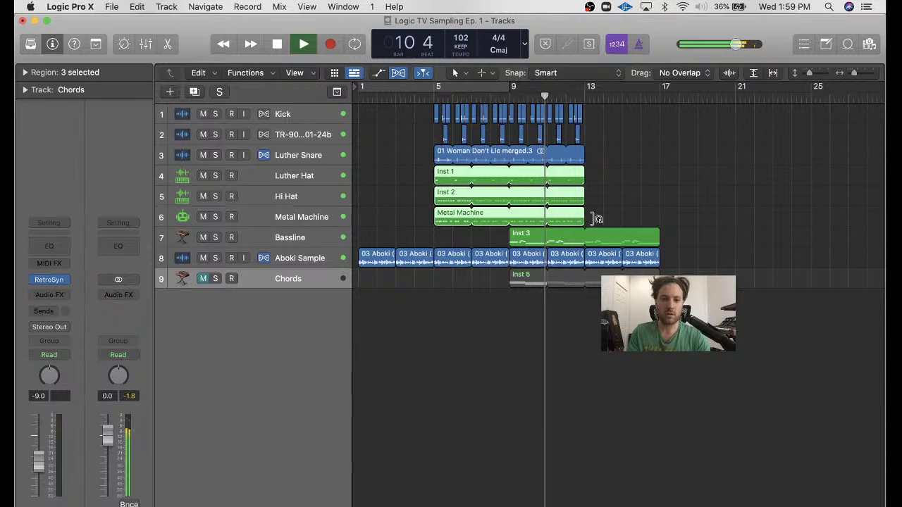
{"action": "key", "text": "l"}
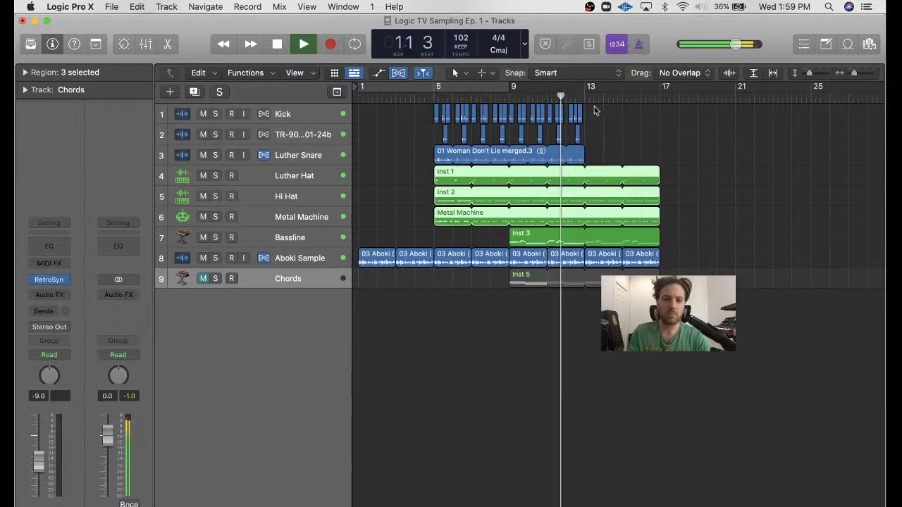
{"action": "key", "text": "Up"}
{"action": "key", "text": "l"}
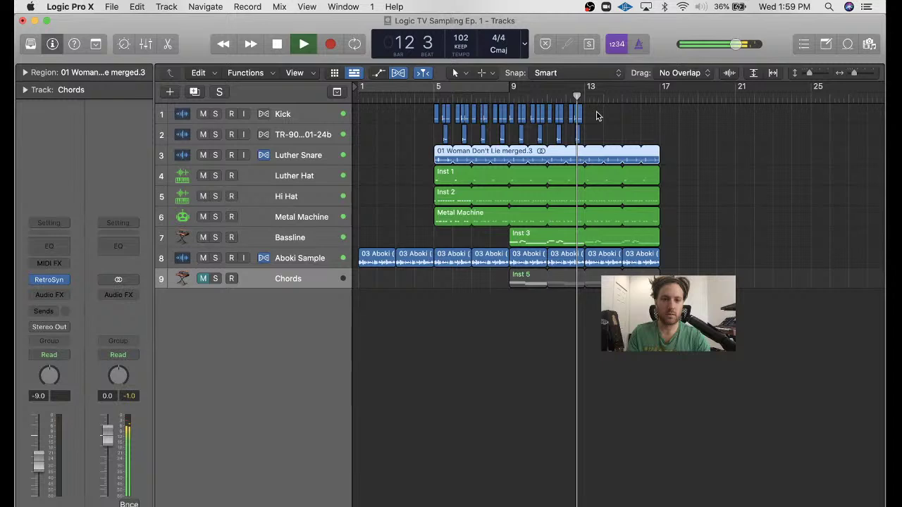
- Copy the Kick and TR-909 regions into bars 13 to 16 and clear the Kick regions from bars 5 to 8 during playback from bar 1
{"action": "left_click_drag", "start_coordinate": [444, 126], "coordinate": [594, 127]}
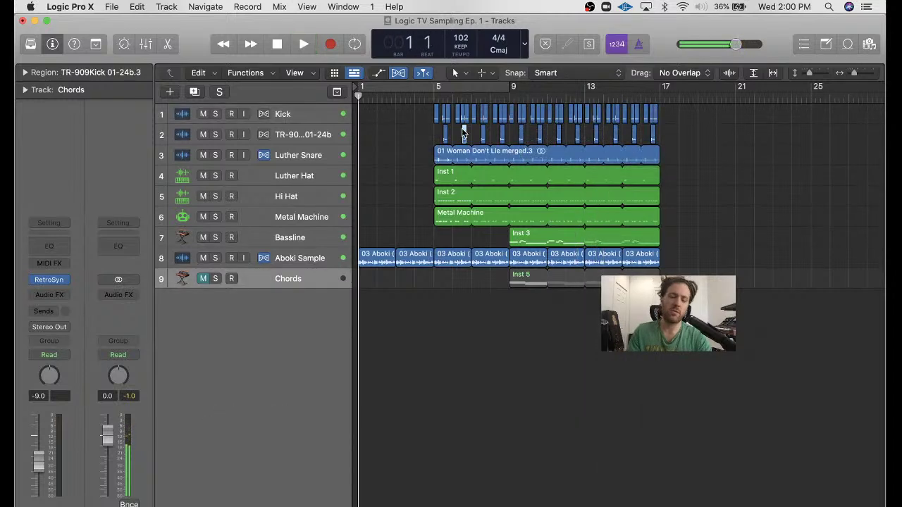
{"action": "key", "text": "space"}
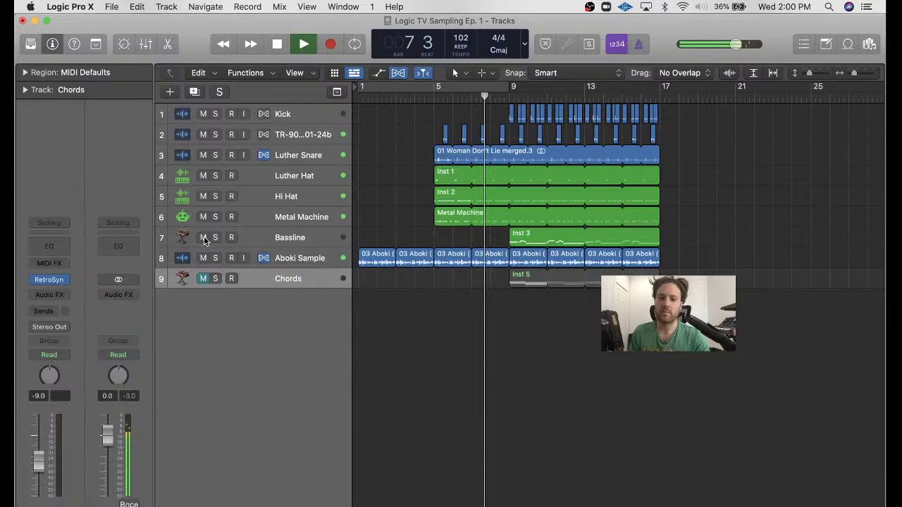
- Mute the Bassline track during playback and select its Inst 3 region at bar 9
{"action": "left_click", "coordinate": [203, 237]}
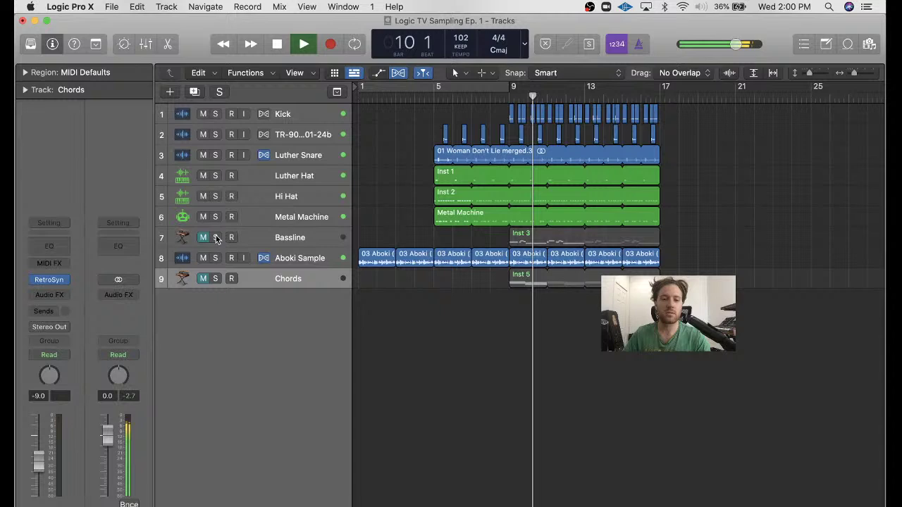
{"action": "left_click", "coordinate": [520, 239]}
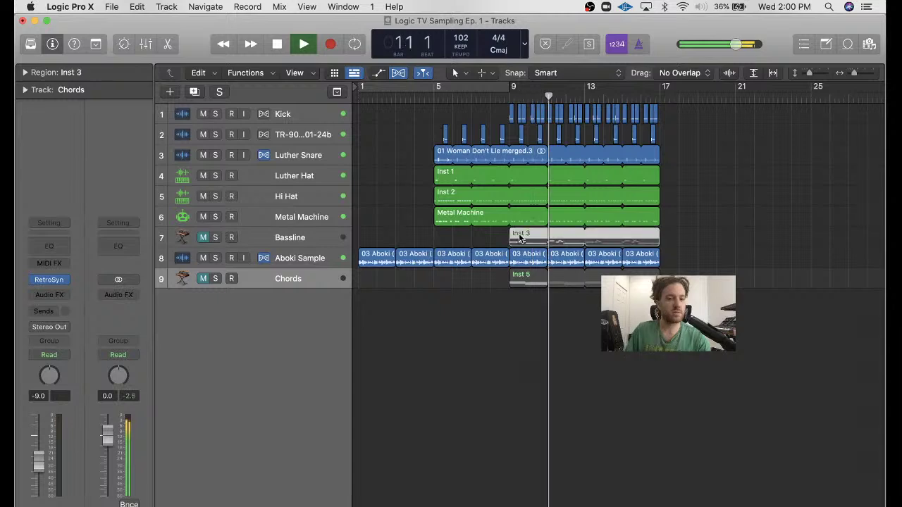
- Move the Bassline region to start at bar 13, unmute its track, and shorten the region to end at bar 17
{"action": "left_click_drag", "start_coordinate": [520, 239], "coordinate": [589, 240]}
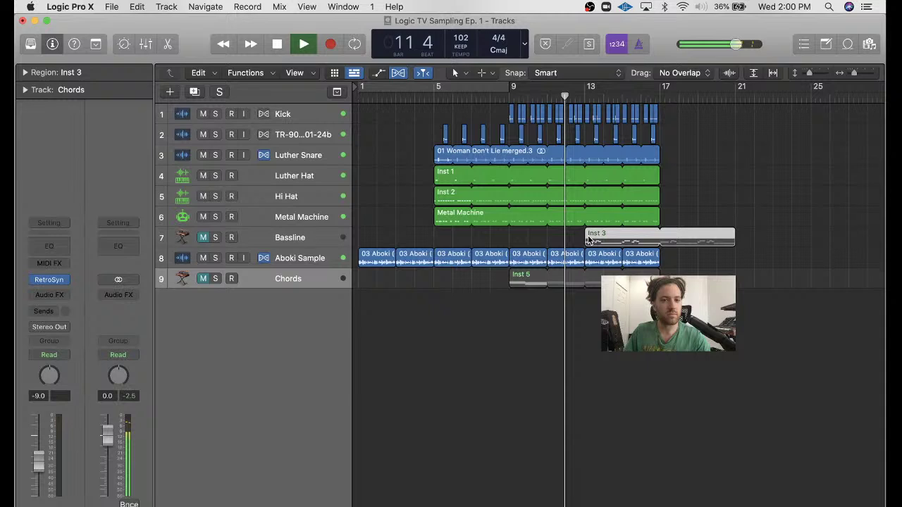
{"action": "left_click", "coordinate": [204, 238]}
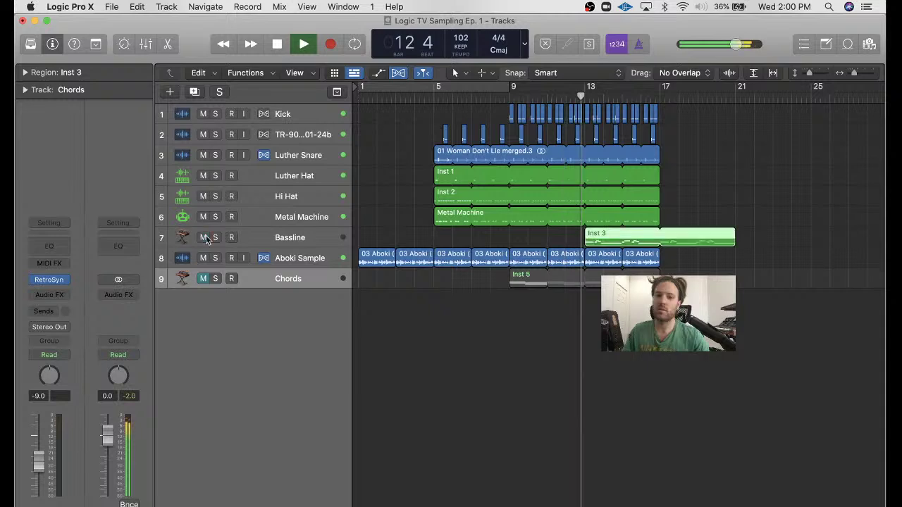
{"action": "left_click_drag", "start_coordinate": [734, 244], "coordinate": [661, 243]}
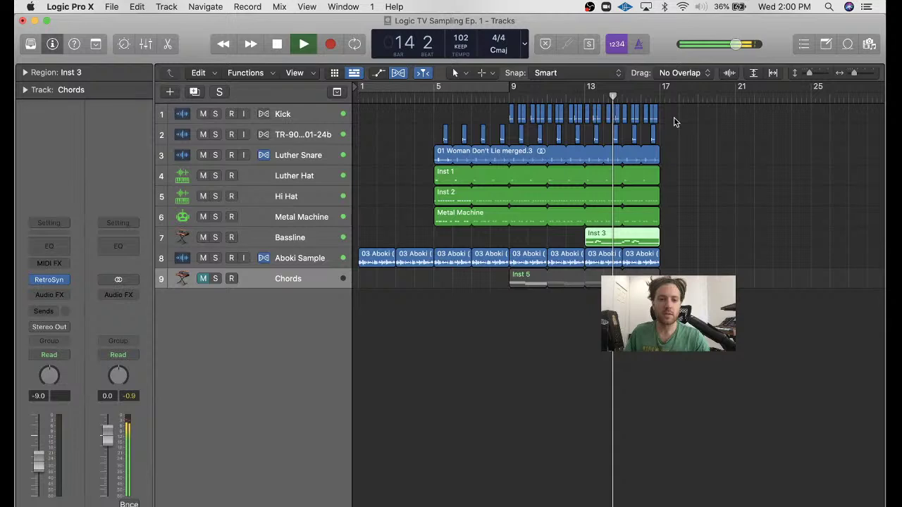
- Extend the Luther Snare, Luther Hat, Hi Hat, Metal Machine and Bassline loops to bar 24 and repeat the Aboki Sample regions to bar 27
{"action": "left_click_drag", "start_coordinate": [675, 149], "coordinate": [792, 231]}
{"action": "left_click", "coordinate": [642, 258]}
{"action": "key", "text": "super+r"}
{"action": "key", "text": "super+r"}
{"action": "key", "text": "super+r"}
{"action": "key", "text": "super+r"}
{"action": "key", "text": "super+r"}
- Copy the Kick and TR-909 regions from bars 13 to 16 into bars 17 to 20
{"action": "left_click_drag", "start_coordinate": [677, 111], "coordinate": [590, 140]}
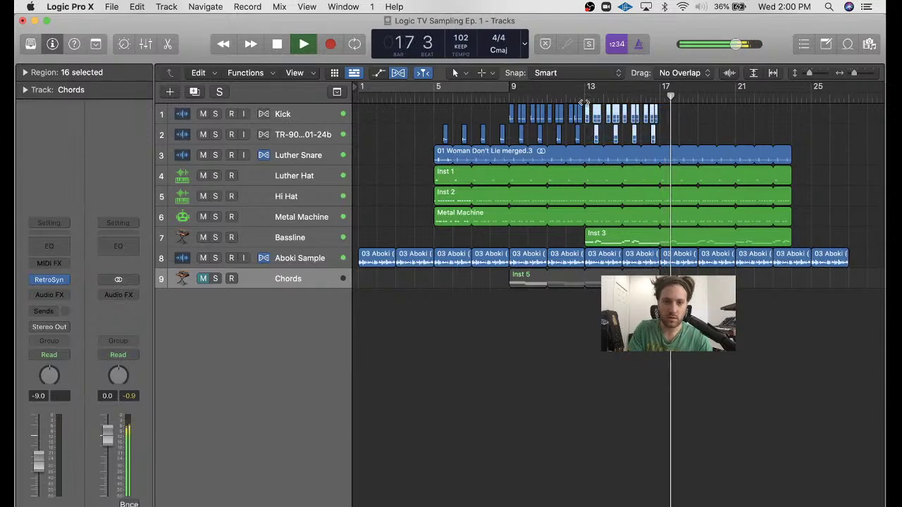
{"action": "key", "text": "z"}
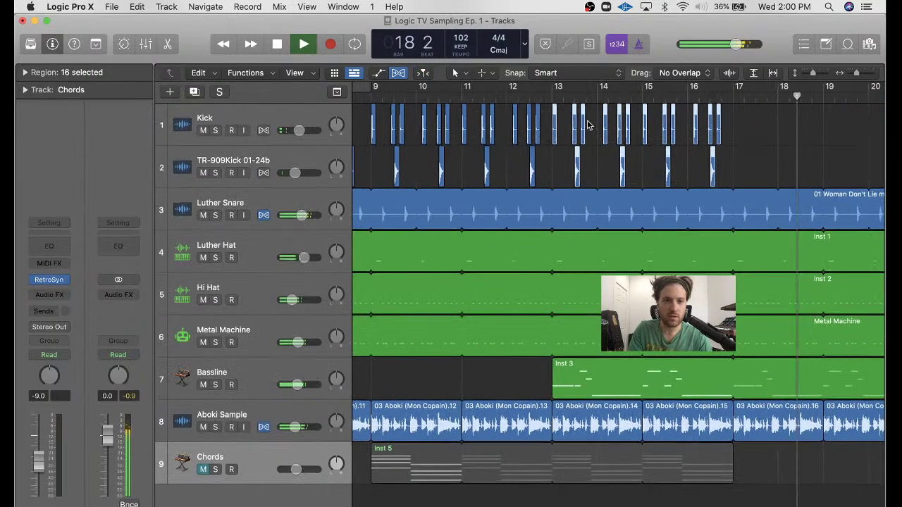
{"action": "key", "text": "space"}
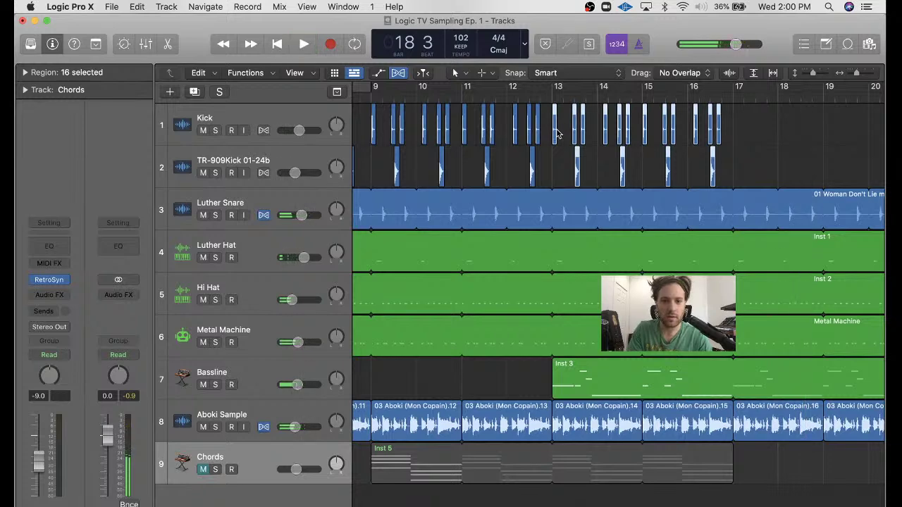
{"action": "scroll", "coordinate": [557, 131], "scroll_direction": "up", "scroll_amount": 2}
{"action": "scroll", "coordinate": [556, 132], "scroll_direction": "down", "scroll_amount": 2}
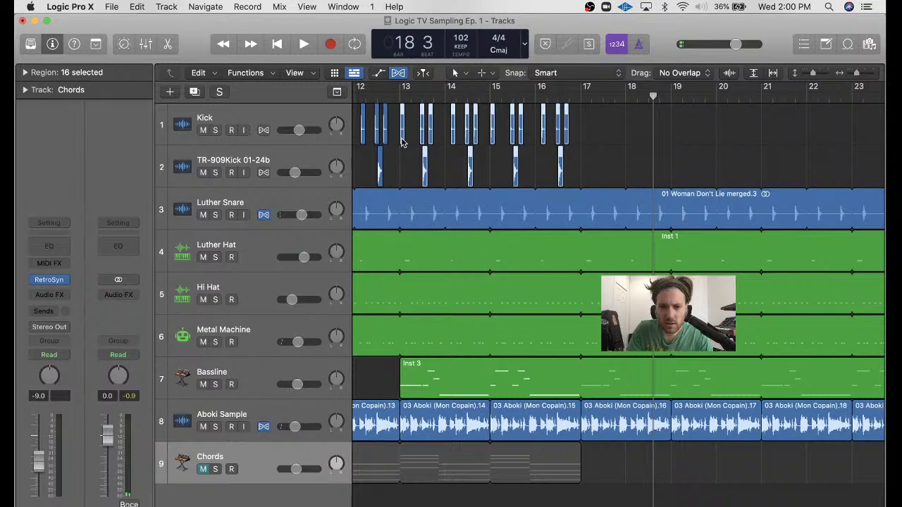
- Move the Inst 5 chord region to start at bar 17 and unmute the Chords track during playback
{"action": "scroll", "coordinate": [402, 143], "scroll_direction": "down", "scroll_amount": 3}
{"action": "left_click_drag", "start_coordinate": [487, 465], "coordinate": [617, 464]}
{"action": "key", "text": "space"}
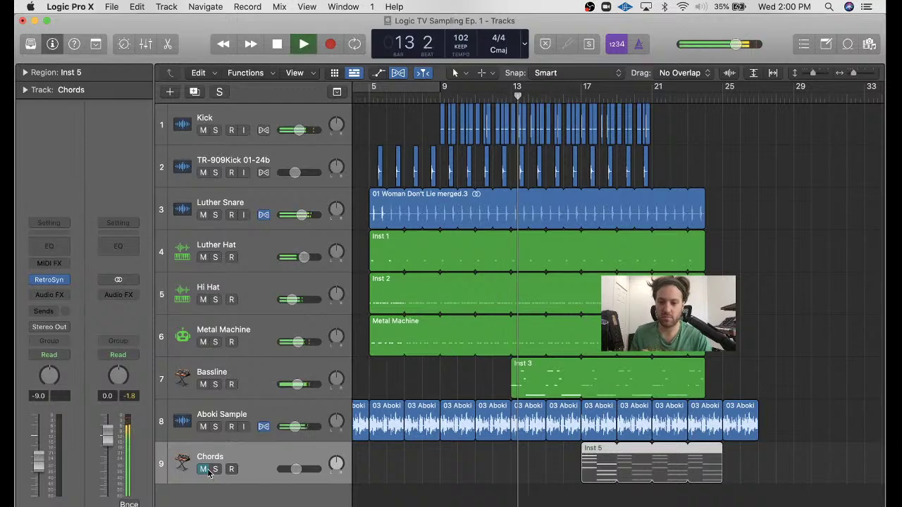
{"action": "scroll", "coordinate": [473, 487], "scroll_direction": "down", "scroll_amount": 3}
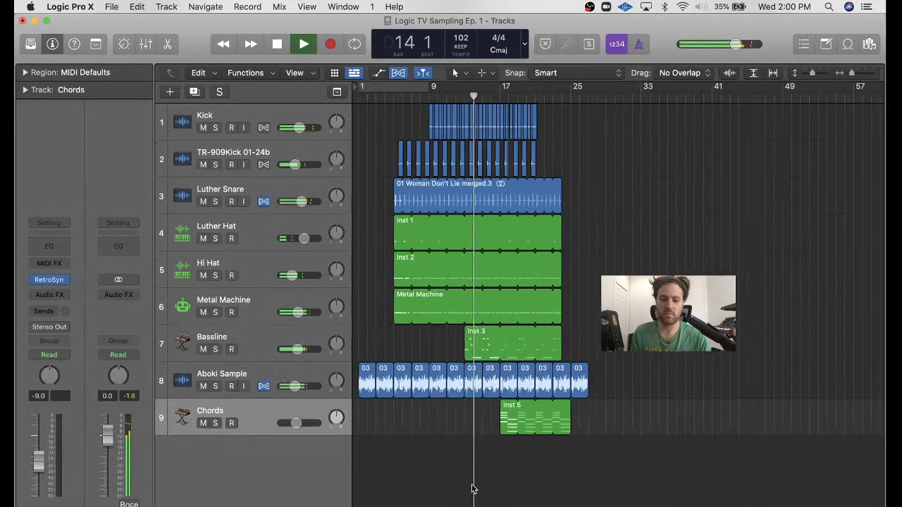
- Add a Channel EQ to the Bassline track and low-pass it at 530 Hz
{"action": "left_click", "coordinate": [236, 330]}
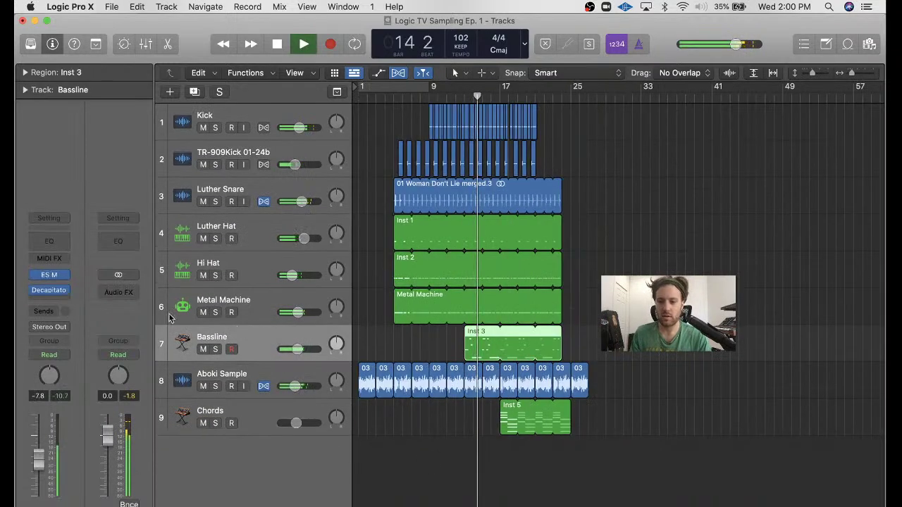
{"action": "left_click", "coordinate": [48, 241]}
{"action": "left_click_drag", "start_coordinate": [584, 192], "coordinate": [458, 42]}
{"action": "left_click", "coordinate": [707, 80]}
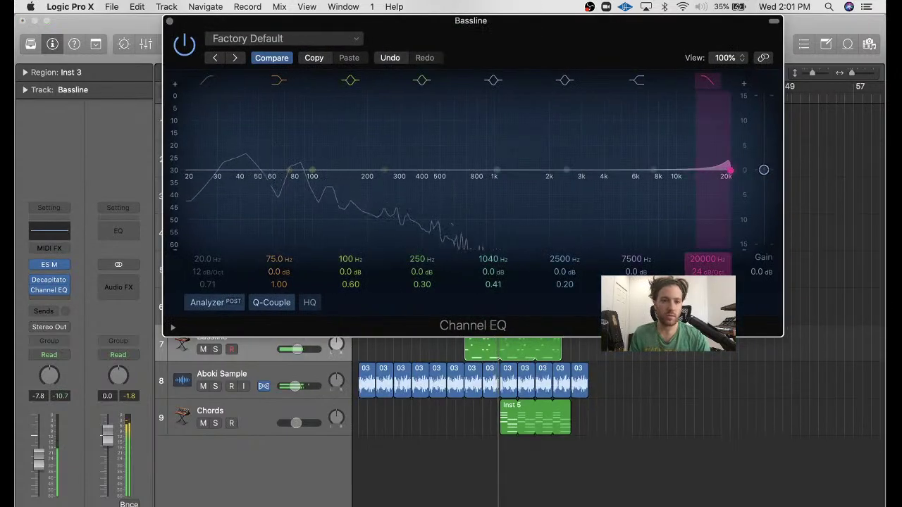
{"action": "mouse_move", "coordinate": [730, 170]}
{"action": "left_mouse_down"}
{"action": "mouse_move", "coordinate": [433, 171]}
{"action": "mouse_move", "coordinate": [444, 172]}
{"action": "left_mouse_up"}
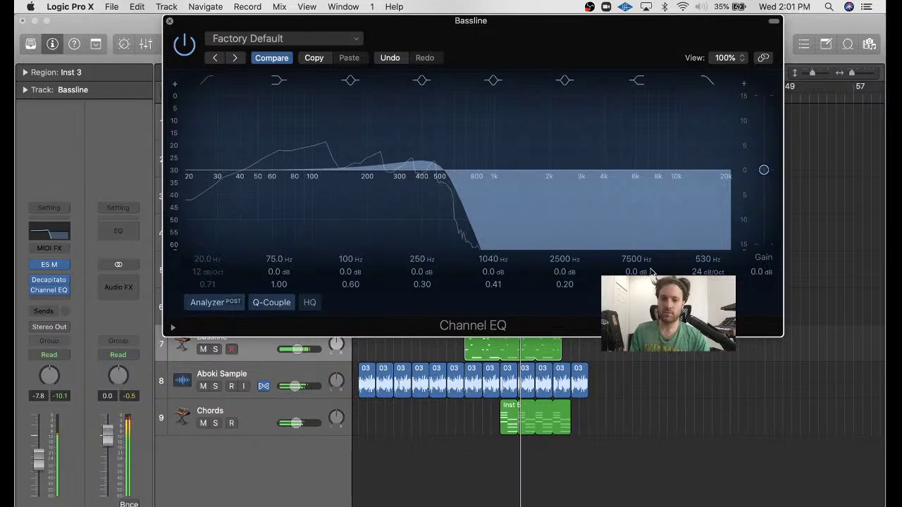
{"action": "key", "text": "super+w"}
- Cycle playback over bars 17 to 21 while copying the Kick and TR-909 regions into bars 21 to 24, then switch cycling off
{"action": "left_click", "coordinate": [540, 133]}
{"action": "key", "text": "super+Right"}
{"action": "key", "text": "super+Right"}
{"action": "key", "text": "super+Right"}
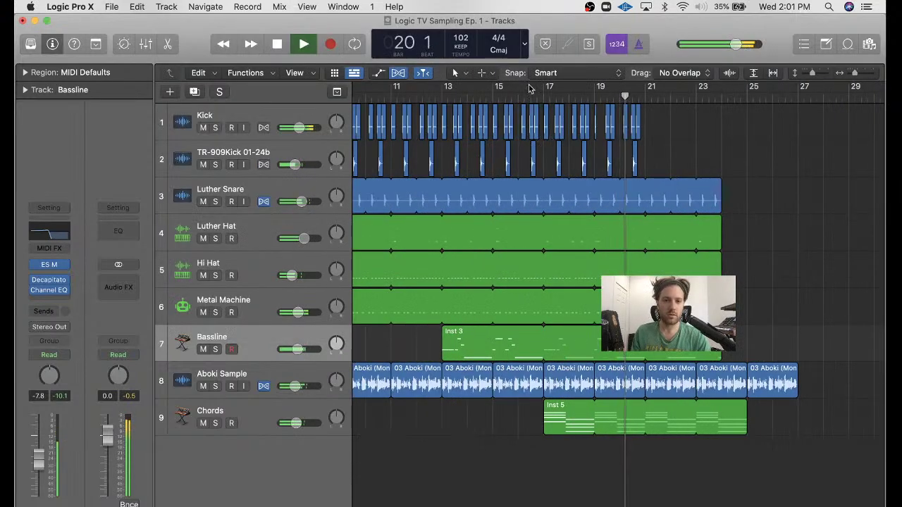
{"action": "left_click_drag", "start_coordinate": [604, 92], "coordinate": [644, 92]}
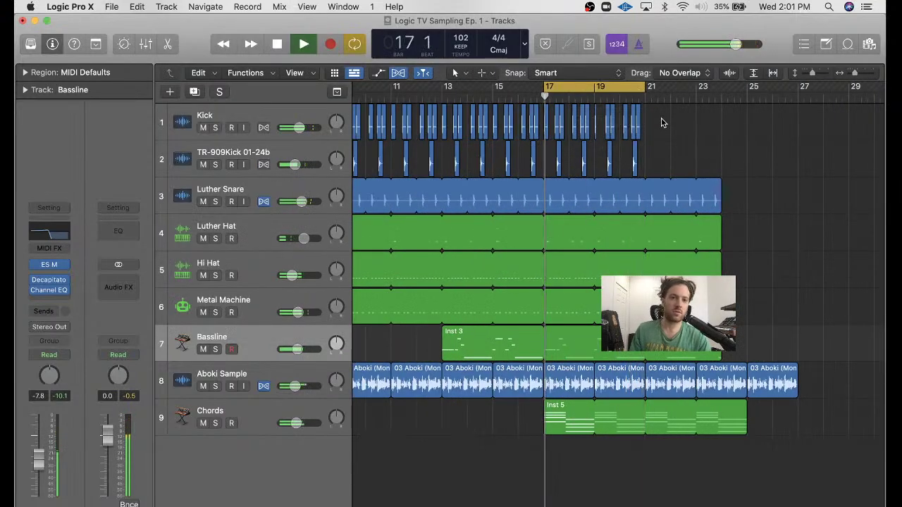
{"action": "mouse_move", "coordinate": [661, 126]}
{"action": "left_mouse_down"}
{"action": "mouse_move", "coordinate": [566, 162]}
{"action": "mouse_move", "coordinate": [647, 136]}
{"action": "left_mouse_up"}
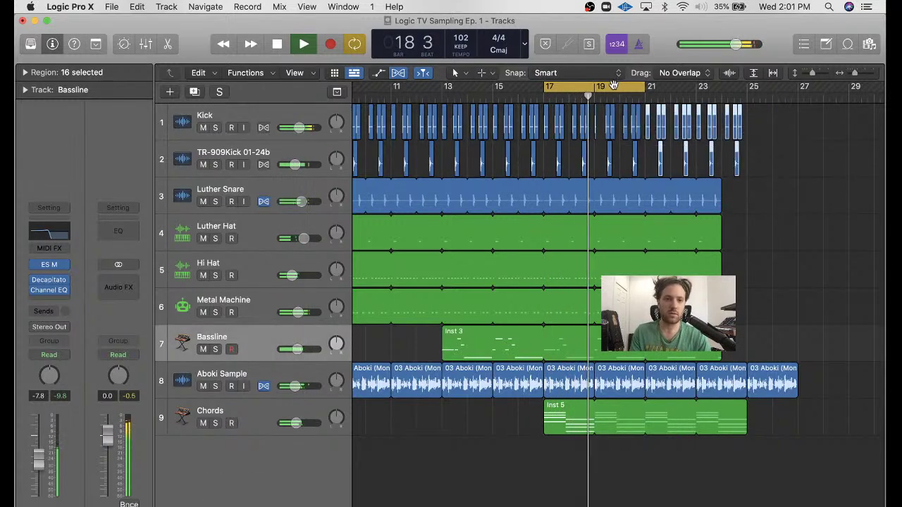
{"action": "key", "text": "c"}
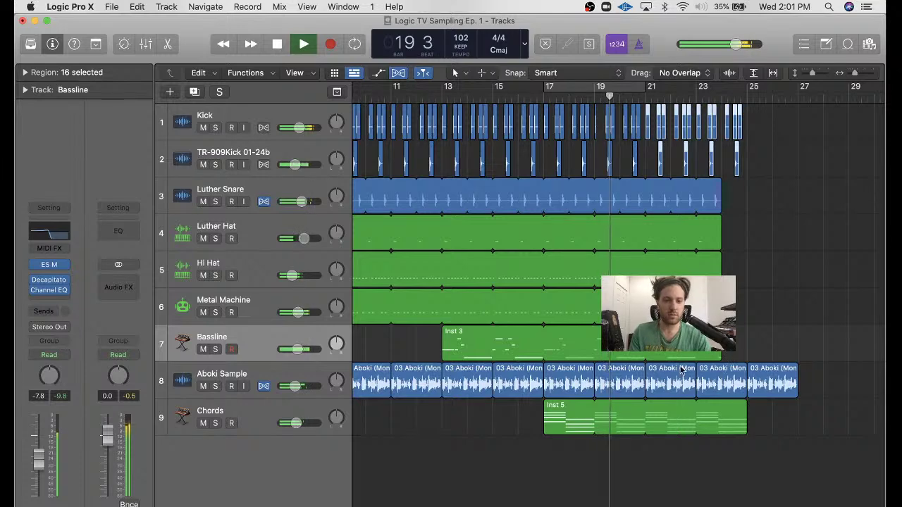
- Check the Retro Synth settings of the Chords track and close the instrument window
{"action": "left_click", "coordinate": [232, 414]}
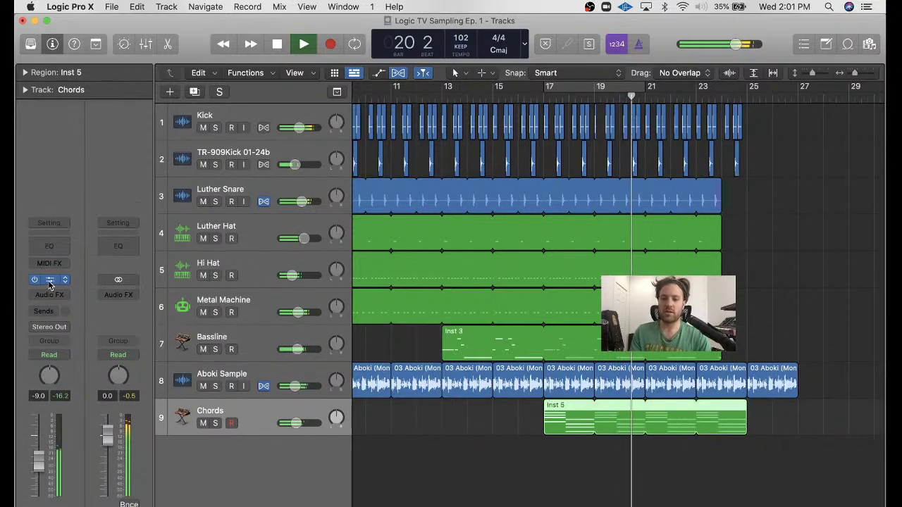
{"action": "key", "text": "v"}
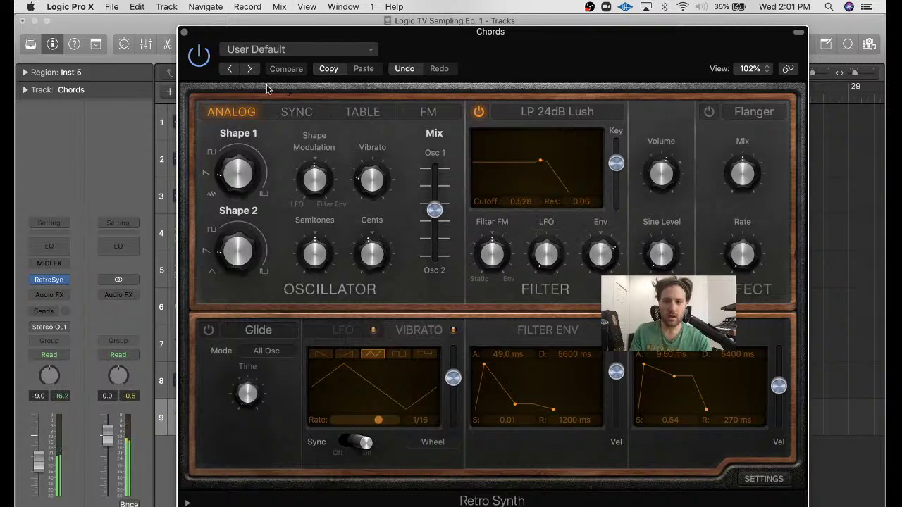
{"action": "left_click", "coordinate": [183, 32]}
{"action": "left_click", "coordinate": [792, 299]}
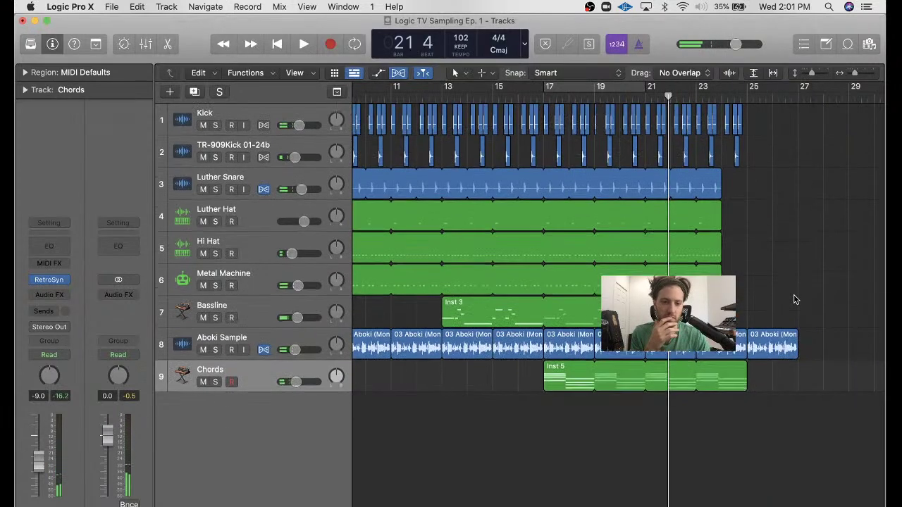
- Extend the Luther Snare, Luther Hat, Hi Hat, Metal Machine and Bassline loops to bar 27
{"action": "scroll", "coordinate": [792, 299], "scroll_direction": "right", "scroll_amount": 2}
{"action": "left_click_drag", "start_coordinate": [698, 206], "coordinate": [599, 285]}
{"action": "left_click_drag", "start_coordinate": [681, 204], "coordinate": [731, 215]}
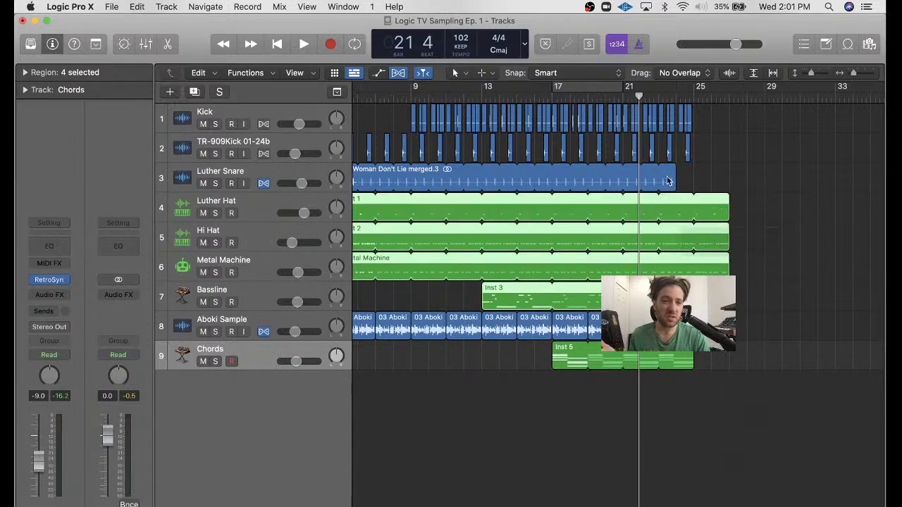
{"action": "left_click_drag", "start_coordinate": [668, 181], "coordinate": [729, 182]}
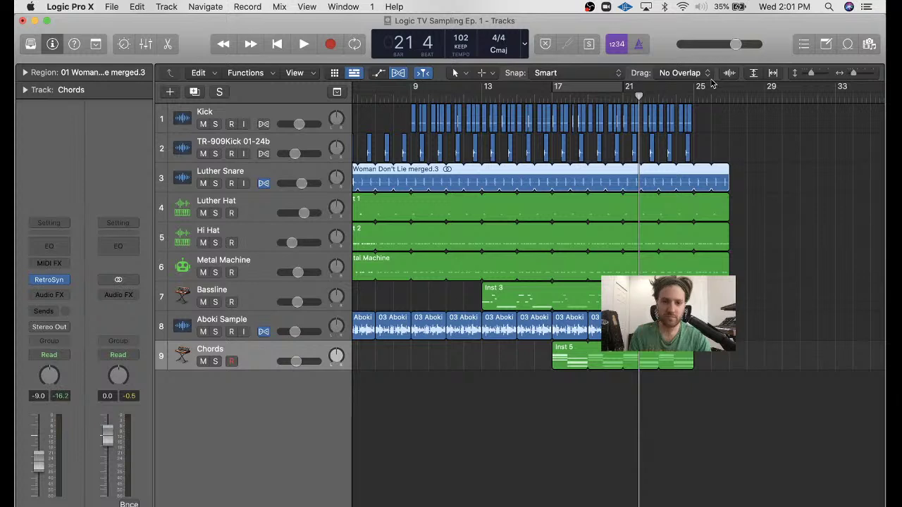
- Lower the low-pass cutoff of the Aboki Sample track's Channel EQ to between 1 and 2 kHz
{"action": "key", "text": "super+a"}
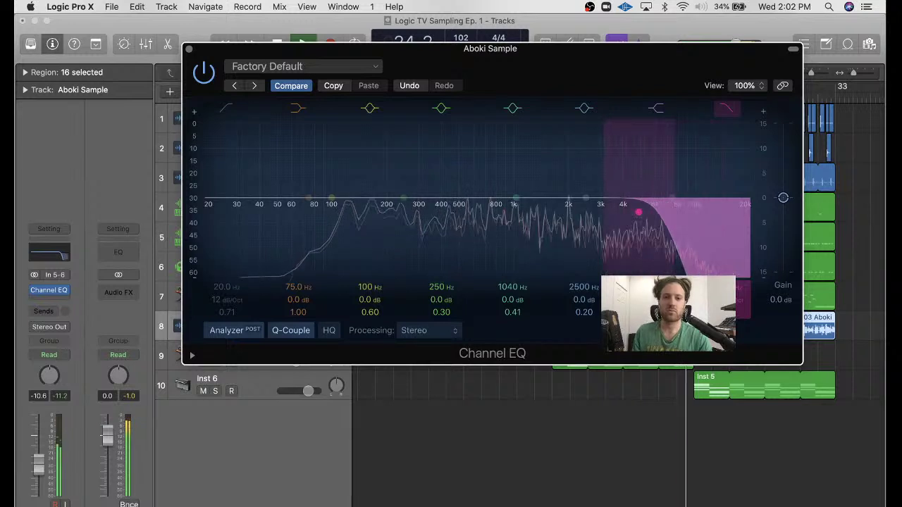
{"action": "left_click_drag", "start_coordinate": [604, 212], "coordinate": [561, 211]}
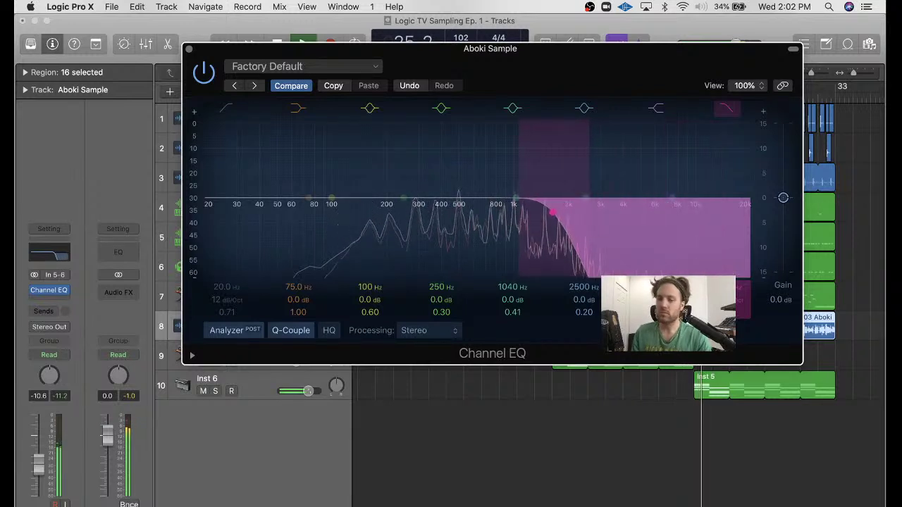
- Set the Inst 6 track's volume to -3.4 dB and close the Aboki Sample's Channel EQ
{"action": "left_click", "coordinate": [205, 396]}
{"action": "left_click_drag", "start_coordinate": [38, 437], "coordinate": [38, 447]}
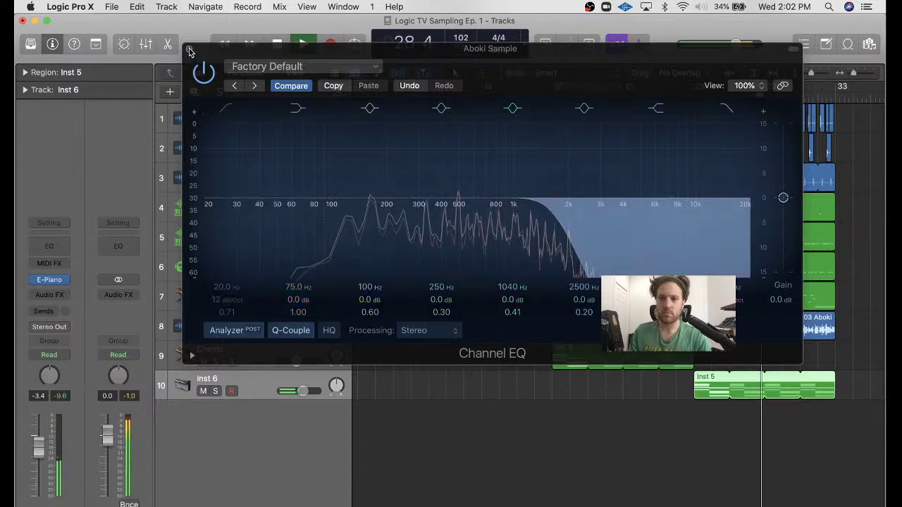
{"action": "left_click", "coordinate": [629, 230]}
{"action": "key", "text": "super+w"}
- Extend the Luther Snare, Luther Hat, Hi Hat, Metal Machine and Bassline loops to bar 41 and stop playback
{"action": "left_click", "coordinate": [669, 394]}
{"action": "scroll", "coordinate": [670, 395], "scroll_direction": "right", "scroll_amount": 8}
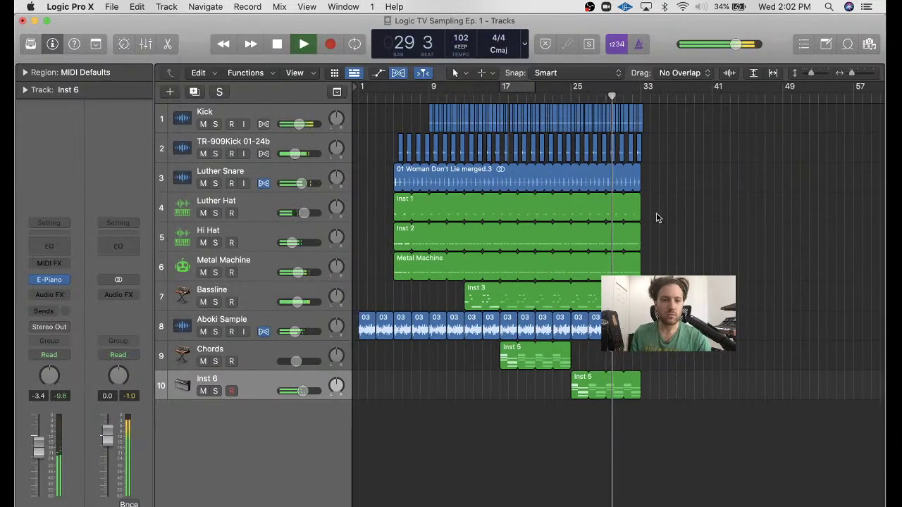
{"action": "left_click_drag", "start_coordinate": [689, 124], "coordinate": [536, 320]}
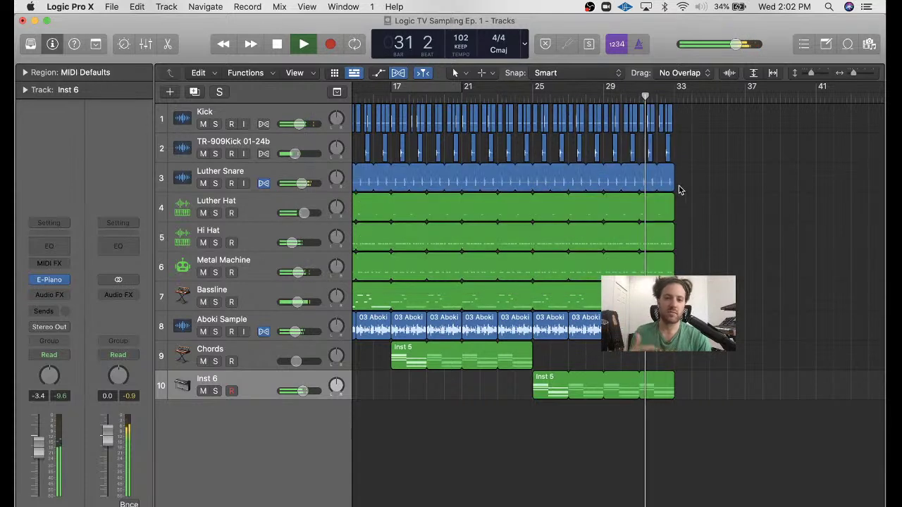
{"action": "left_click_drag", "start_coordinate": [679, 187], "coordinate": [585, 303]}
{"action": "left_click_drag", "start_coordinate": [675, 185], "coordinate": [816, 185]}
{"action": "key", "text": "space"}
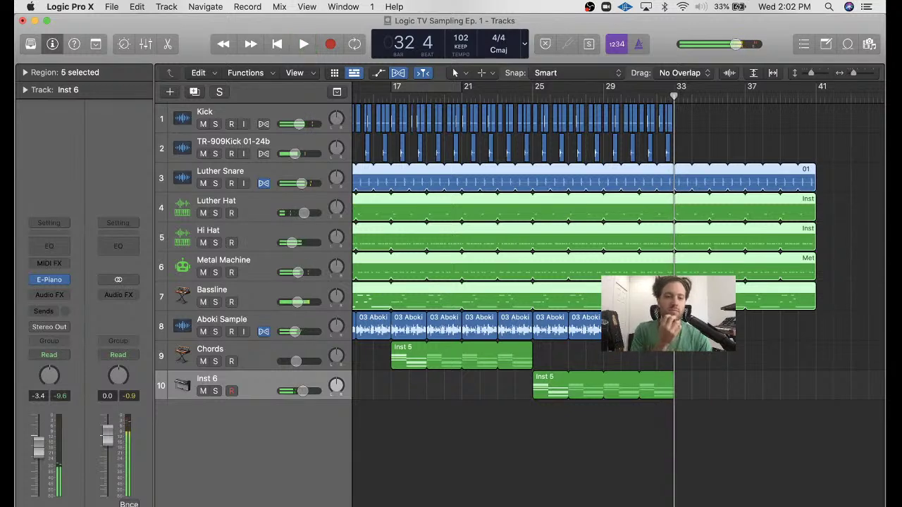
- Copy the Aboki Sample, Inst 6 chord, Kick and TR-909 regions from bars 25 to 32 into bars 33 to 40
{"action": "left_click_drag", "start_coordinate": [696, 331], "coordinate": [550, 385]}
{"action": "key", "text": "l"}
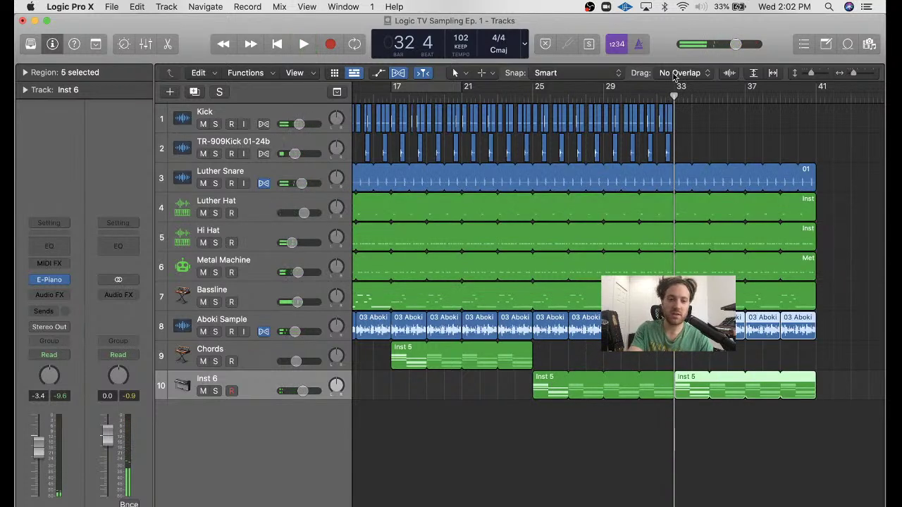
{"action": "left_click_drag", "start_coordinate": [693, 106], "coordinate": [687, 151]}
{"action": "key", "text": "z"}
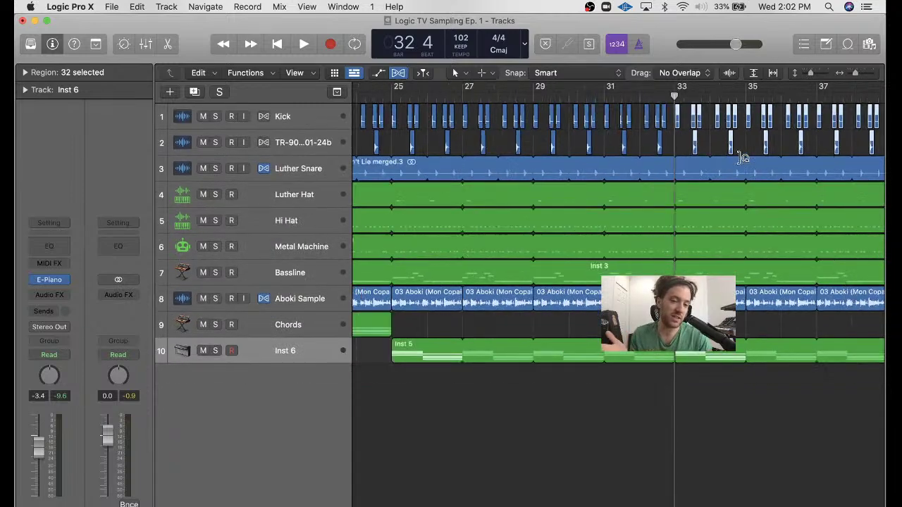
- Clear the region selection, return the playhead to bar 1, and switch to OBS
{"action": "left_click", "coordinate": [716, 214]}
{"action": "key", "text": "Return"}
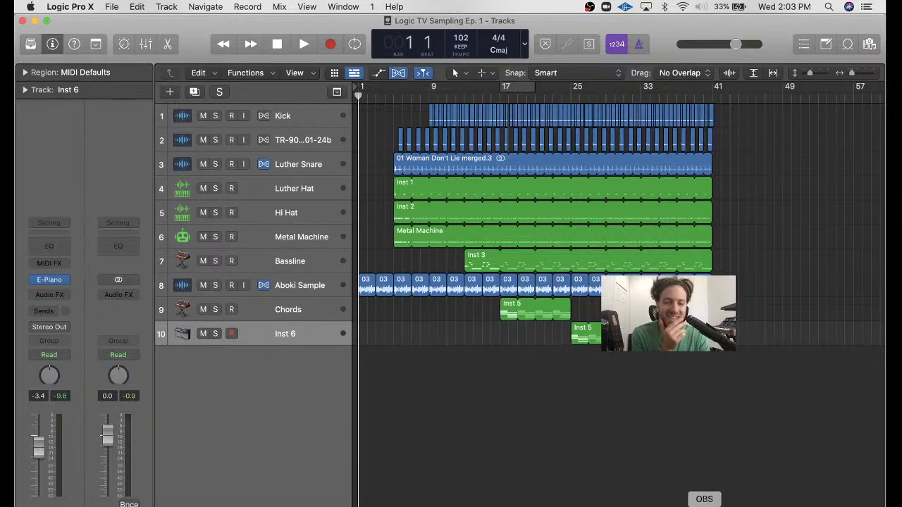
{"action": "left_click", "coordinate": [705, 504]}
{"action": "left_click", "coordinate": [188, 382]}
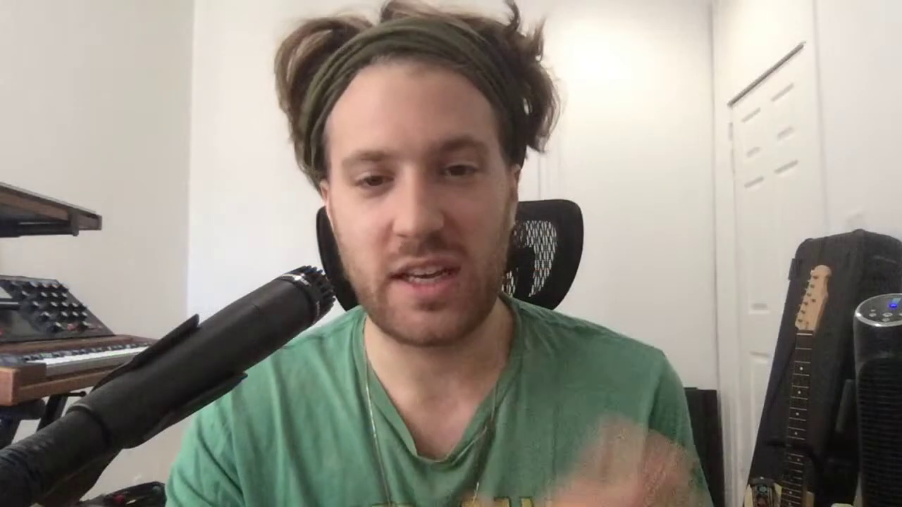